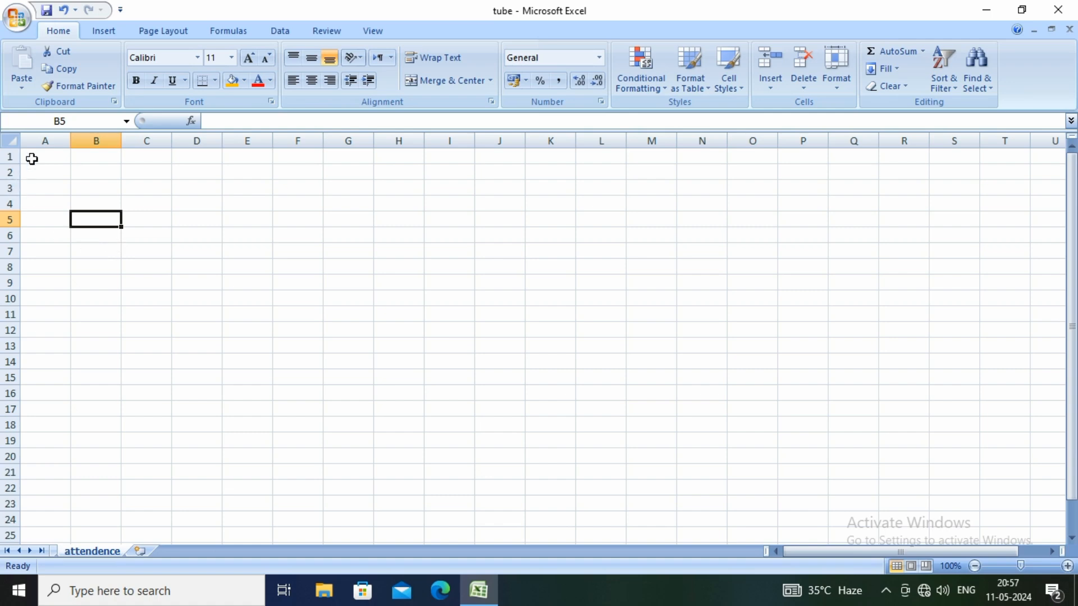
left_click(59, 157)
left_click(90, 156)
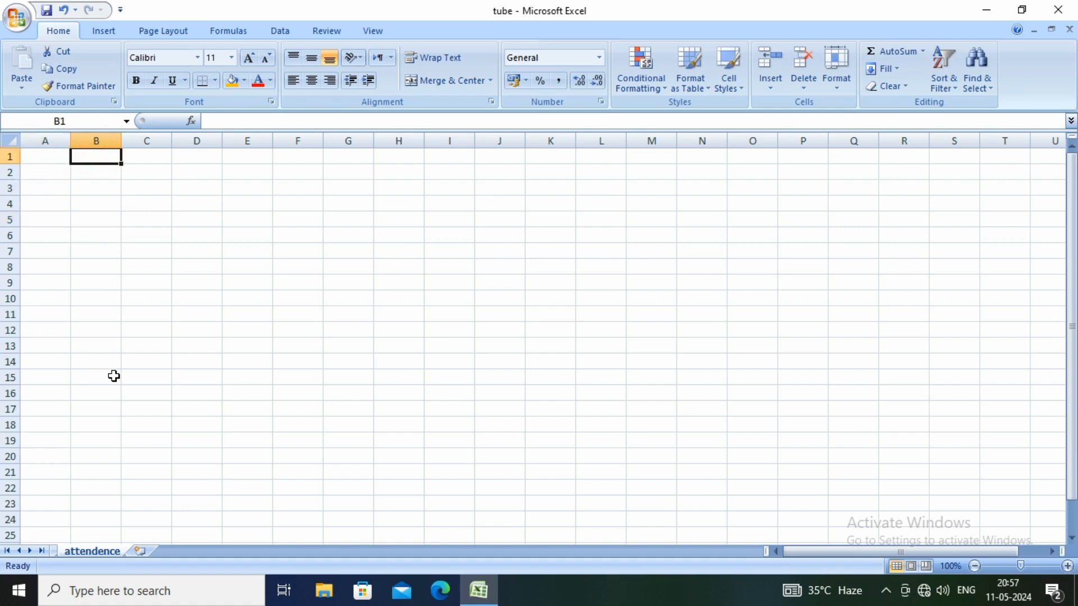
left_click(47, 156)
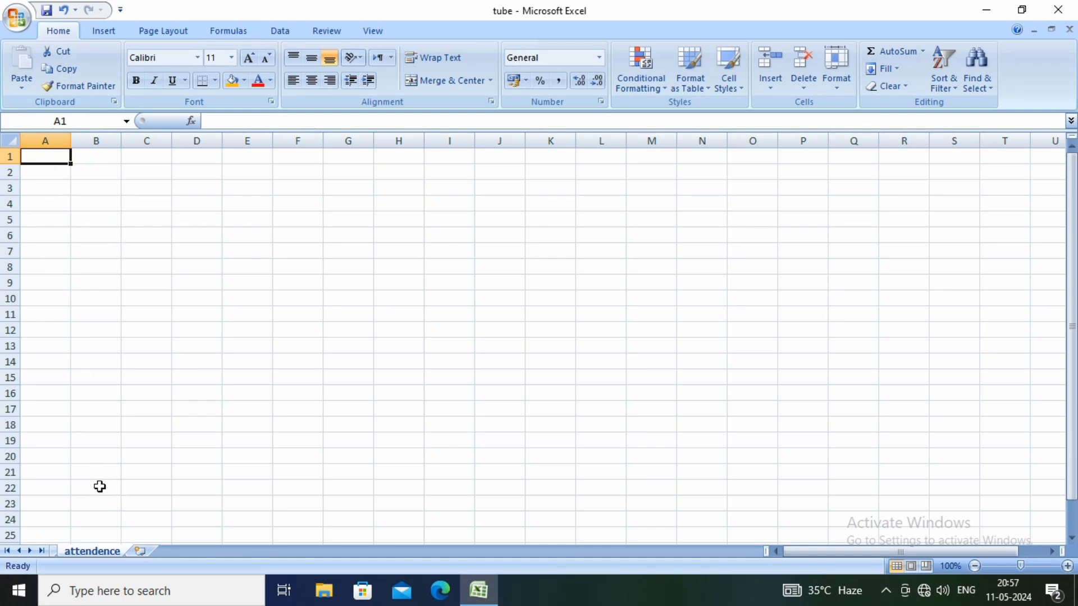
Enter jan in cell B22 and fill the month series down to dec in B33
left_click(100, 487)
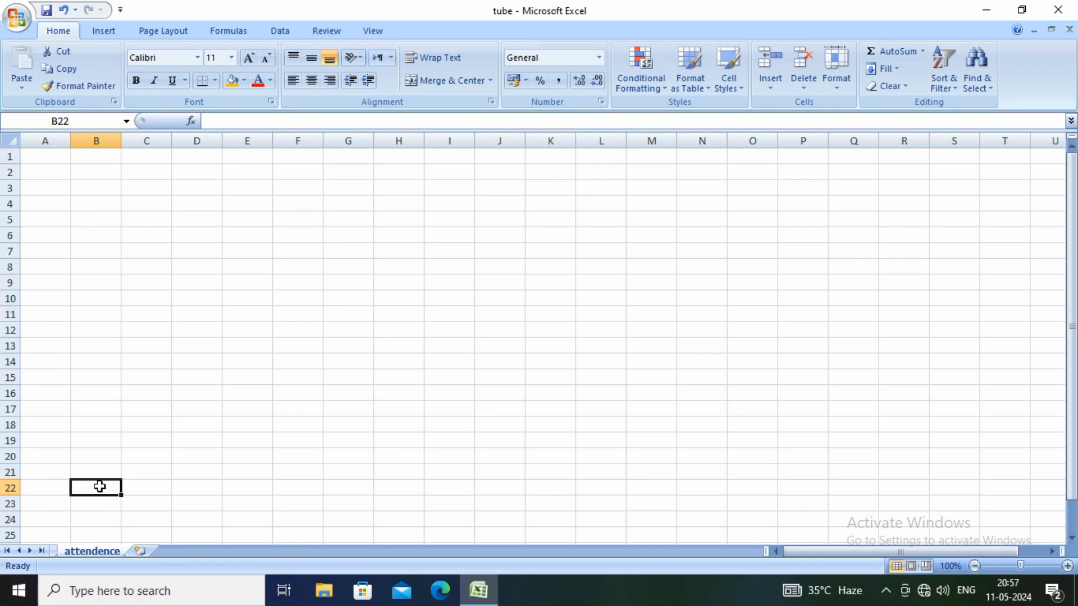
type("jan")
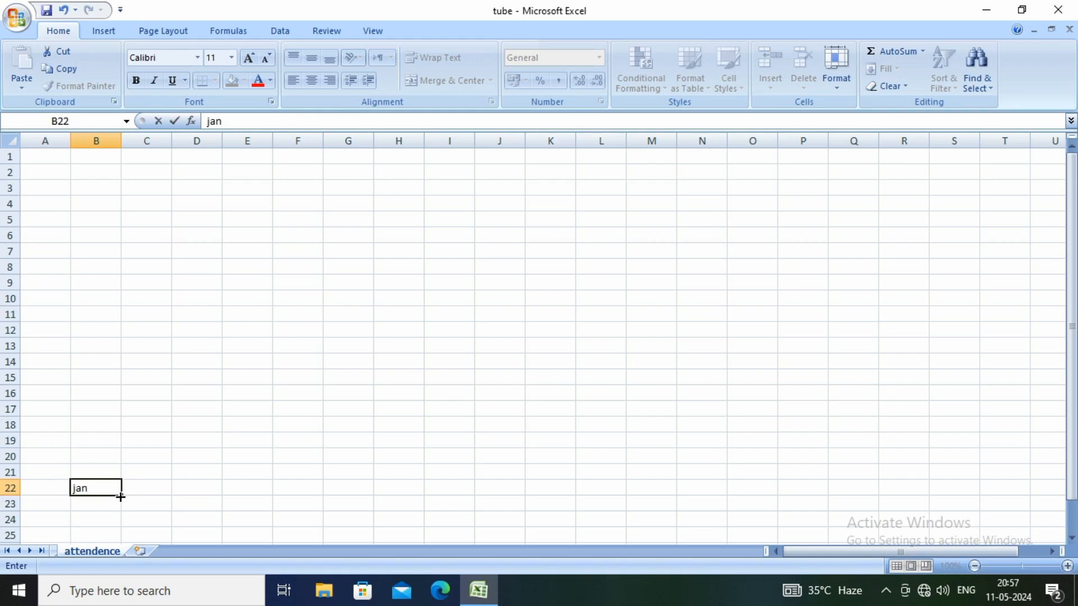
mouse_move(120, 496)
left_mouse_down()
mouse_move(118, 550)
mouse_move(121, 494)
left_mouse_up()
left_click(162, 486)
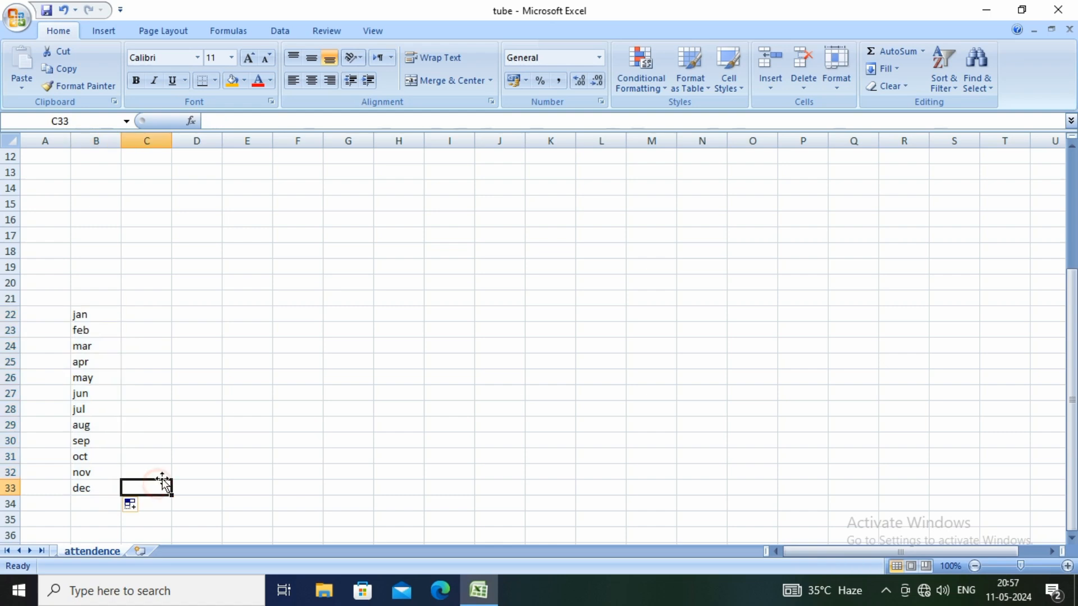
Enter sun in cell C22 and fill the weekday series down to sat in C28
left_click(149, 315)
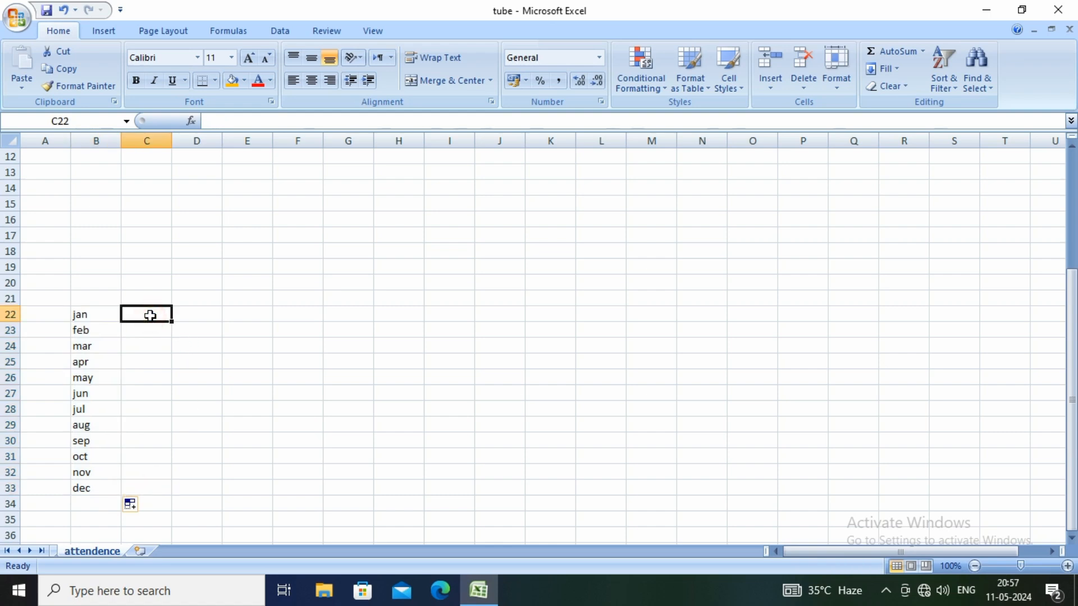
type("sun")
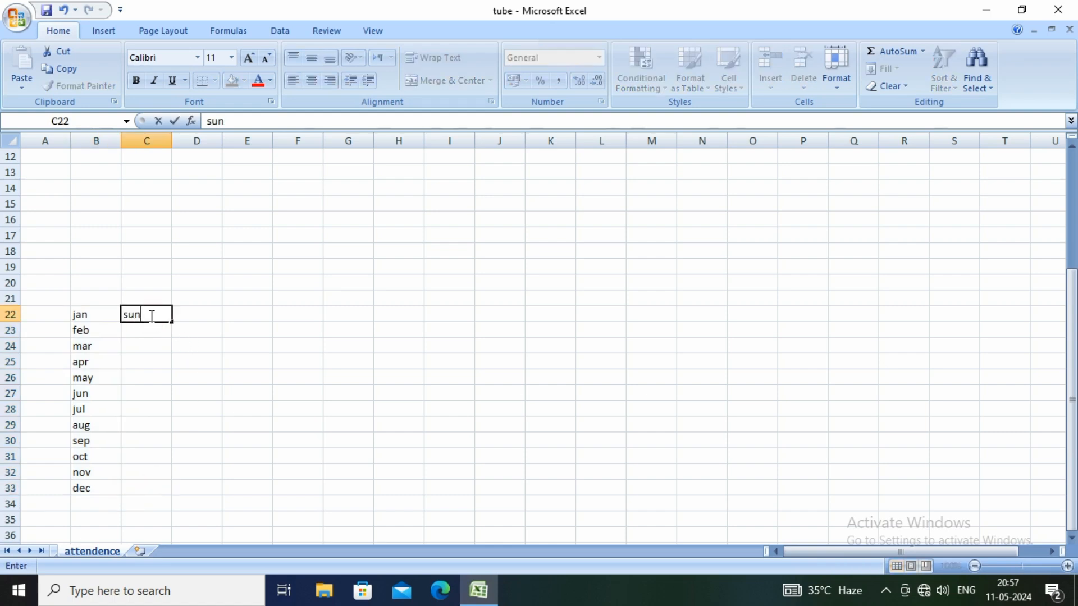
left_click_drag(172, 321, 164, 418)
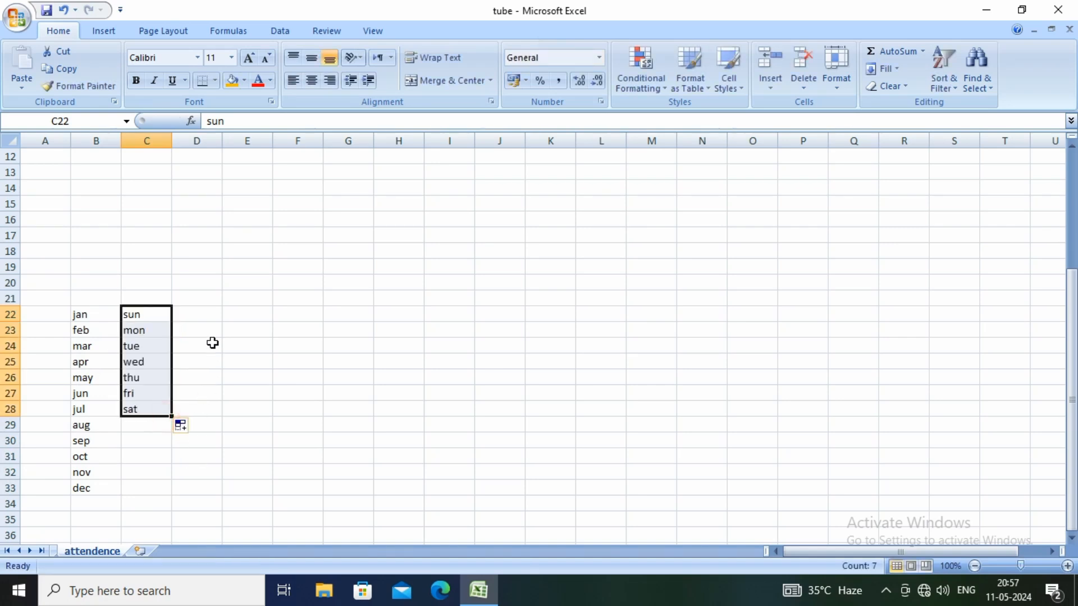
Enter 2021 and 2022 in D22 and D23, and extend the year series down to 2026 in D27
left_click(207, 315)
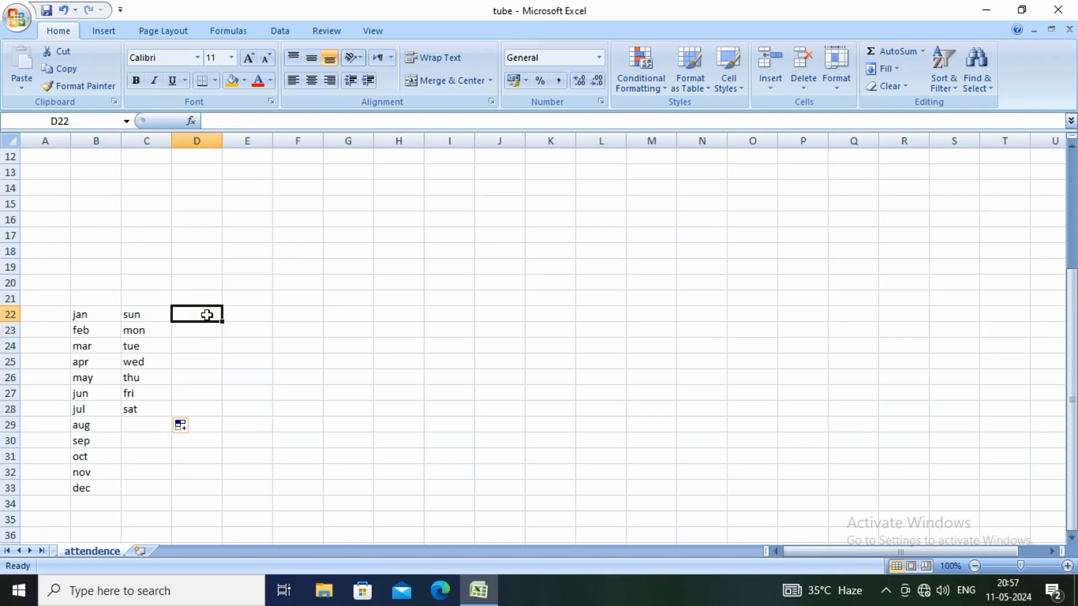
type("2021")
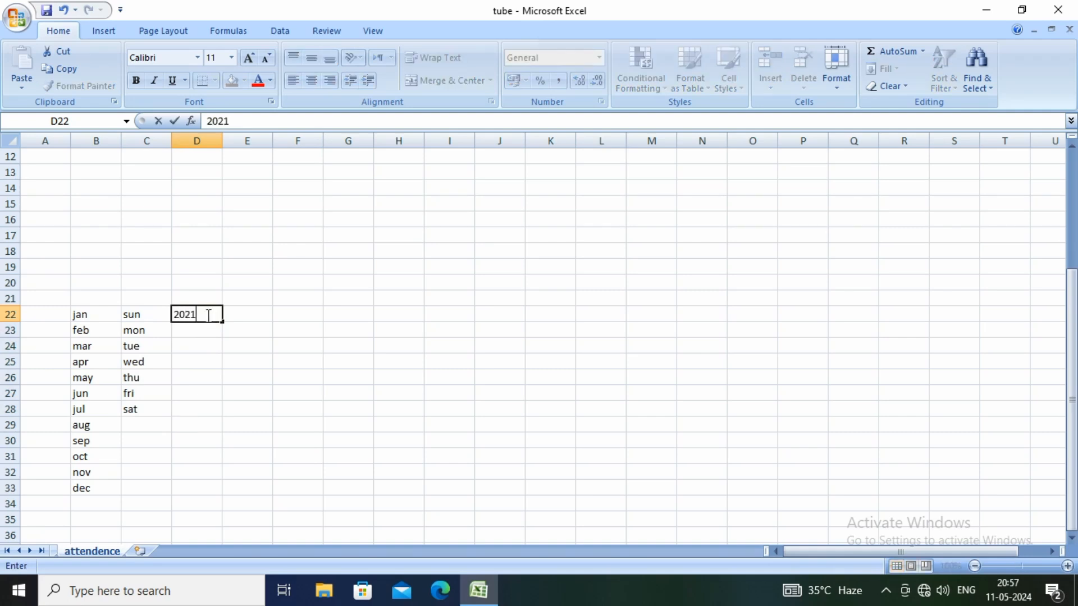
key("Return")
type("2022")
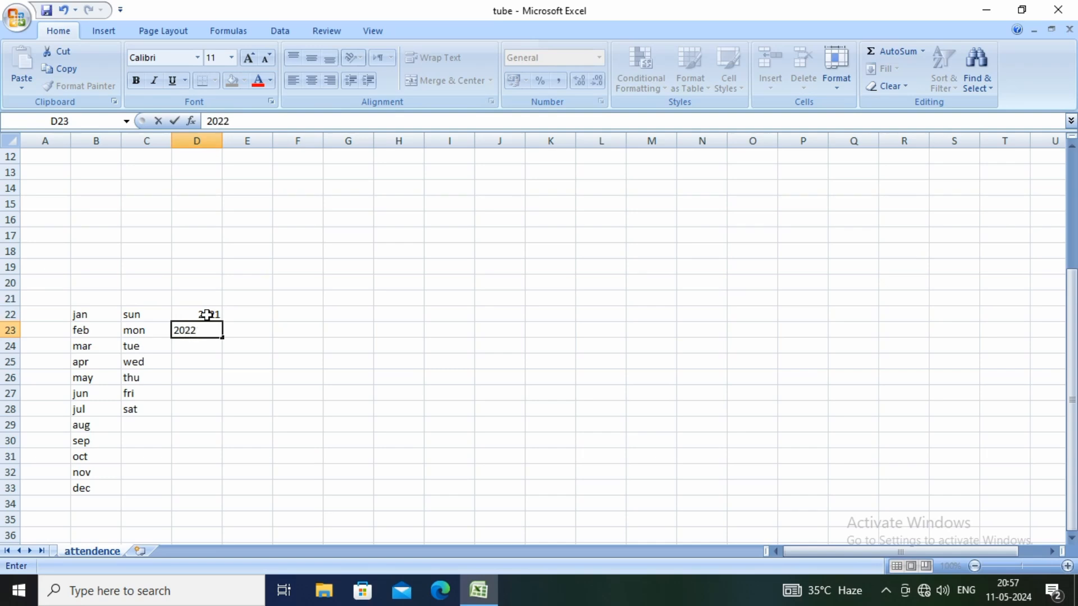
left_click(265, 349)
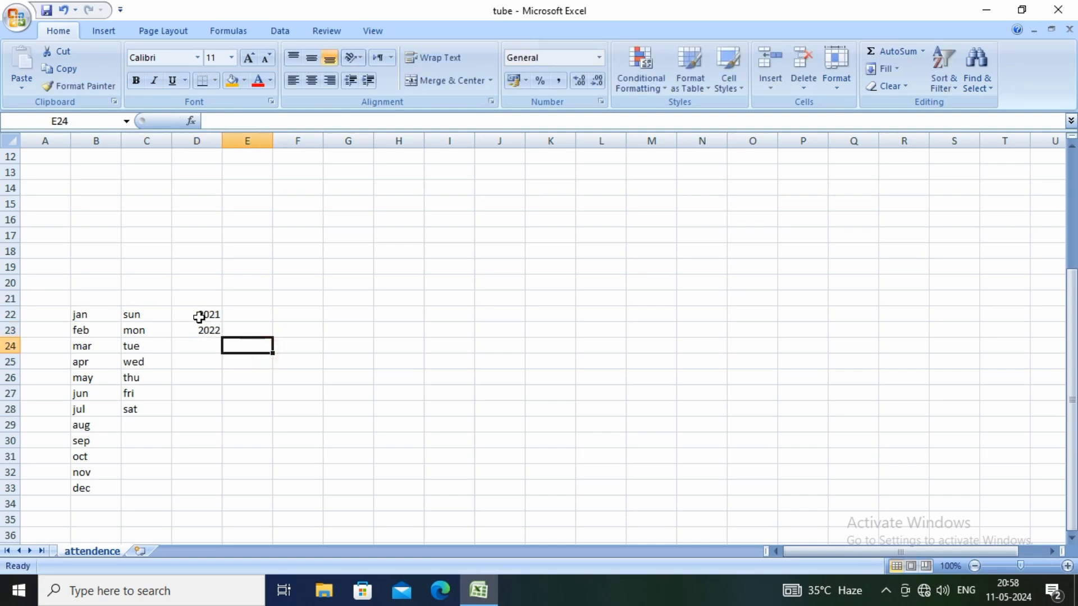
left_click_drag(204, 315, 204, 400)
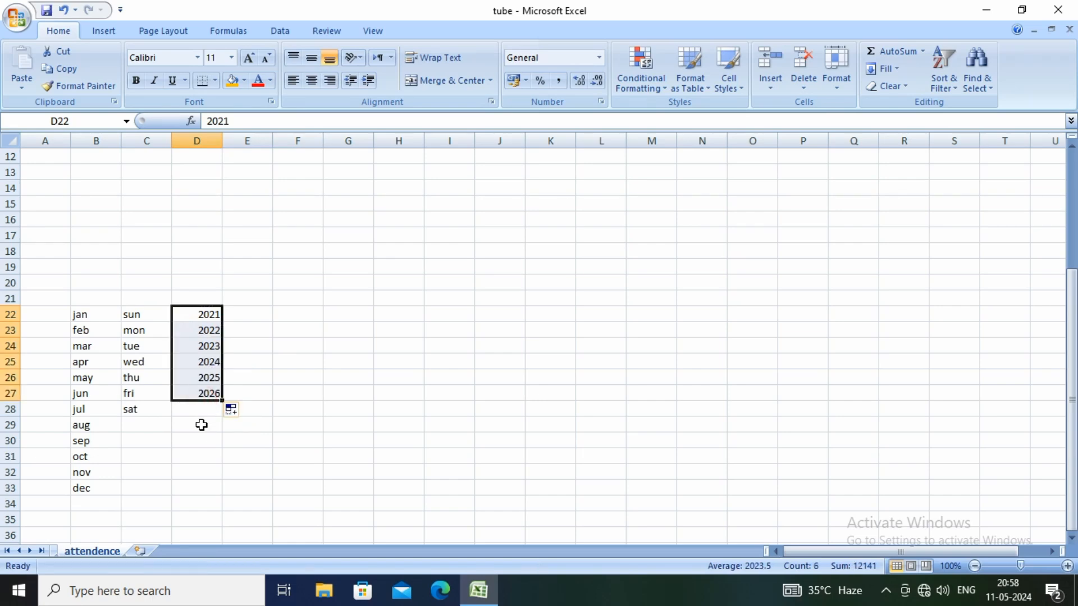
left_click(200, 425)
Label cell A1 as month and cell A2 as year
scroll(190, 352, "up", 4)
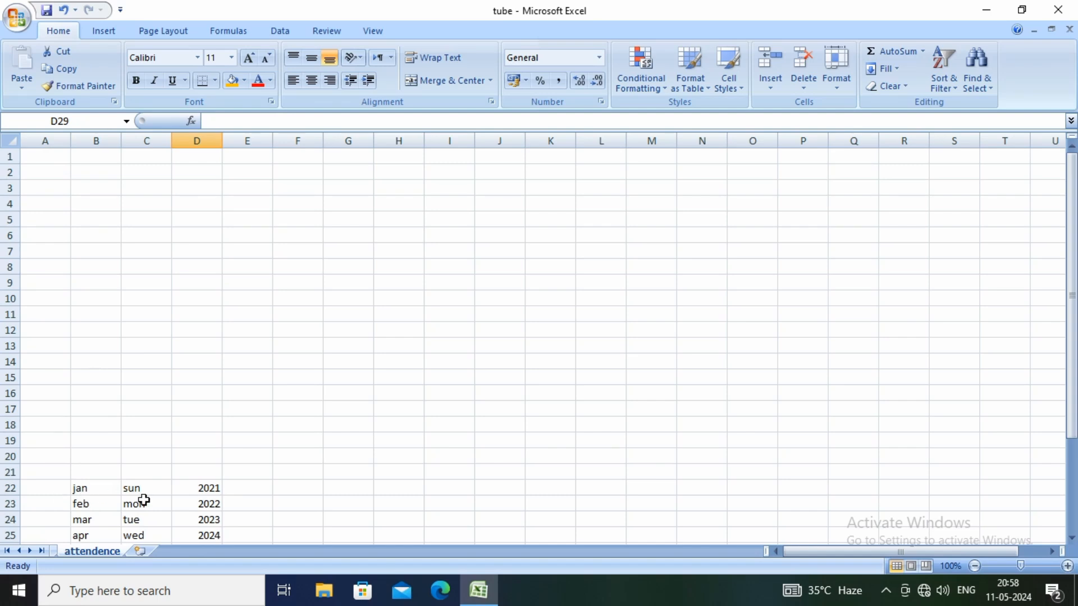
left_click(58, 157)
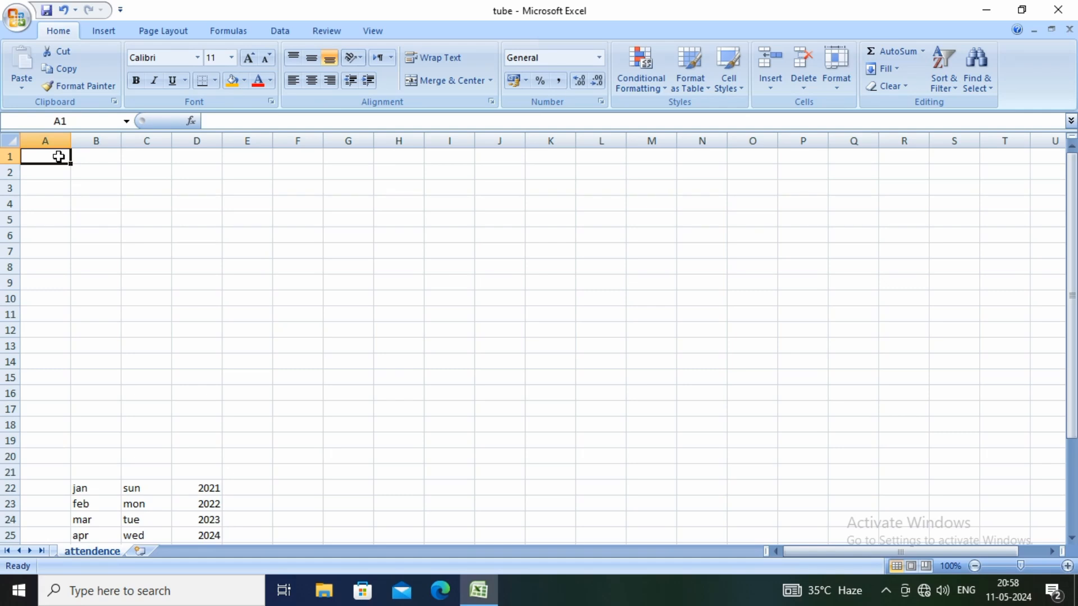
type("month")
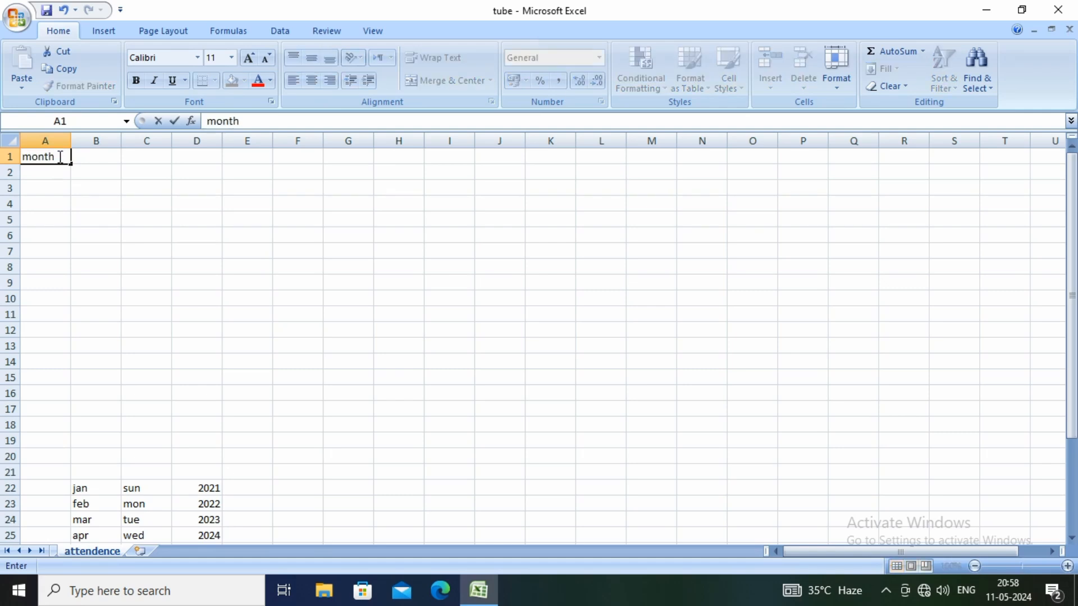
key("Return")
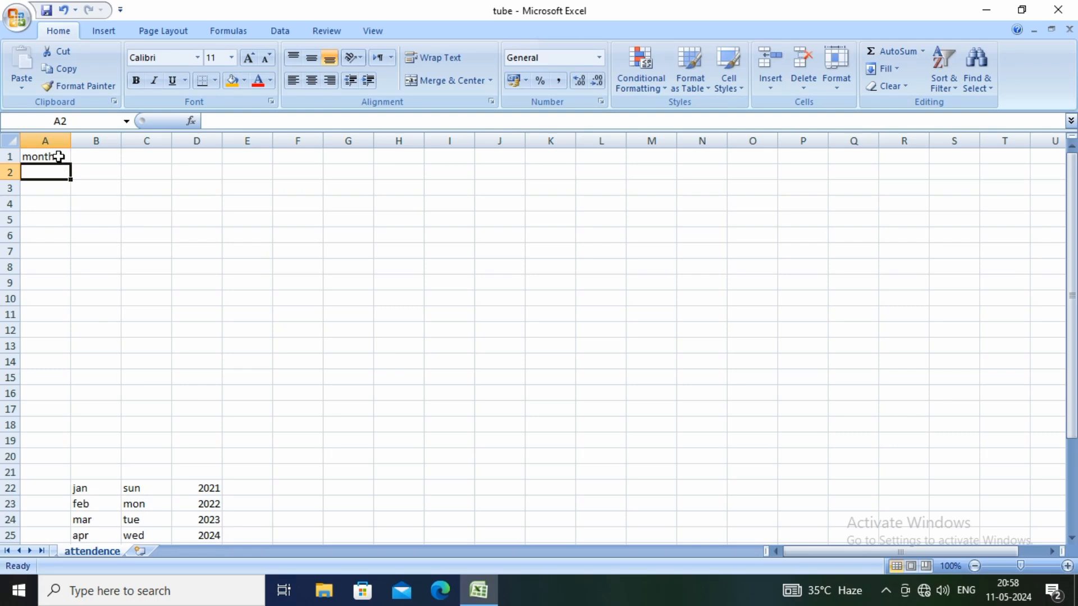
type("year")
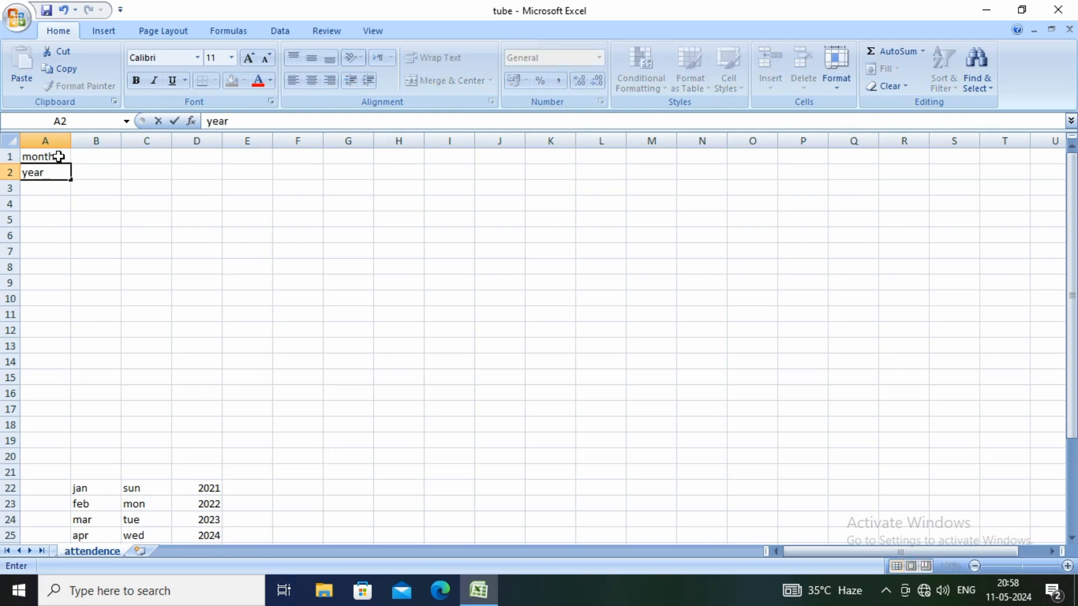
key("Return")
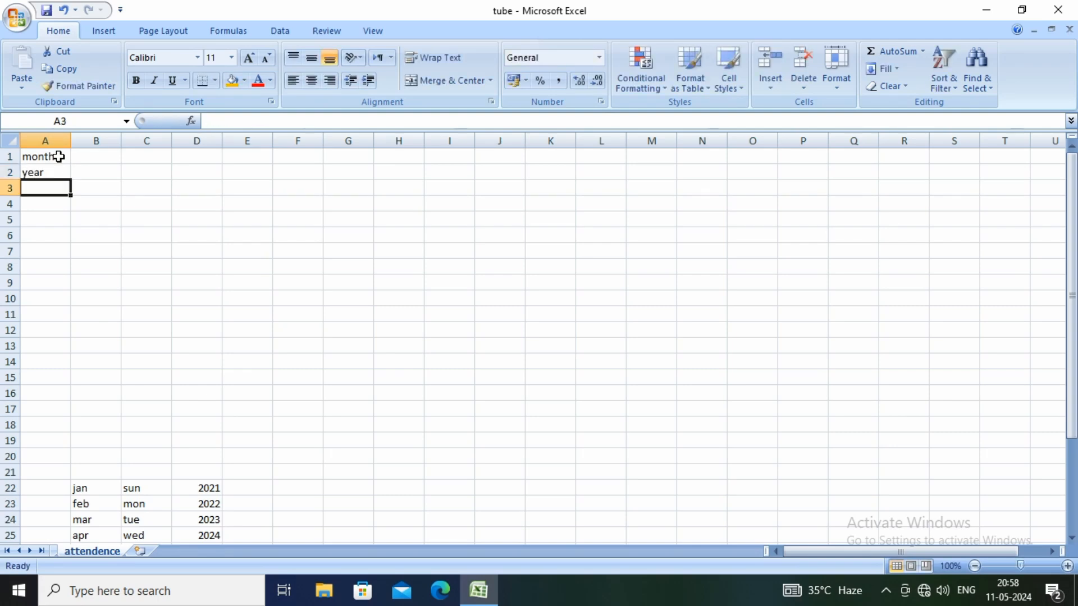
Add a list data validation to cell B1 using the months in B22:B33 as its source
left_click(108, 157)
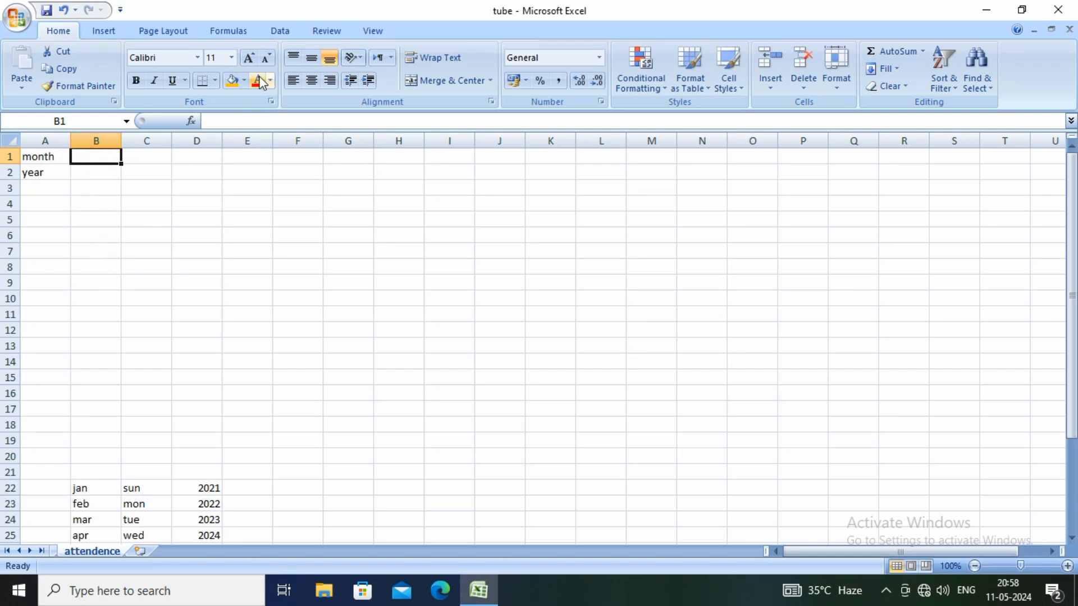
left_click(282, 31)
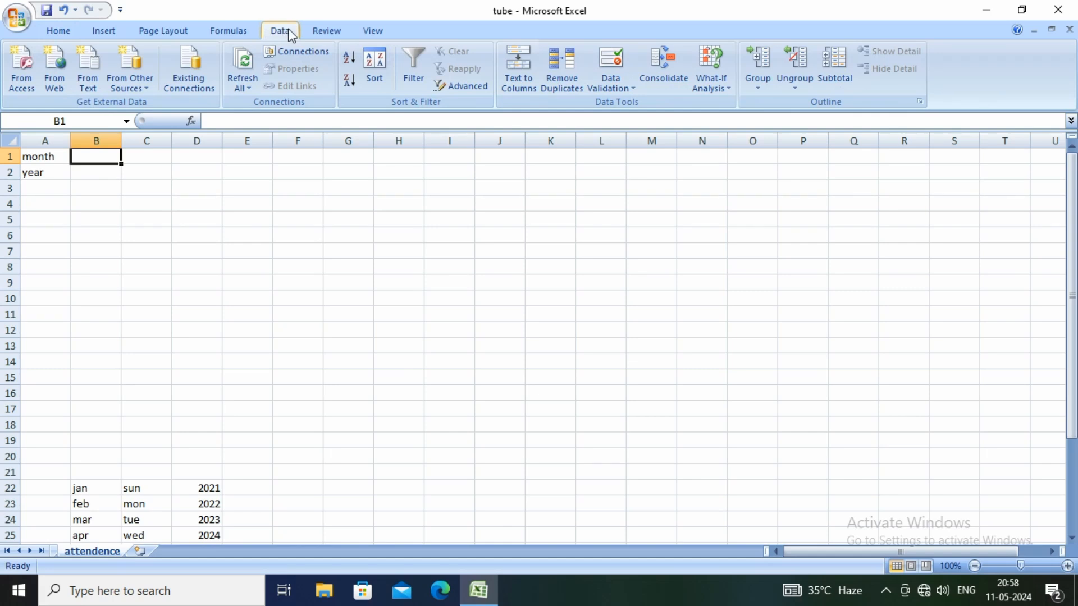
left_click(605, 74)
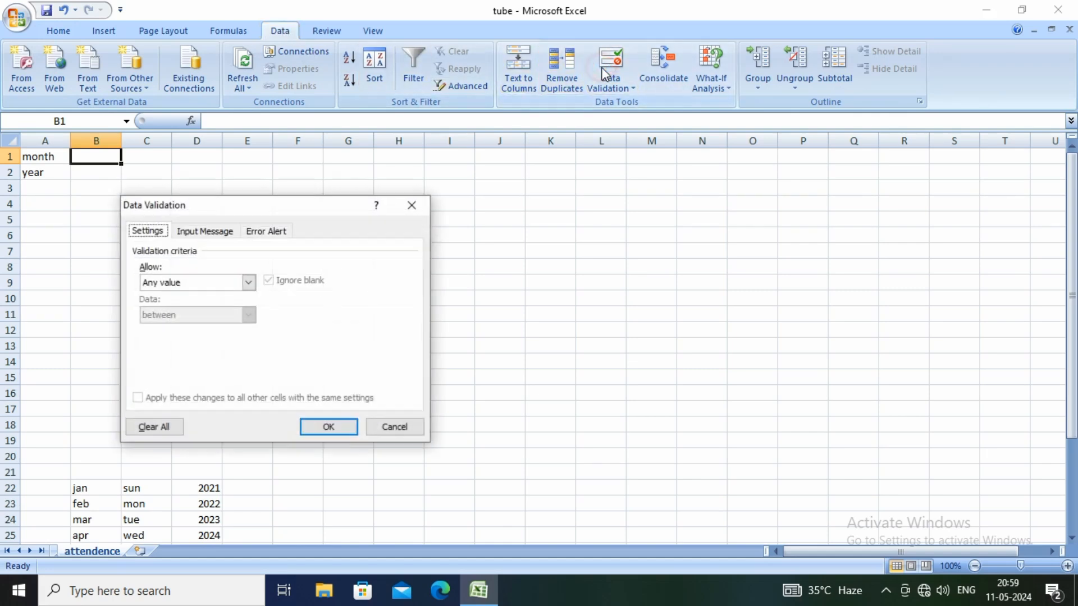
left_click(248, 282)
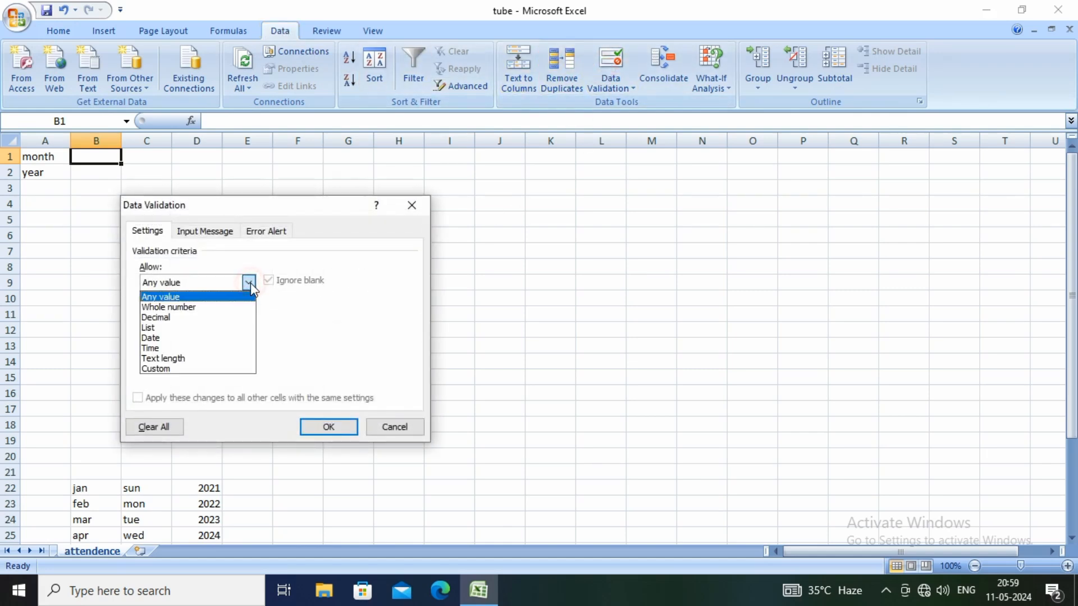
left_click(152, 329)
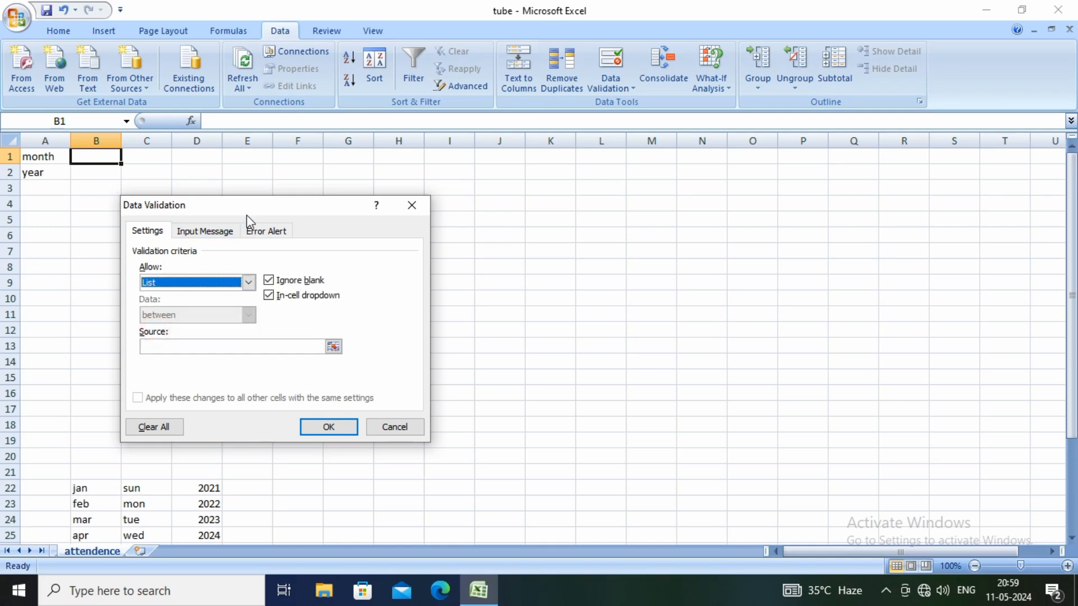
left_click_drag(252, 207, 322, 117)
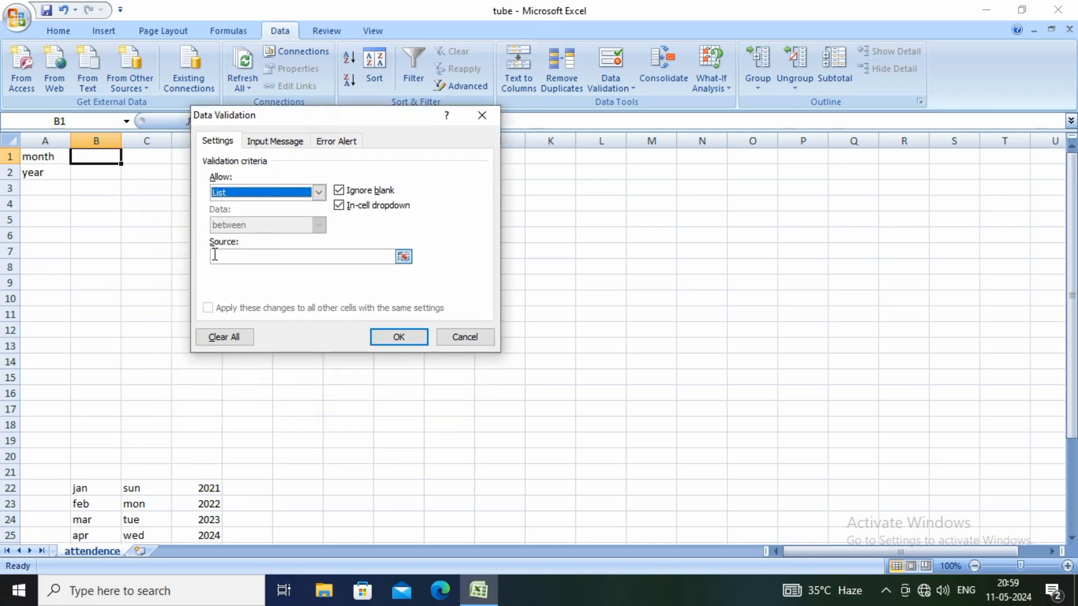
left_click(220, 255)
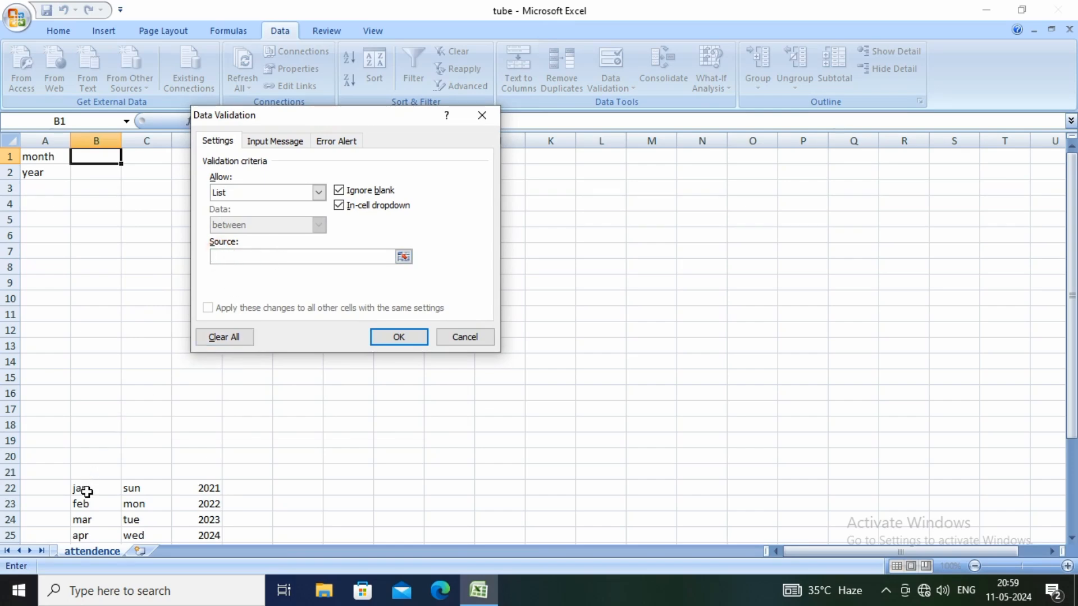
left_click_drag(87, 492, 88, 520)
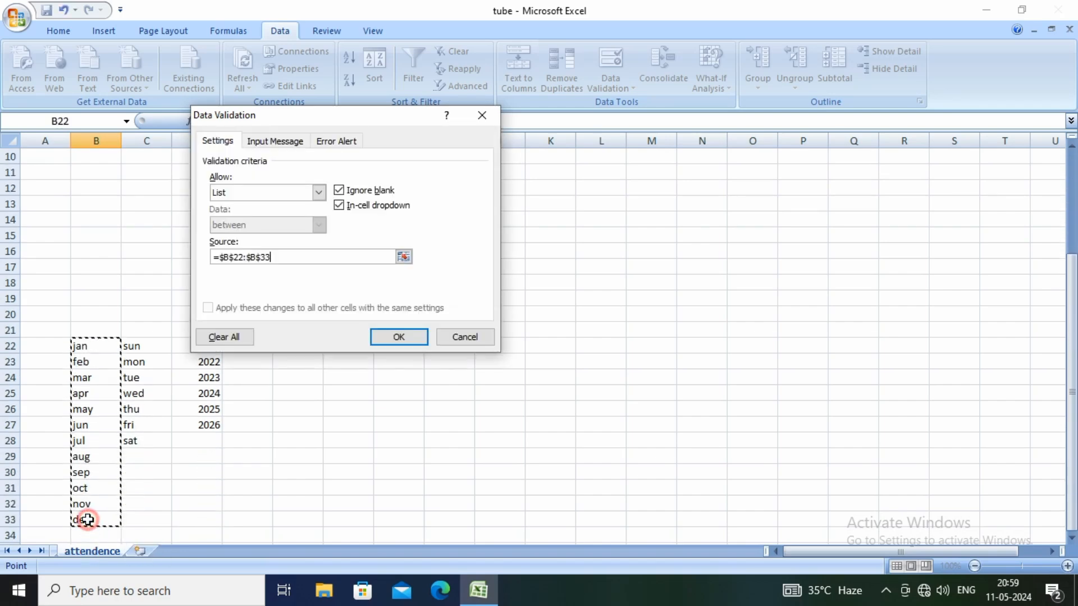
left_click(383, 338)
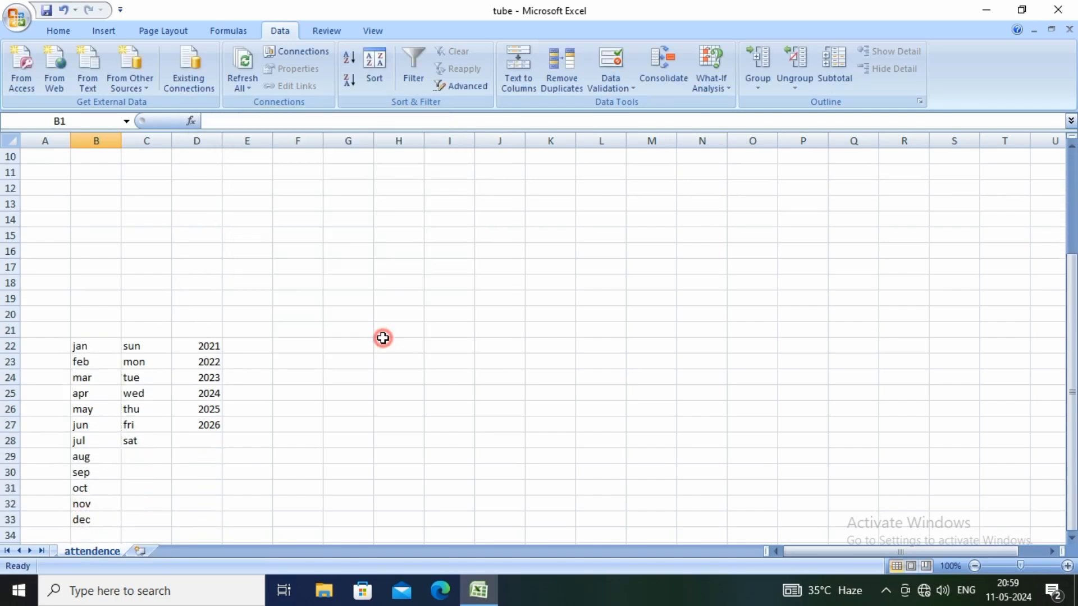
Choose jan from the month dropdown in cell B1
scroll(79, 240, "up", 3)
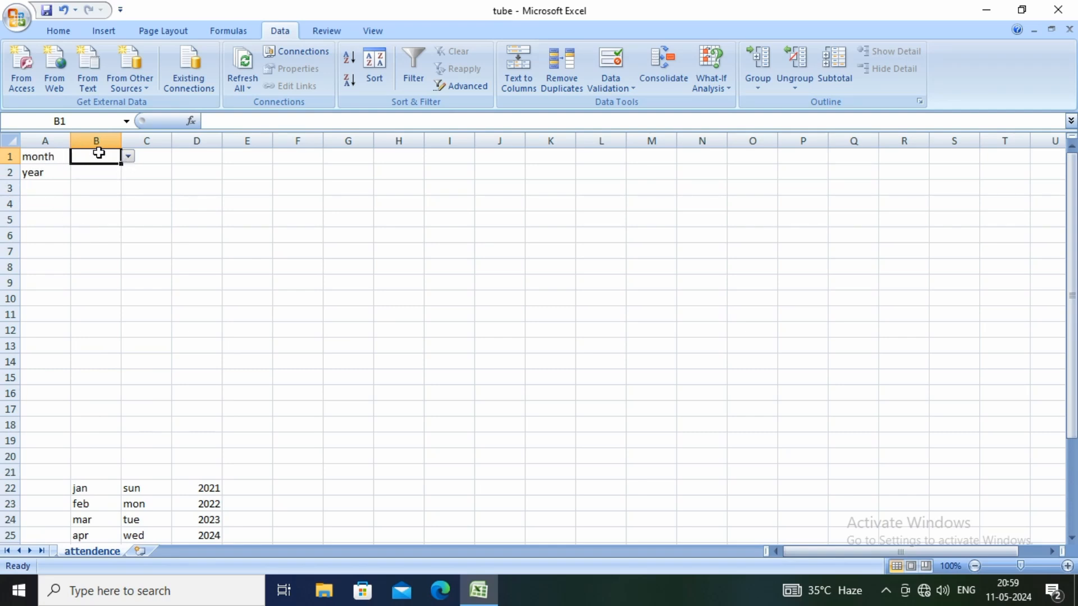
left_click(129, 157)
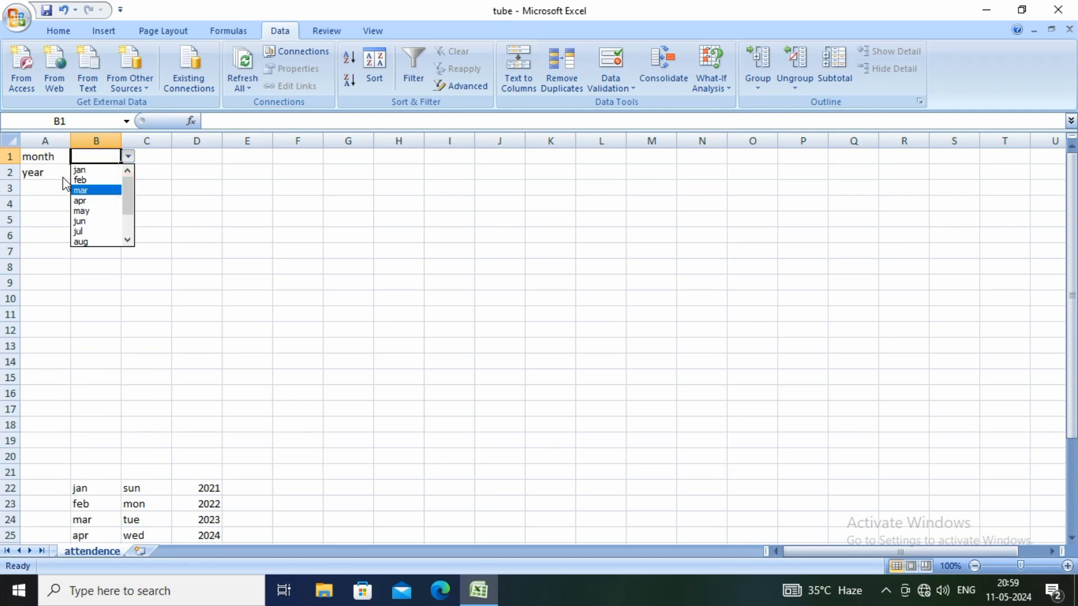
left_click(79, 172)
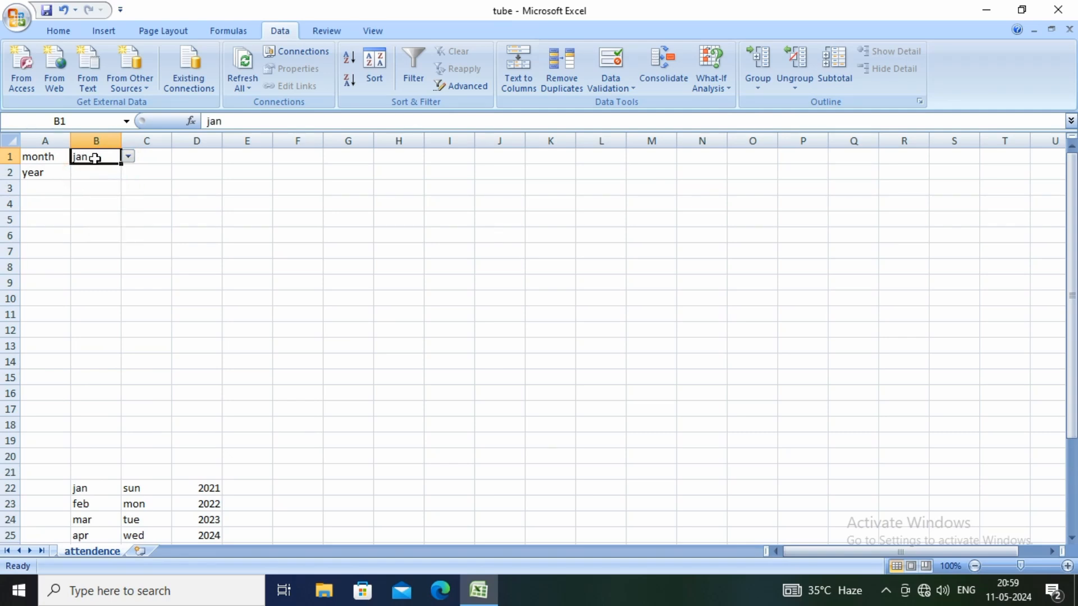
Add a list data validation to cell B2 using the years in D22:D27 as its source, and choose 2024 from its dropdown
left_click(92, 171)
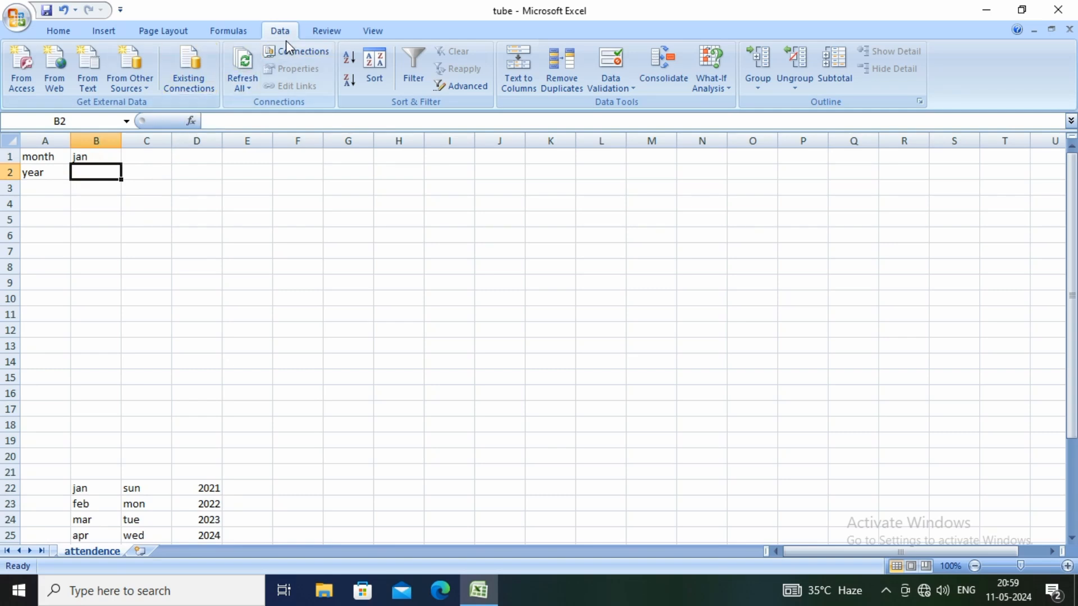
left_click(600, 76)
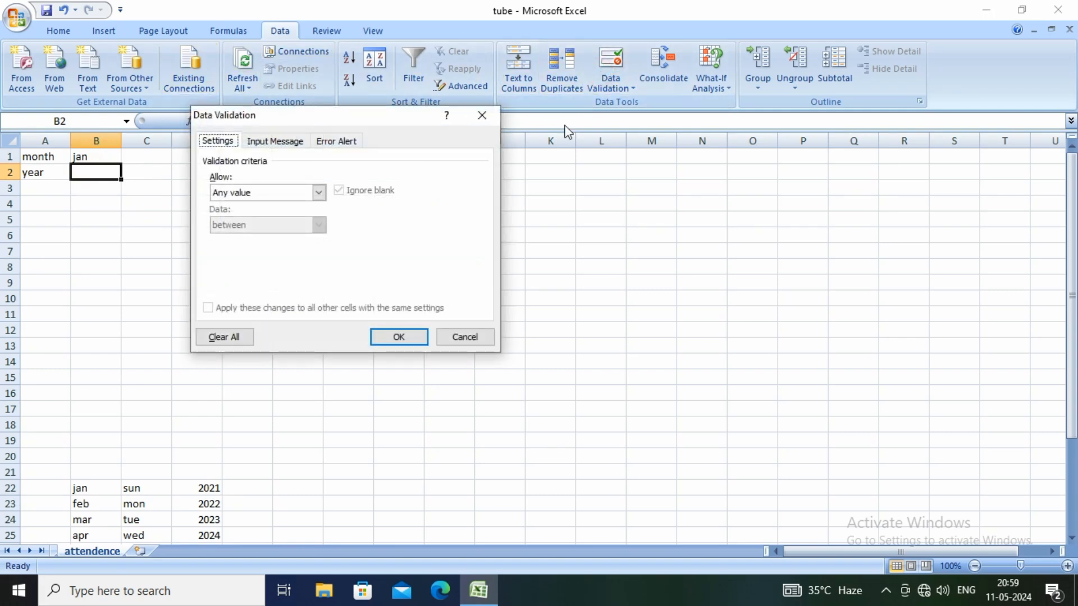
left_click(316, 193)
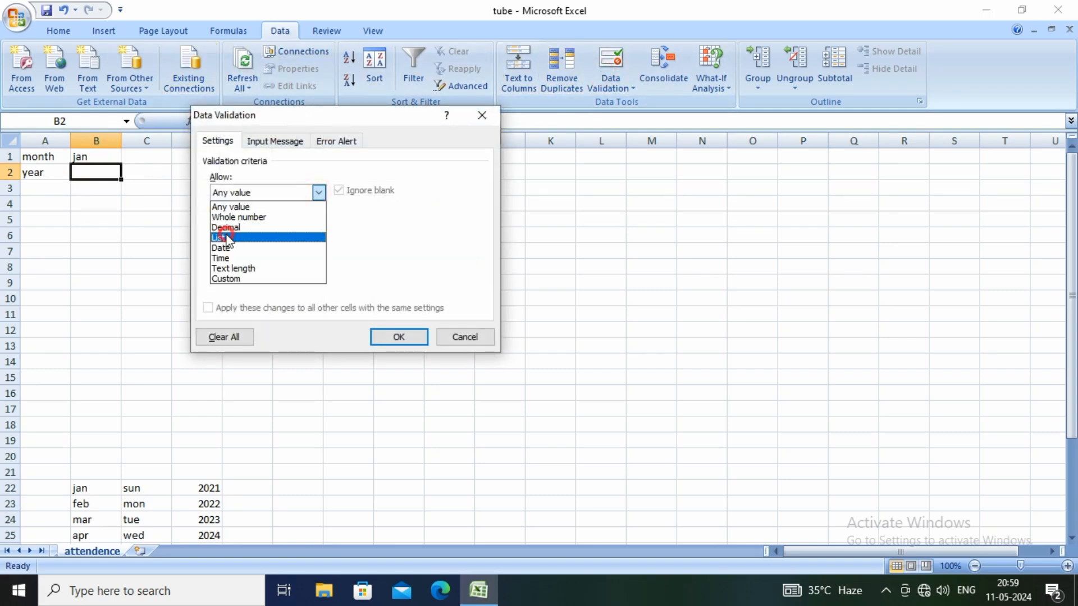
left_click(228, 238)
left_click(237, 255)
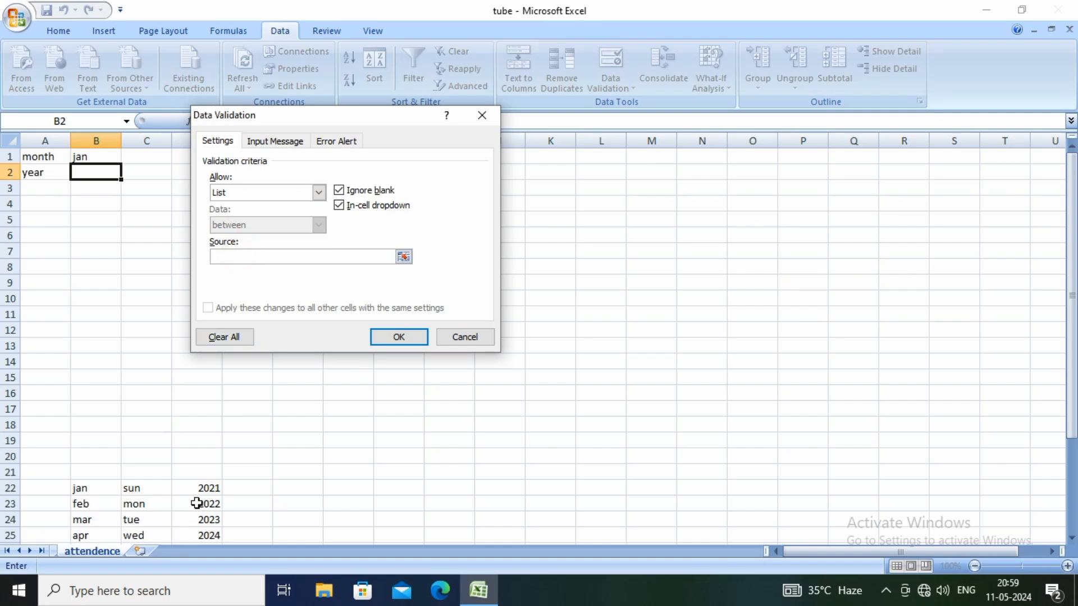
mouse_move(201, 488)
left_mouse_down()
mouse_move(197, 544)
mouse_move(197, 484)
left_mouse_up()
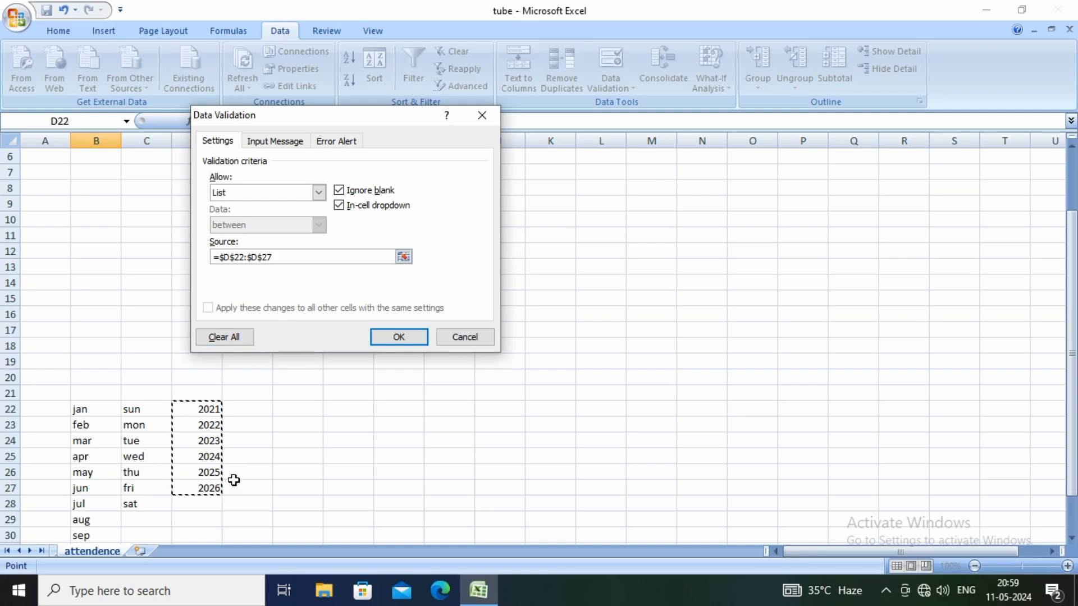
left_click(398, 337)
scroll(155, 308, "up", 2)
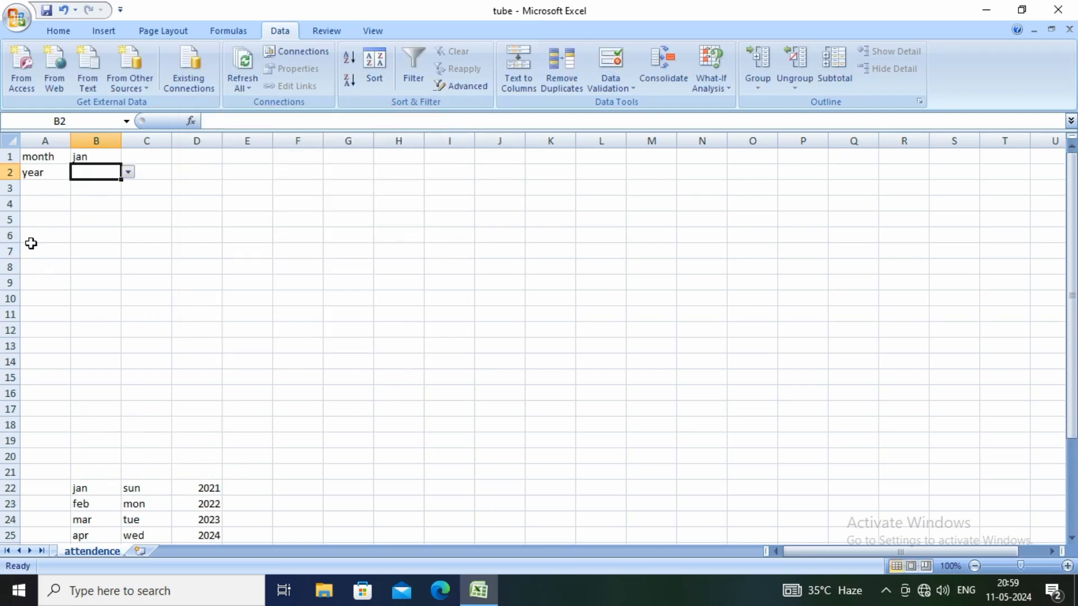
left_click(128, 173)
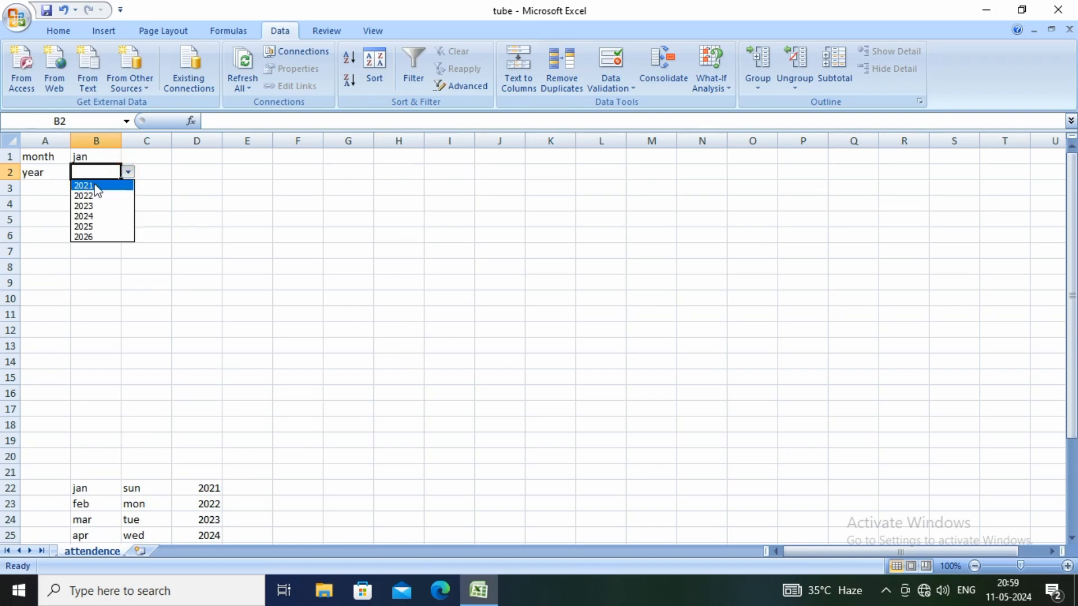
left_click(93, 216)
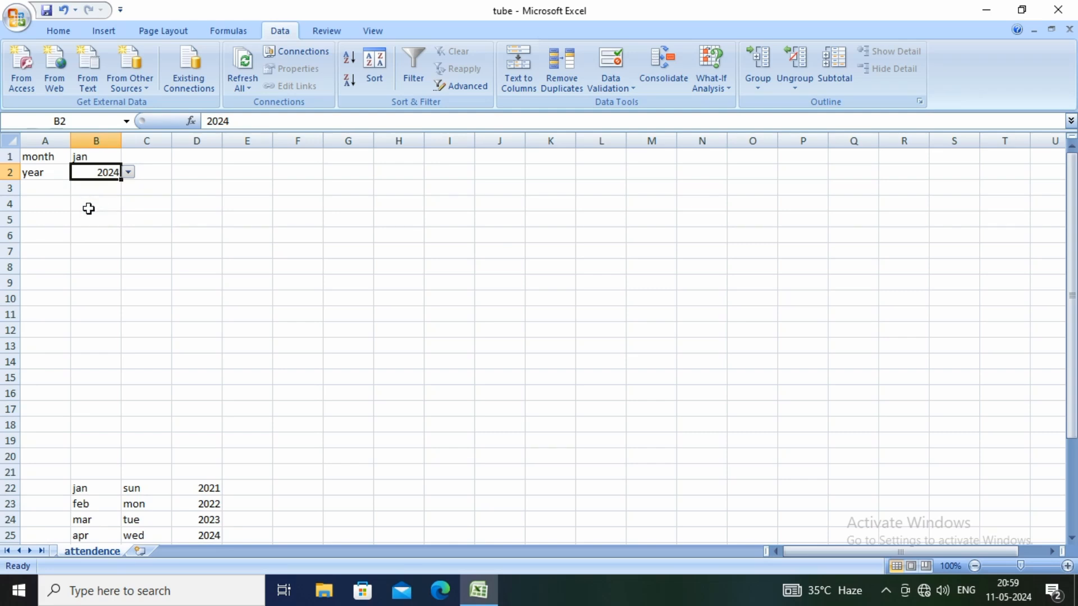
Label cell A4 as 1st date
left_click(56, 205)
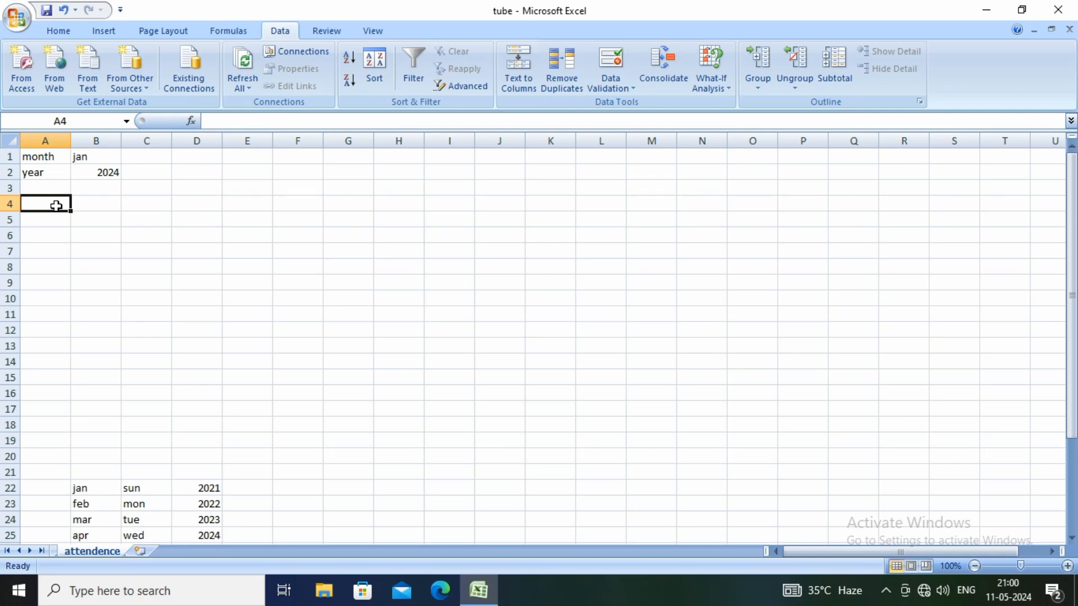
type("1s")
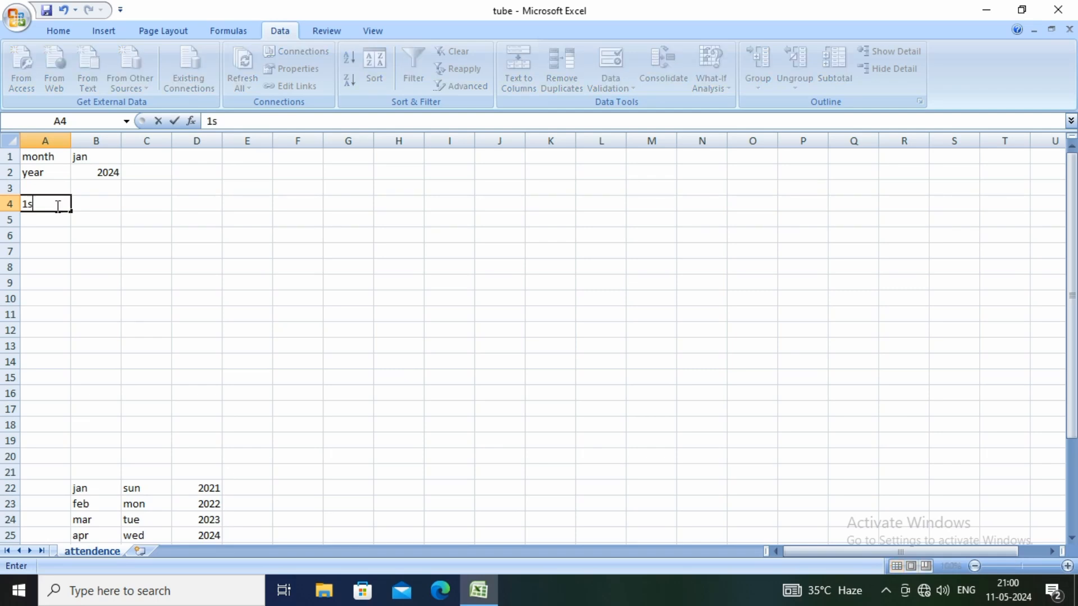
type("t date")
left_click(90, 204)
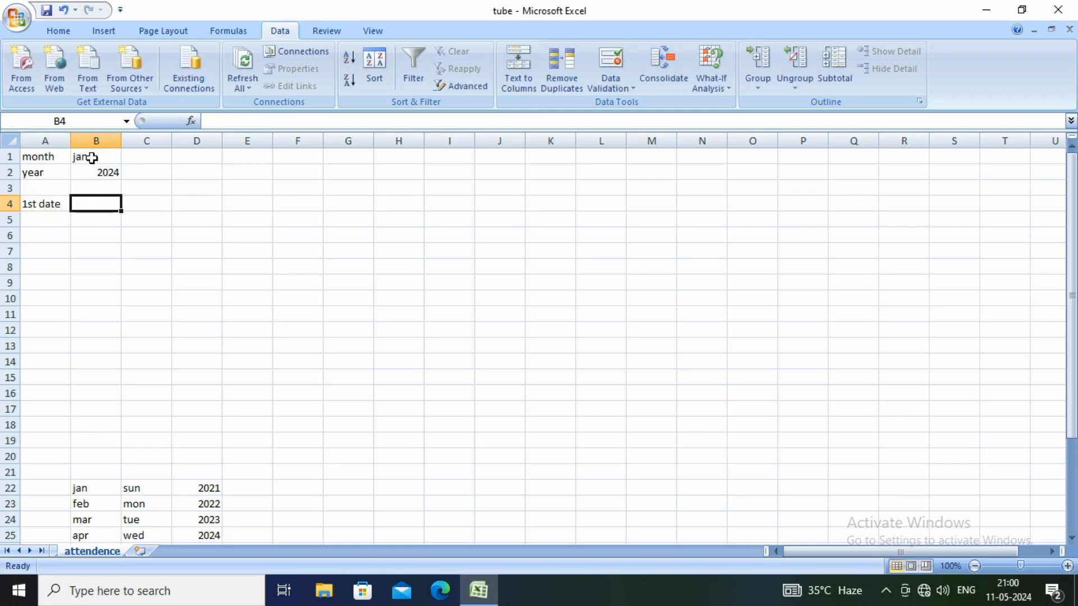
Centre the month and year values in cells B1:B2 horizontally
left_click_drag(91, 158, 93, 172)
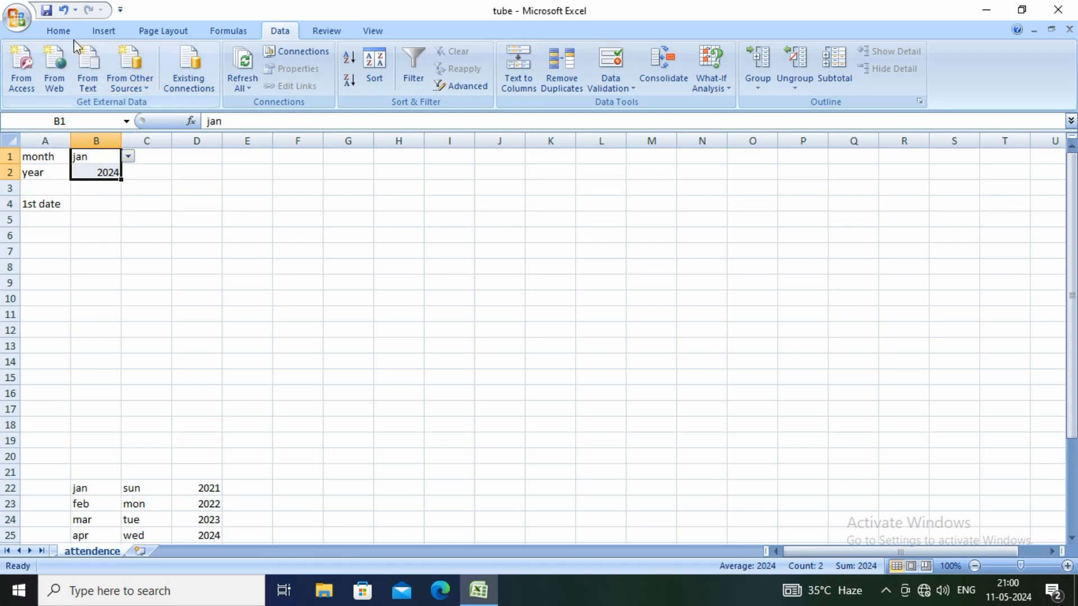
left_click(59, 31)
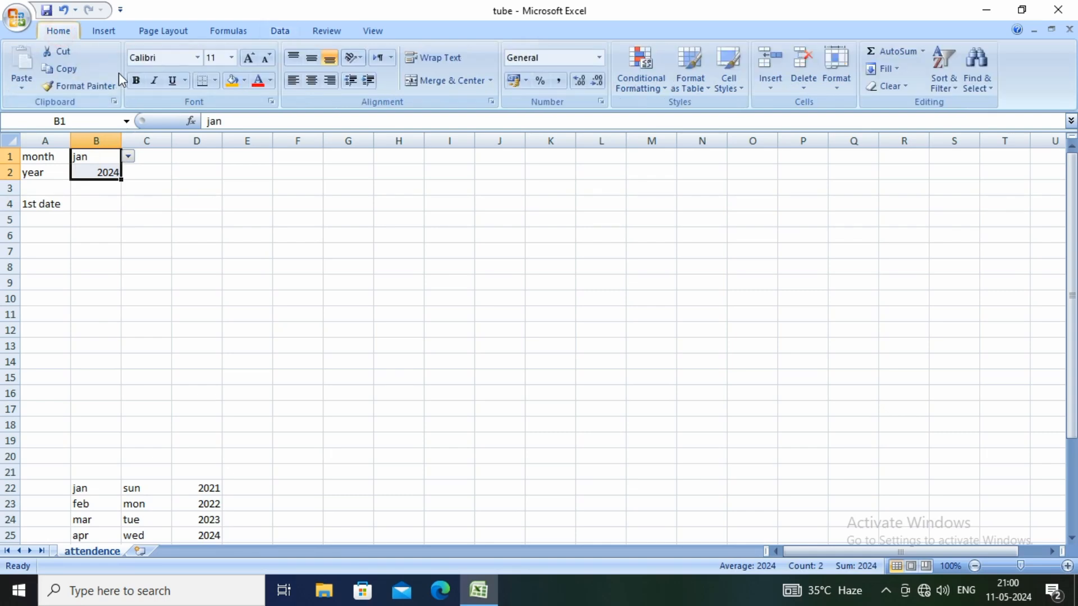
left_click(311, 82)
left_click(181, 185)
Start a formula with the DATEVALUE function in cell B4, leaving its argument empty
left_click(95, 205)
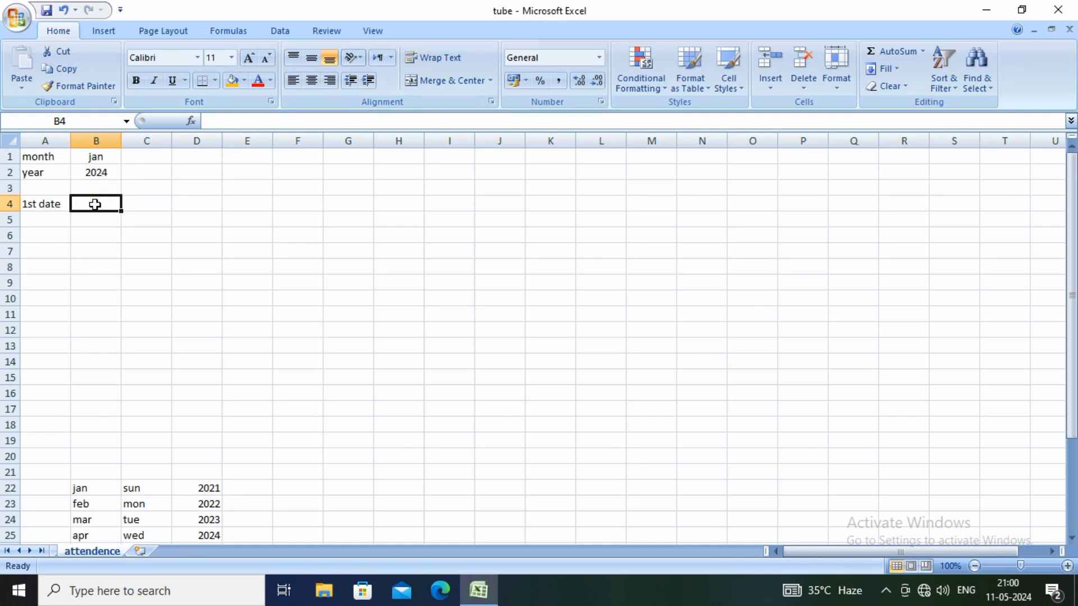
type("=")
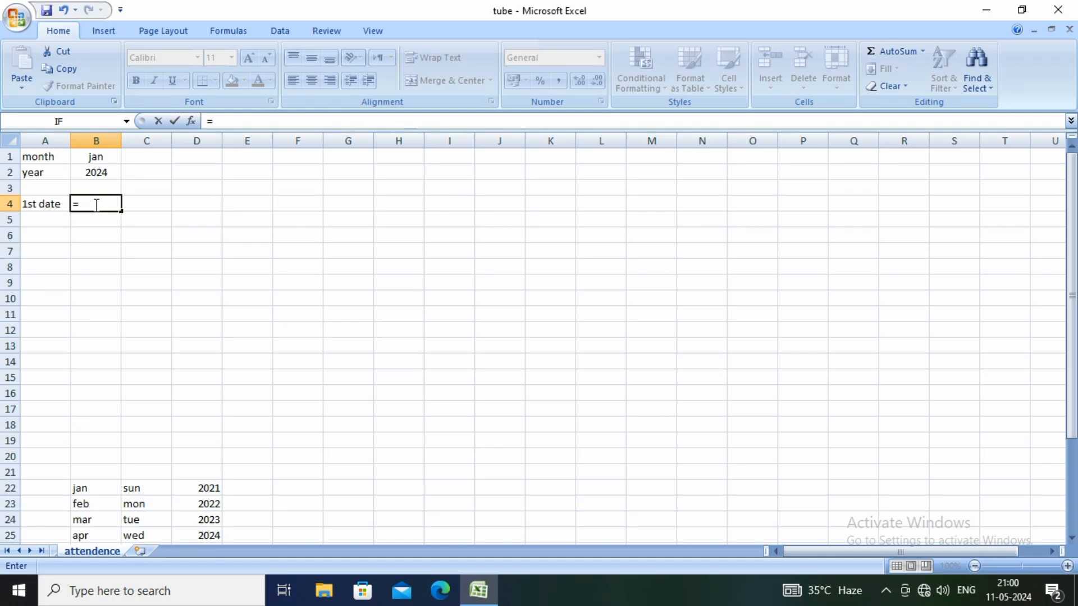
type("d")
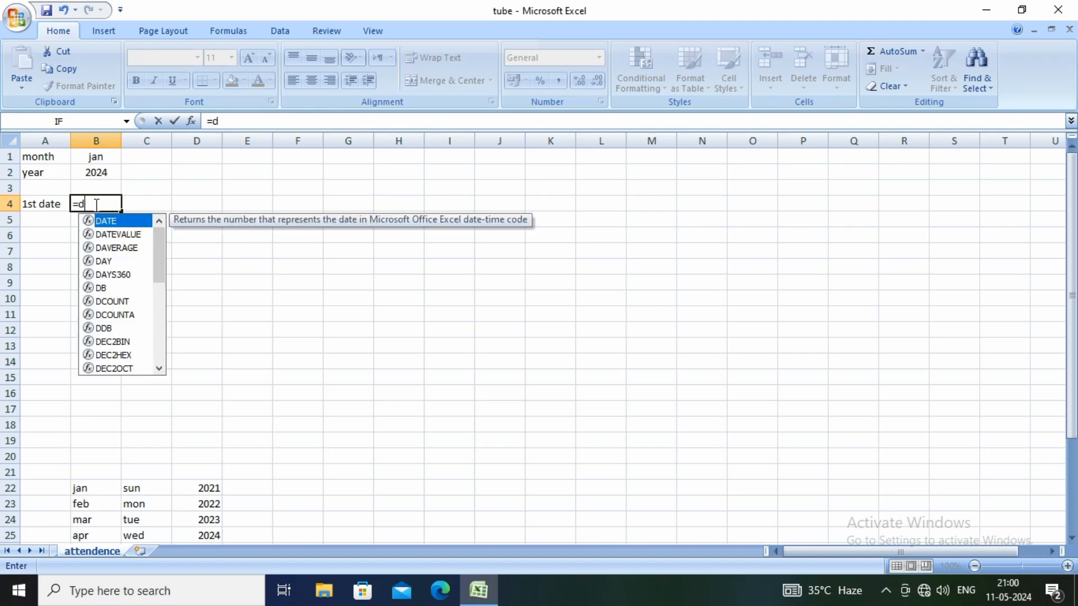
type("ate")
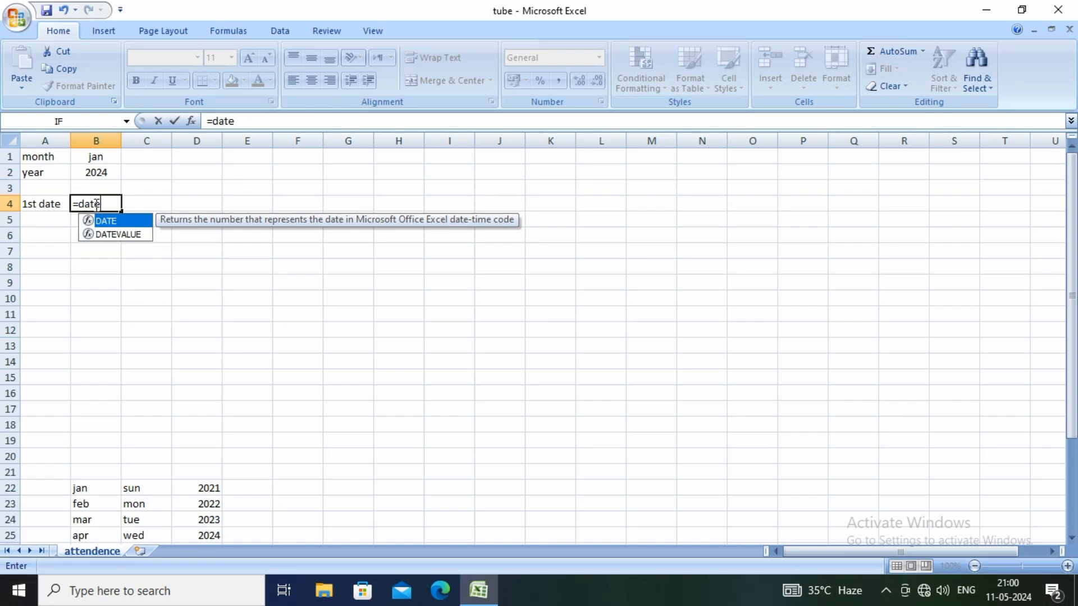
left_click(112, 234)
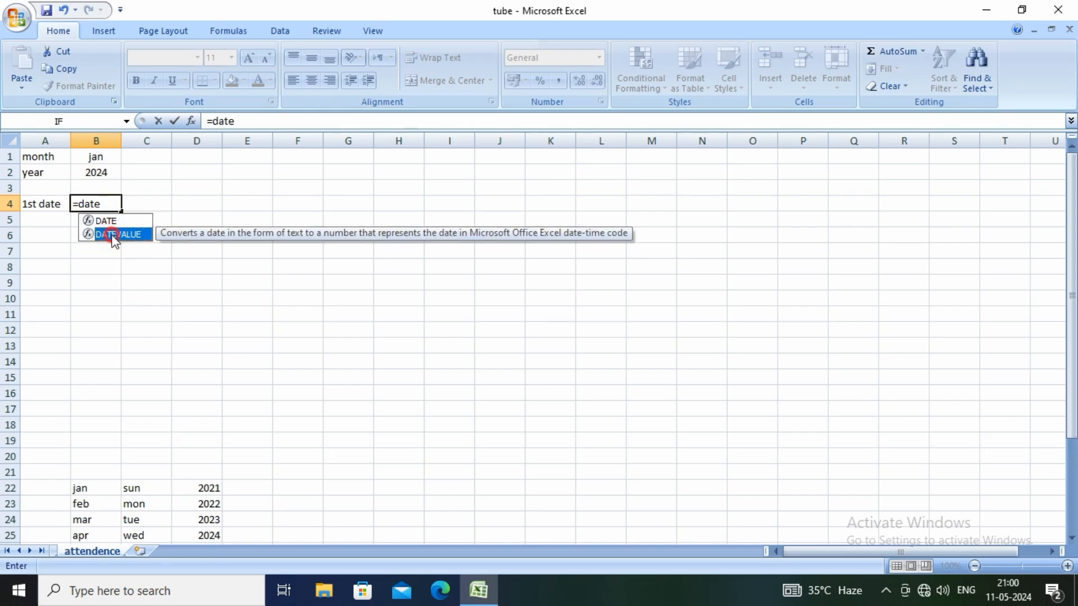
double_click(116, 236)
left_click(112, 235)
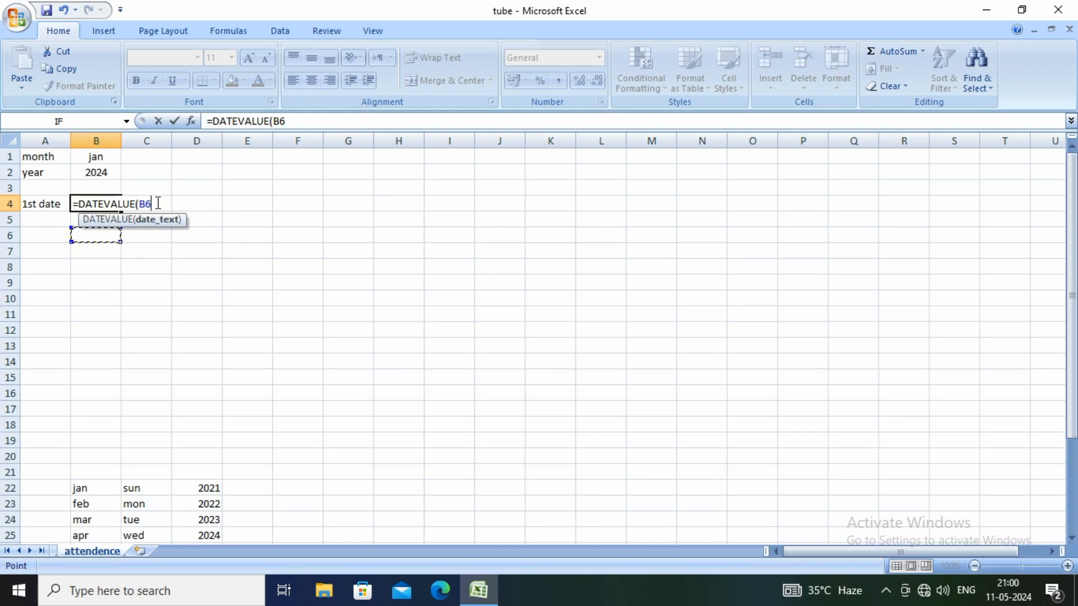
key("BackSpace")
key("BackSpace")
Complete the DATEVALUE argument by joining 1 with the month in B1 and the year in B2, and try to commit the formula
type("\"1\"&")
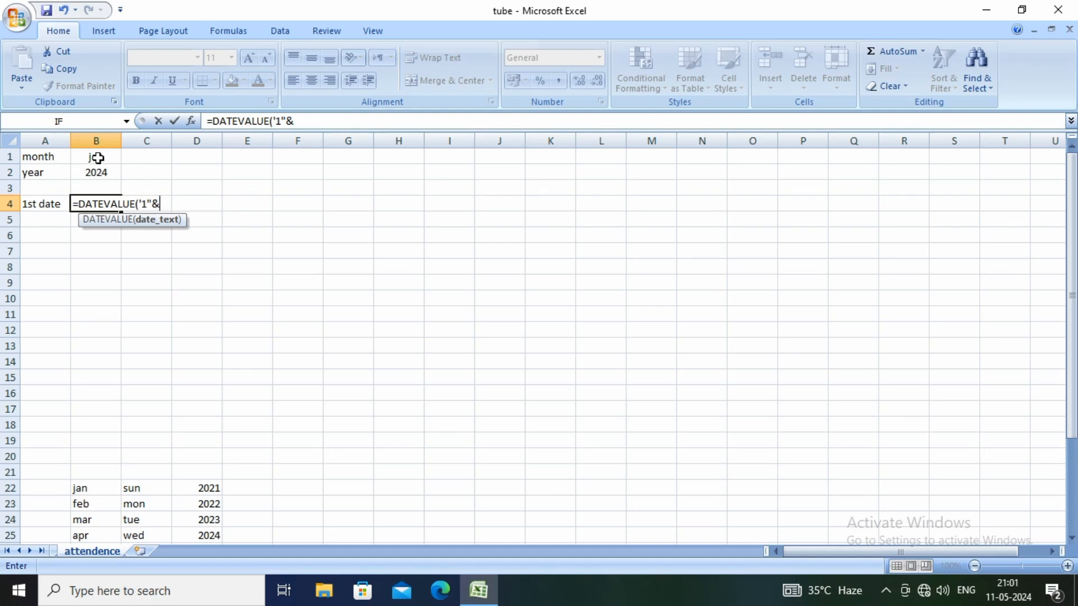
left_click(96, 158)
type("&")
left_click(103, 170)
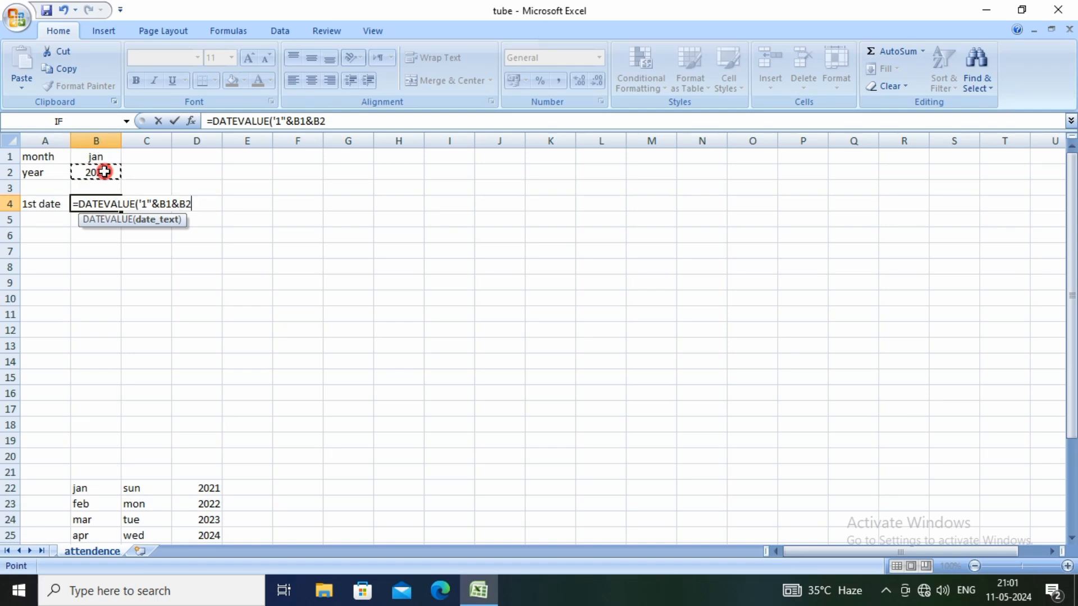
type(")")
key("Return")
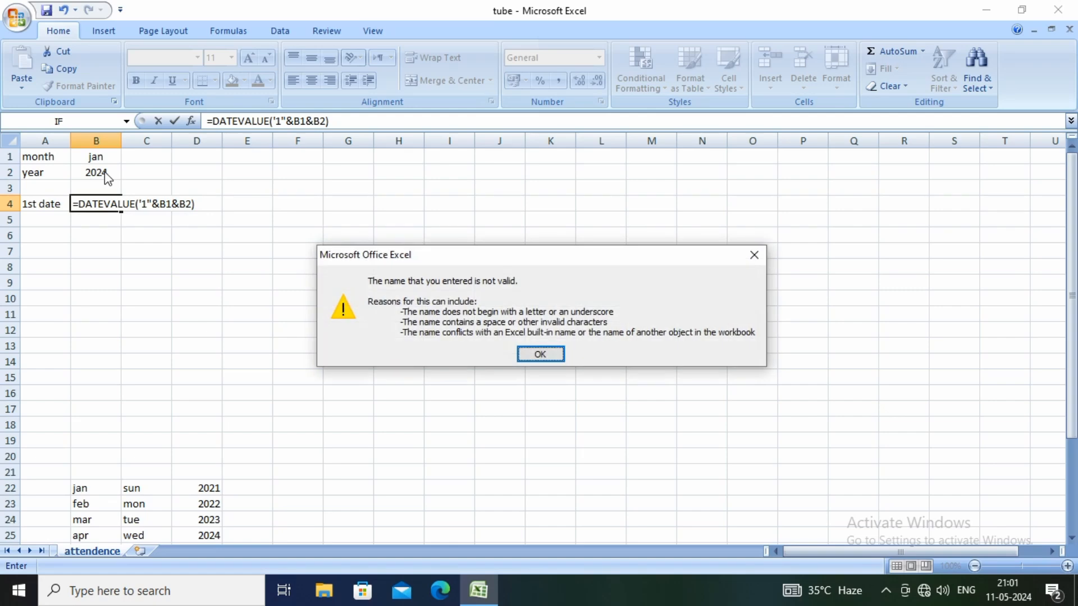
key("Return")
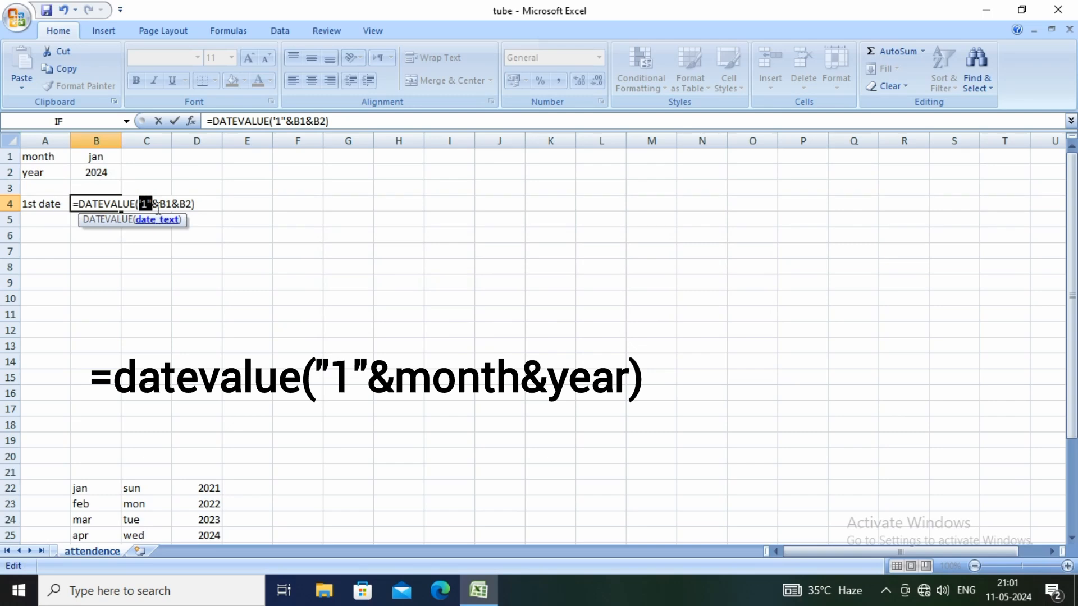
Replace the single quote before the 1 with a double quote and commit B4 as =DATEVALUE("1"&B1&B2)
left_click(140, 202)
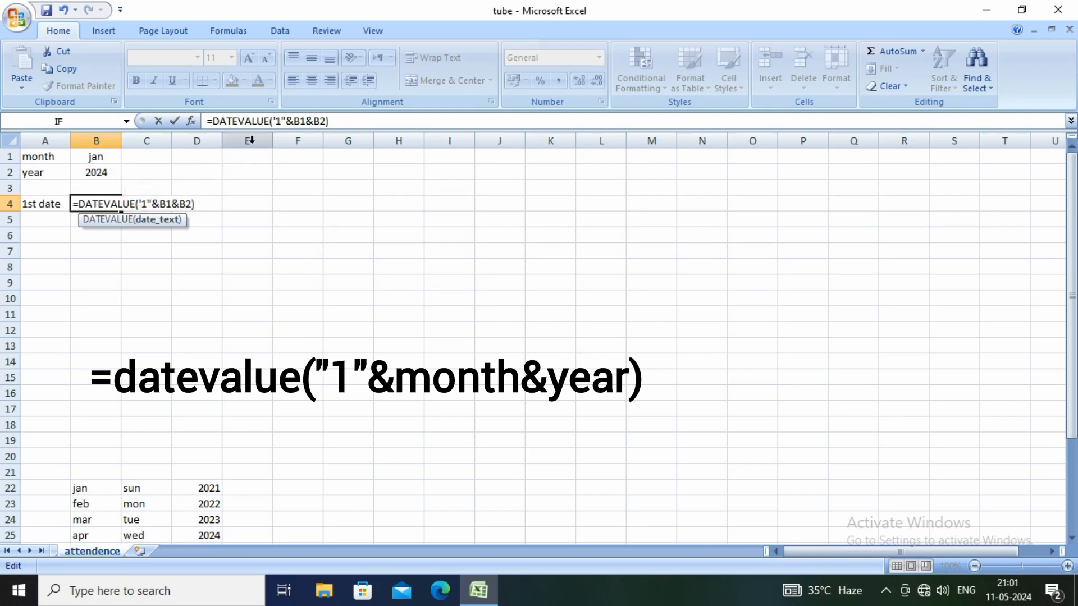
left_click(274, 121)
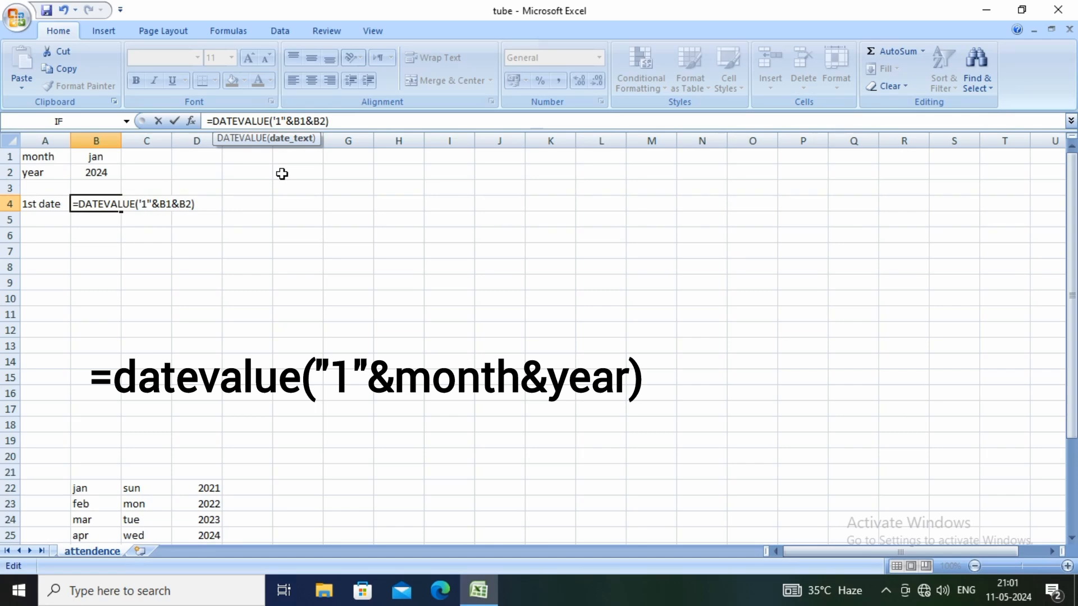
key("Delete")
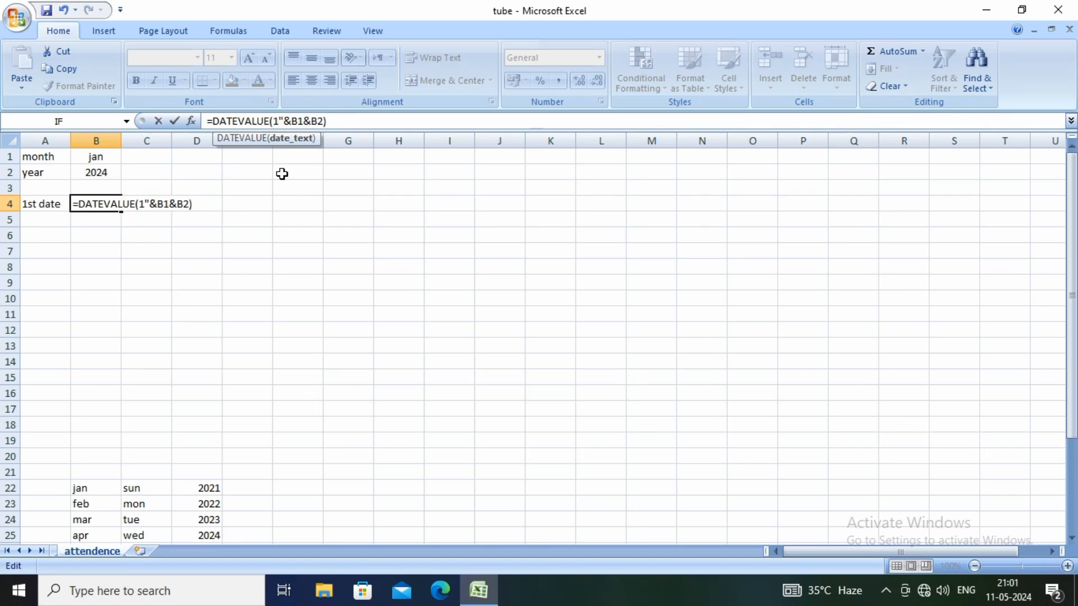
type("\"")
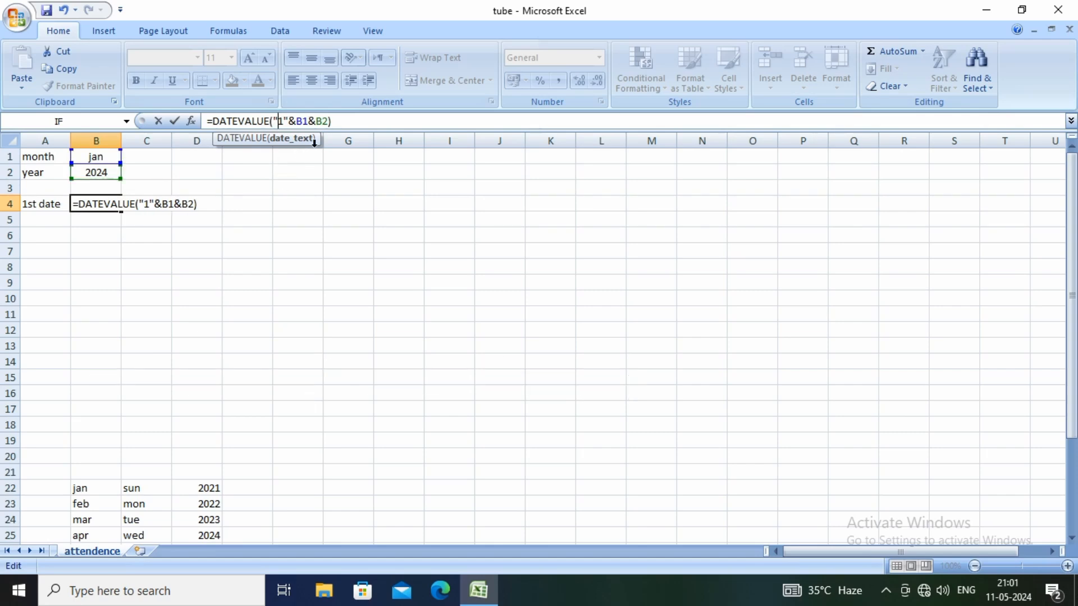
left_click(335, 122)
key("Return")
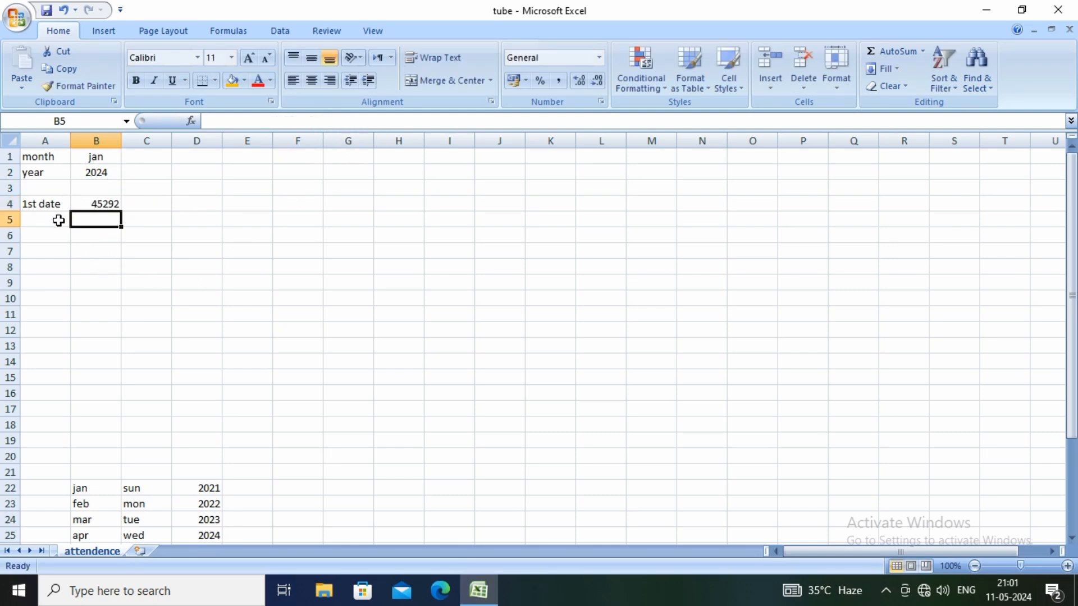
Format cell B4 as a date using the 14 March 2001 type without an asterisk
left_click(96, 205)
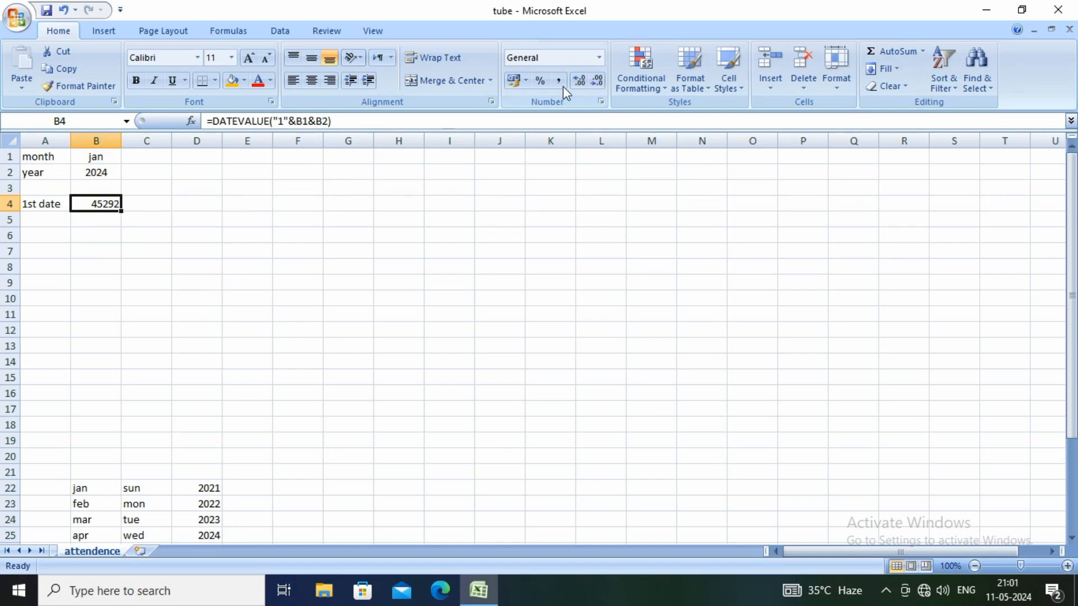
left_click(602, 102)
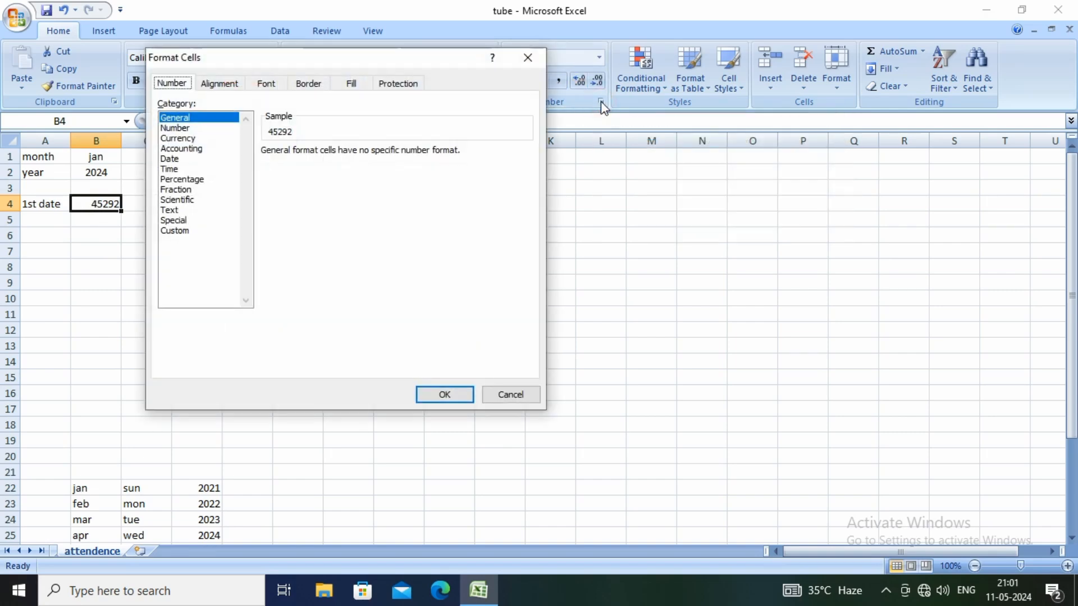
left_click(170, 160)
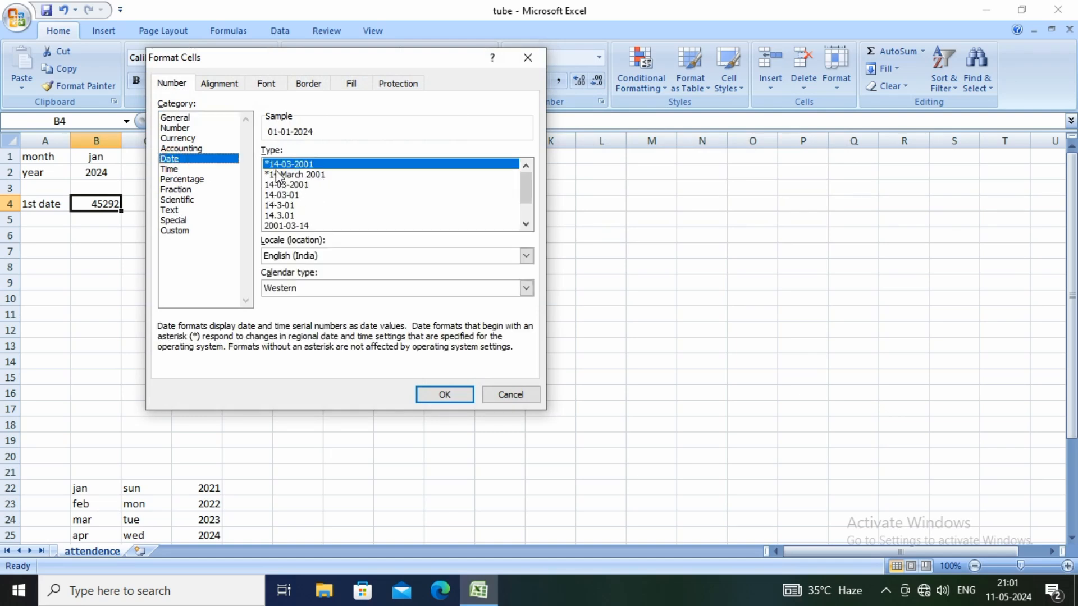
left_click(526, 225)
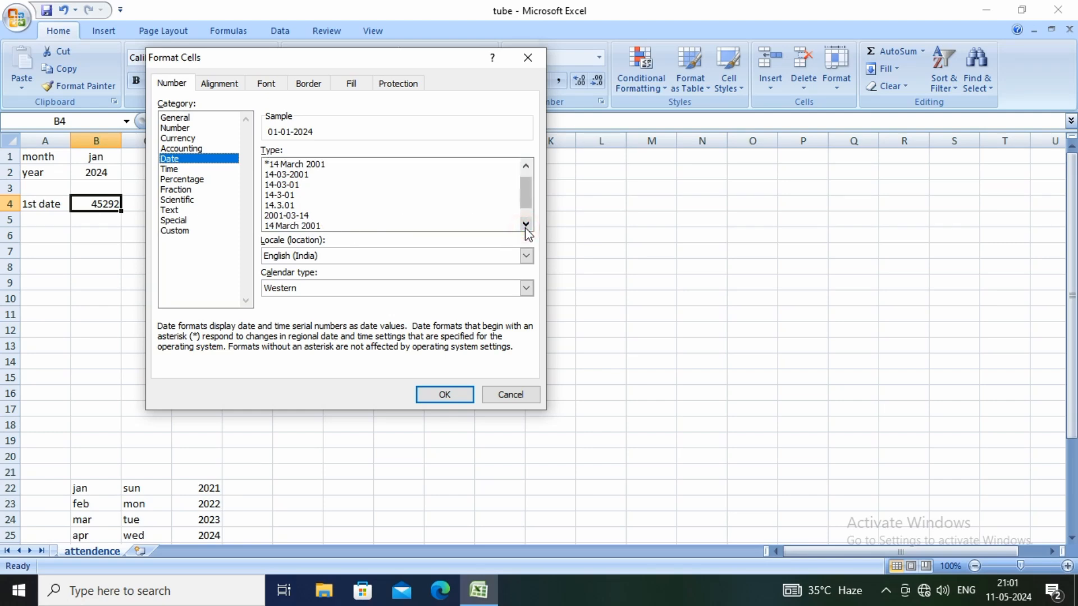
left_click(290, 225)
left_click(441, 395)
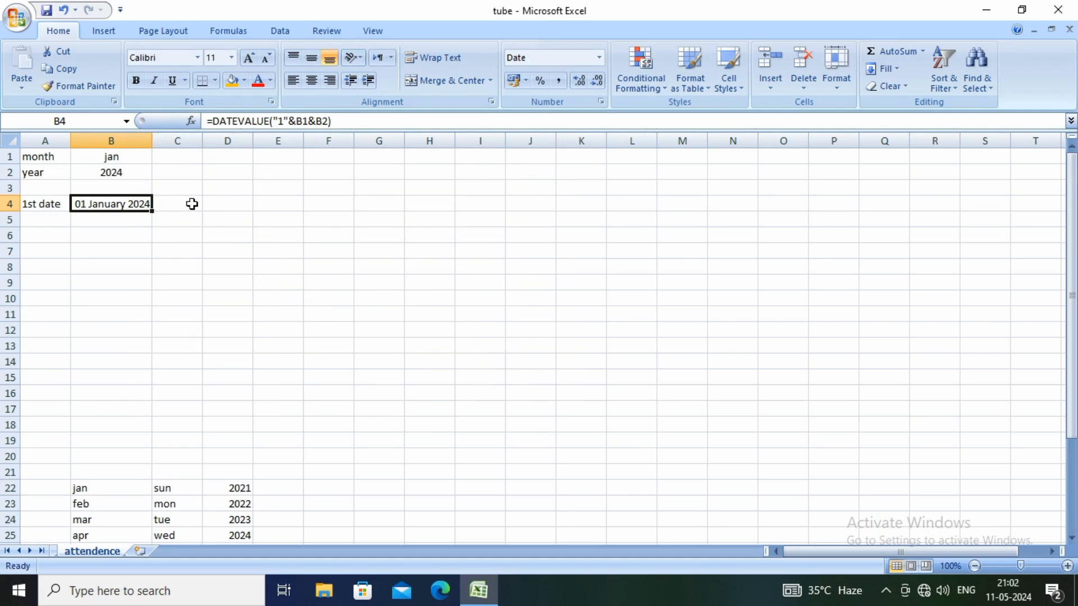
left_click(212, 205)
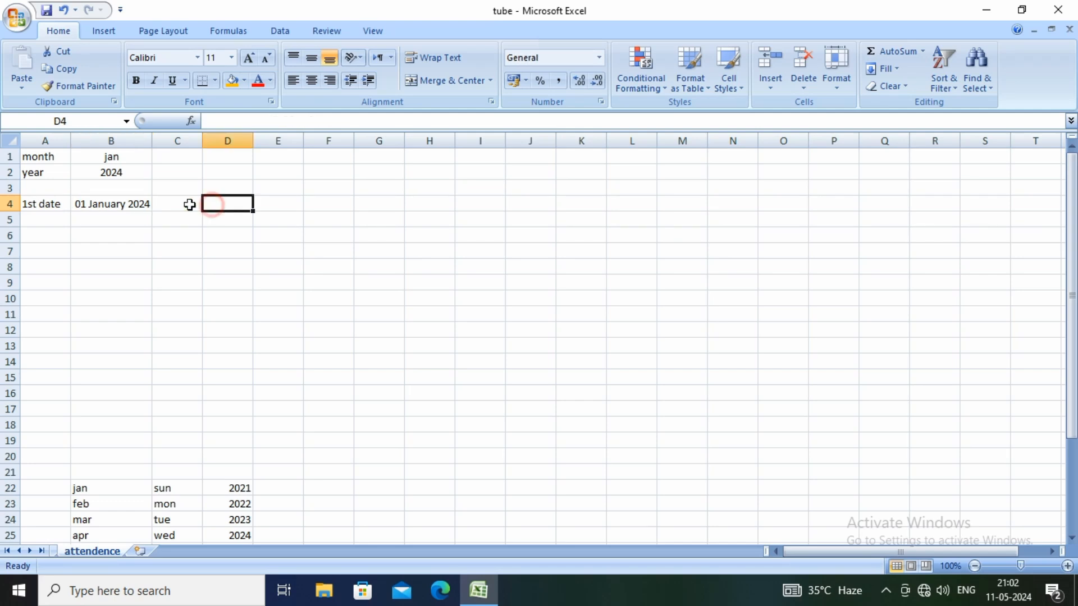
left_click(188, 204)
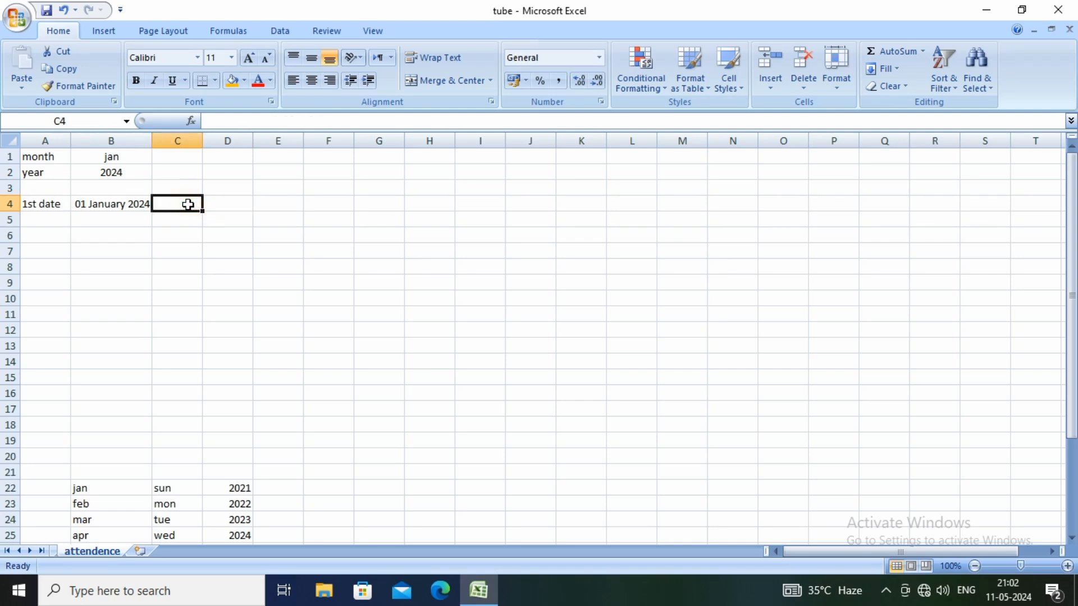
Enter the label "last date" in cell C4, beside the calculated first date
type("last")
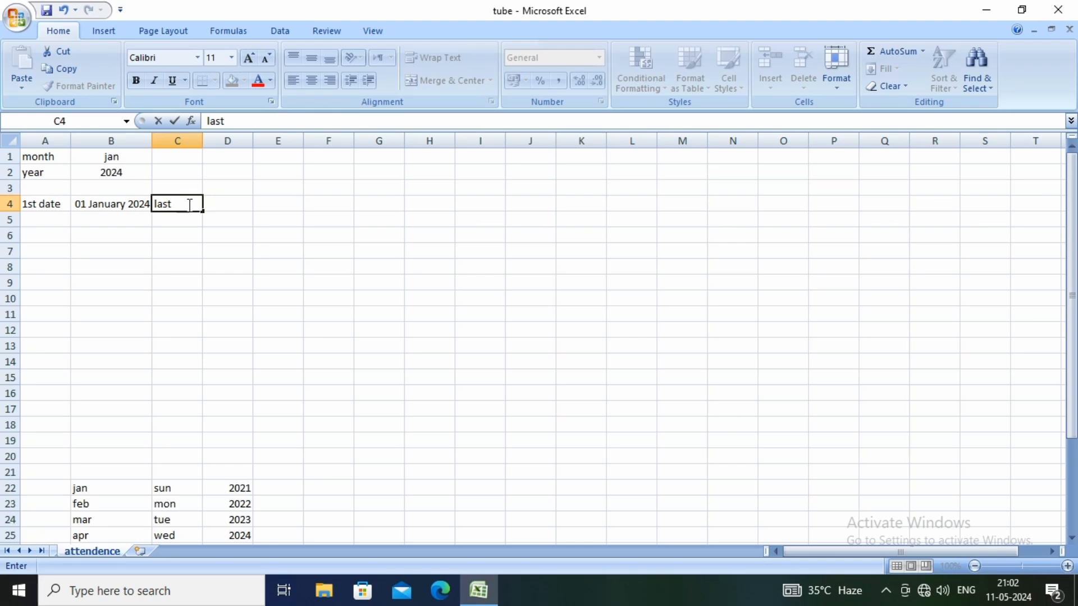
type(" date")
Calculate the month's last date in cell D4 with the formula =EOMONTH(B4,0)
left_click(217, 205)
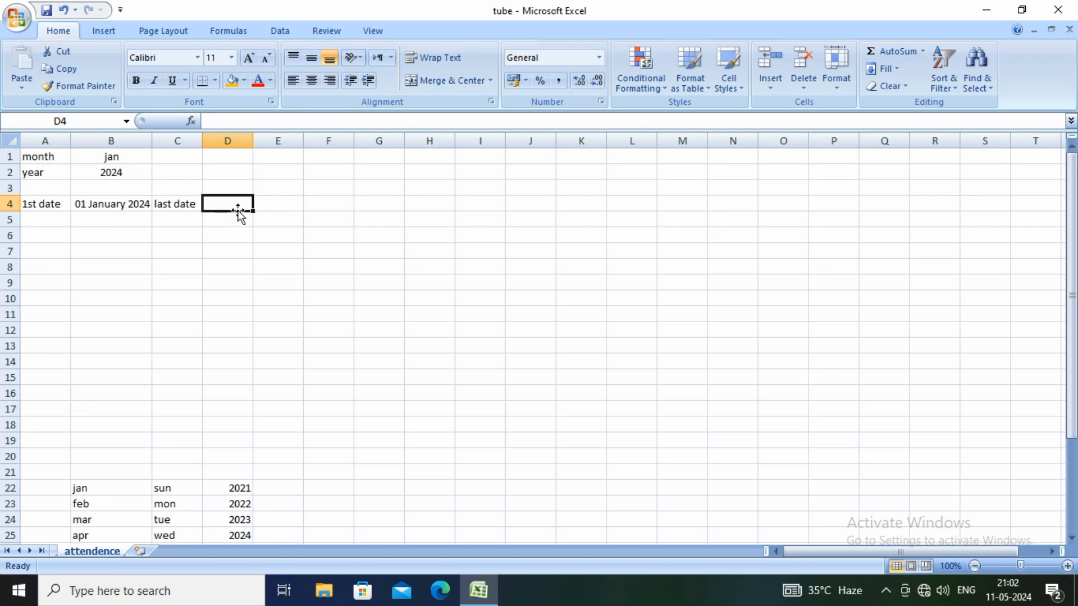
type("=")
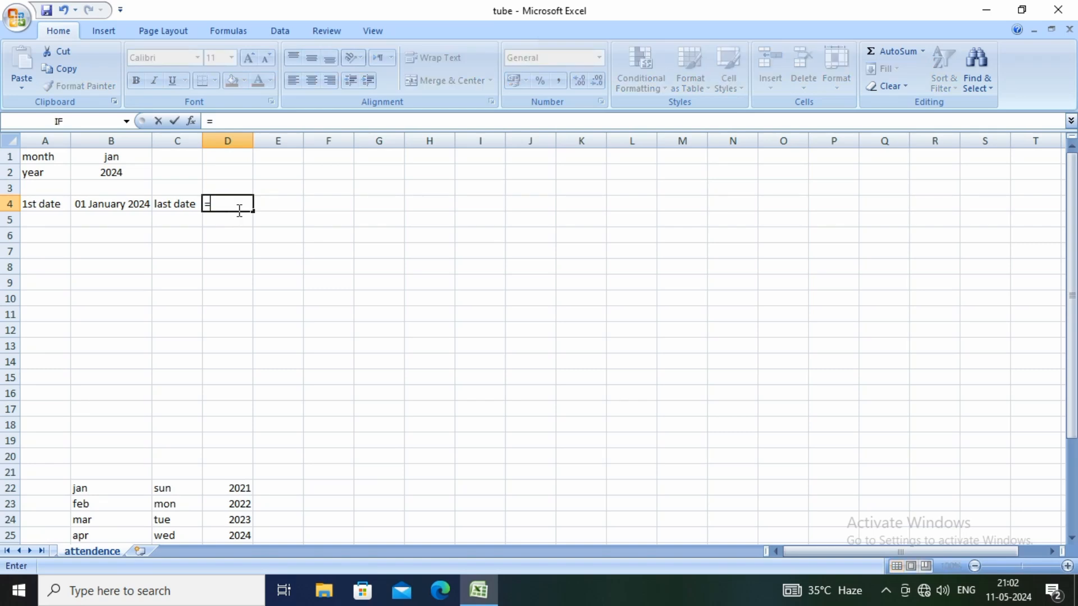
type("eomon")
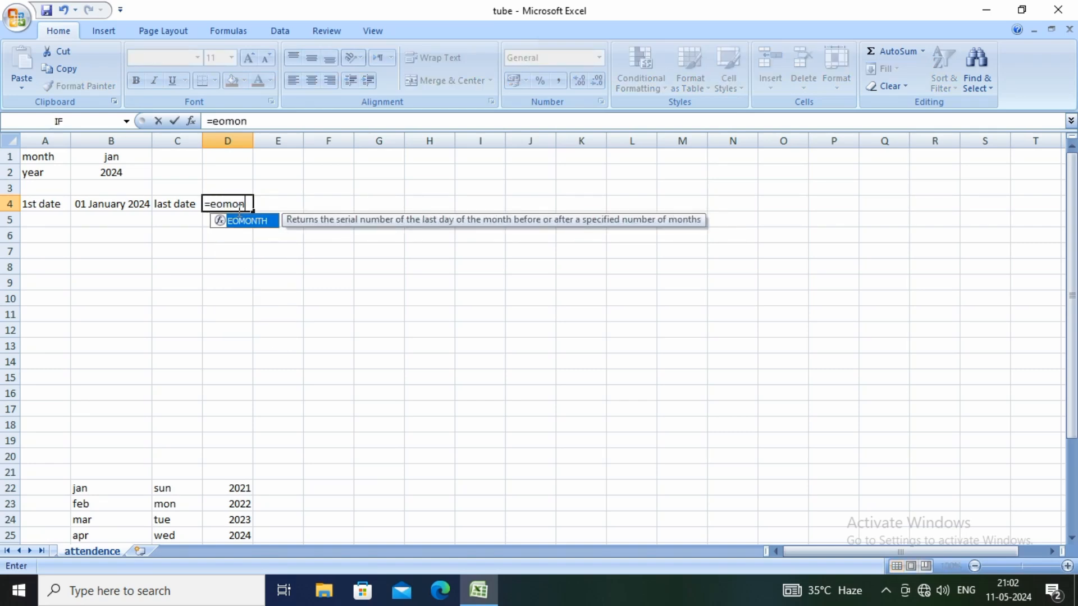
type("th(")
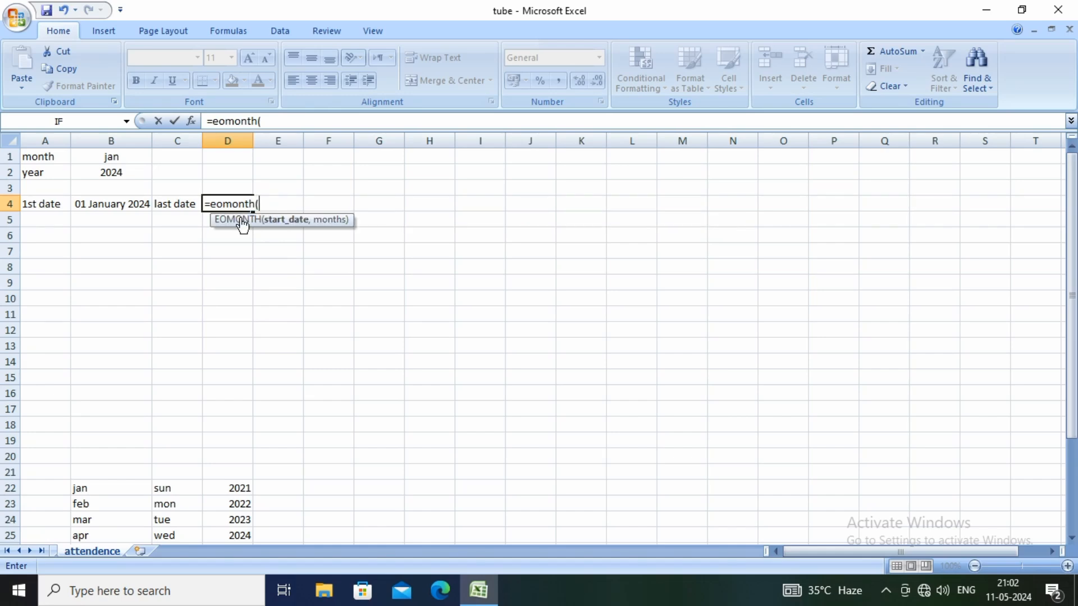
left_click(112, 206)
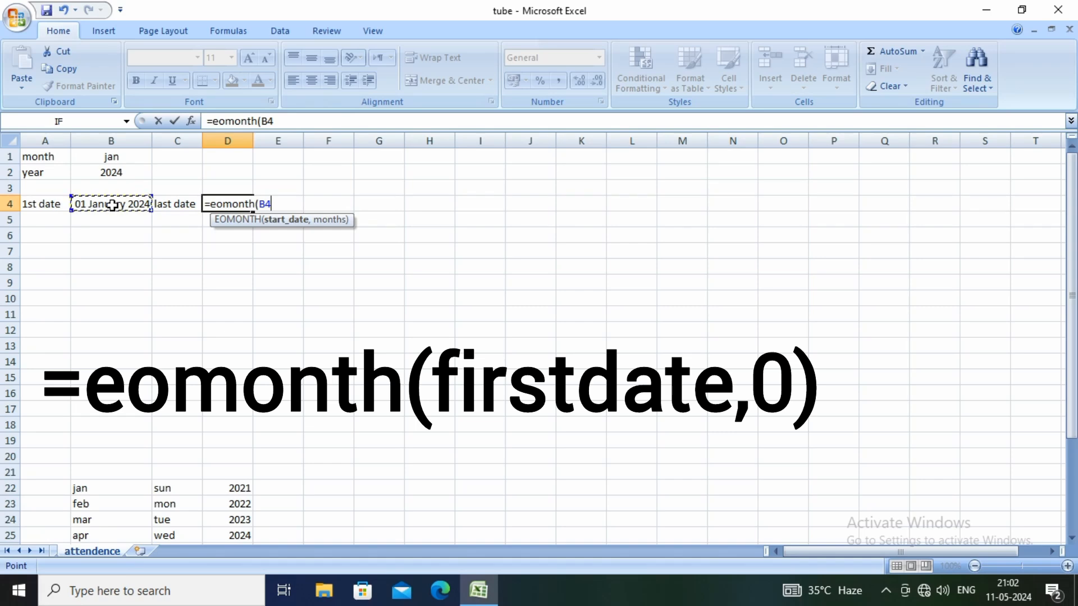
type(",0")
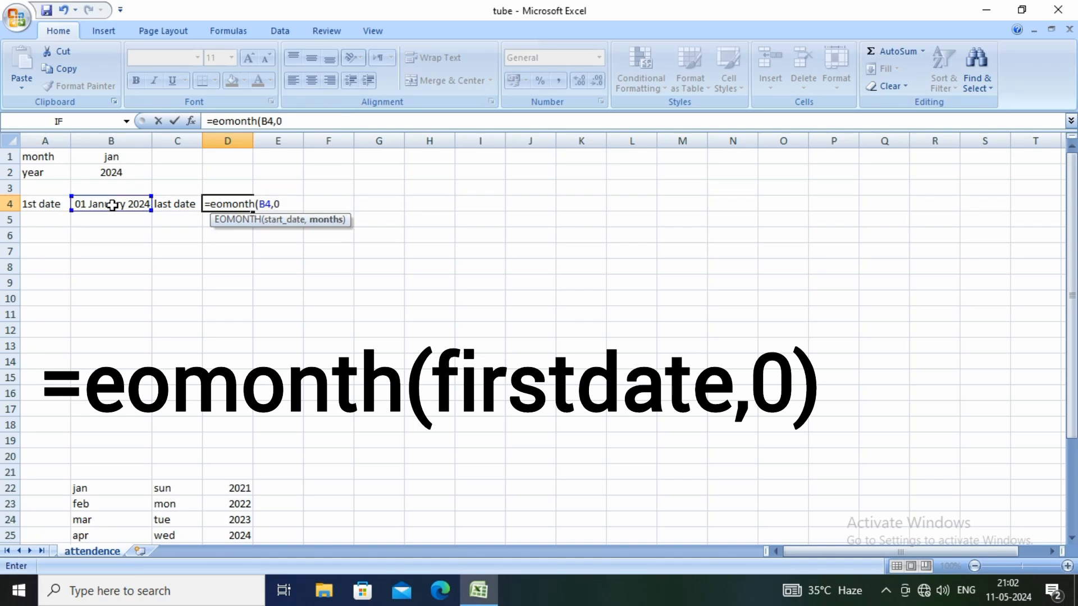
type(")")
key("Return")
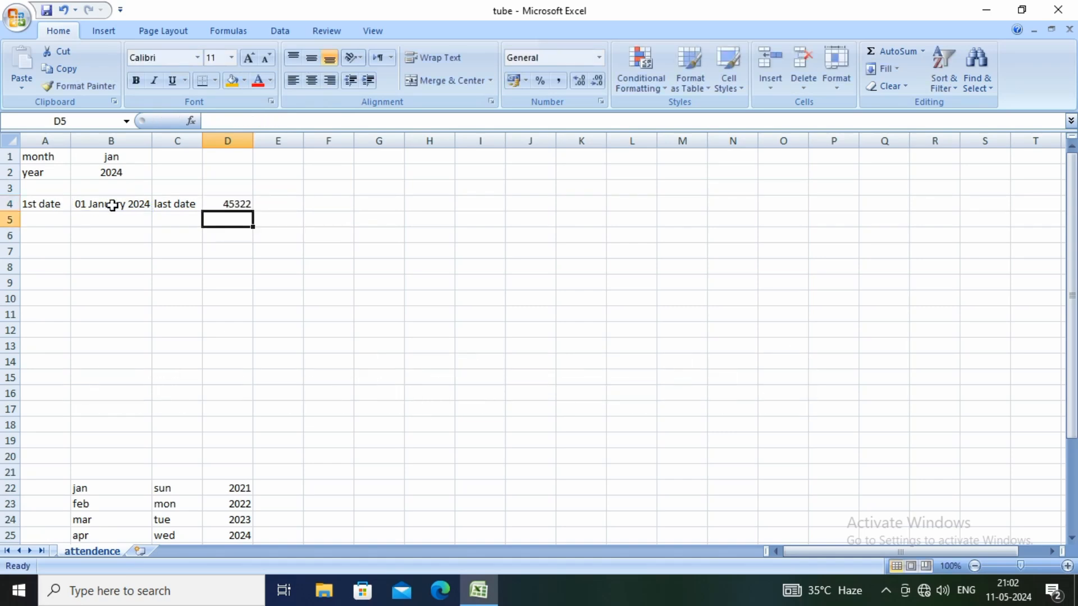
Copy the date format from B4 to D4 with Format Painter and widen column D to fit the full date
left_click(232, 205)
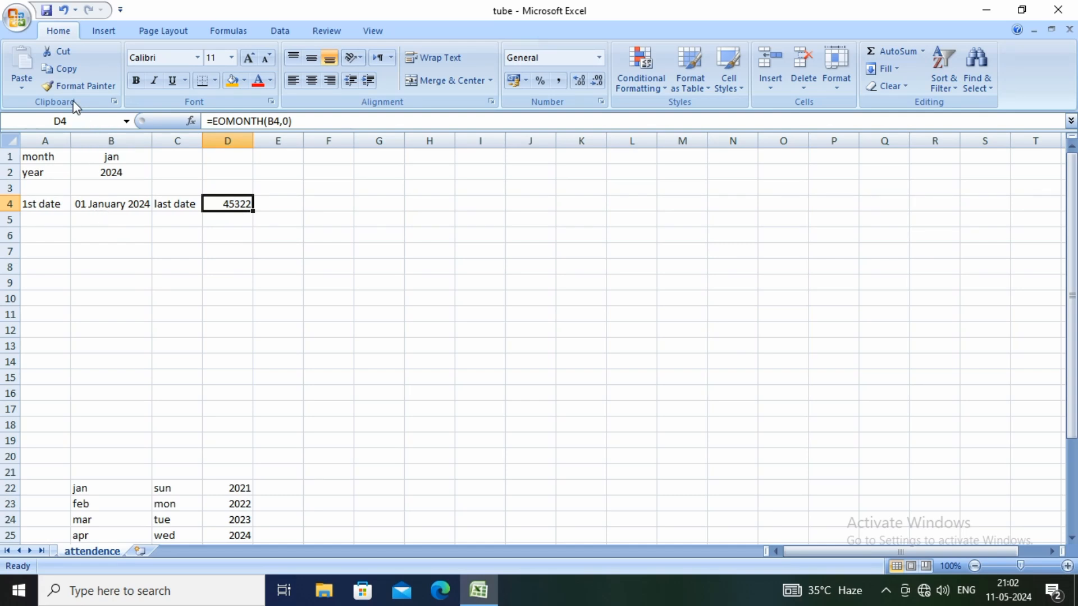
left_click(112, 205)
left_click(75, 88)
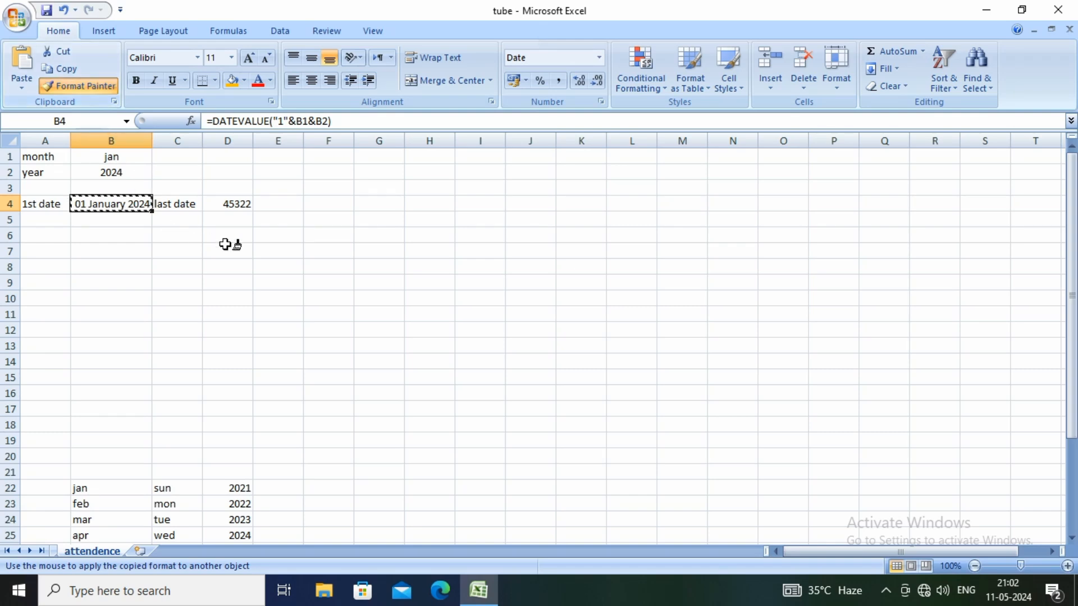
left_click(225, 204)
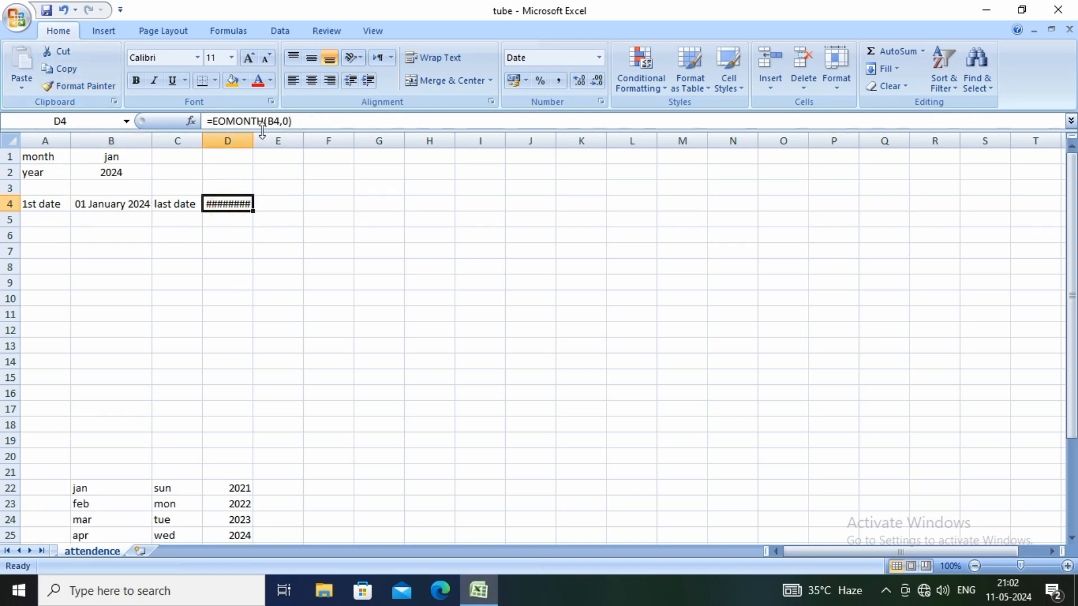
left_click_drag(252, 140, 281, 143)
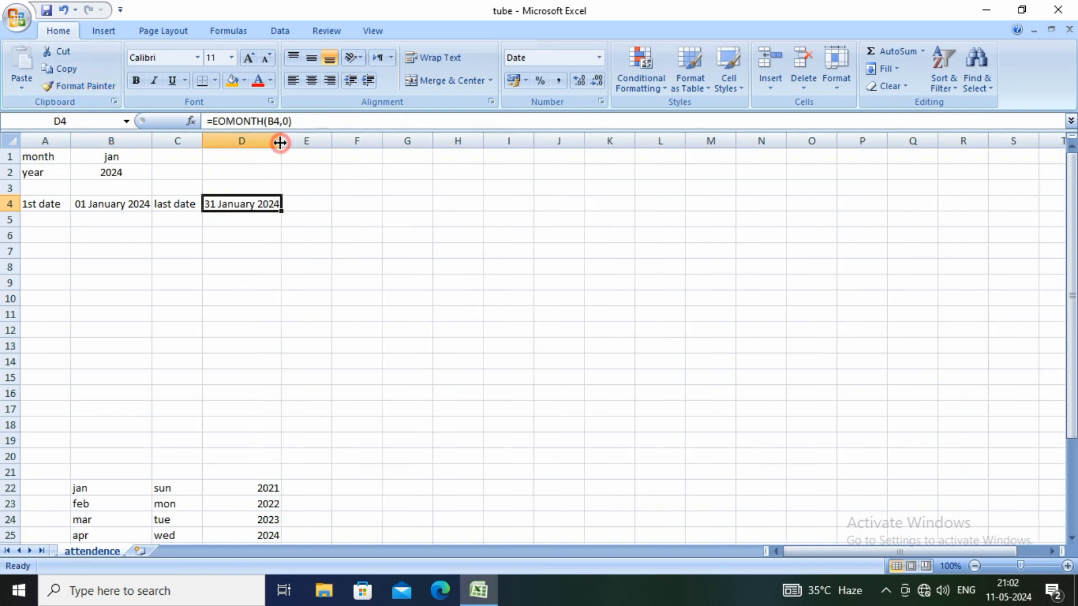
left_click(210, 279)
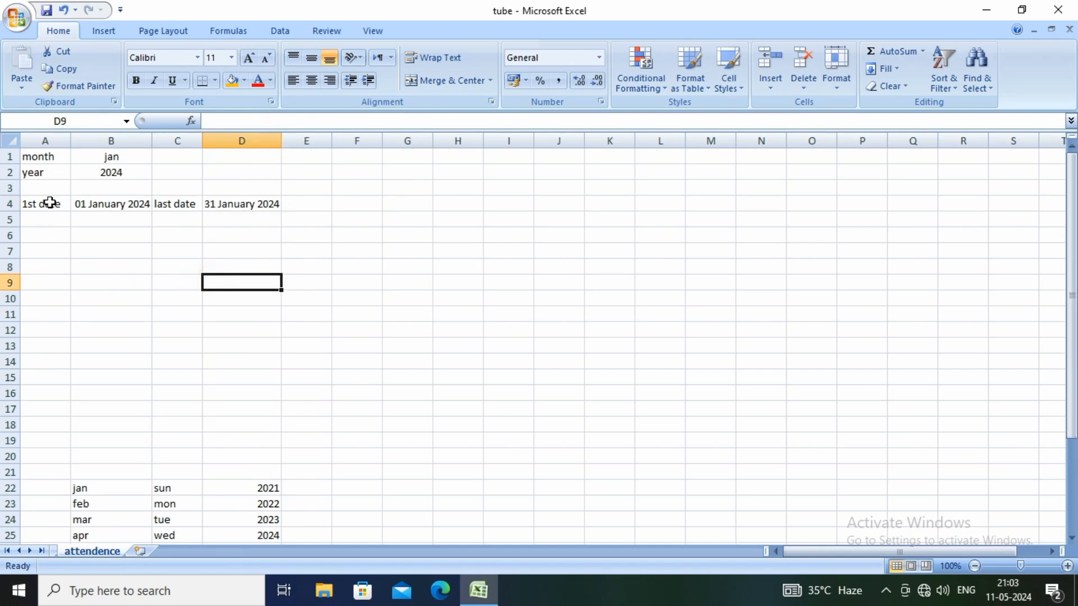
left_click(108, 208)
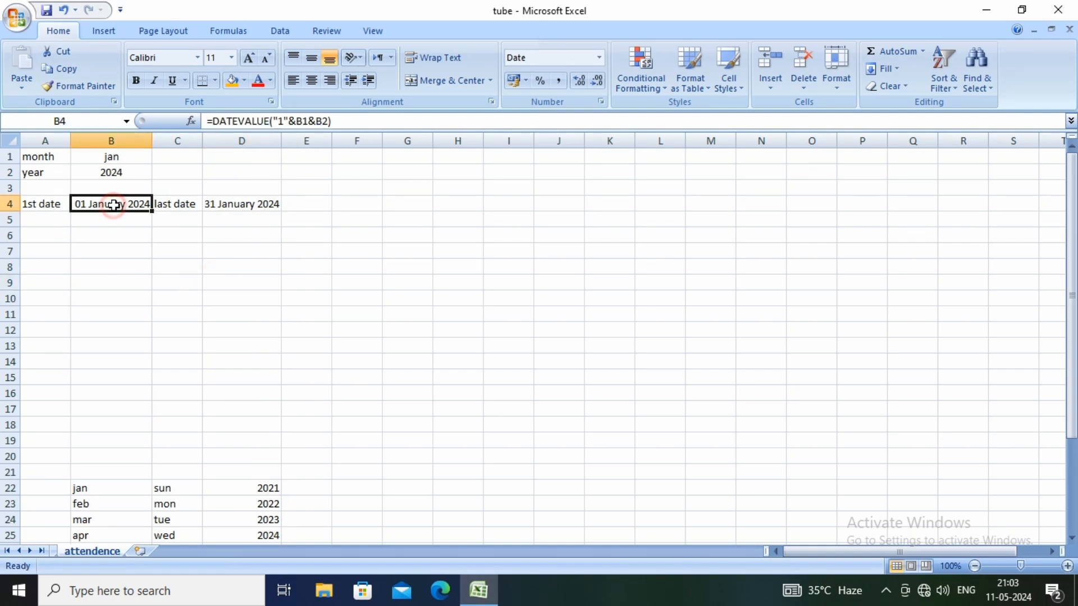
left_click(224, 209)
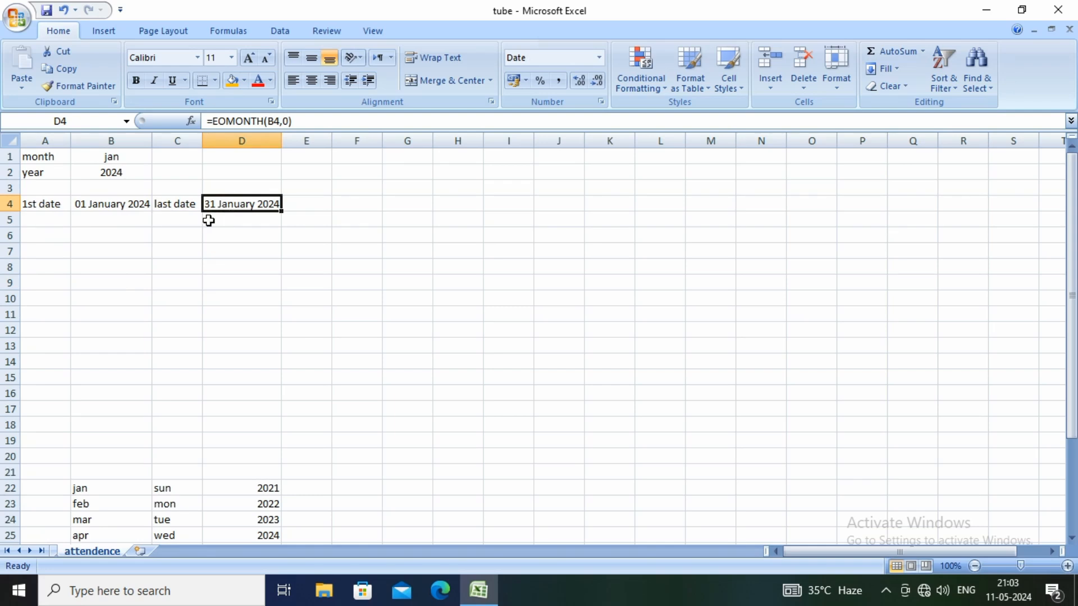
Enter the column heading "ID" in capitals in cell A7
left_click(60, 256)
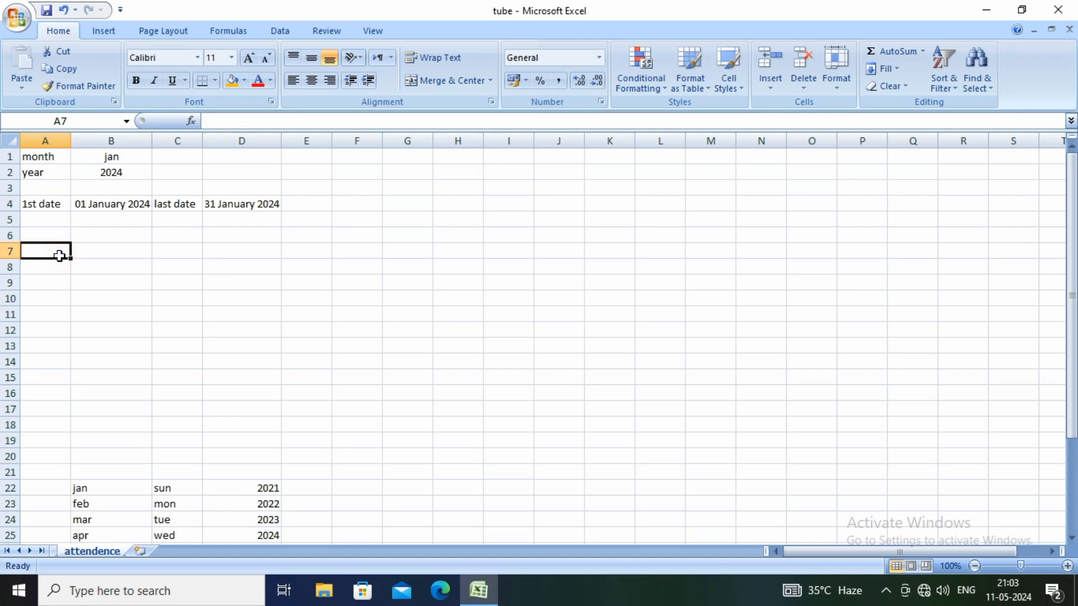
type("i")
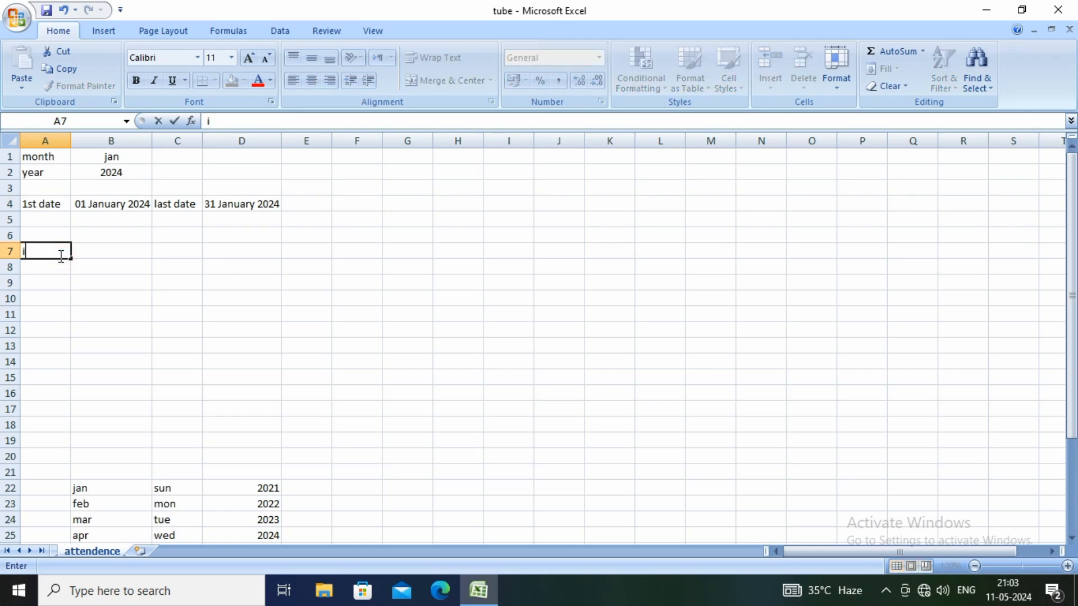
type("d")
key("BackSpace")
key("BackSpace")
type("ID")
key("Return")
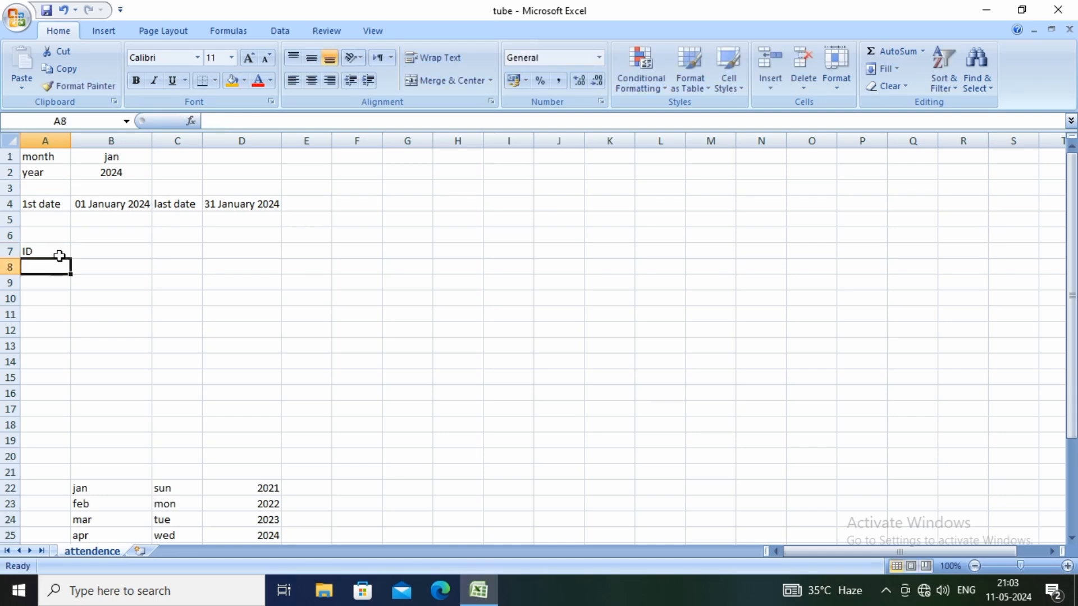
Enter the five employees' first names in capitals in cells A8 to A12
type("RAM")
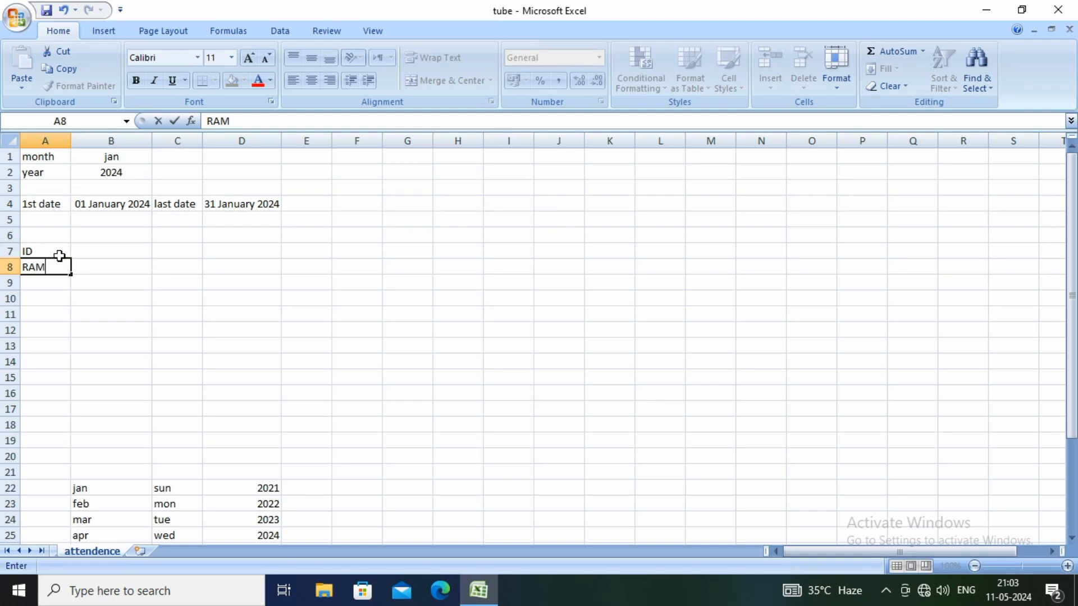
key("Return")
type("SH")
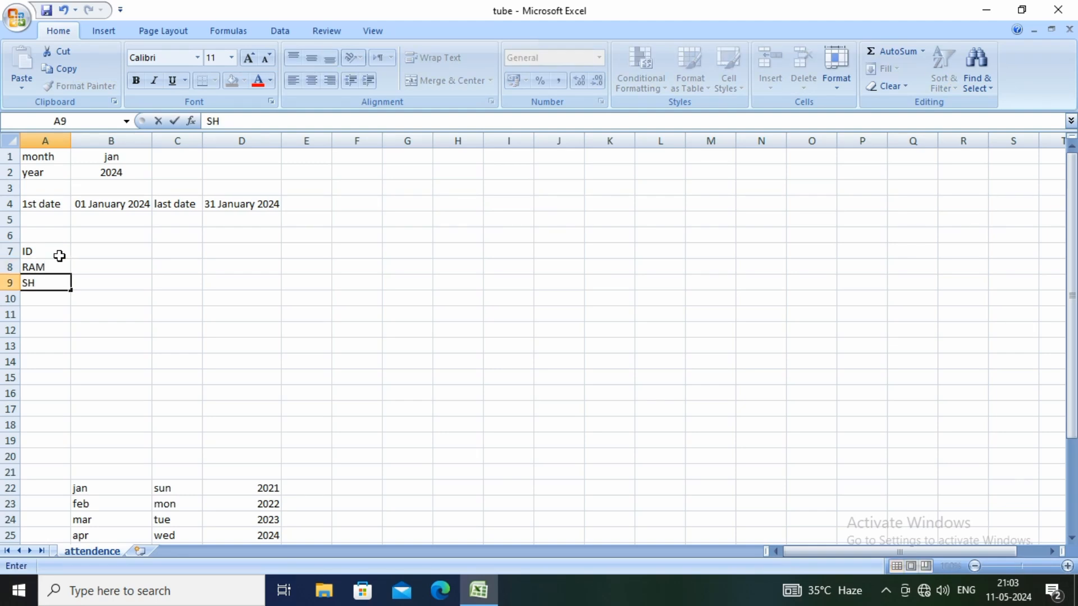
type("YAM")
key("Return")
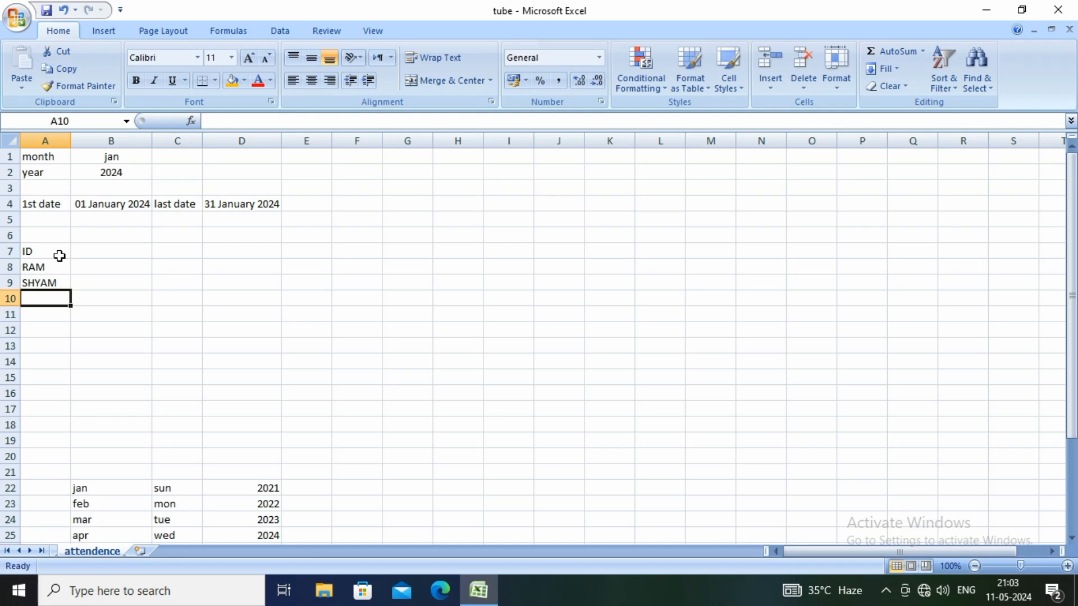
type("MONU")
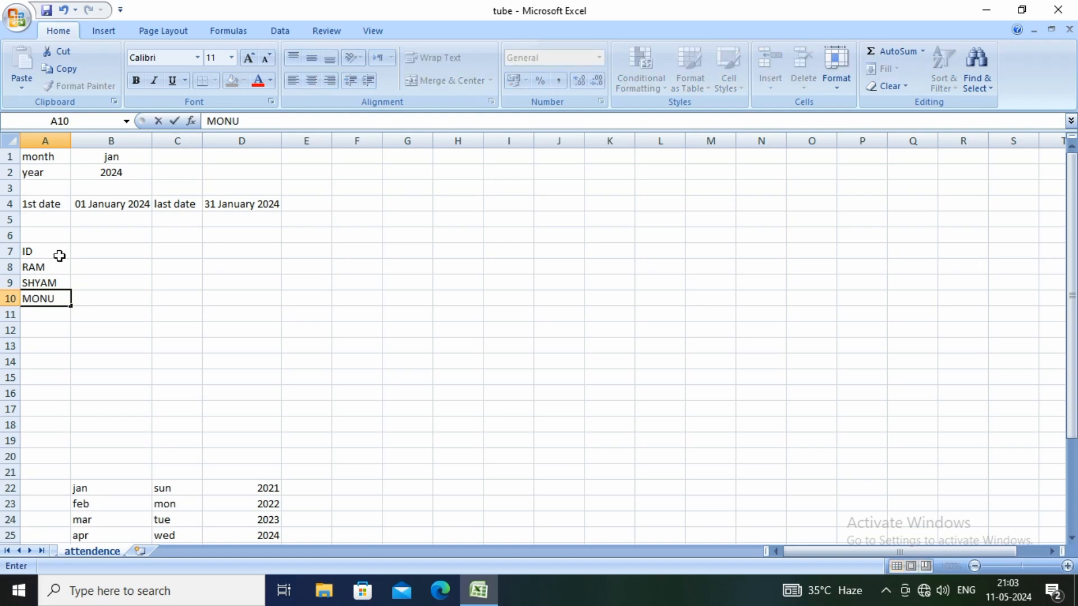
key("Return")
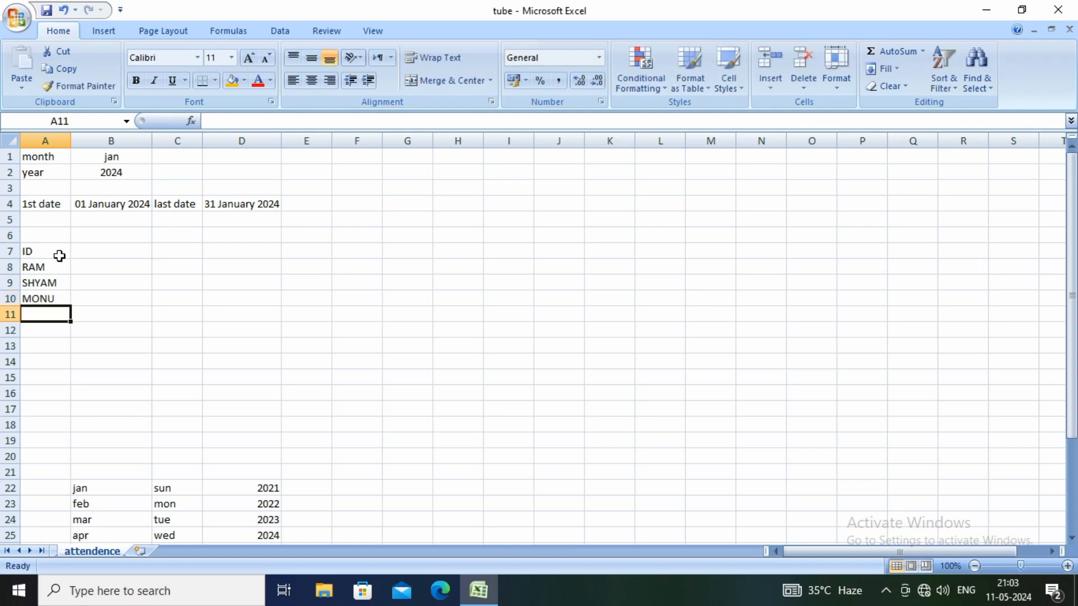
type("SON")
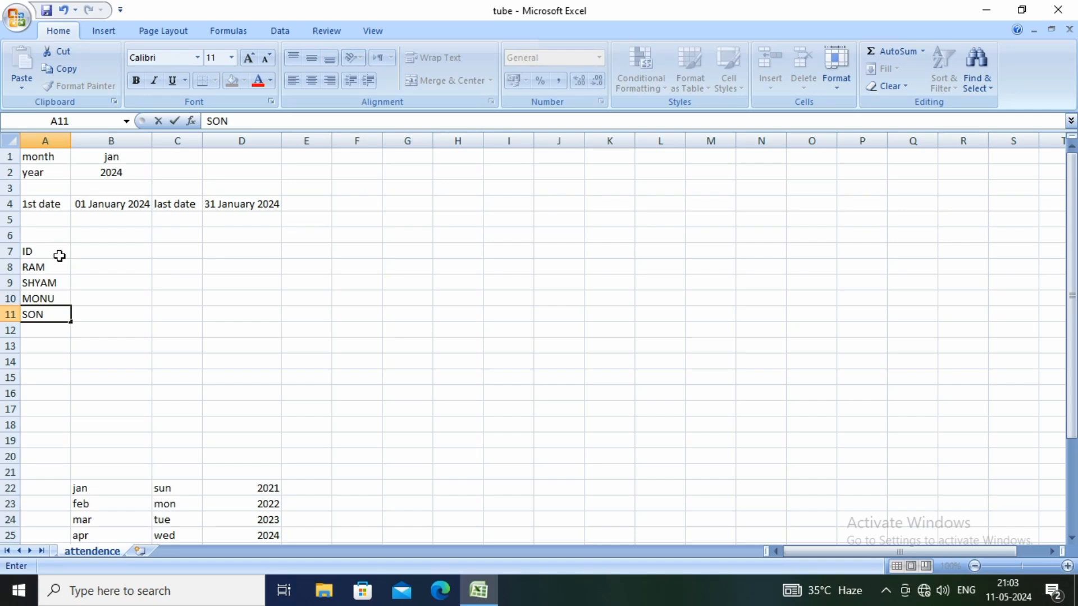
type("U")
key("Return")
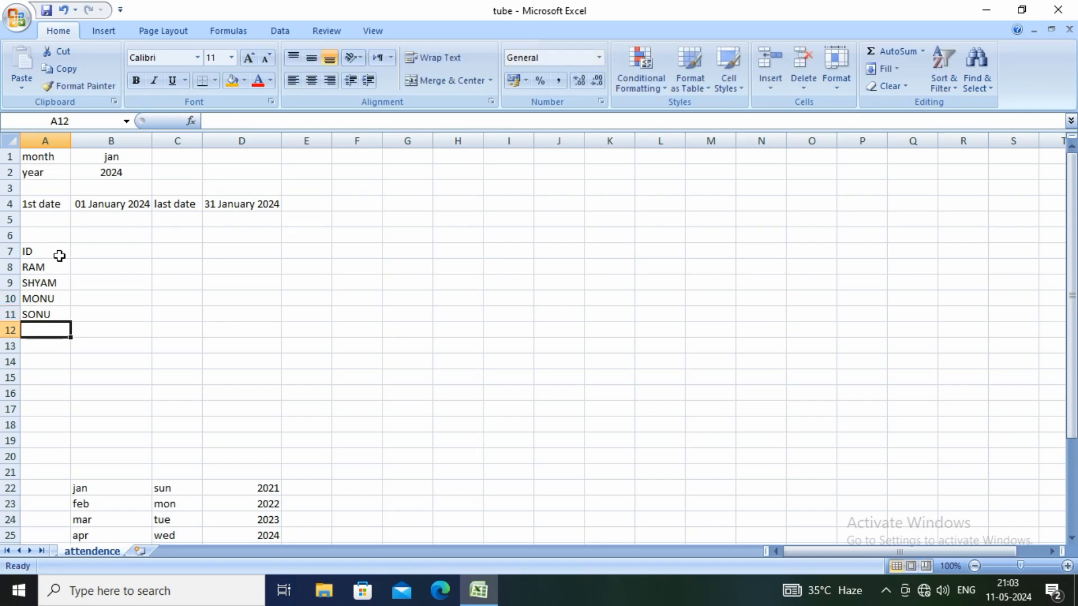
type("RAKESH")
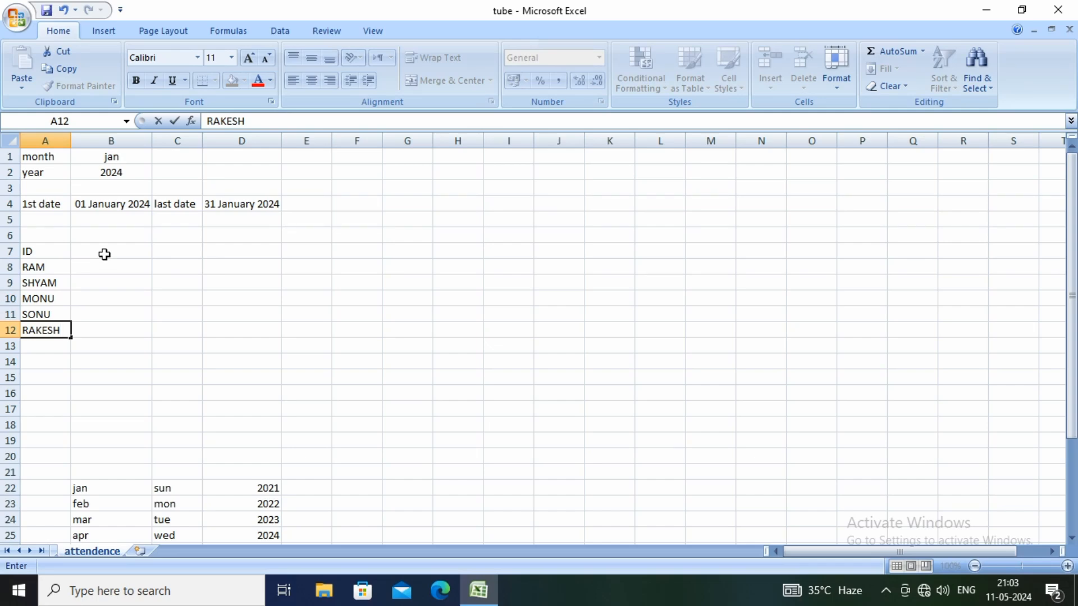
Move the five names from A8:A12 to B8:B12 and enter the heading "NAME" above them in B7
left_click_drag(47, 272, 40, 328)
right_click(41, 269)
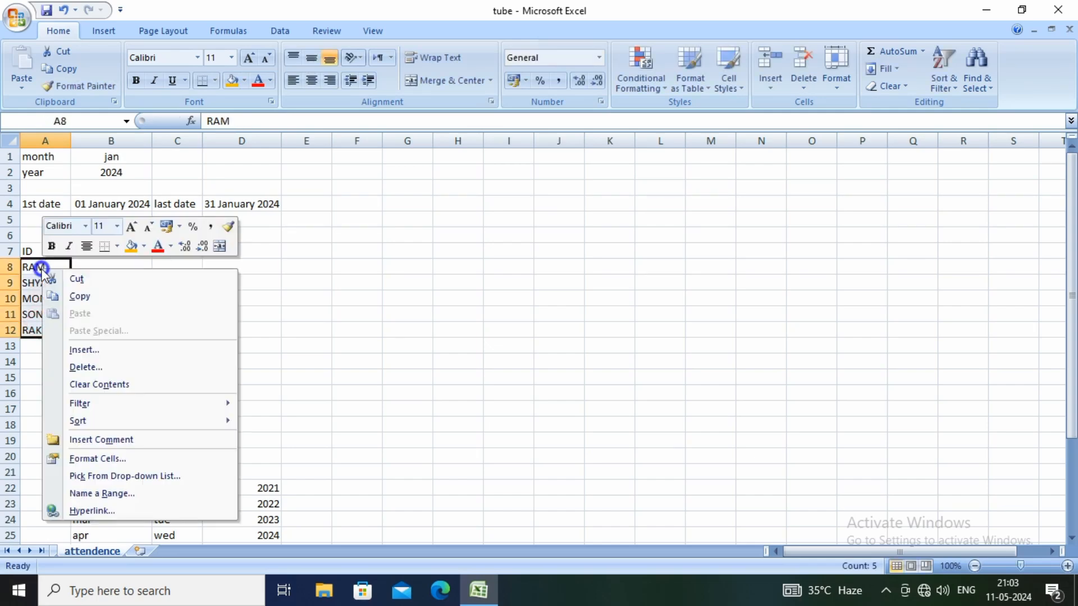
left_click(81, 280)
right_click(92, 268)
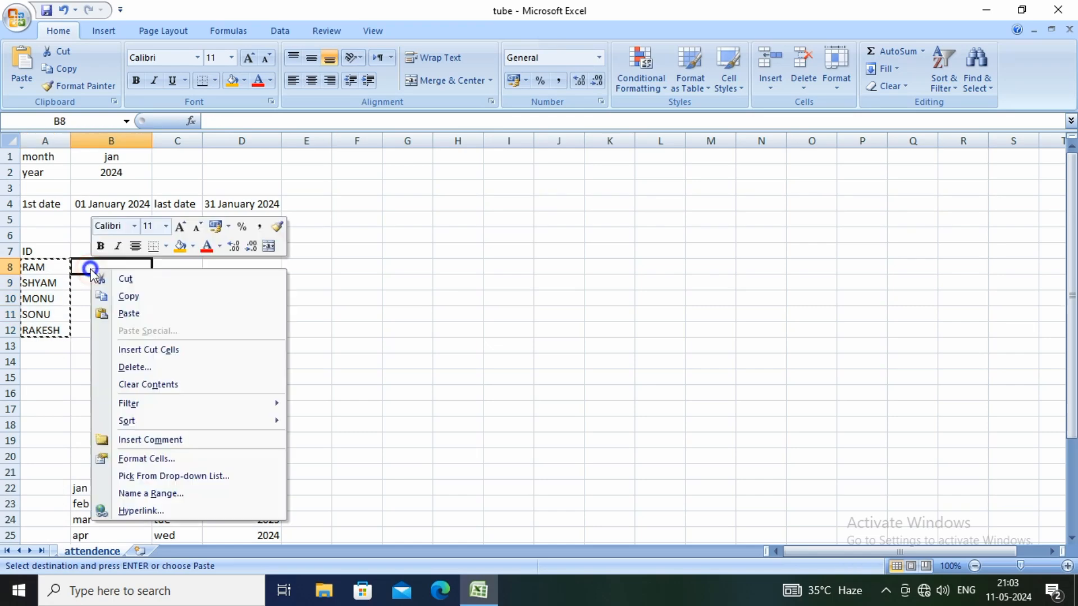
left_click(124, 315)
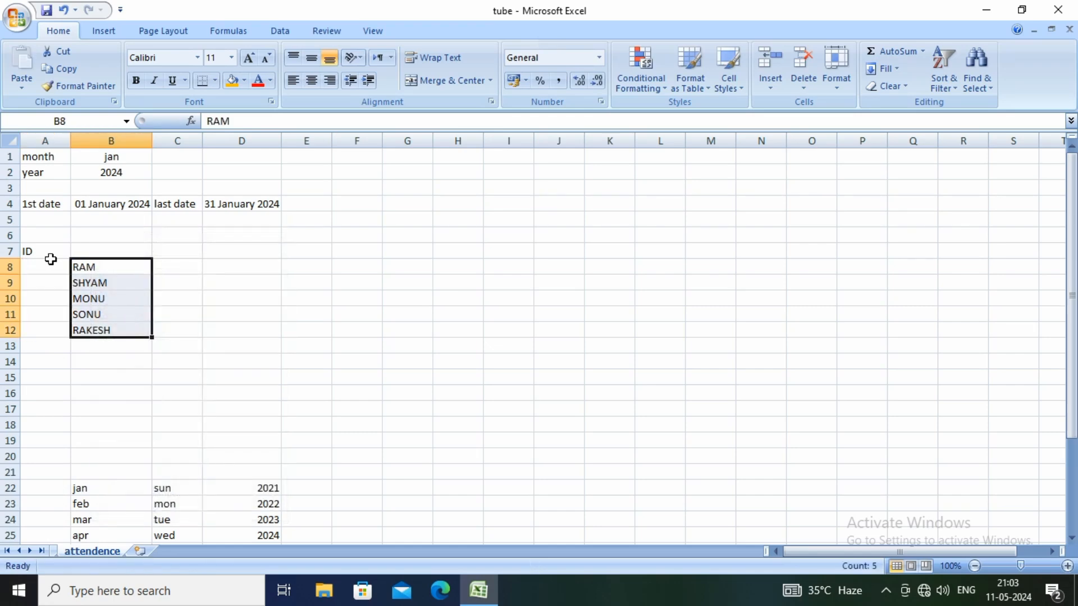
left_click(91, 253)
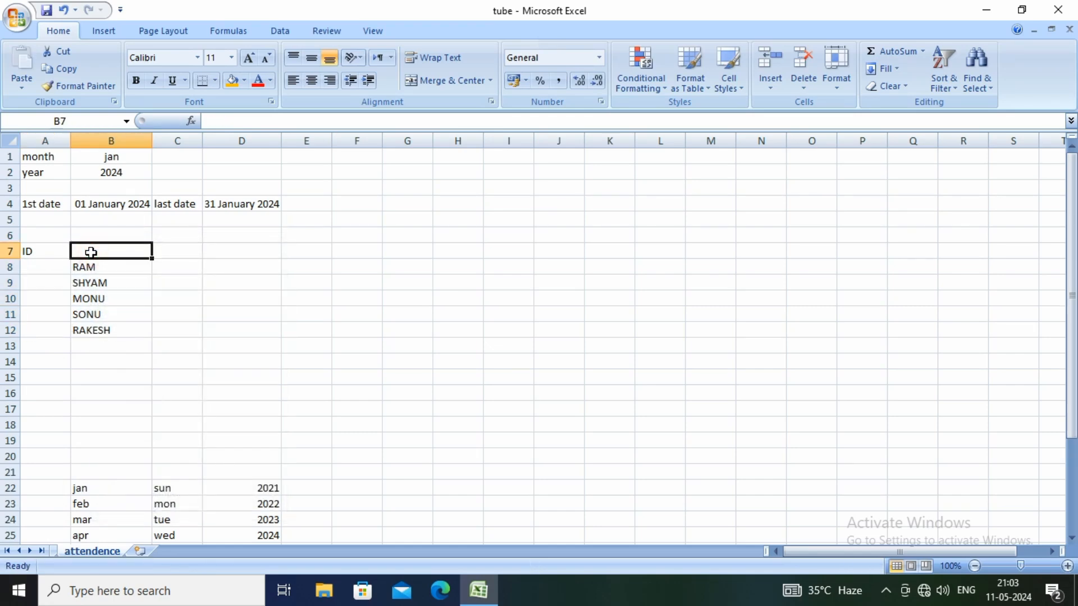
type("NAME")
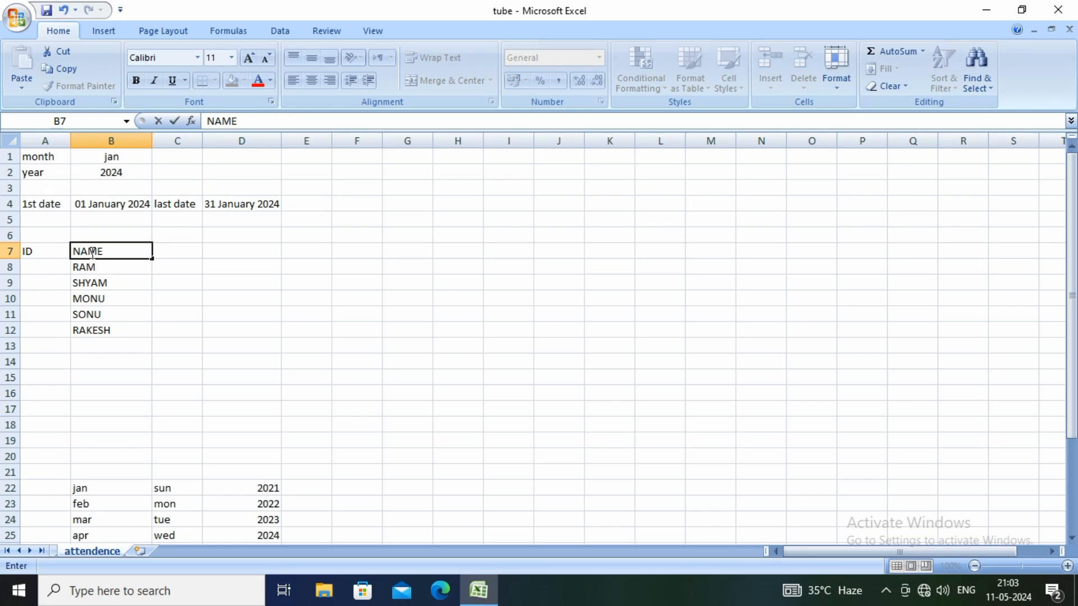
Enter 201 in A8 and 202 in A9, and extend the number series down to A12
left_click(53, 264)
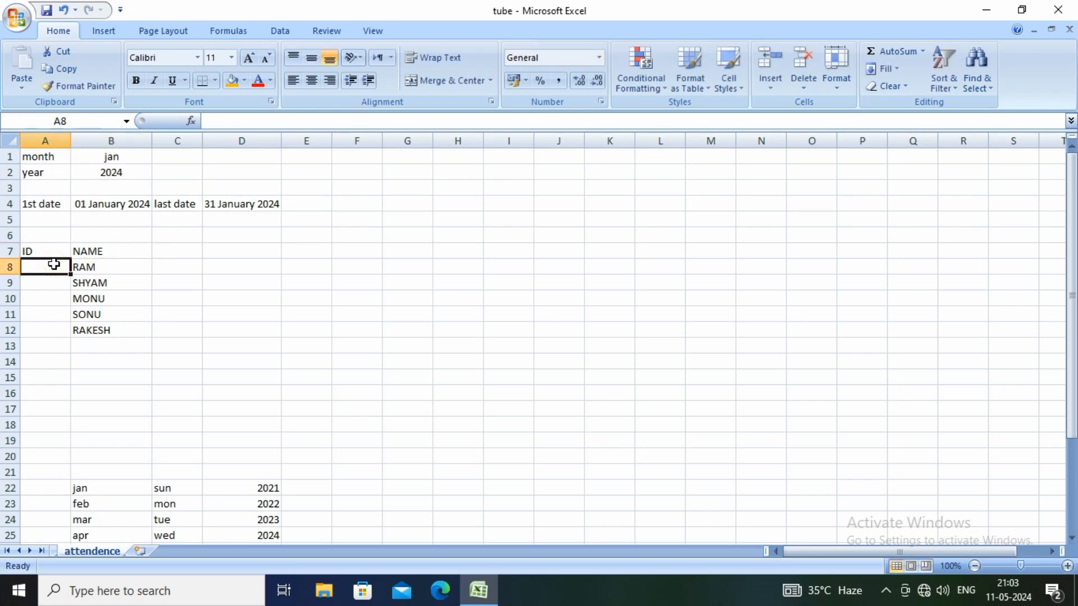
type("202")
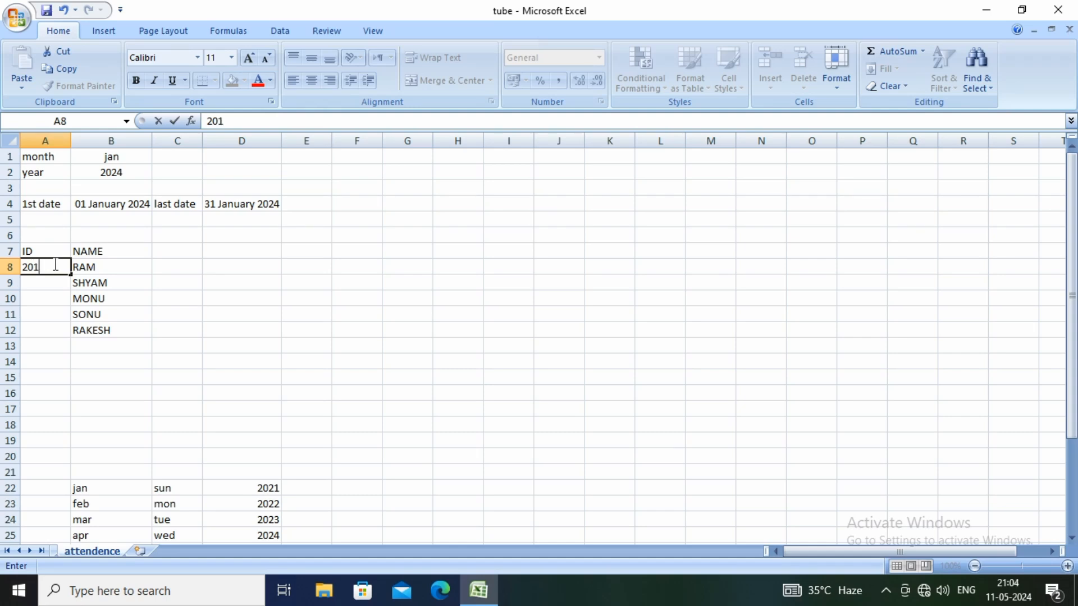
key("Return")
type("202")
key("Return")
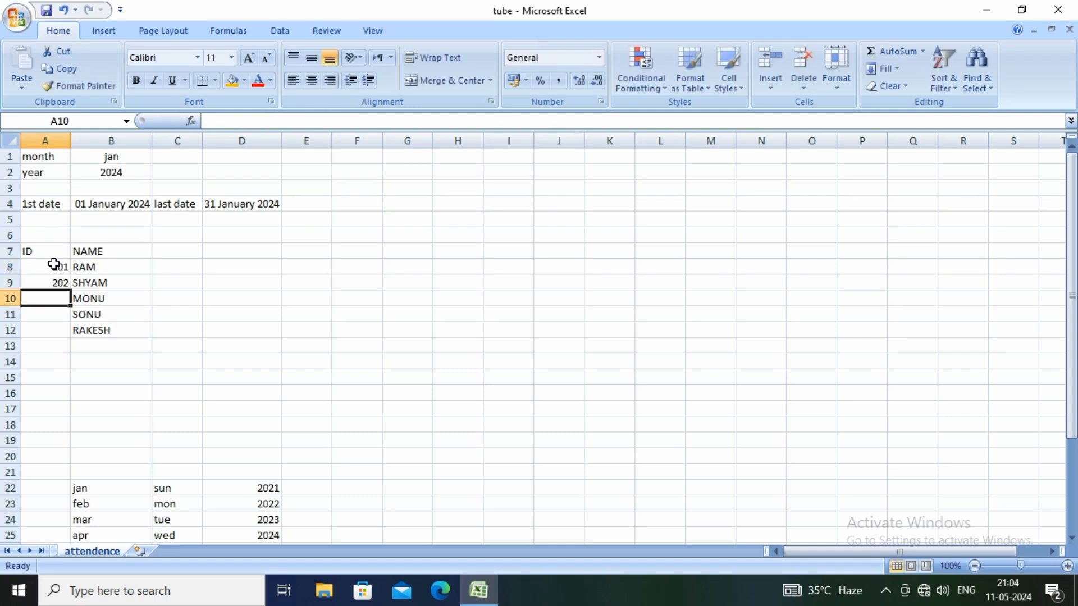
left_click_drag(44, 268, 73, 334)
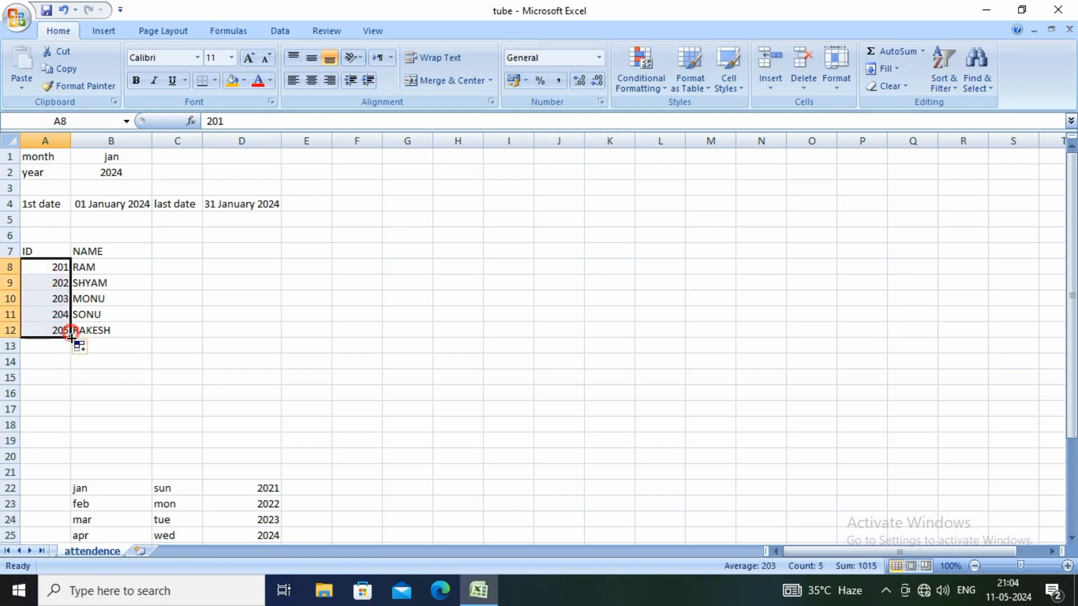
Enter the column heading "OFF DAY" in cell C7
left_click(163, 249)
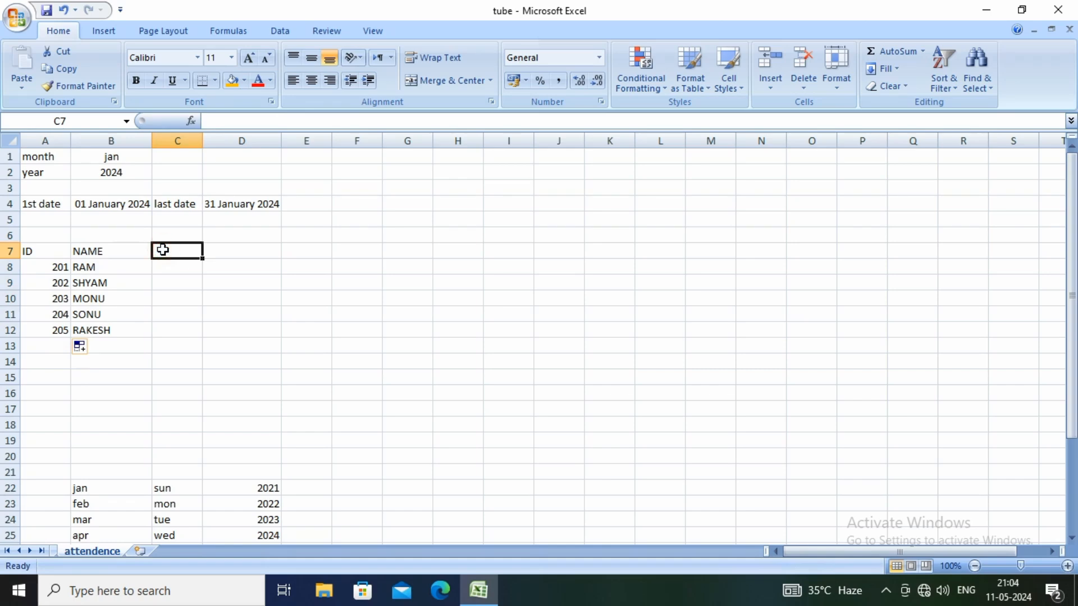
type("OF")
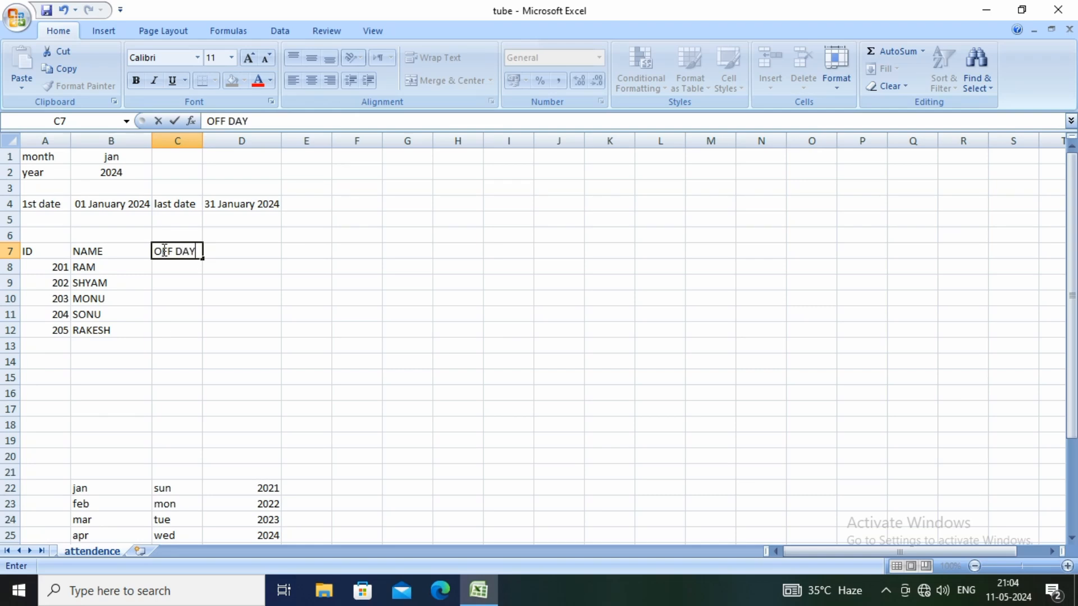
type("F DAY")
key("Return")
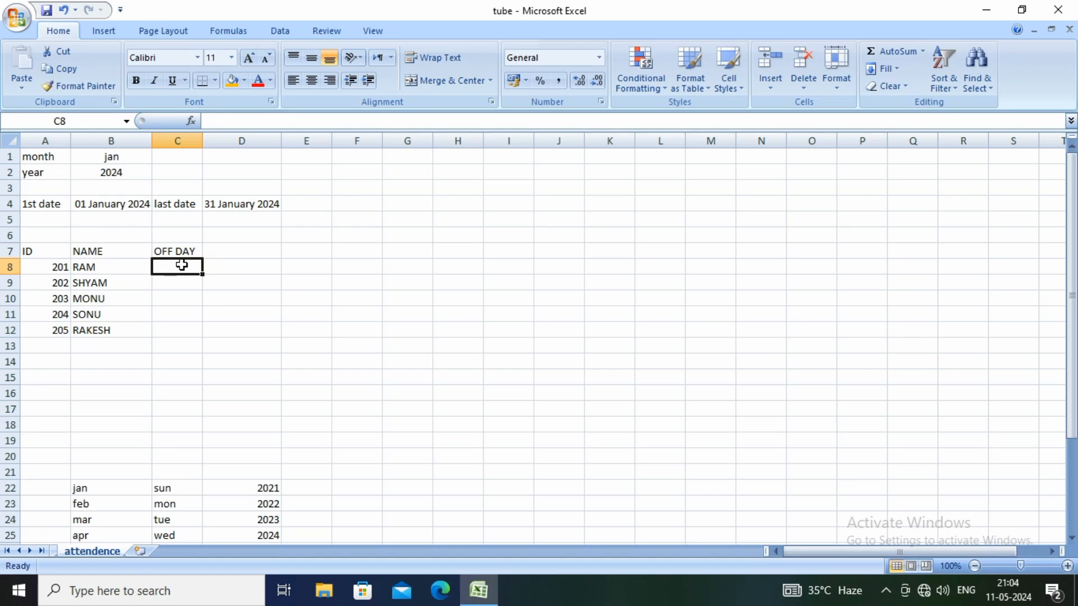
Add a list data validation to cells C8 to C12, using the weekday names in C22:C28 as the source
left_click_drag(181, 265, 180, 325)
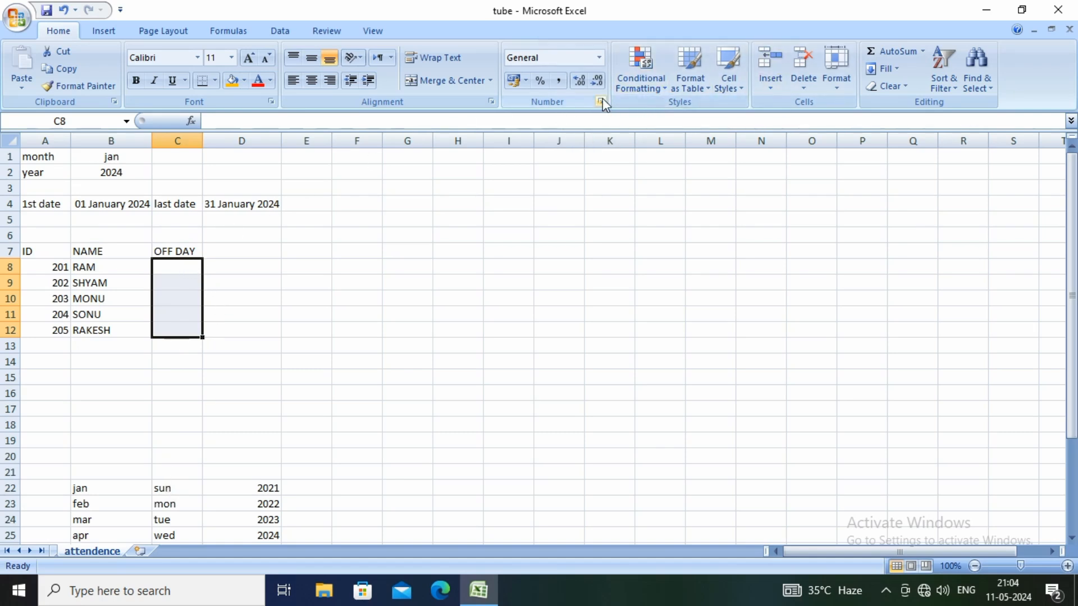
left_click(280, 32)
left_click(612, 67)
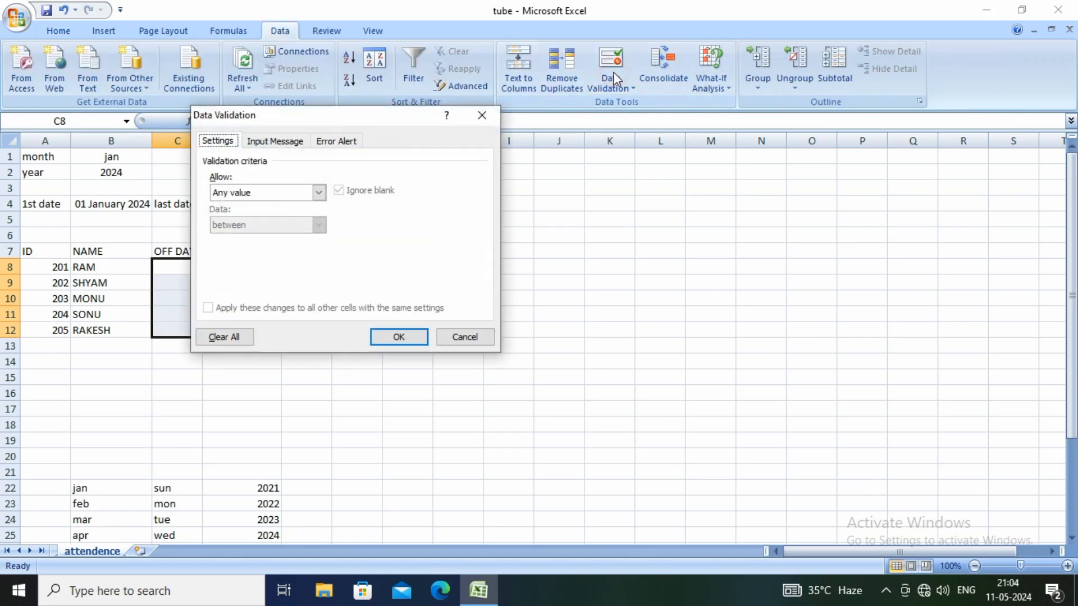
left_click(318, 192)
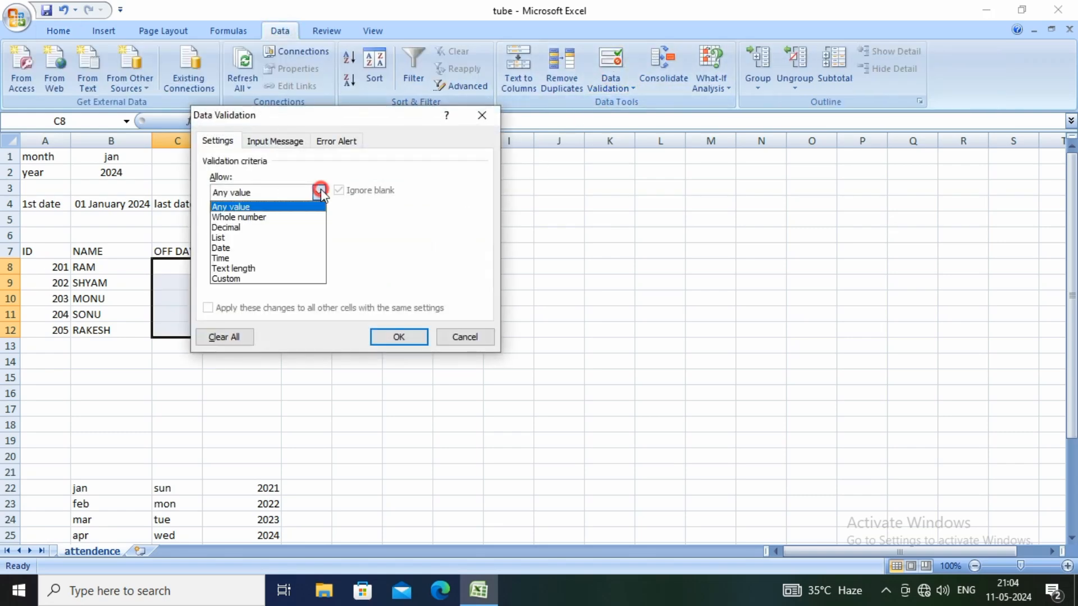
left_click(231, 239)
left_click(238, 256)
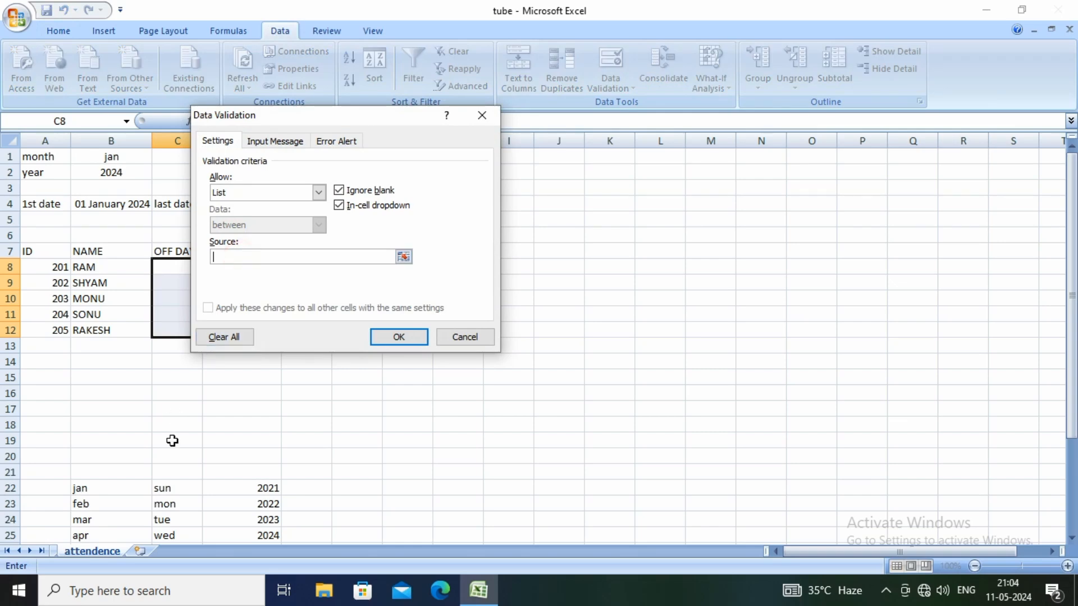
left_click_drag(176, 488, 176, 522)
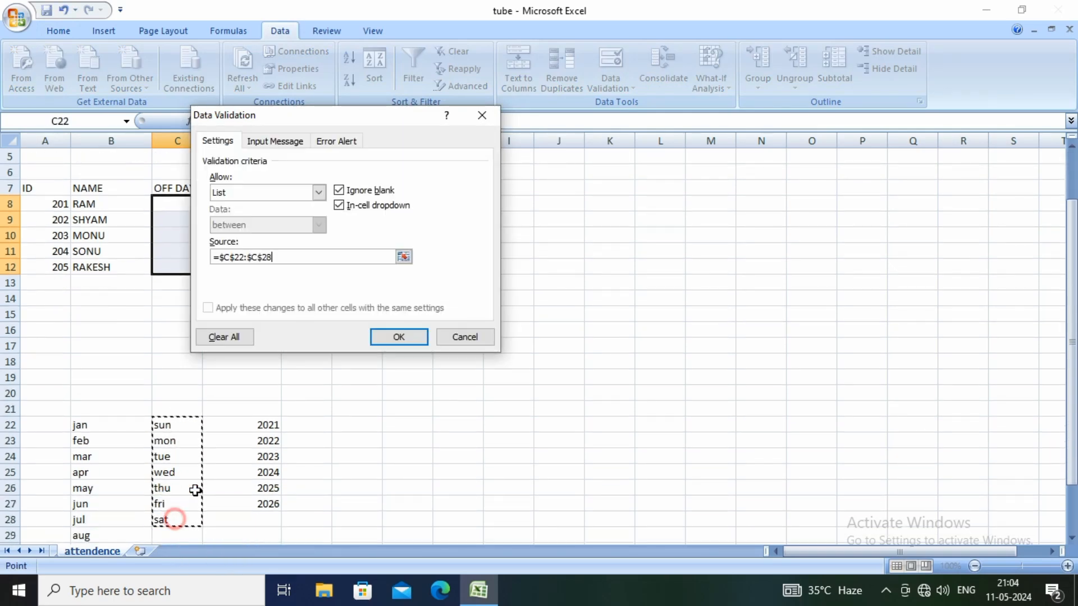
left_click(381, 336)
left_click(168, 219)
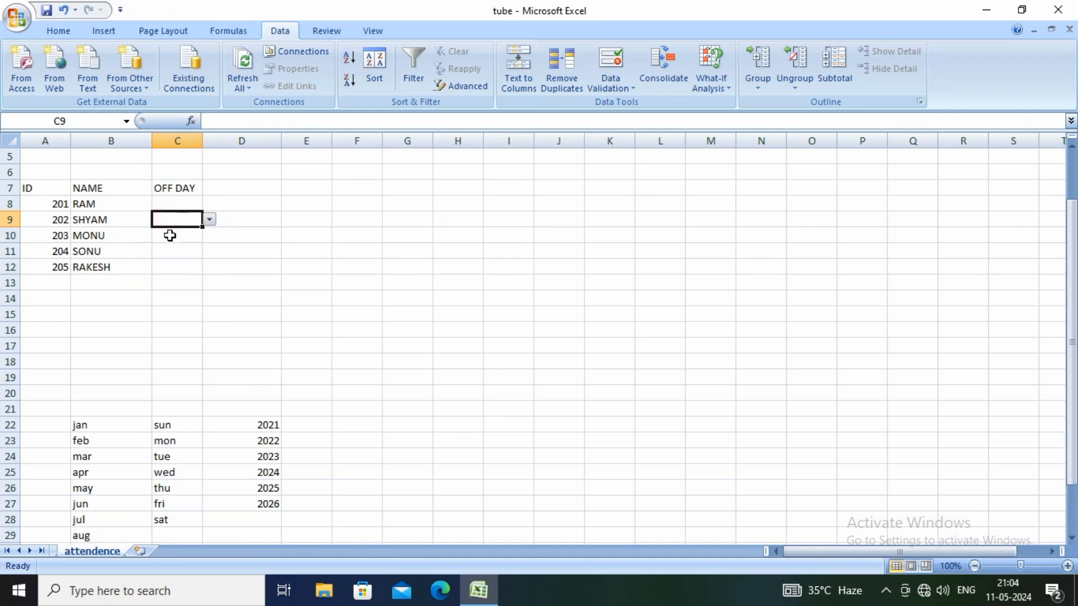
left_click(171, 235)
left_click(172, 248)
left_click(171, 270)
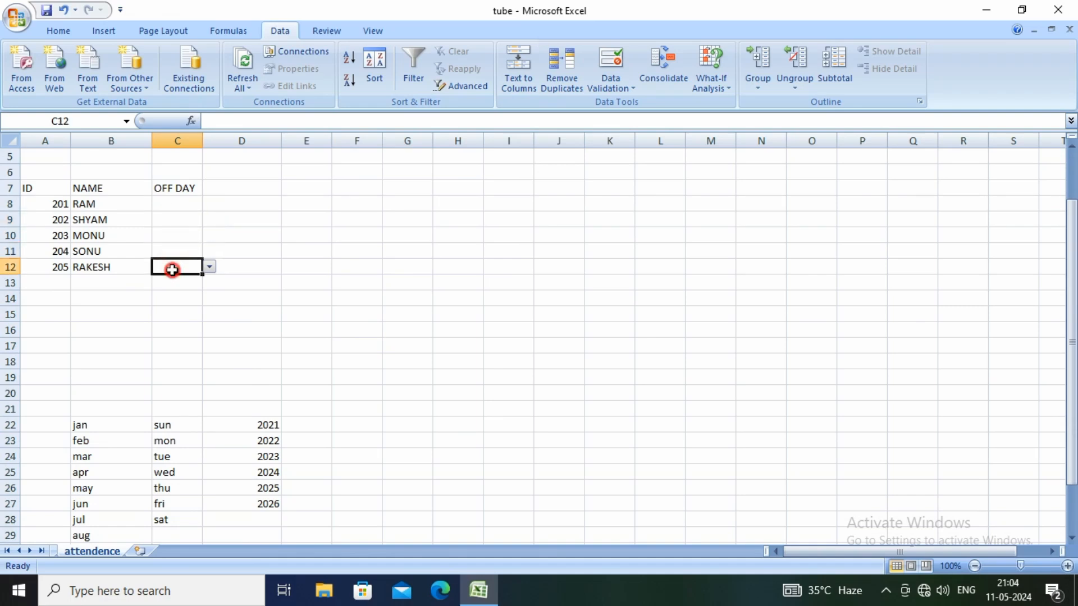
Choose sun as the off day in C8 and tue in C9
left_click(176, 205)
left_click(209, 206)
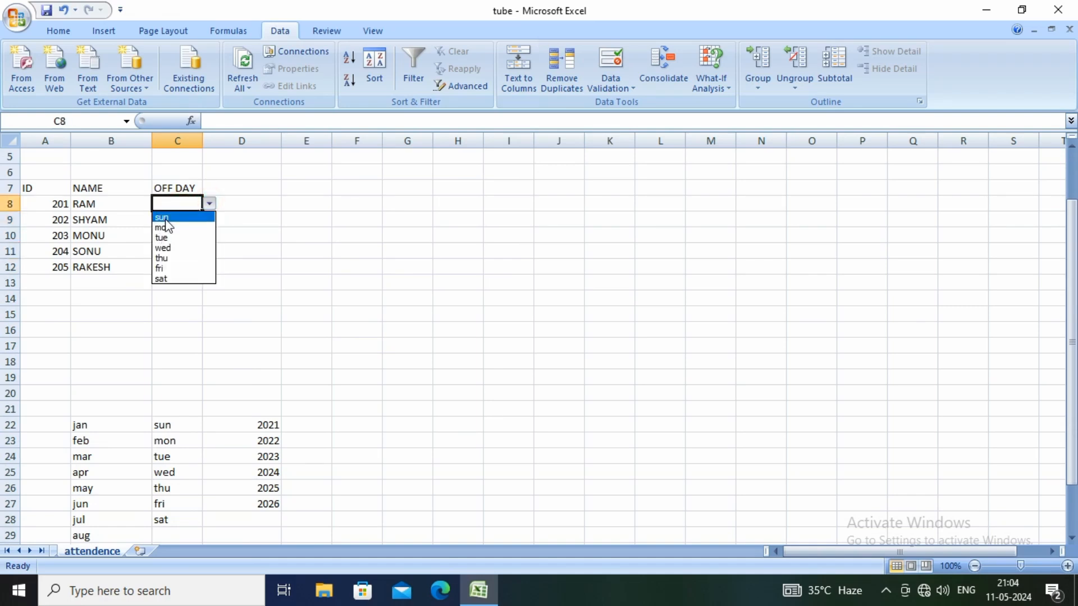
left_click(164, 214)
left_click(167, 220)
left_click(210, 223)
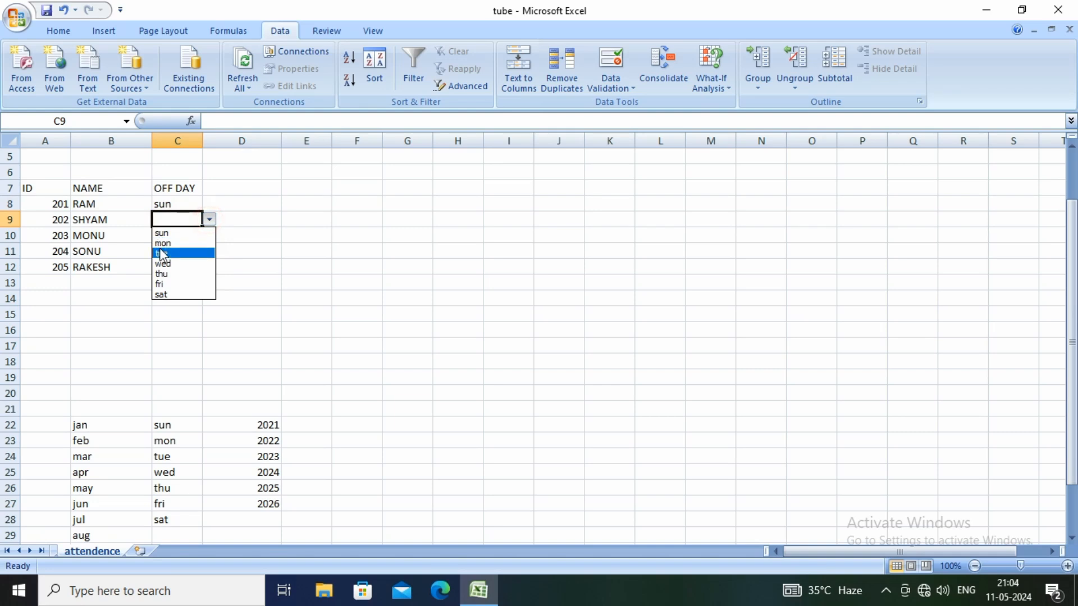
left_click(160, 250)
Choose wed as the off day in C10, mon in C11 and thu in C12
left_click(185, 235)
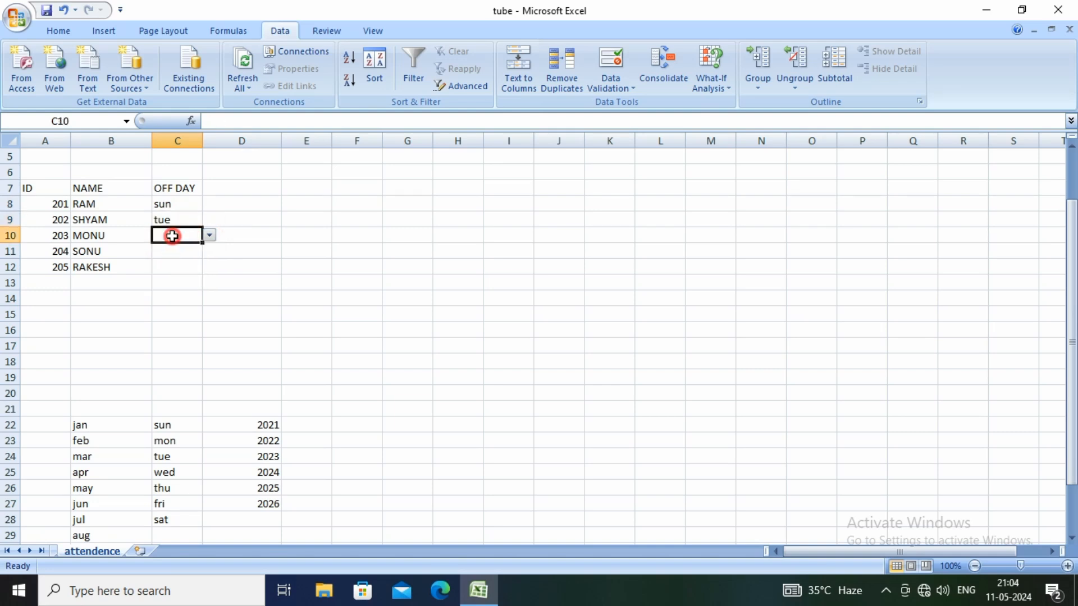
left_click(209, 236)
left_click(163, 279)
left_click(168, 251)
left_click(209, 254)
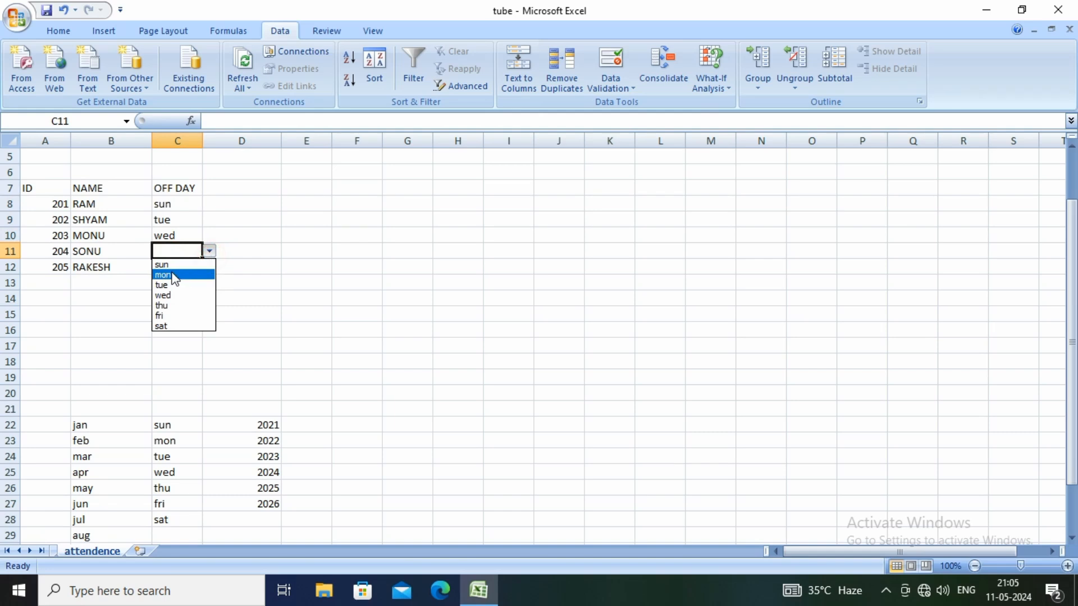
left_click(171, 272)
left_click(170, 268)
left_click(210, 267)
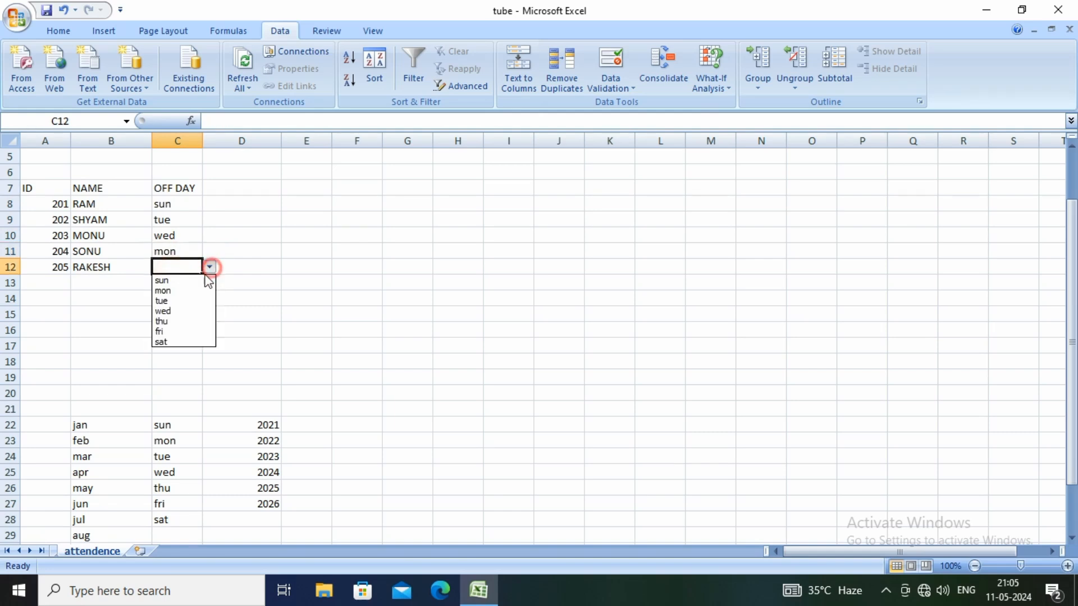
left_click(171, 320)
Enter the formula =B4 in cell D7 to make the first date a column heading
left_click(220, 191)
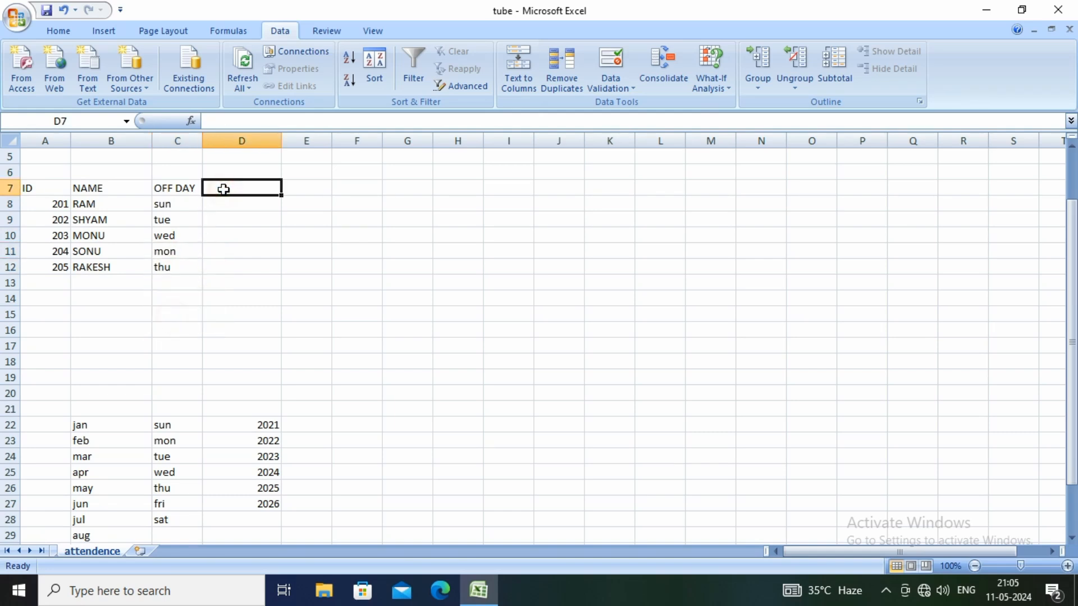
scroll(286, 236, "up", 2)
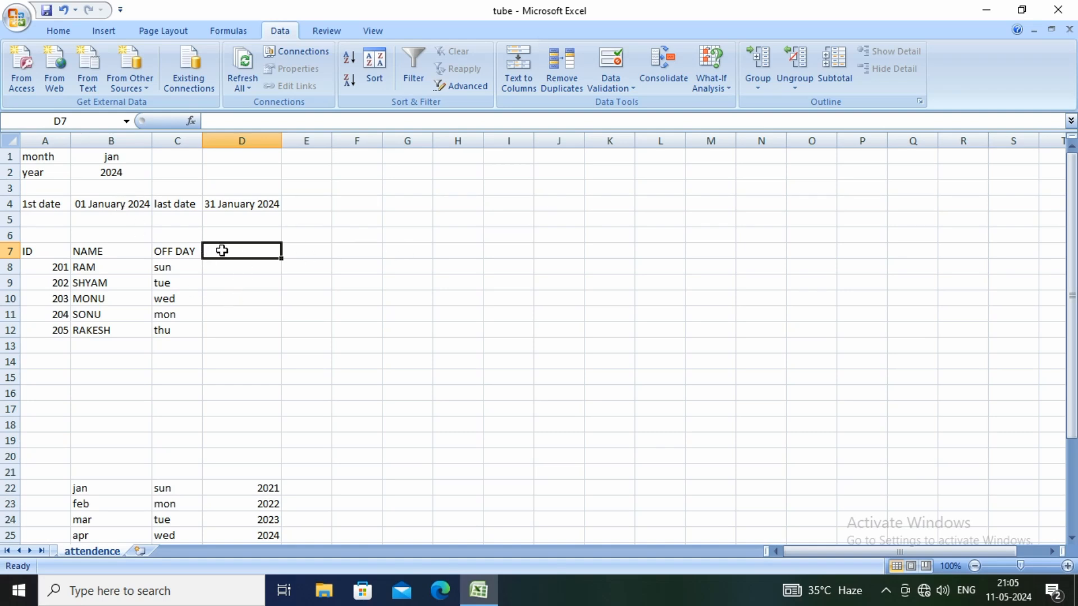
type("=")
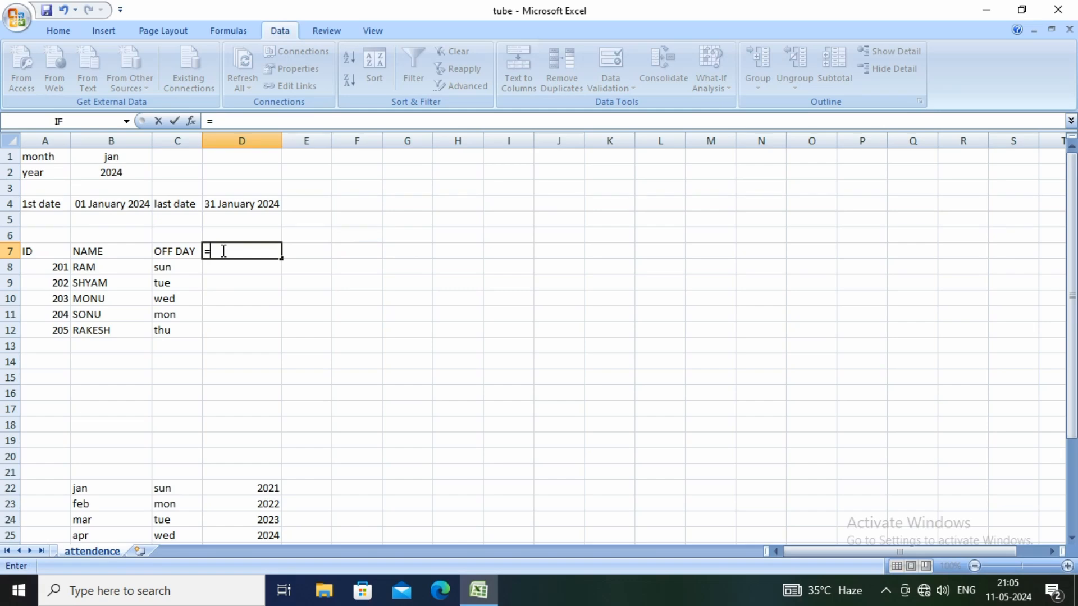
left_click(110, 206)
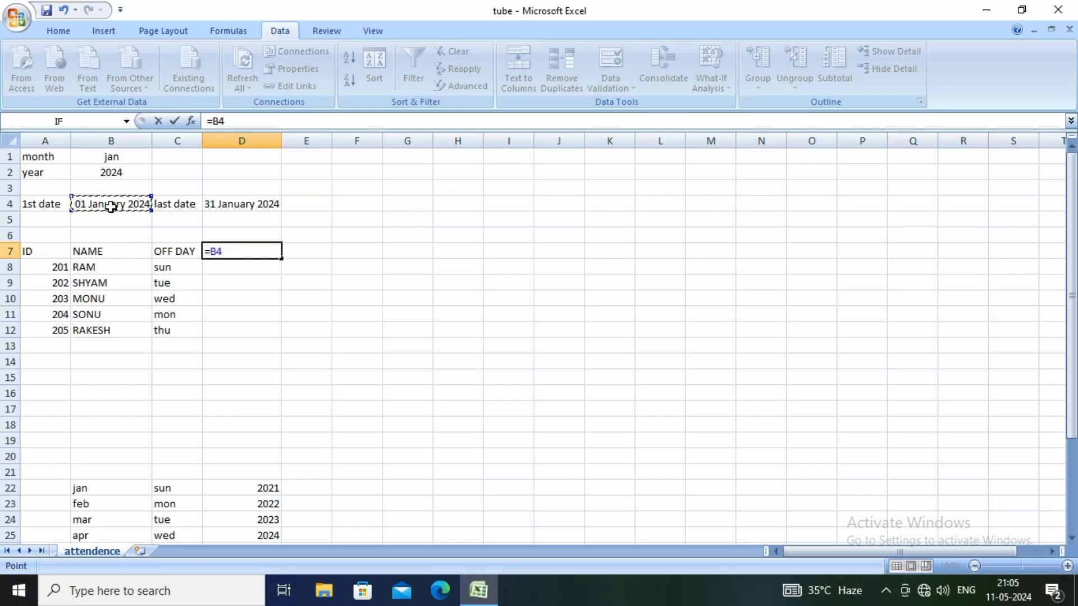
key("Return")
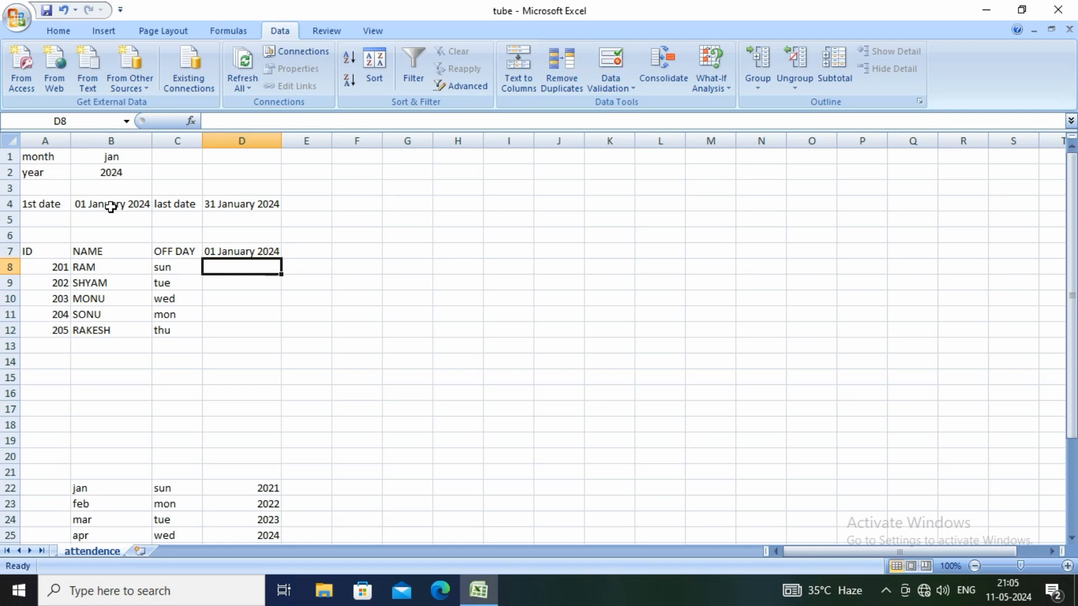
left_click(252, 253)
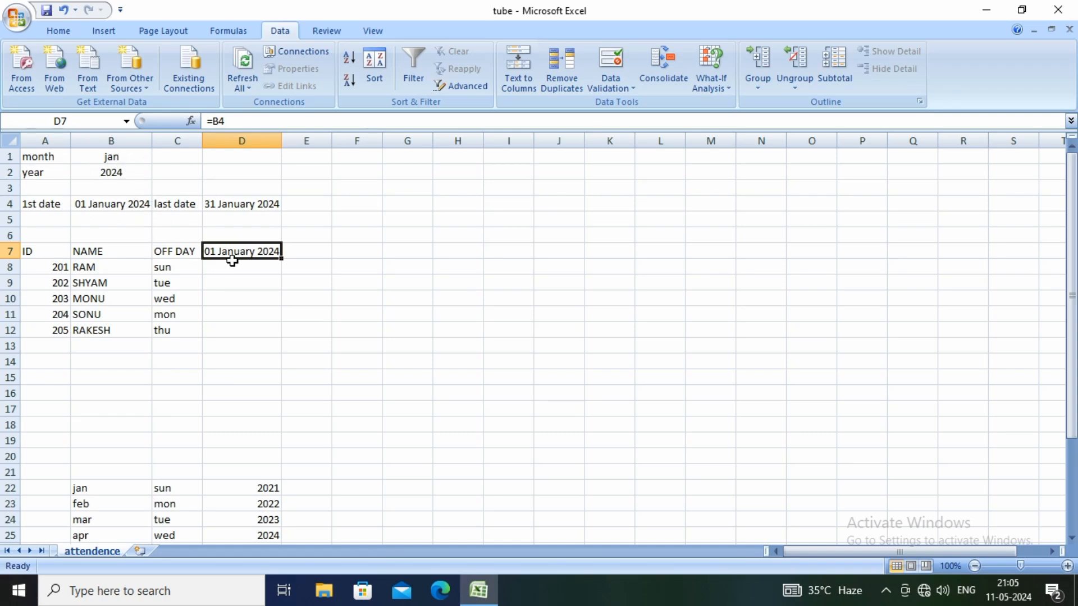
Switch the month in B1 to feb to test the linked dates
left_click(120, 157)
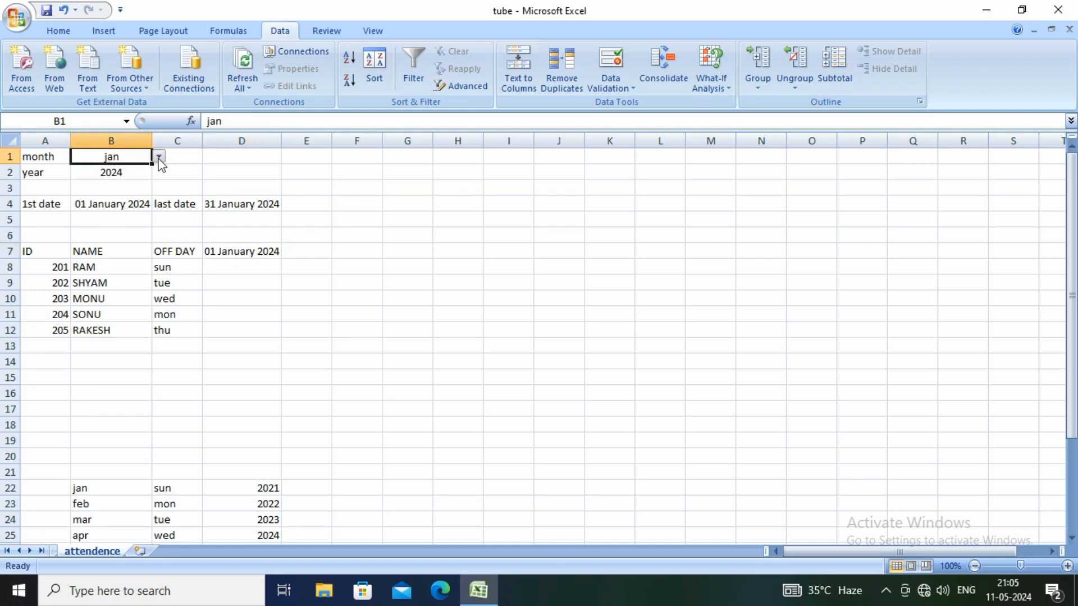
left_click(160, 159)
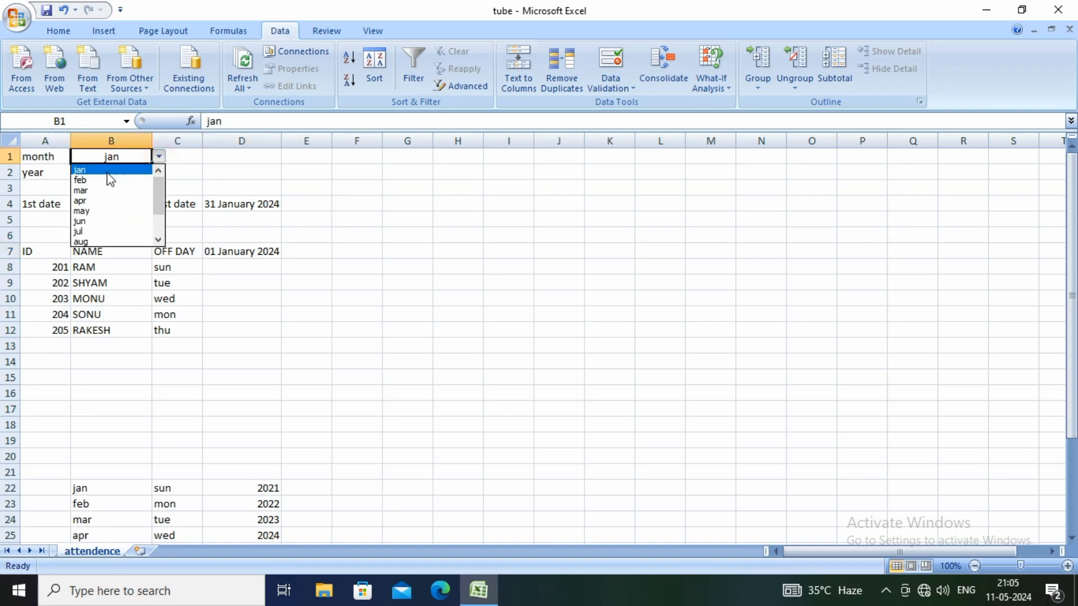
left_click(83, 181)
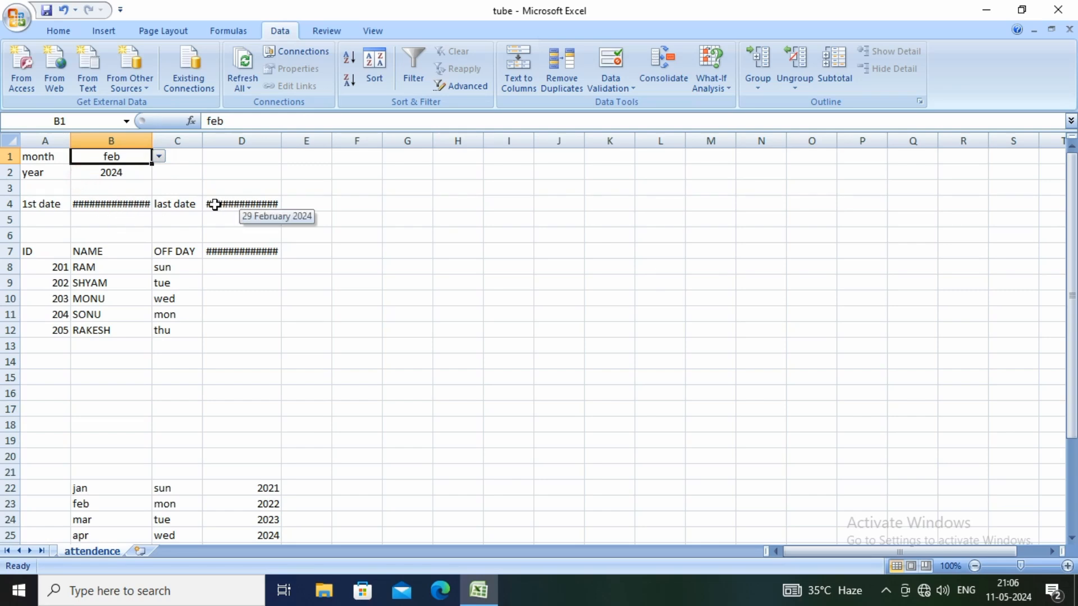
Widen columns D and B so the full February dates fit
left_click_drag(282, 144, 295, 140)
left_click_drag(151, 138, 171, 139)
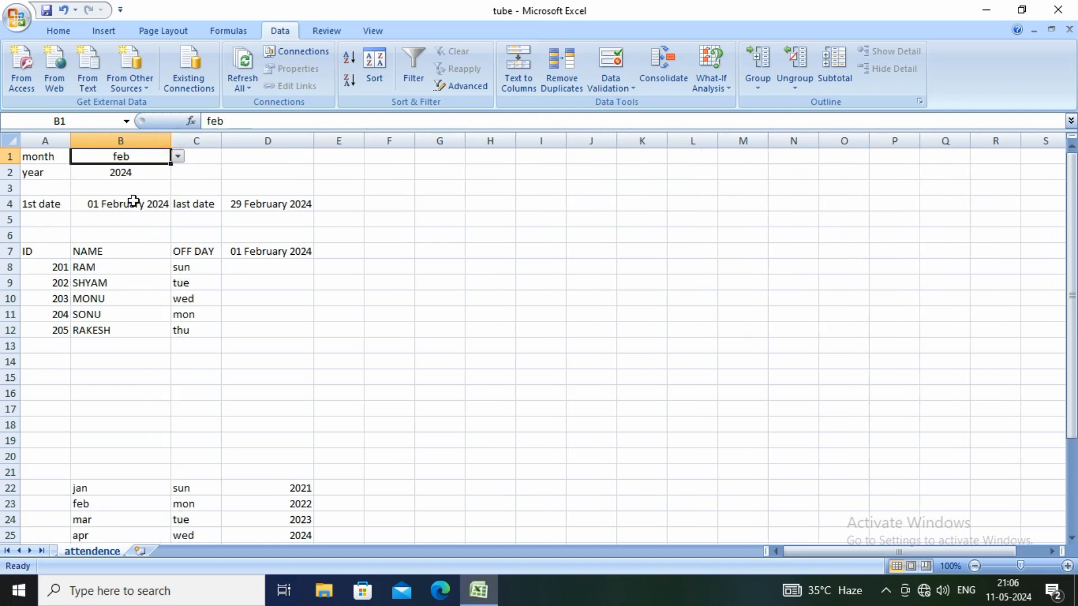
left_click(101, 209)
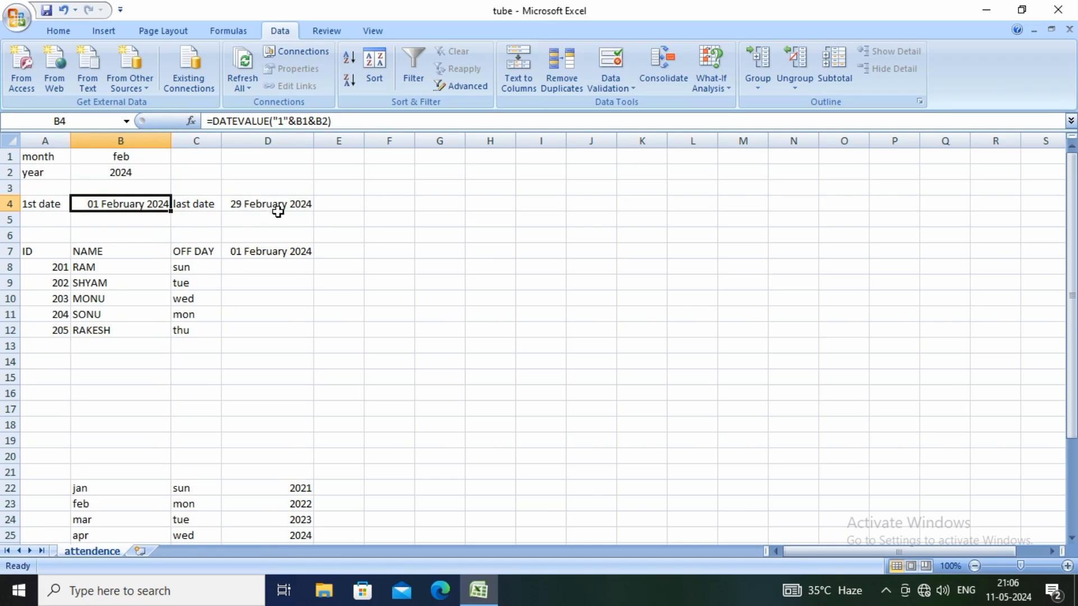
Set the month in B1 back to jan
left_click(121, 156)
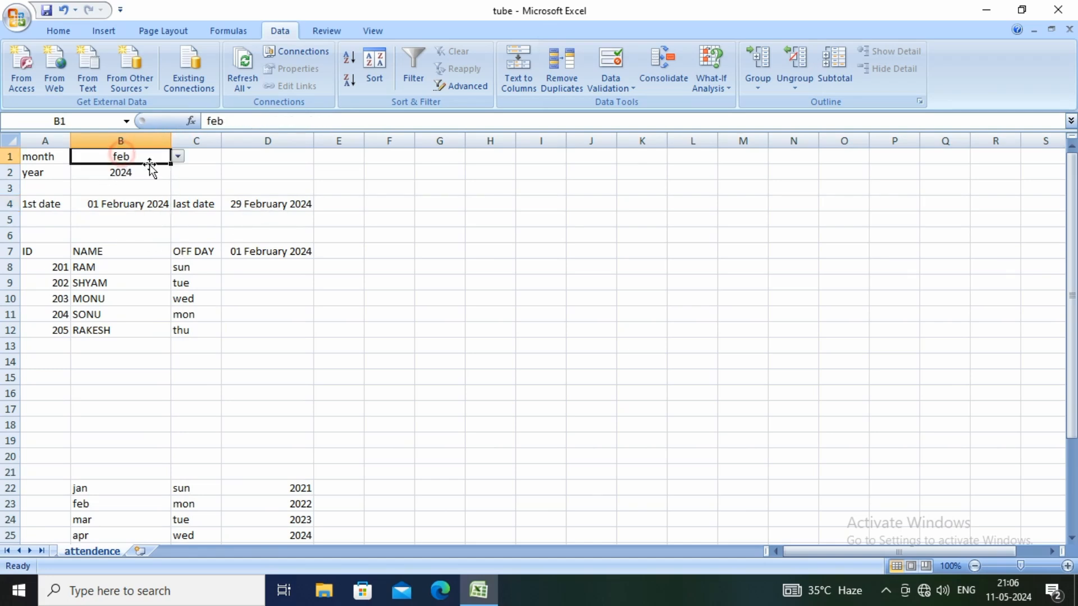
left_click(177, 157)
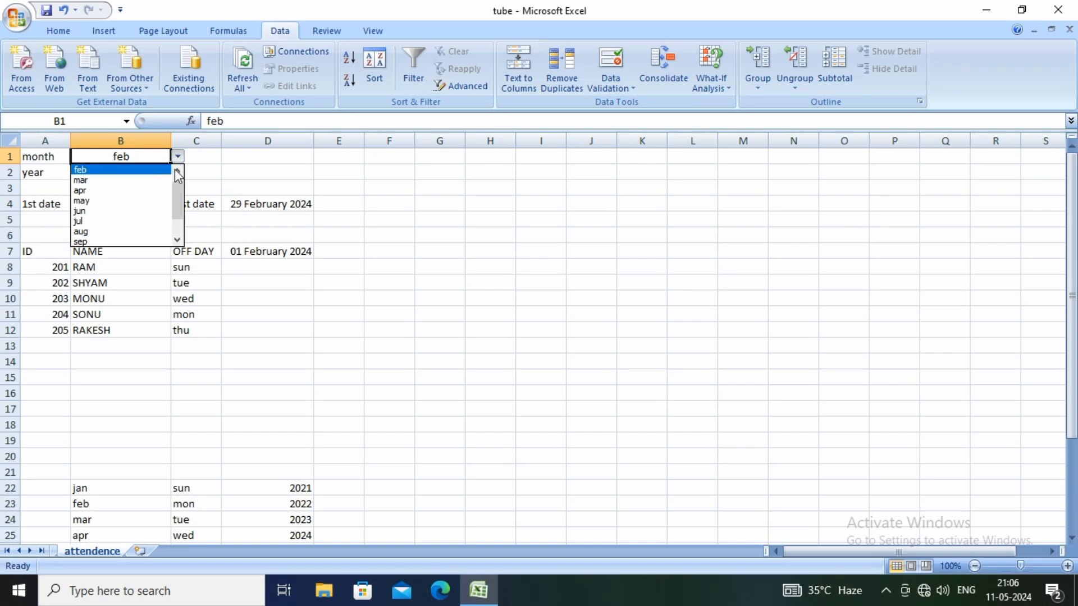
left_click(177, 172)
left_click(137, 170)
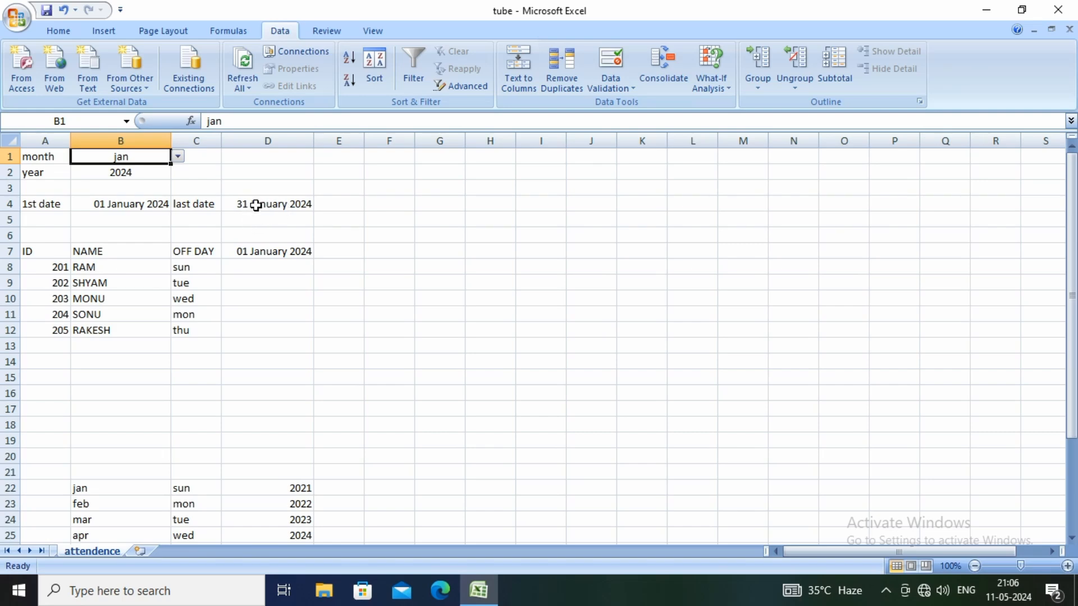
Try to extend the date formula in D7 across row 7 to H7
left_click(277, 251)
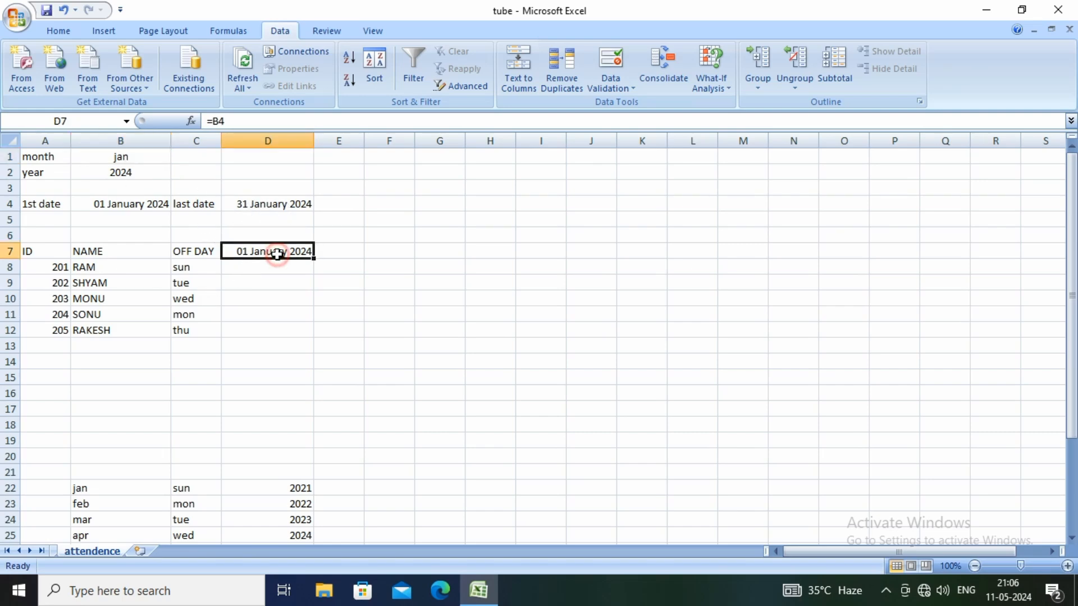
left_click(327, 254)
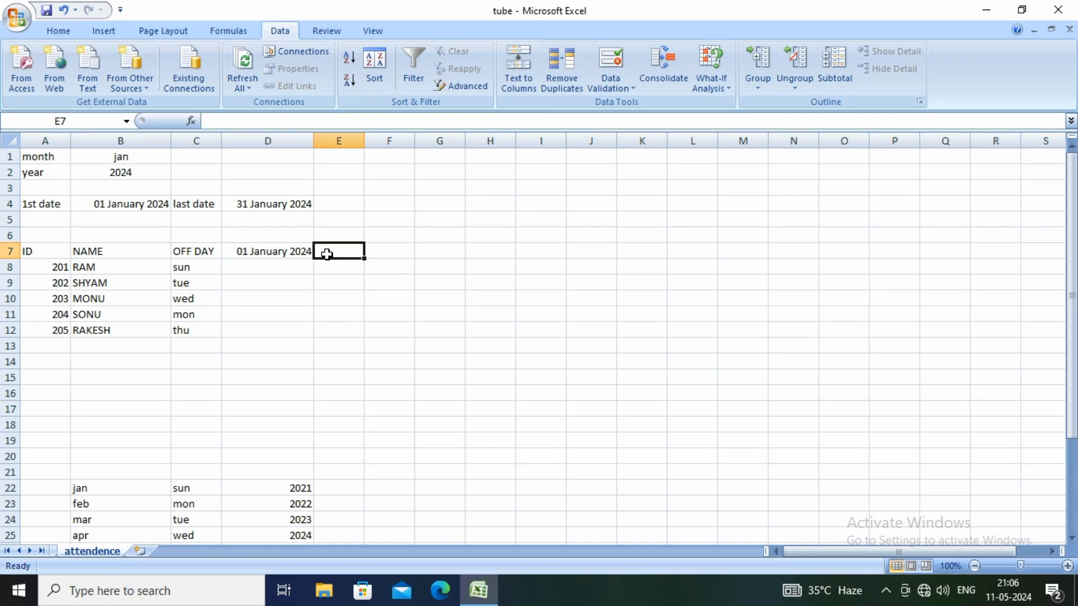
left_click(292, 251)
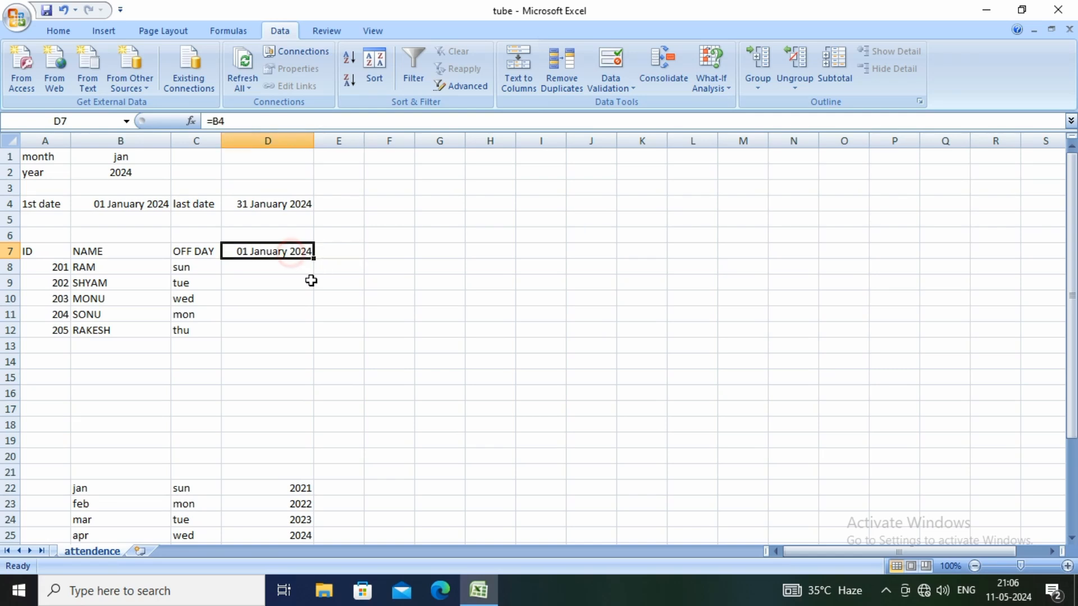
left_click_drag(314, 259, 517, 271)
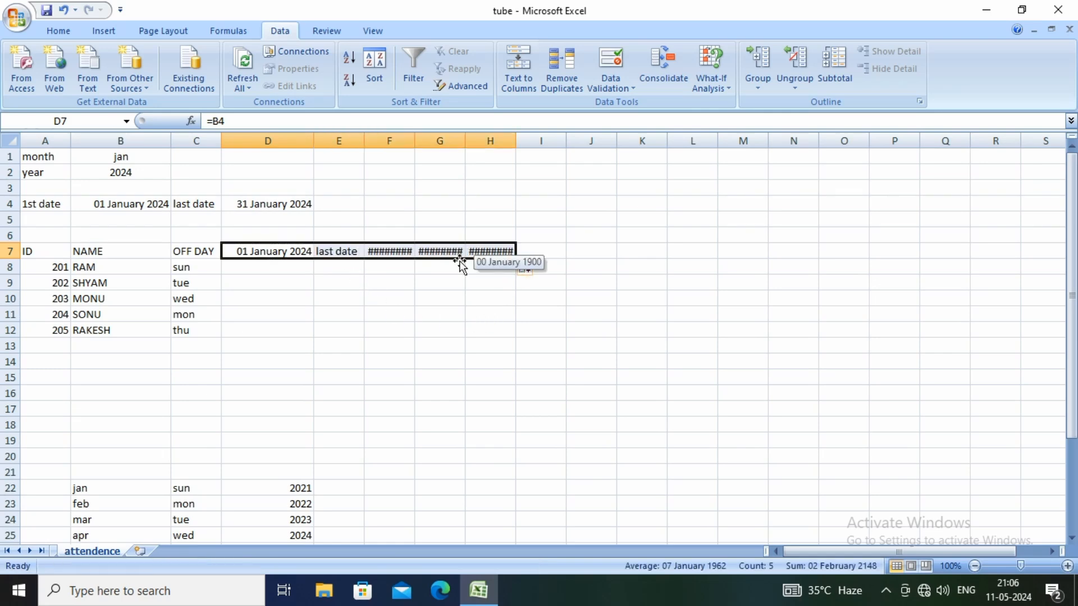
Clear the copied contents from E7:H7 and select cell E7
left_click(344, 279)
left_click_drag(359, 251, 492, 252)
key("Delete")
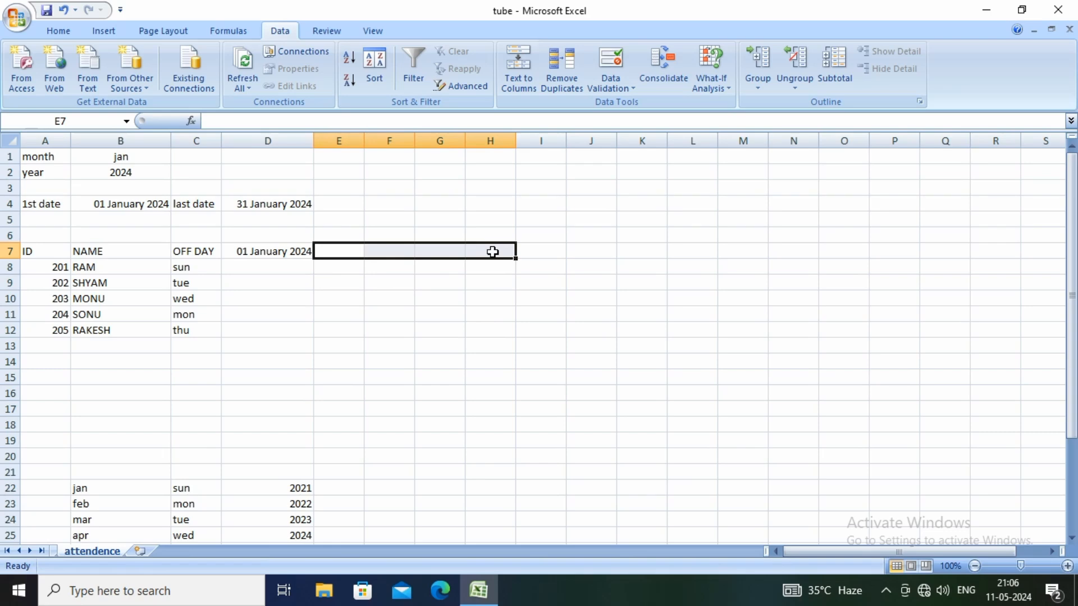
left_click(338, 281)
left_click(337, 252)
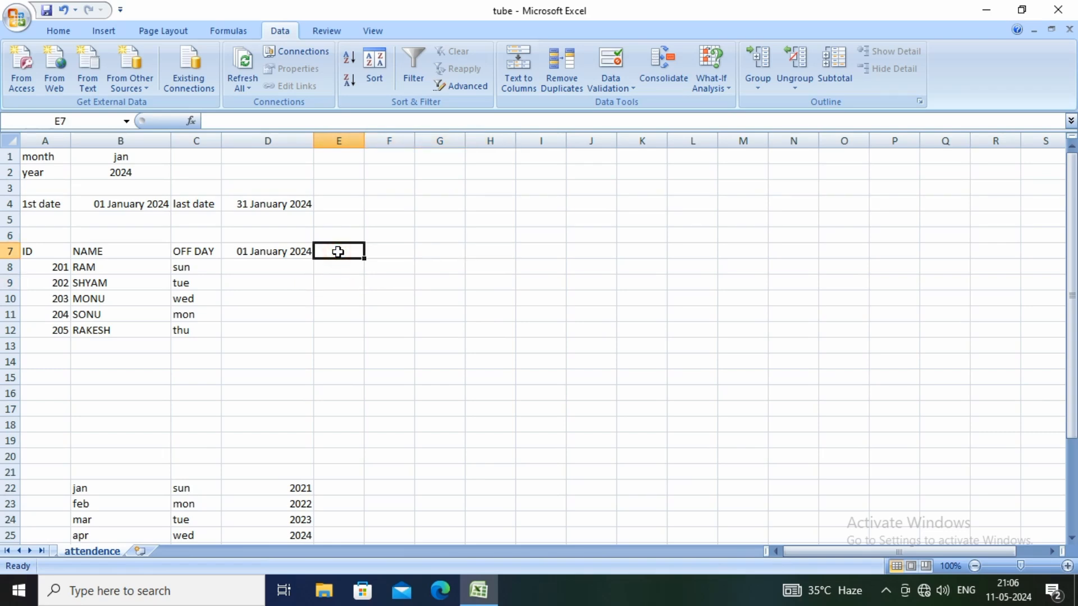
Enter the formula =IF(D7<$D$4,D7+1,"") in E7 to calculate the next date up to the last date
type("=")
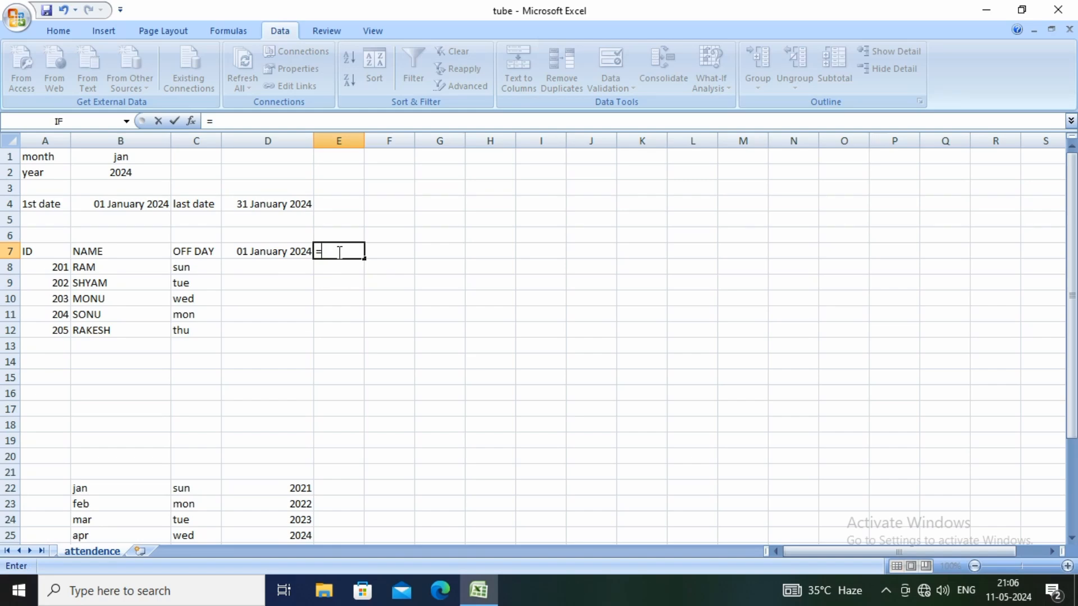
type("IF")
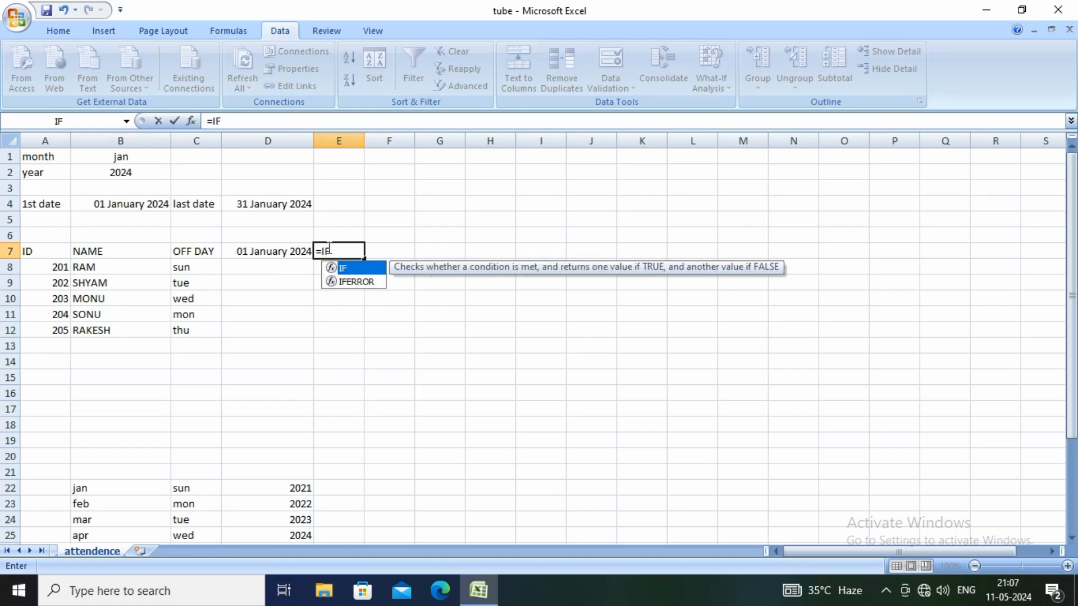
double_click(356, 269)
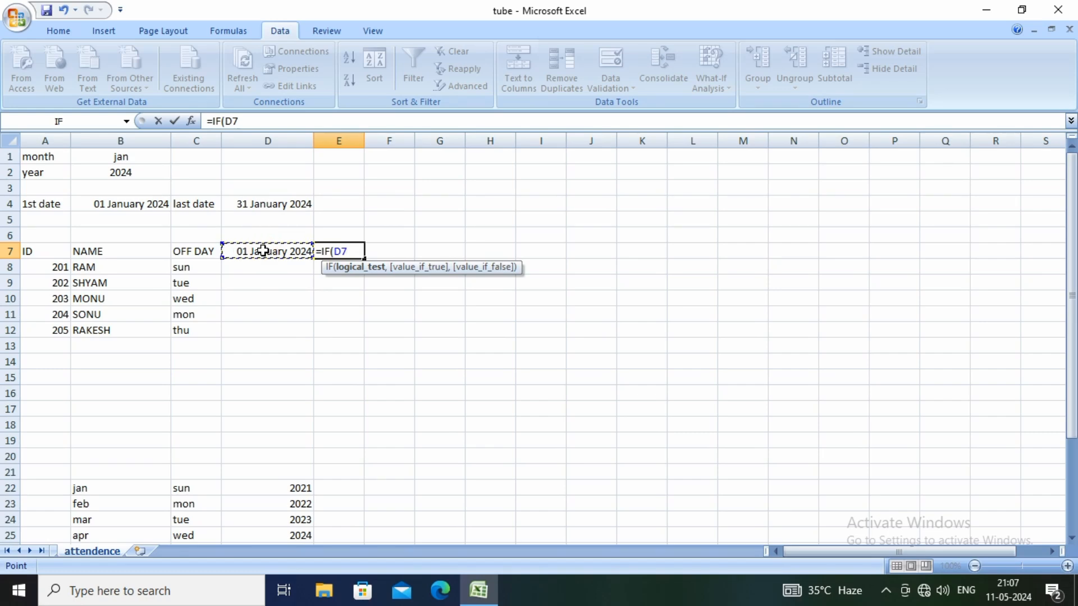
type("<")
left_click(269, 205)
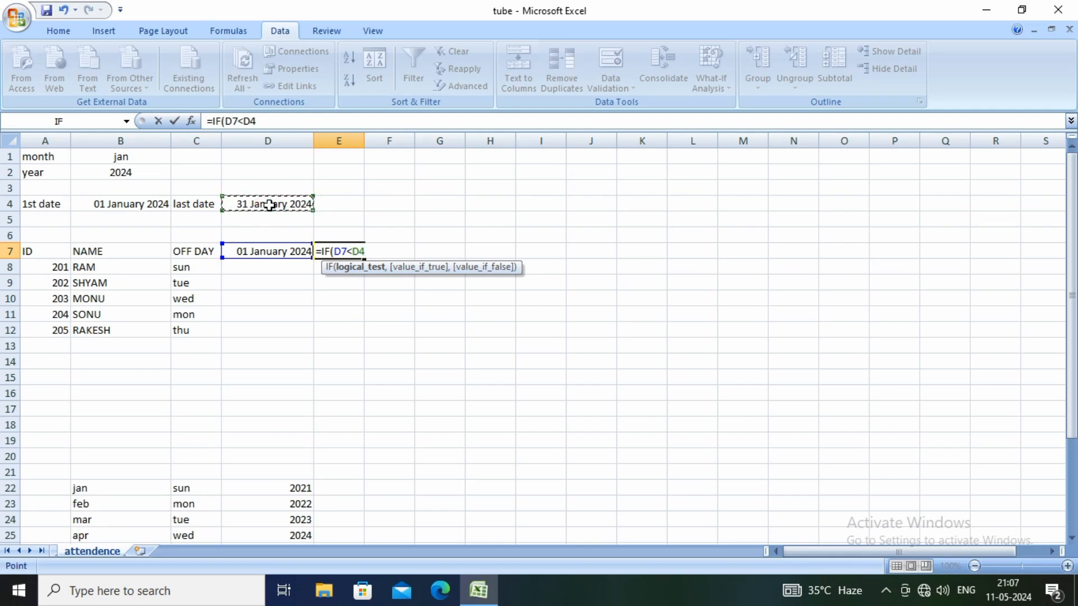
key("F4")
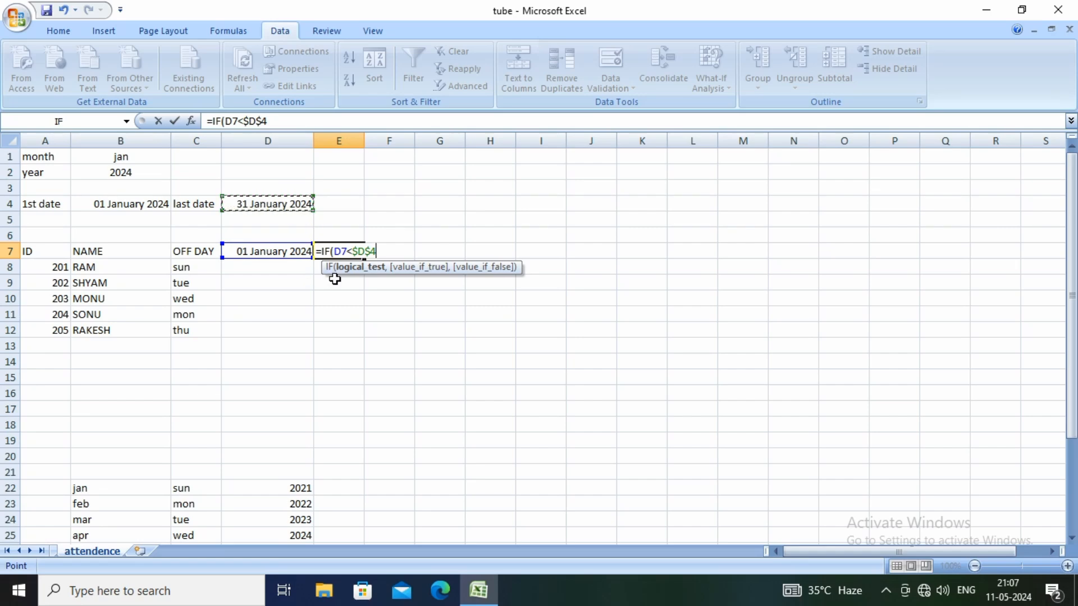
type(",")
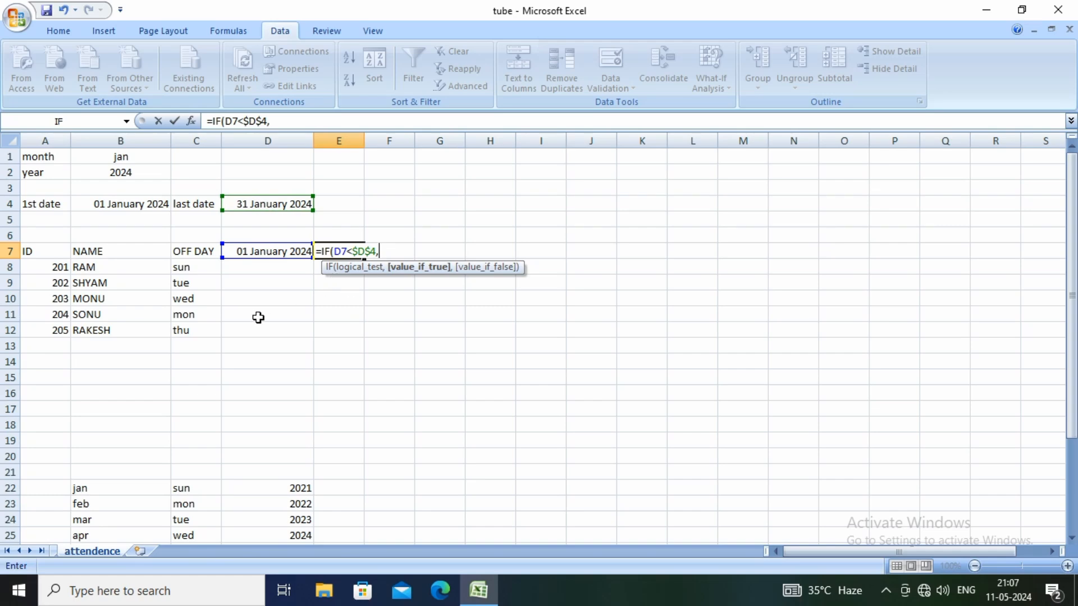
left_click(265, 250)
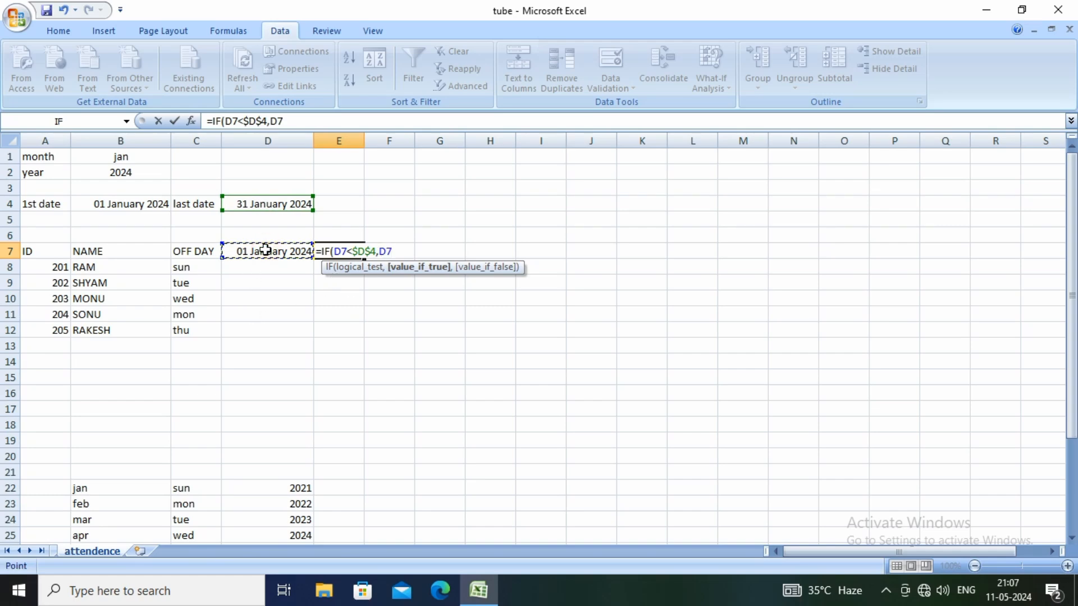
type("+1,")
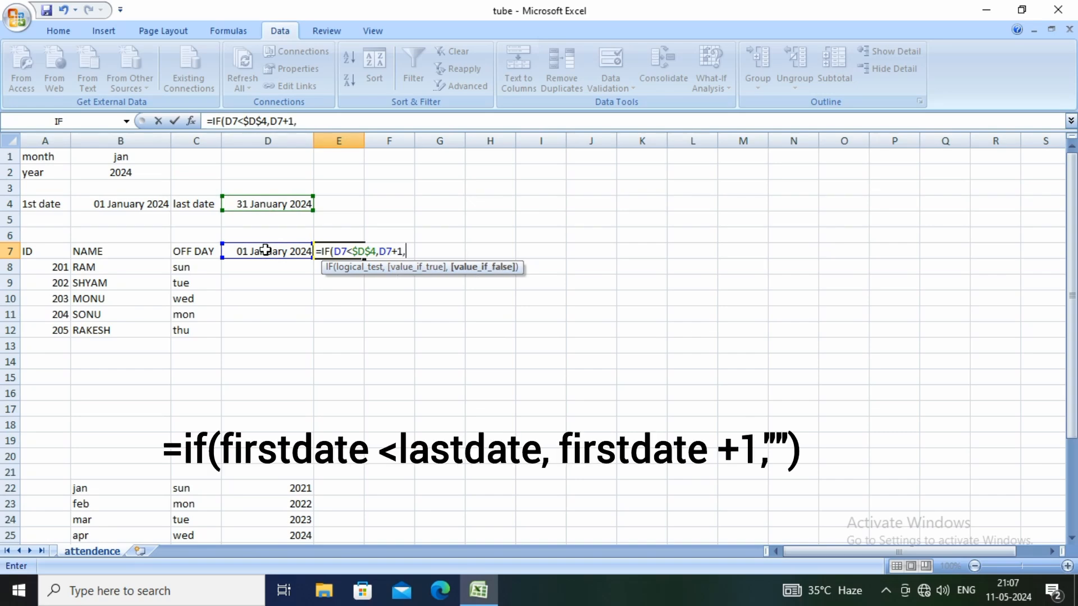
type("\"\"")
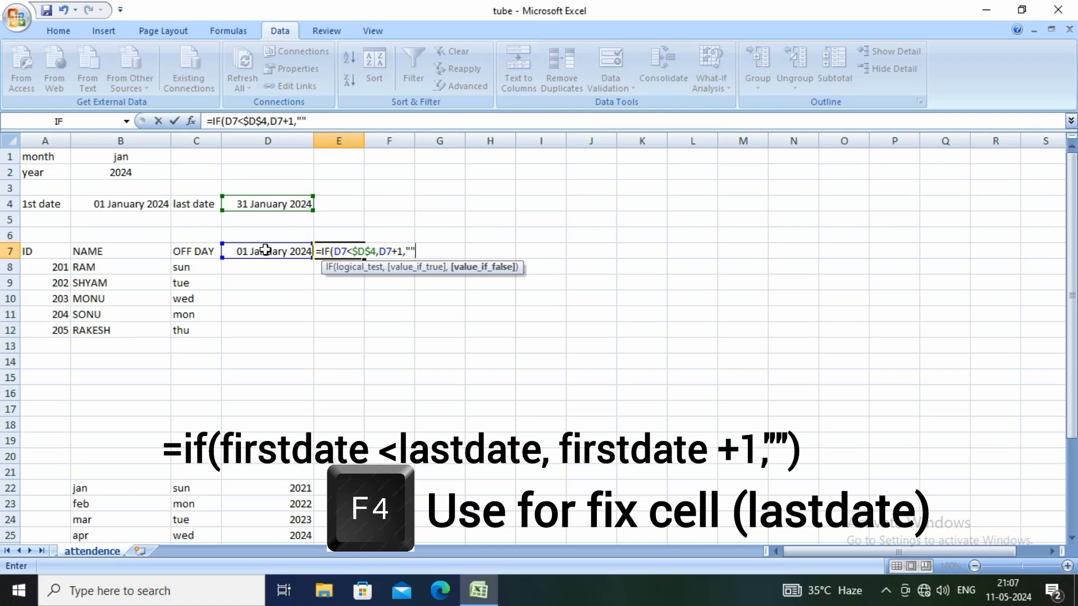
type(")")
key("Return")
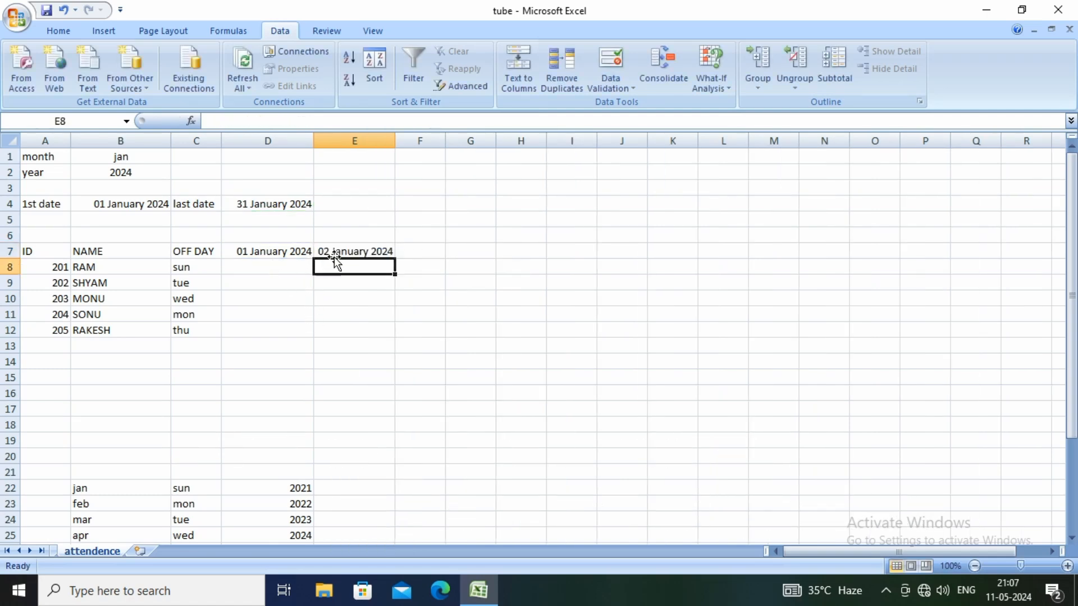
Fill the E7 date formula across row 7 through AG7, widening columns F, S and AG to fit their dates
left_click(352, 250)
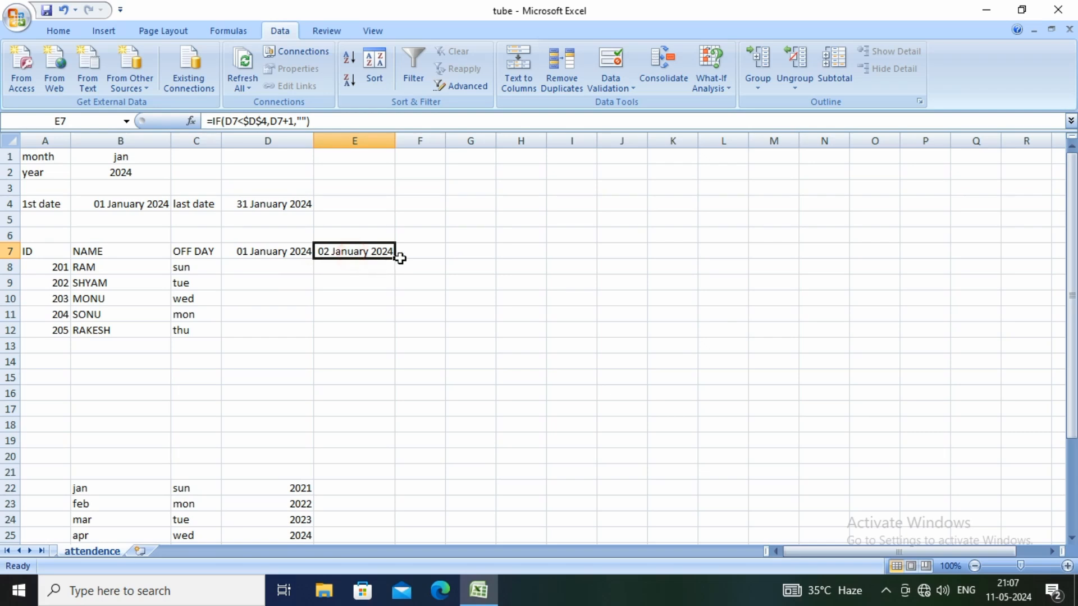
left_click_drag(395, 259, 489, 259)
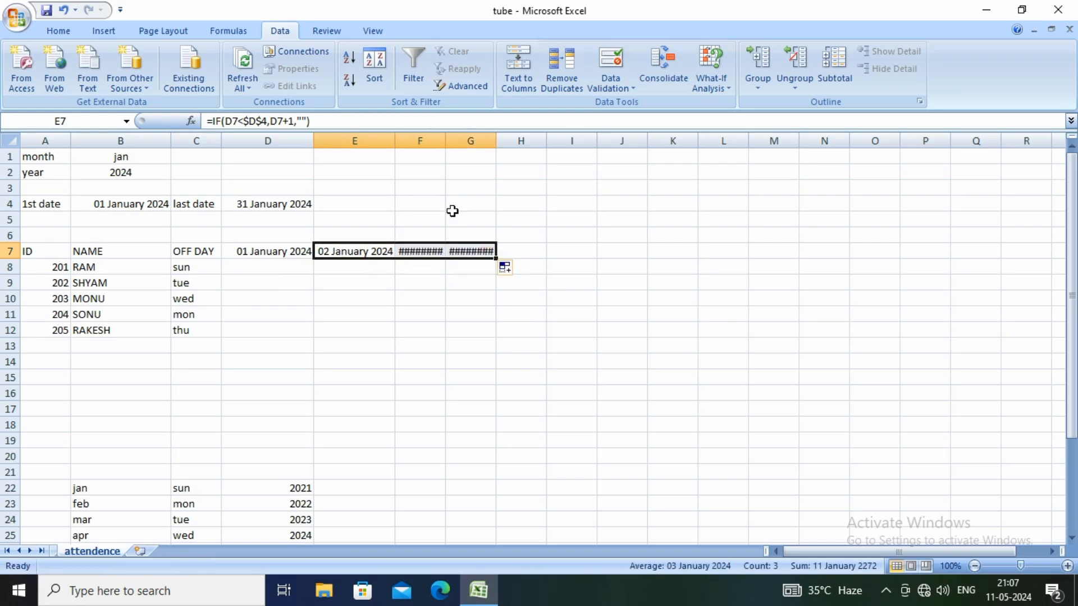
left_click_drag(445, 141, 474, 140)
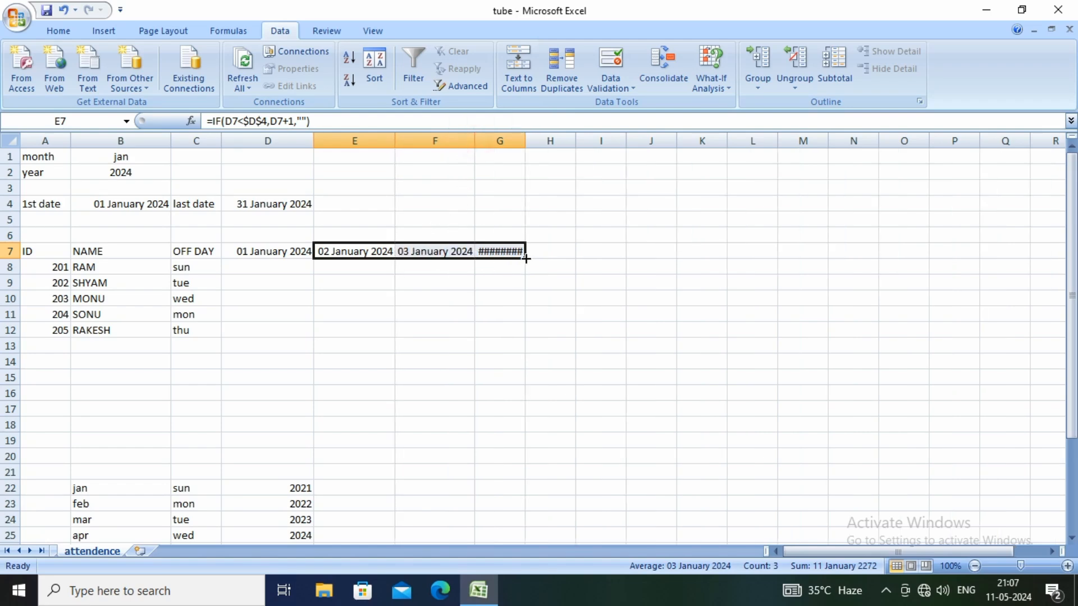
left_click_drag(525, 258, 927, 261)
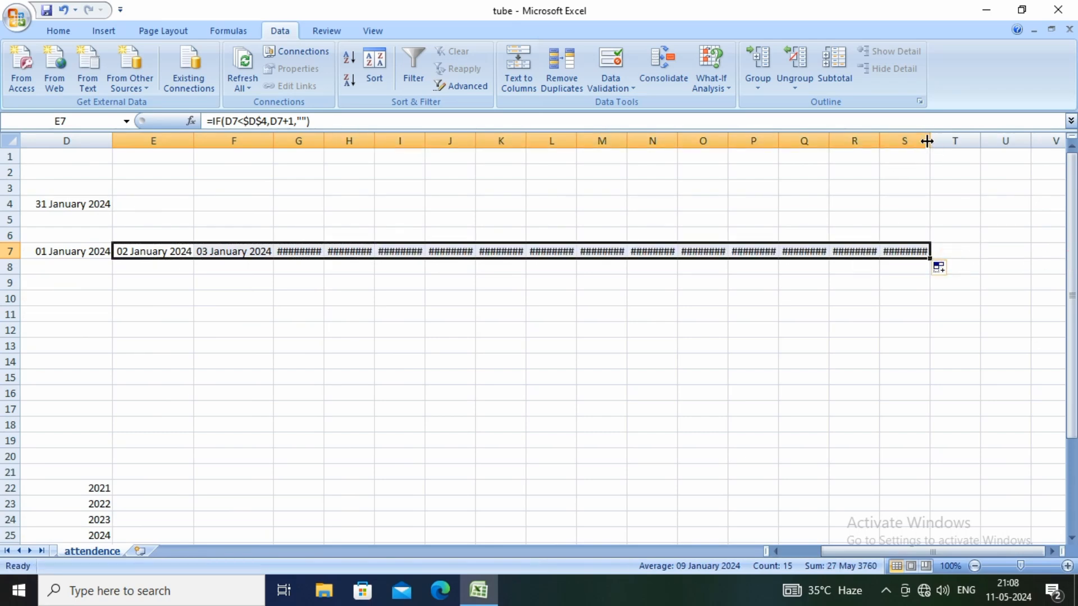
left_click_drag(931, 141, 978, 142)
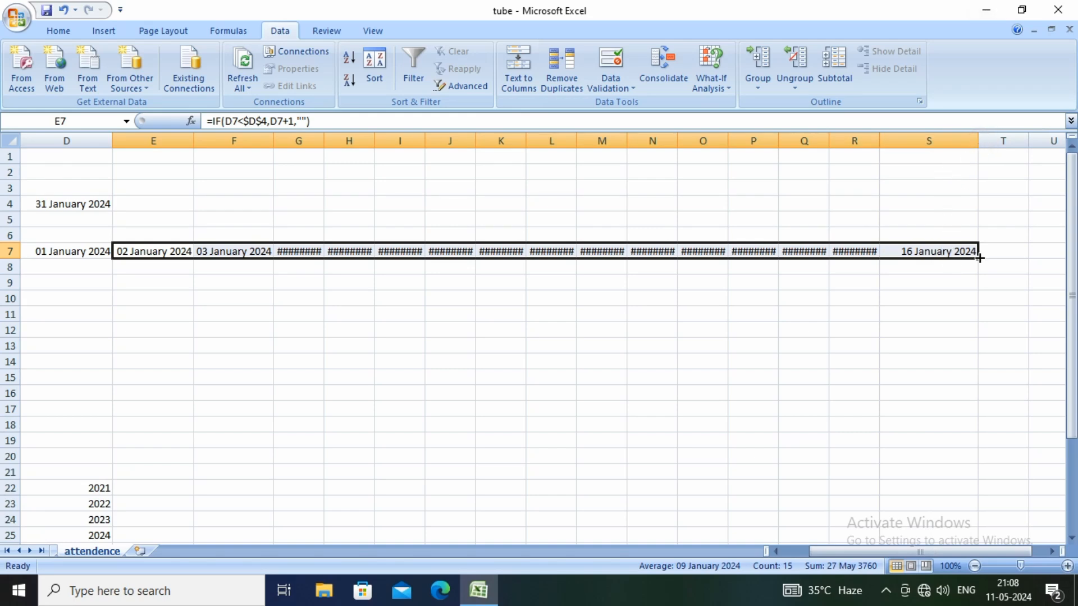
left_click_drag(978, 257, 930, 270)
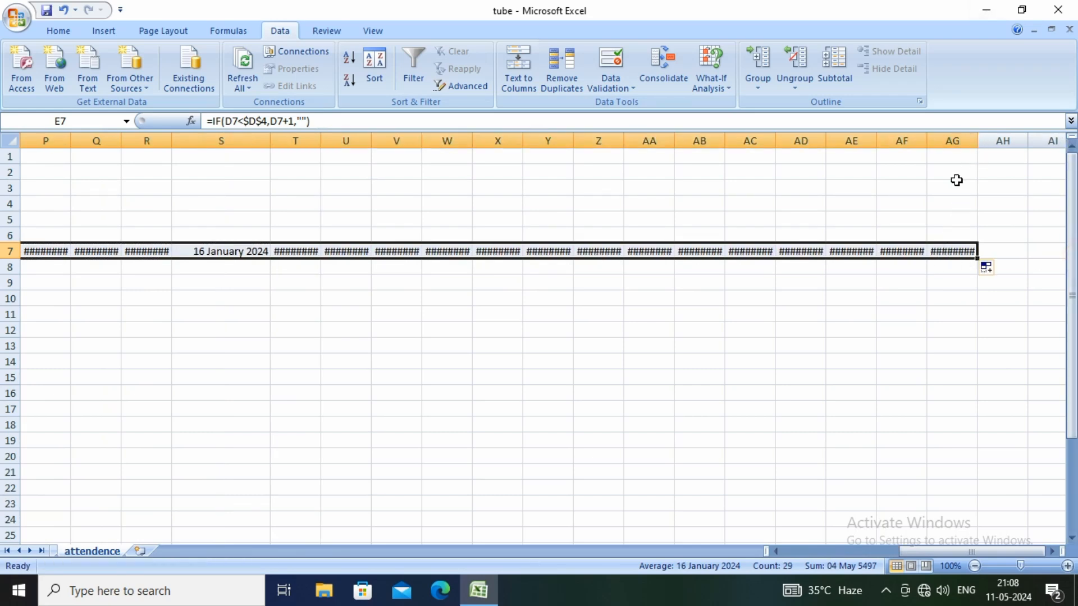
left_click(955, 185)
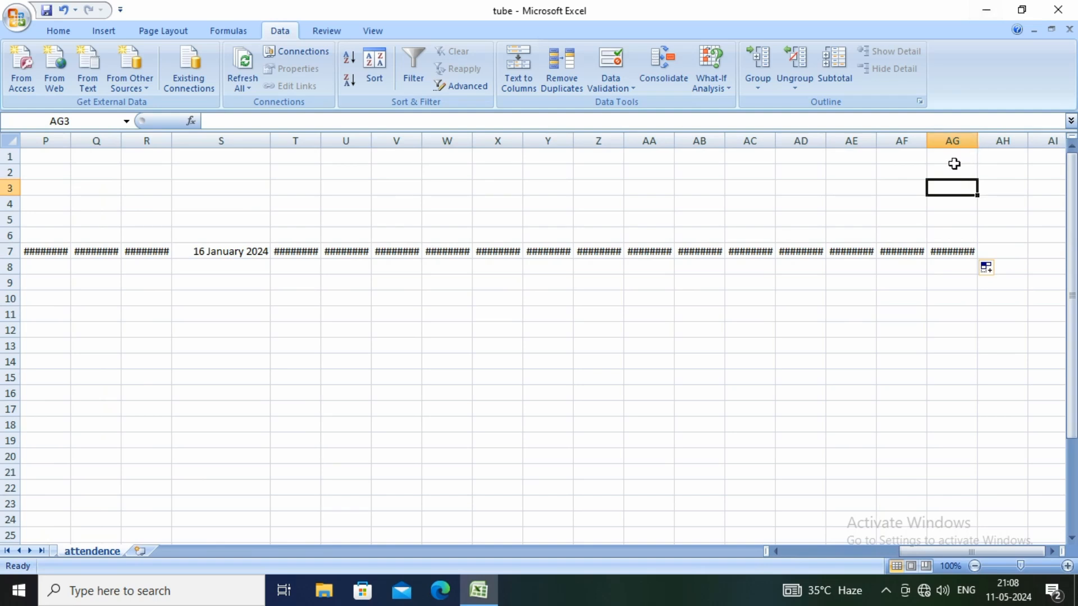
left_click(956, 158)
left_click_drag(979, 147, 1014, 142)
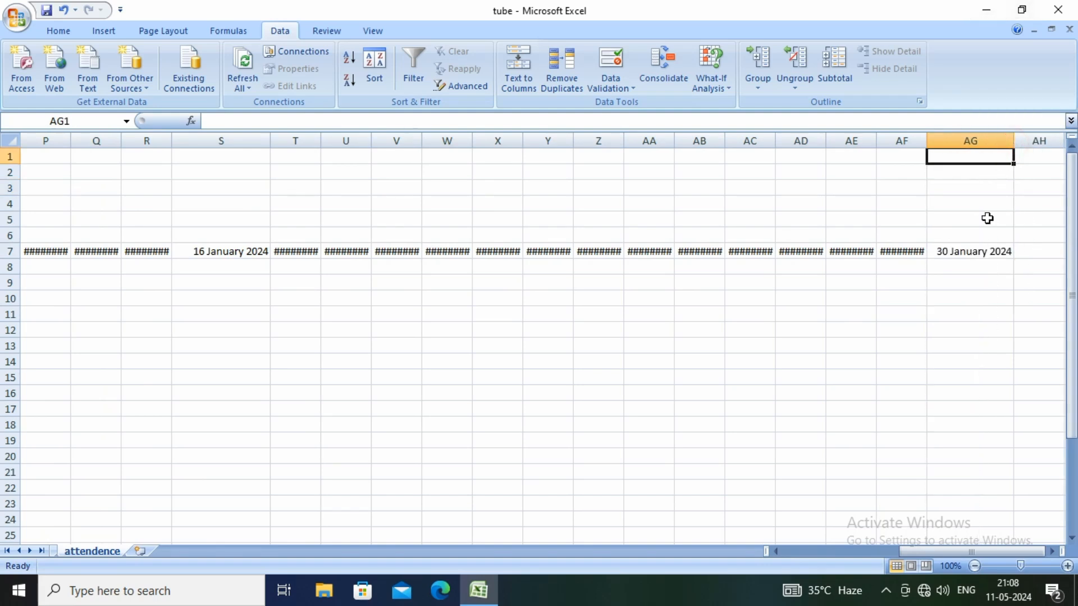
Extend the date formula from AG7 to AH7 and widen column AH to fit the full date
left_click(989, 251)
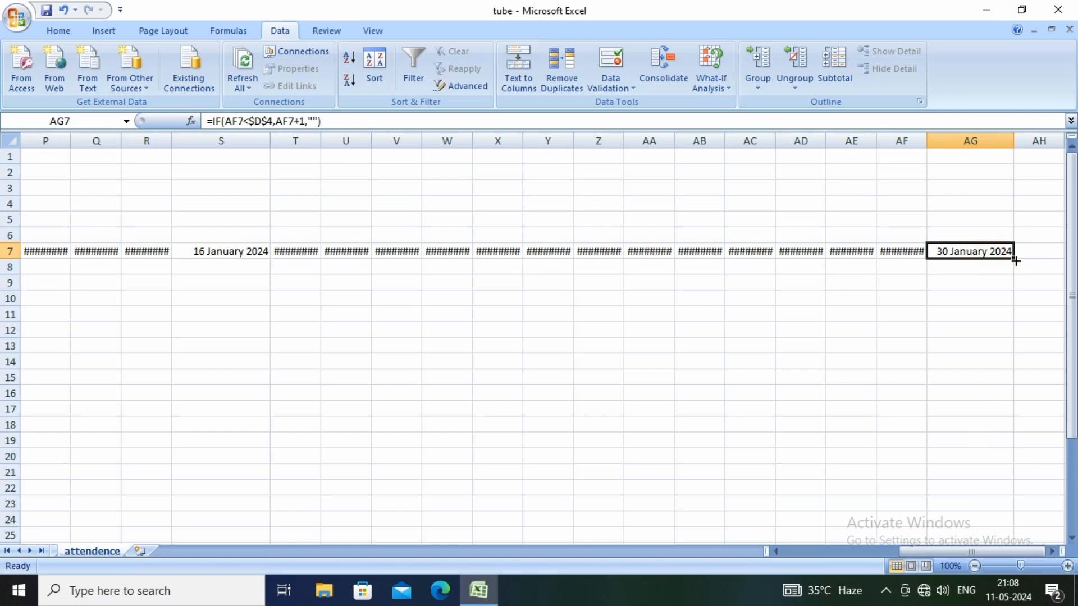
left_click_drag(1015, 261, 1044, 264)
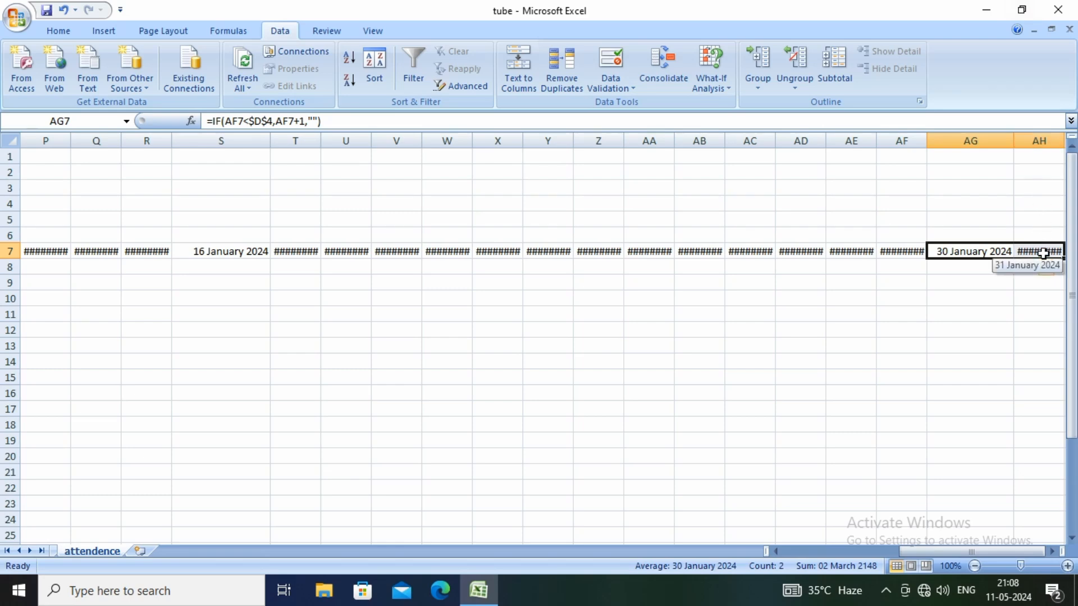
key("Right")
key("Right")
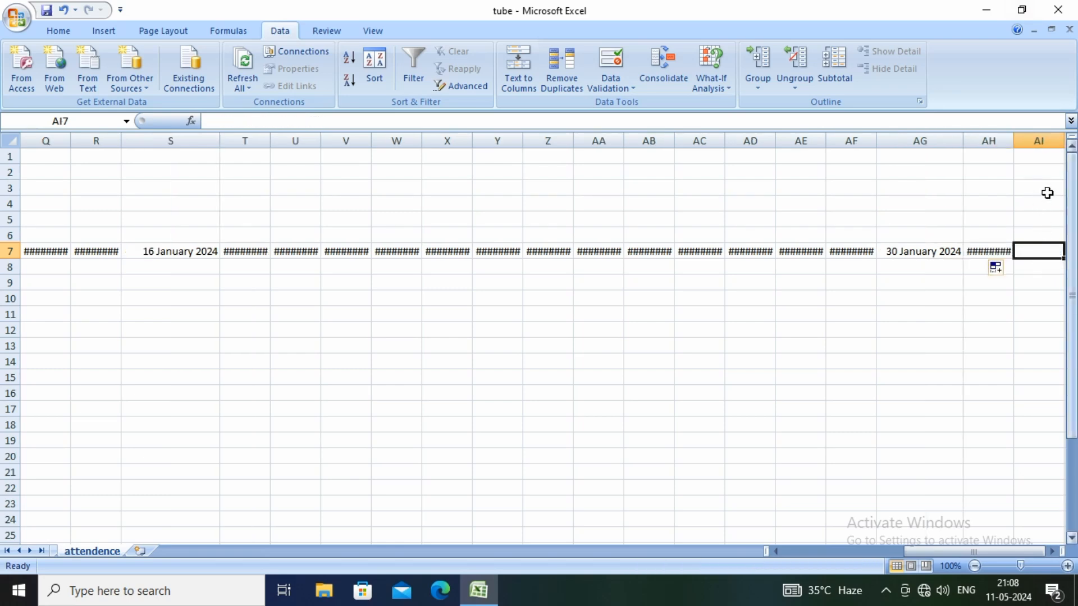
left_click_drag(1012, 144, 1048, 144)
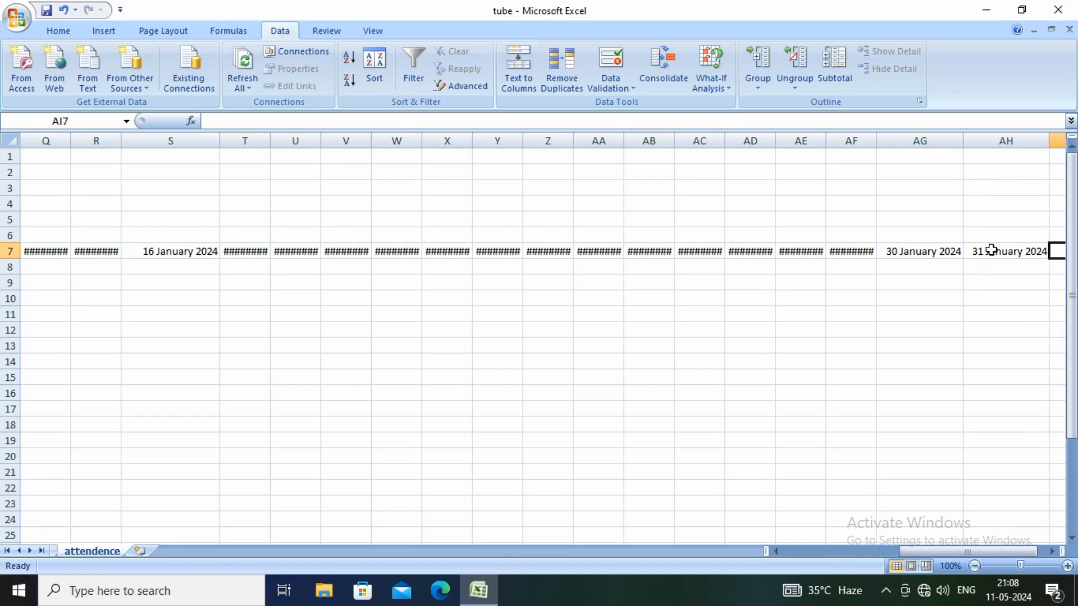
Apply the custom number format DD to the date headings in D7:AH7
left_click_drag(991, 251, 298, 250)
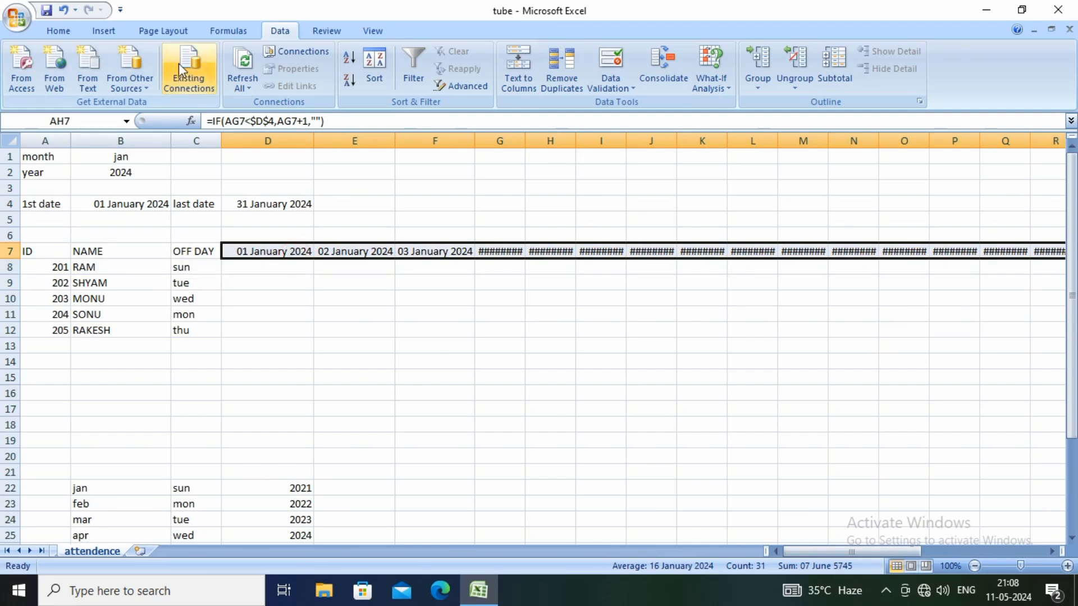
left_click(59, 31)
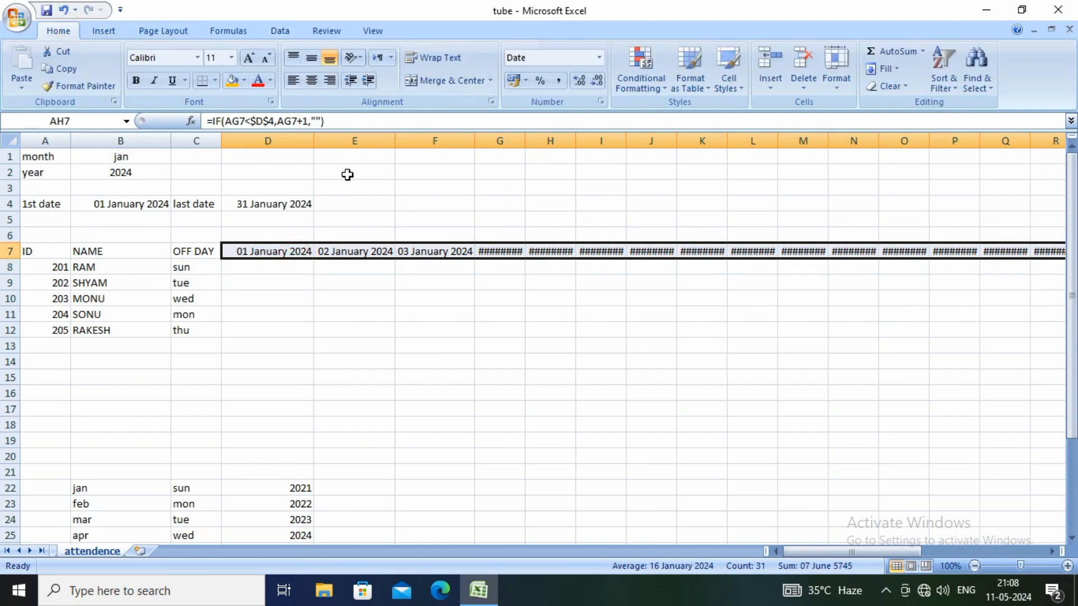
left_click(601, 101)
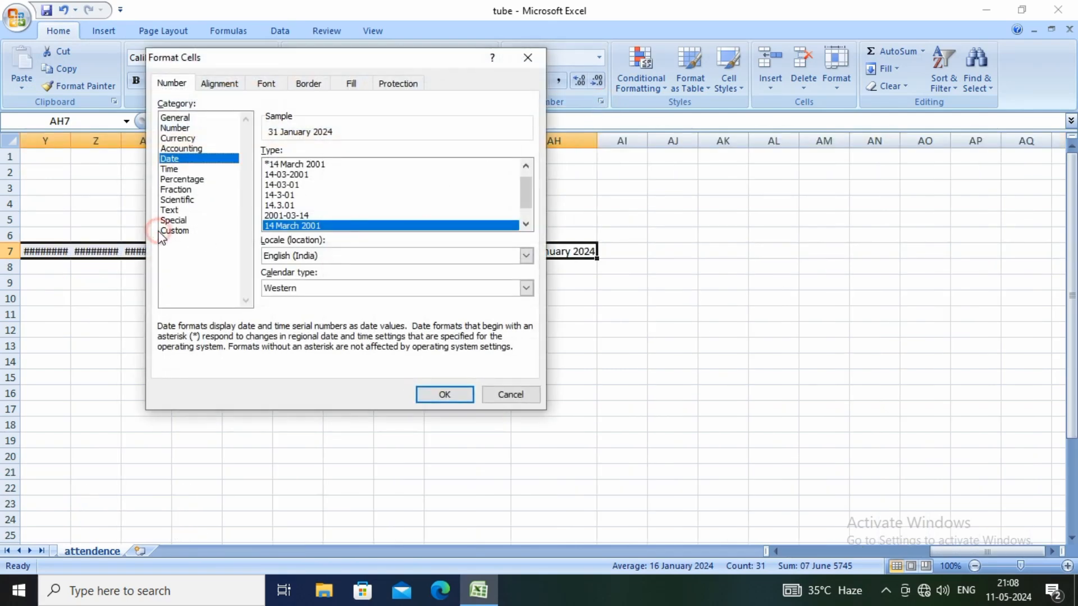
left_click(173, 231)
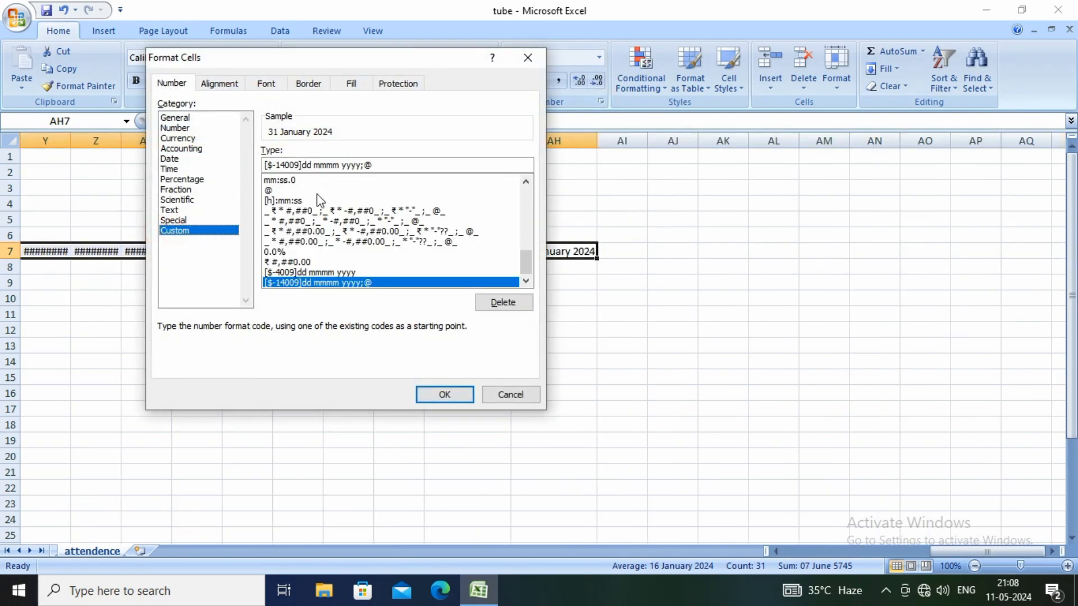
left_click_drag(394, 165, 250, 164)
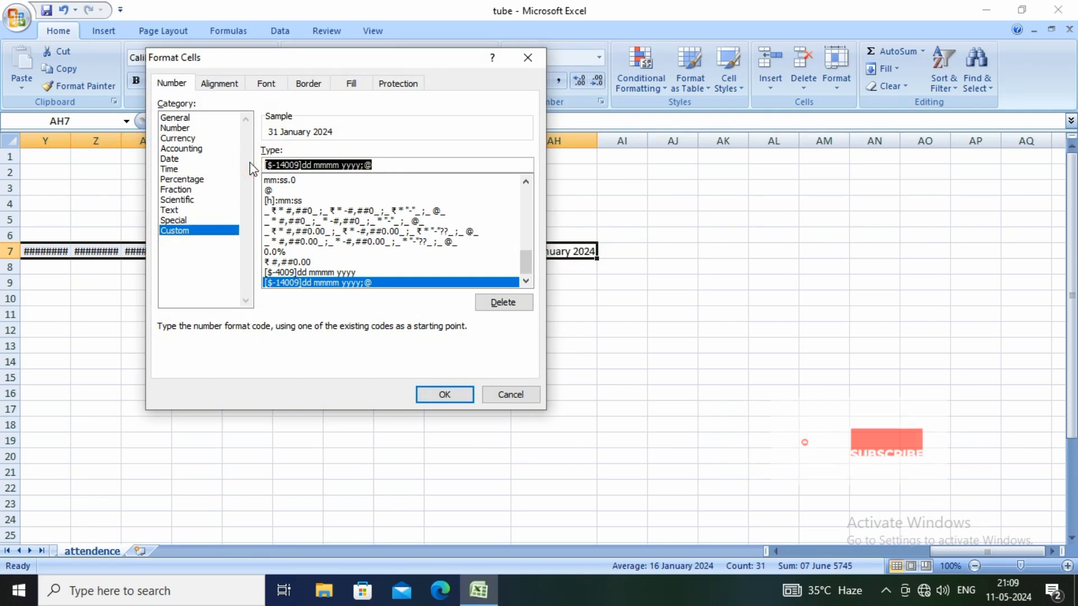
type("DD")
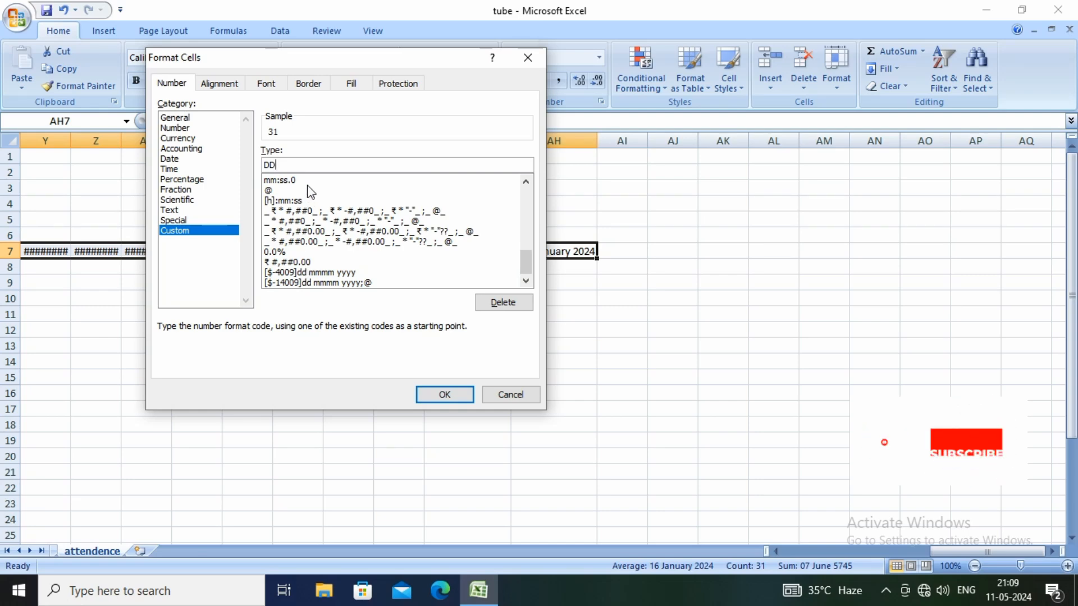
left_click(443, 394)
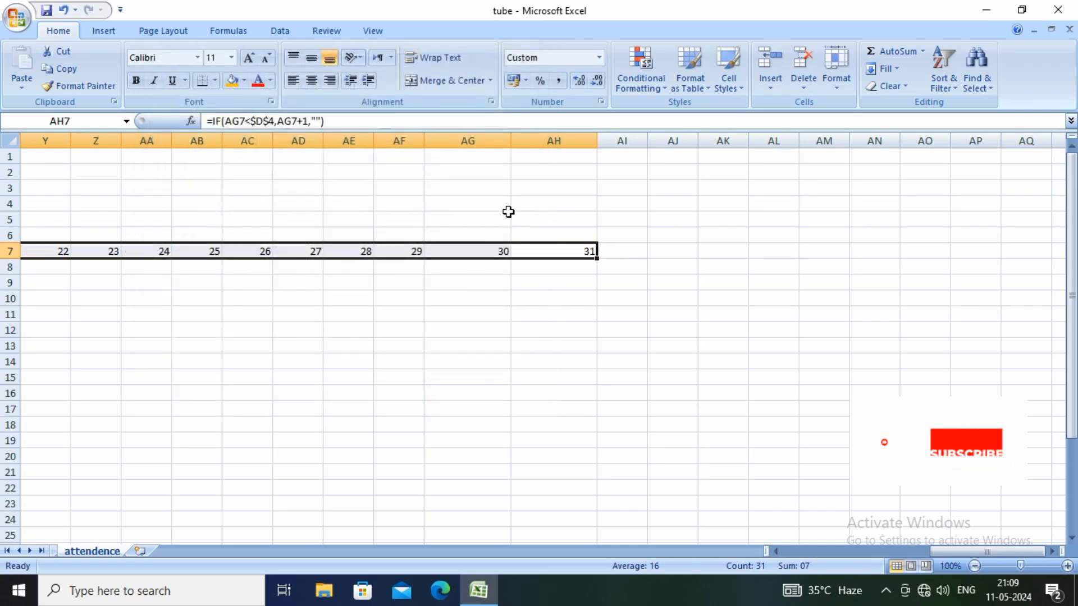
Narrow columns AG and AH to suit the two-digit day numbers
left_click(470, 186)
left_click_drag(512, 141, 486, 141)
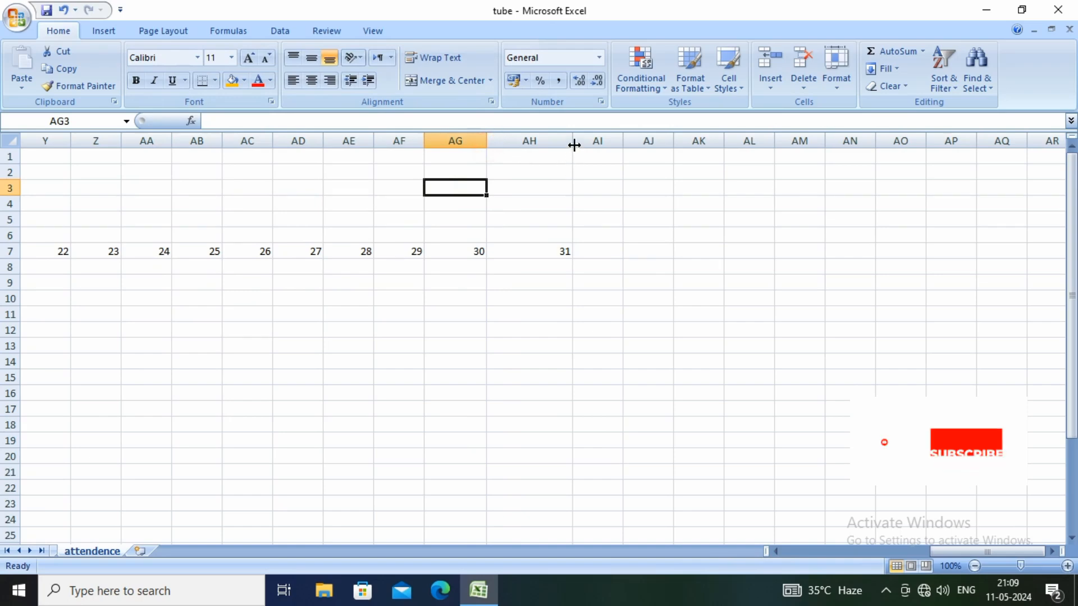
left_click_drag(572, 142, 535, 141)
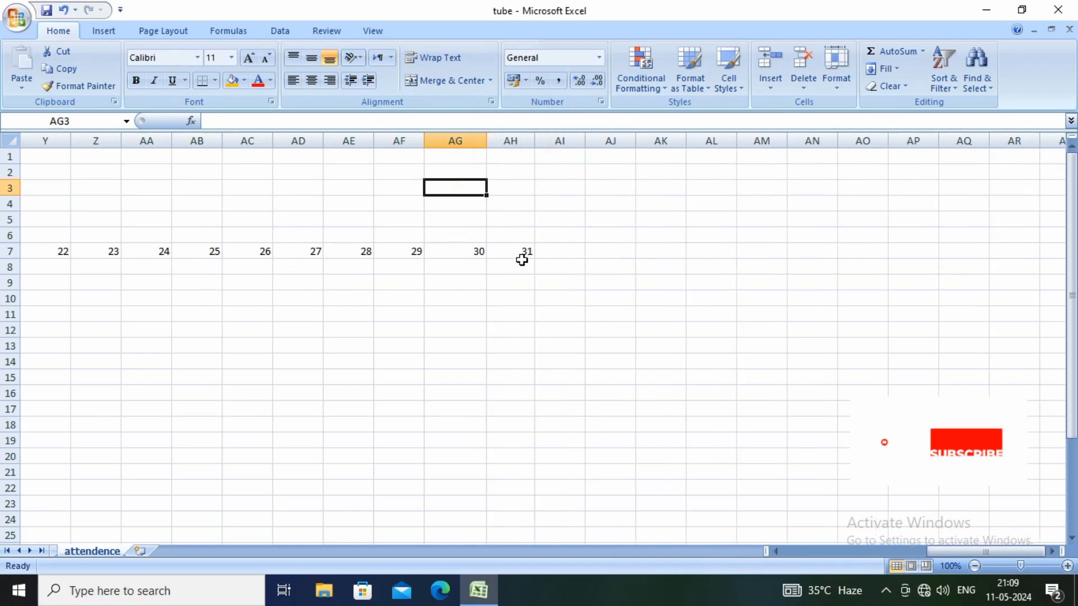
Shade the day headings D7:AH7 with a light tan fill and slightly widen column AH
left_click_drag(522, 250, 228, 250)
left_click(245, 81)
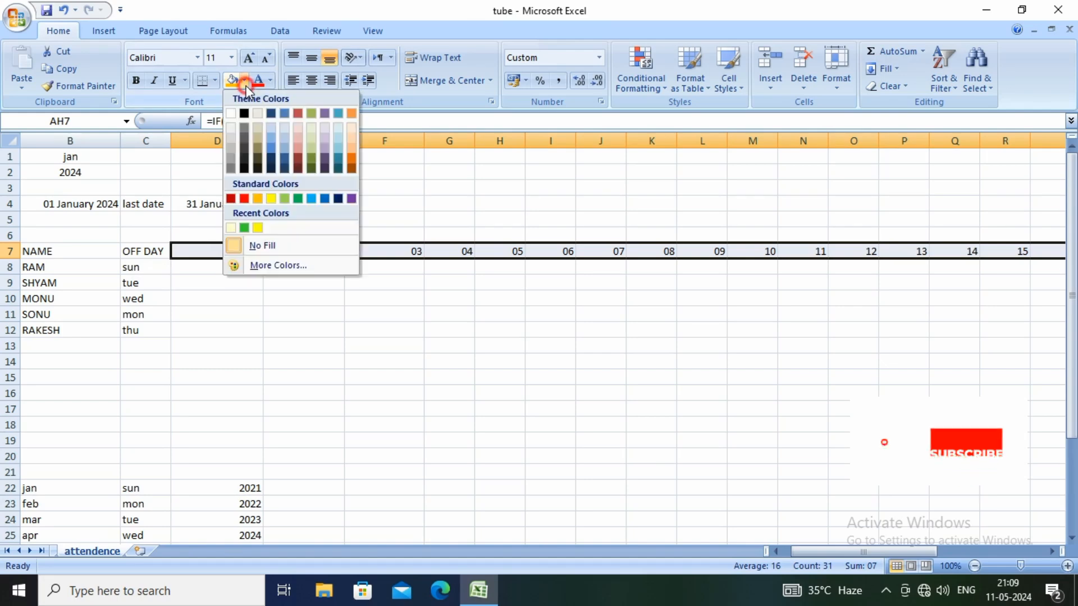
left_click(257, 128)
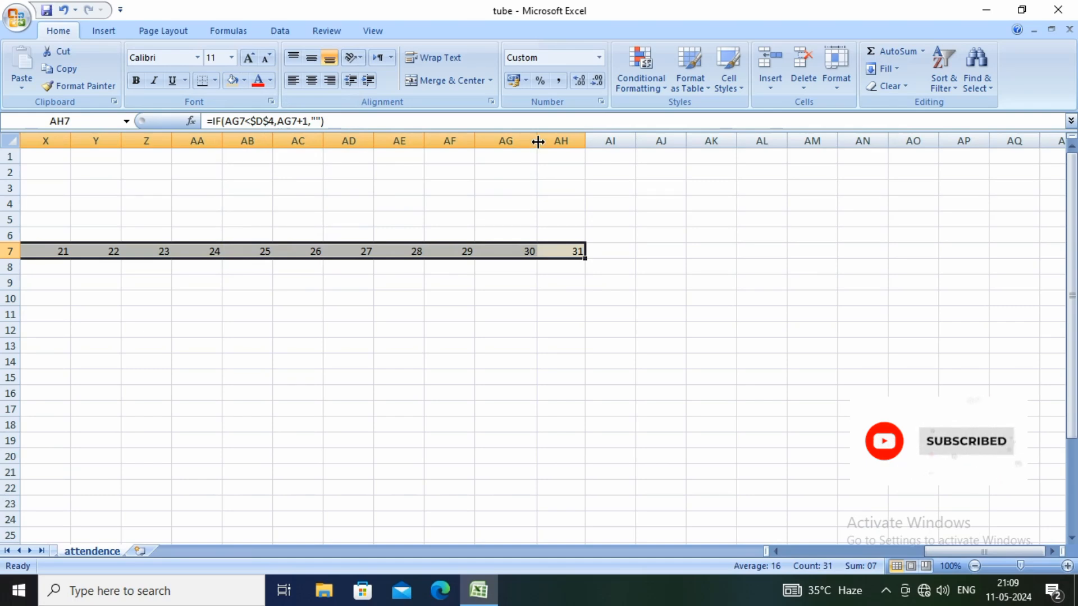
left_click(505, 313)
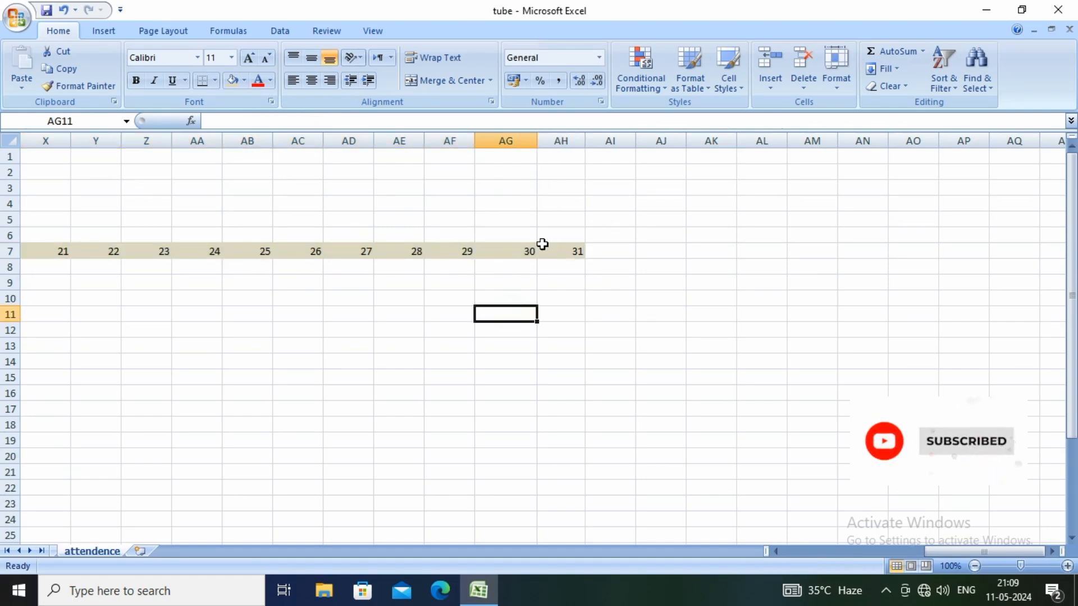
left_click_drag(583, 144, 589, 144)
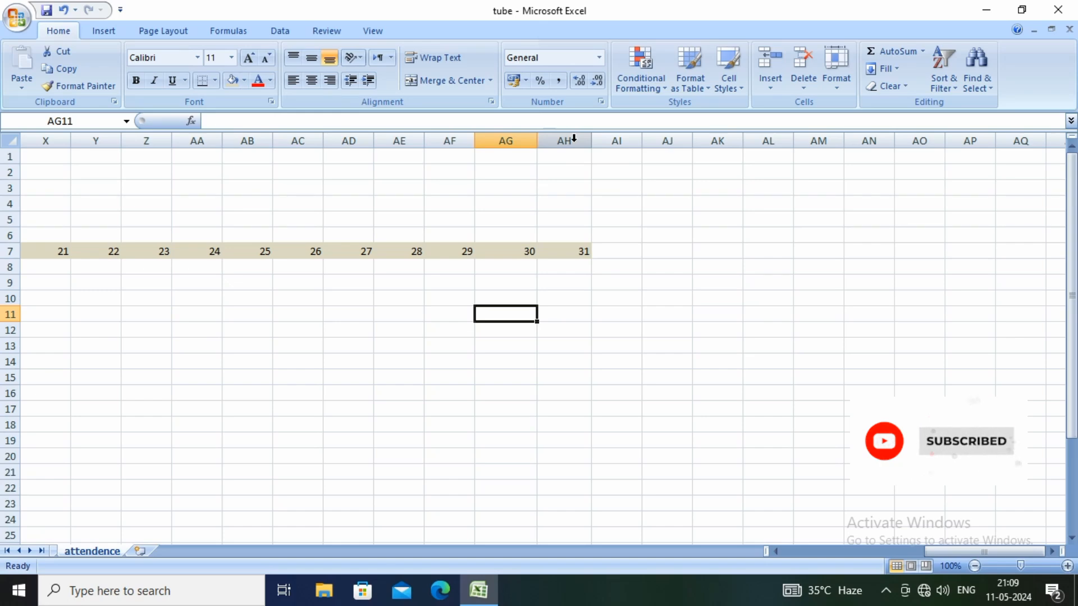
Narrow columns D through AH uniformly so each just fits its two-digit day number
left_click_drag(574, 138, 267, 148)
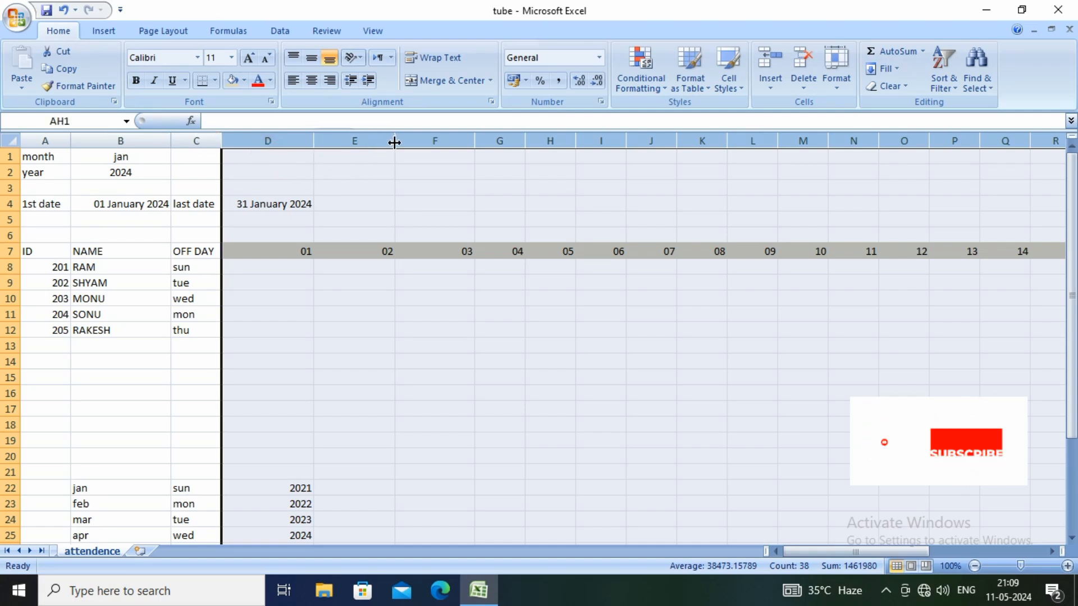
left_click_drag(394, 143, 342, 142)
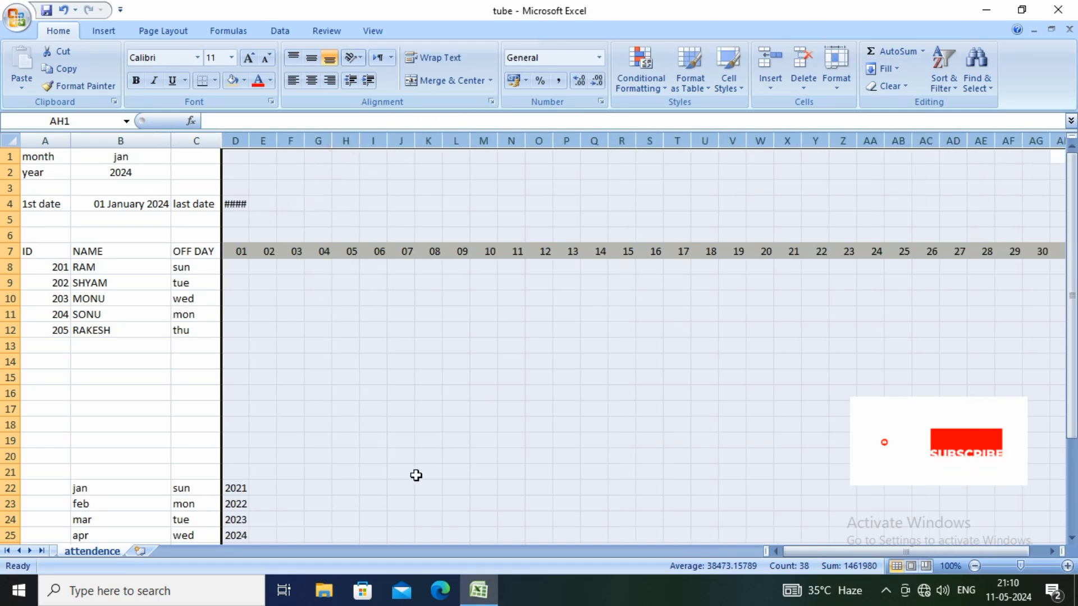
left_click(437, 332)
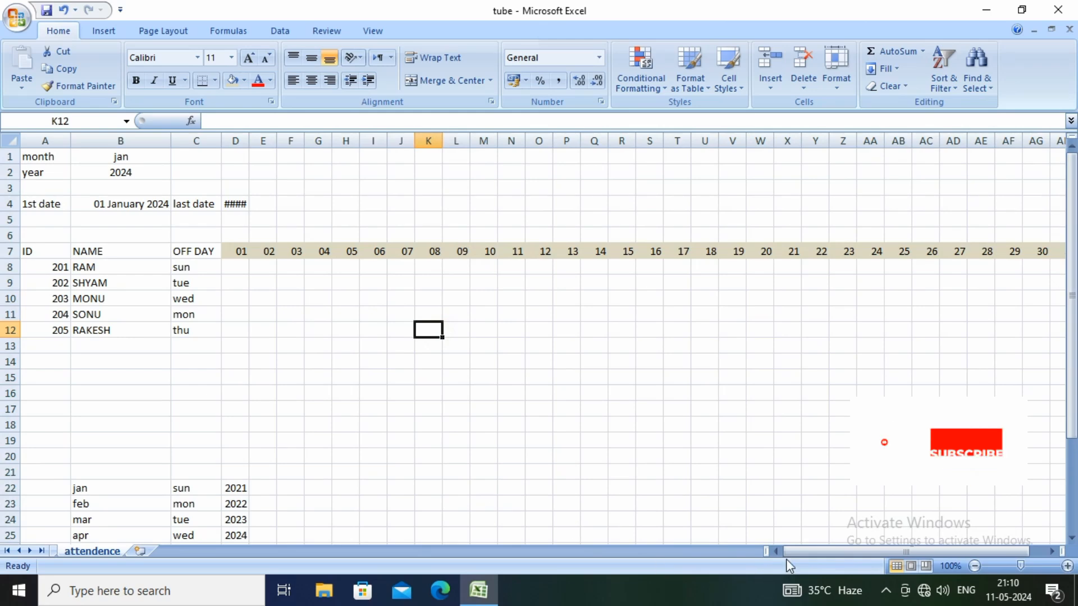
mouse_move(792, 552)
left_mouse_down()
mouse_move(817, 548)
mouse_move(796, 548)
left_mouse_up()
Enter the formula =TEXT(D7,"DDD") in D6 to derive the weekday abbreviation from the date below
left_click(242, 236)
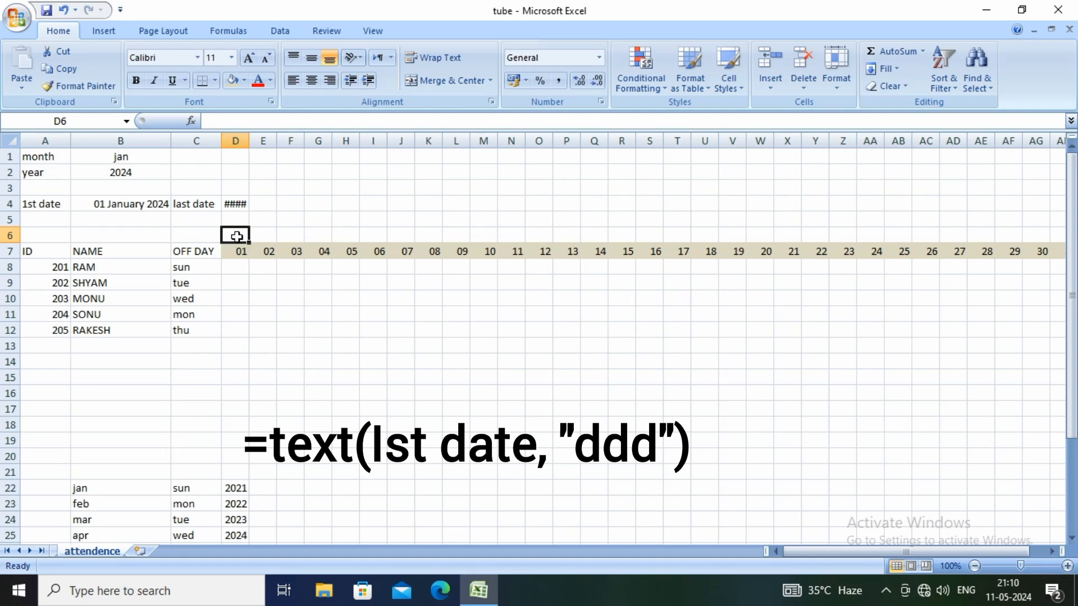
type("=")
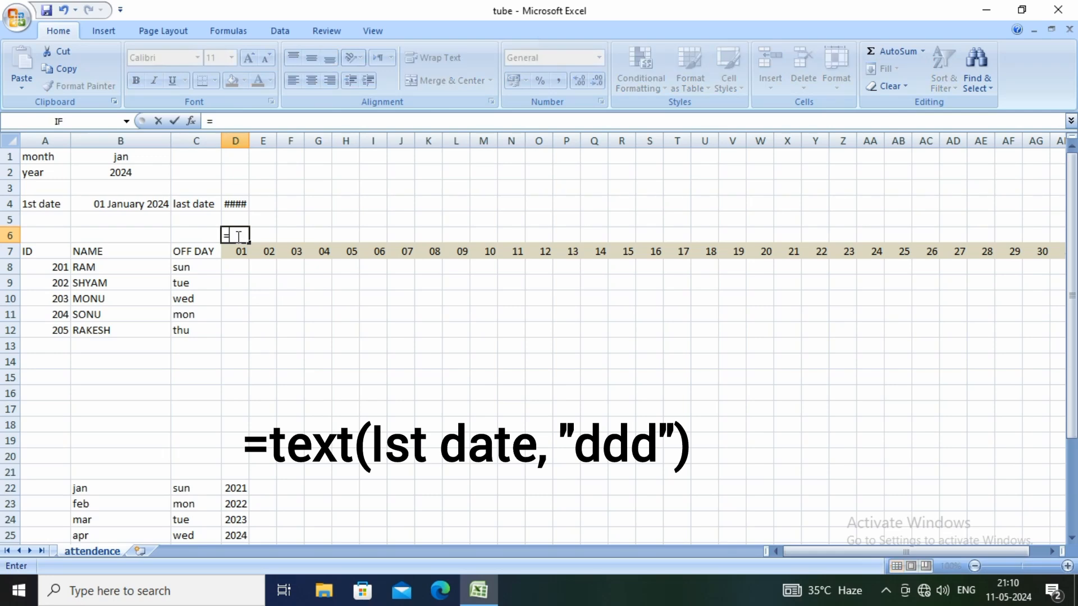
type("TE")
type("XT")
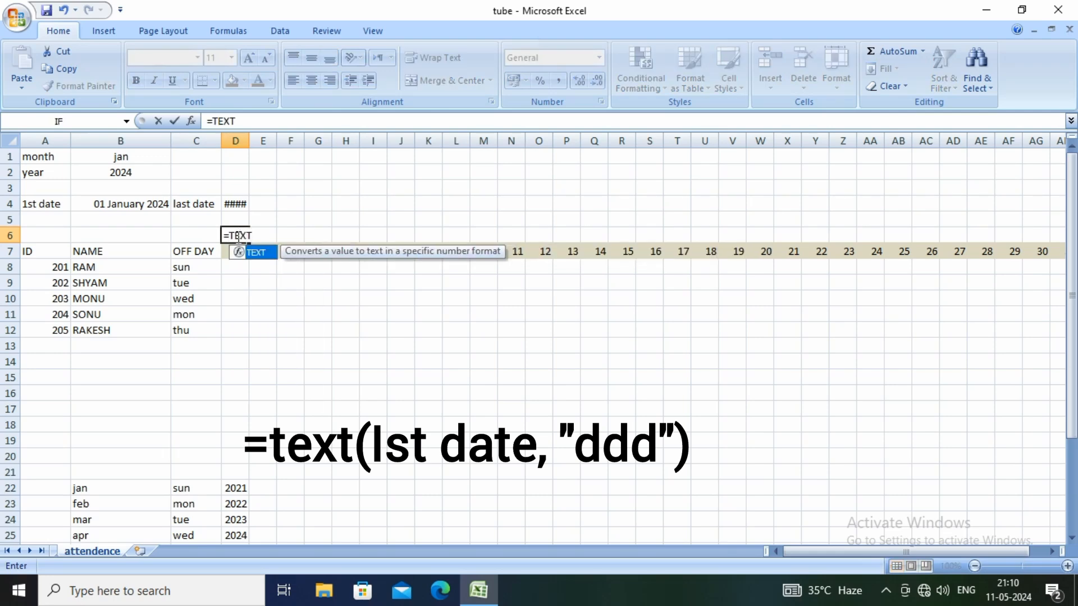
type("(")
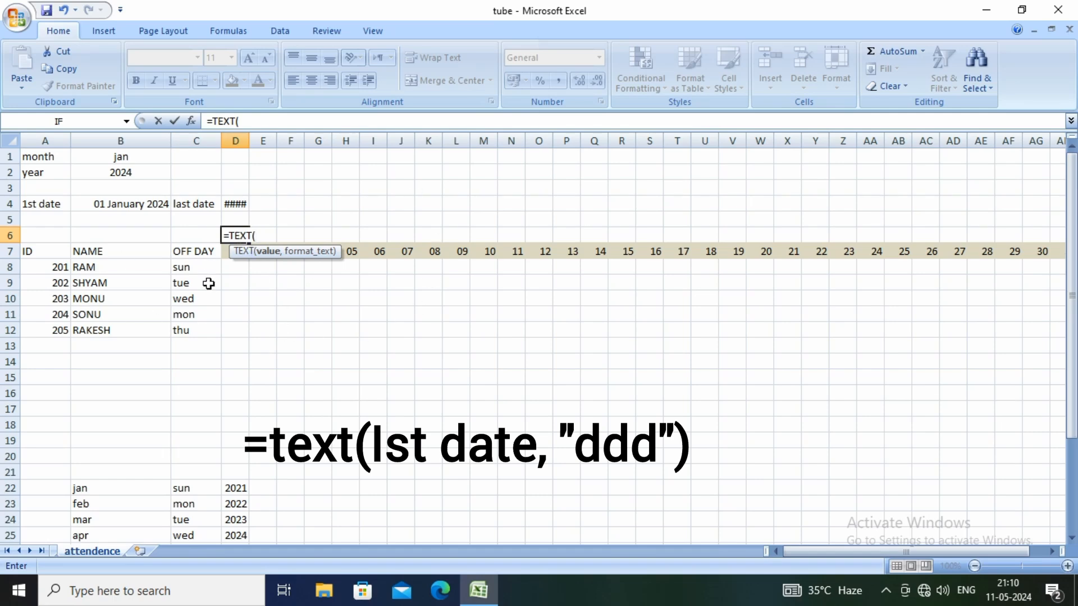
left_click(227, 255)
type(",\"")
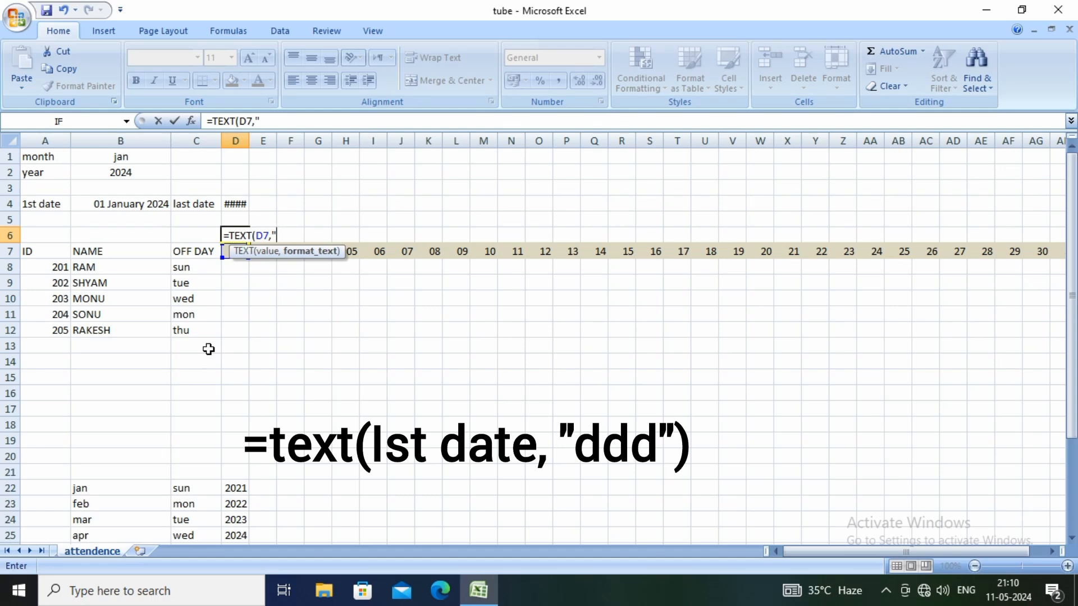
type("DDD")
type(")")
key("Return")
key("Return")
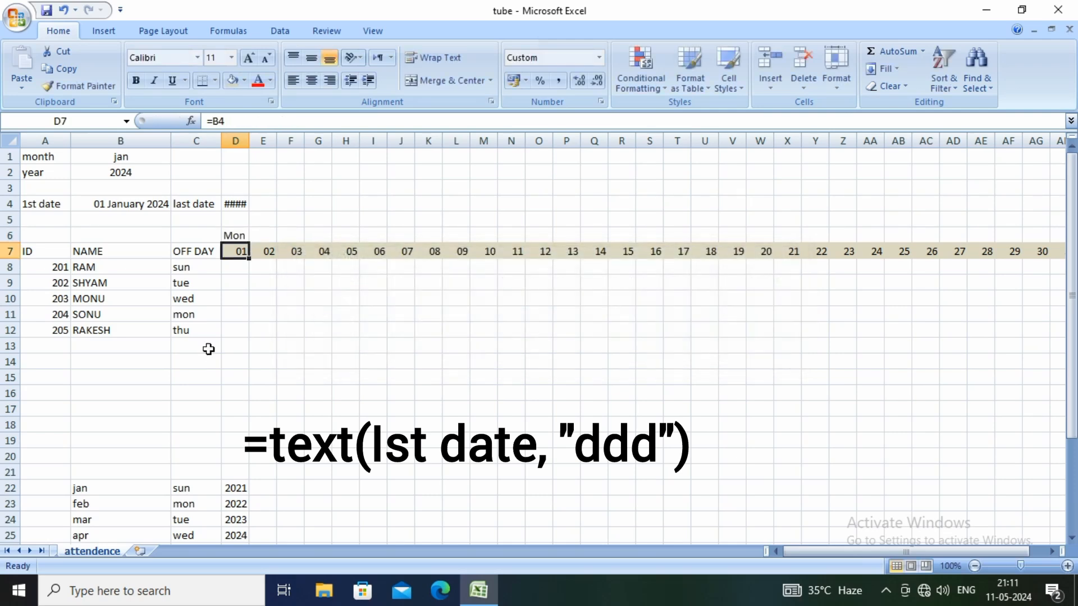
Extend the weekday formula from D6 through AH6 and shade the range with a light blue fill
left_click(239, 236)
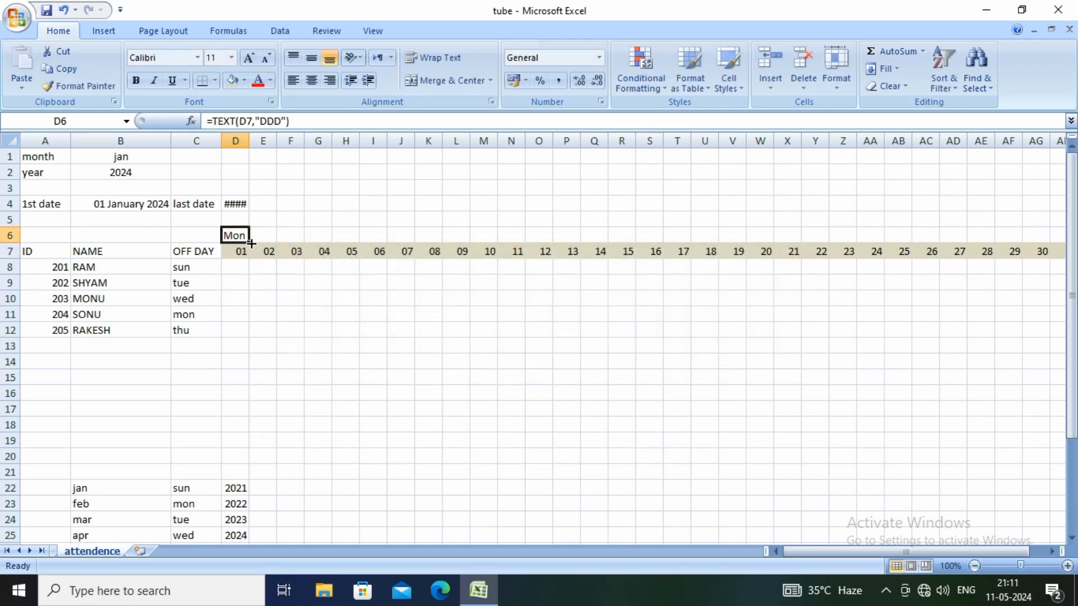
left_click_drag(251, 243, 926, 242)
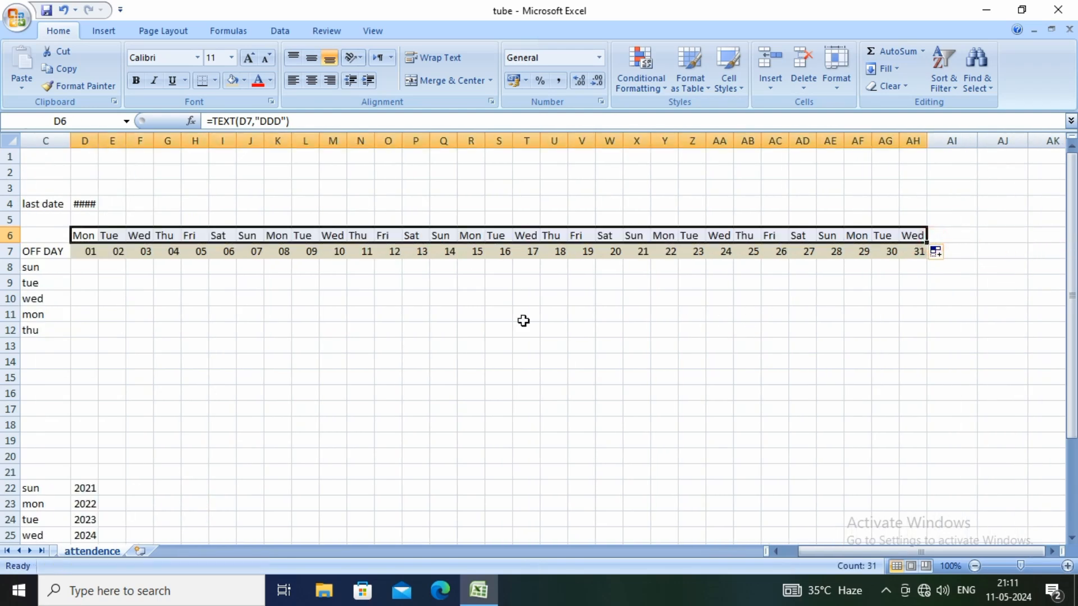
left_click(246, 82)
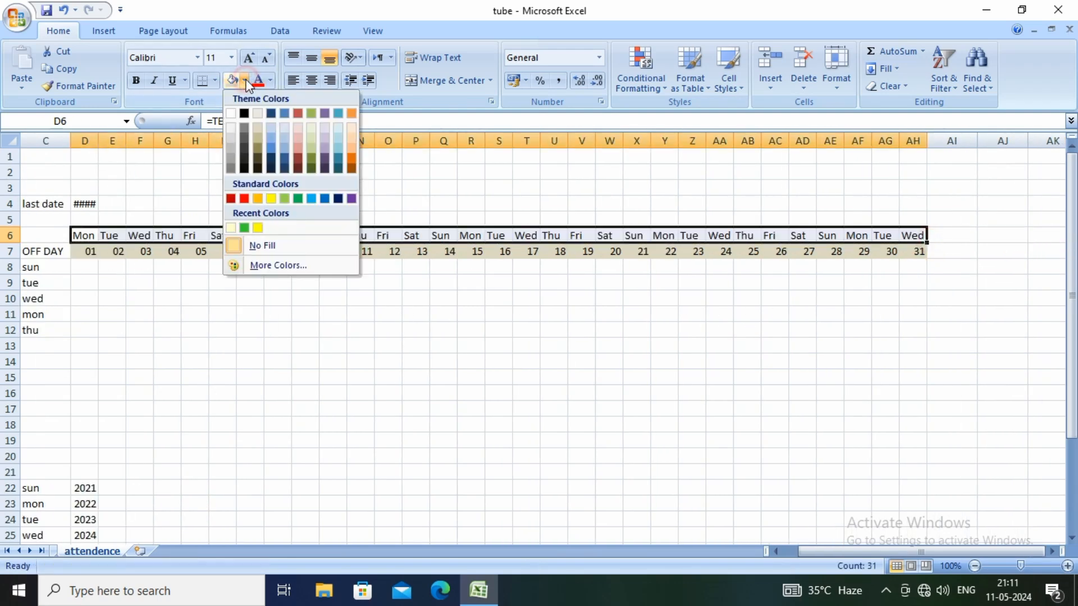
left_click(271, 128)
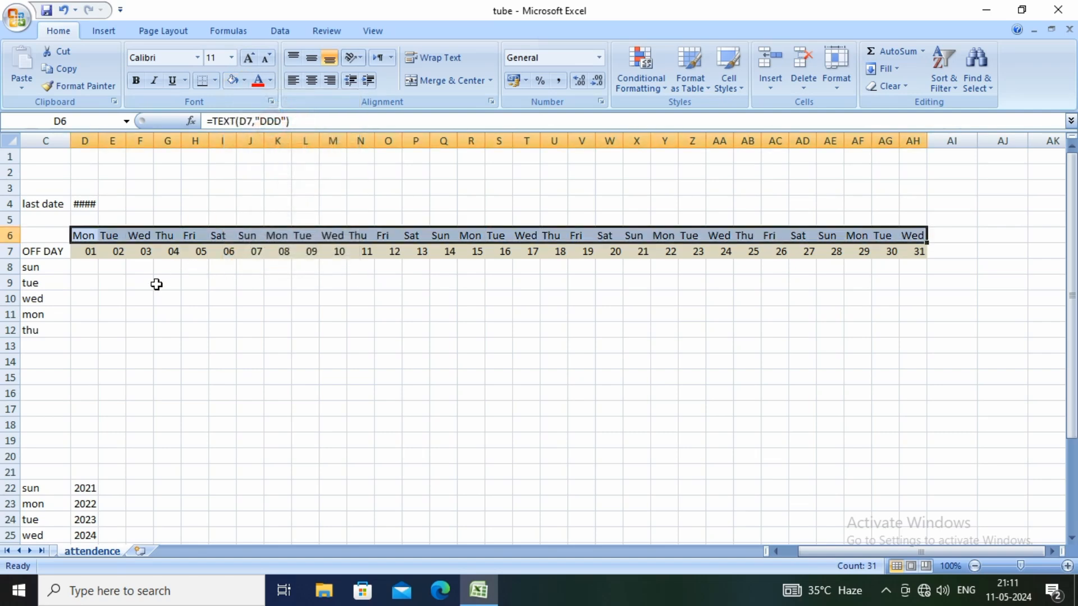
left_click(156, 284)
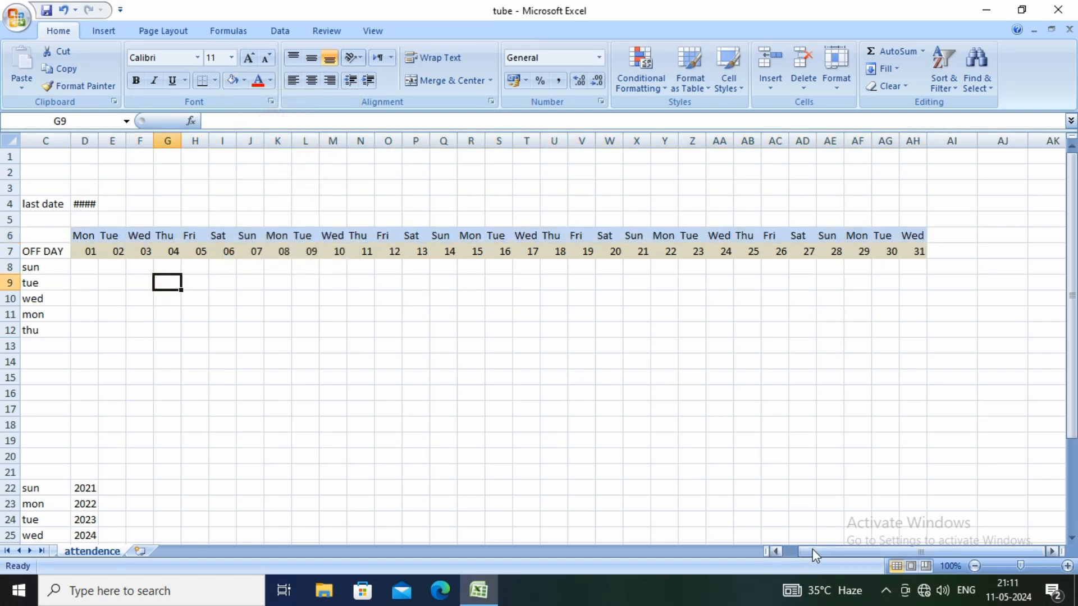
left_click_drag(810, 550, 794, 550)
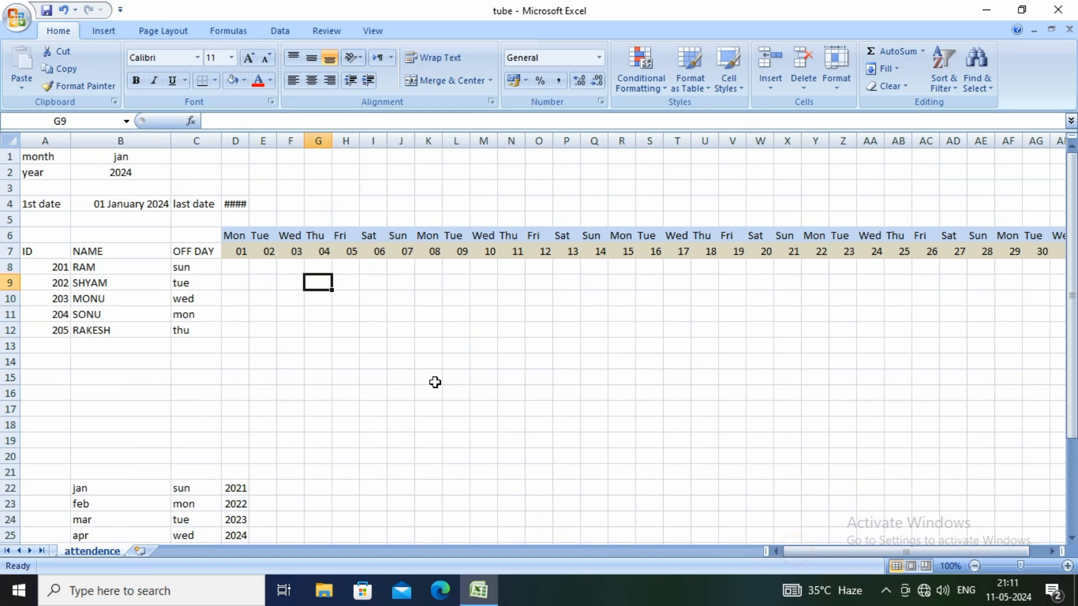
Create a formula-based conditional formatting rule for D8 with the condition =$C$8=$D$6
left_click(232, 267)
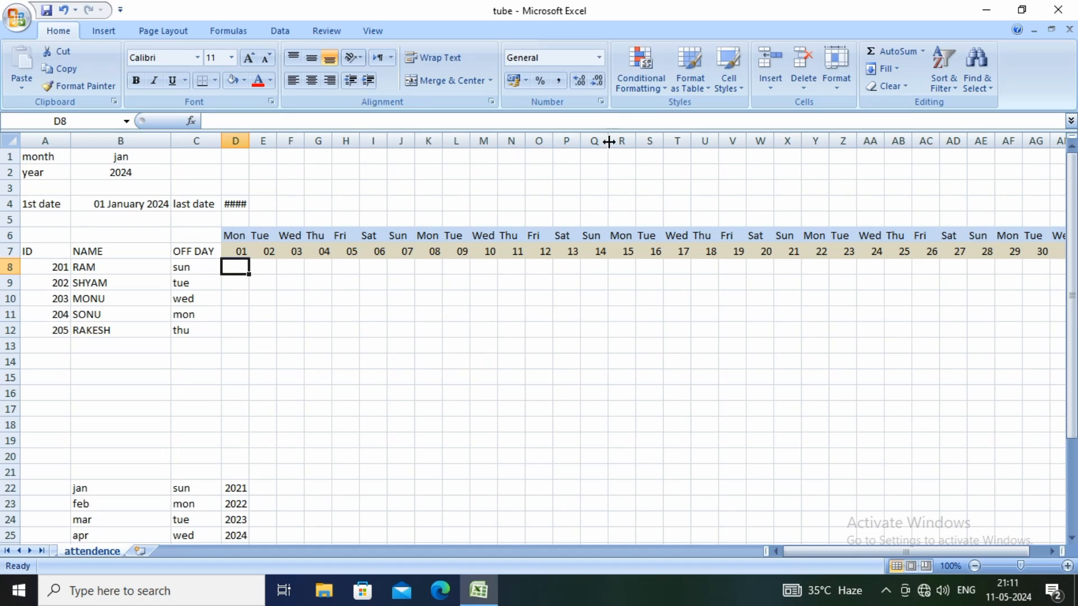
left_click(658, 88)
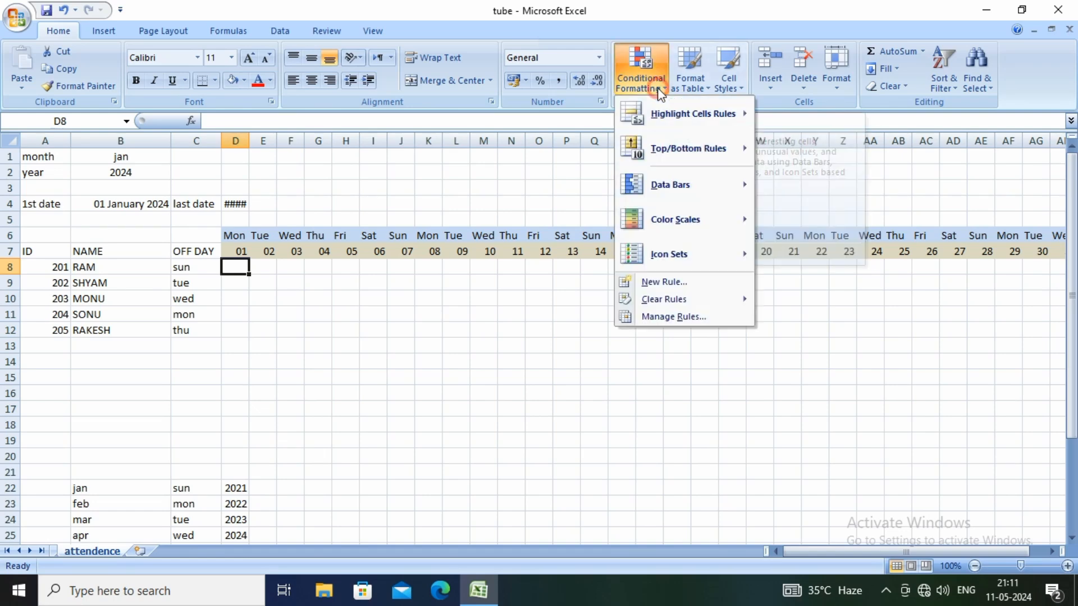
left_click(667, 282)
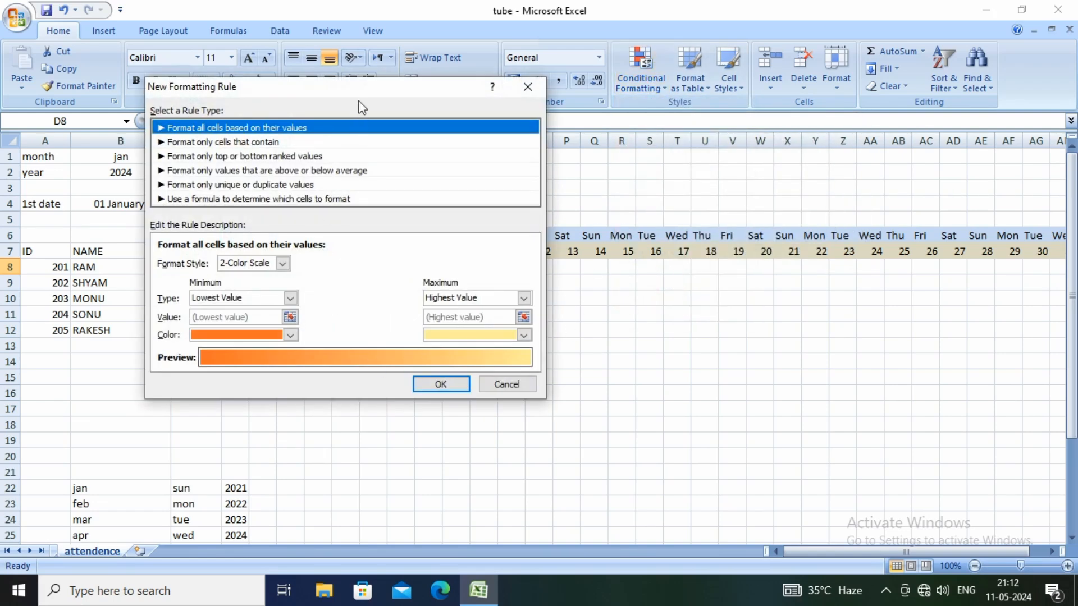
left_click_drag(359, 86, 521, 91)
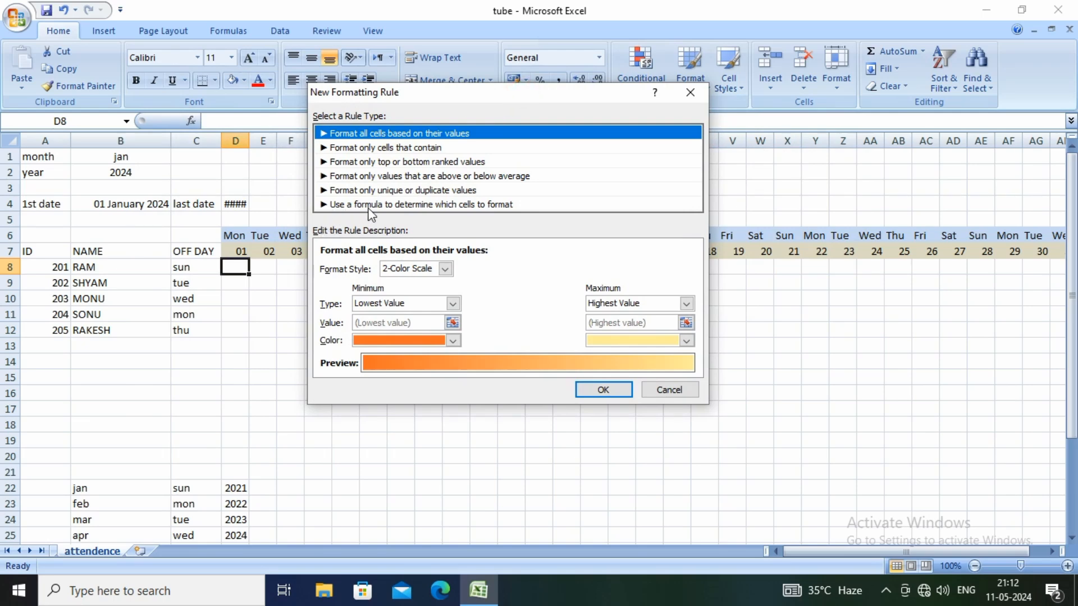
left_click(402, 206)
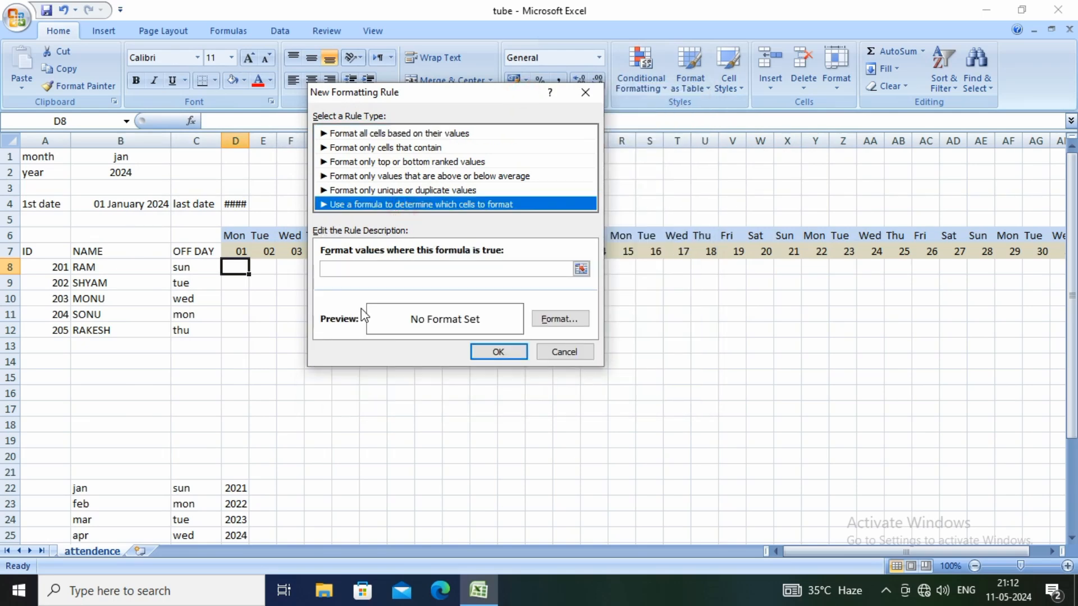
left_click(340, 270)
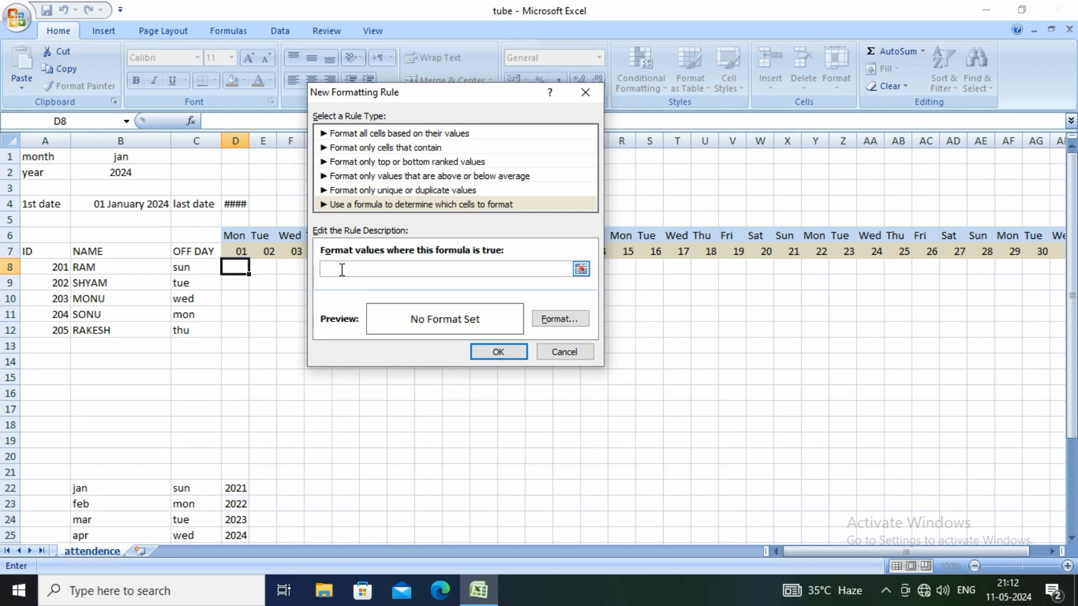
left_click(180, 271)
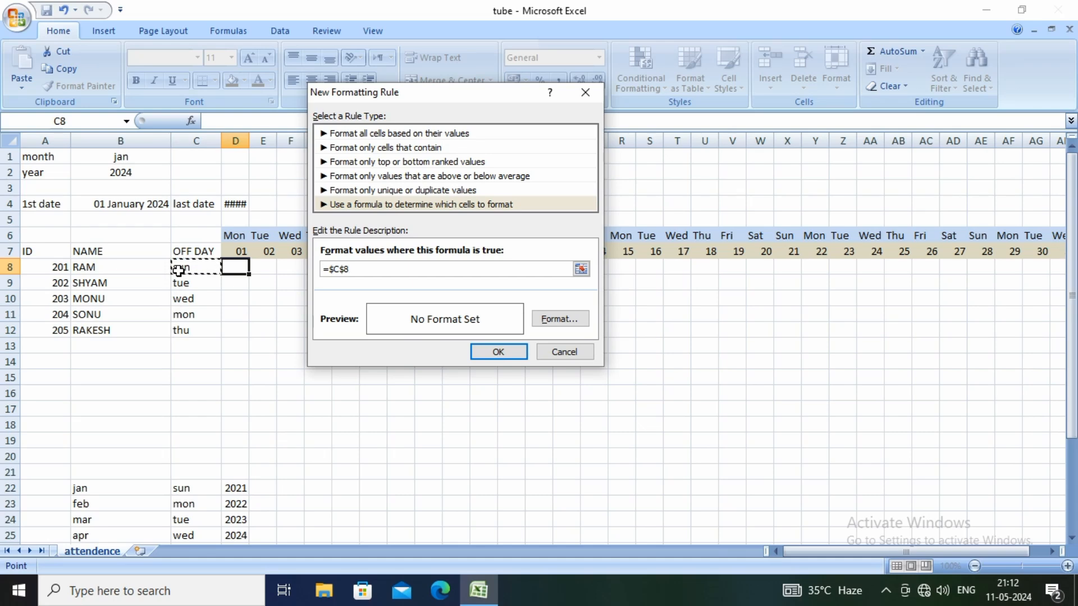
type("=")
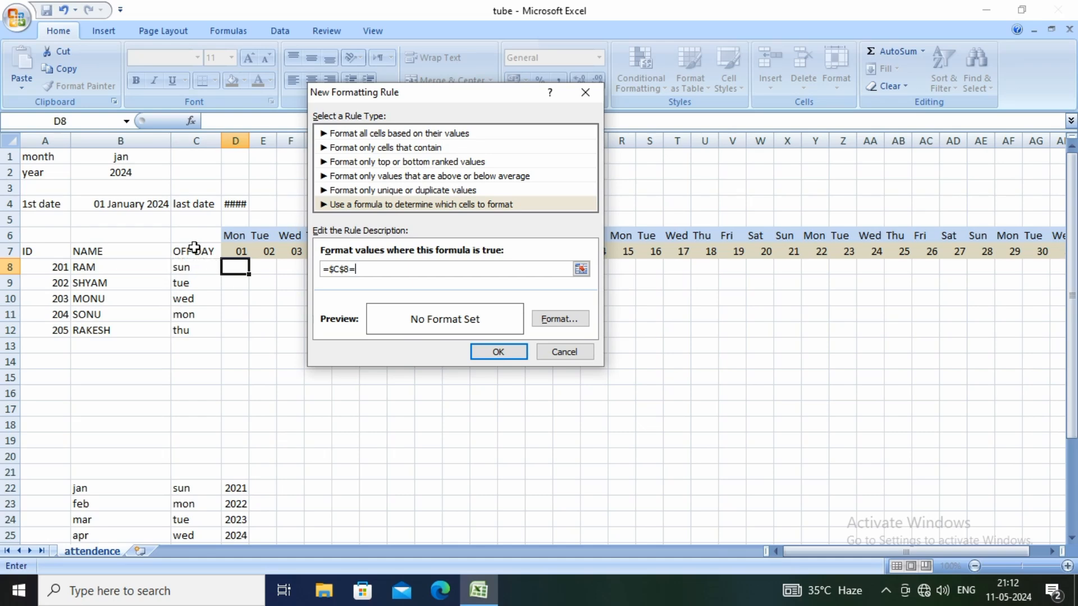
left_click(229, 238)
Set the rule's format to a solid red cell fill
left_click(559, 324)
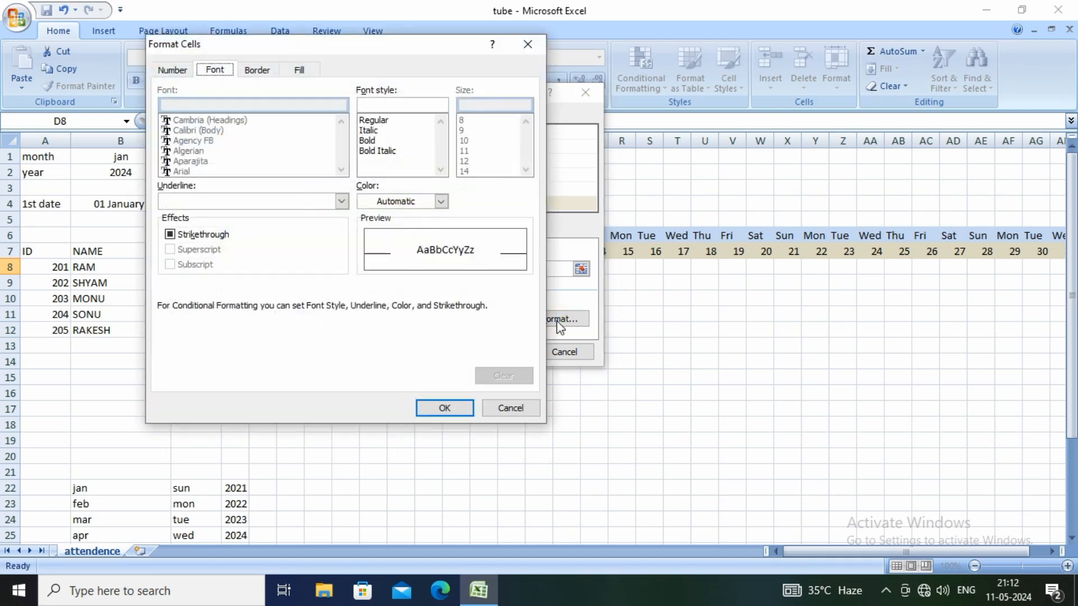
left_click(299, 70)
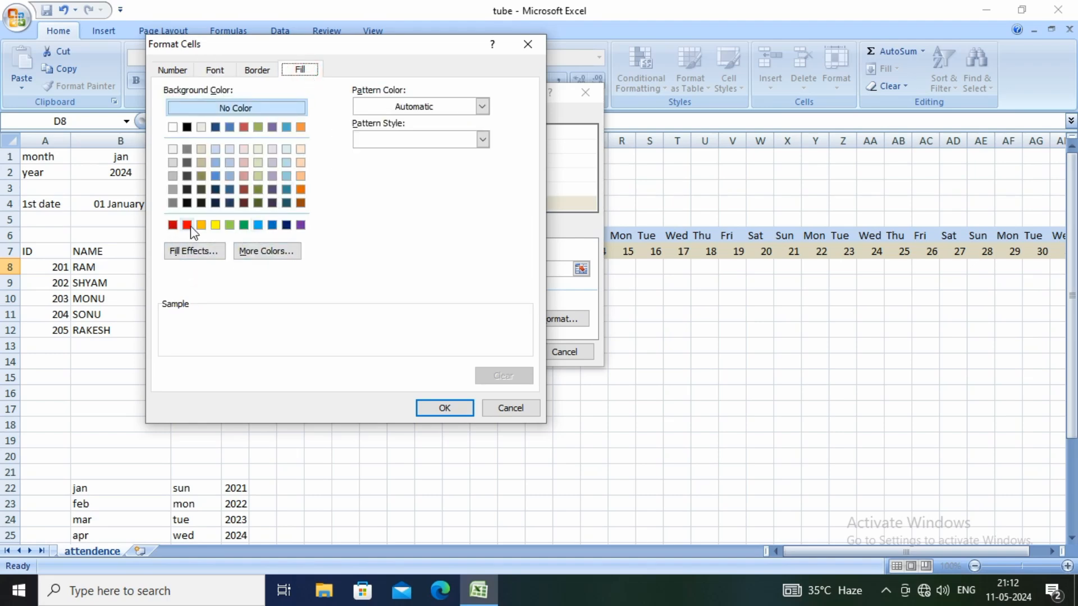
left_click(300, 190)
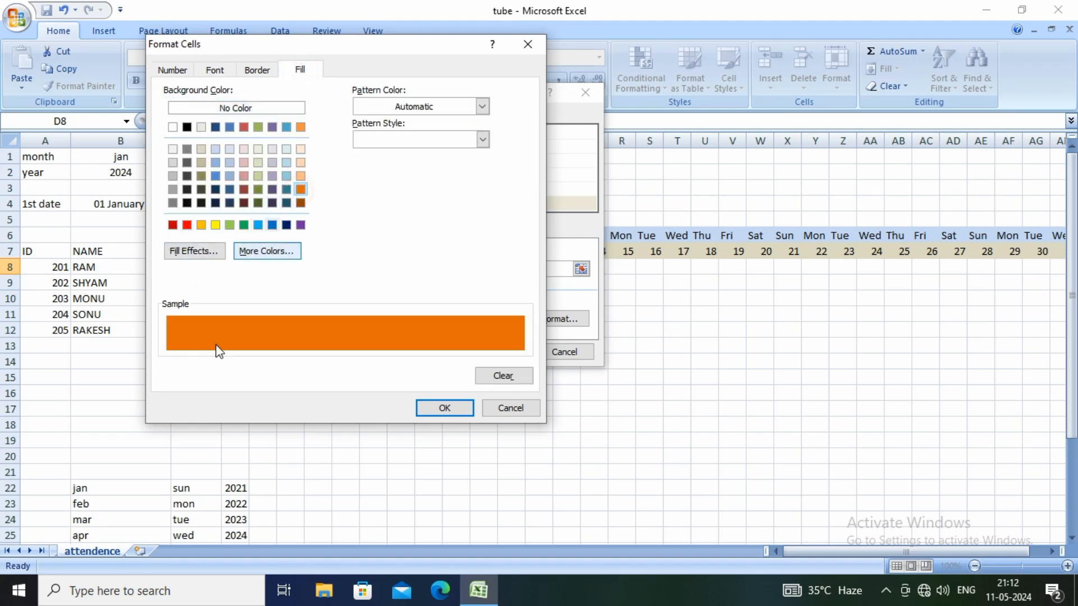
left_click(187, 226)
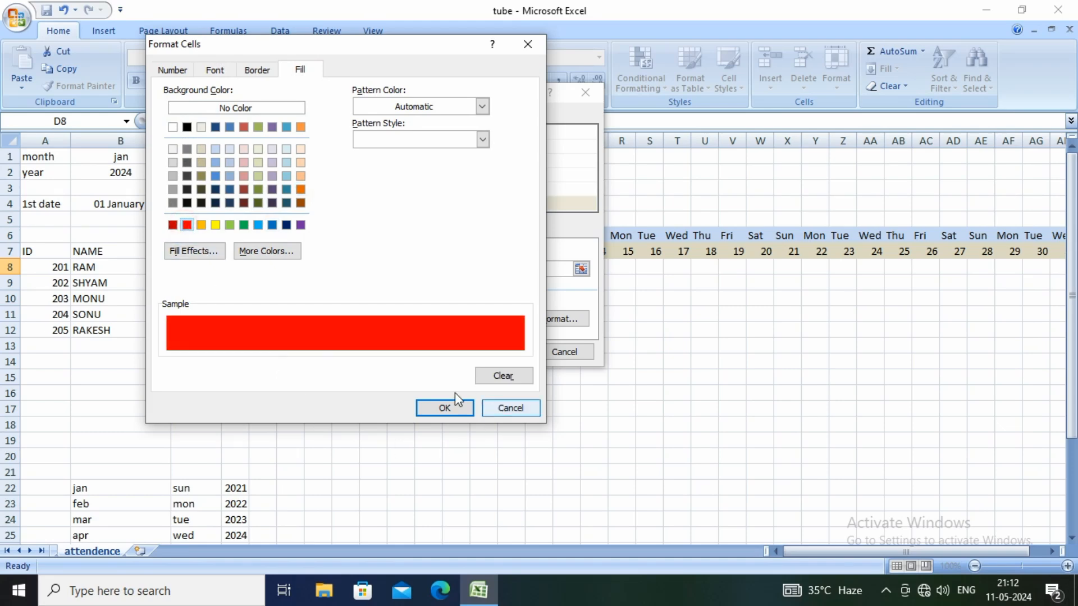
left_click(178, 70)
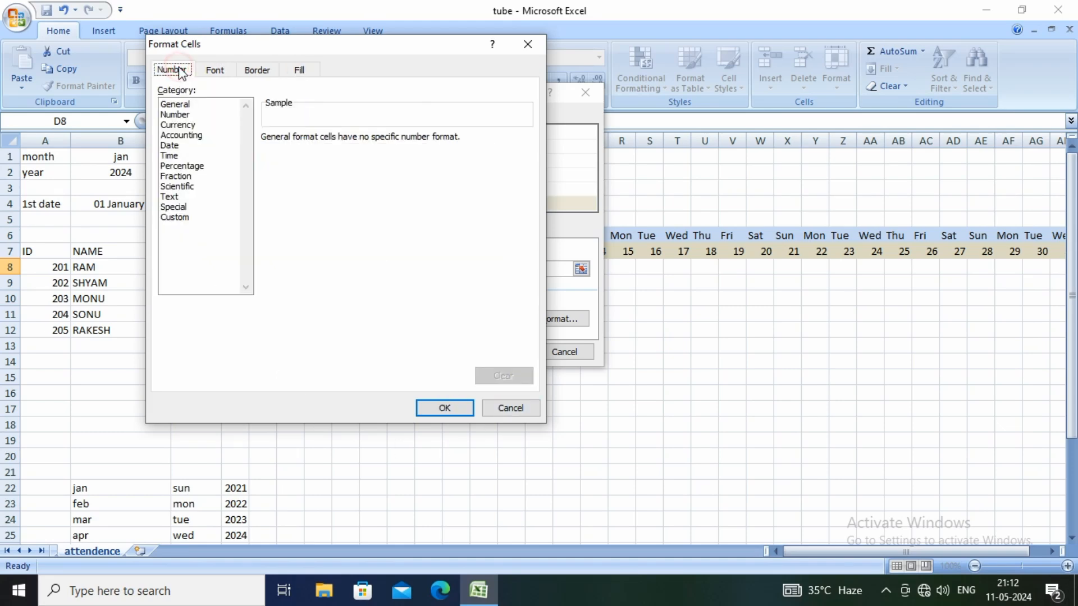
left_click(300, 70)
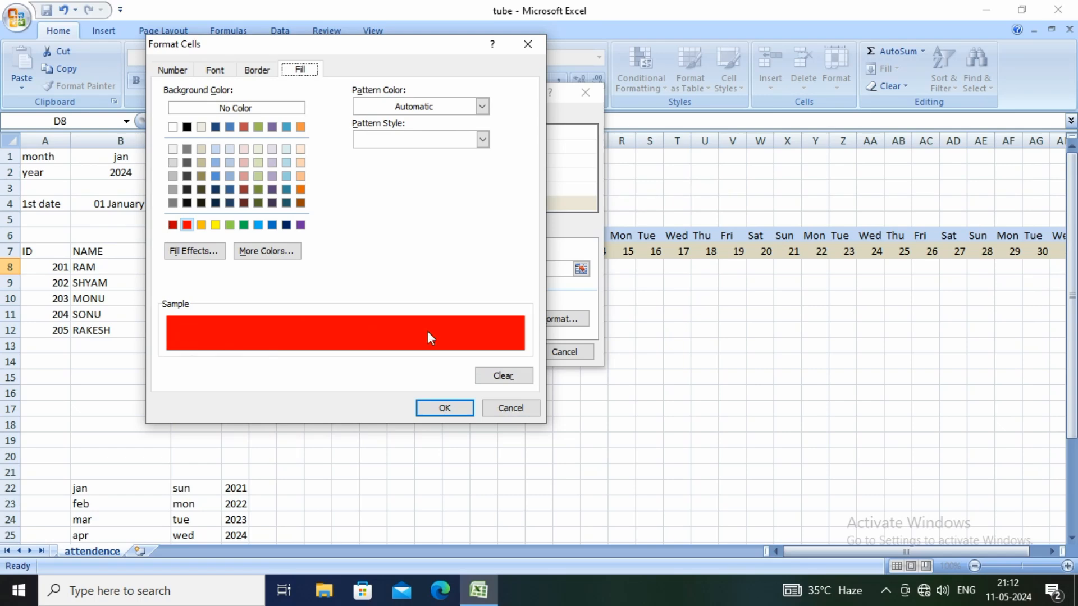
left_click(444, 408)
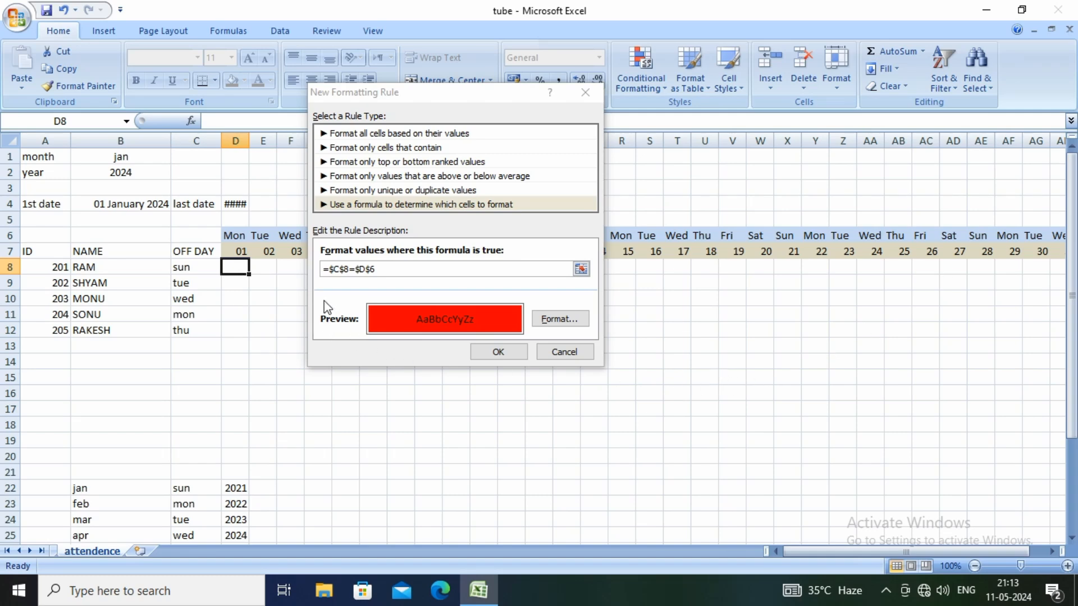
Make the row of C8 and the column of D6 relative in the rule's formula and apply the rule
left_click(341, 270)
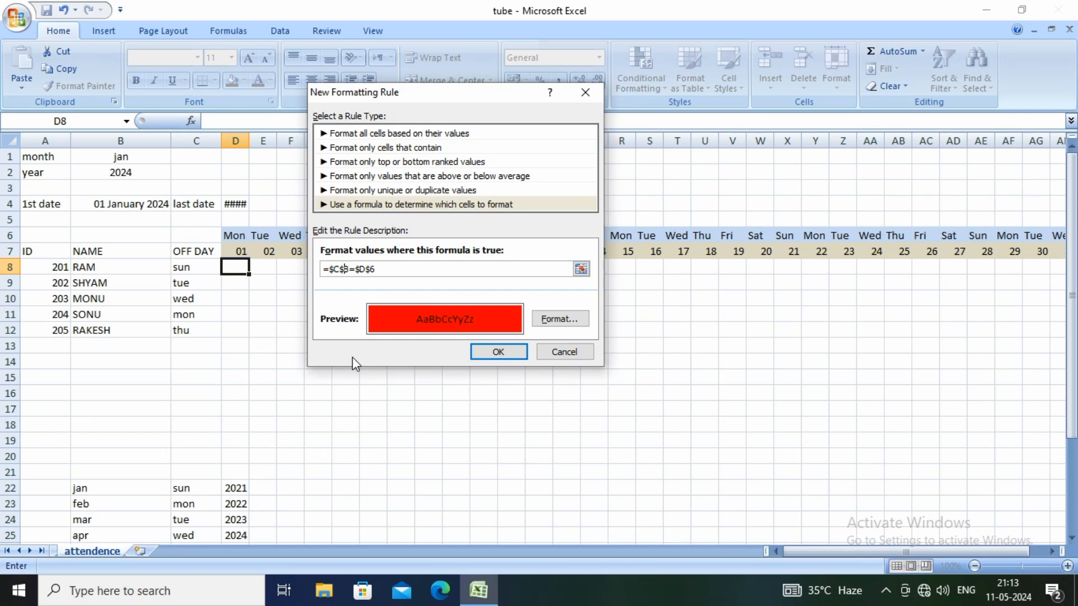
key("BackSpace")
key("Delete")
left_click(505, 354)
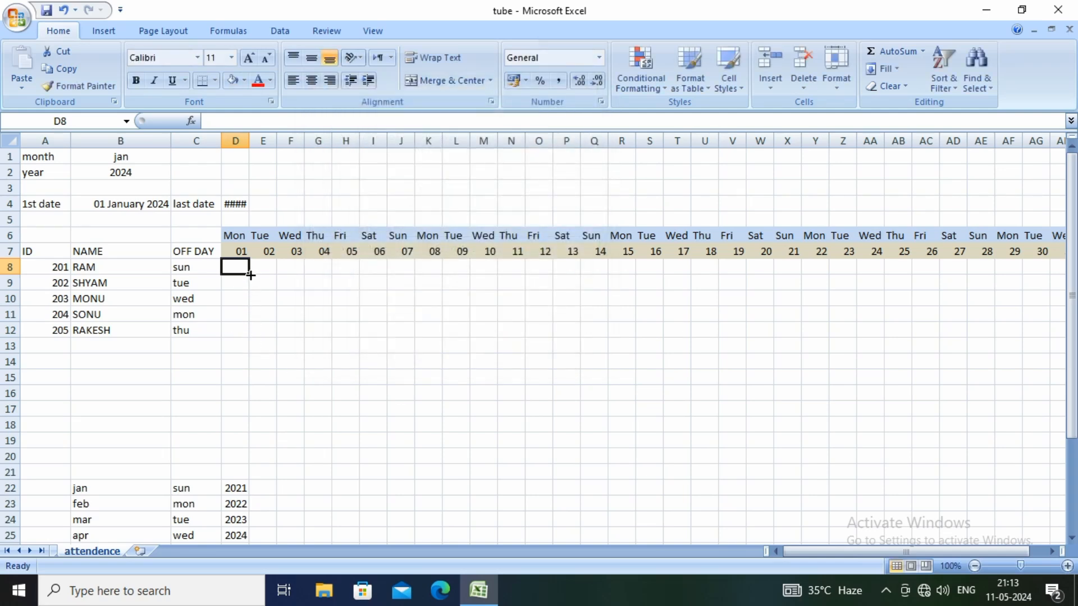
Extend the conditional formatting from D8 across to AH8 and down through row 12
left_click_drag(250, 275, 926, 274)
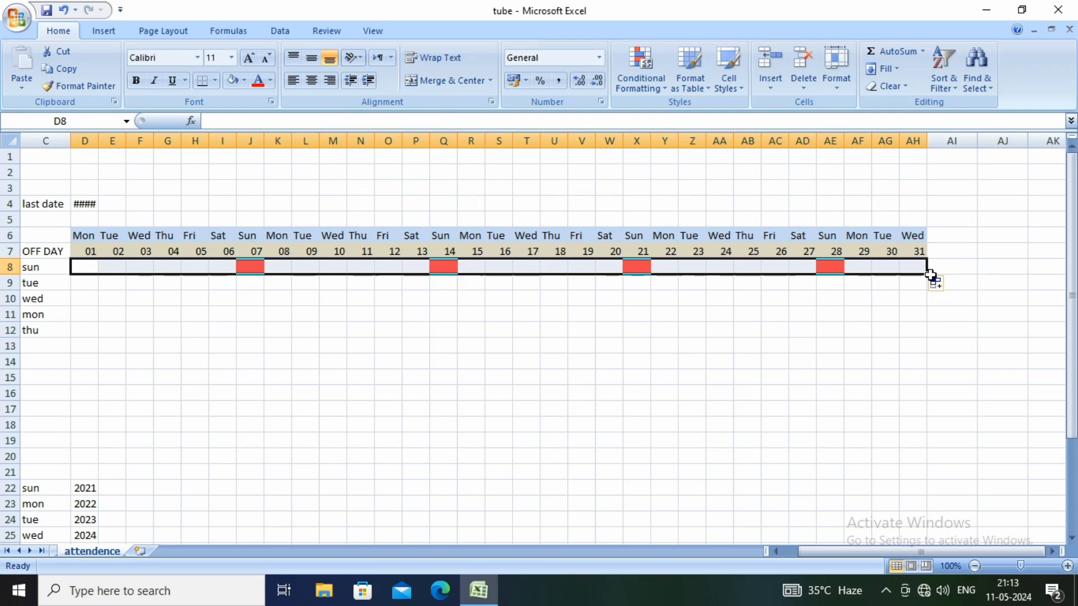
left_click_drag(926, 275, 923, 335)
left_click(302, 412)
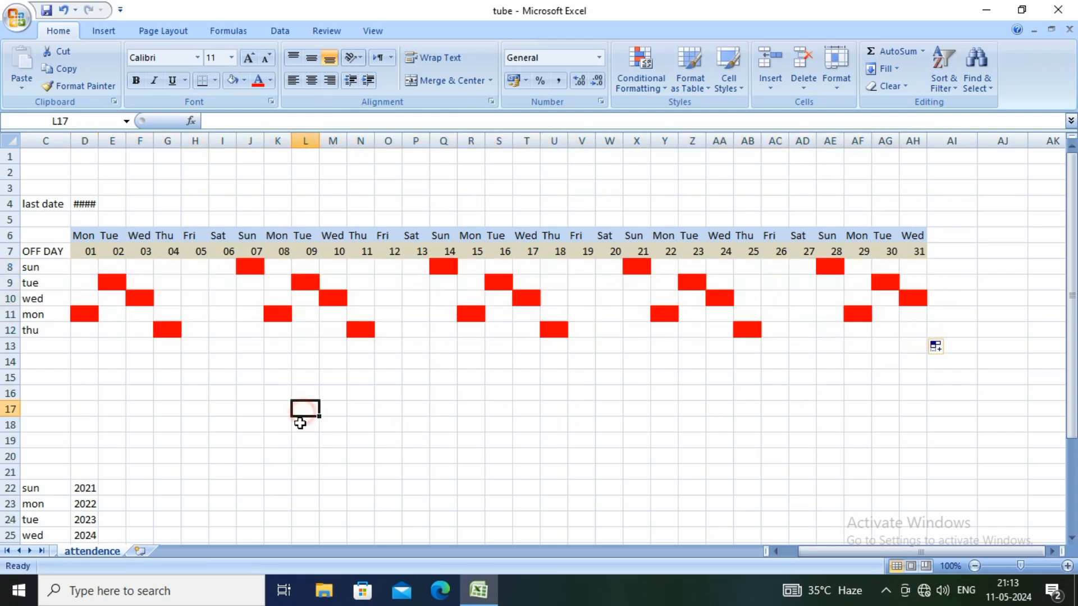
Set the first employee's off day in C8 to mon
left_click_drag(815, 554, 800, 553)
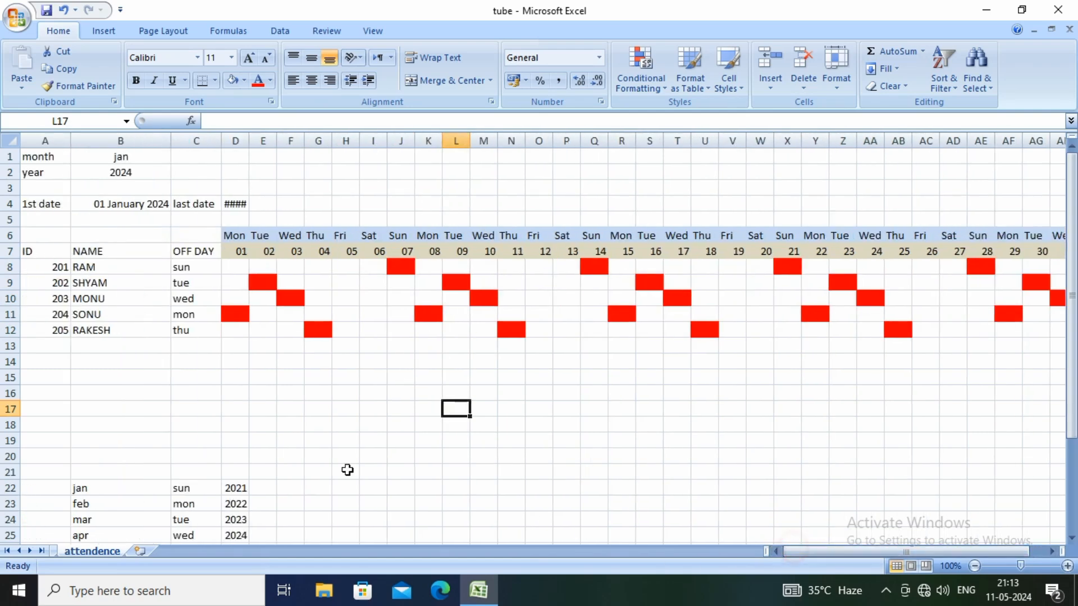
left_click(197, 268)
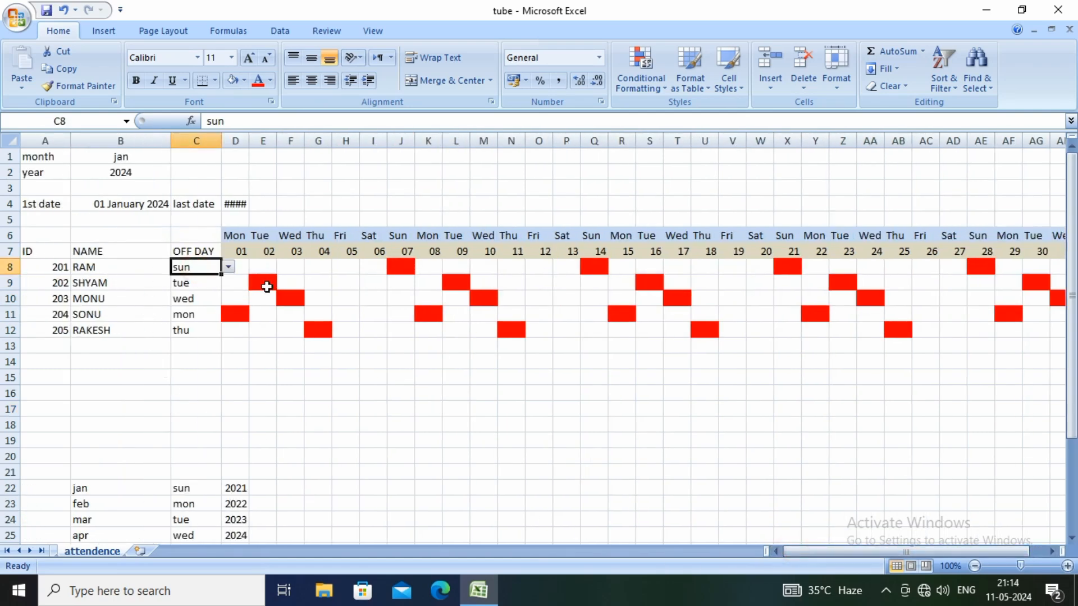
left_click(229, 268)
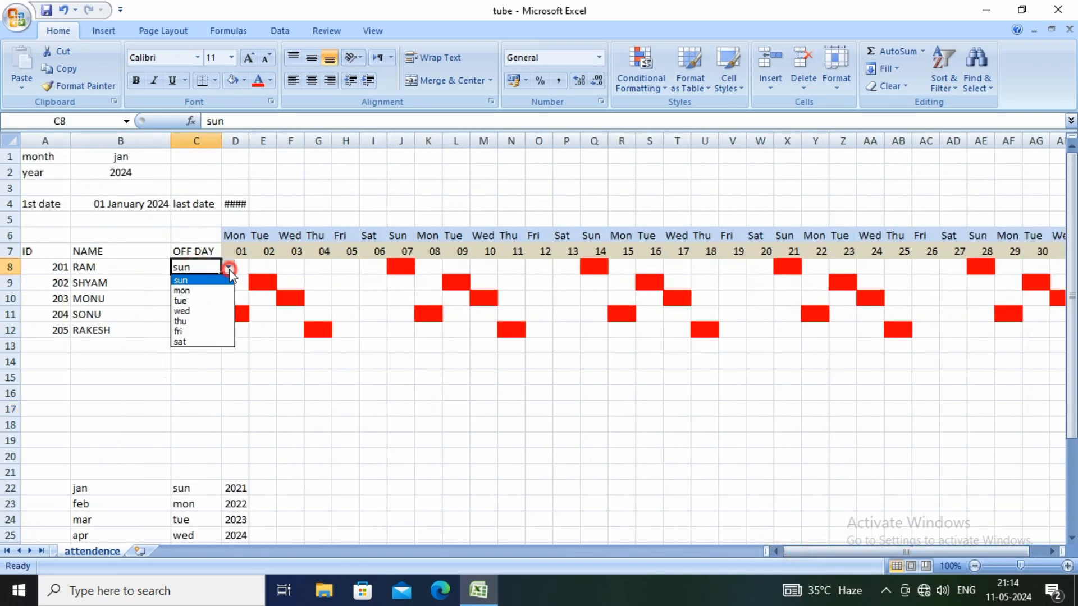
left_click(199, 291)
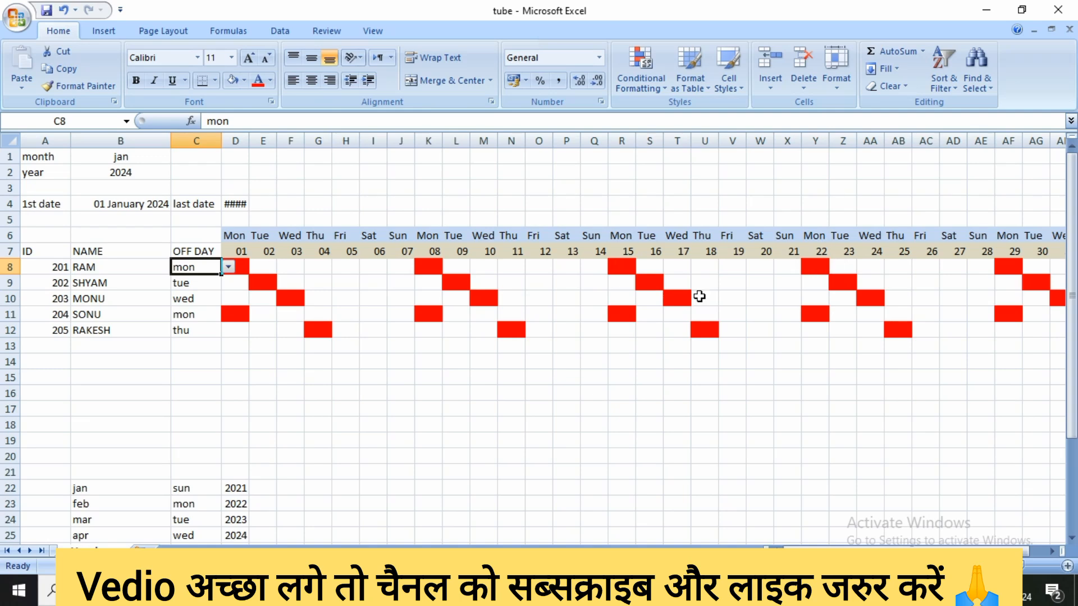
left_click(241, 341)
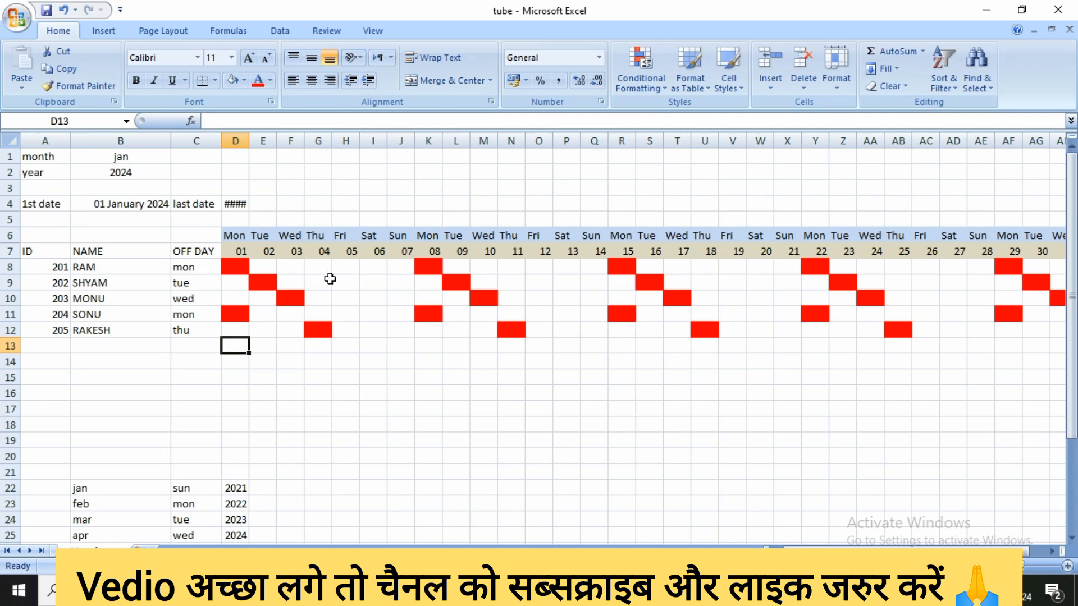
Apply all borders to the weekday, date and attendance grid D6:AH12
left_click_drag(230, 237, 919, 334)
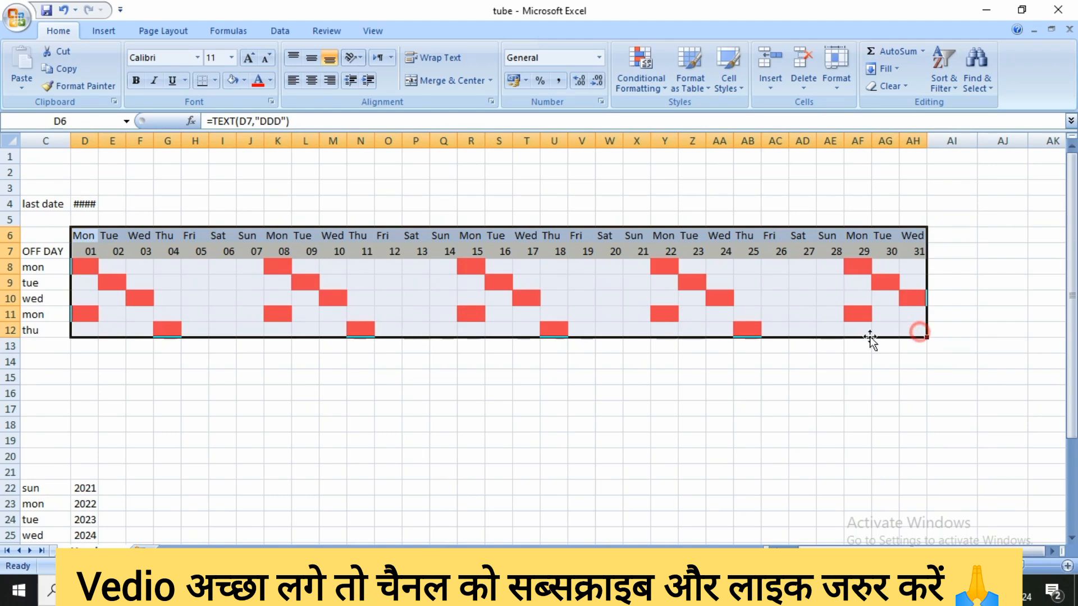
left_click(216, 79)
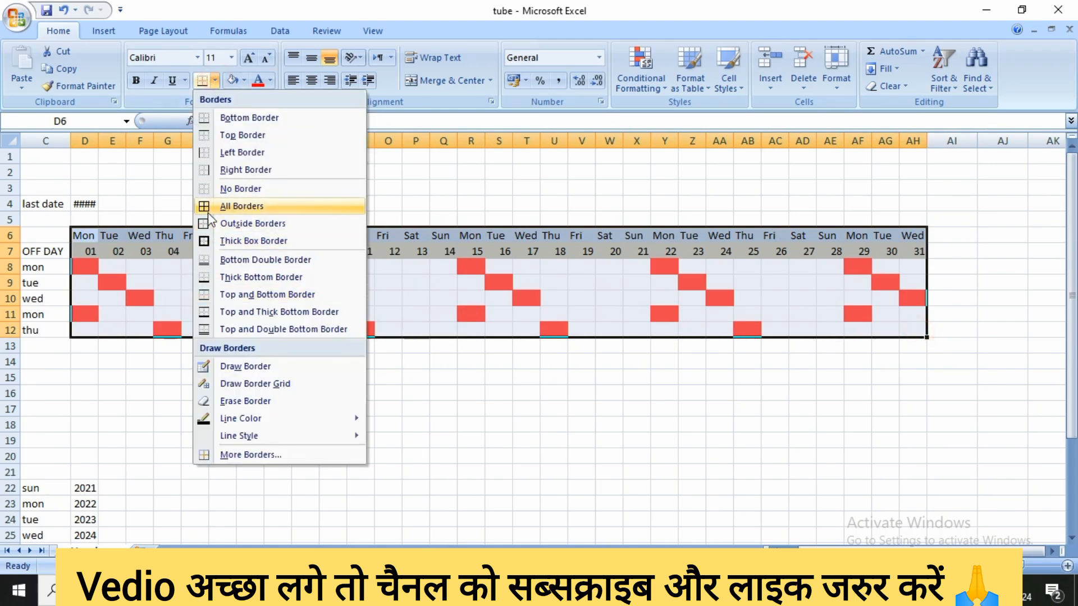
left_click(237, 209)
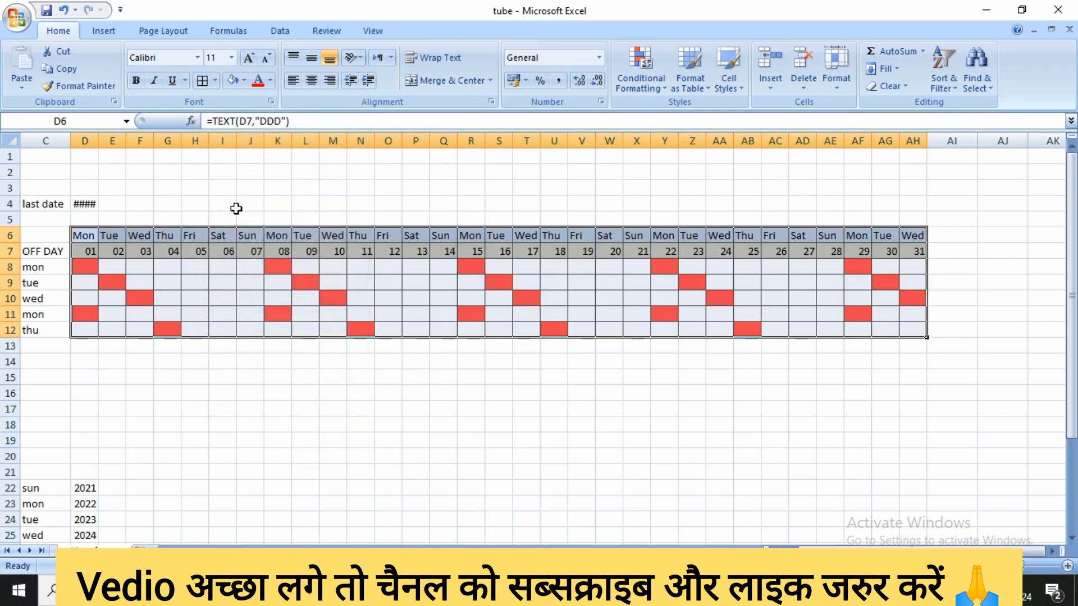
left_click(220, 375)
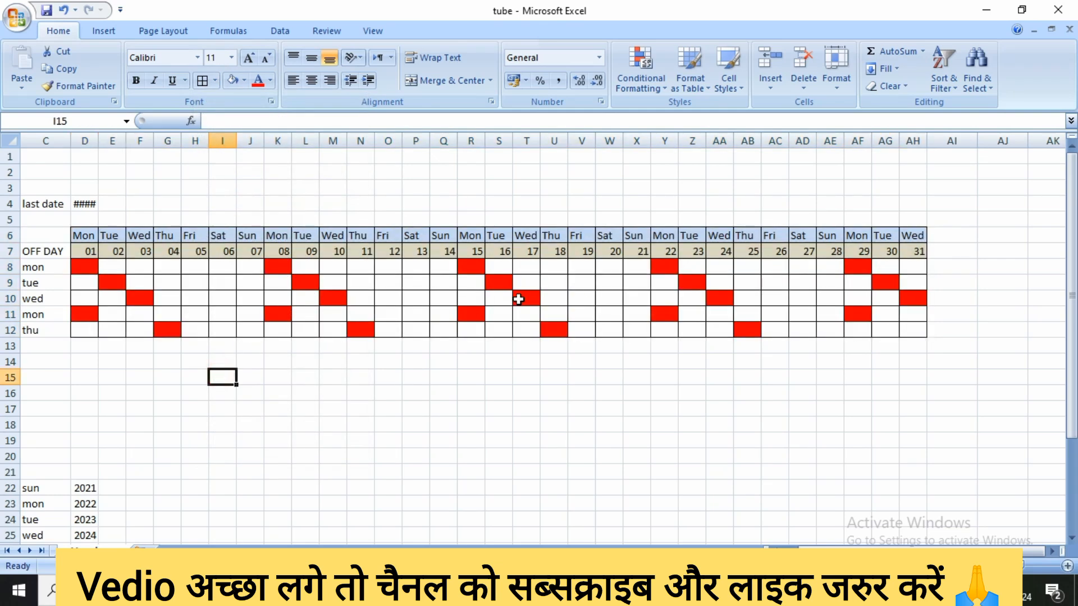
left_click_drag(814, 552, 796, 551)
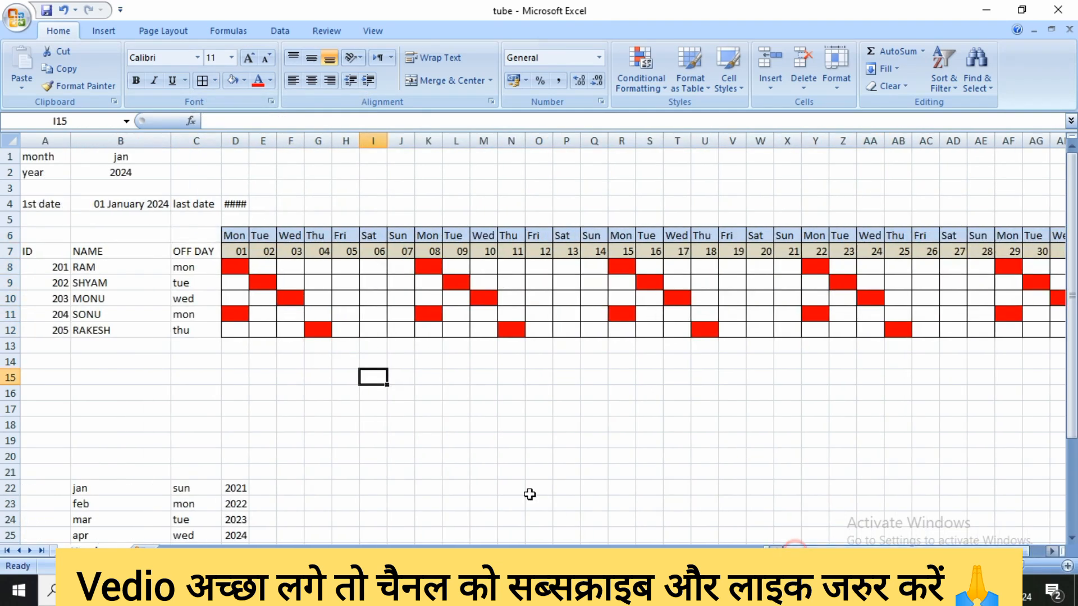
left_click(270, 267)
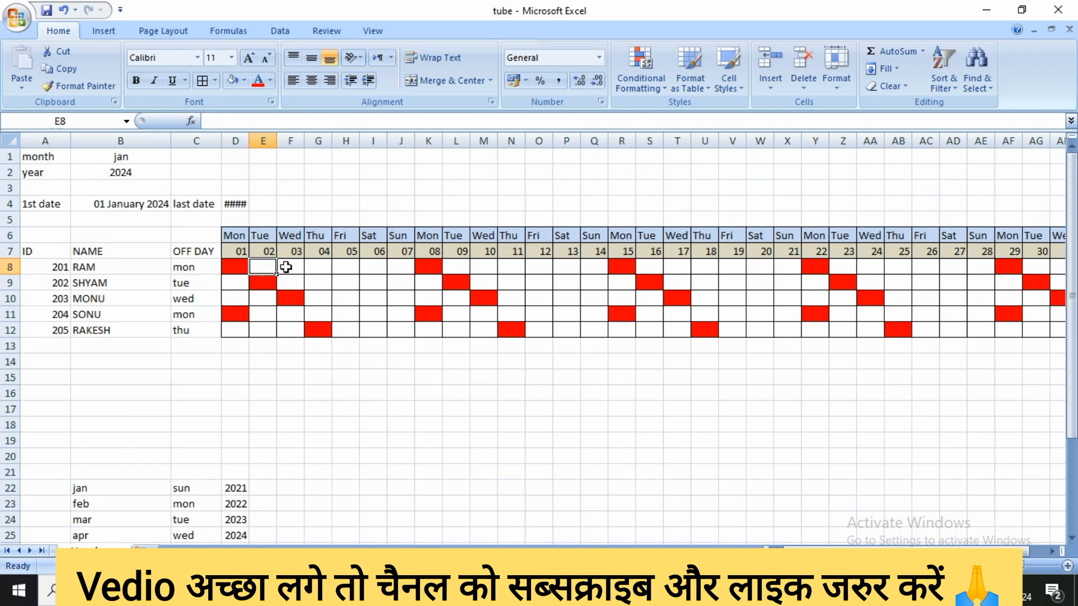
left_click(290, 267)
left_click(315, 267)
left_click(228, 267)
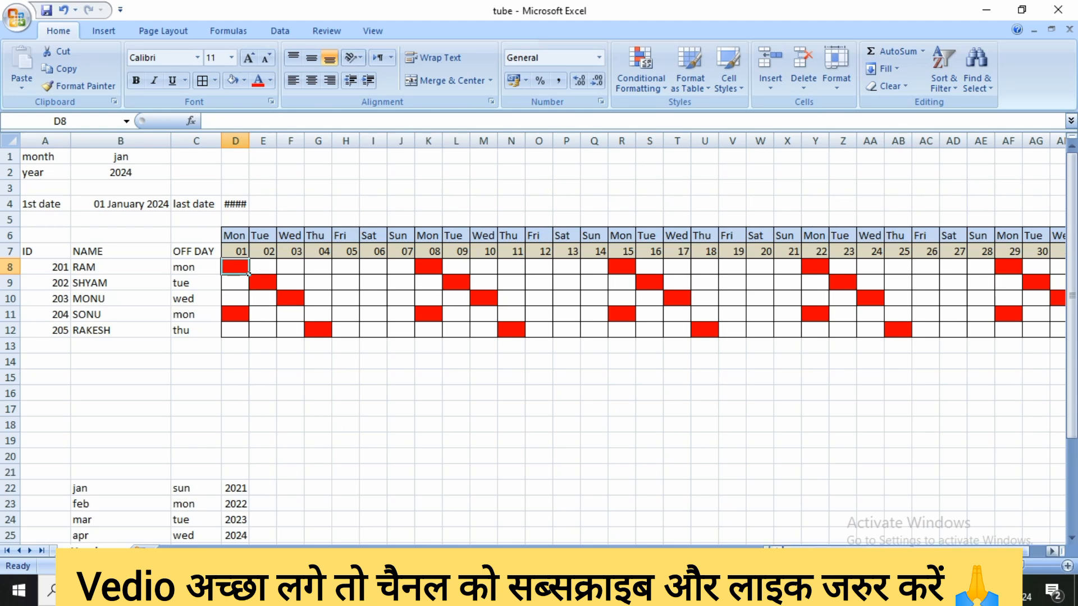
Select cell AI6, just past the last weekday heading of the attendance grid
left_click_drag(778, 549, 826, 546)
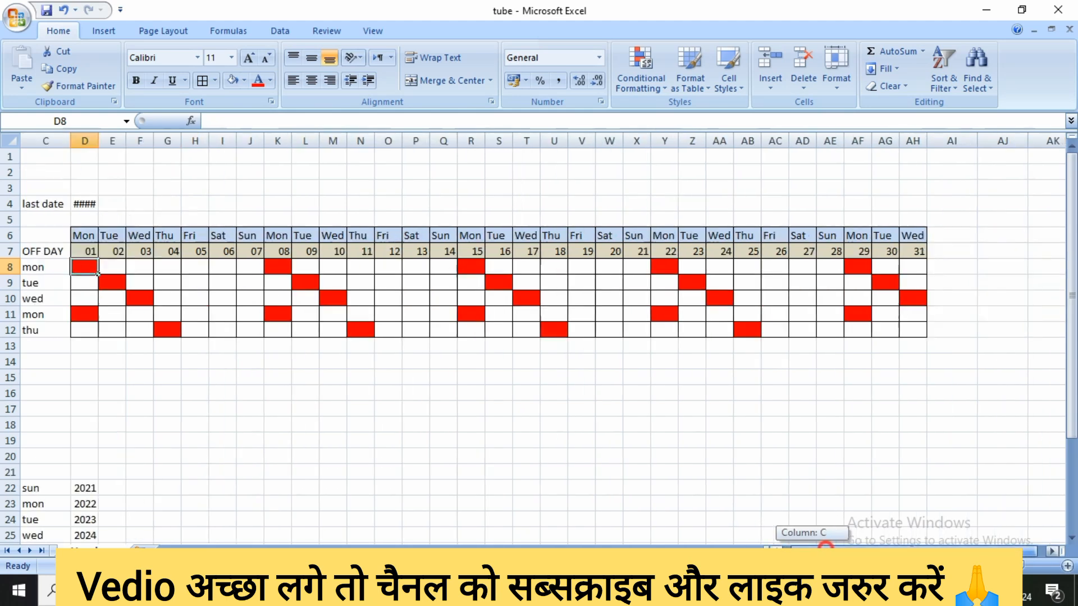
left_click(1051, 552)
left_click_drag(1052, 551, 1051, 552)
left_click(622, 235)
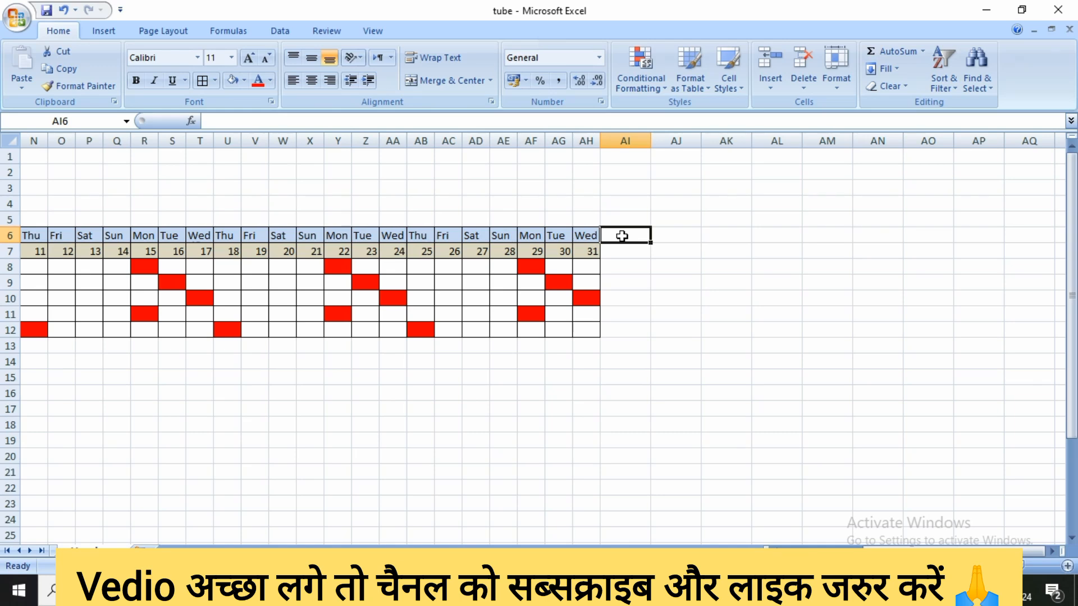
Merge and center cells AI6:AI7 beside the last weekday and date headings
left_click_drag(622, 236, 620, 247)
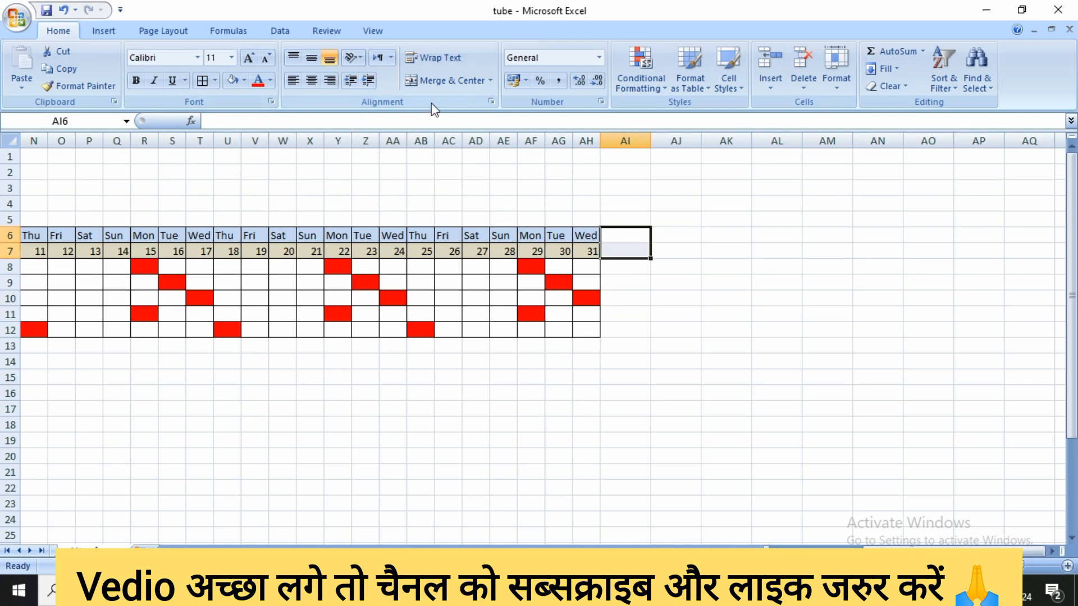
left_click(450, 82)
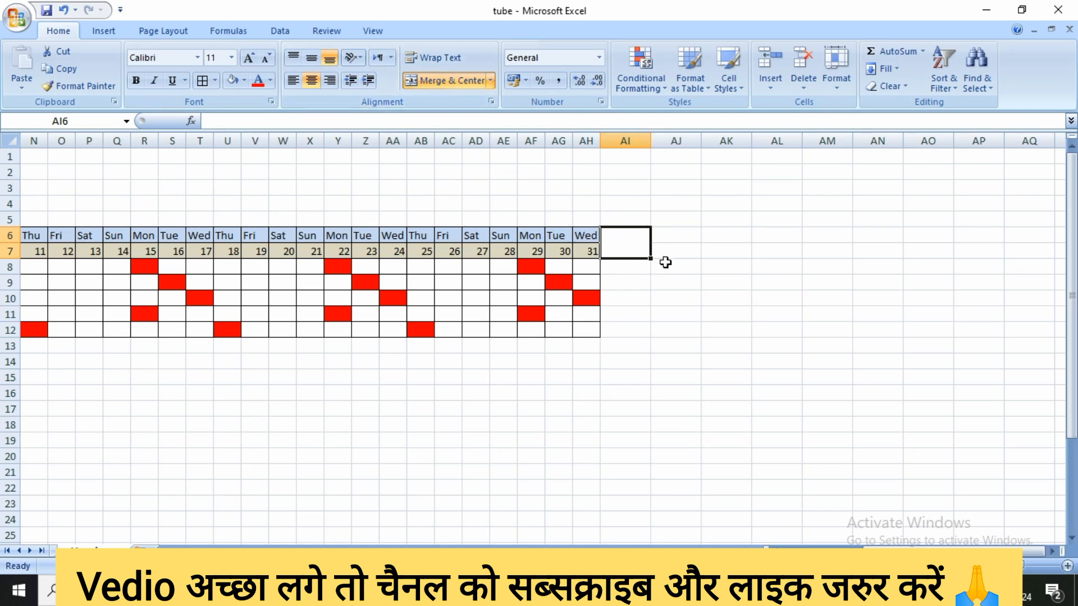
left_click(633, 273)
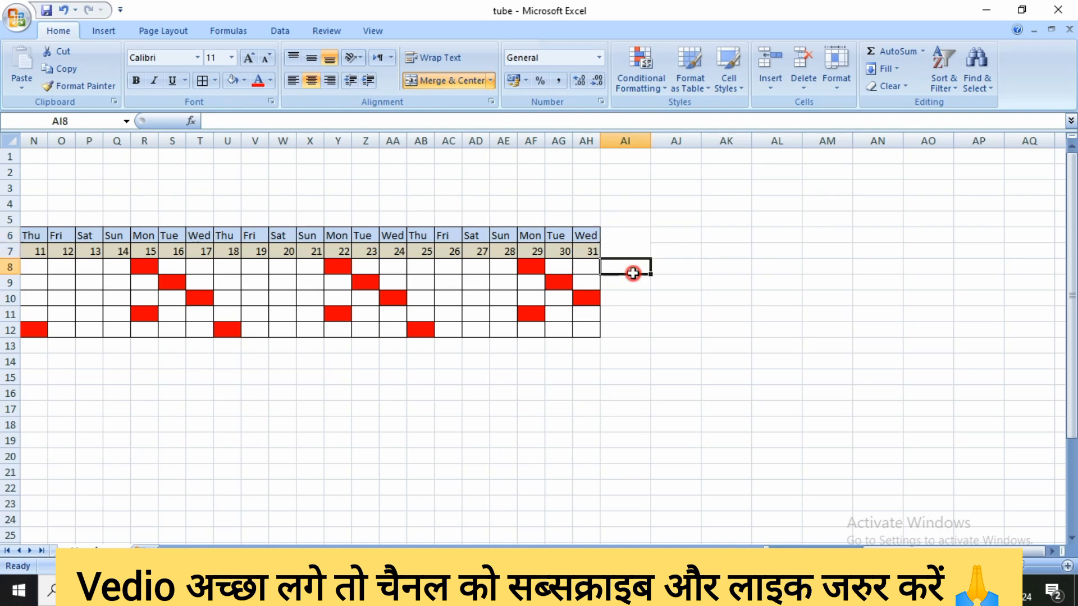
Copy the merged cell formatting of AI6:AI7 across the heading rows to AJ6:AQ7 with Format Painter
left_click_drag(686, 235, 726, 247)
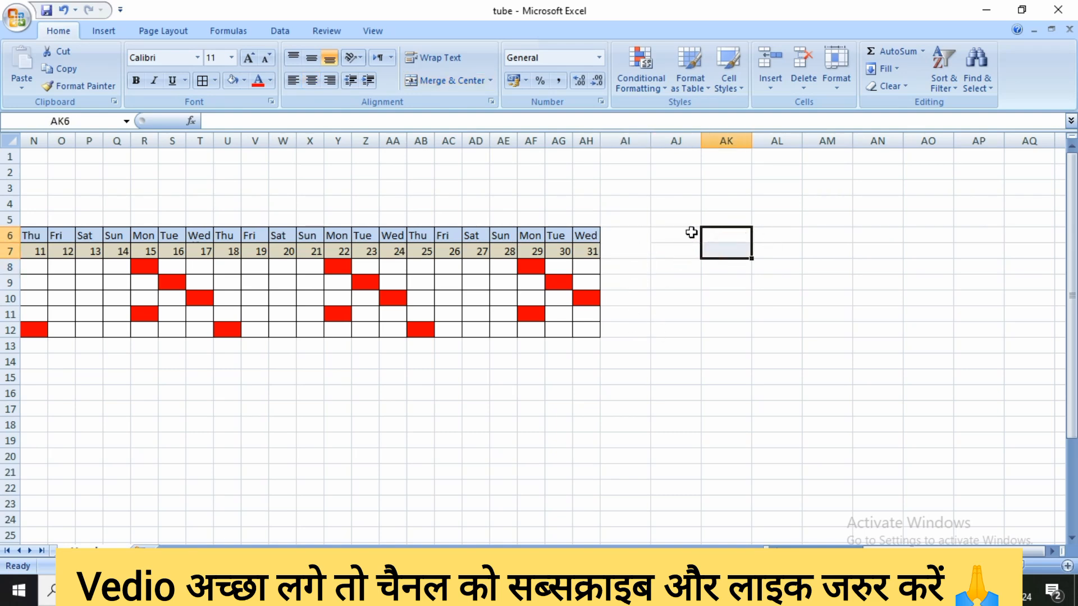
left_click(629, 239)
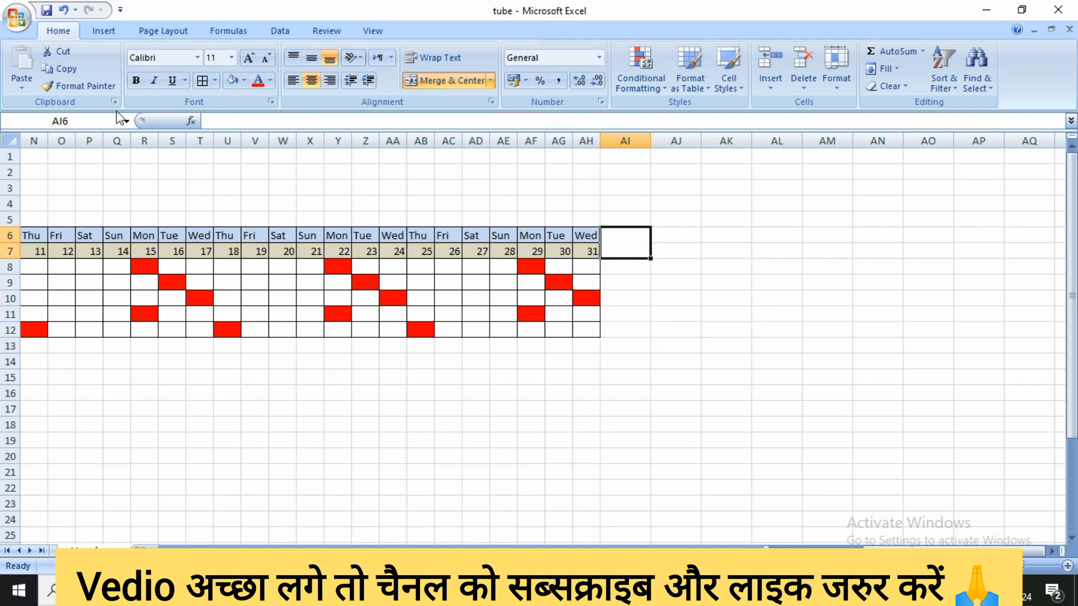
left_click(78, 86)
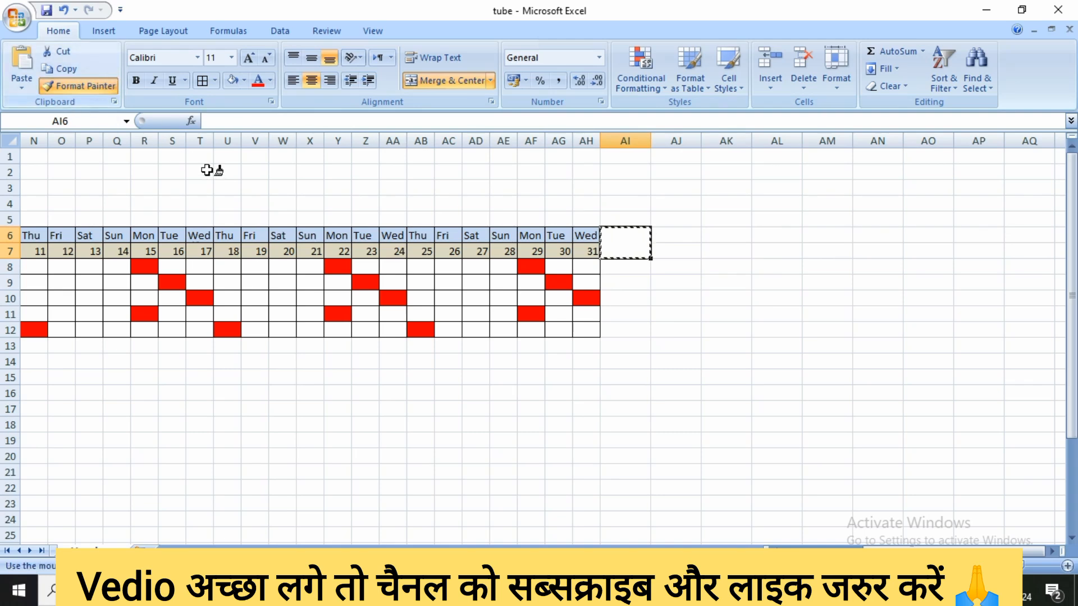
mouse_move(682, 233)
left_mouse_down()
mouse_move(679, 248)
mouse_move(1016, 251)
left_mouse_up()
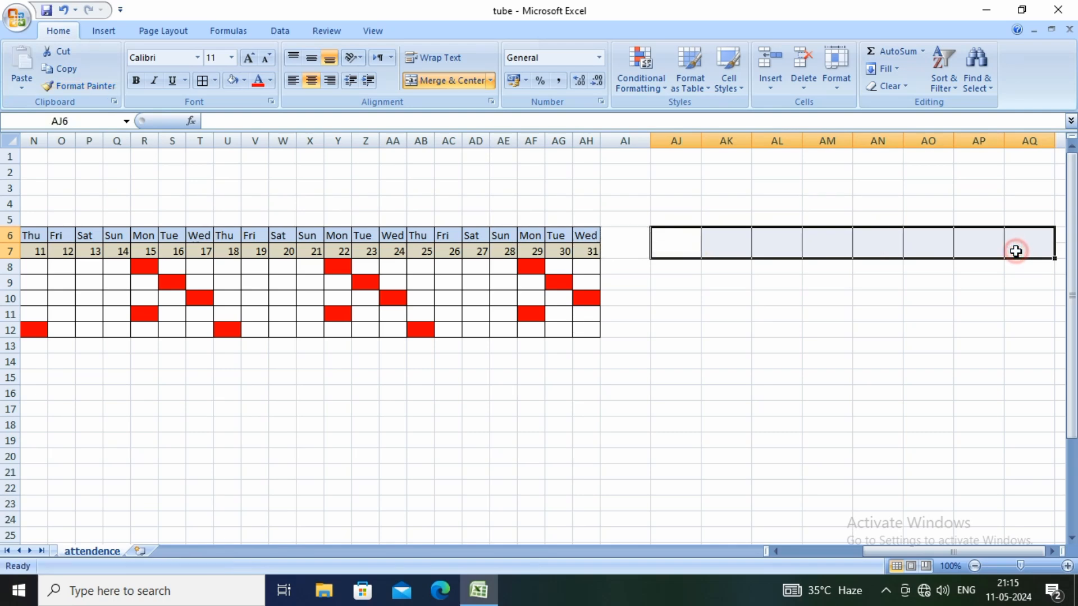
left_click(684, 326)
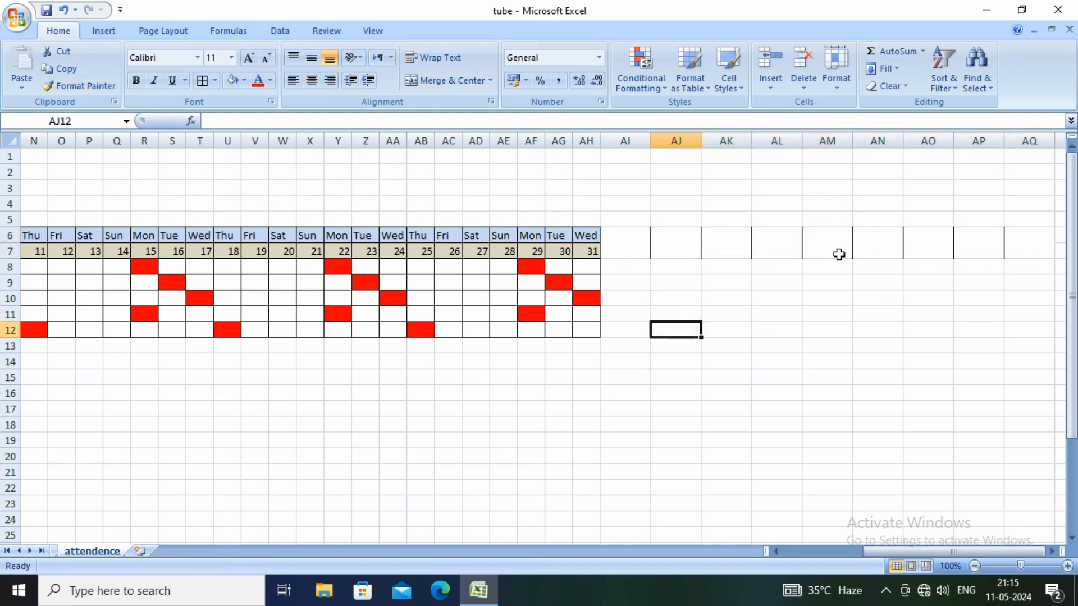
Apply all borders to the merged heading cells AI6:AQ7
left_click_drag(617, 241, 1019, 245)
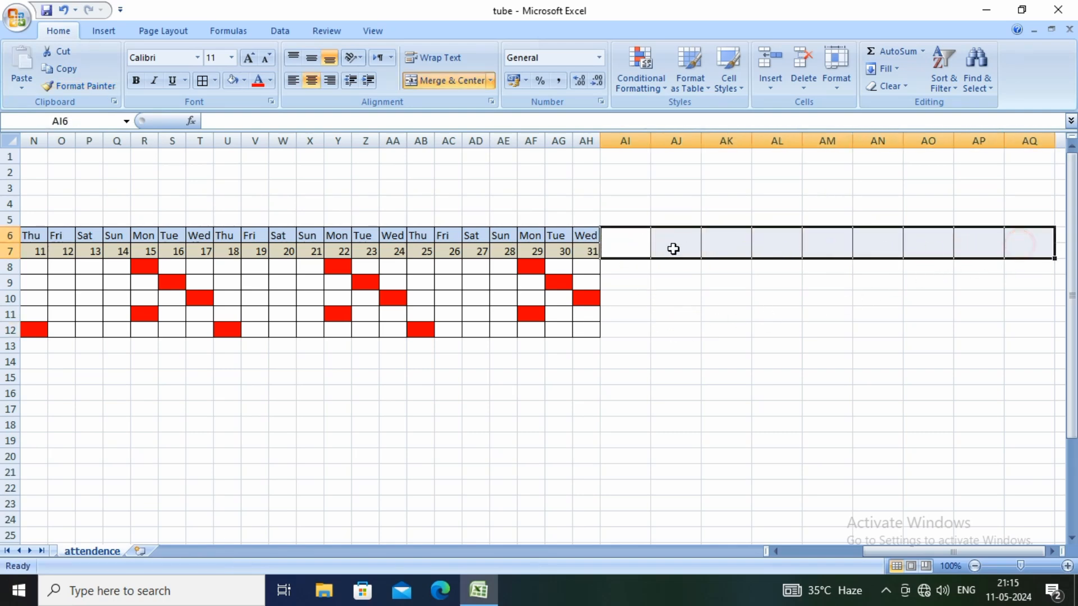
left_click(202, 80)
left_click(621, 325)
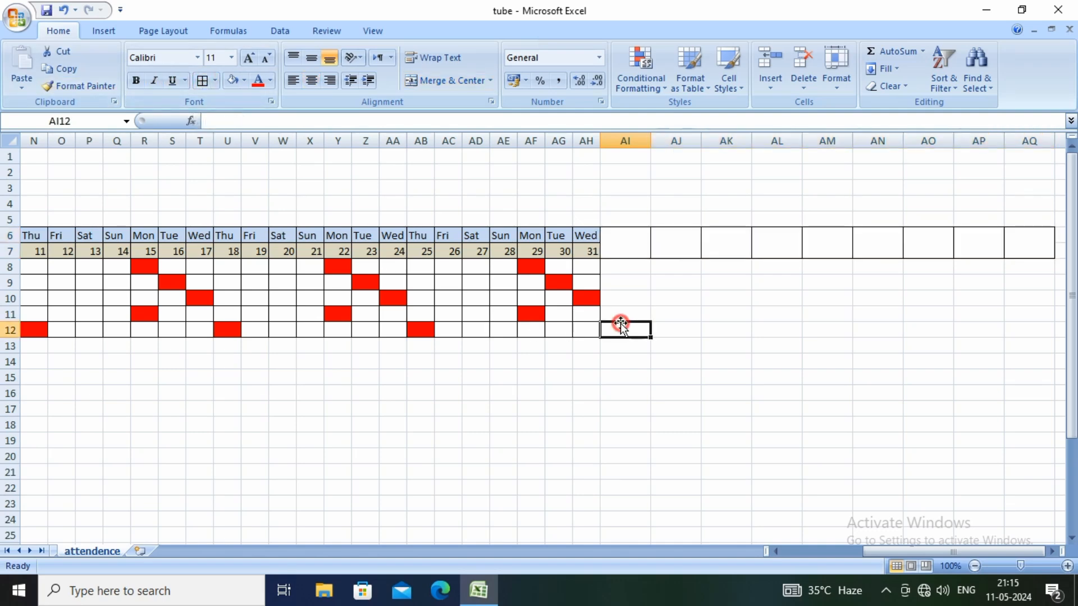
Enter the heading OVER TIME in merged cell AI6, with TIME on a second line
left_click(626, 247)
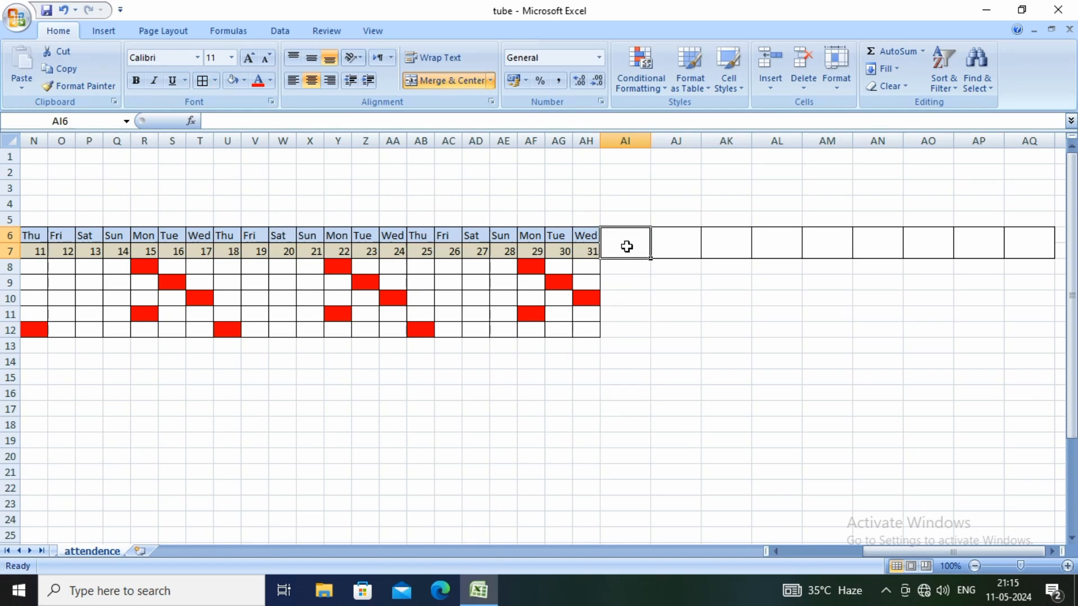
type("OBER")
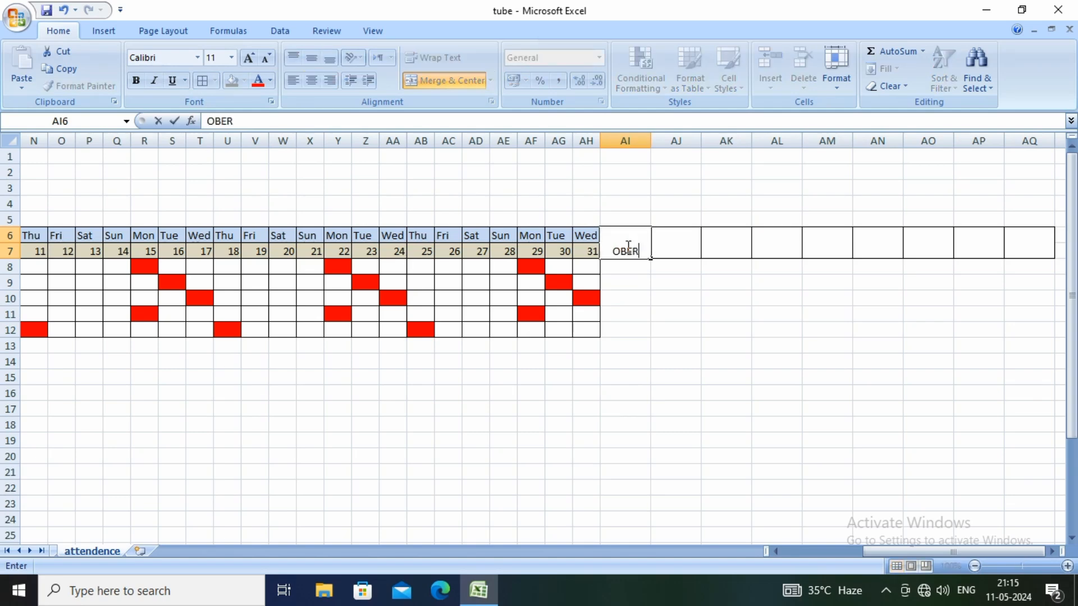
key("BackSpace")
key("BackSpace")
key("BackSpace")
type("VER")
type("T")
key("BackSpace")
key("alt+Return")
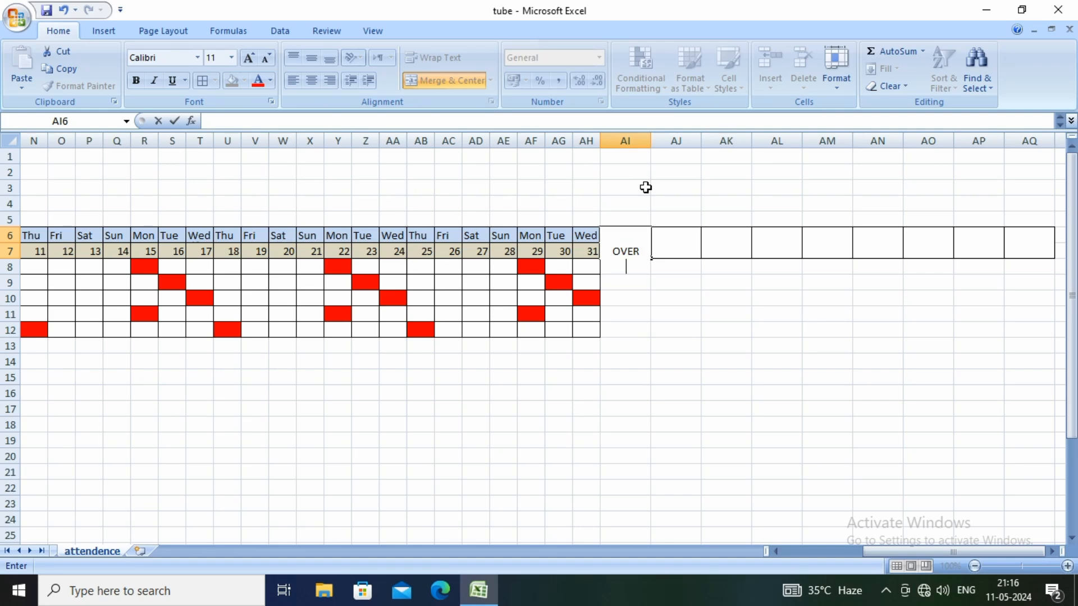
type("TIME")
key("Return")
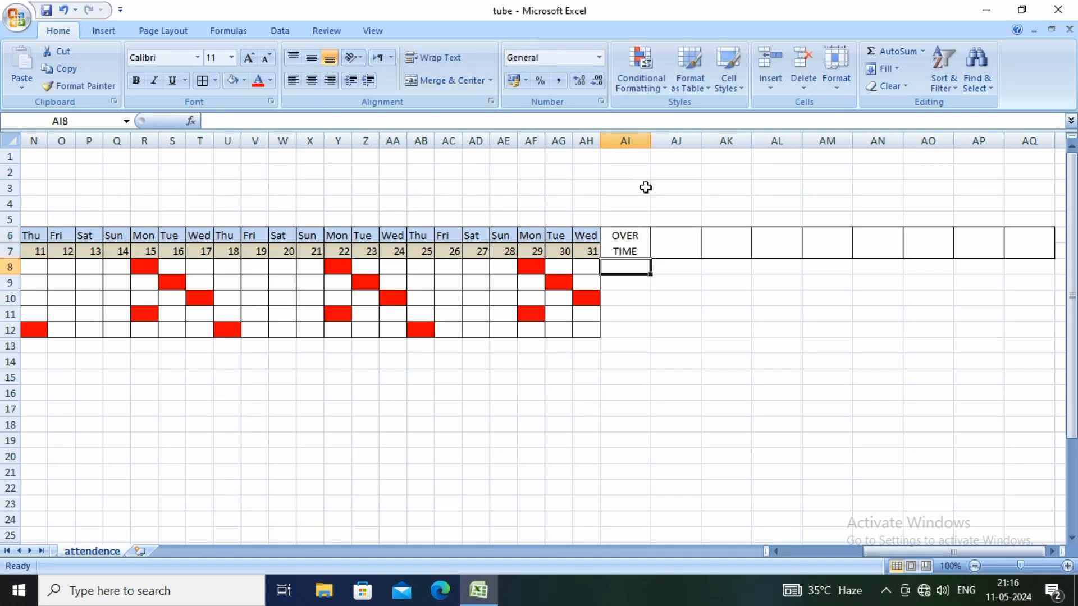
Enter the heading REGULAR TIME in merged cell AJ6, with TIME on a second line
left_click(675, 245)
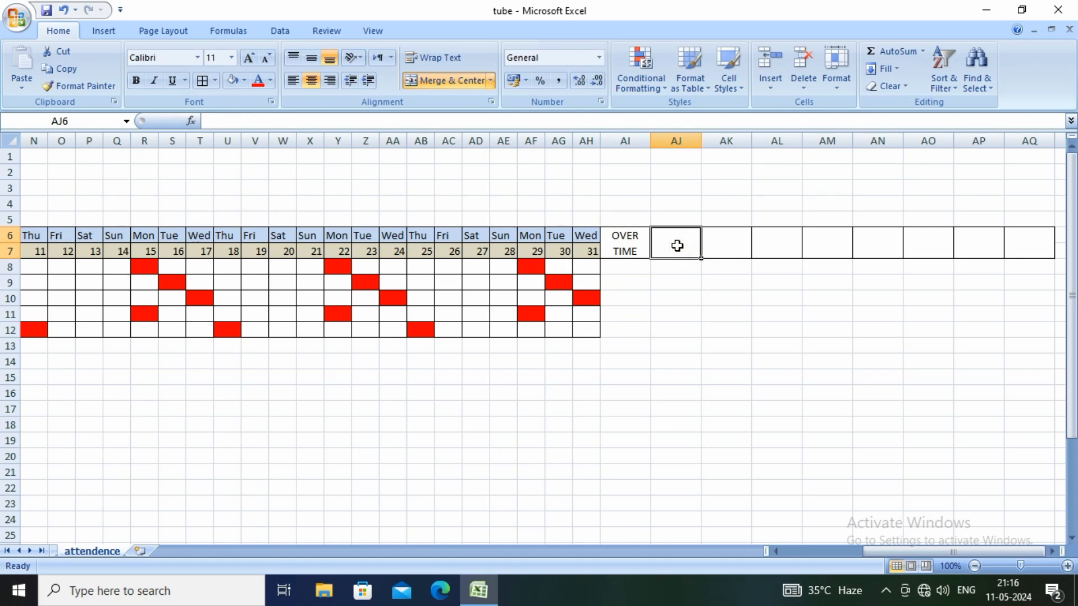
type("REGU")
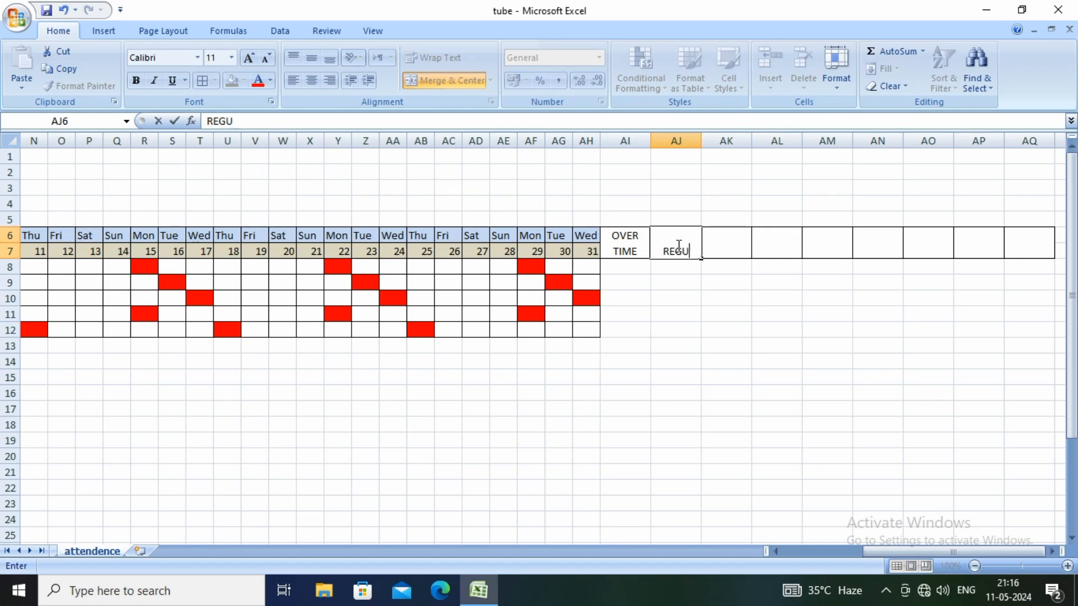
type("LAR")
key("alt+Return")
type("TIME")
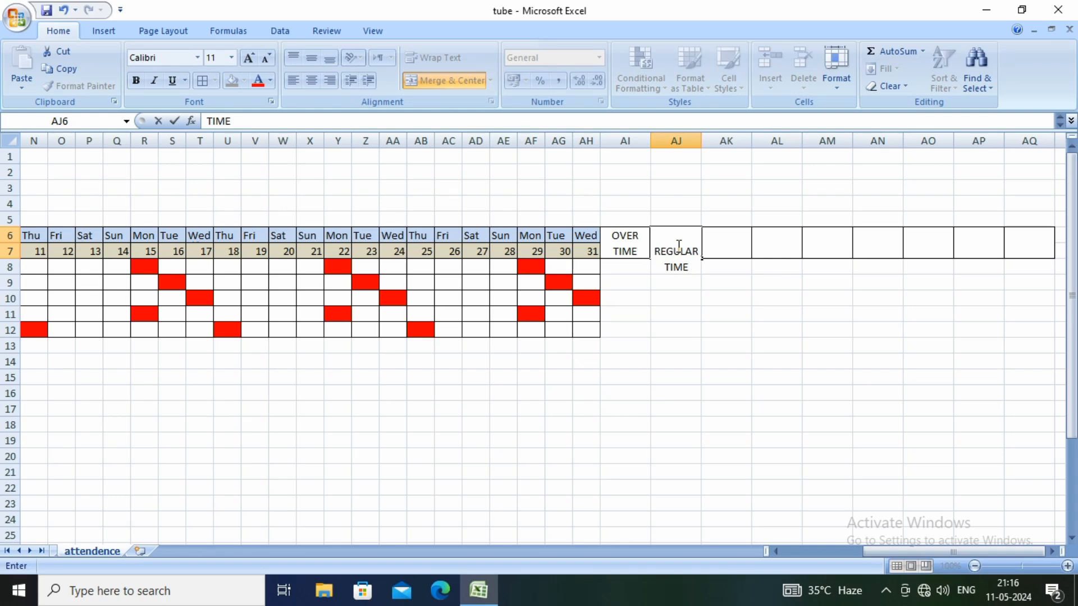
key("Return")
Enter the heading PER DAY INCOME in merged cell AK6, with INCOME on a second line
left_click(726, 242)
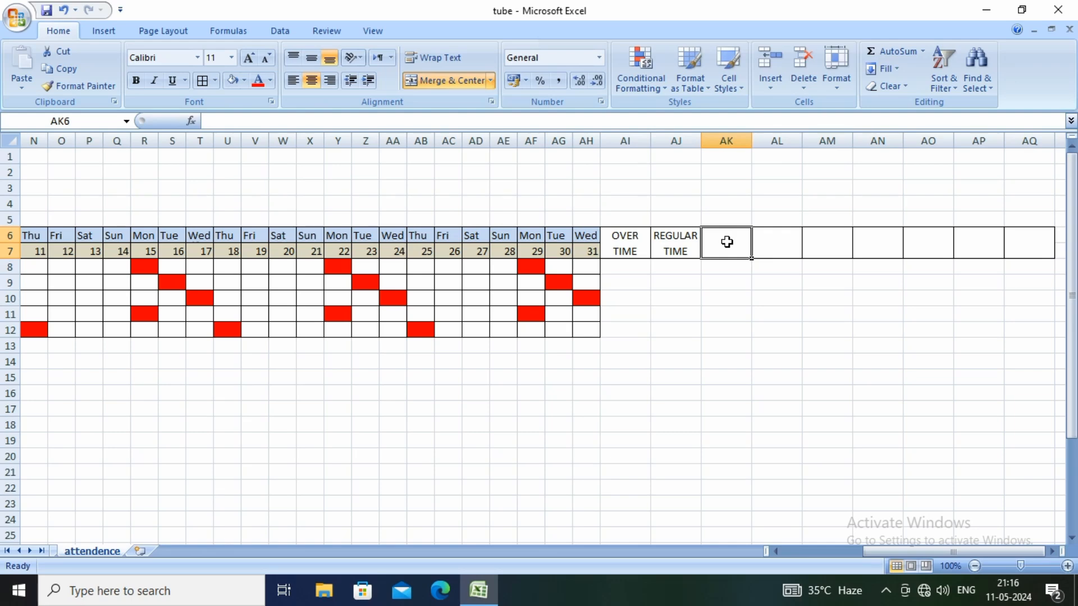
type("P")
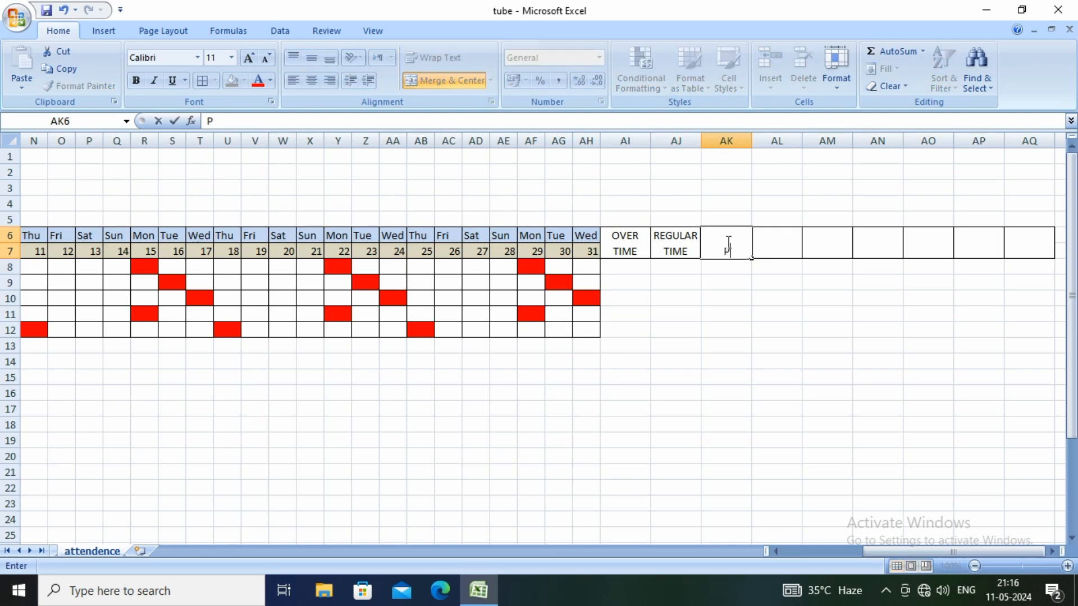
type("ER DAY")
key("alt+Return")
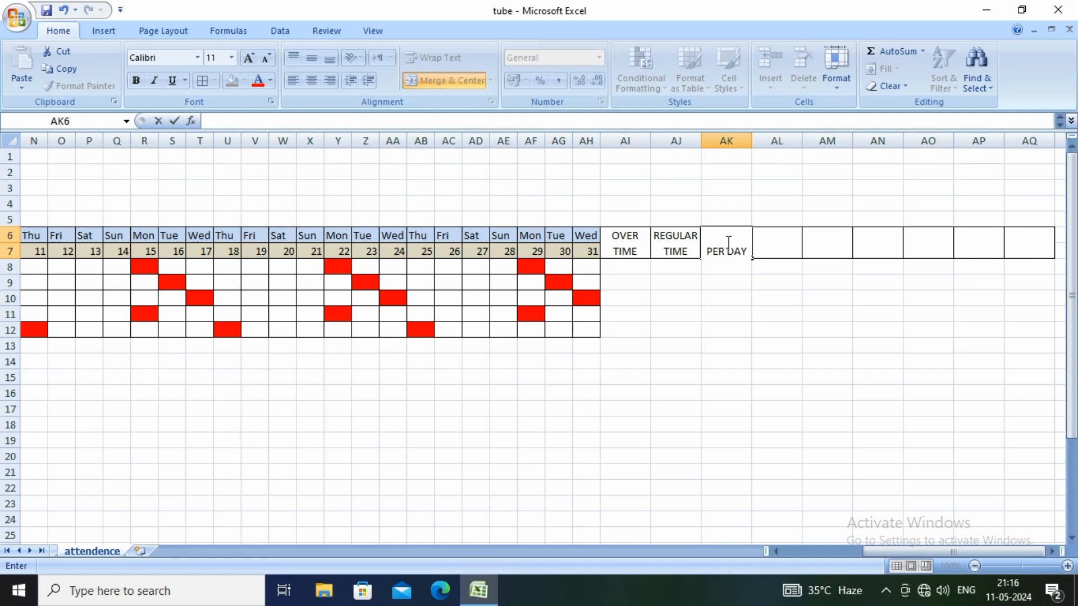
type("INCOME")
key("Tab")
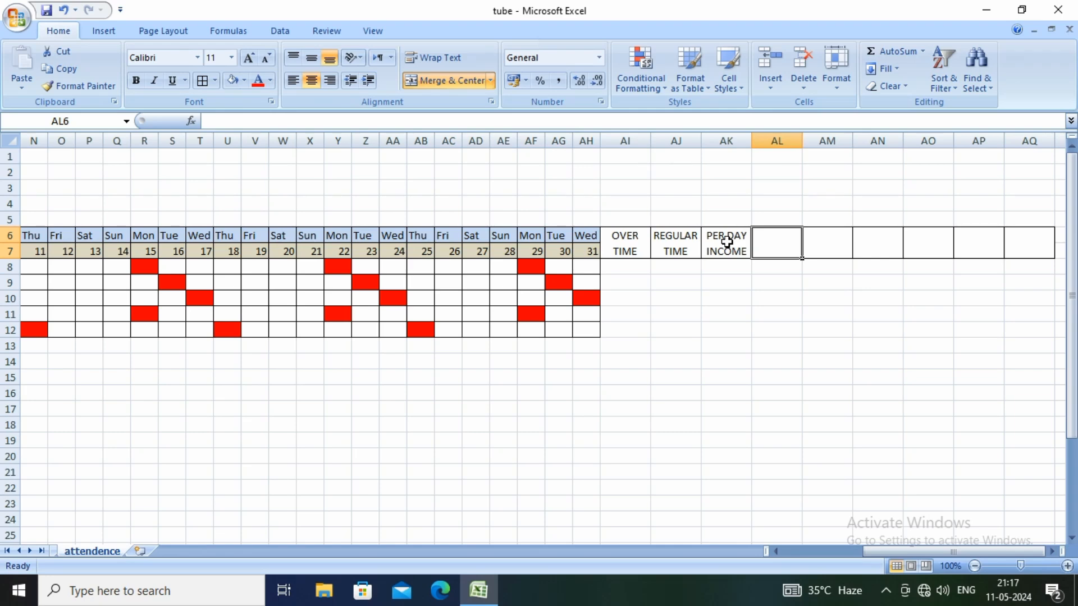
Enter the heading OVER TIME HOUR in merged cell AL6, with HOUR on a new line
type("OVER")
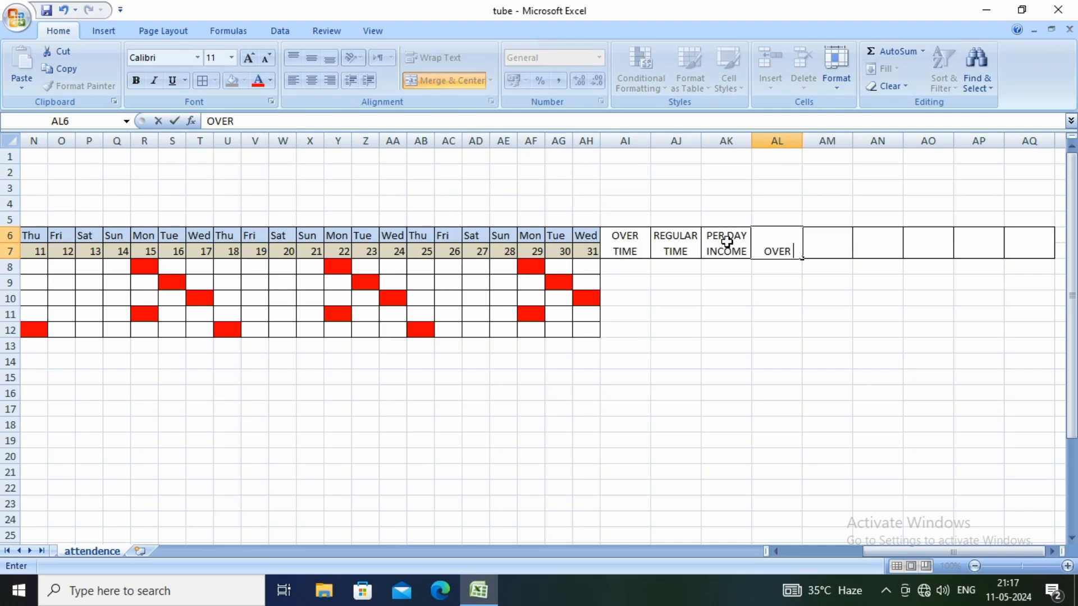
type("TIME")
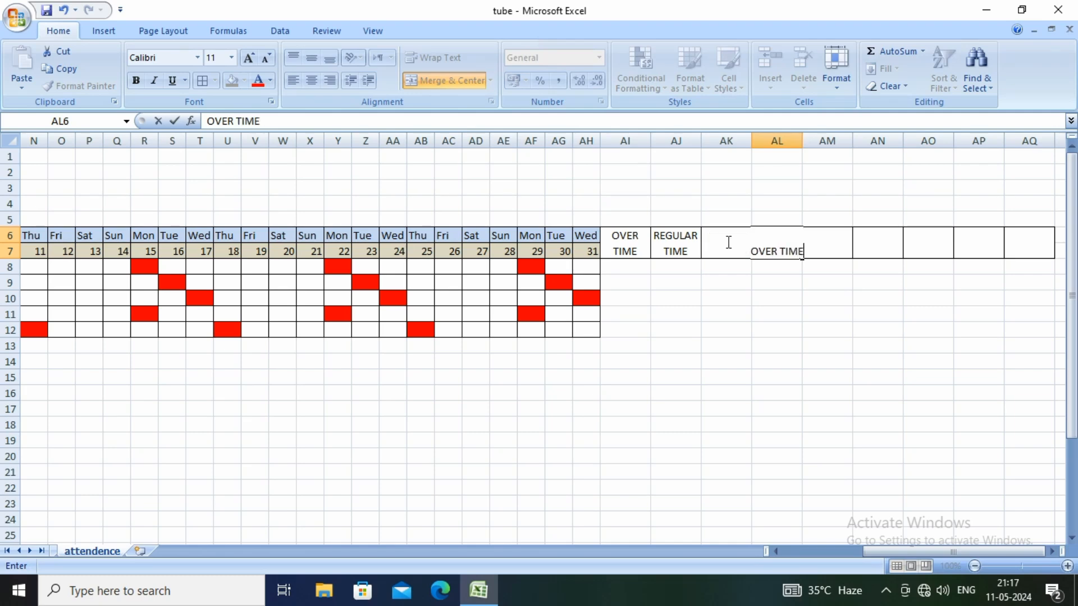
key("alt+Return")
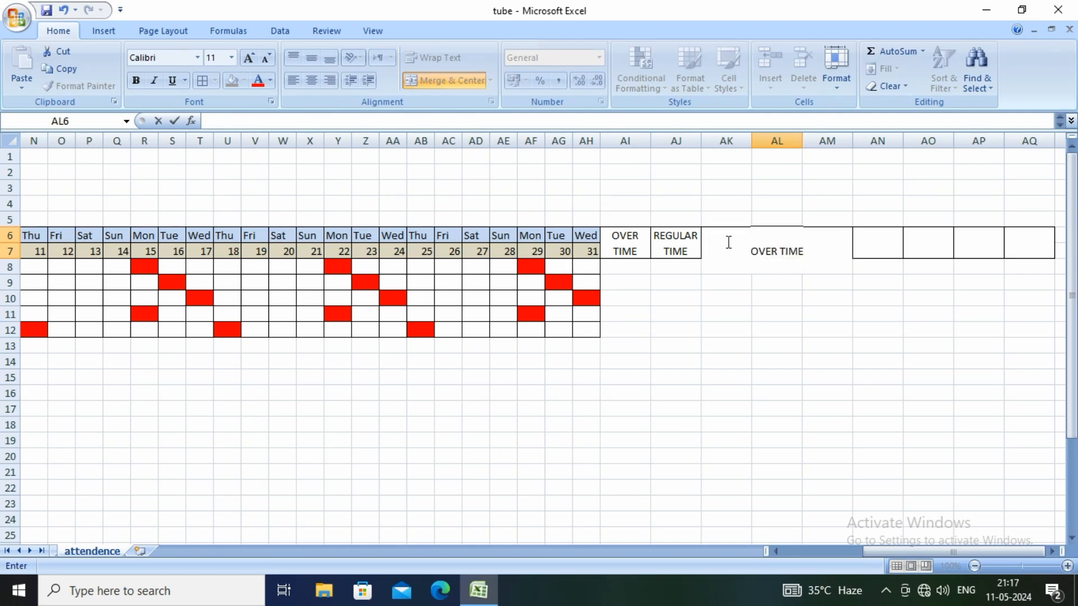
type("HOUR")
key("Tab")
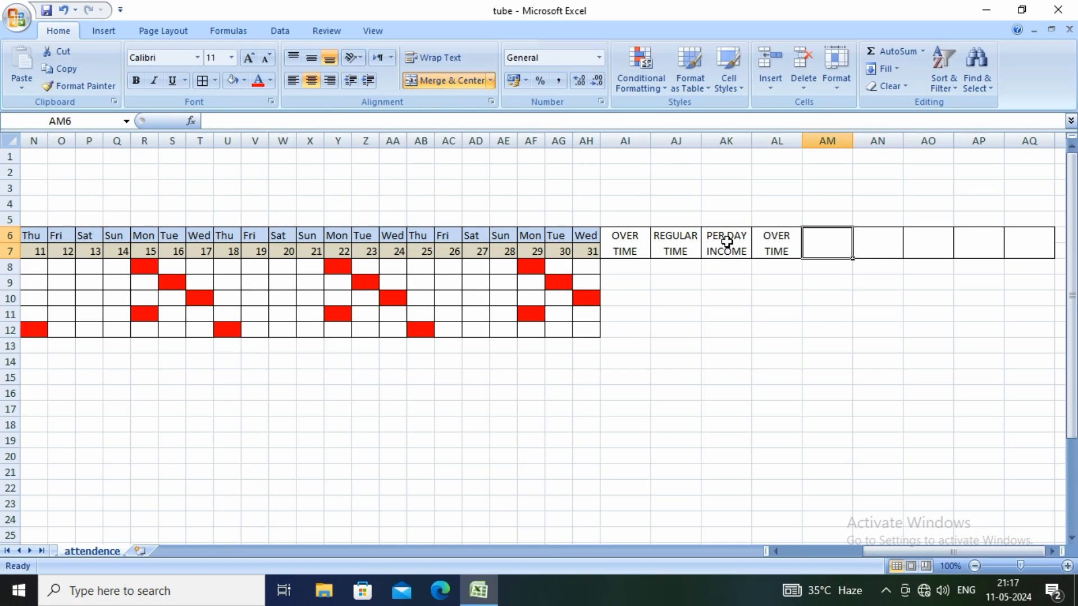
Enter the heading REGULAR INCOME in merged cell AM6, with INCOME on a second line
type("REGU")
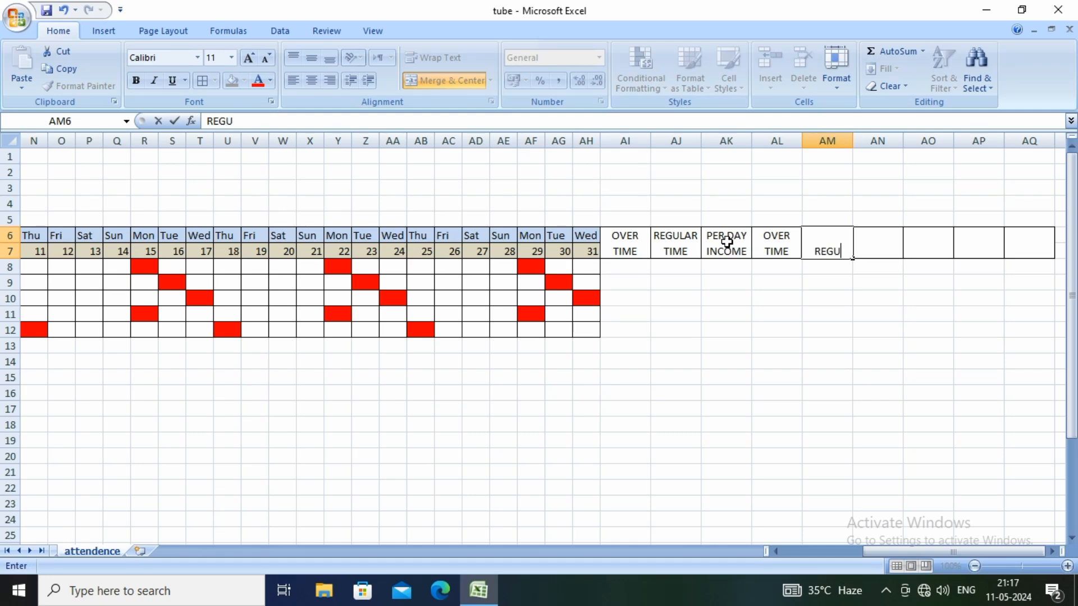
type("LAR")
key("alt+Return")
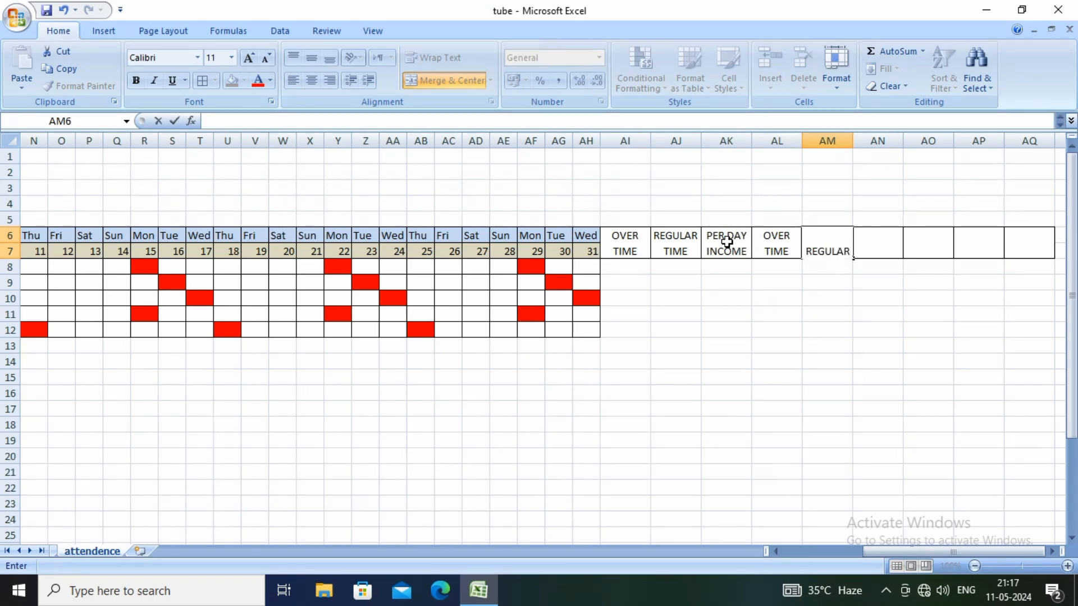
type("INCOME")
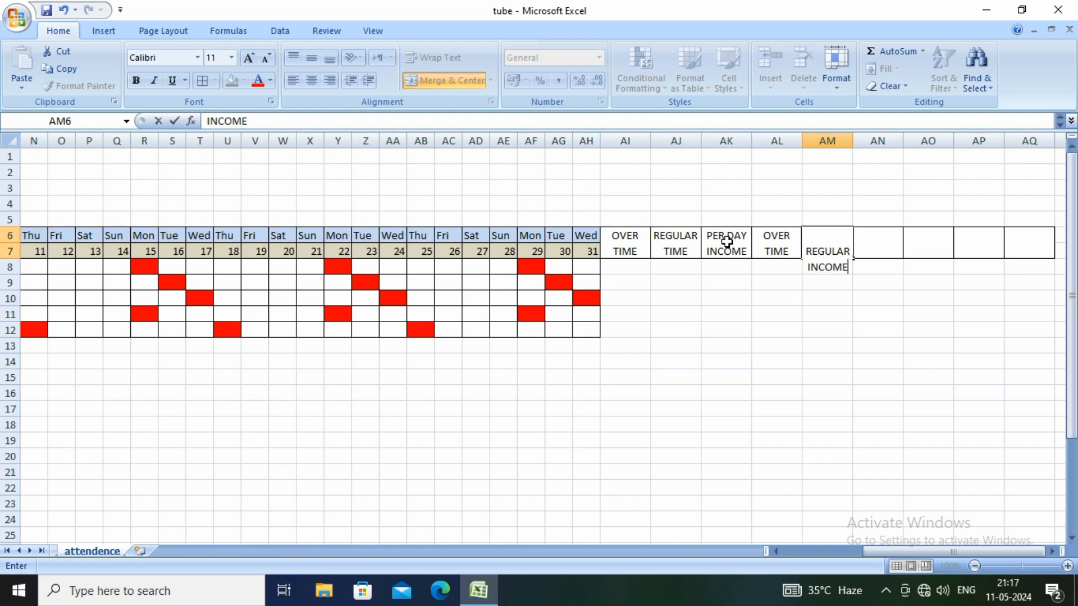
key("Tab")
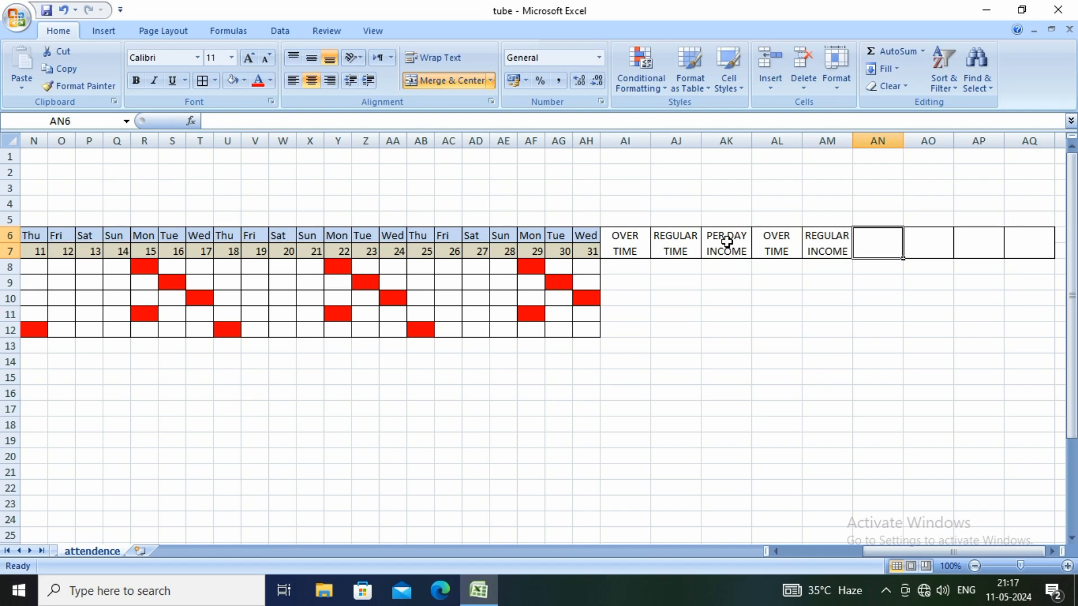
Enter the heading OVER TIME INCOME in merged cell AN6, with INCOME on a new line
type("OVER TI")
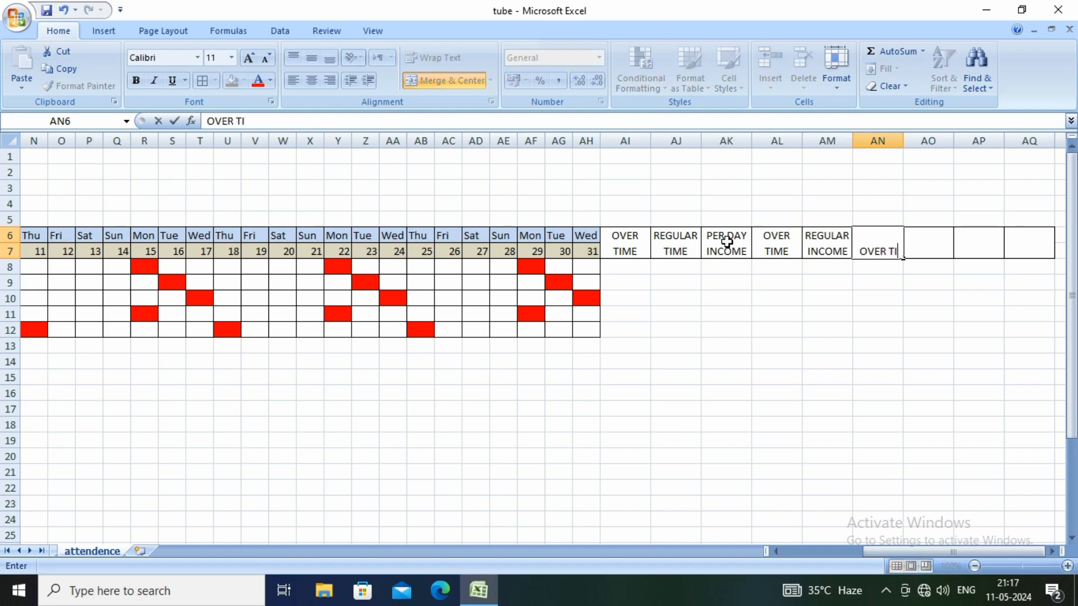
type("ME")
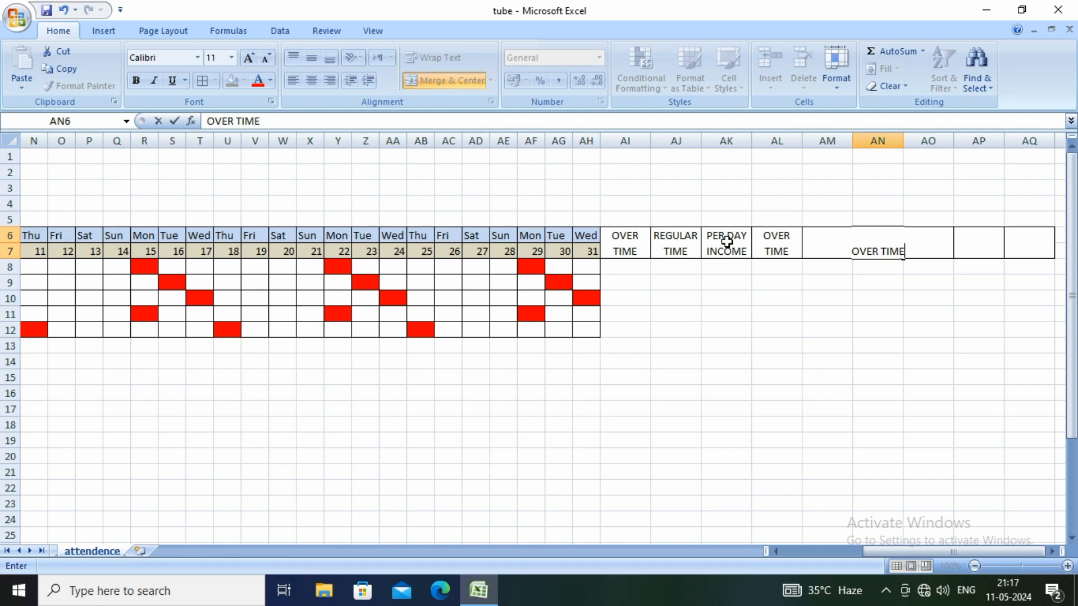
key("alt+Return")
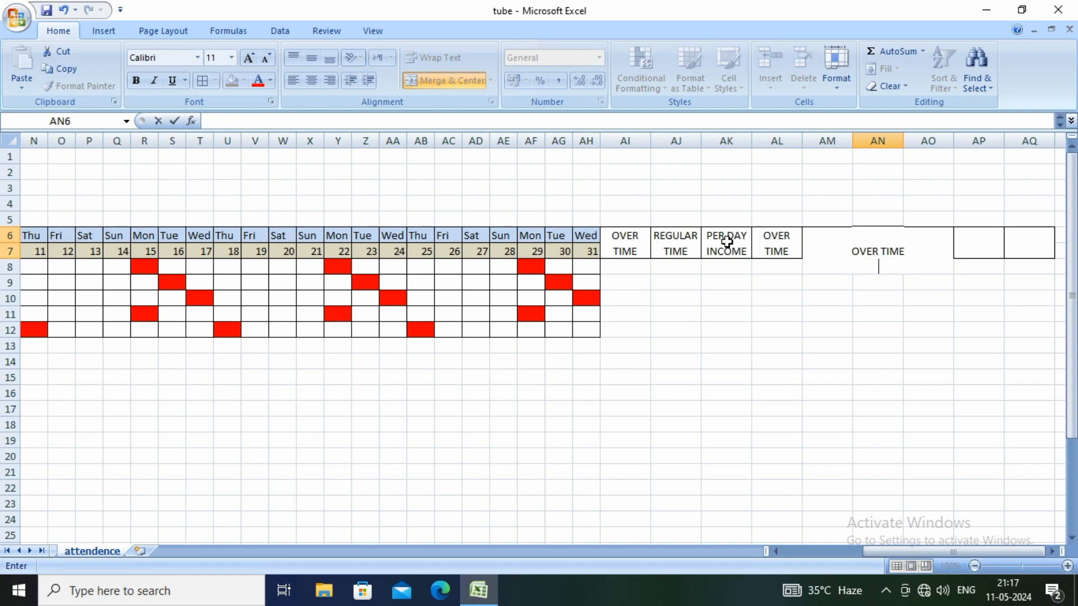
type("INCOME")
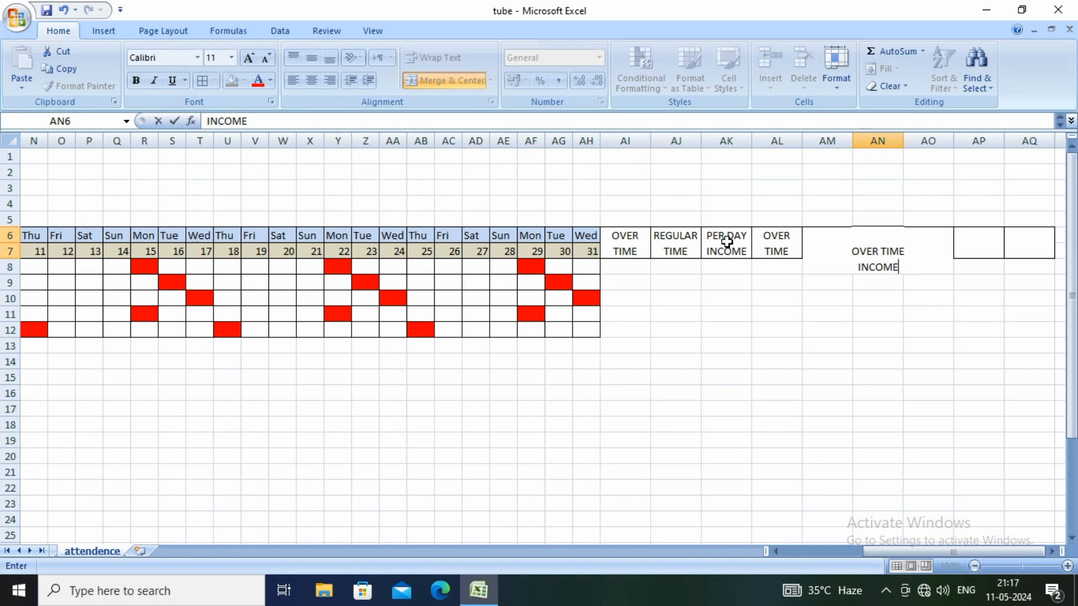
key("Tab")
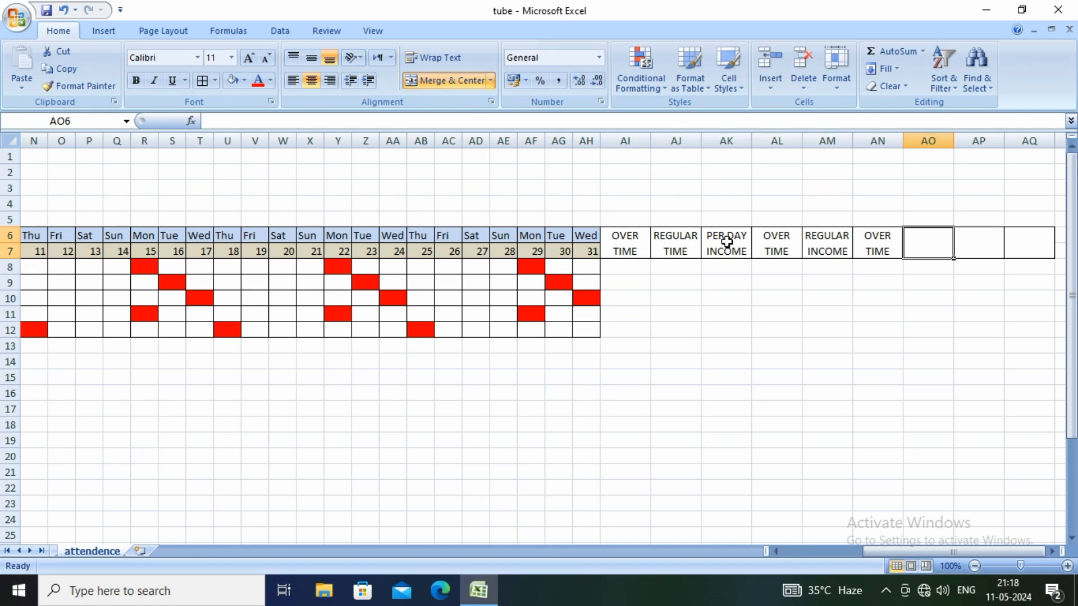
Enter the heading TOTAL AMOUNT in merged cell AO6 and wrap its text
type("TOTAL")
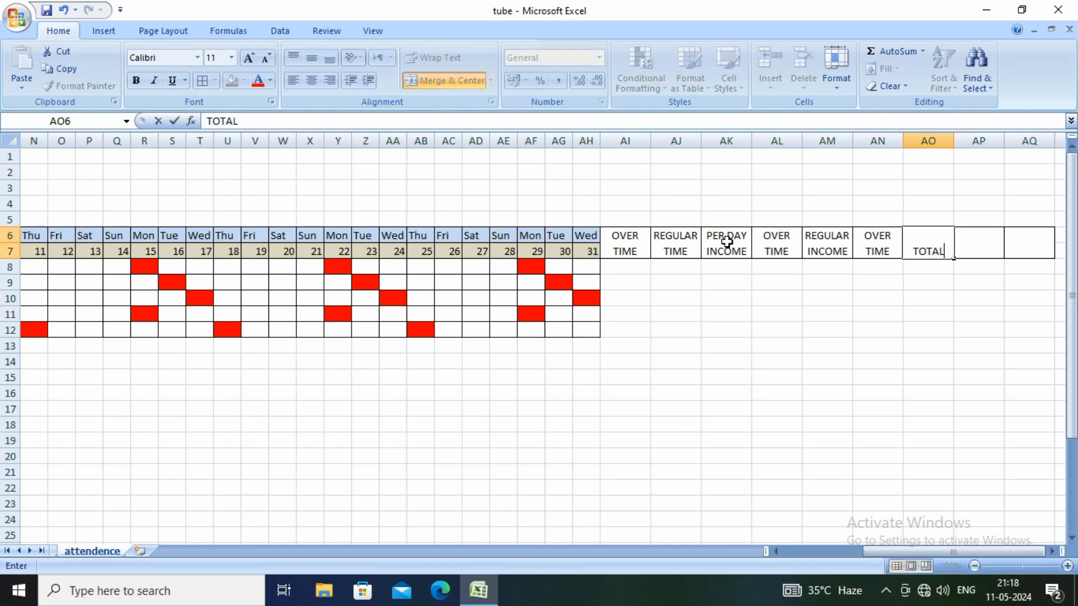
type(" AMOUNT")
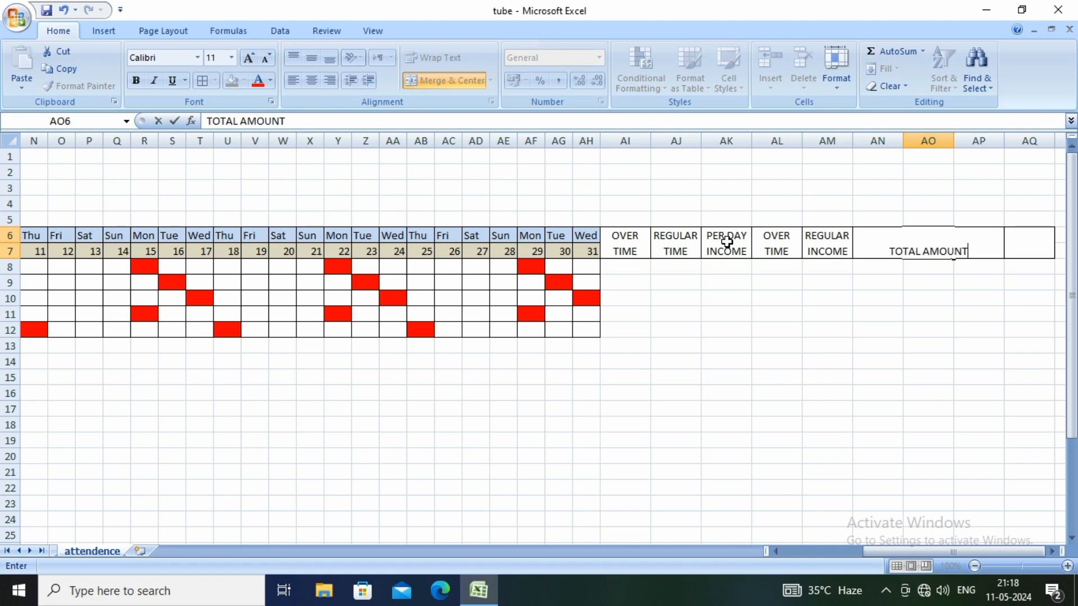
key("Return")
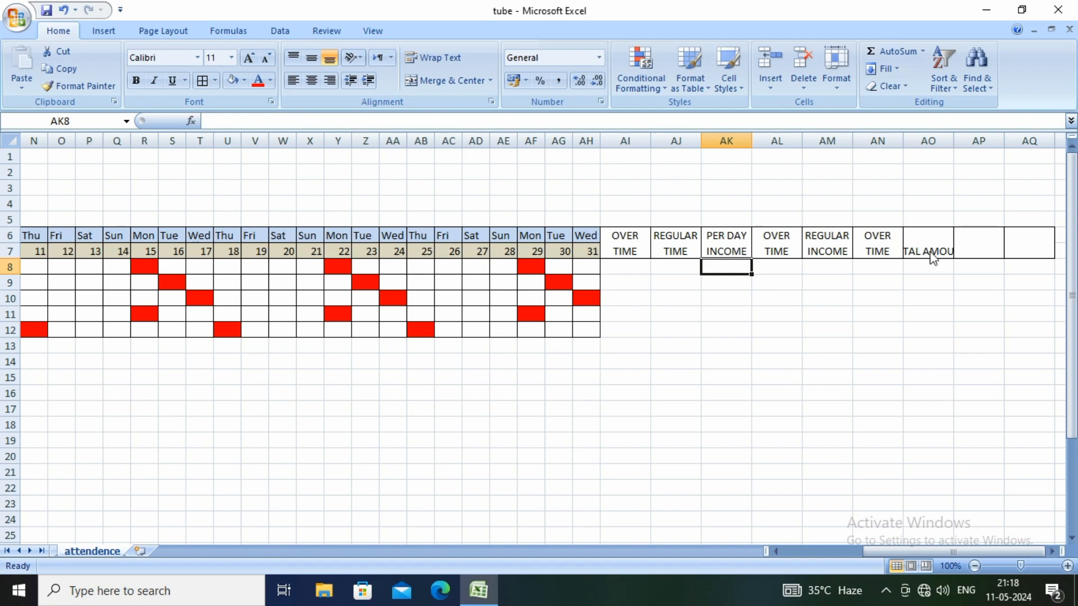
left_click(438, 58)
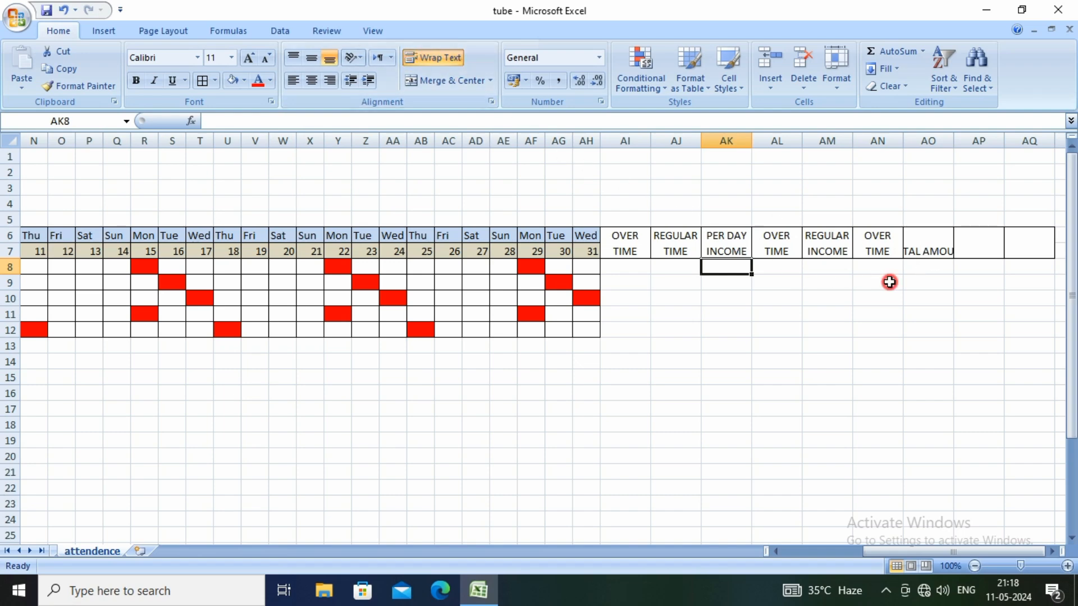
left_click(884, 281)
left_click(927, 250)
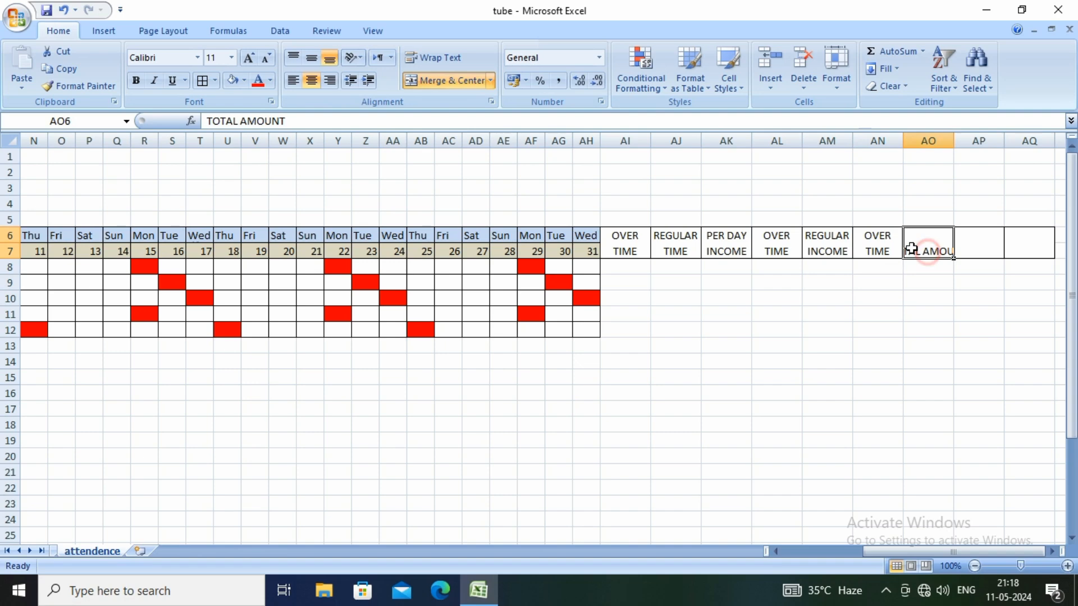
left_click(432, 56)
left_click(695, 283)
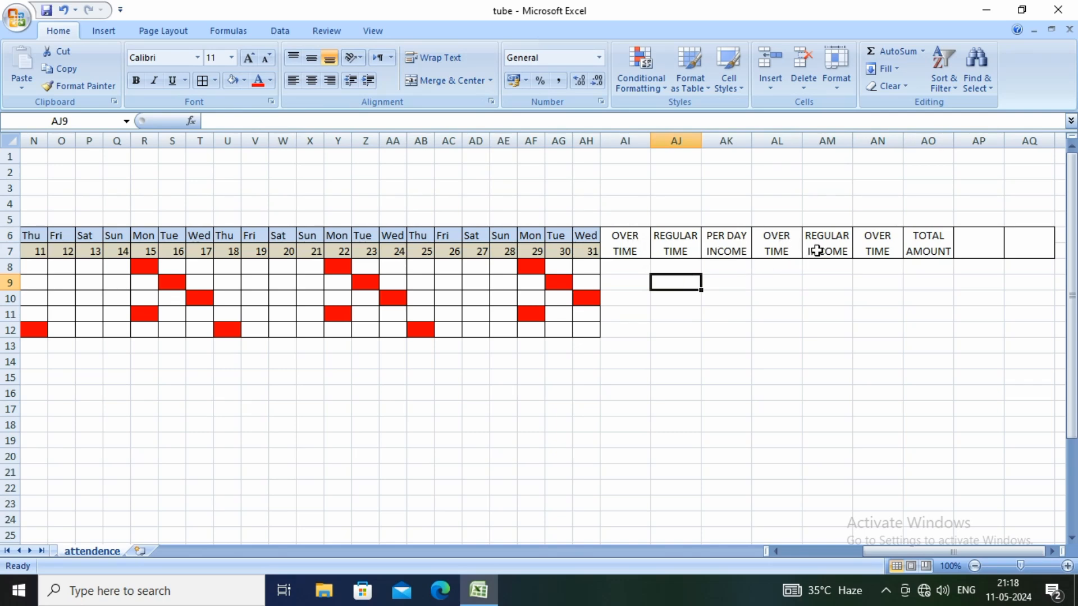
Complete the heading in merged cell AN6 so it reads OVER TIME INCOME
left_click(883, 249)
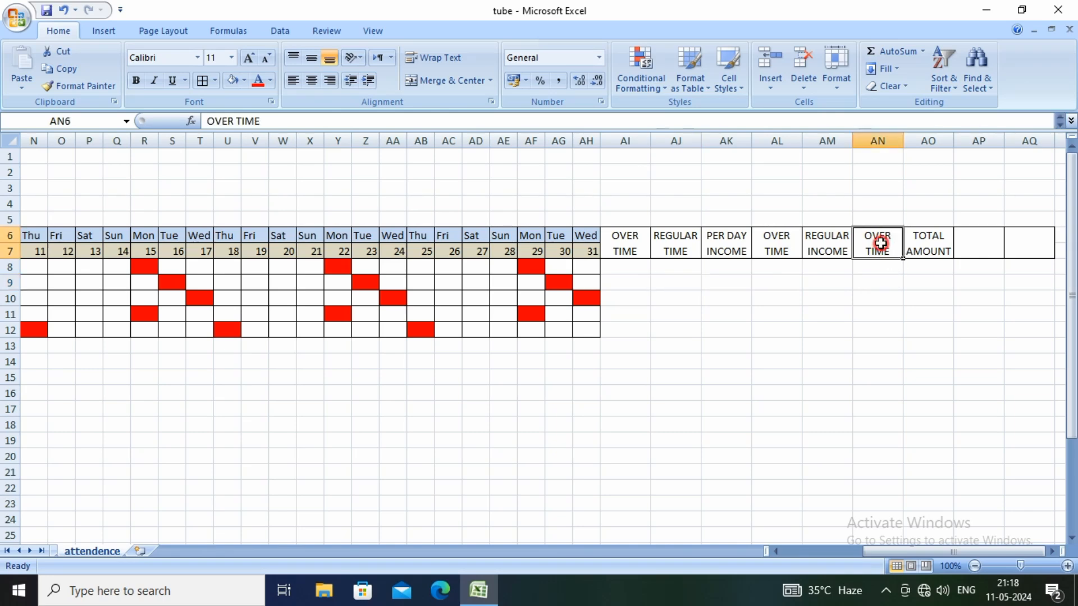
left_click(269, 121)
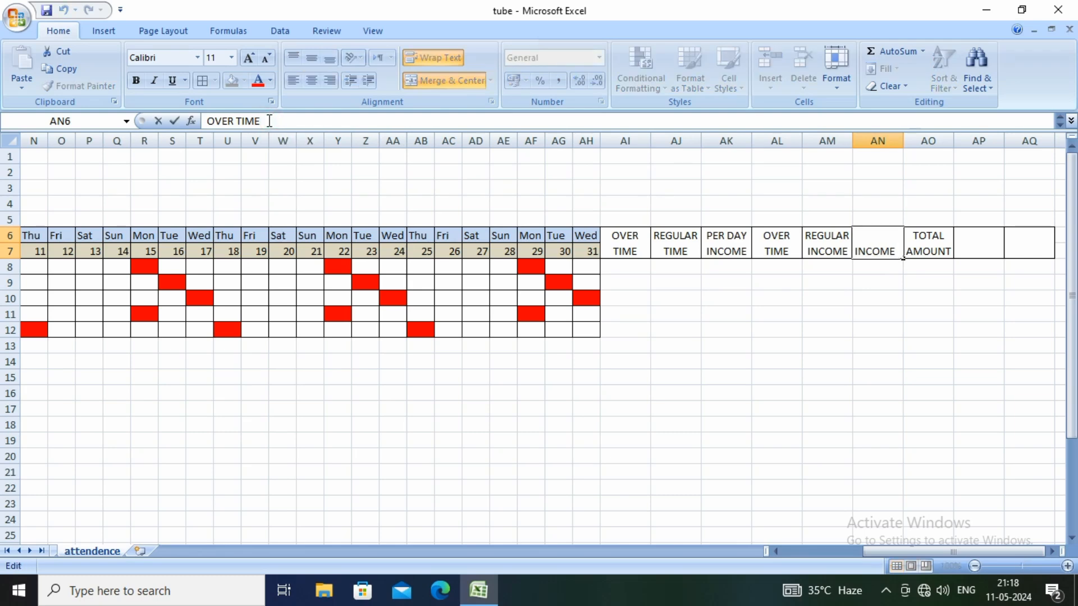
type("INCOME")
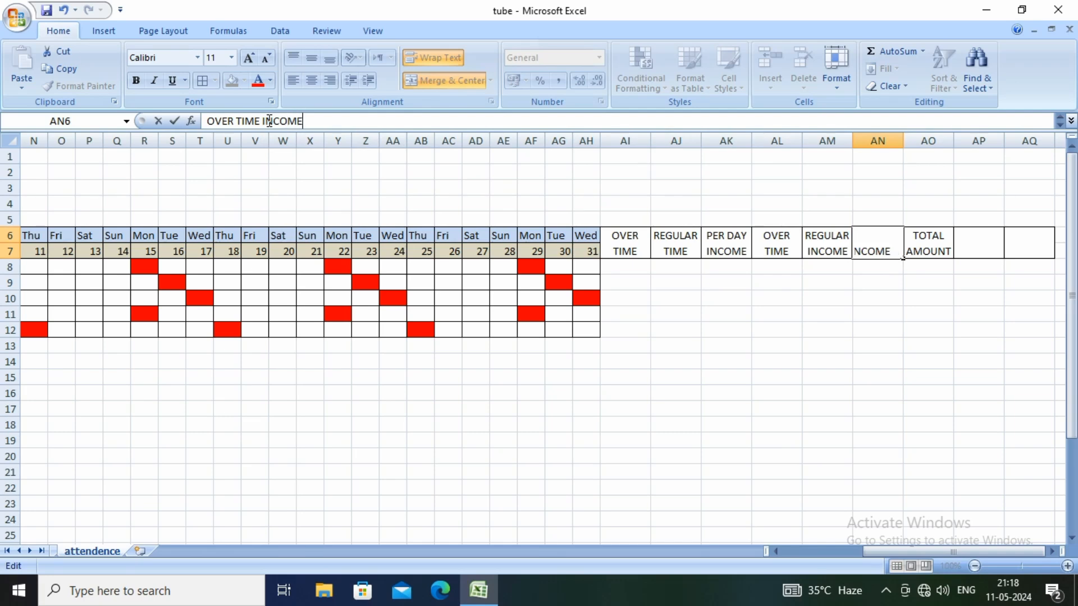
key("Return")
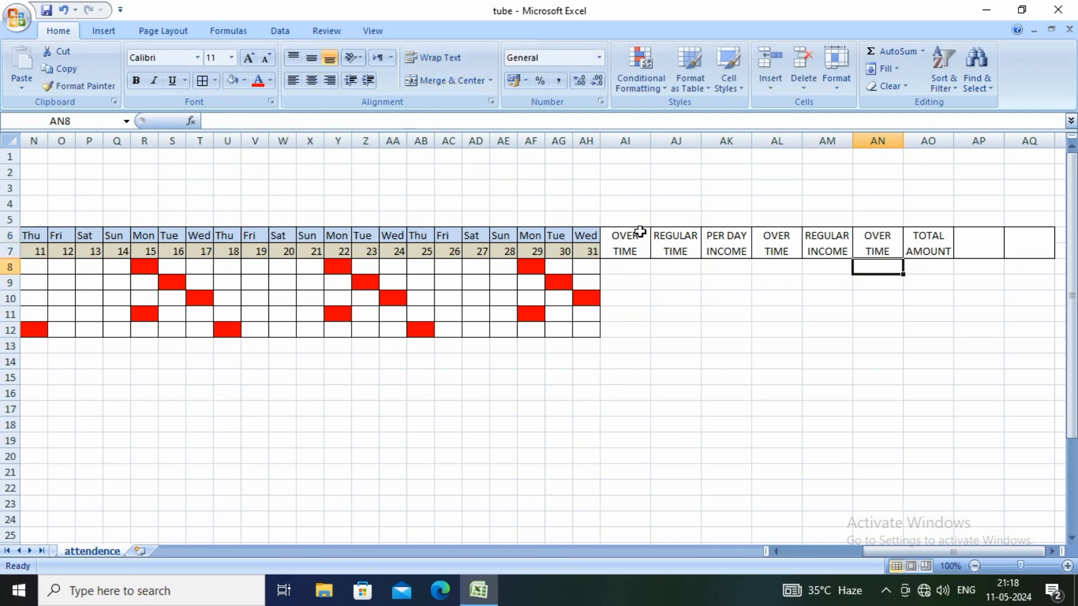
Widen column AN so the whole OVER TIME INCOME heading fits on two lines
left_click(878, 249)
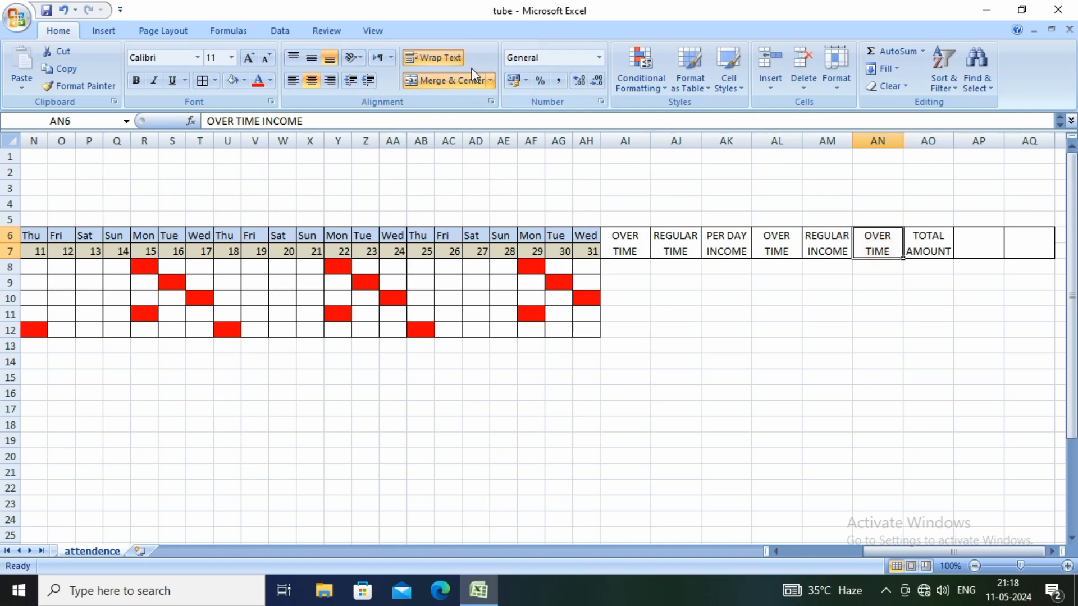
left_click(440, 57)
left_click(440, 56)
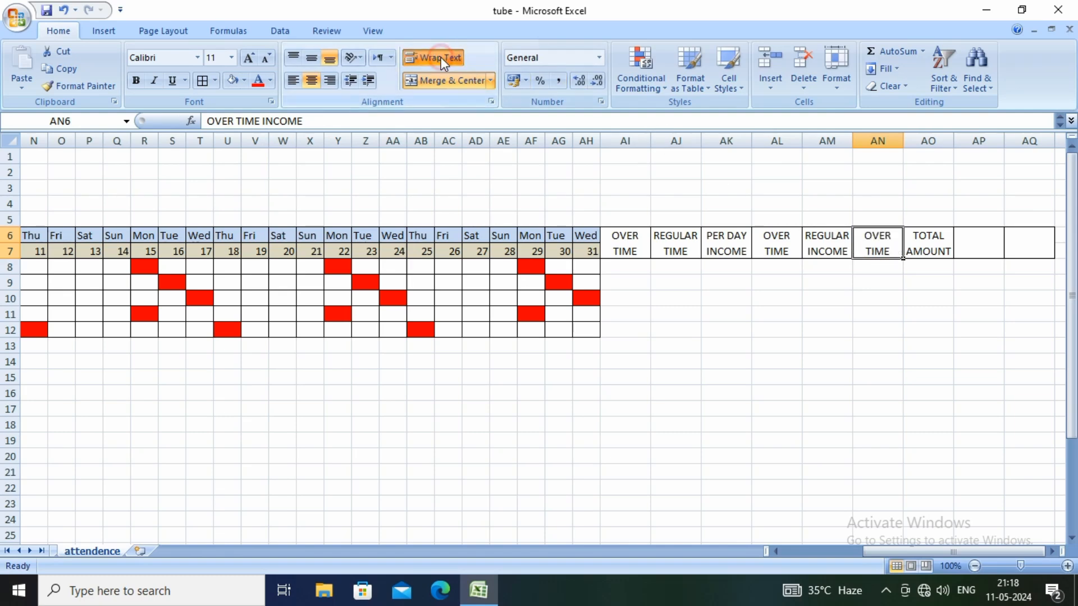
left_click_drag(902, 147, 928, 145)
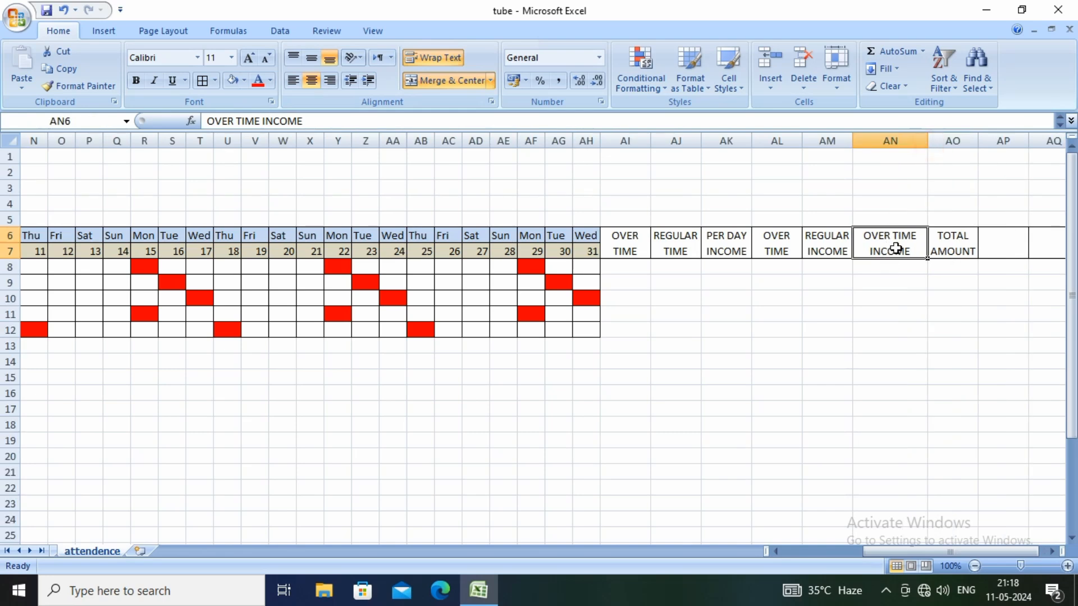
left_click(797, 298)
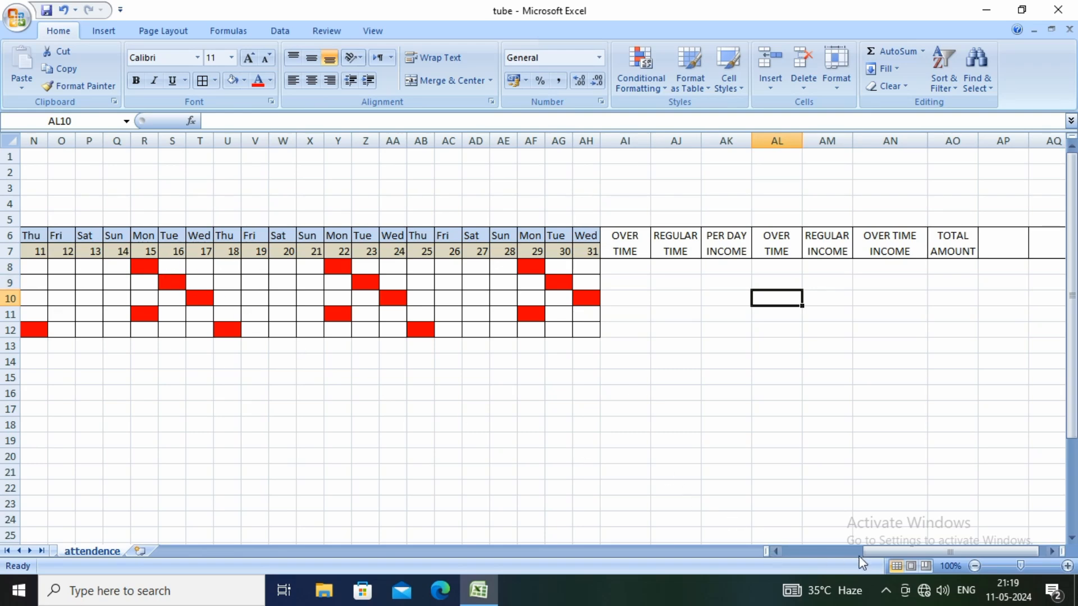
Enter 8 hours in row 8 for every date from 02 to 31, leaving the red off-day cells empty
left_click_drag(877, 551, 789, 551)
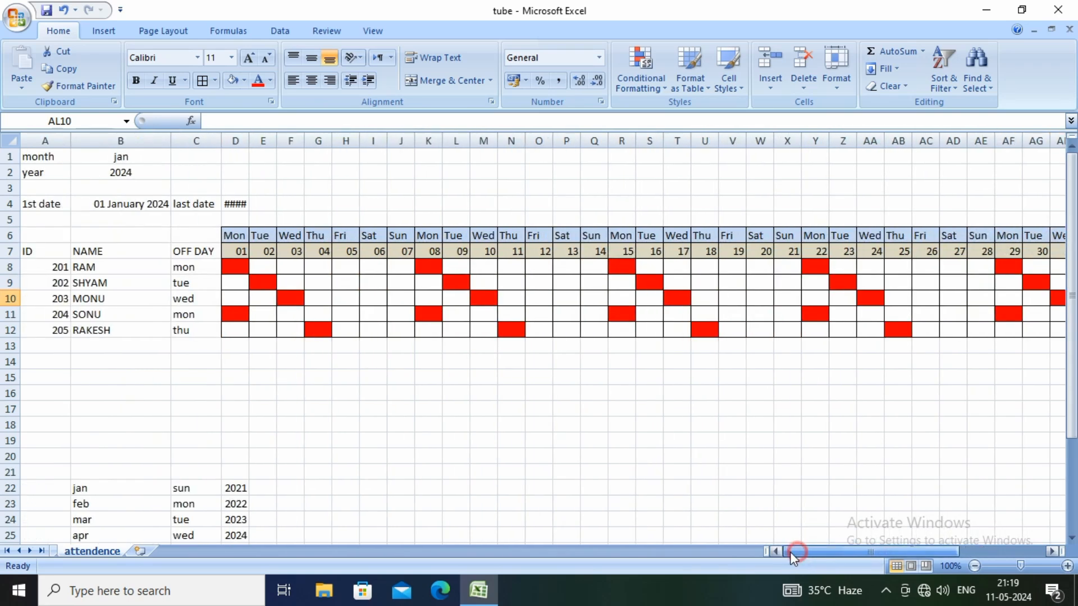
left_click(266, 267)
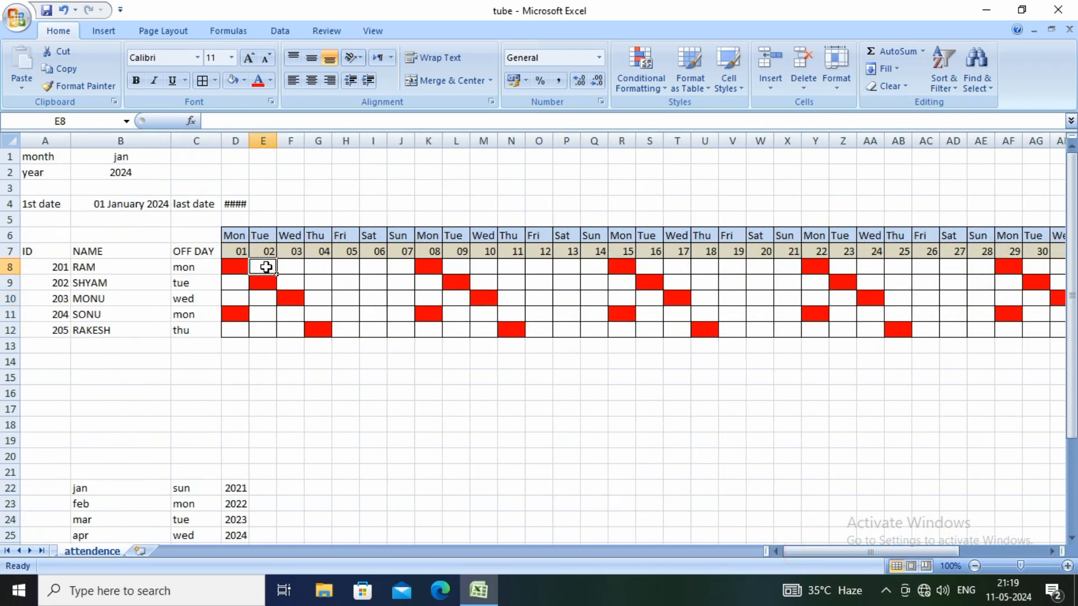
type("8")
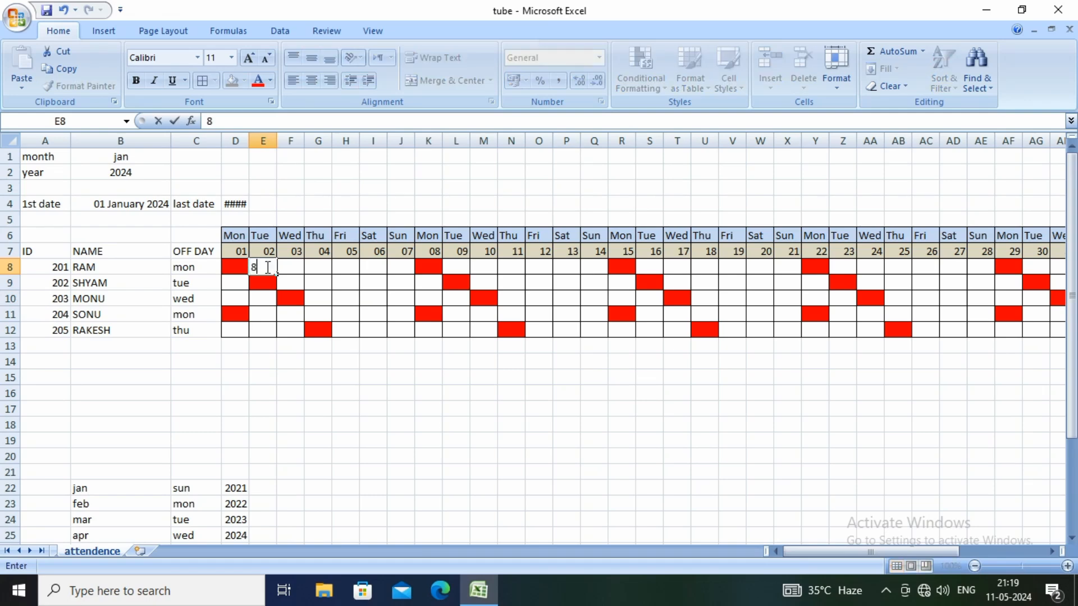
key("Tab")
type("8")
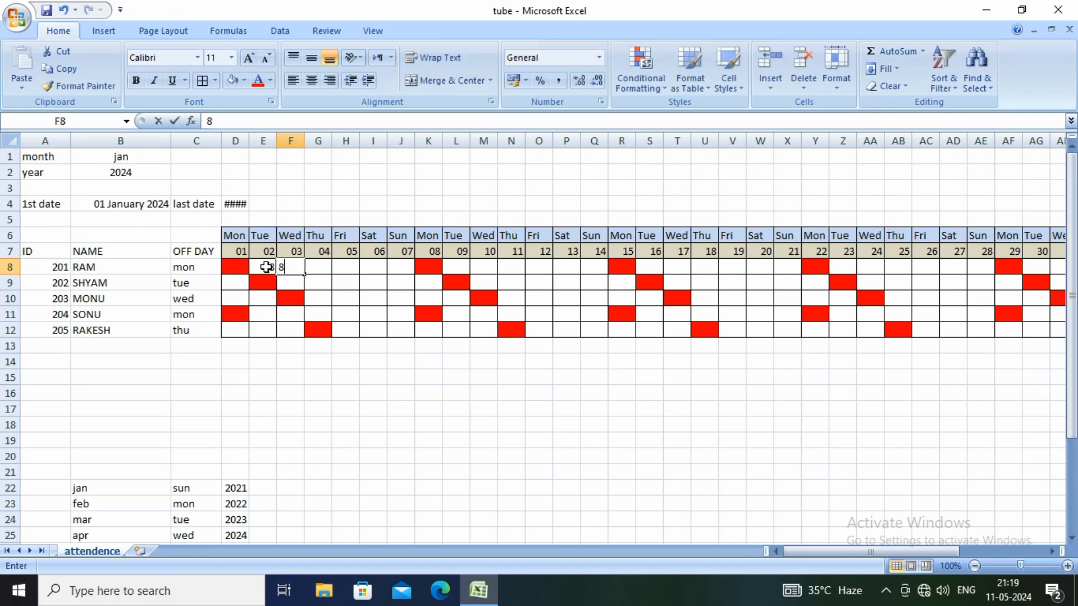
key("Tab")
type("8")
key("Tab")
type("8")
key("Tab")
type("8")
key("Tab")
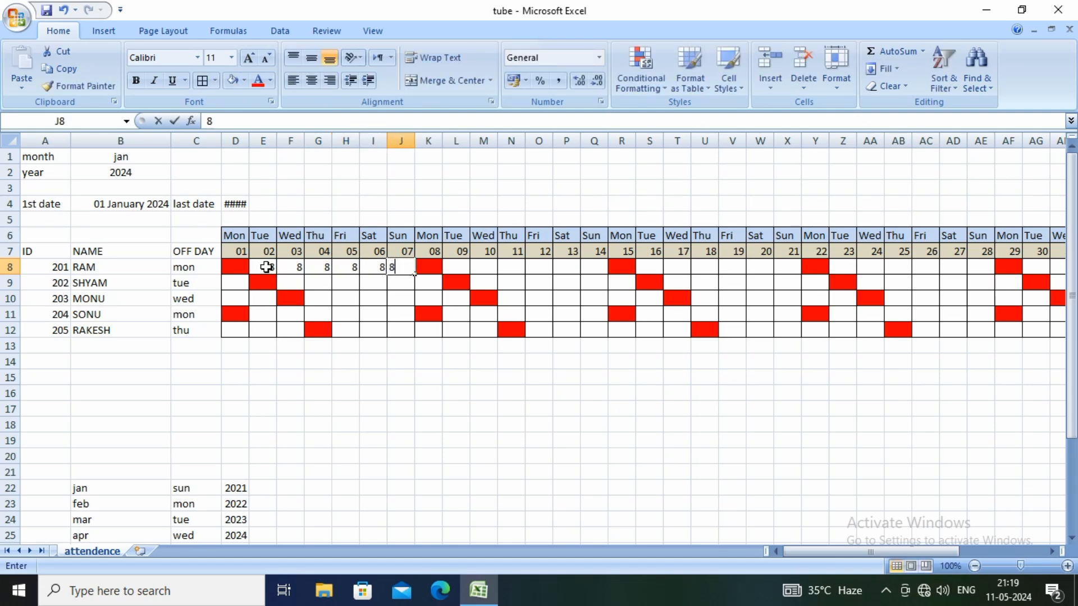
type("8")
key("Tab")
key("Tab")
type("8")
key("Tab")
type("8")
key("Tab")
type("8")
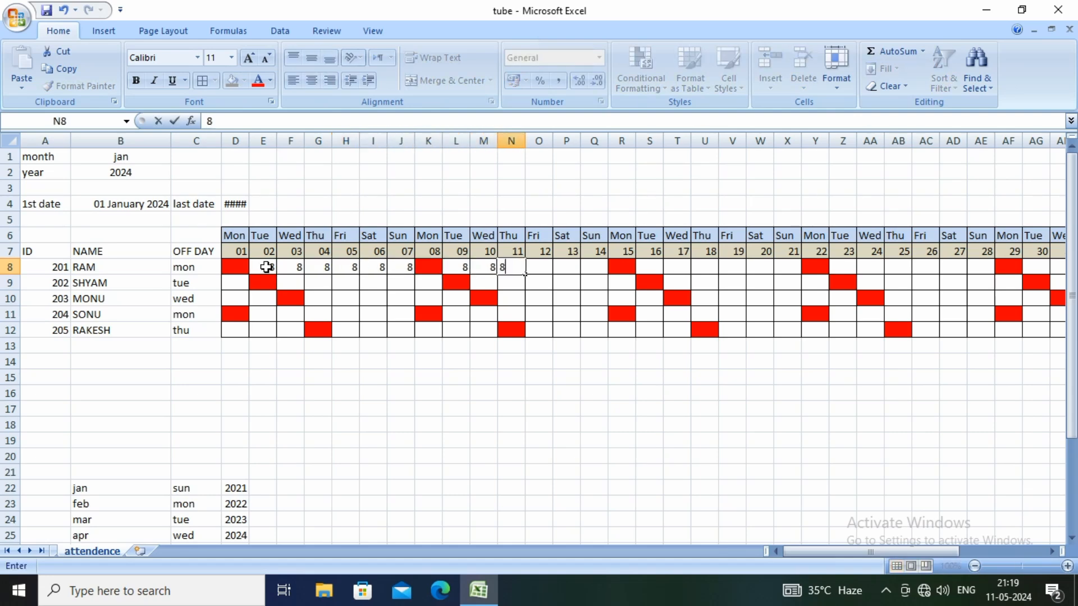
key("Tab")
type("8")
key("Tab")
type("8")
key("Tab")
type("8")
key("Tab")
key("Tab")
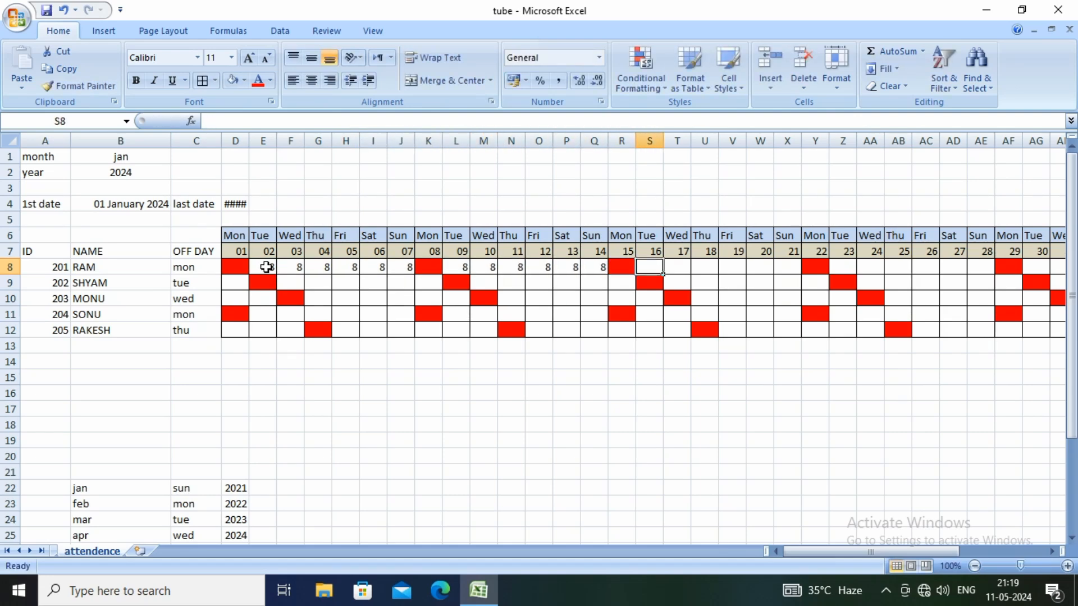
type("8")
key("Tab")
type("8")
key("Tab")
type("8")
key("Tab")
type("8")
key("Tab")
key("8")
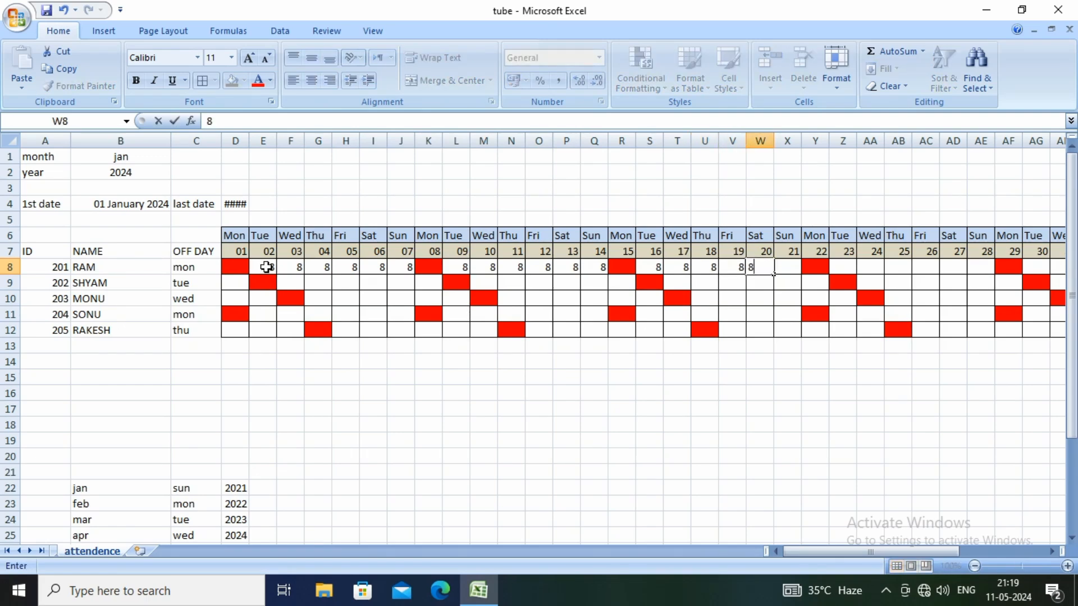
key("Tab")
type("8")
key("Tab")
key("Tab")
type("8")
key("Tab")
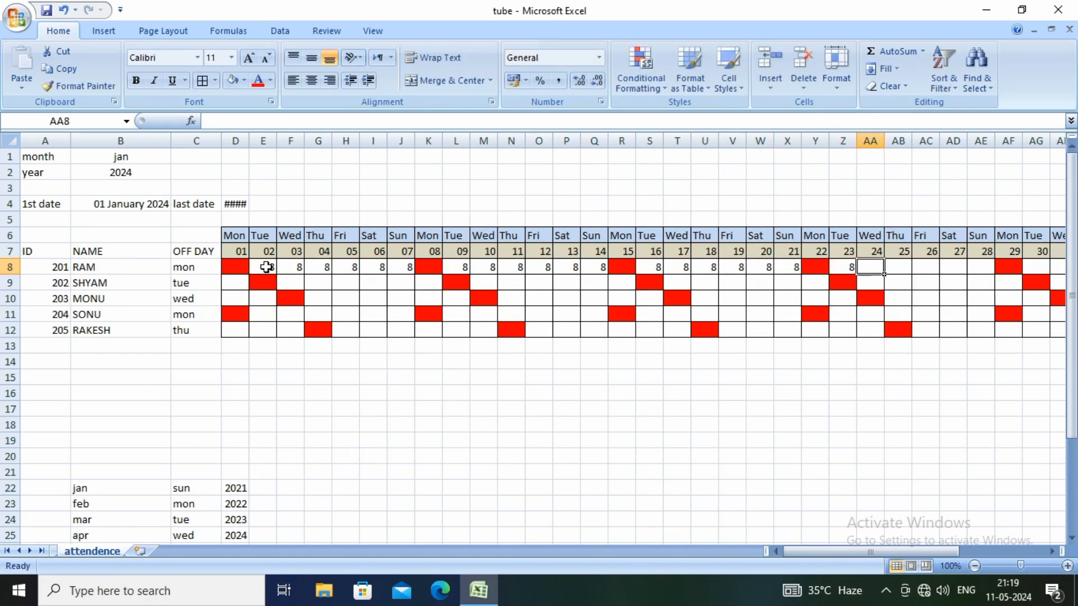
type("8")
key("Tab")
type("8")
key("Tab")
type("8")
key("Tab")
type("8")
key("Tab")
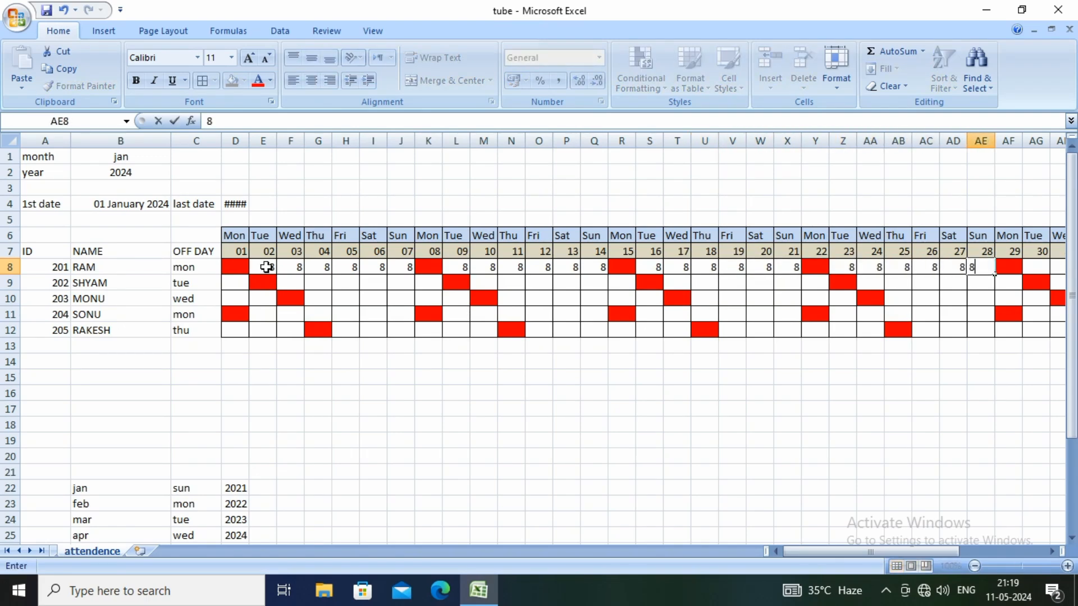
type("8")
key("Tab")
key("Tab")
type("8")
key("Tab")
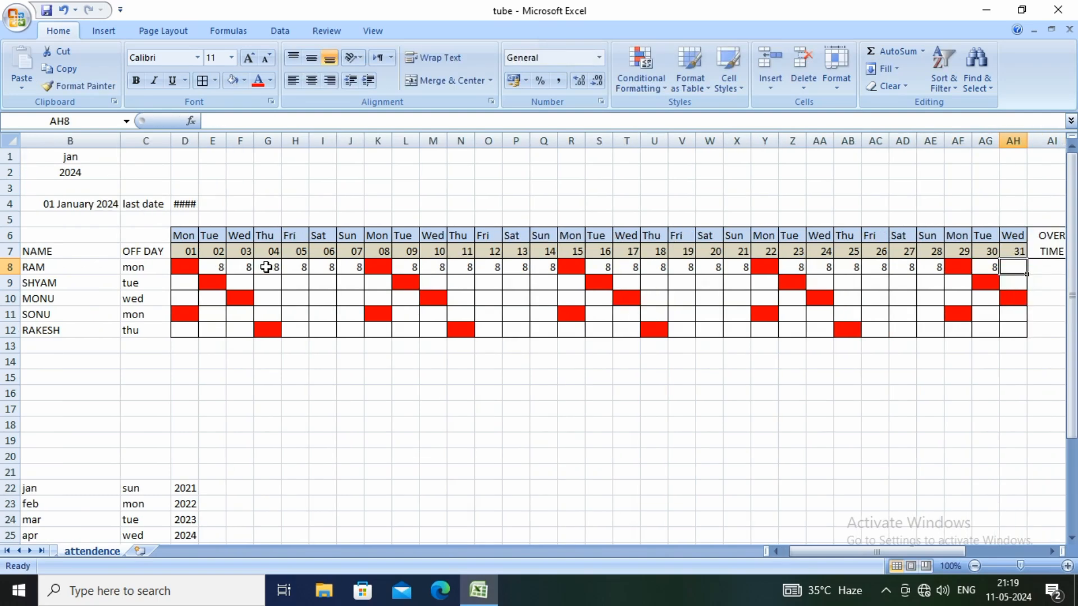
type("8")
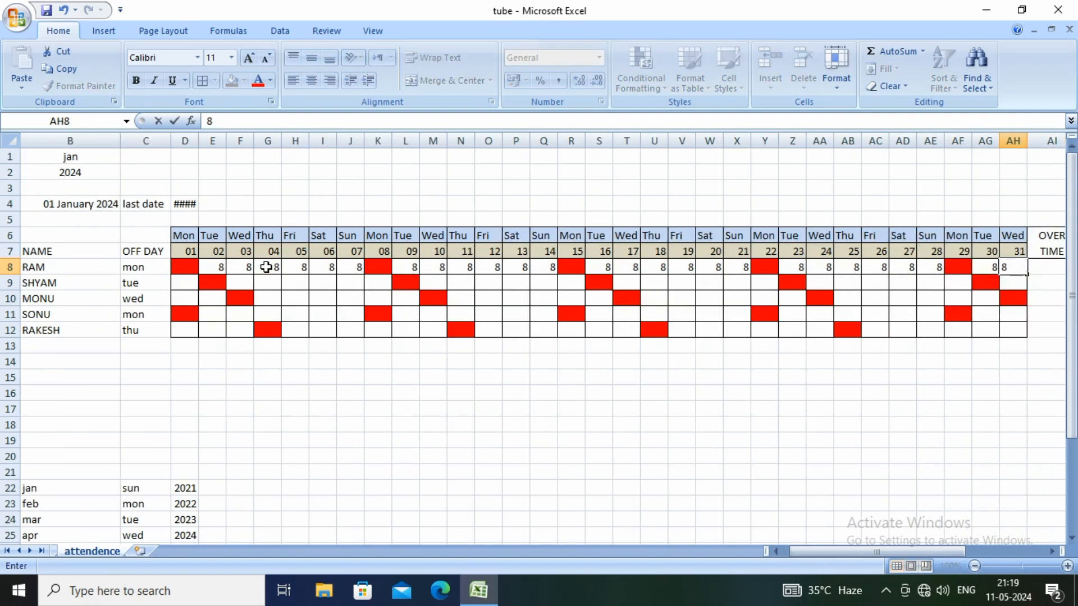
Change the hours for date 10 in row 8, cell M8, to 10
left_click(442, 268)
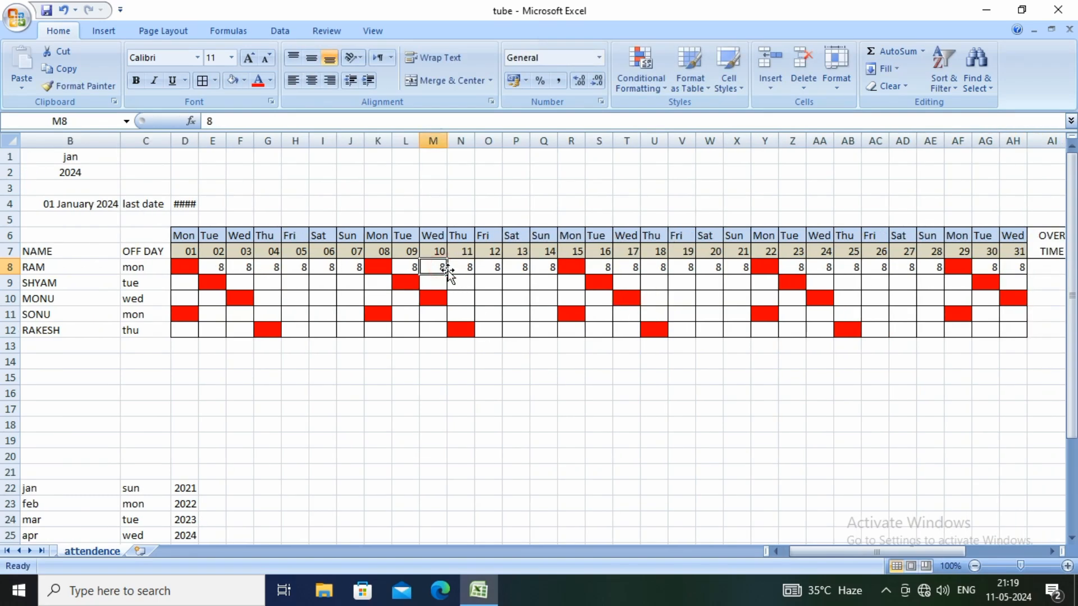
type("10")
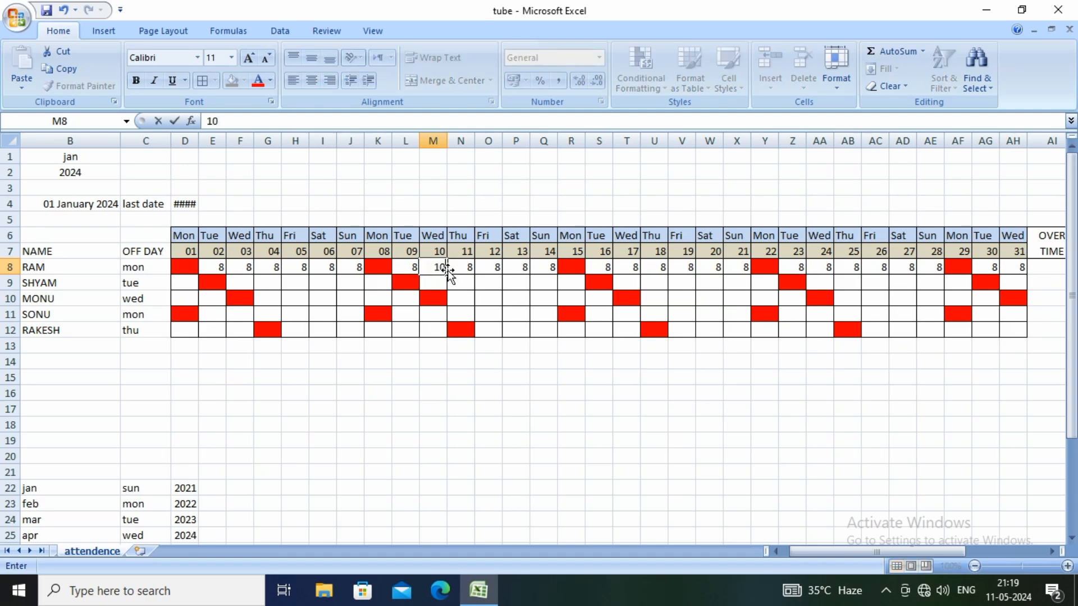
left_click(486, 283)
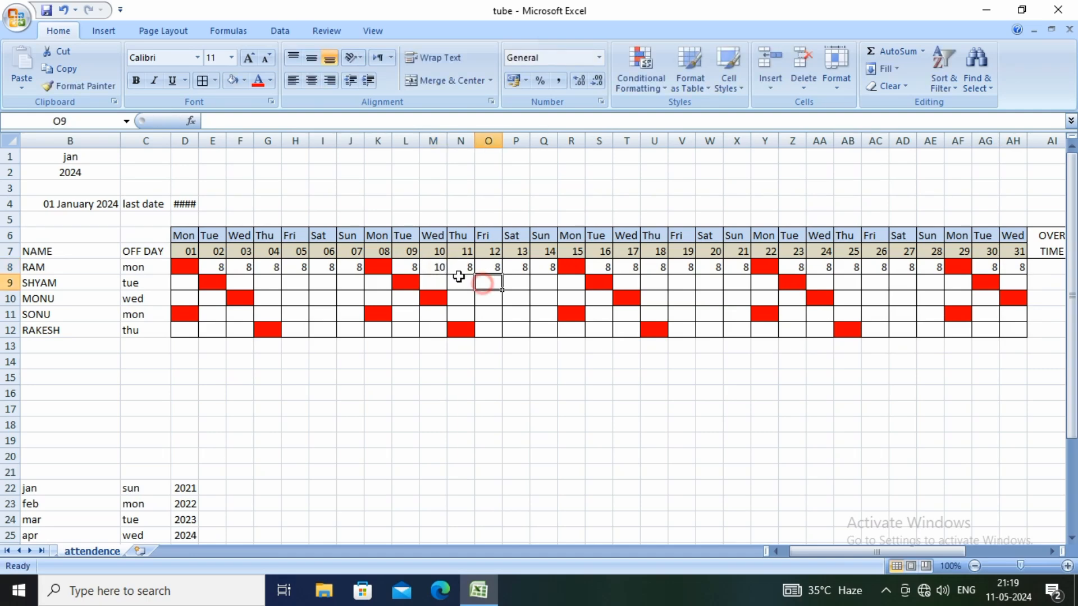
Enter the formula =COUNTIF(D8:AH8,">8") in cell AI8 under the first OVER TIME heading
left_click_drag(817, 551, 887, 552)
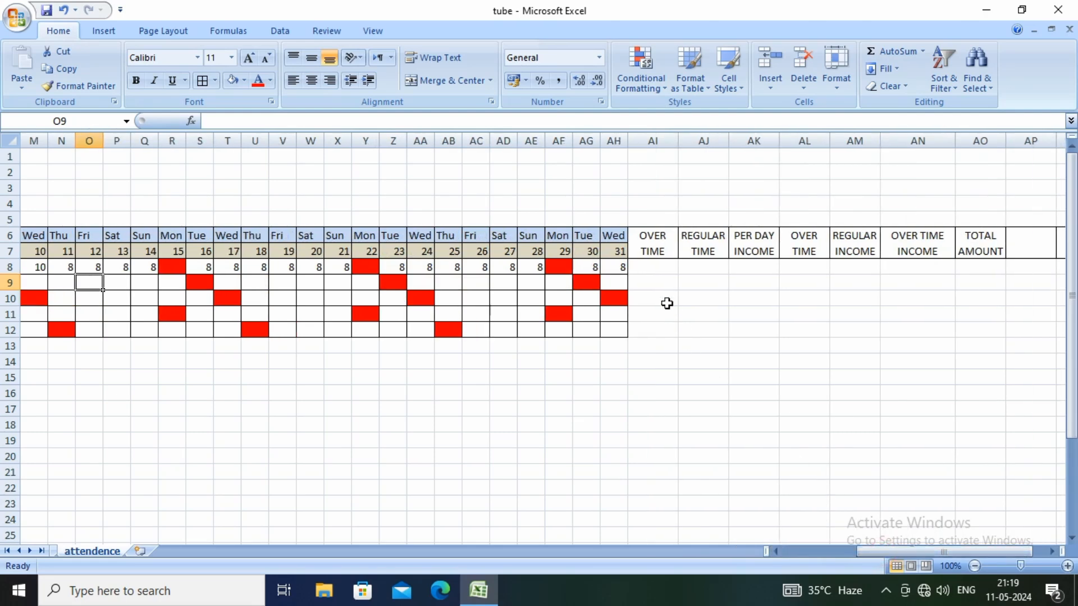
left_click(653, 267)
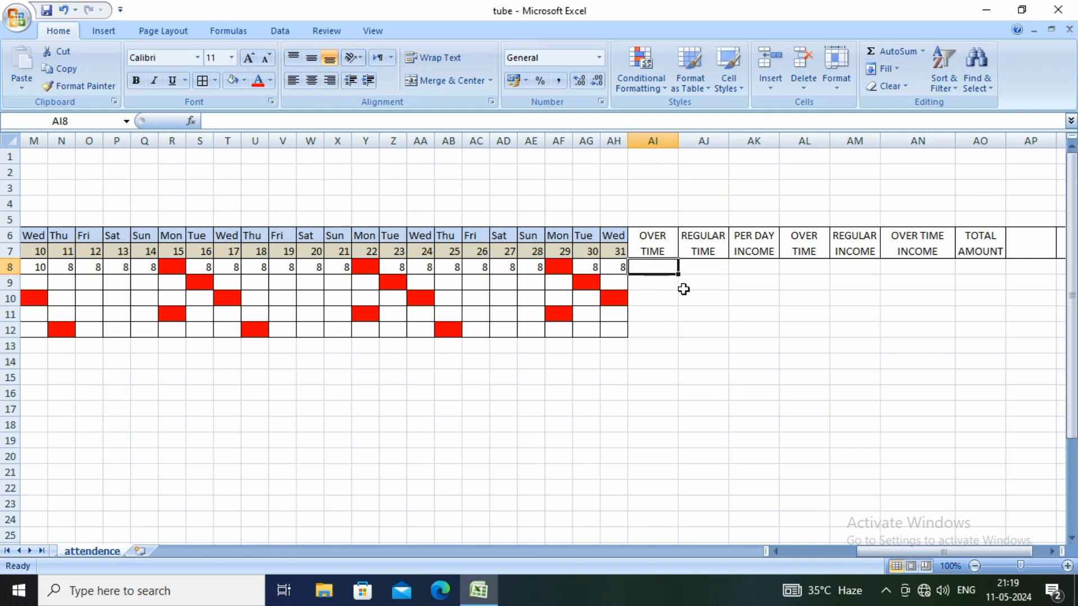
type("=")
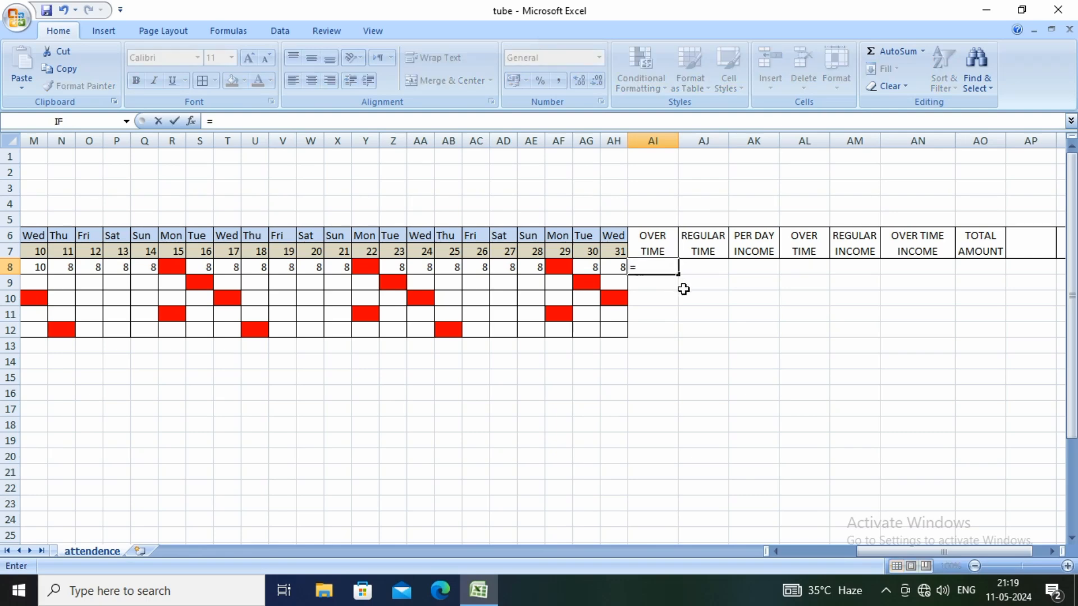
type("CO")
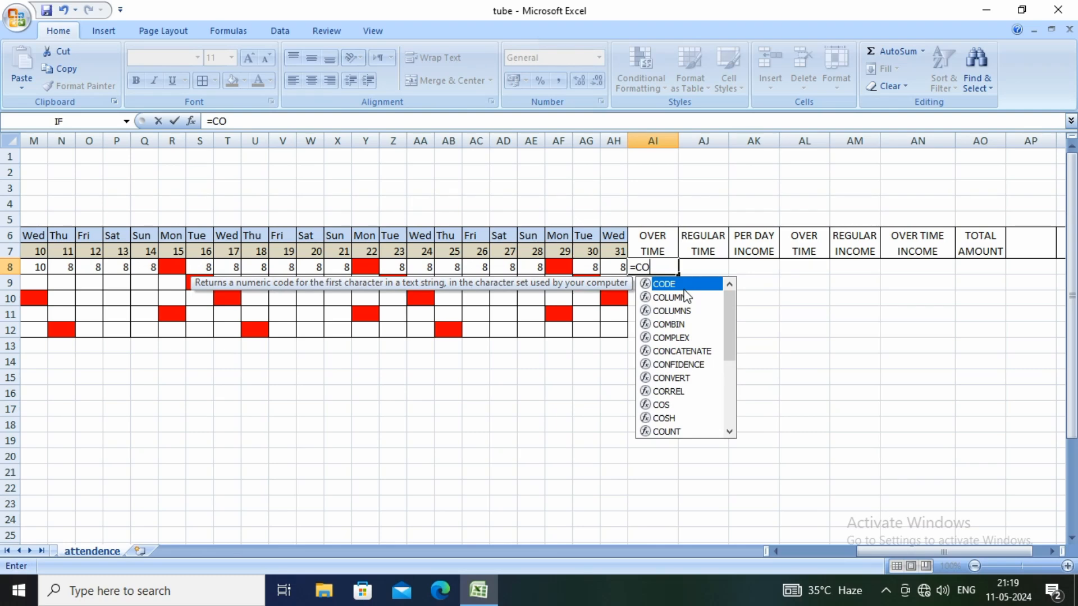
type("UNT")
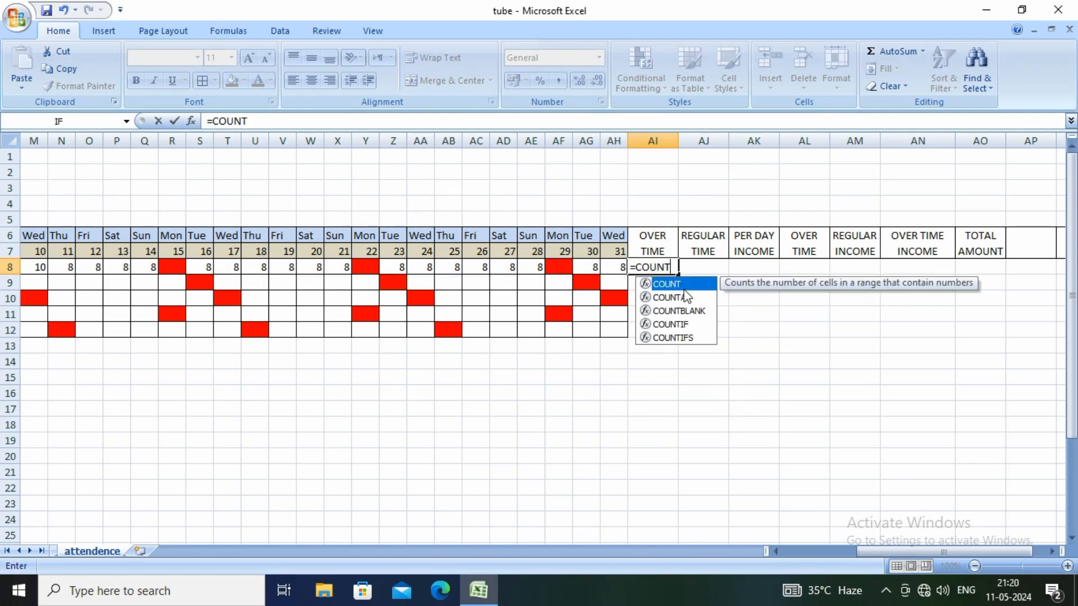
type("IF")
double_click(683, 289)
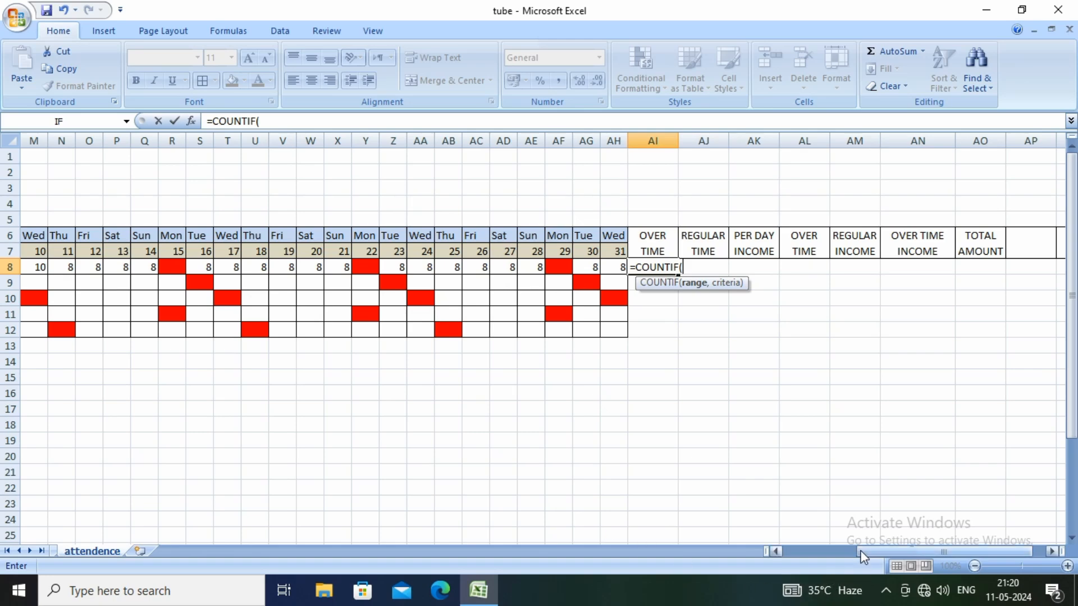
left_click_drag(617, 268, 243, 266)
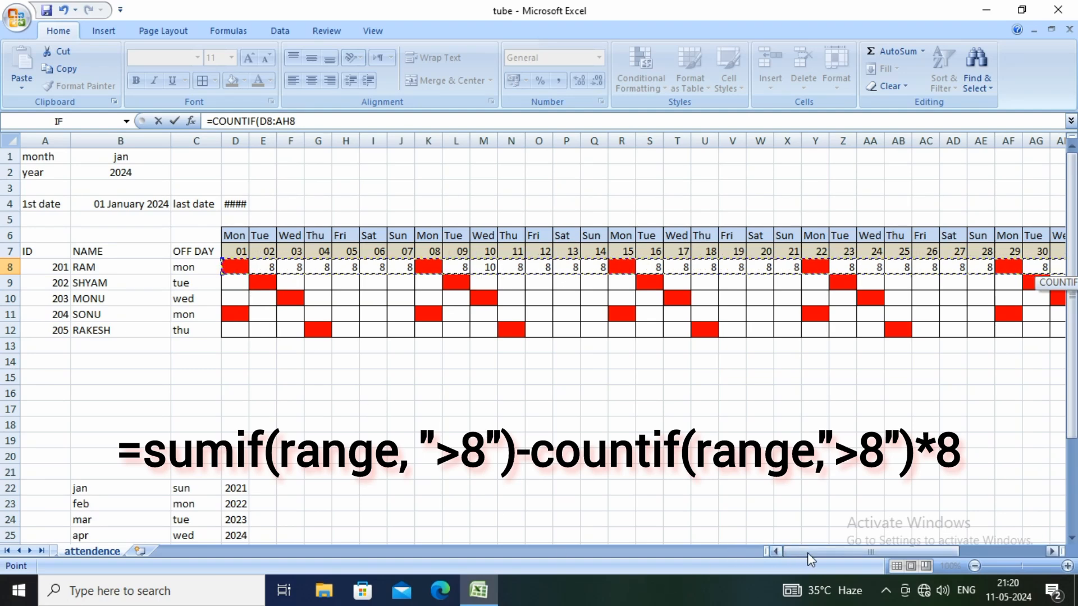
left_click_drag(809, 553, 847, 549)
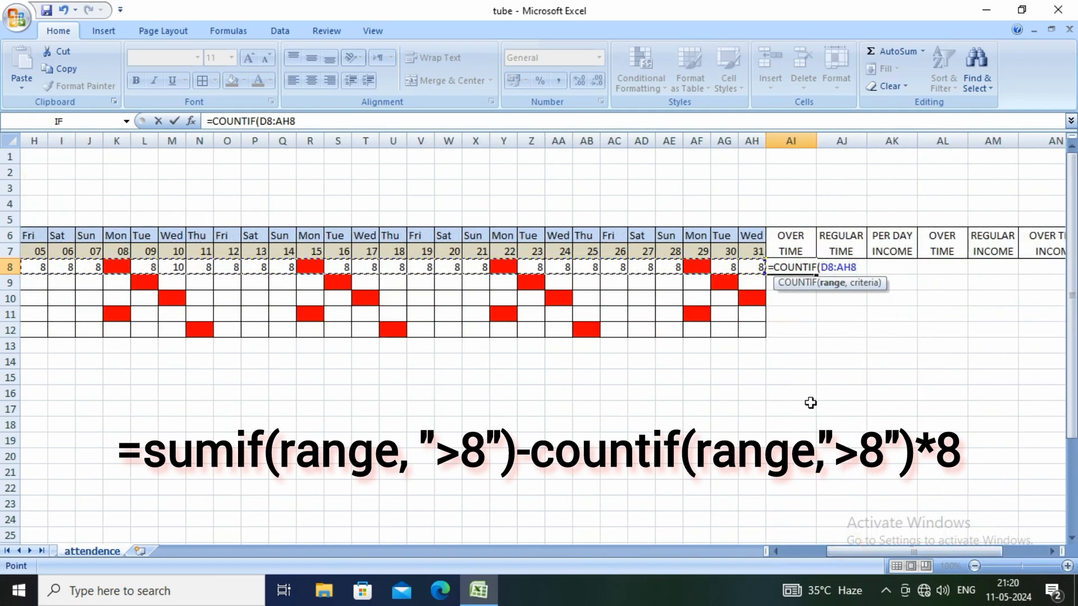
type(",")
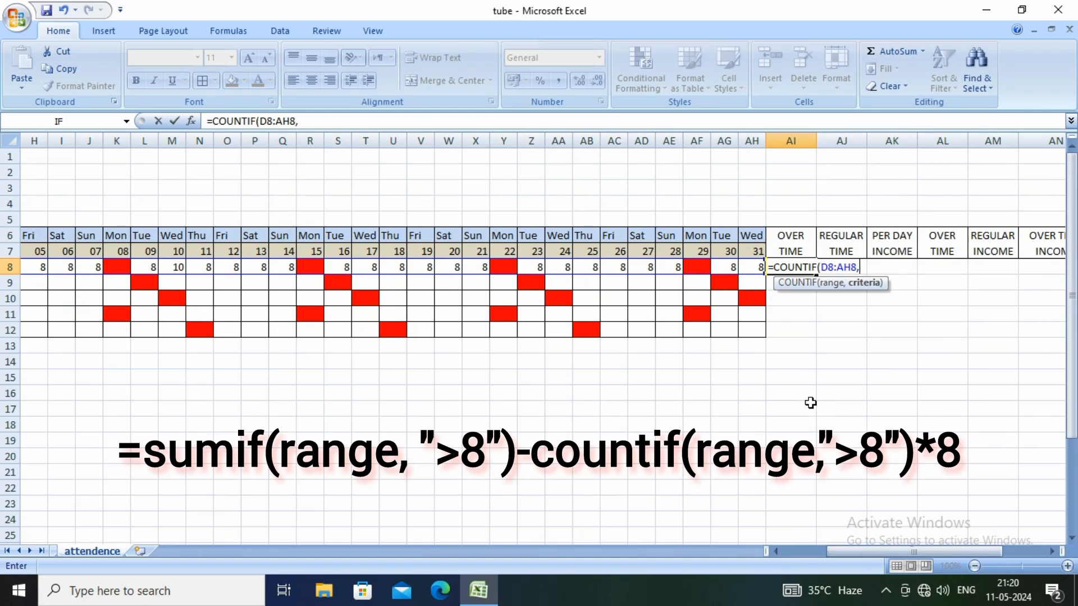
type("\">8\")")
key("Return")
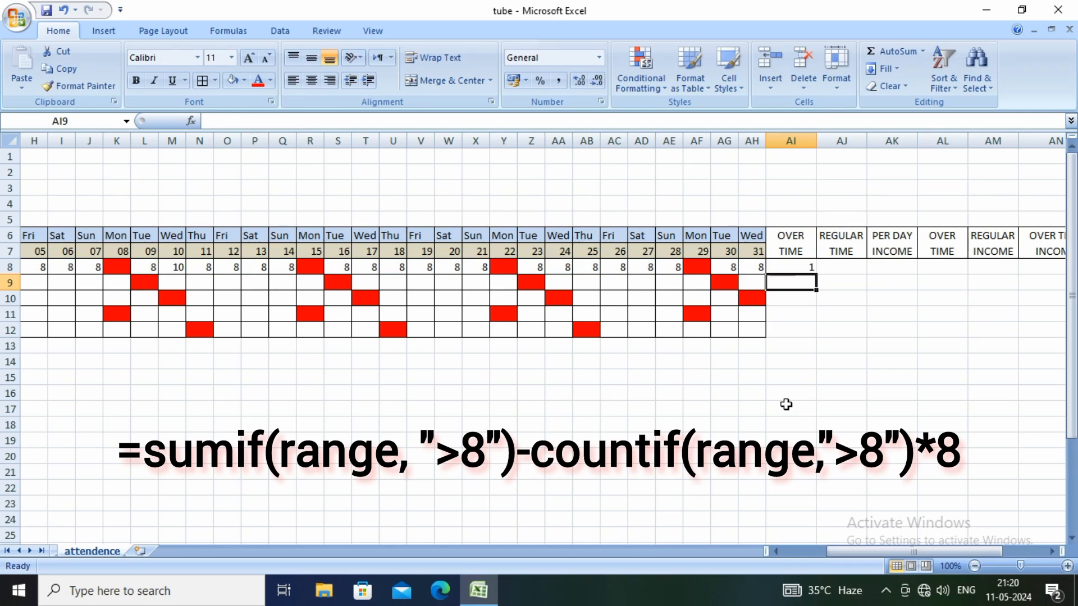
Change the hours for date 12 in row 8, cell O8, to 9
left_click(803, 268)
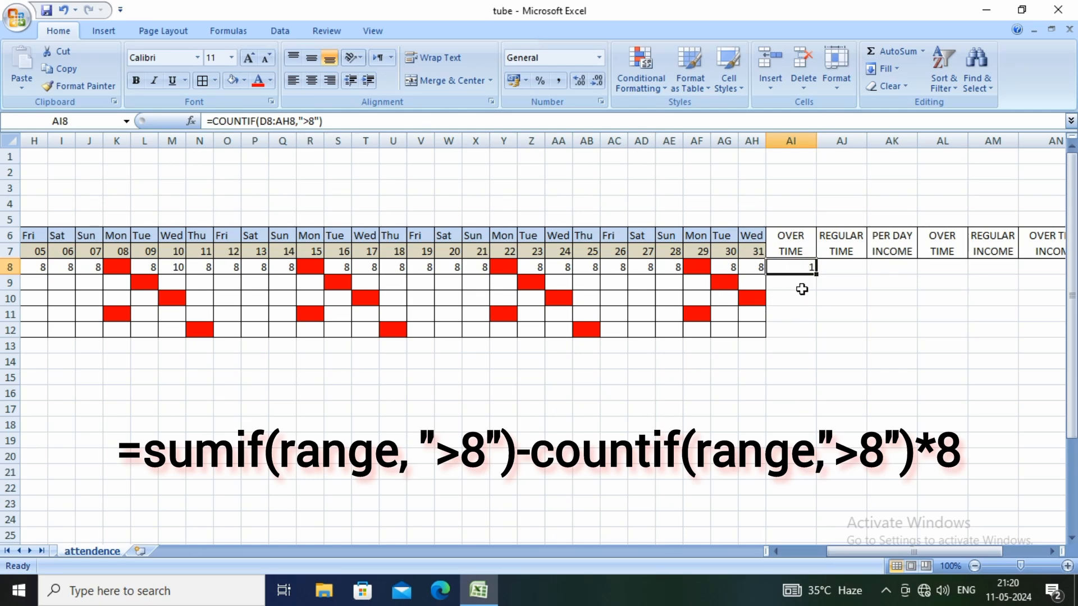
key("alt")
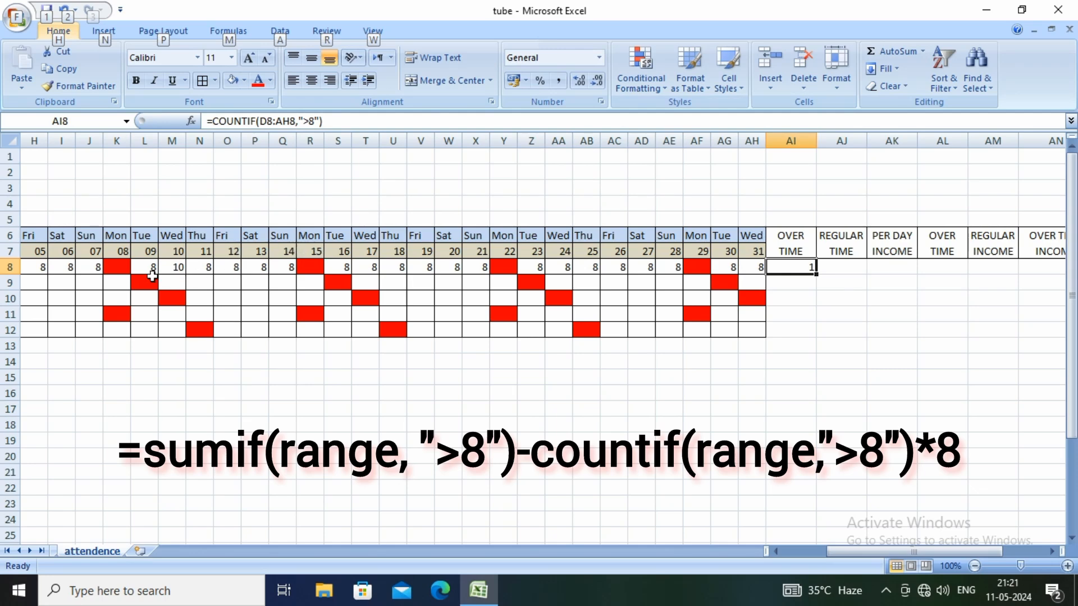
left_click(233, 268)
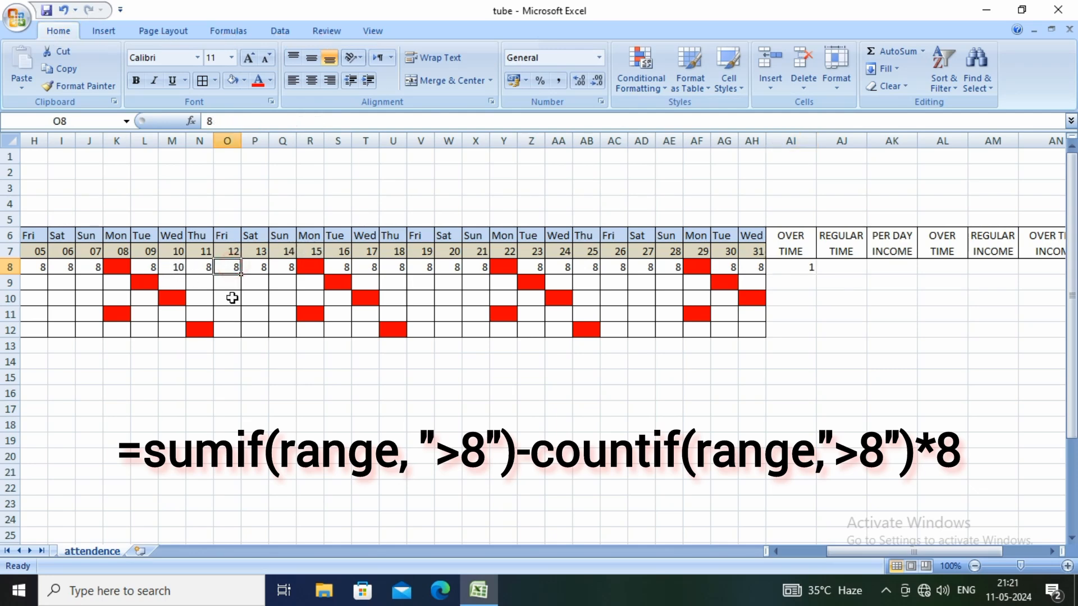
type("9")
key("Return")
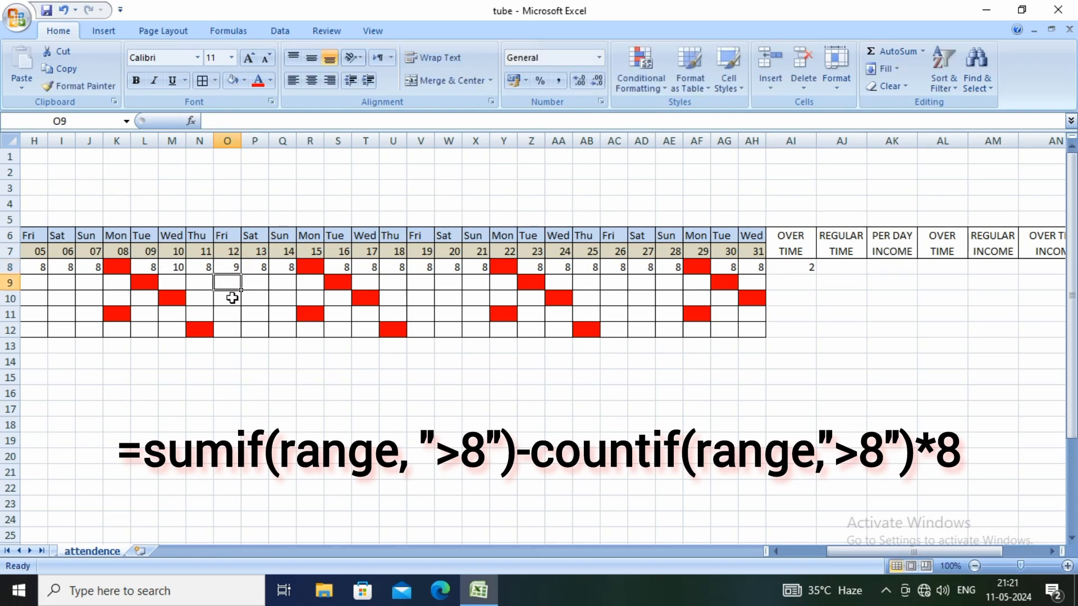
Extend the overtime formula in AI8 to =SUM(D8:AH8,"<8")-COUNTIF(D8:AH8,">8")
left_click(801, 269)
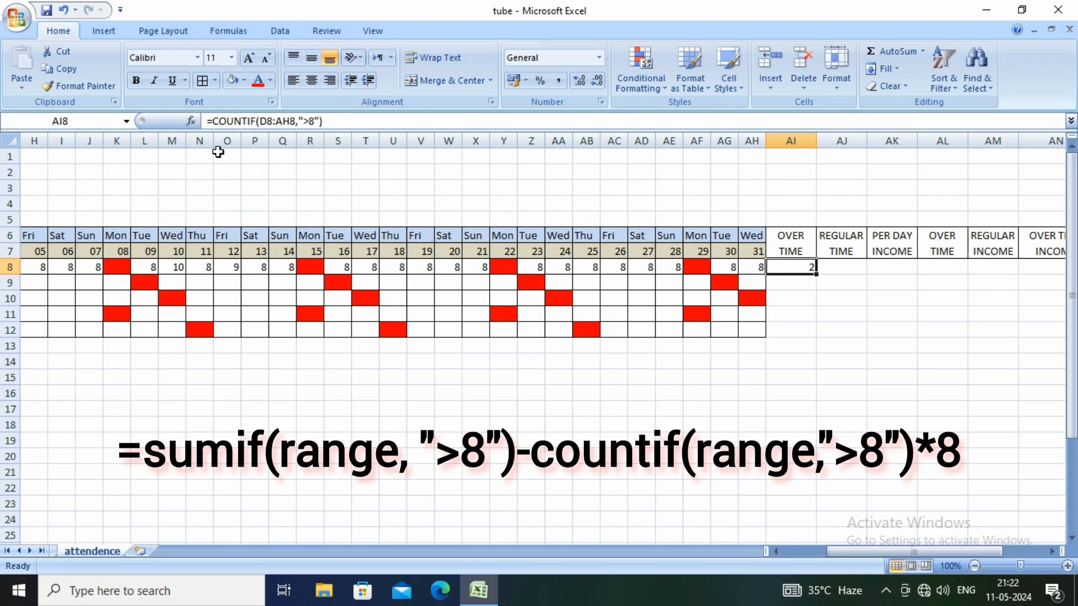
left_click(213, 121)
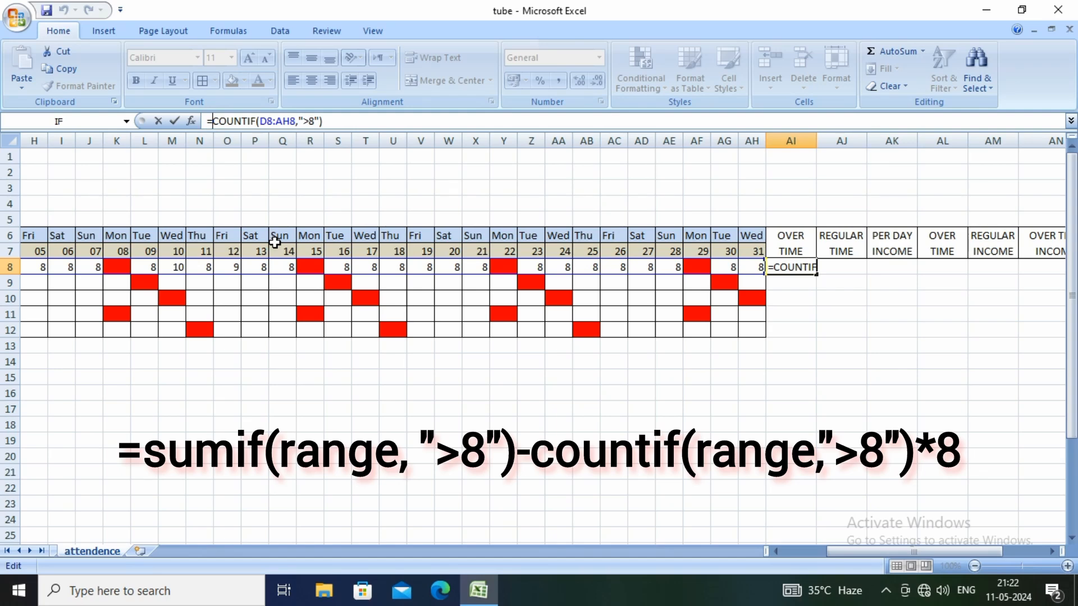
type("SUM")
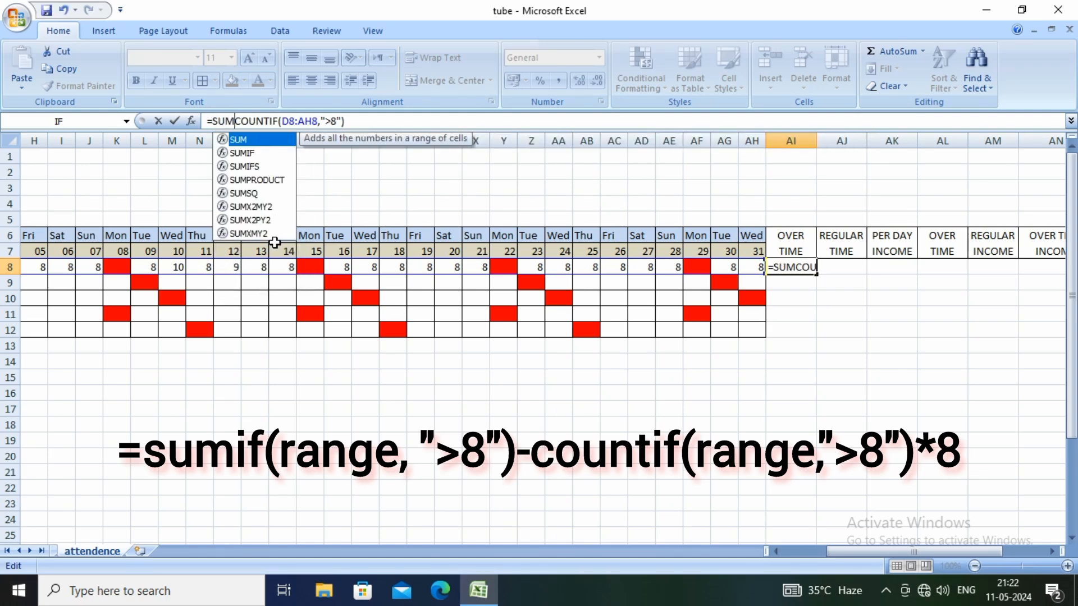
type("(")
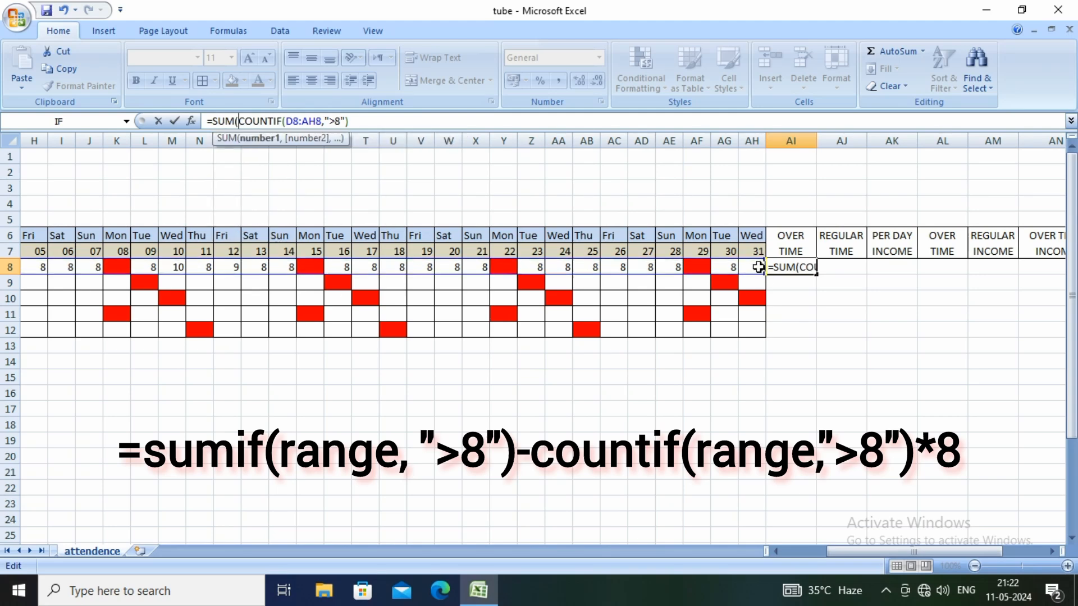
left_click_drag(757, 267, 234, 269)
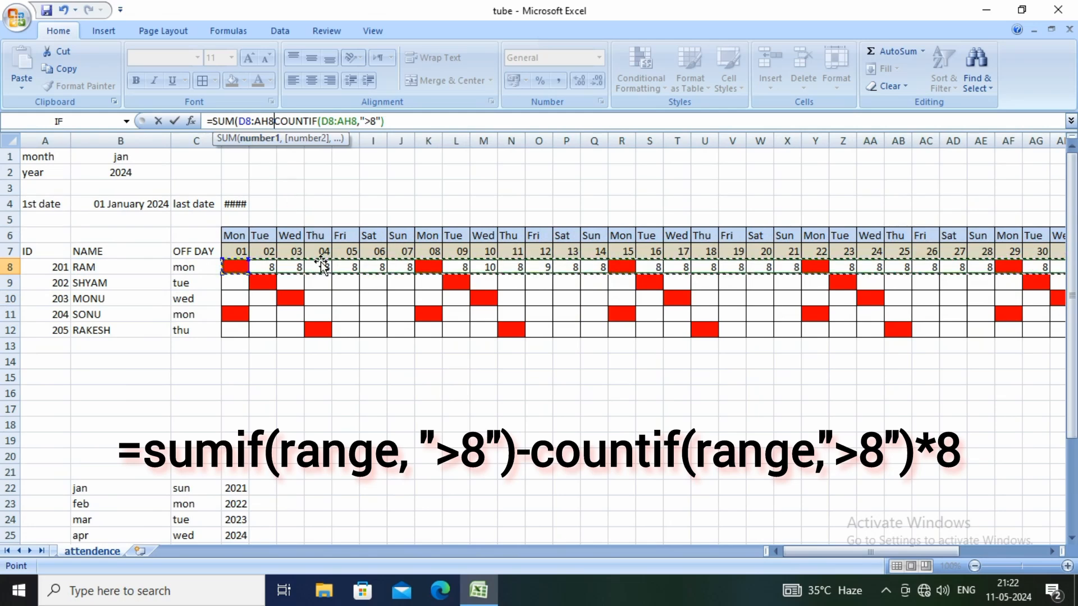
type(",")
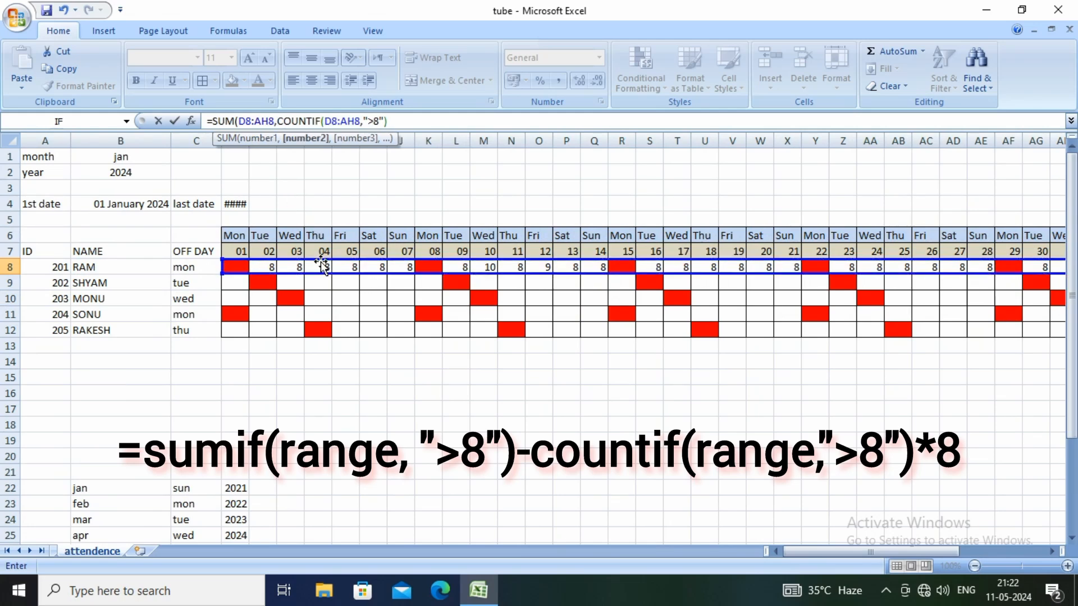
type("\"")
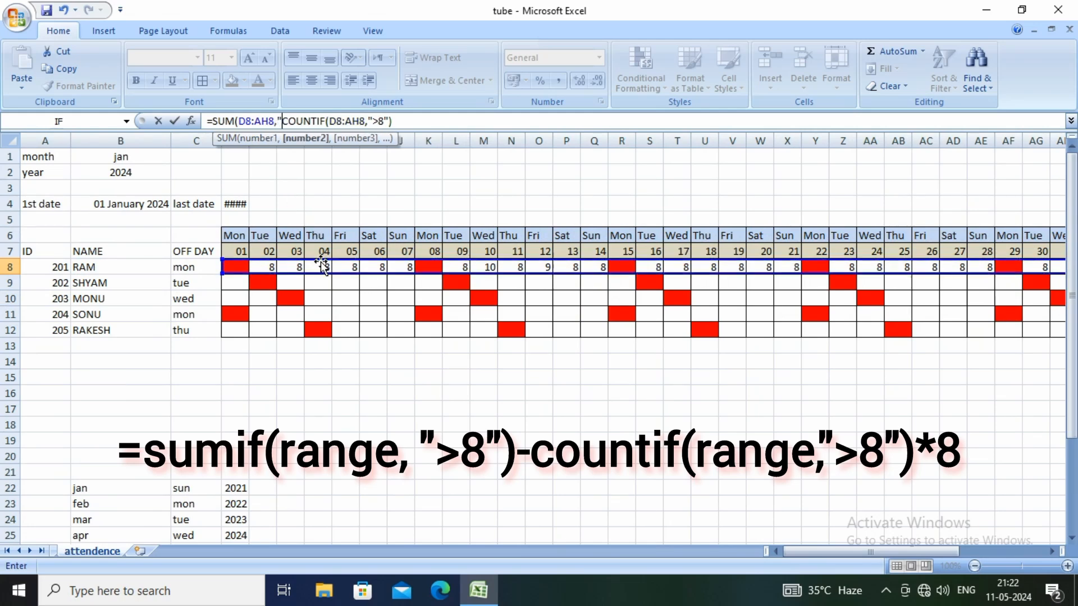
type("<")
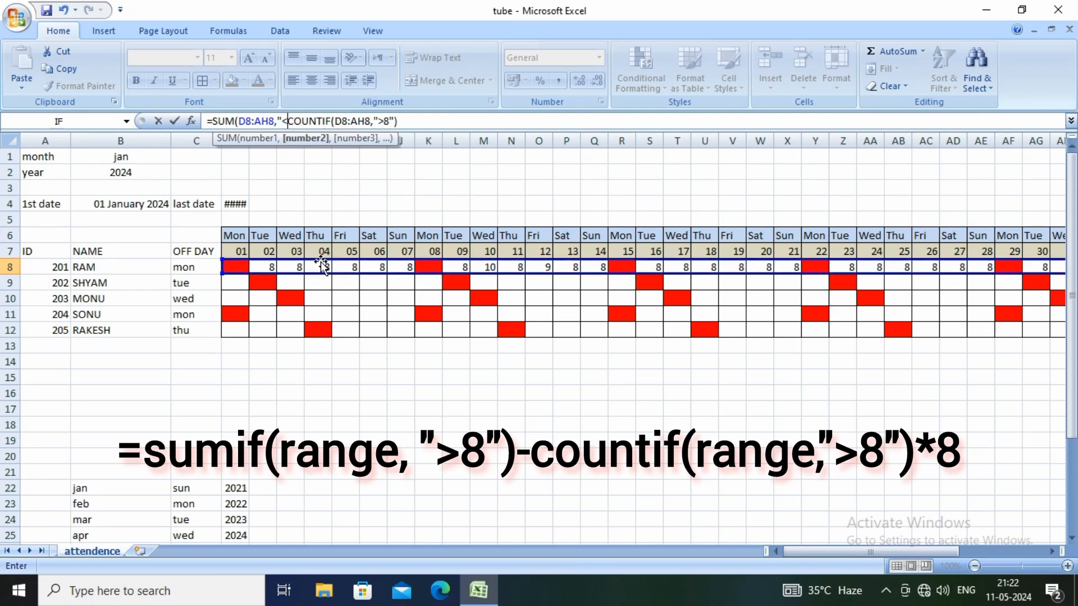
type("8")
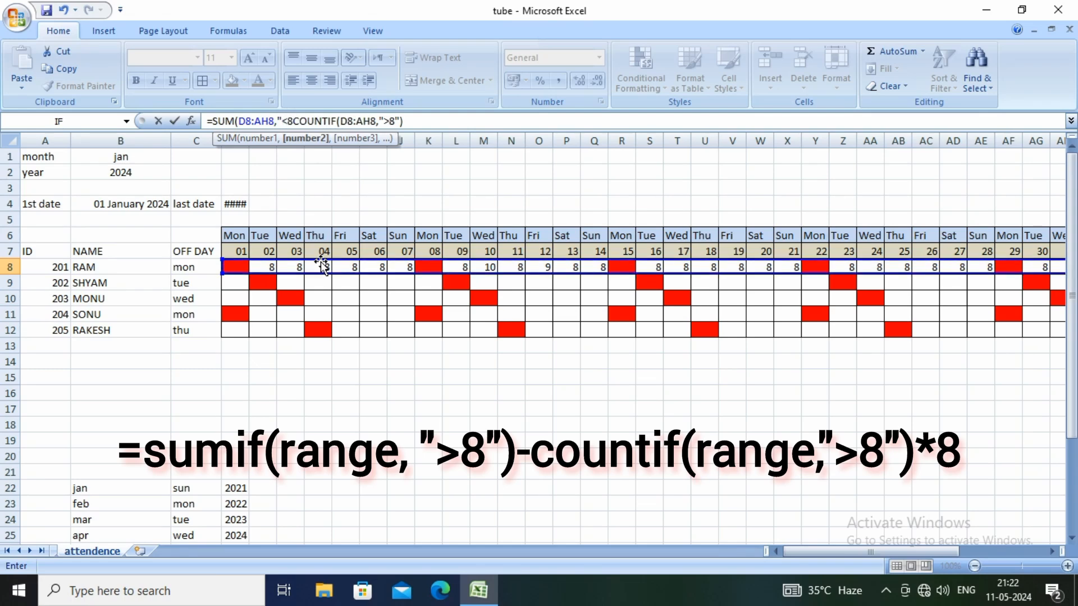
type("\"")
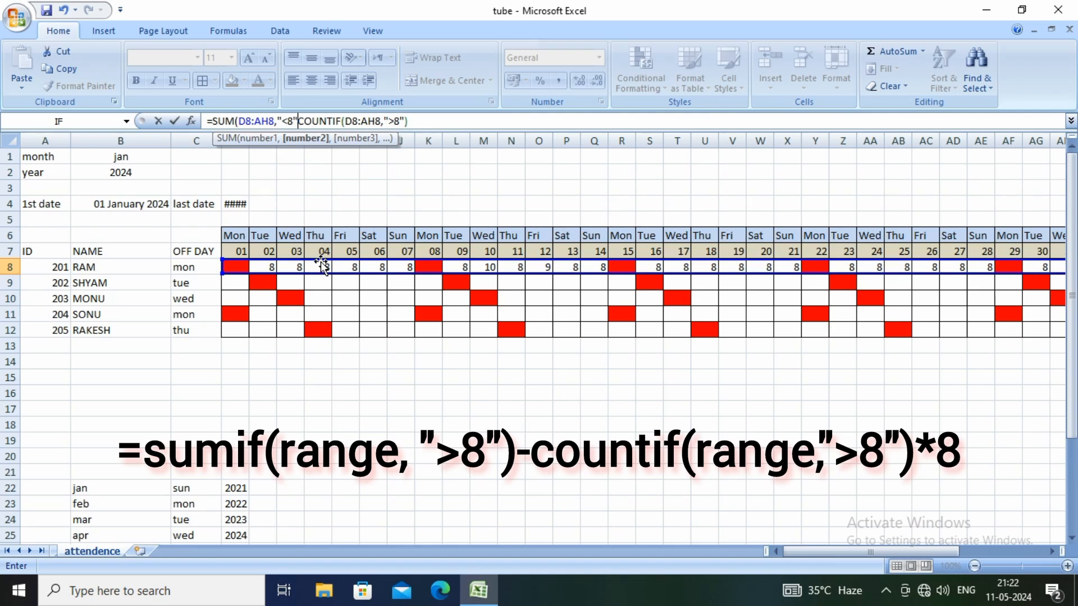
type(")")
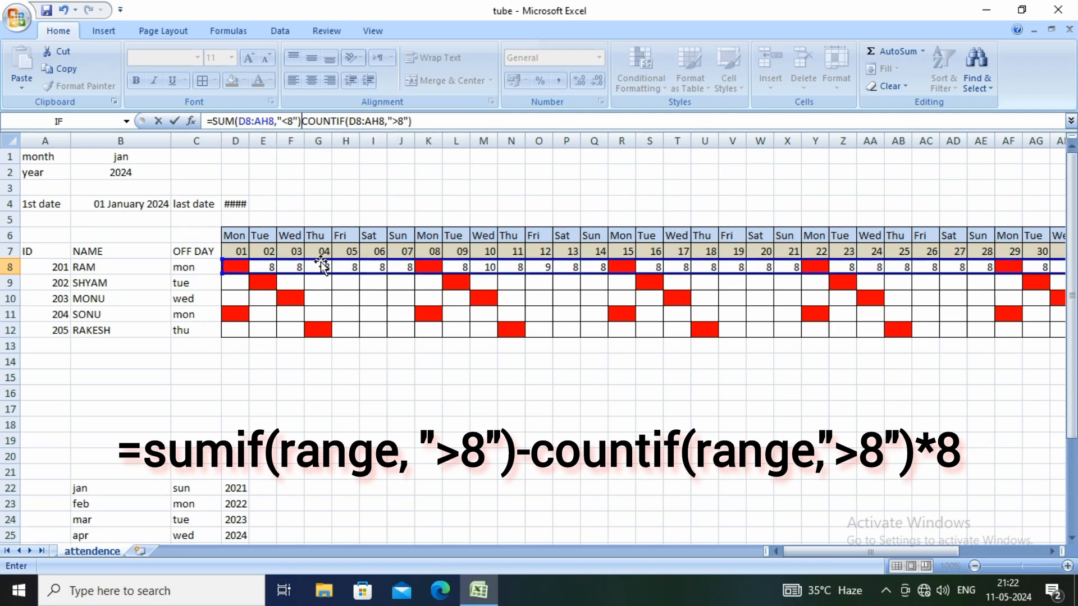
type("-")
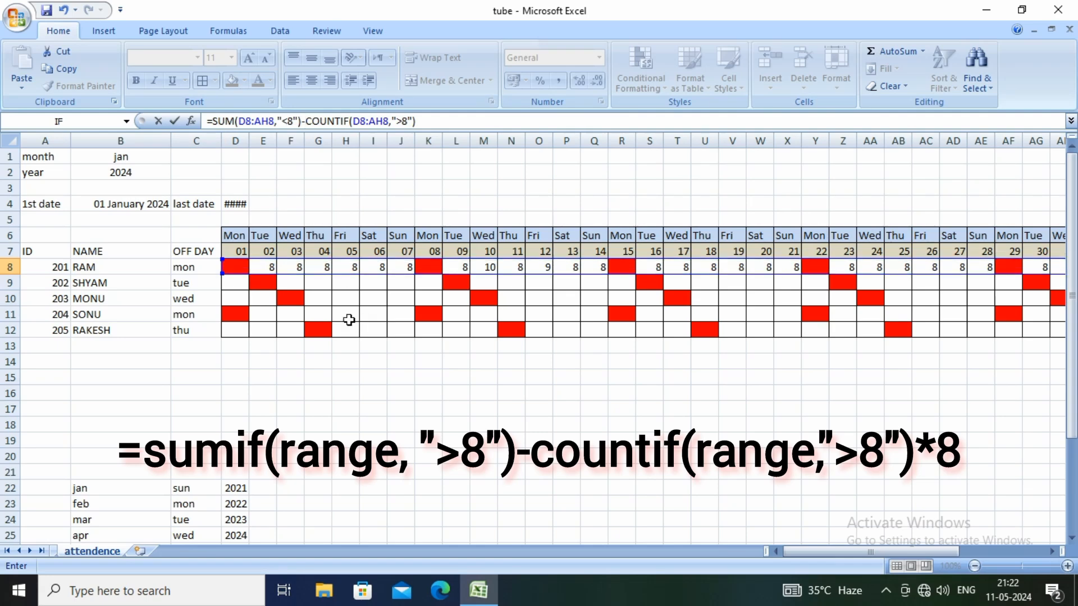
left_click_drag(815, 551, 873, 551)
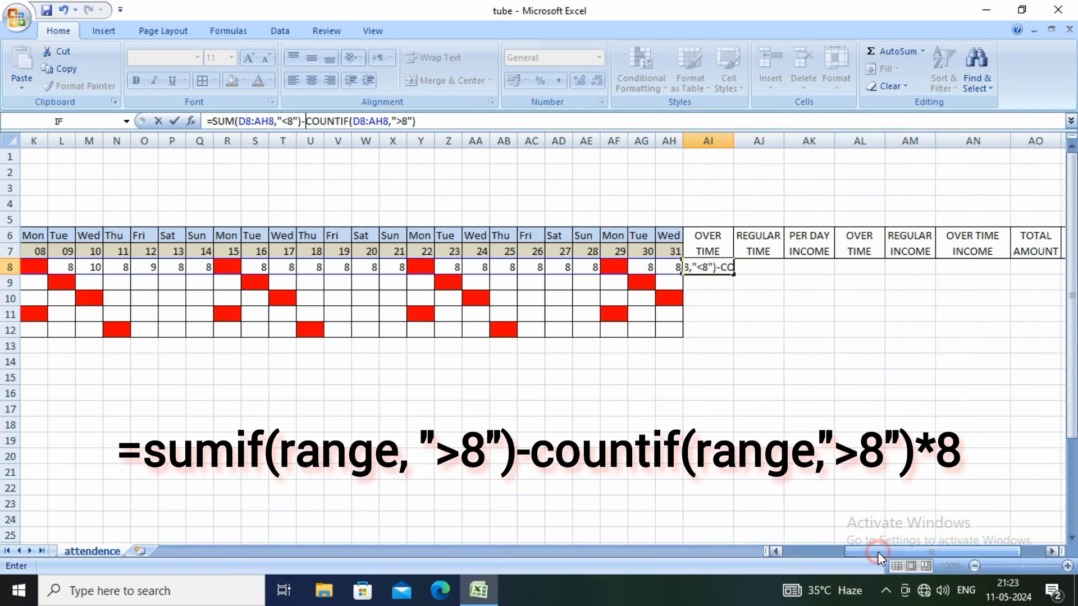
left_click(426, 122)
key("Return")
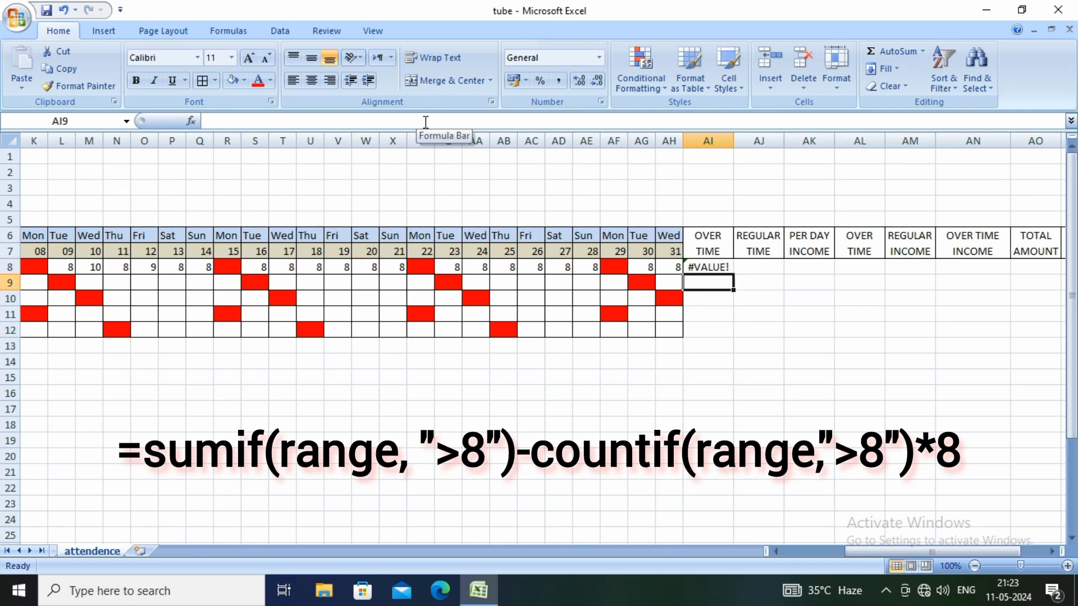
Replace SUM with SUMIF in the AI8 formula so it reads =SUMIF(D8:AH8,"<8")-COUNTIF(D8:AH8,">8")
key("Up")
key("alt")
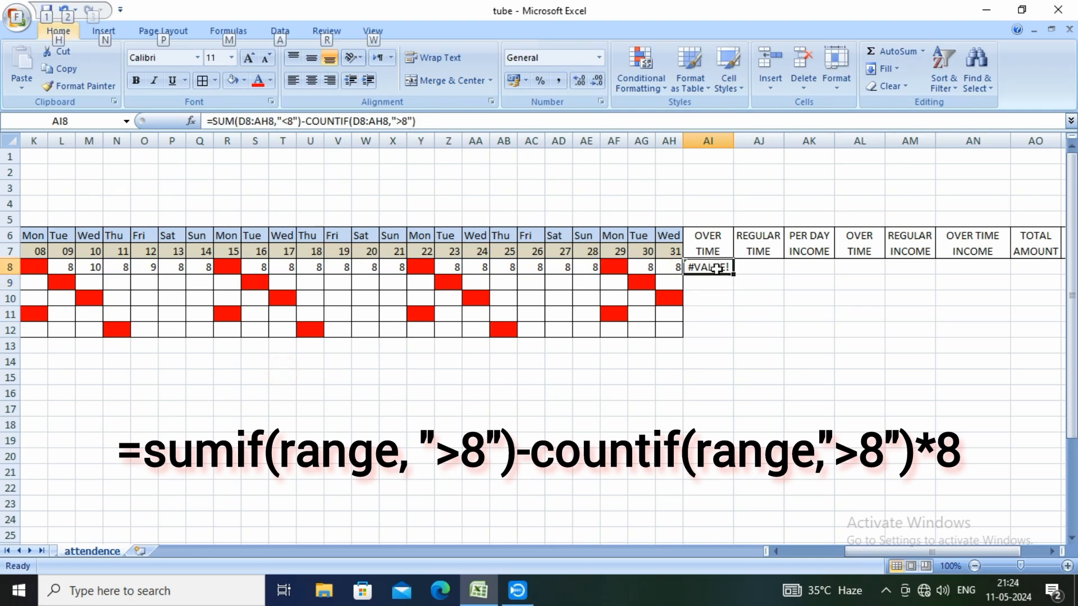
left_click(717, 269)
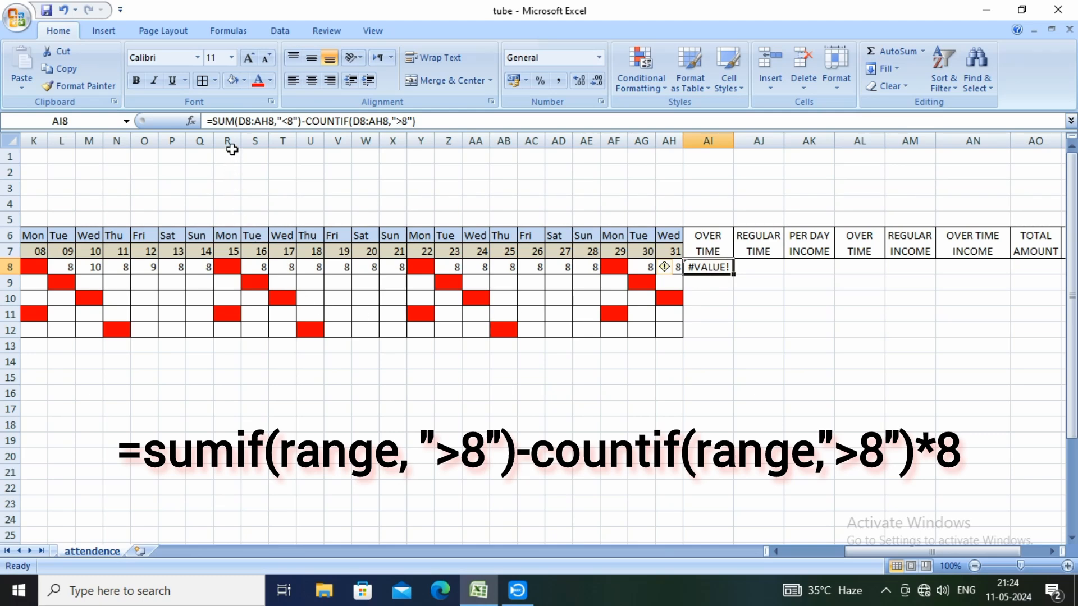
left_click(235, 122)
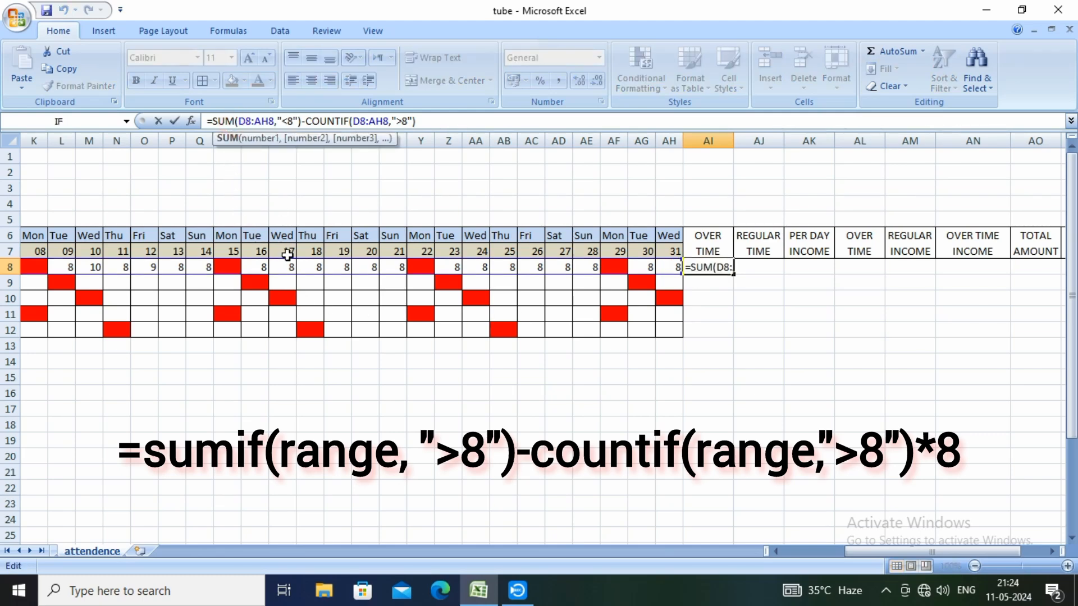
type("IF")
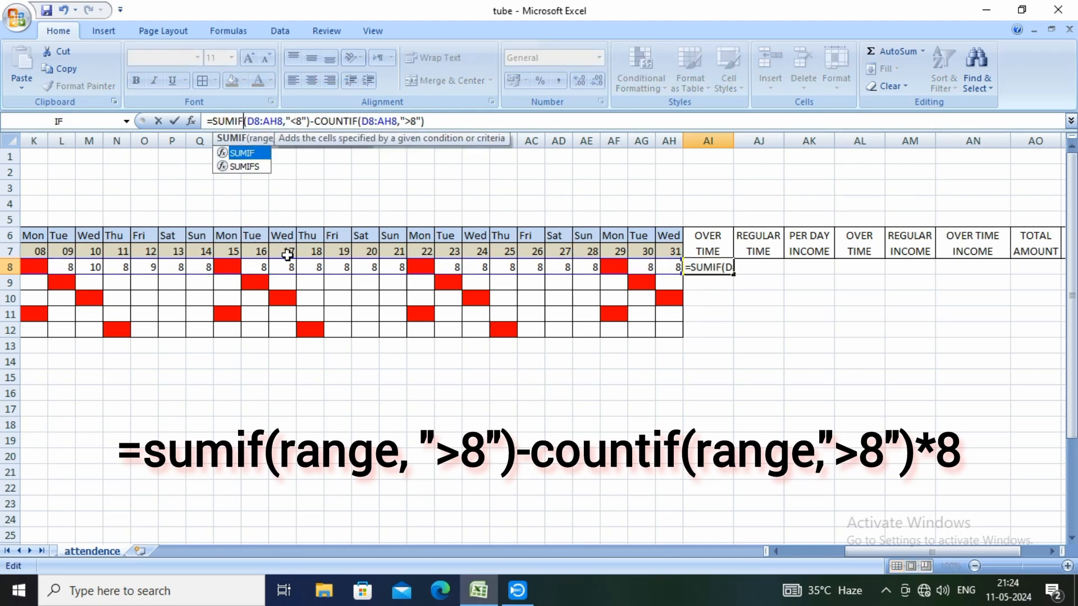
left_click(431, 120)
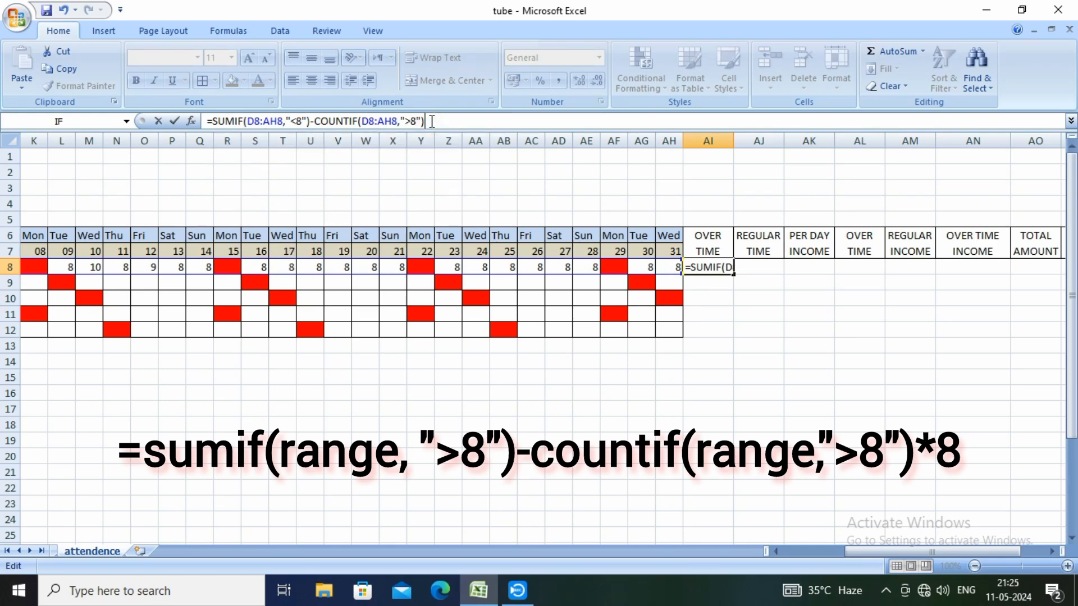
key("Return")
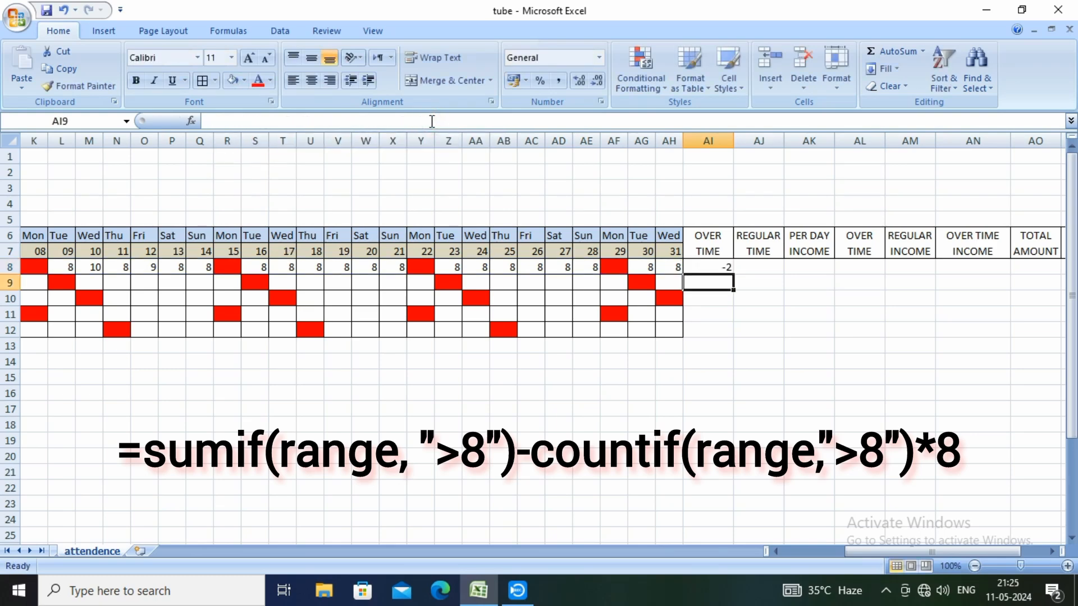
left_click(703, 271)
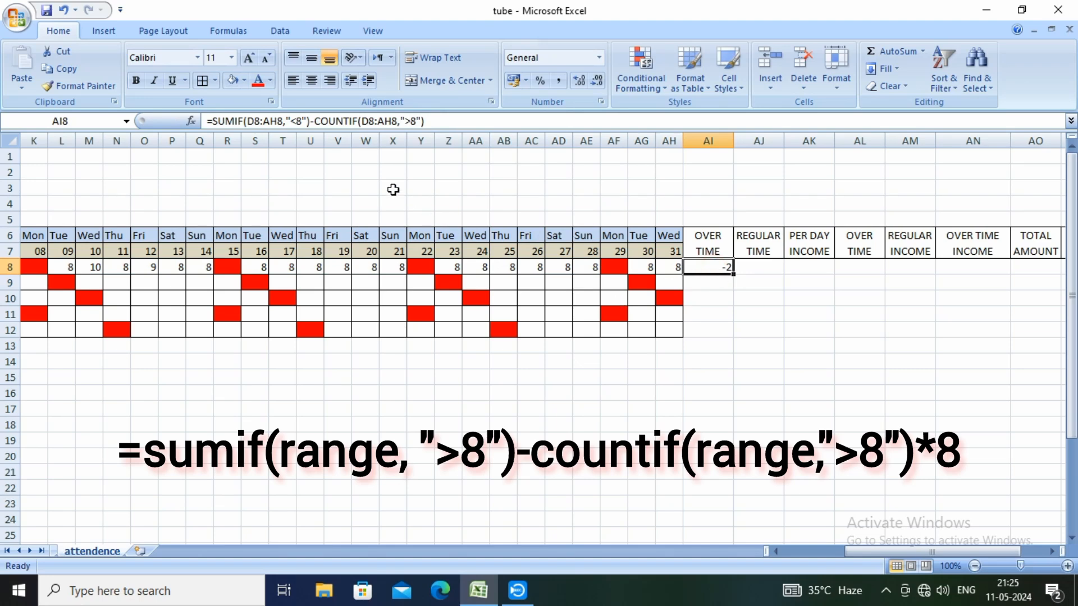
Multiply the COUNTIF part of the AI8 overtime formula by 8, giving =SUMIF(D8:AH8,"<8")-COUNTIF(D8:AH8,">8")*8
double_click(722, 270)
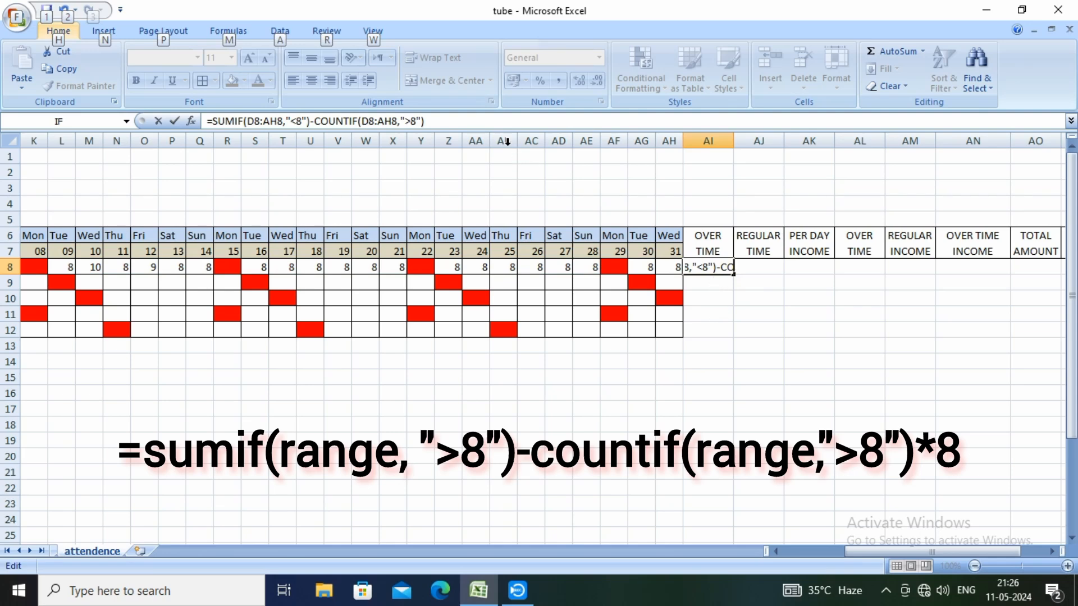
left_click(434, 121)
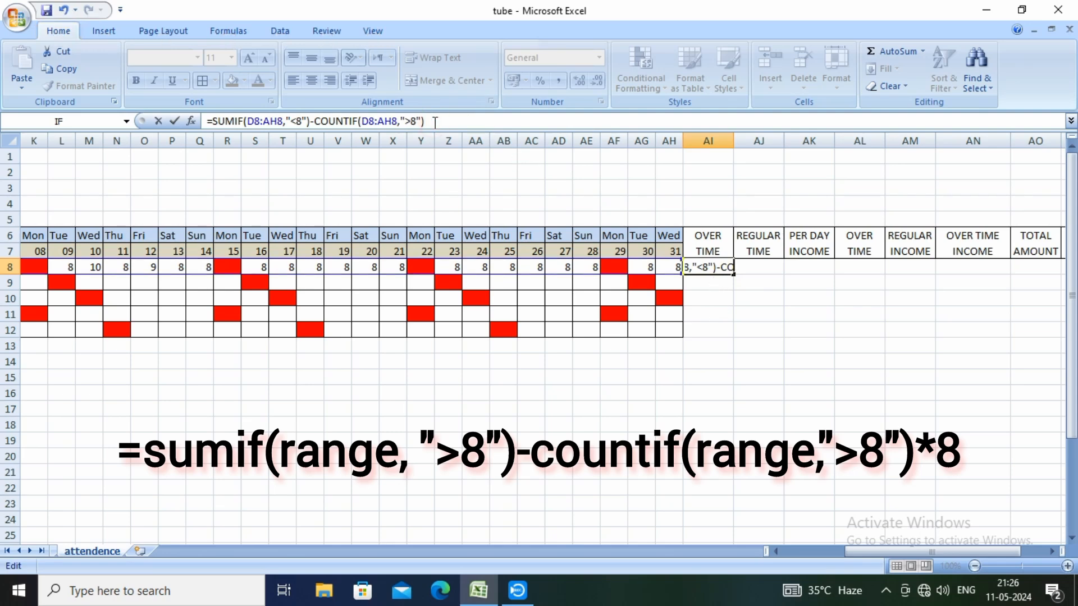
type("*8")
key("Return")
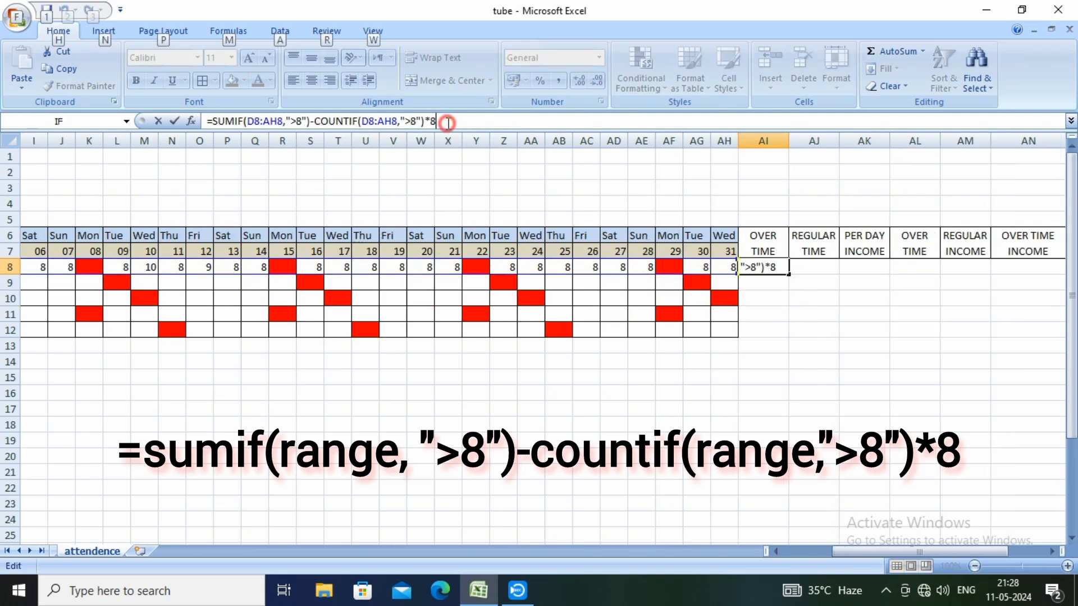
Change the SUMIF criterion in AI8 to ">8" so the formula reads =SUMIF(D8:AH8,">8")-COUNTIF(D8:AH8,">8")*8
key("alt")
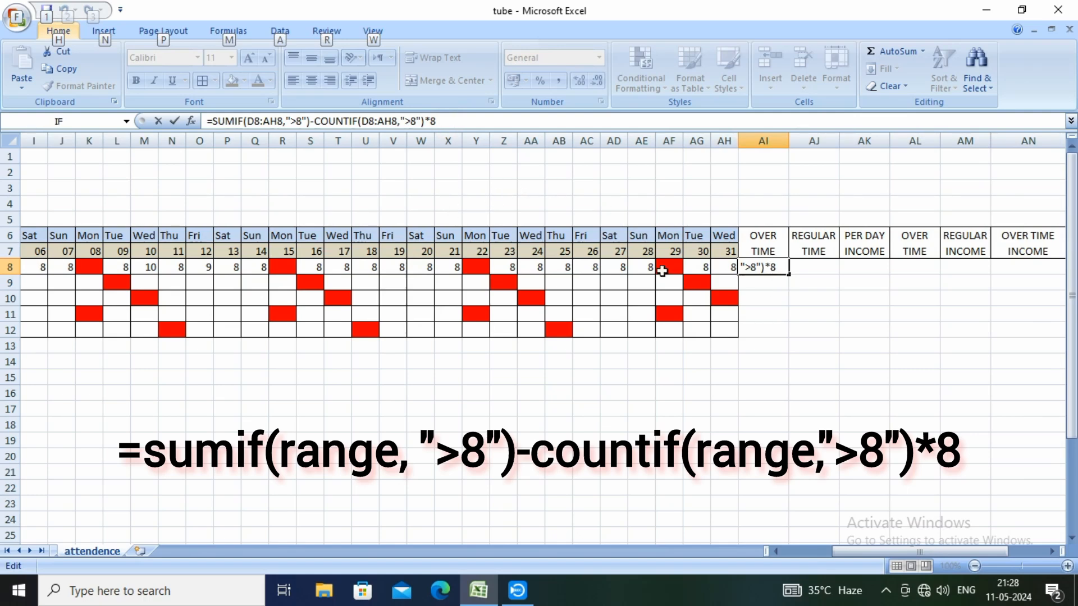
left_click(453, 123)
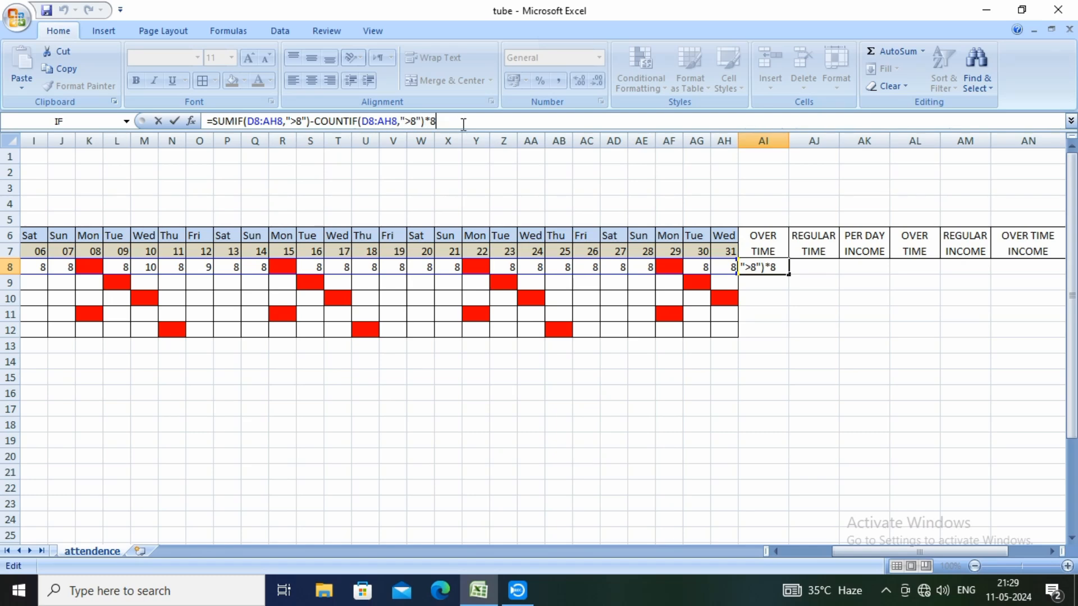
key("Return")
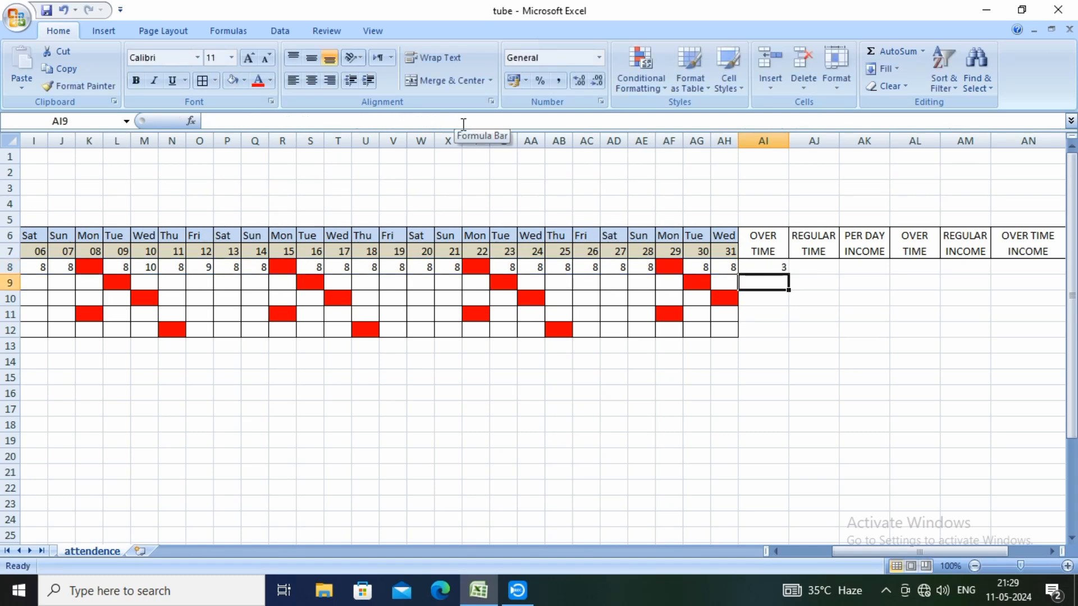
Check the overtime result in AI8 against the row 8 hours for dates 10 and 12
left_click(765, 267)
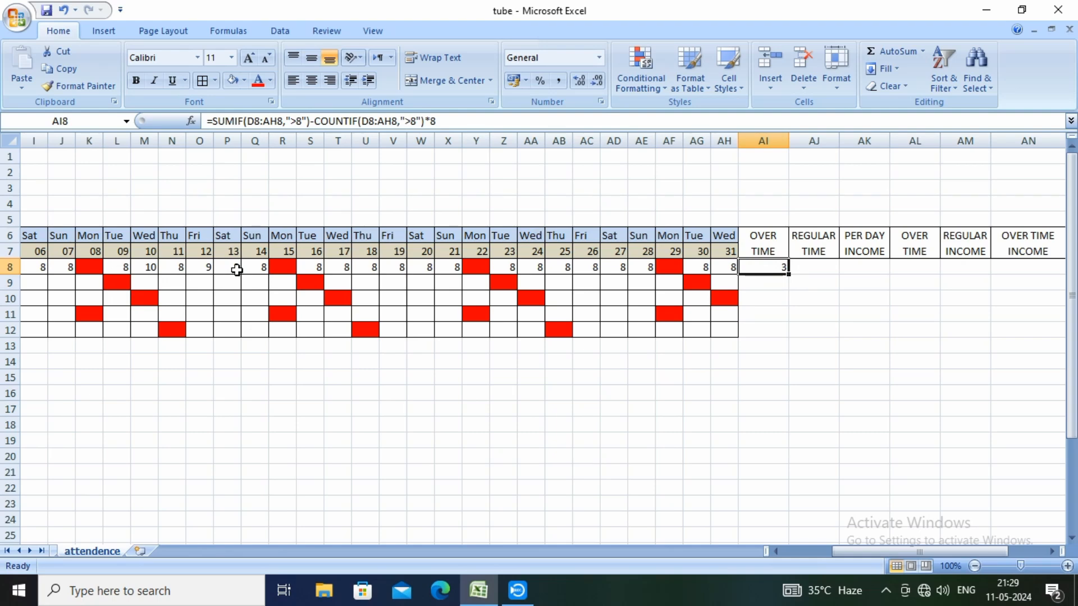
left_click(149, 268)
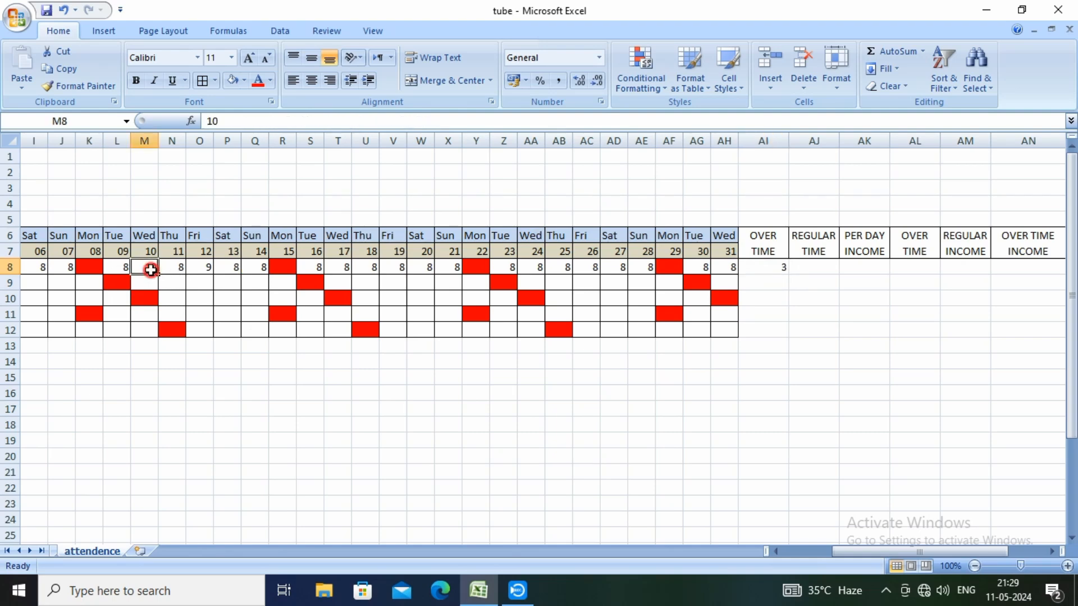
left_click(206, 268)
left_click(149, 269)
left_click(763, 268)
Try the formula =SUM(D8:AH8-AI8) in cell AJ8 under the REGULAR TIME heading
left_click(823, 267)
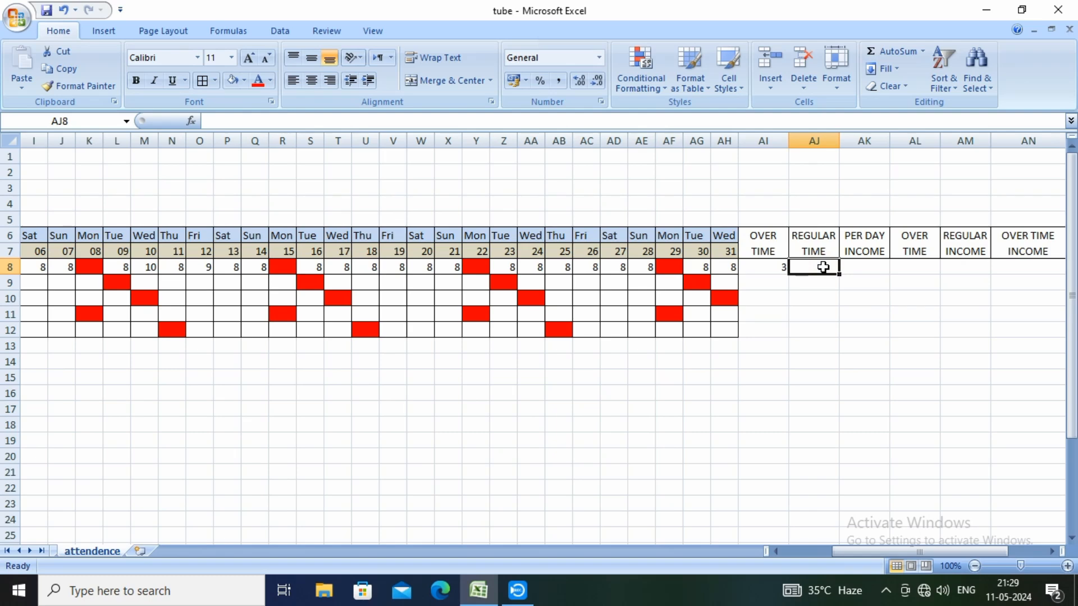
type("=SUM")
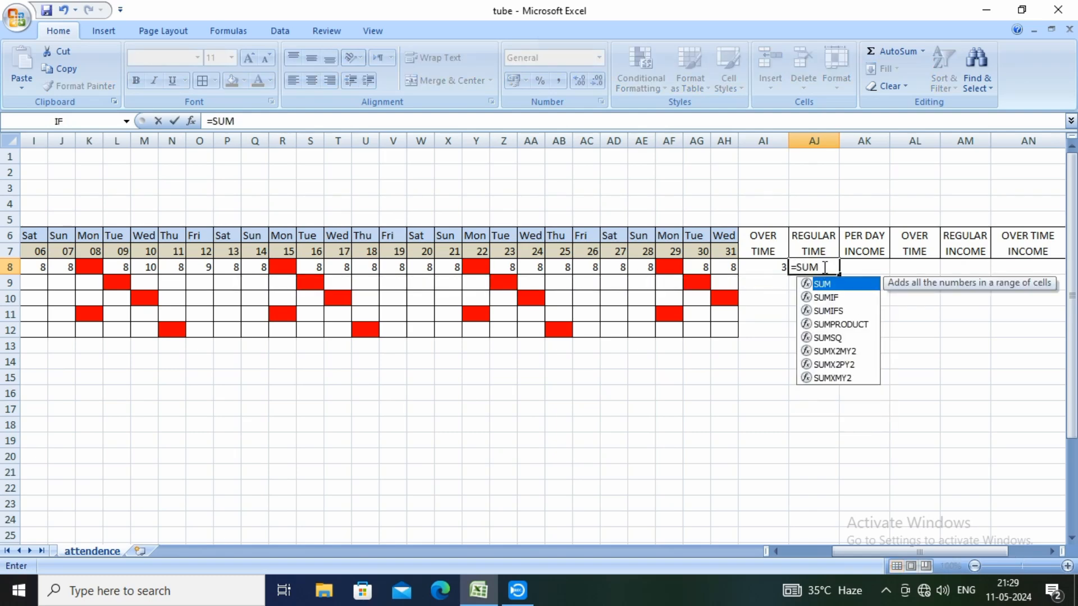
type("(")
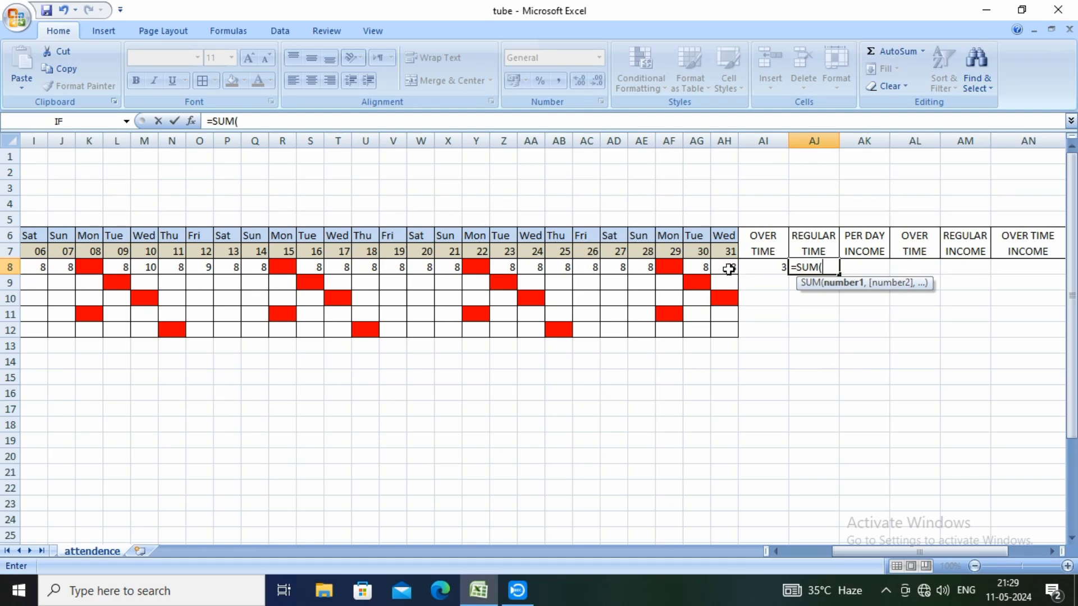
left_click_drag(728, 268, 238, 265)
left_click_drag(800, 556, 873, 556)
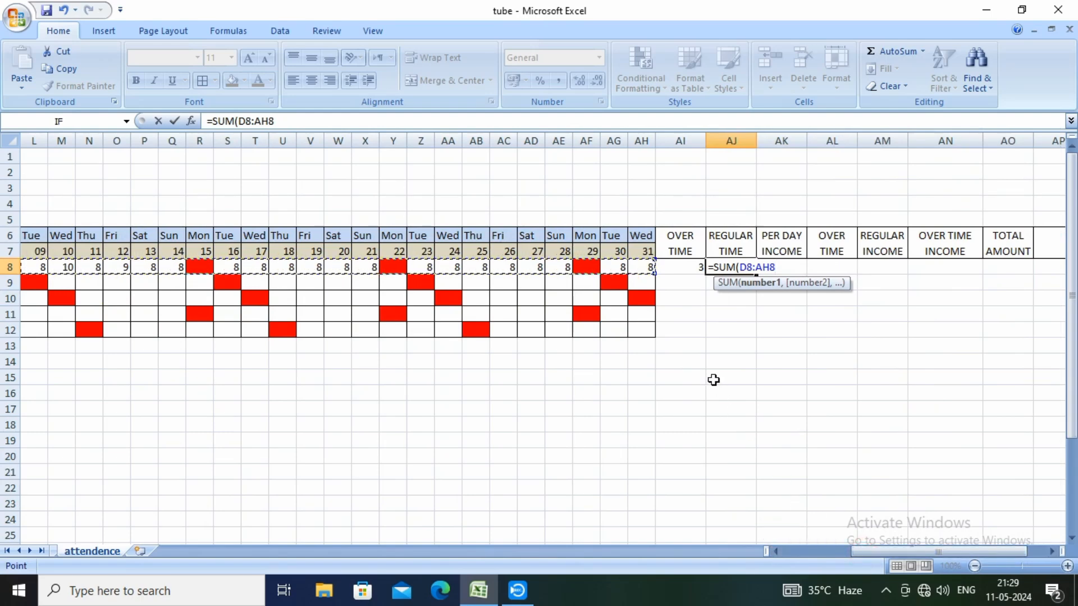
type("-")
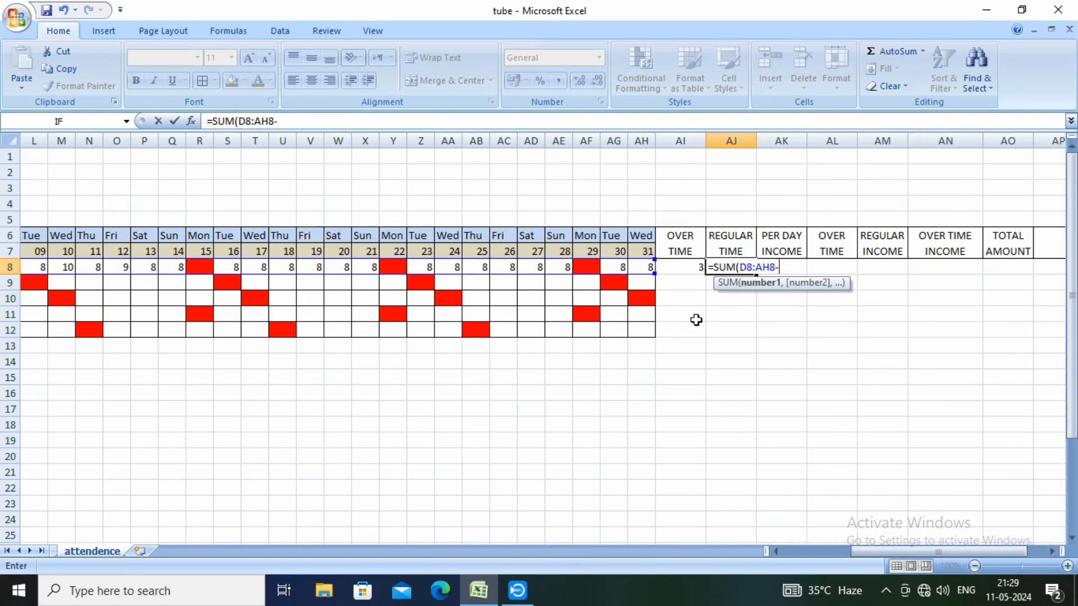
left_click(680, 268)
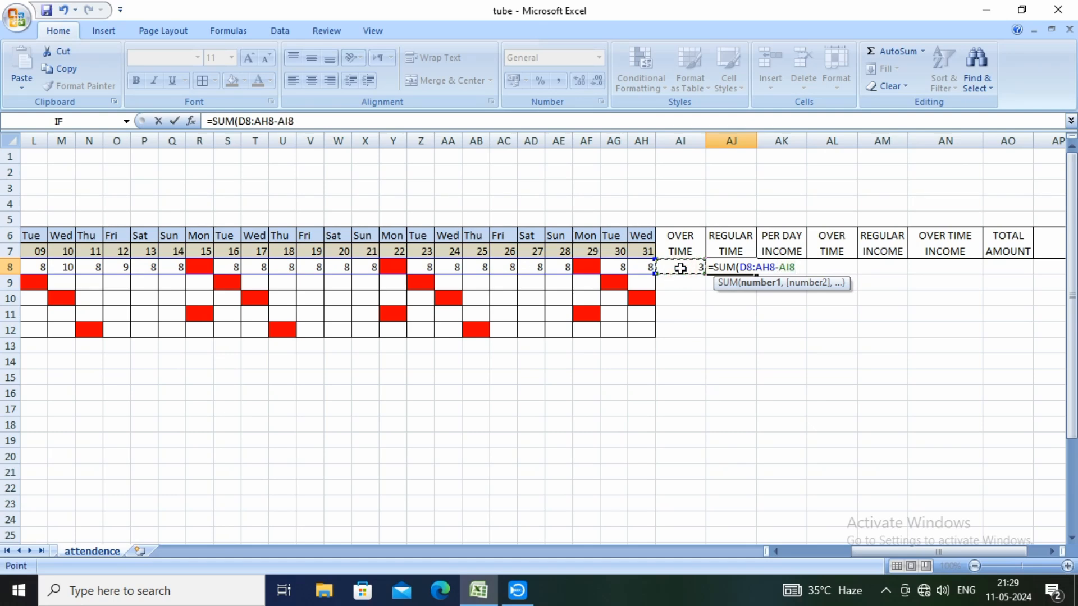
type(")")
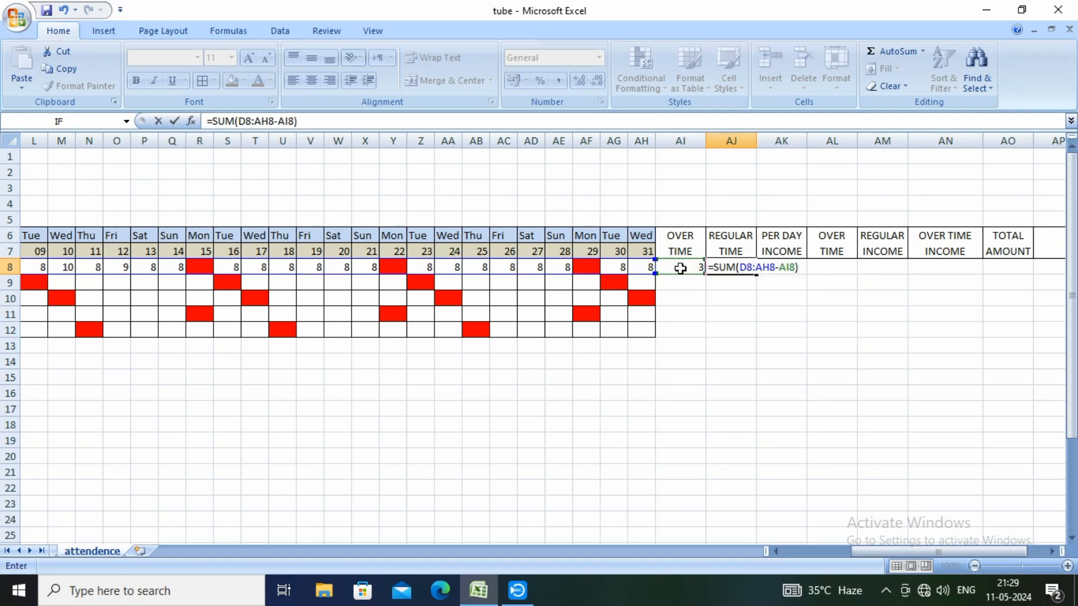
key("Return")
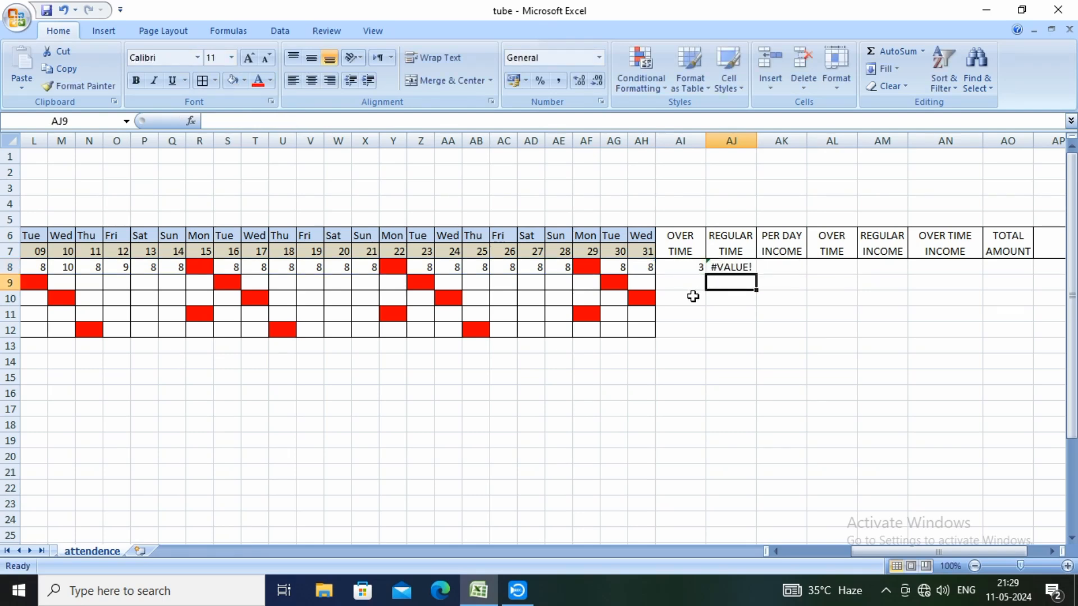
Clear the regular time formula from cell AJ8
left_click(735, 267)
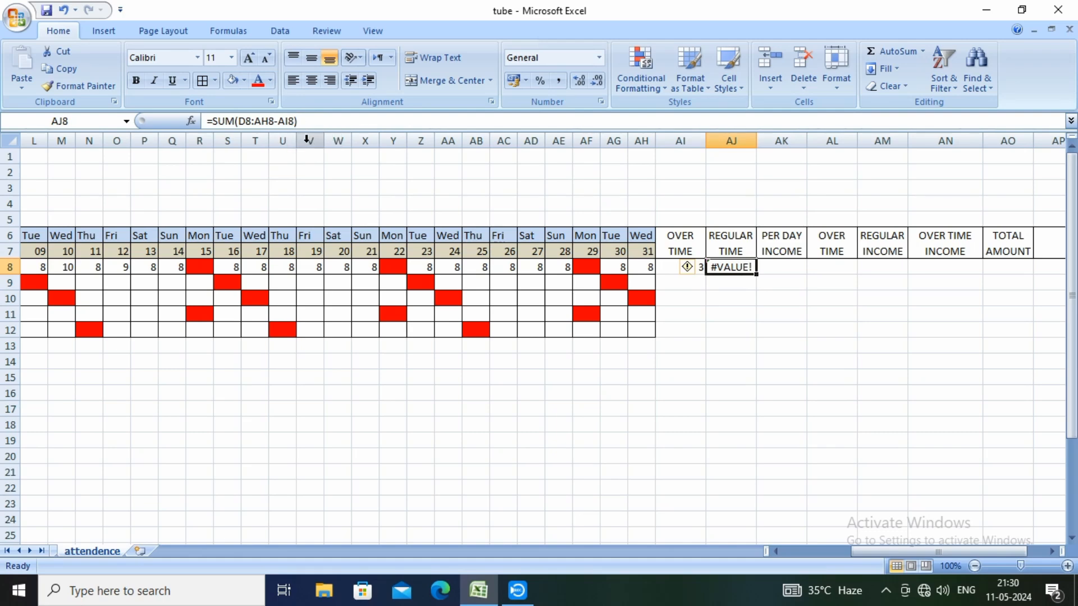
key("Delete")
key("alt")
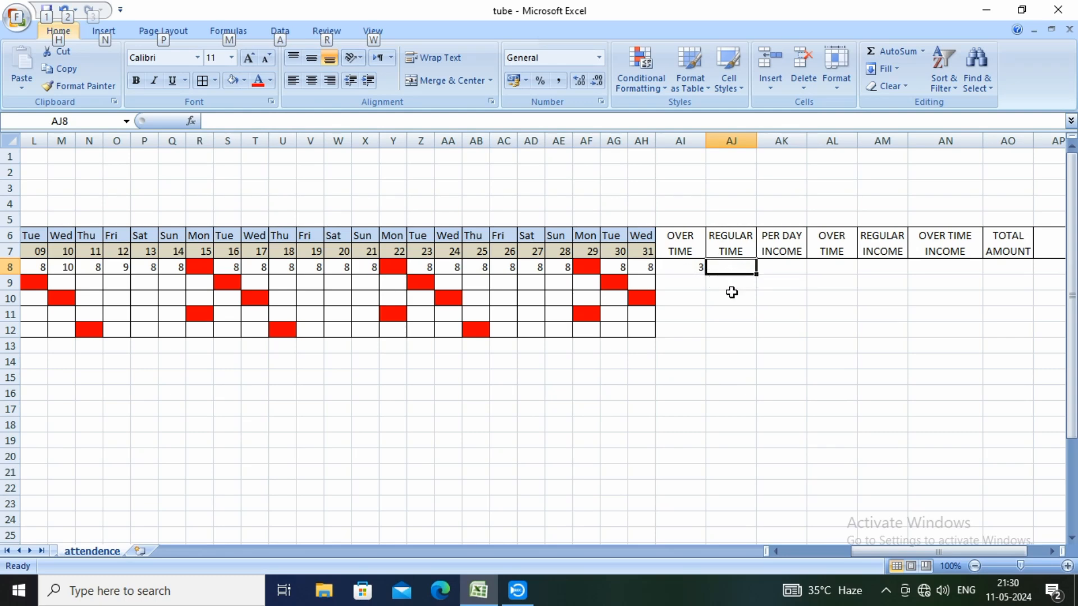
left_click(730, 293)
Enter the regular time formula =SUM(D8:AH8)-AI8 in cell AJ8, accepting the proposed bracket correction
left_click(731, 267)
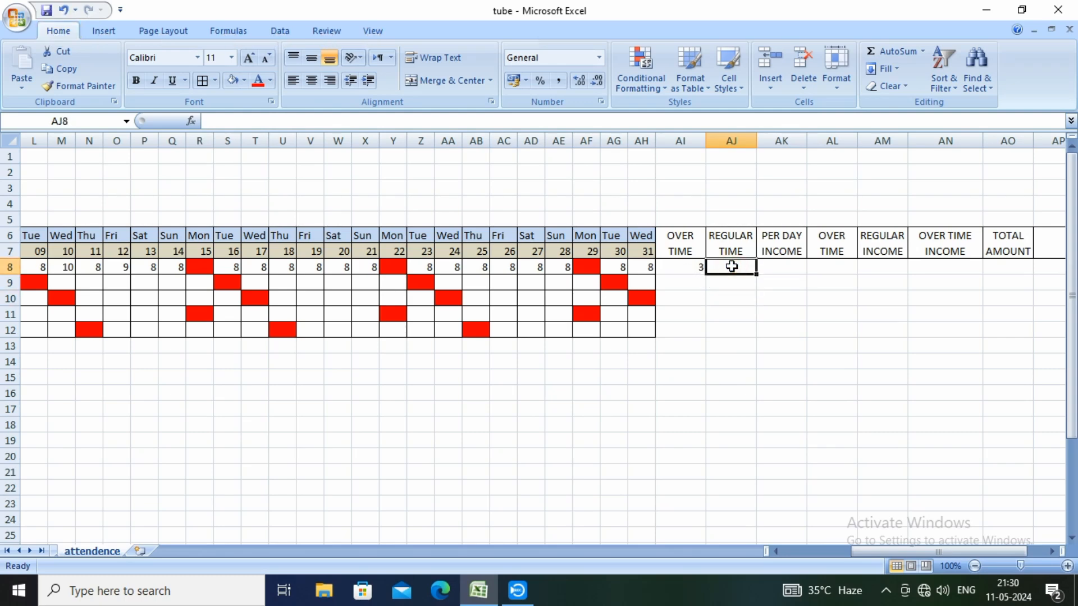
type("=S")
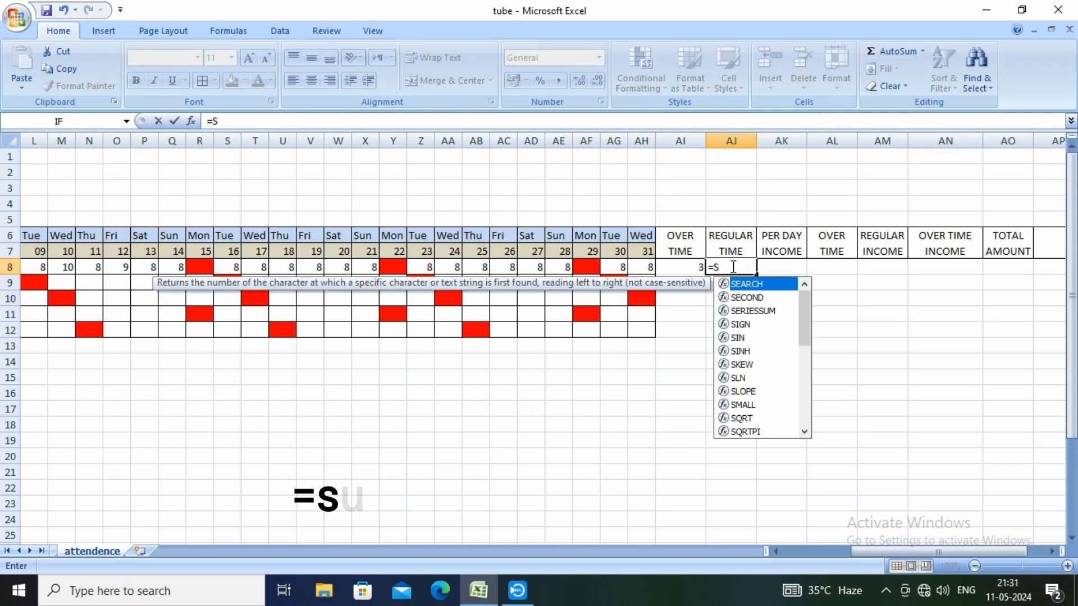
type("UM")
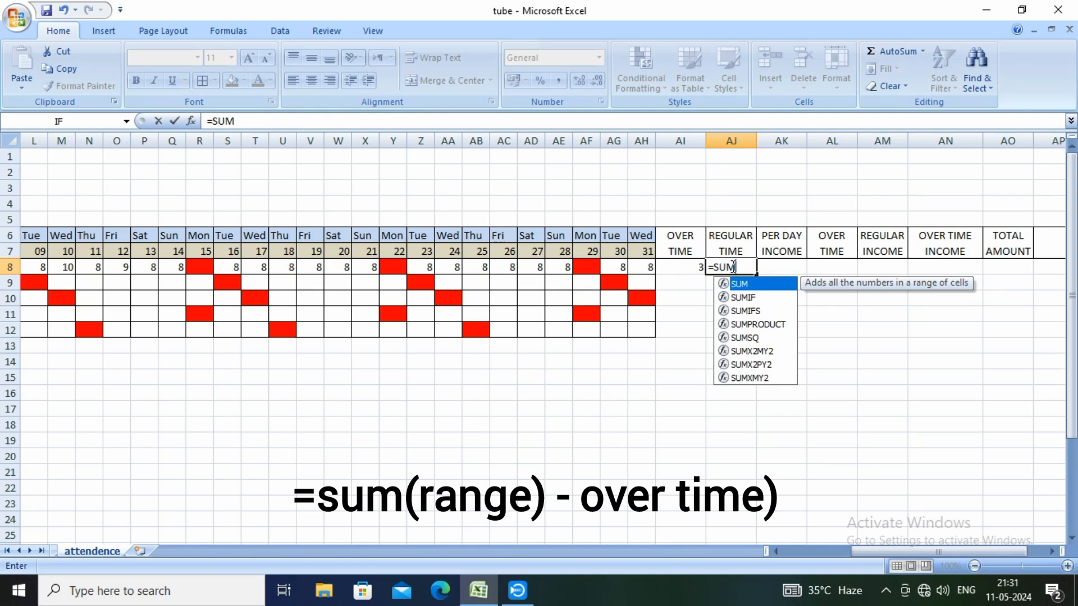
type("(")
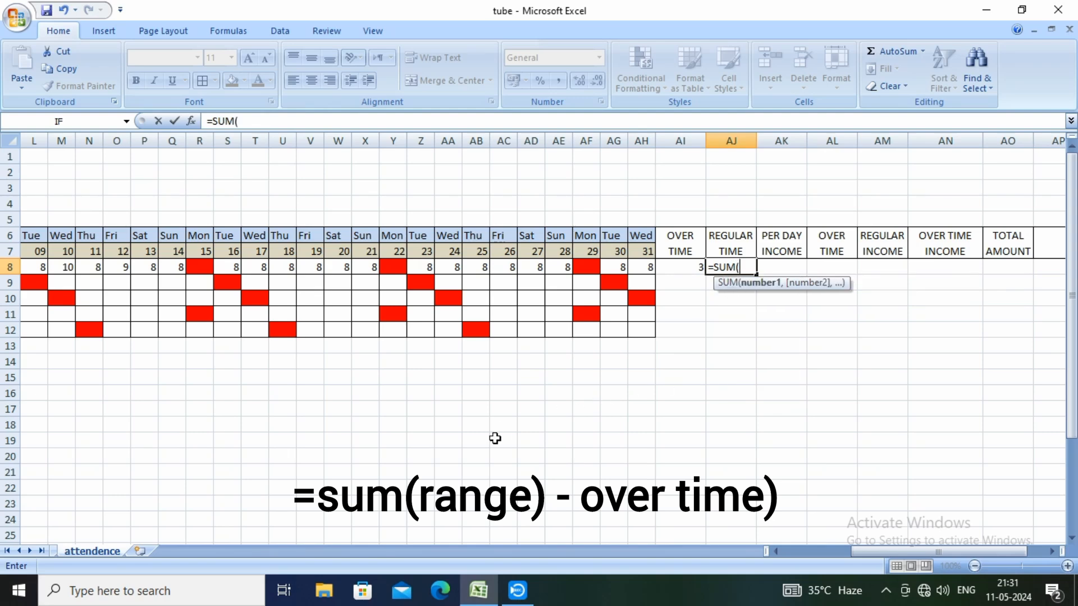
left_click_drag(863, 556, 793, 553)
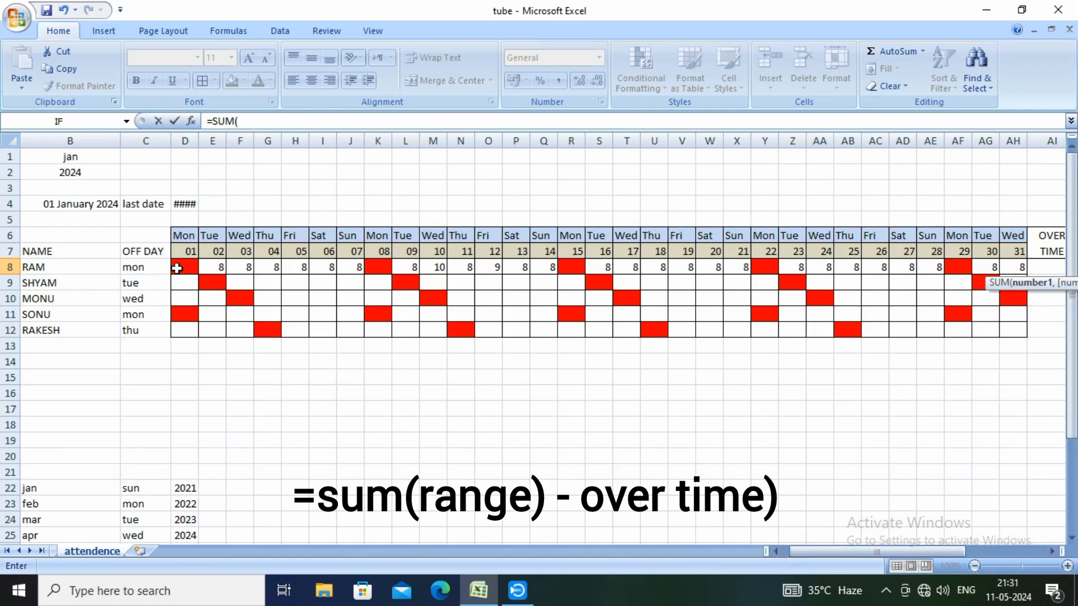
left_click_drag(185, 267, 1015, 264)
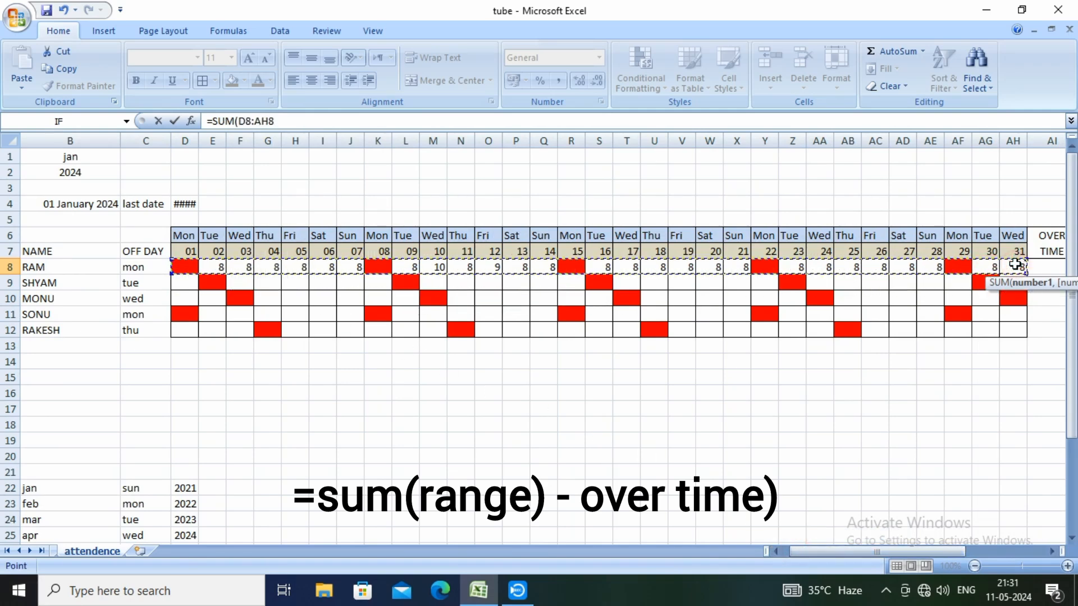
left_click_drag(825, 554, 867, 548)
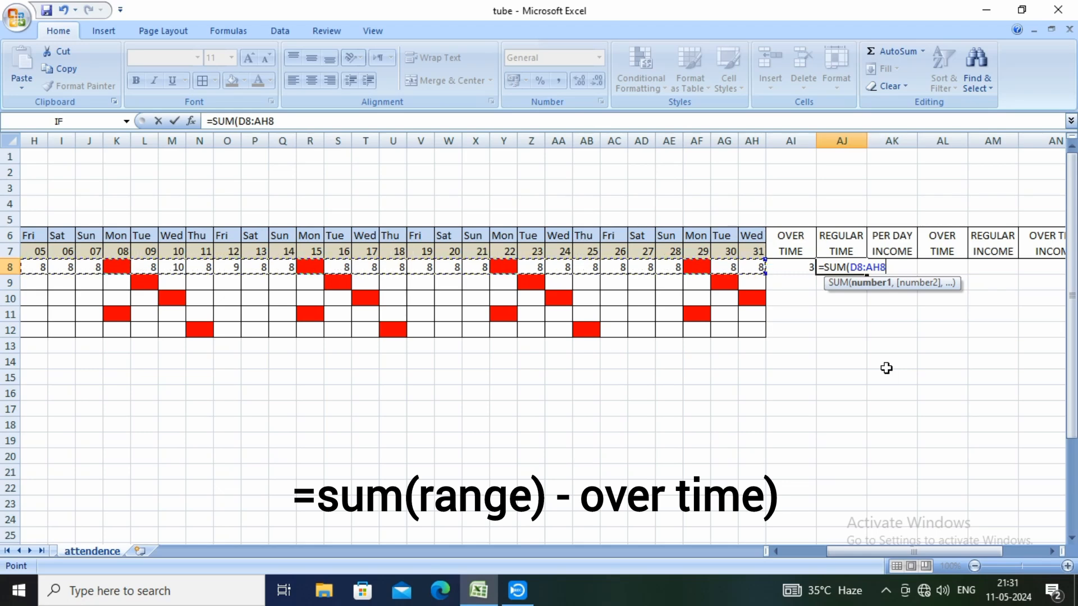
type(")-")
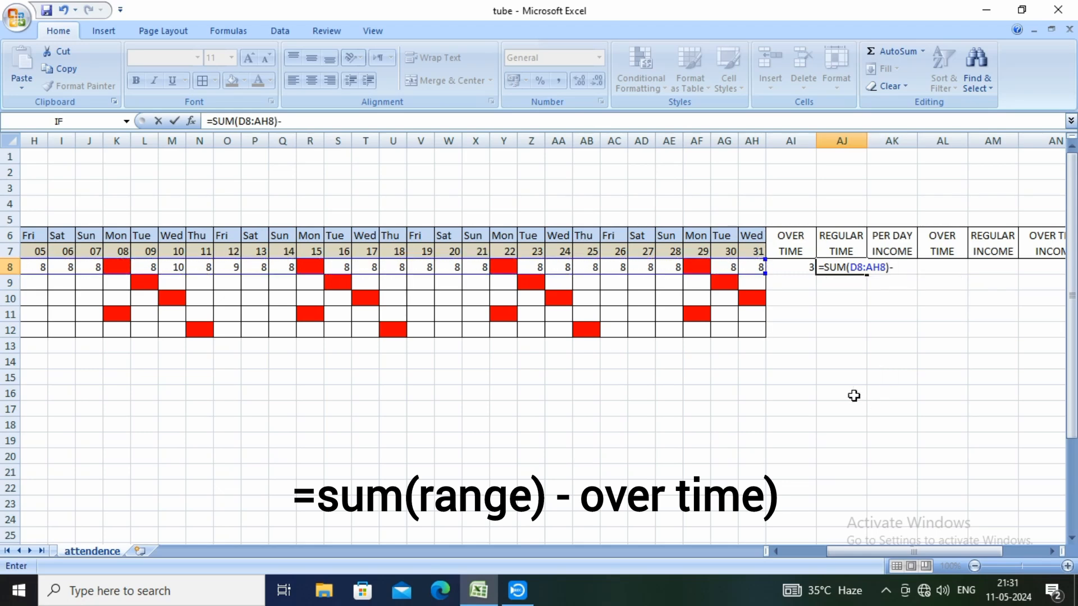
left_click(805, 268)
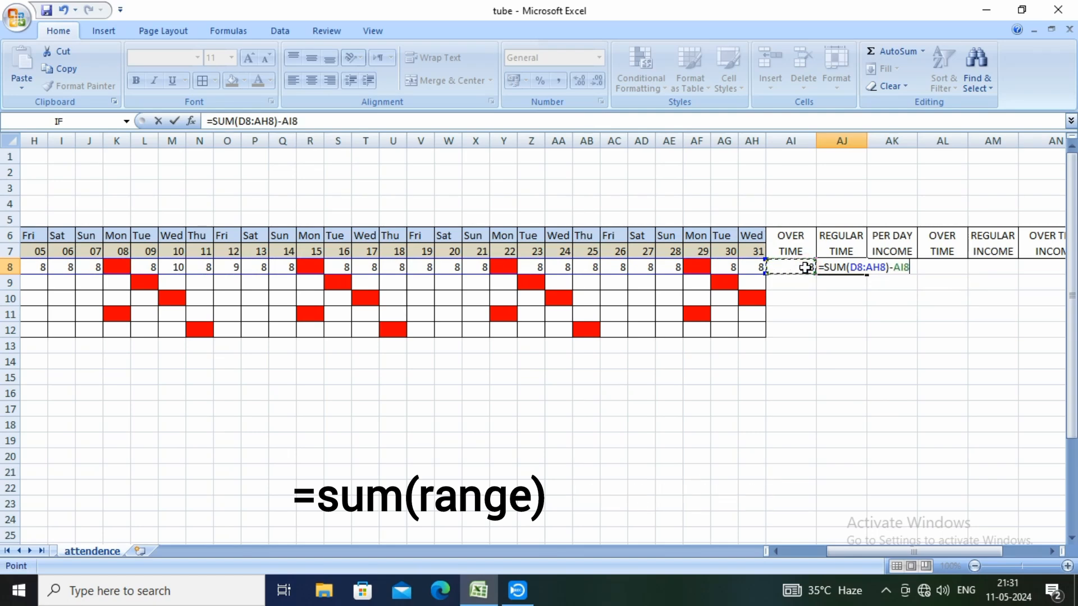
type(")")
key("Return")
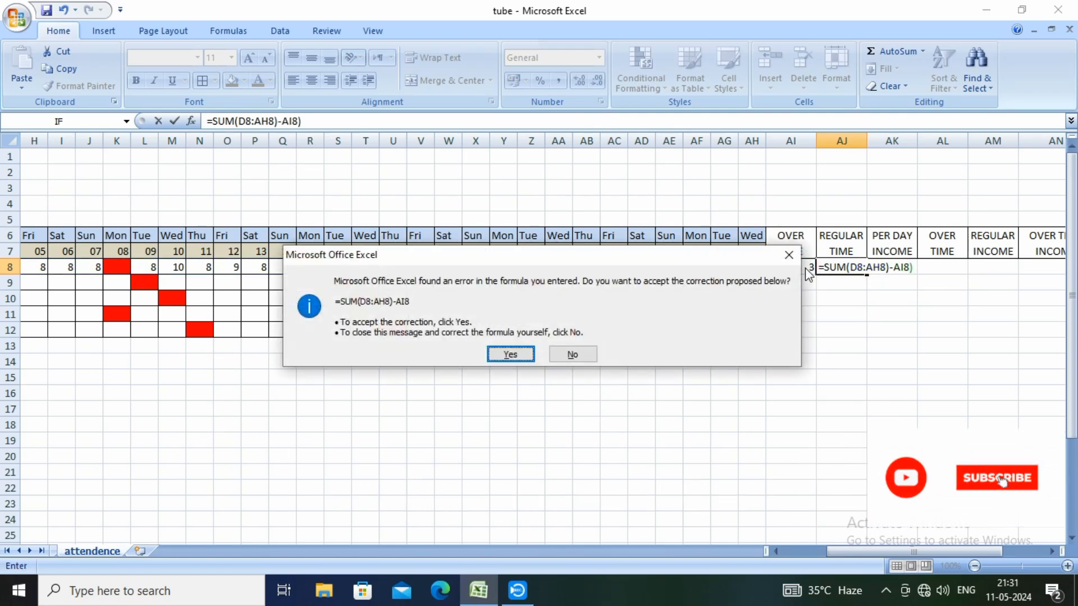
key("Return")
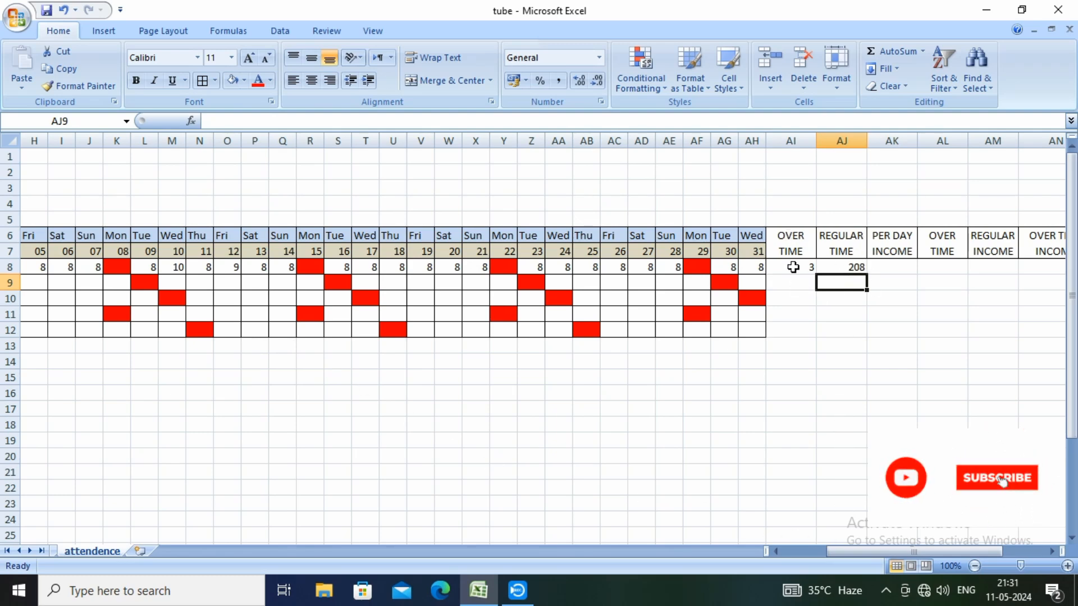
Enter 500 as the per day income in cell AK8
left_click(793, 267)
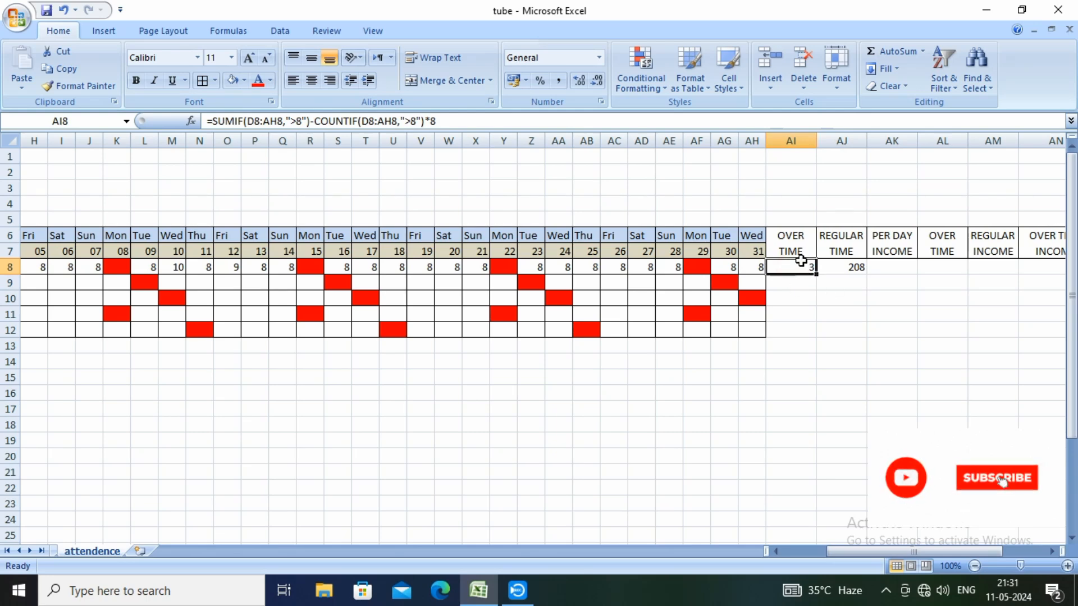
left_click_drag(846, 551, 863, 552)
left_click(761, 267)
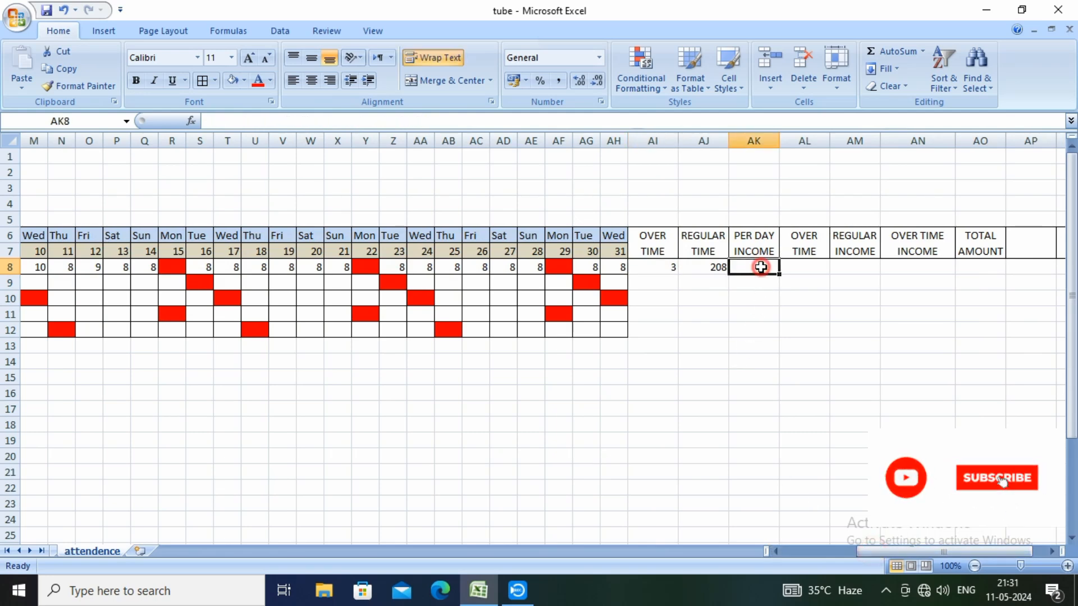
type("500")
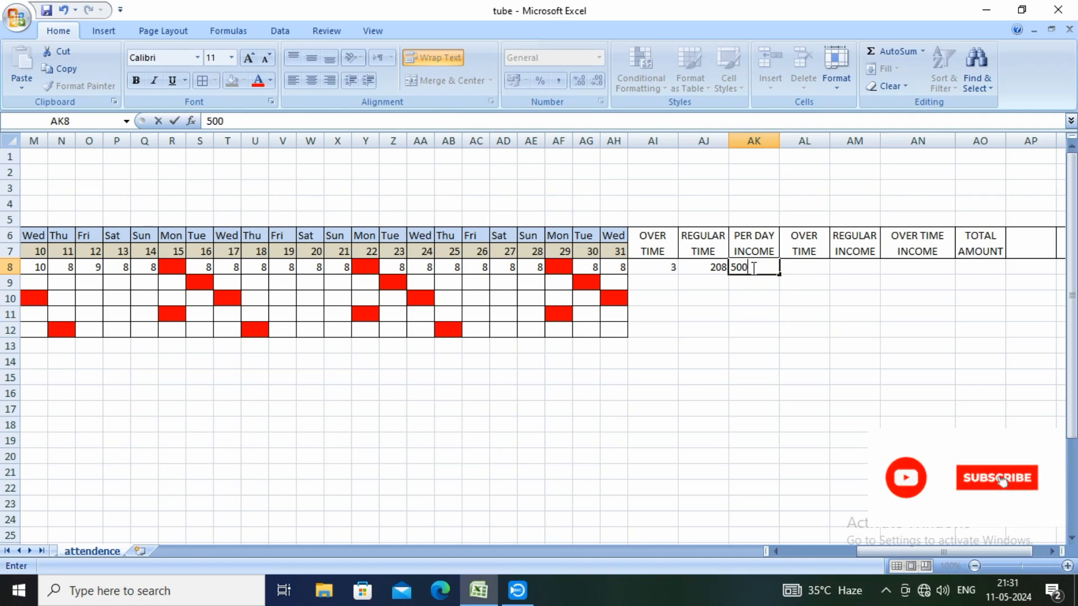
left_click(757, 296)
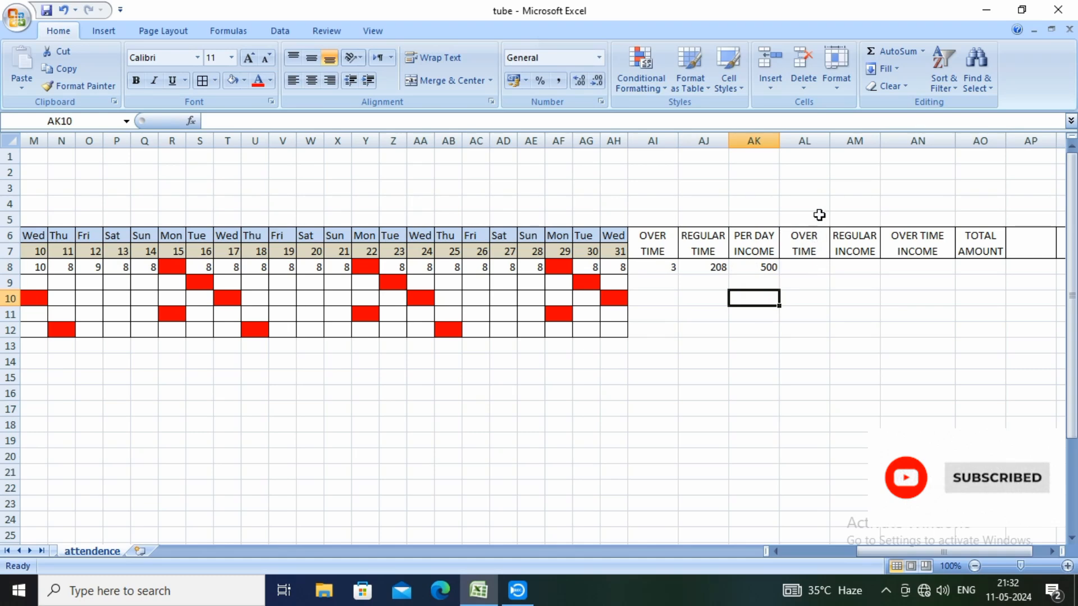
Insert a new sheet column AL before the second OVER TIME column and merge its header cells AL6:AL7
left_click(816, 141)
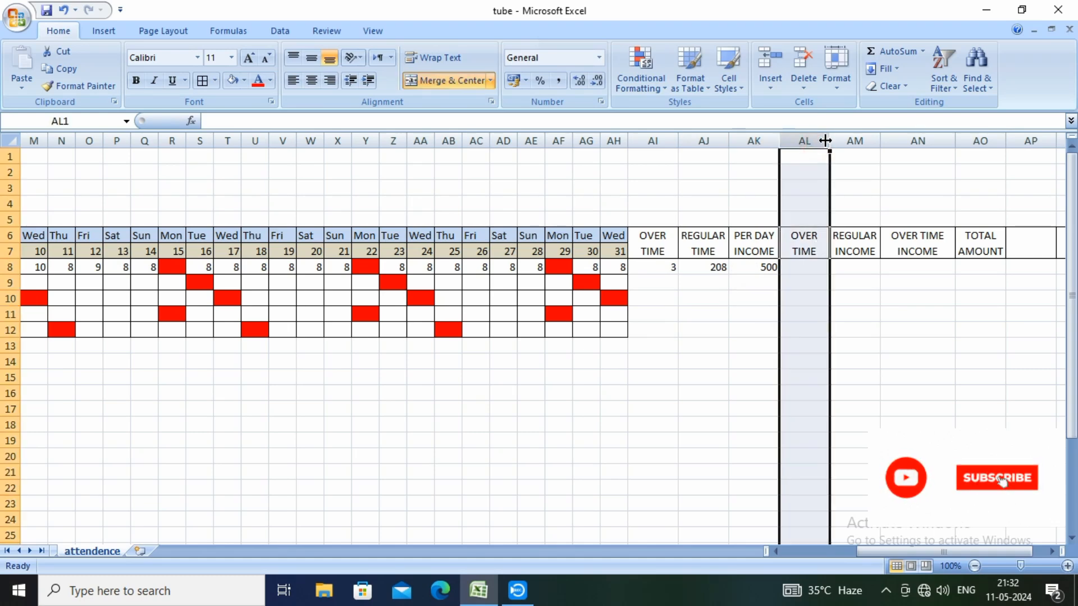
left_click(769, 82)
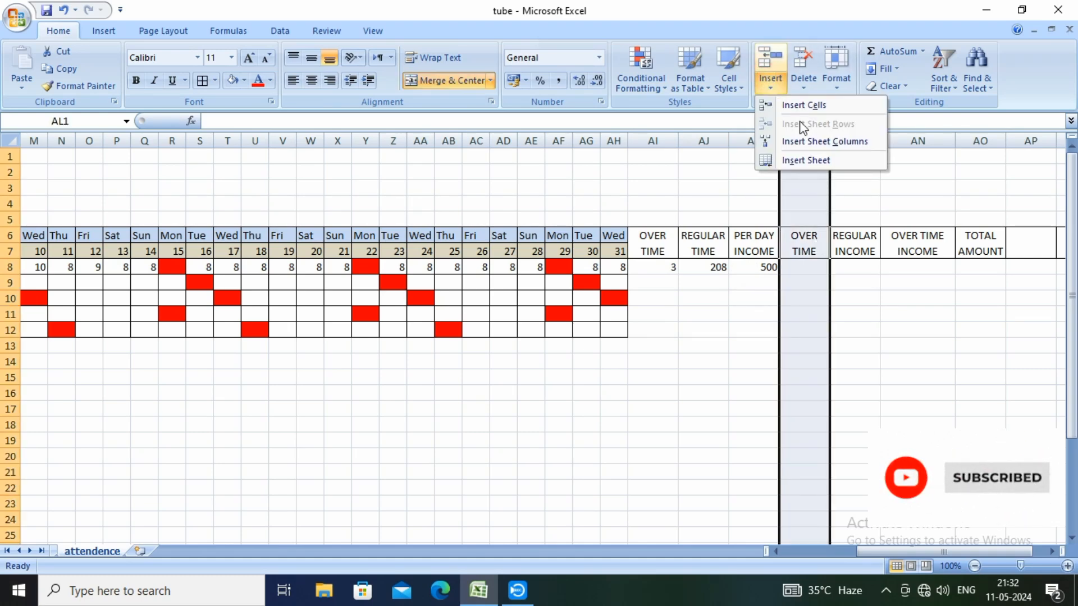
left_click(813, 141)
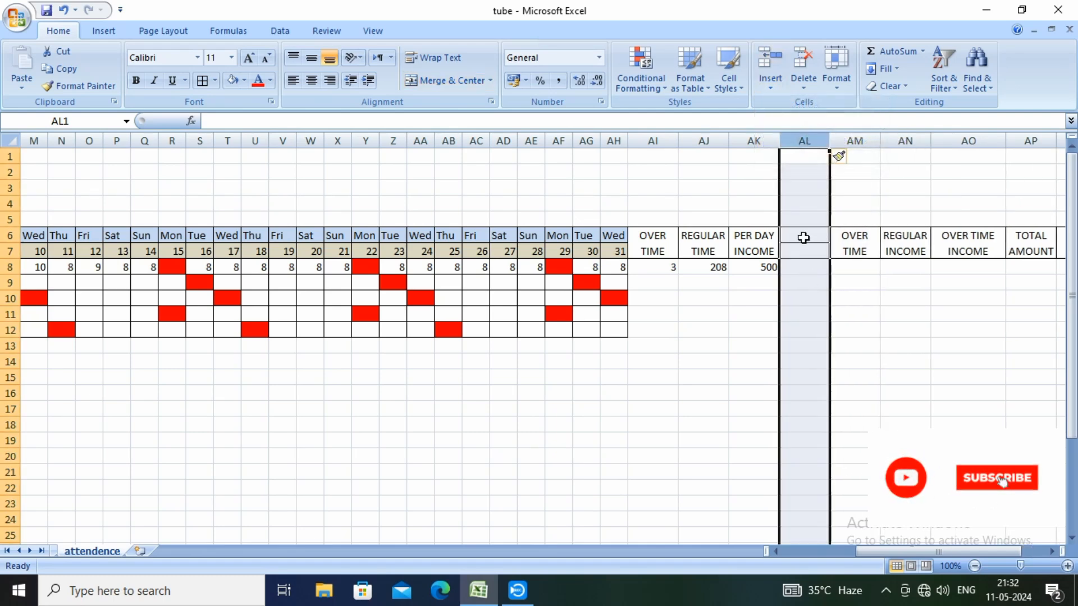
left_click_drag(801, 236, 803, 244)
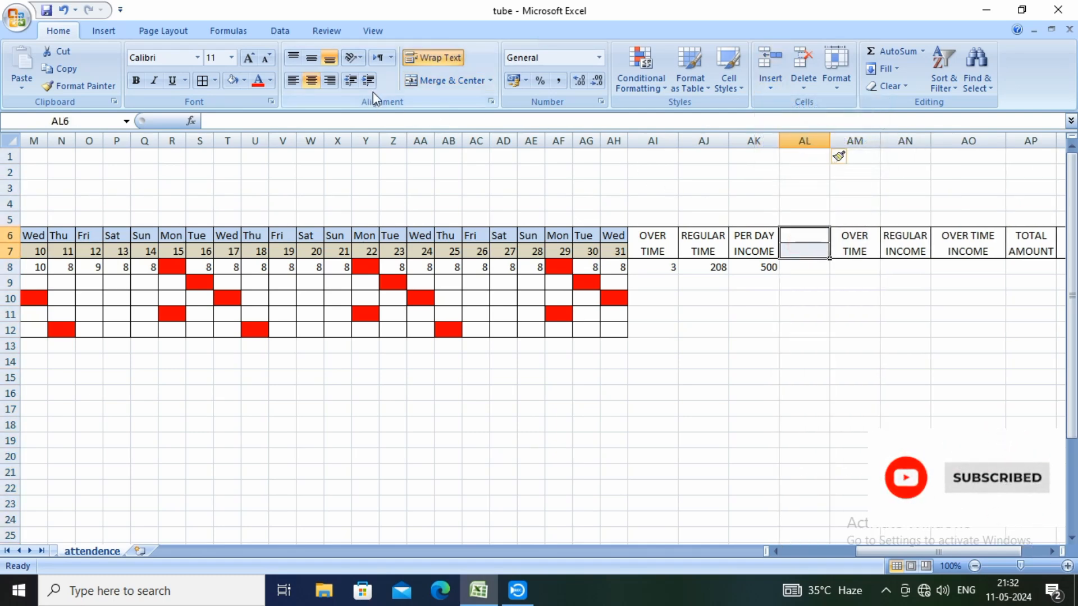
left_click(440, 80)
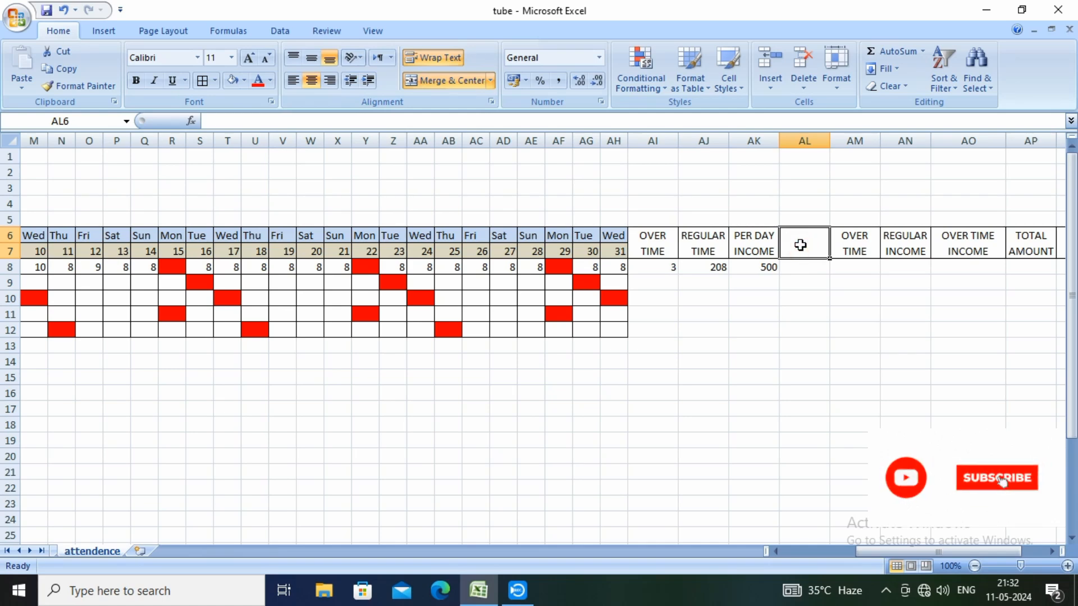
Enter the heading PER HOUR INCOME in merged cell AL6, with a line break before INCOME
type("PER")
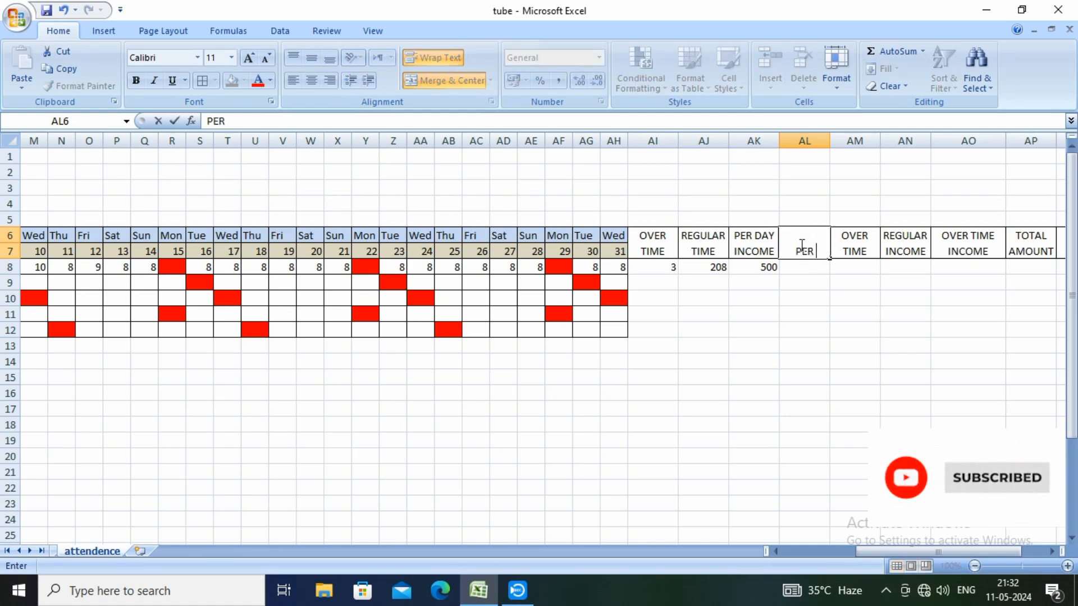
type(" HOUR")
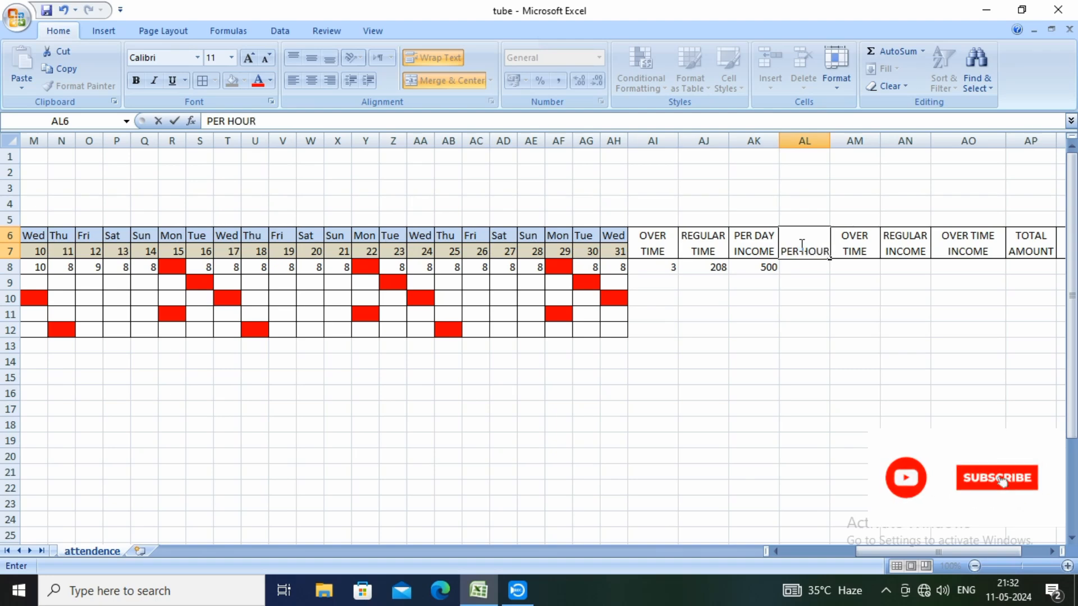
key("alt+Return")
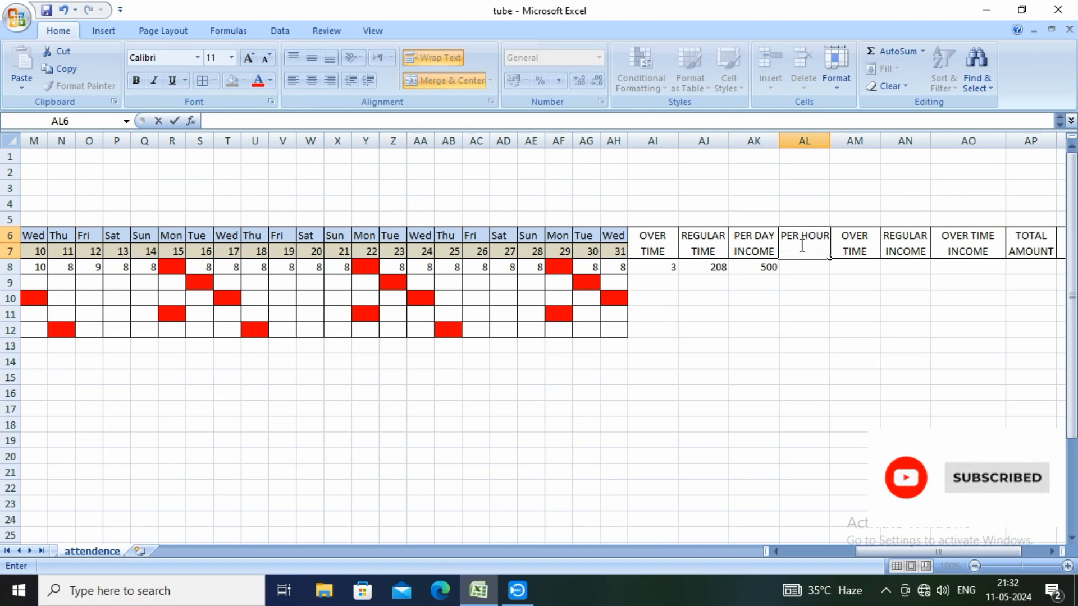
type("INCOM")
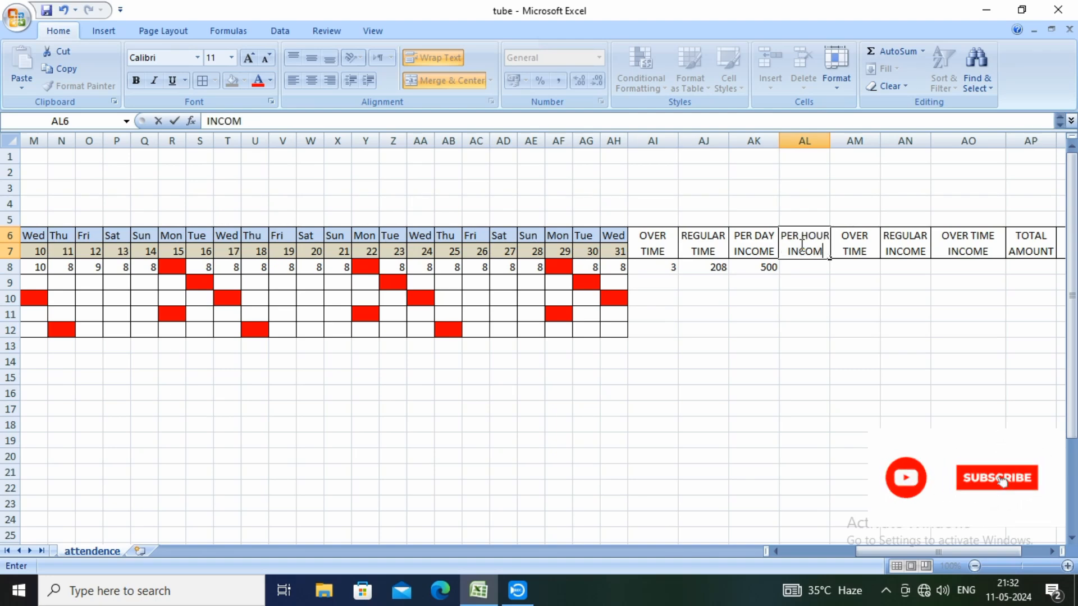
type("E")
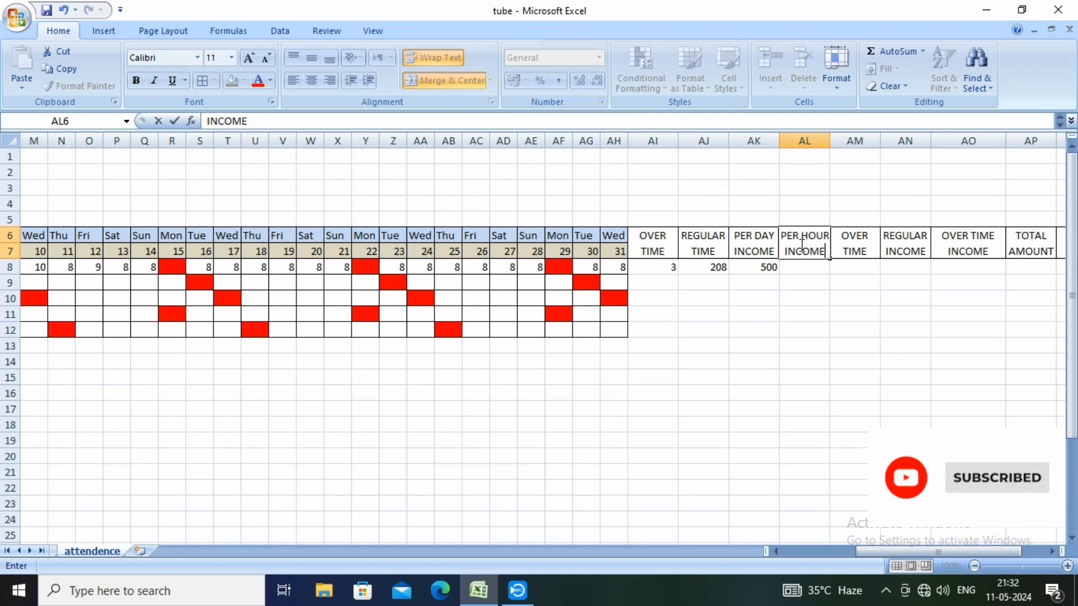
left_click(789, 301)
left_click(799, 269)
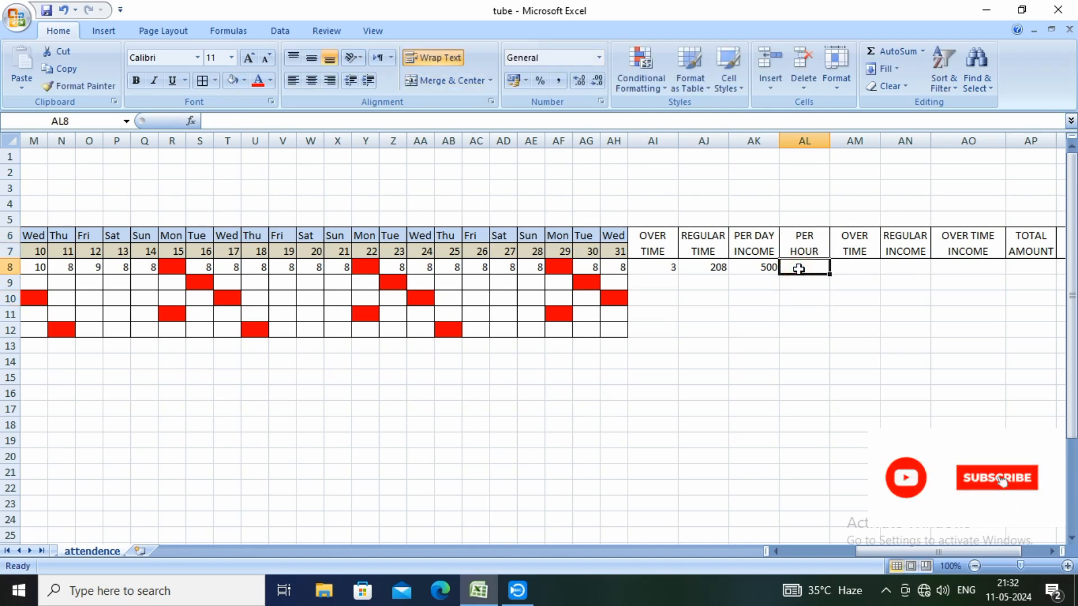
Edit the first line of the AL6 heading to PER HOUR INCOME and widen column AL to fit it
left_click(799, 248)
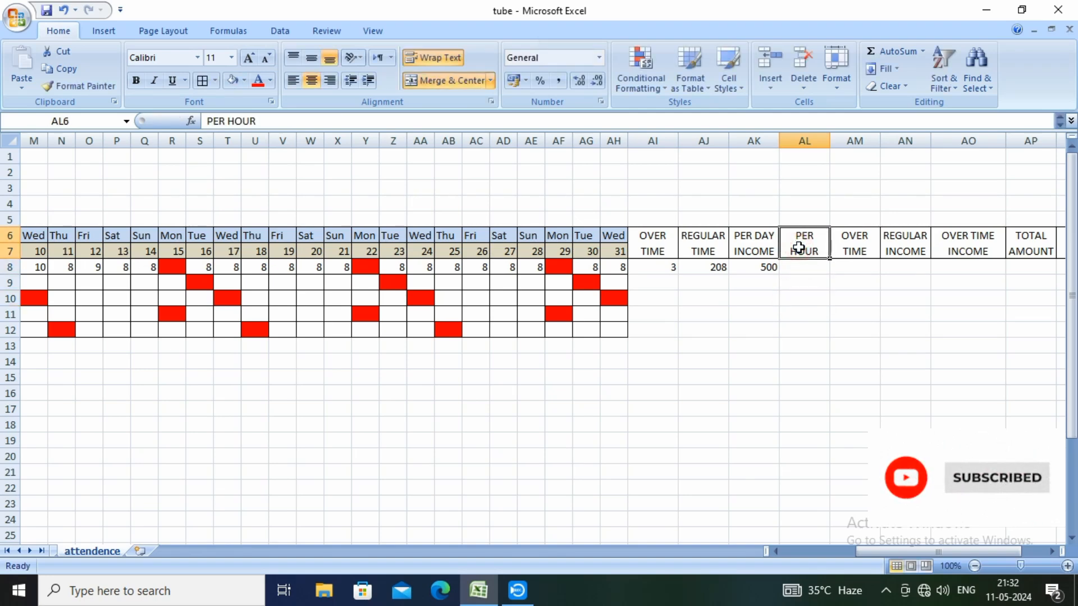
left_click(281, 121)
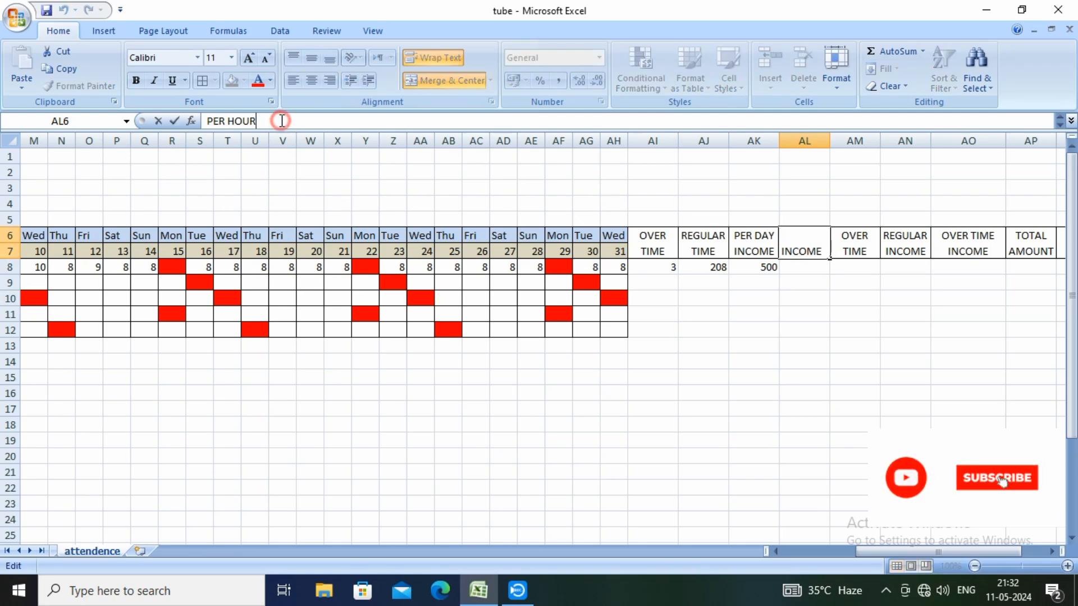
type("IN")
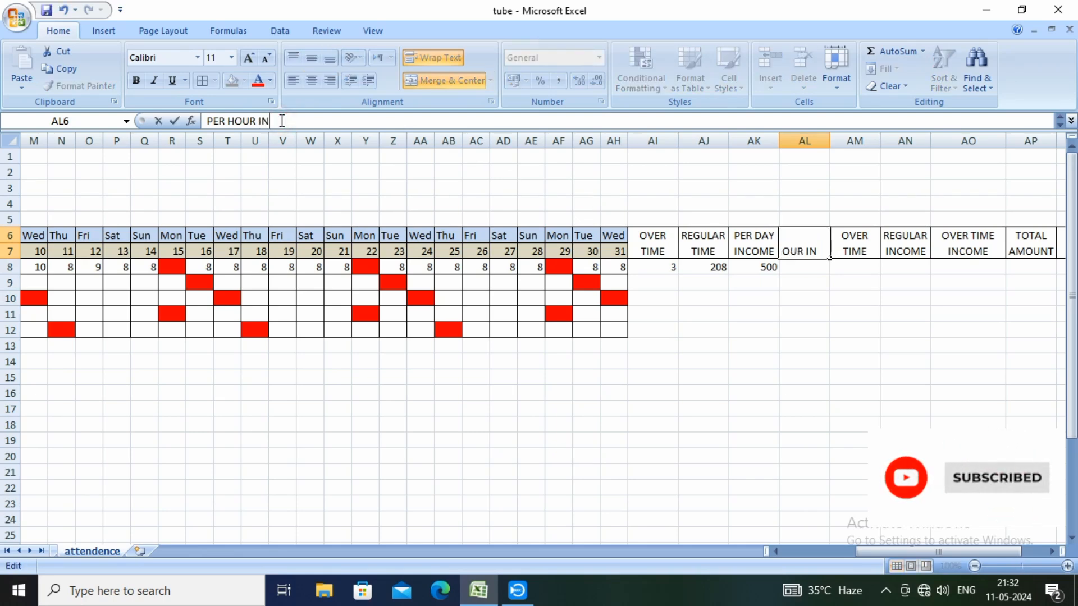
type("COME")
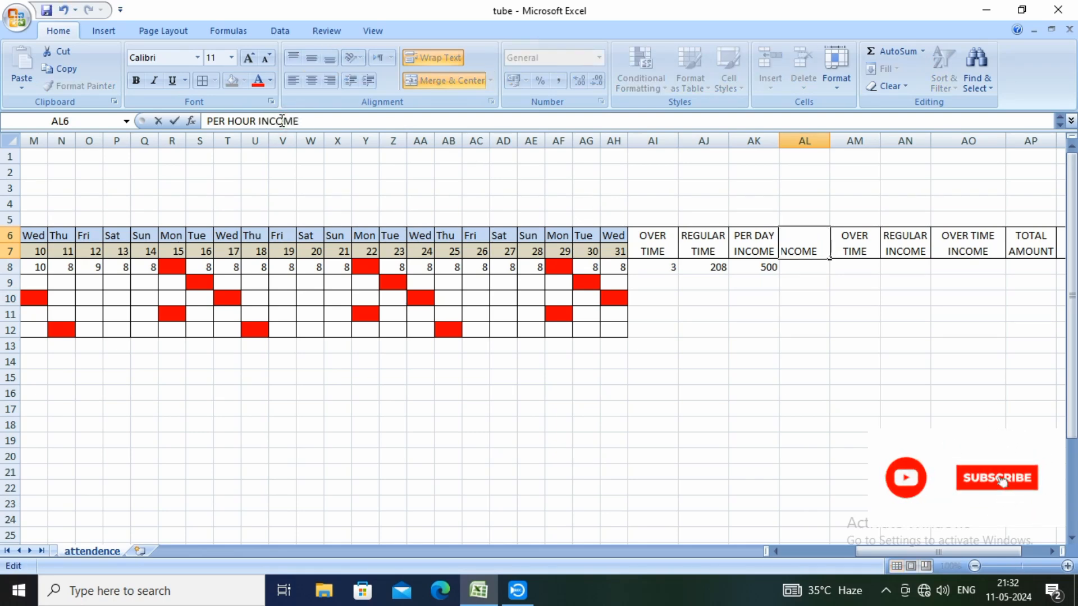
key("Return")
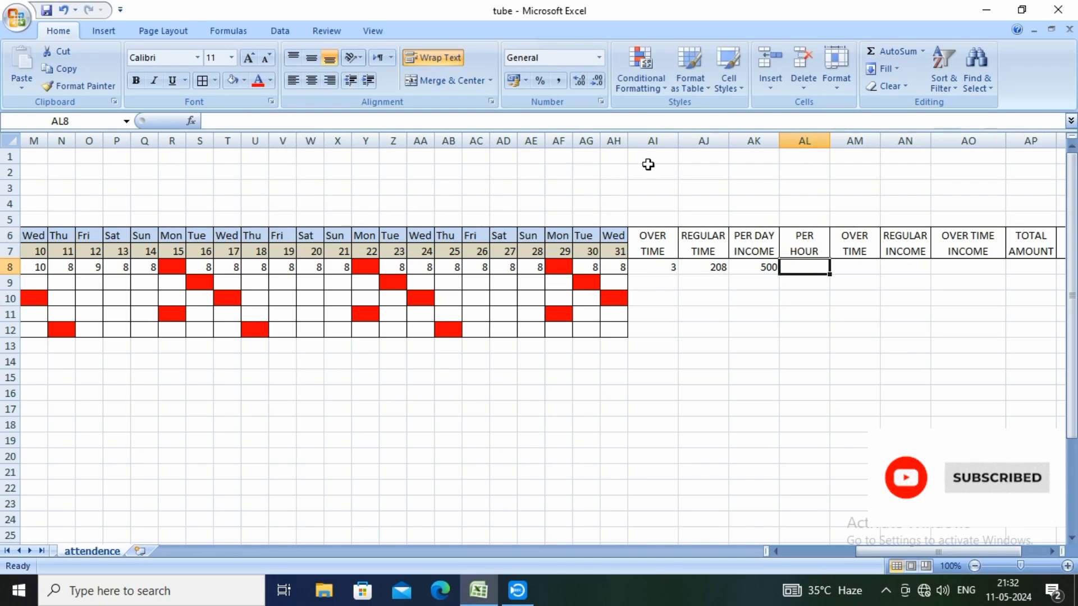
left_click_drag(830, 140, 855, 147)
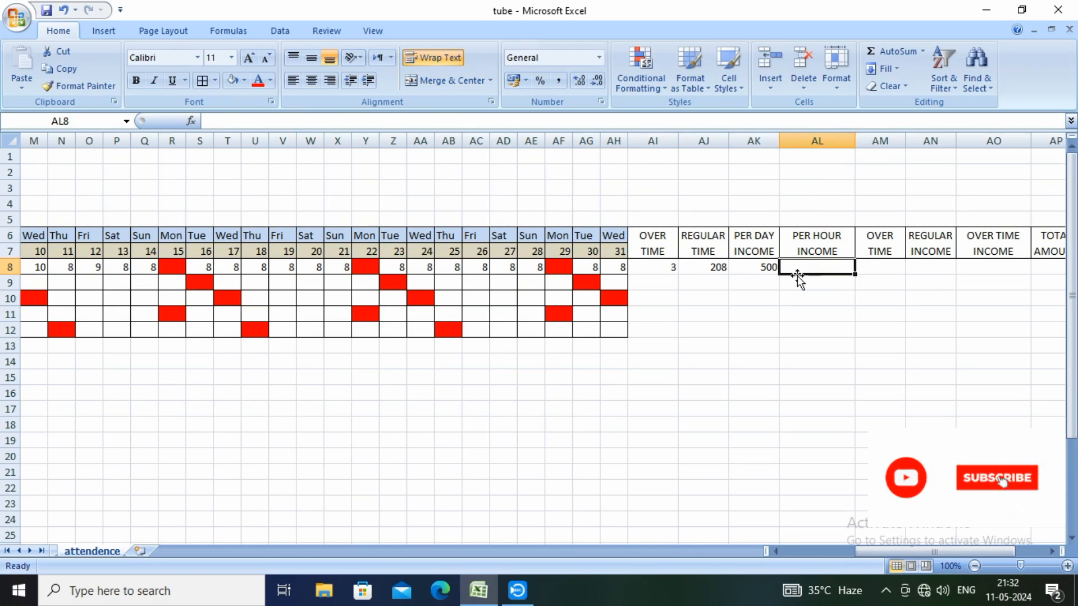
Enter the formula =AK8/8 in cell AL8 to calculate the per hour income
left_click(762, 268)
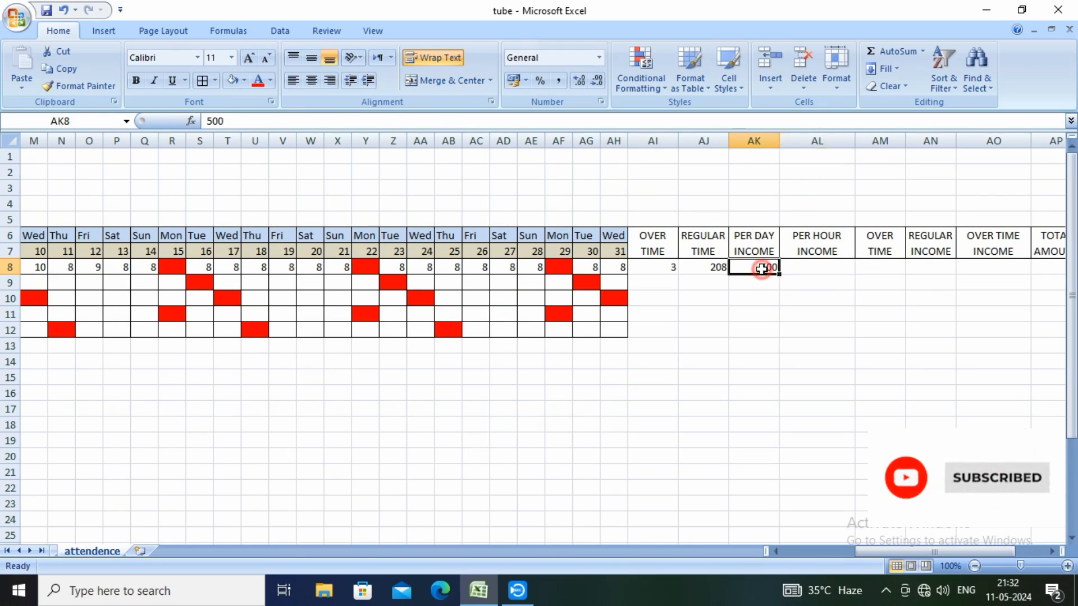
left_click(808, 269)
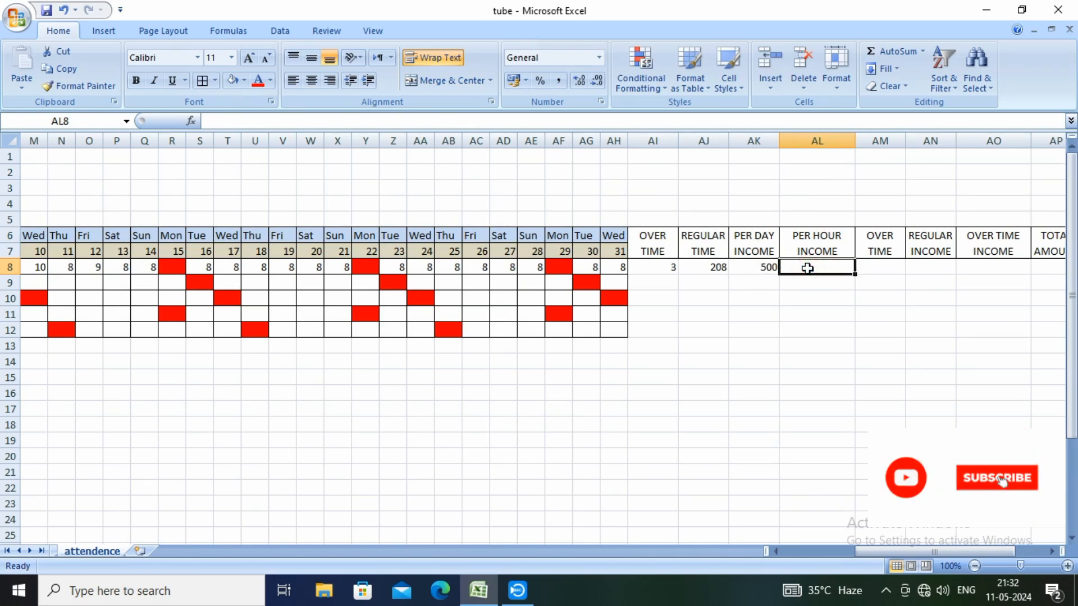
type("=")
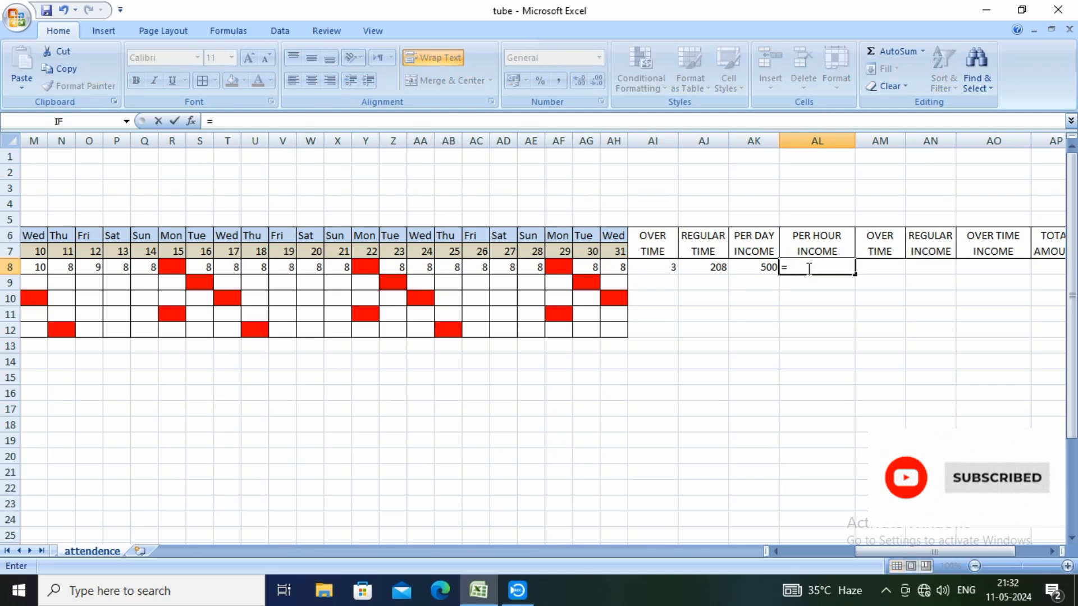
left_click(759, 268)
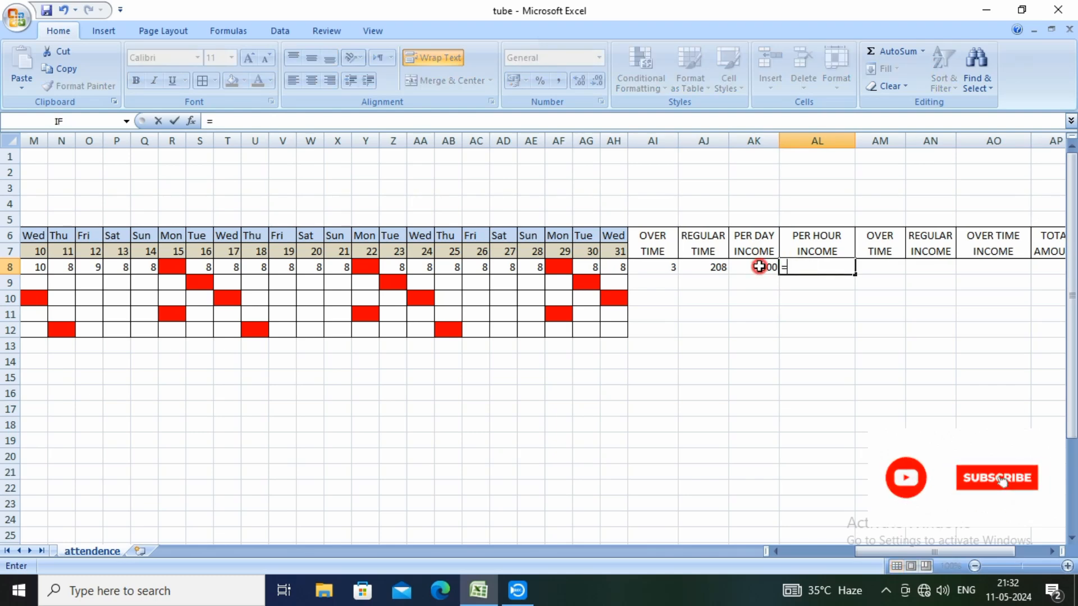
type("/8")
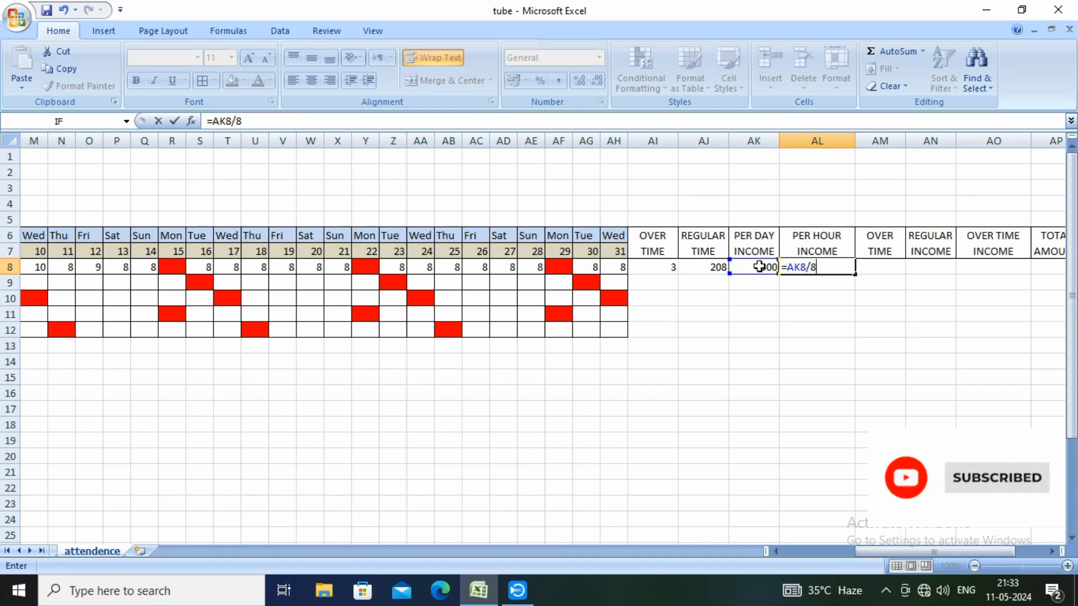
key("Return")
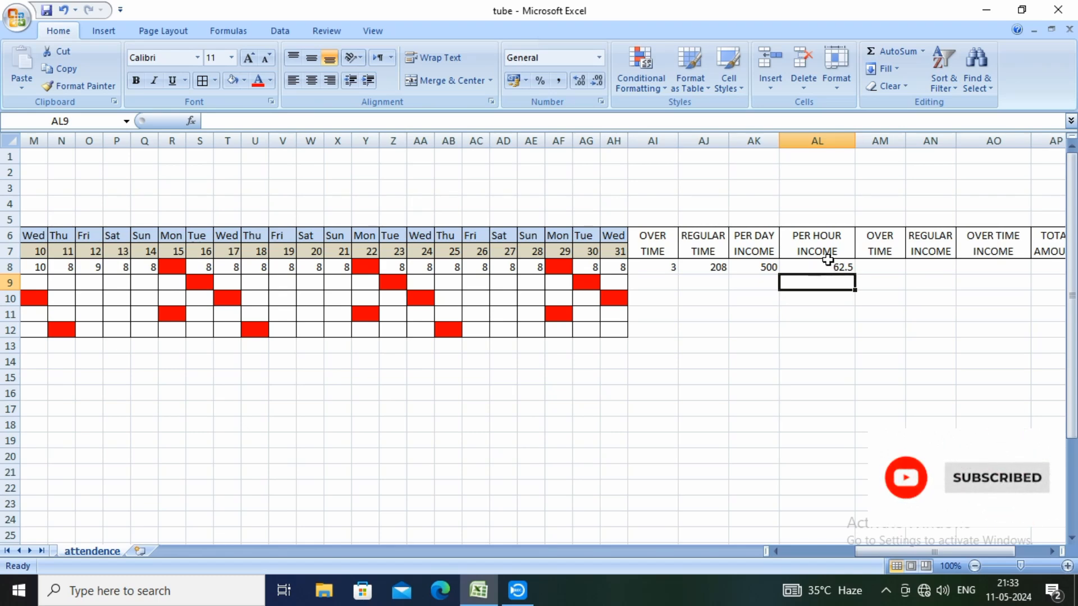
Delete the redundant OVER TIME column AM beside the PER HOUR INCOME column
left_click(872, 266)
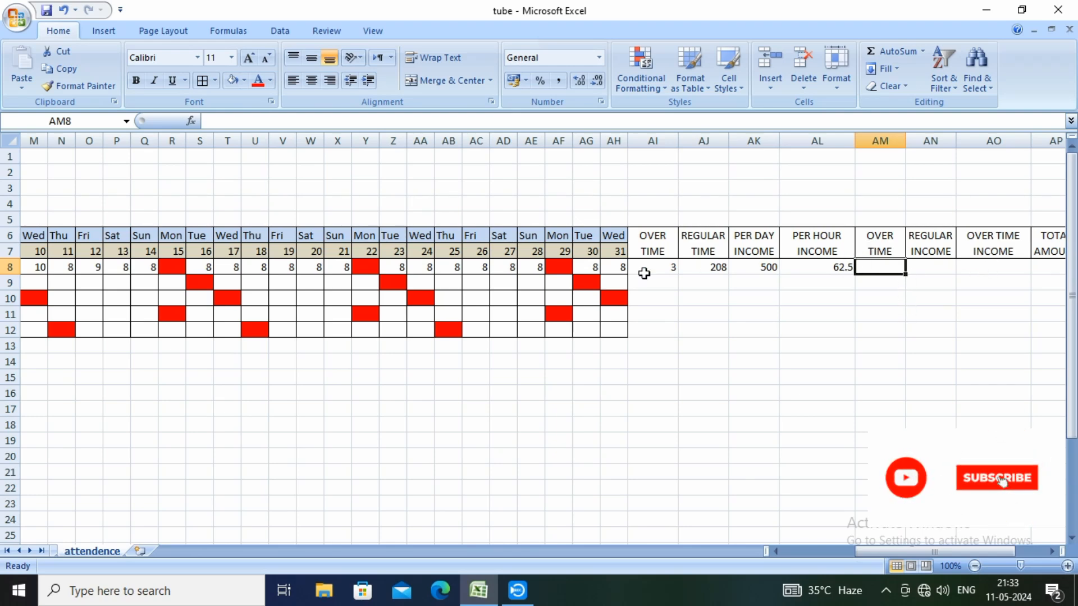
left_click(886, 140)
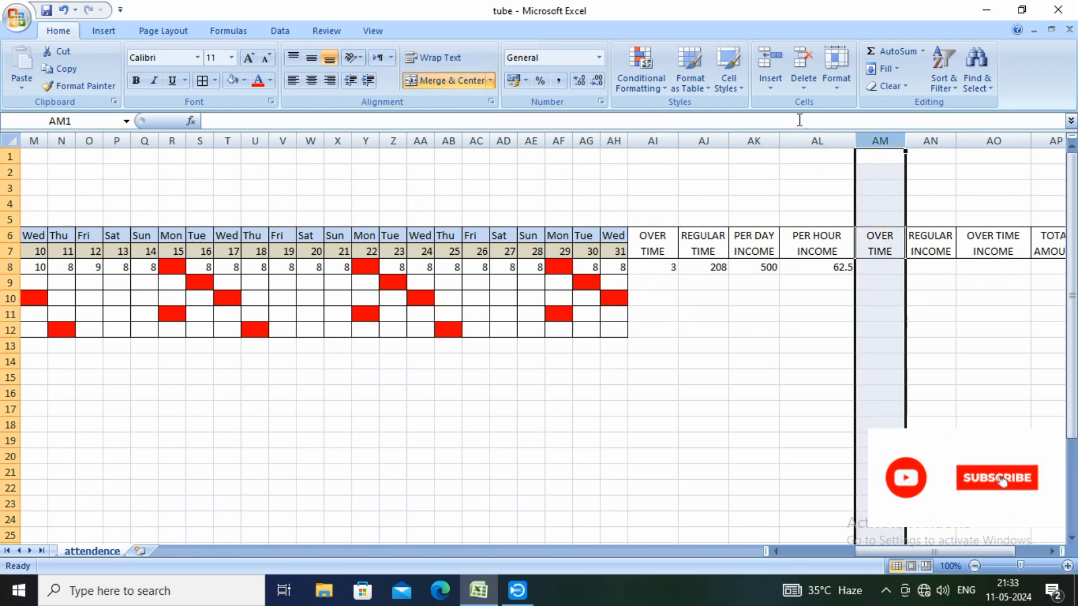
left_click(800, 69)
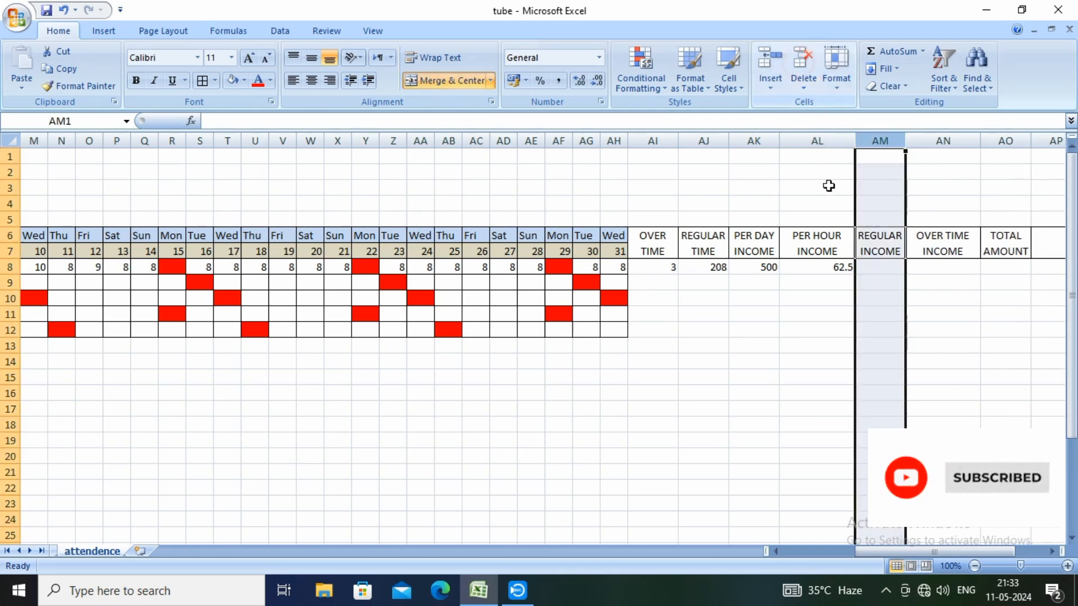
left_click(923, 269)
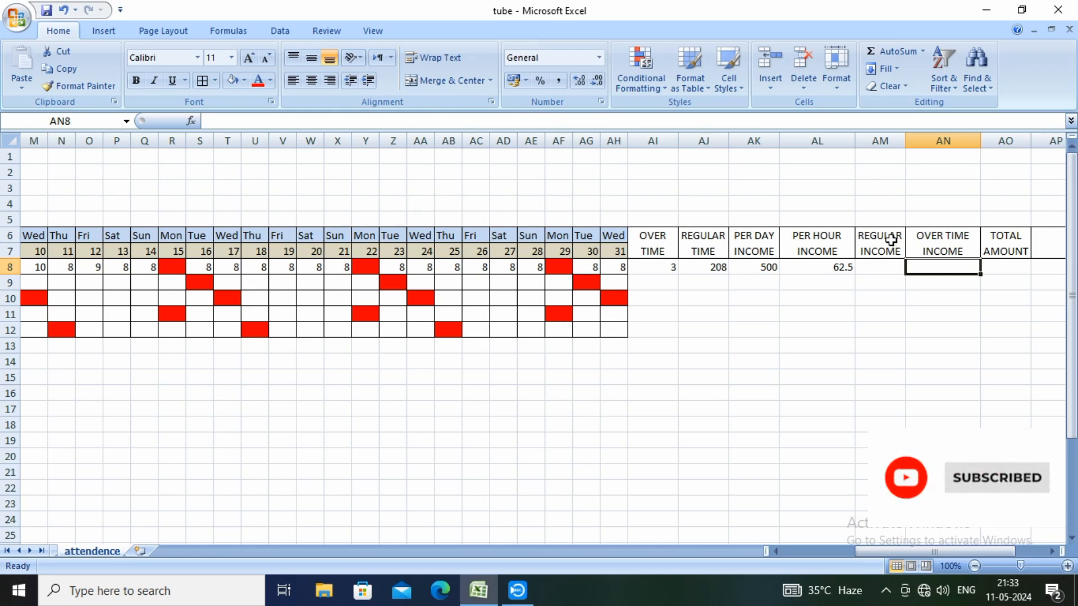
Insert a new column AM before REGULAR INCOME and merge its header cells AM6:AM7
left_click(881, 141)
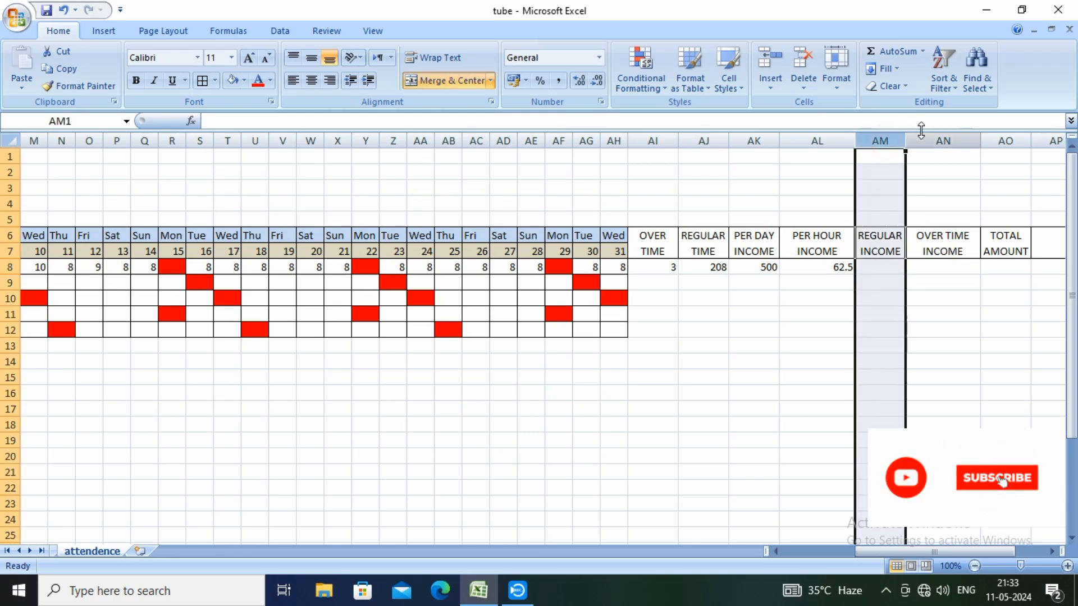
left_click(768, 70)
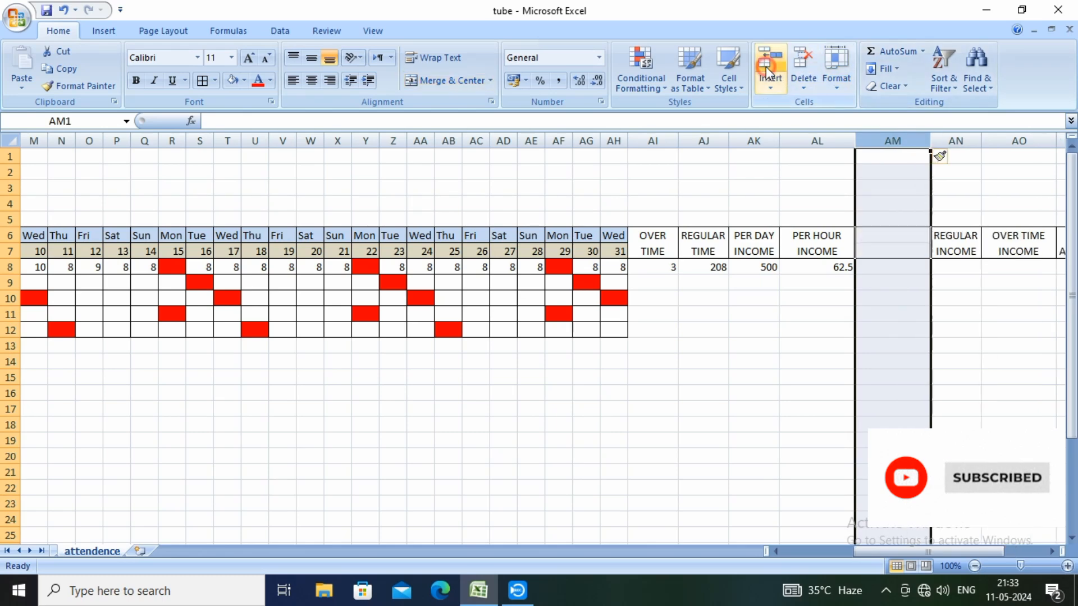
left_click(809, 330)
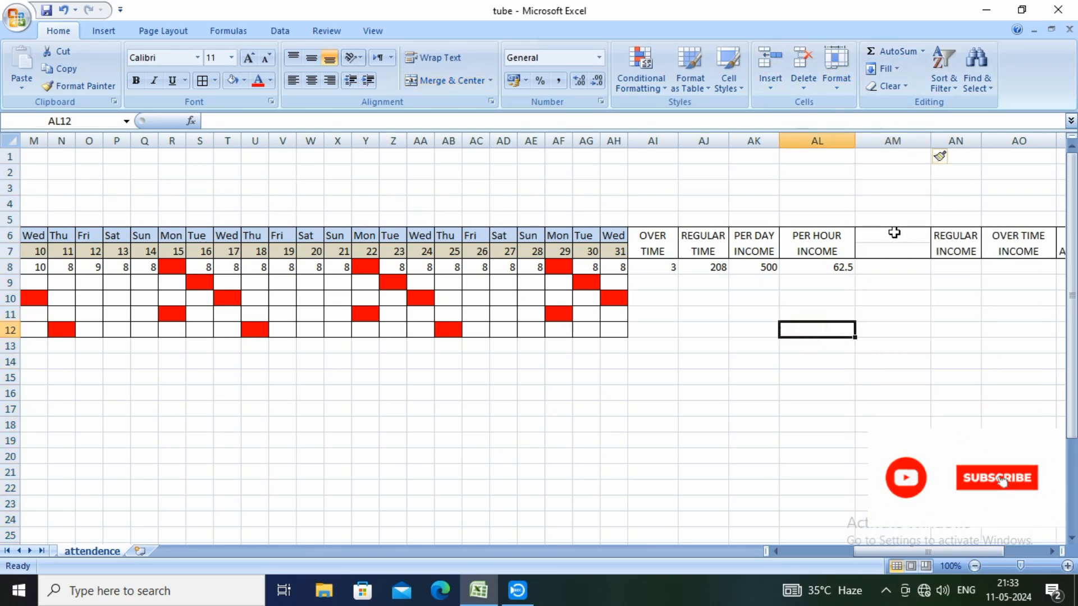
left_click_drag(895, 232, 893, 250)
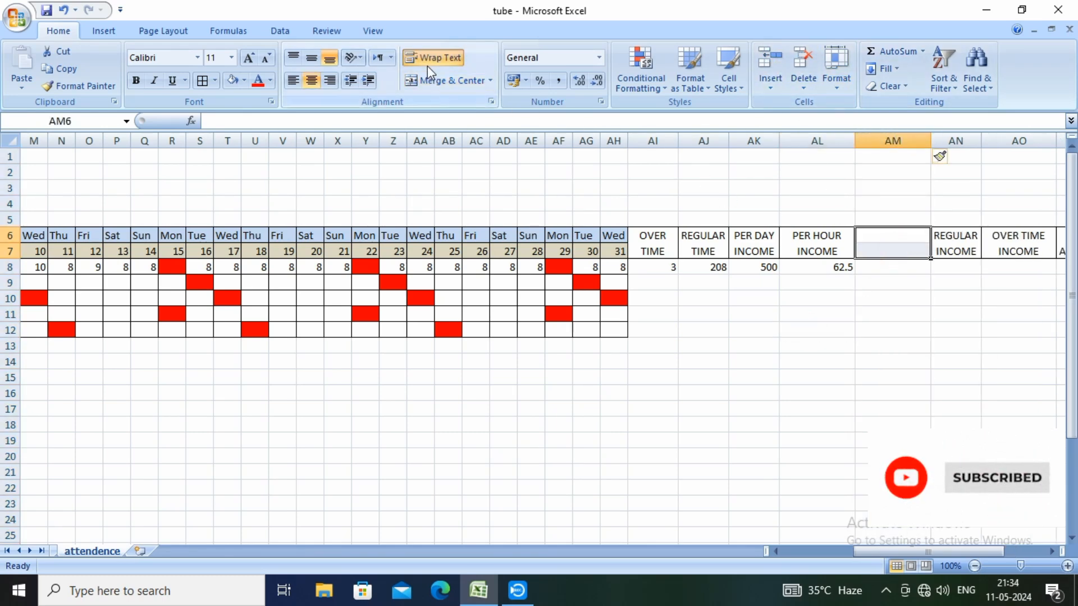
left_click(439, 79)
left_click(866, 294)
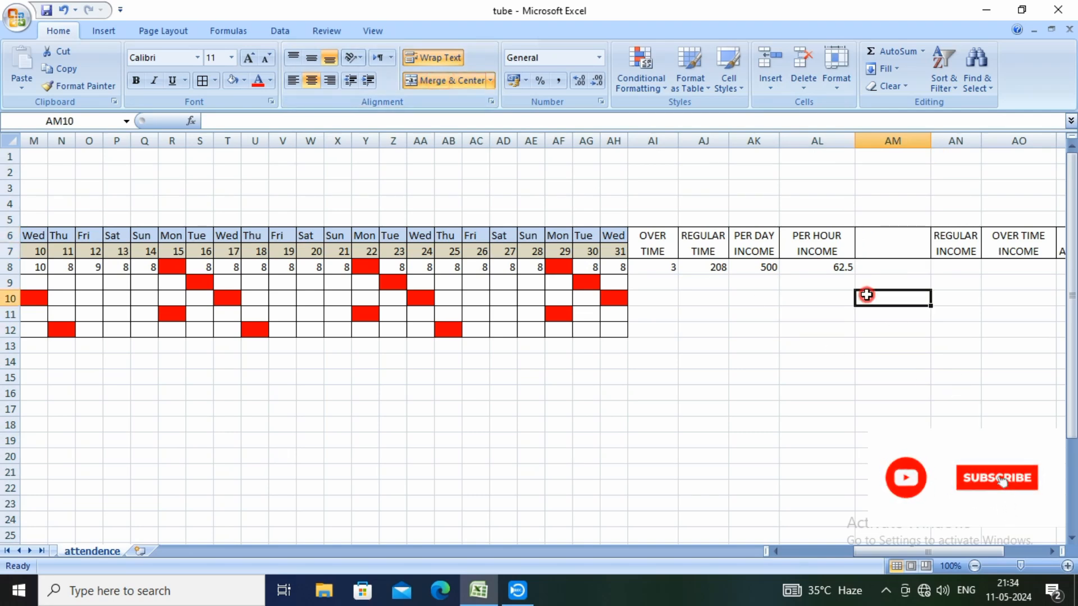
Enter the two-line heading PER HOUR OT INCOME in the merged header cell AM6, breaking the line before INCOME
left_click(867, 245)
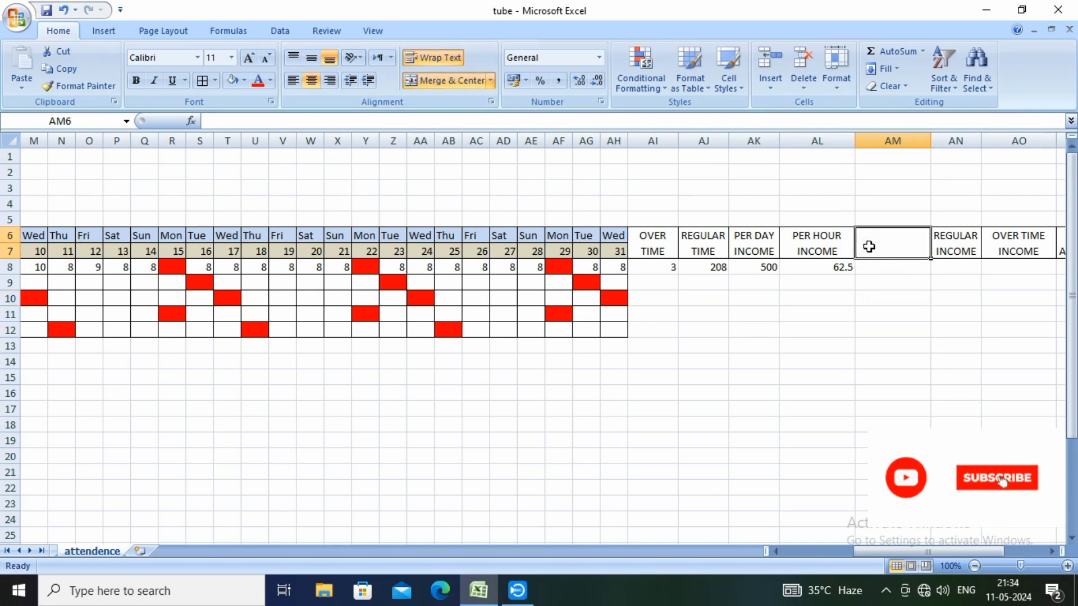
type("PER")
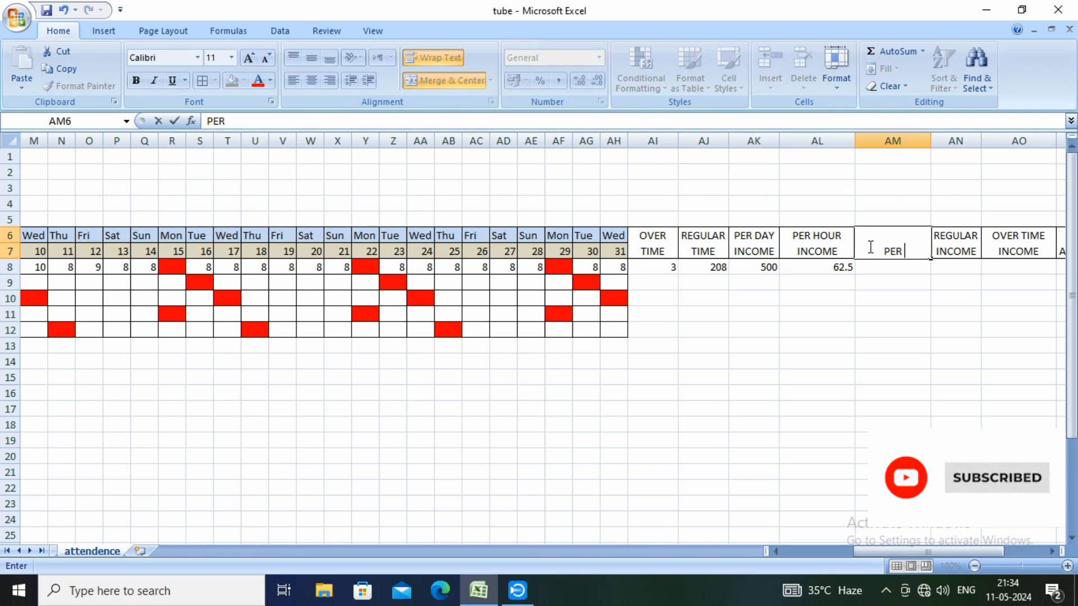
type(" HOU")
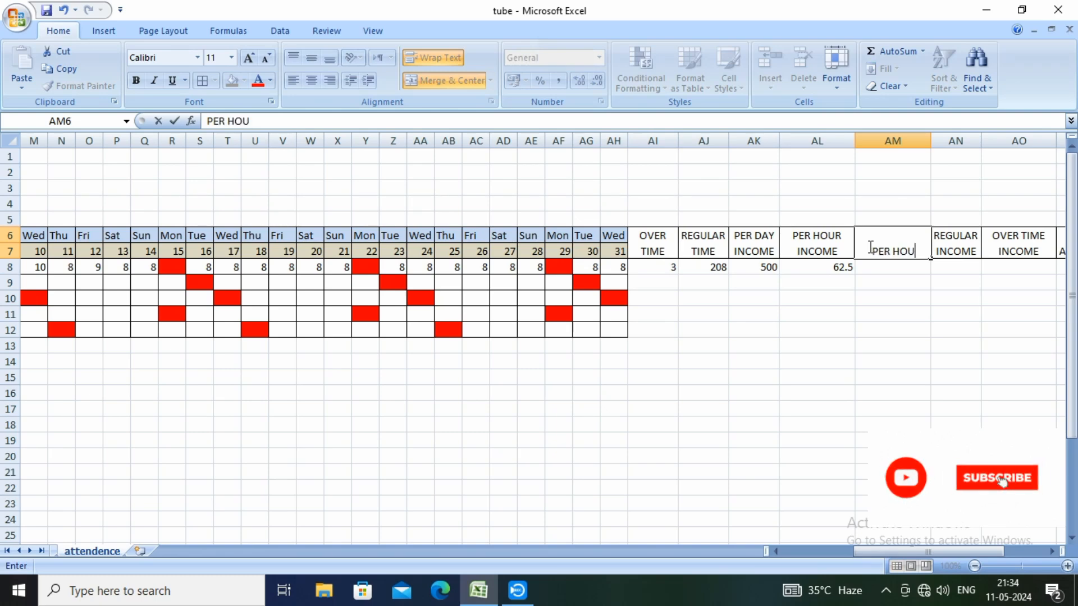
type("R OT")
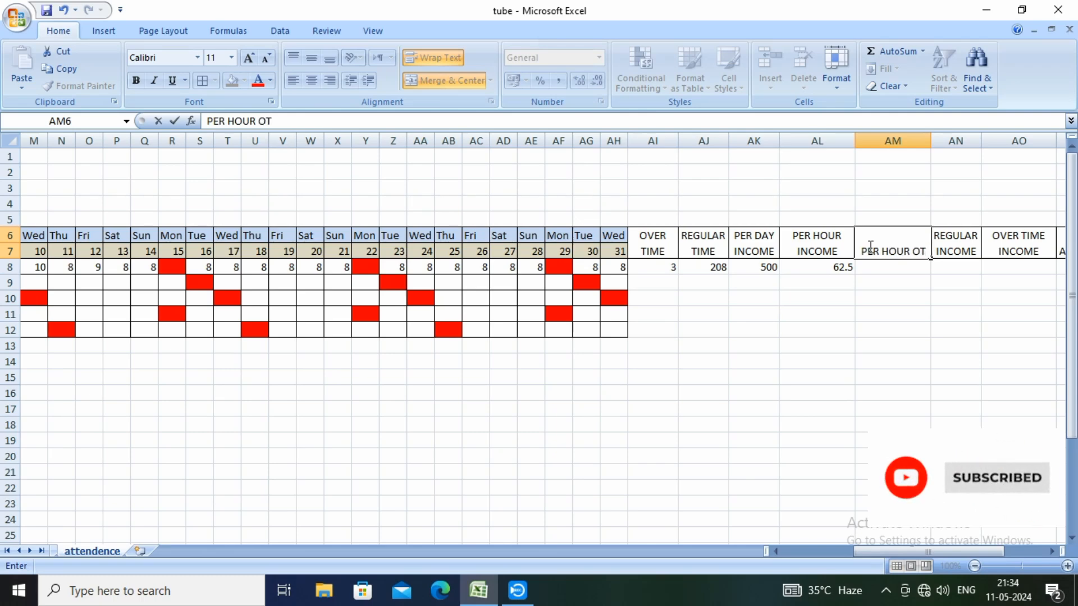
key("alt+Return")
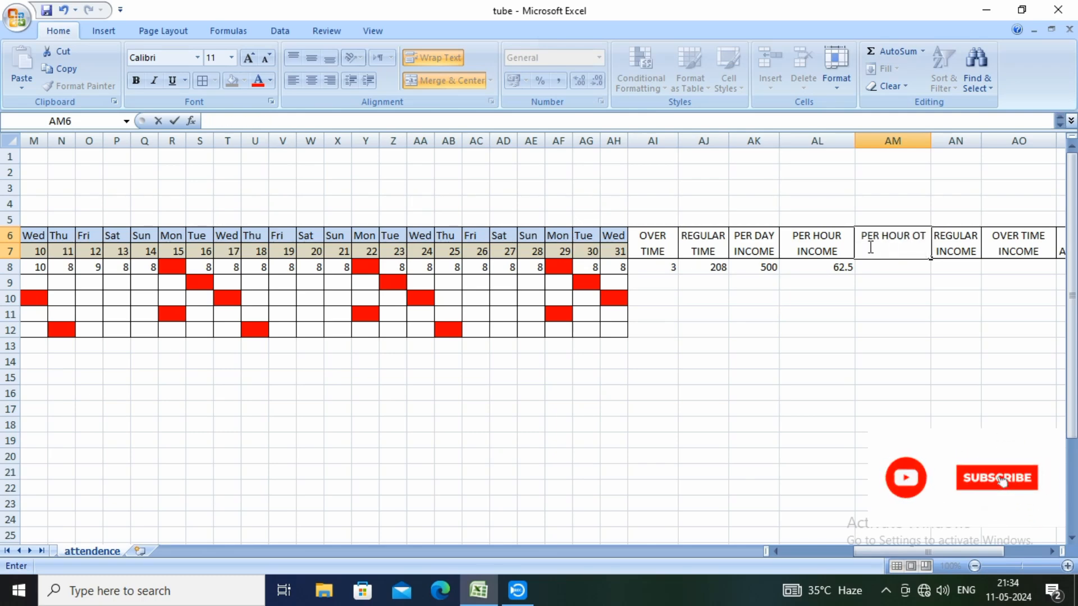
type("INCOME")
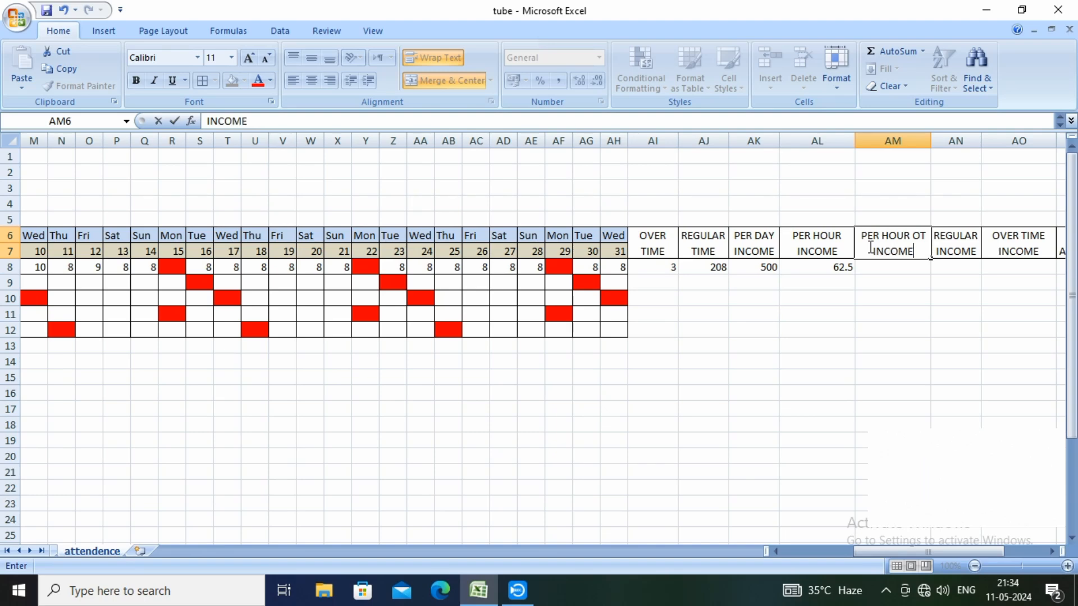
key("Return")
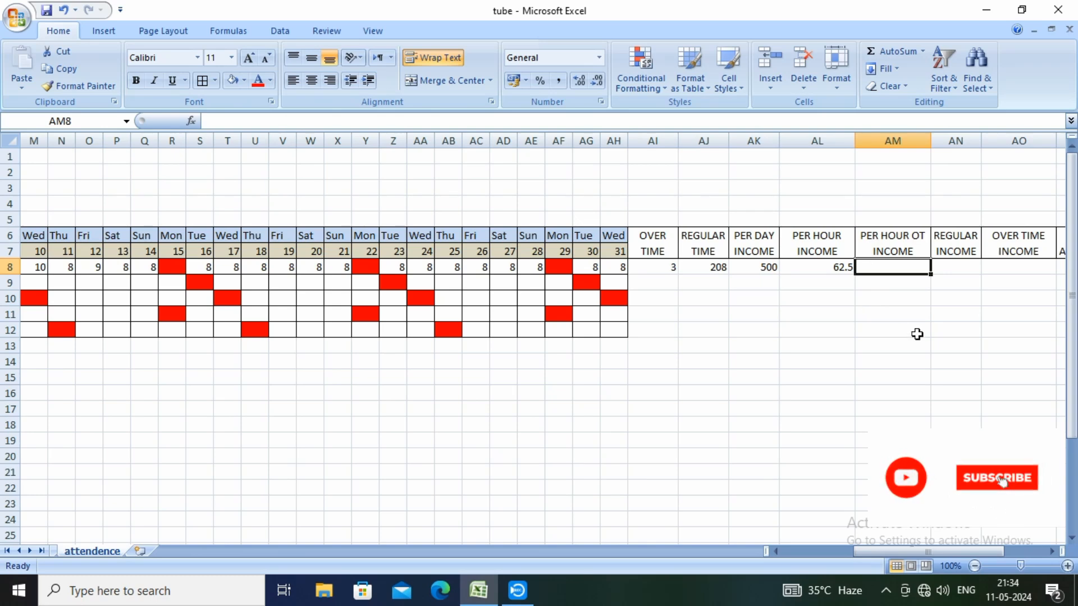
Enter the formula =AL8*2 in cell AM8 to calculate the per hour overtime income at double rate
left_click(890, 266)
type("=")
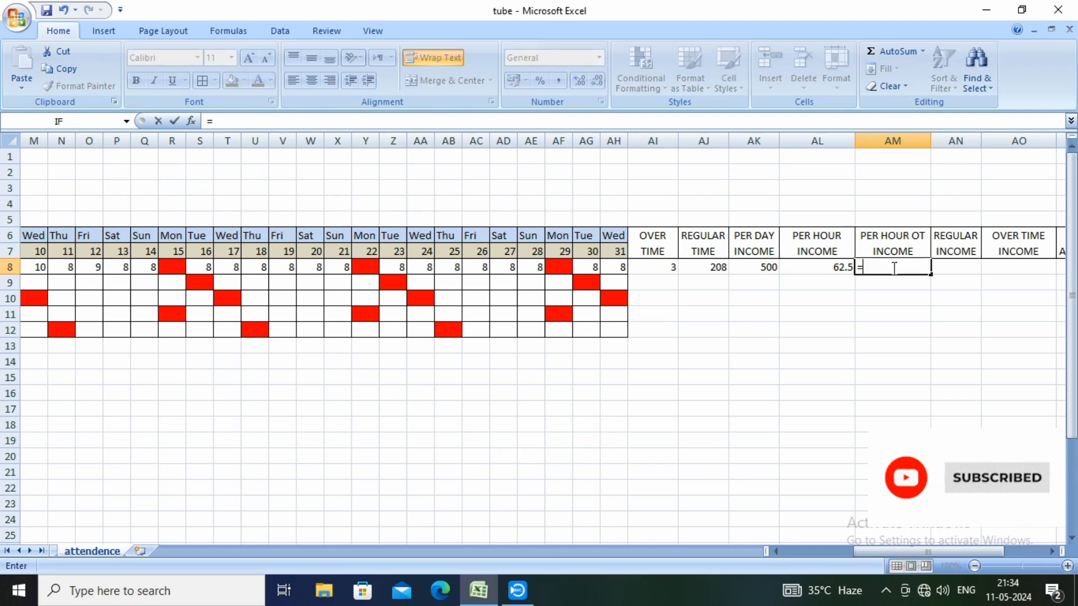
left_click(815, 267)
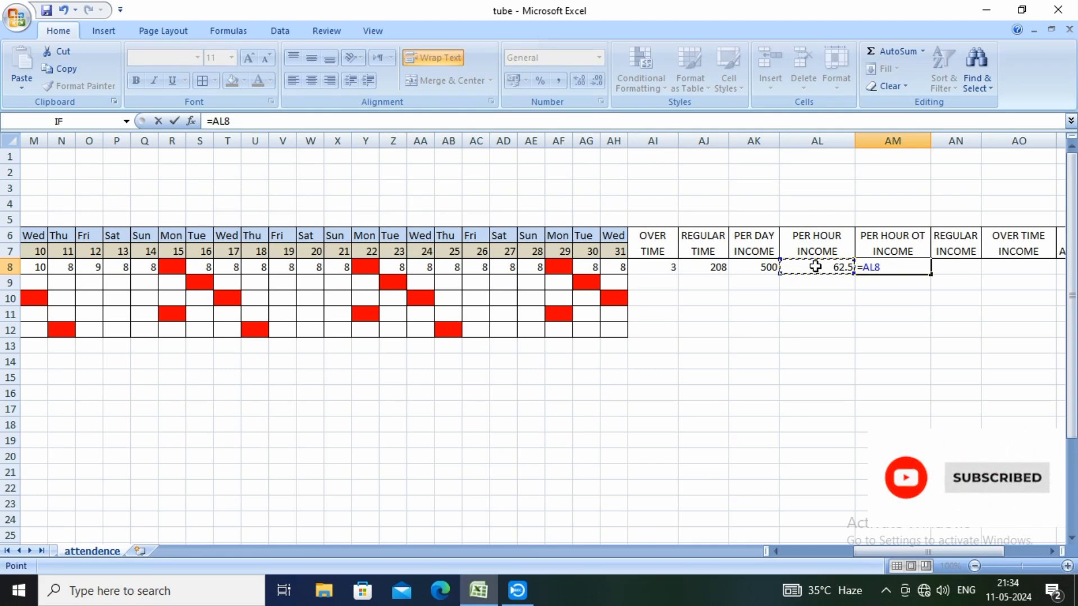
type("*2")
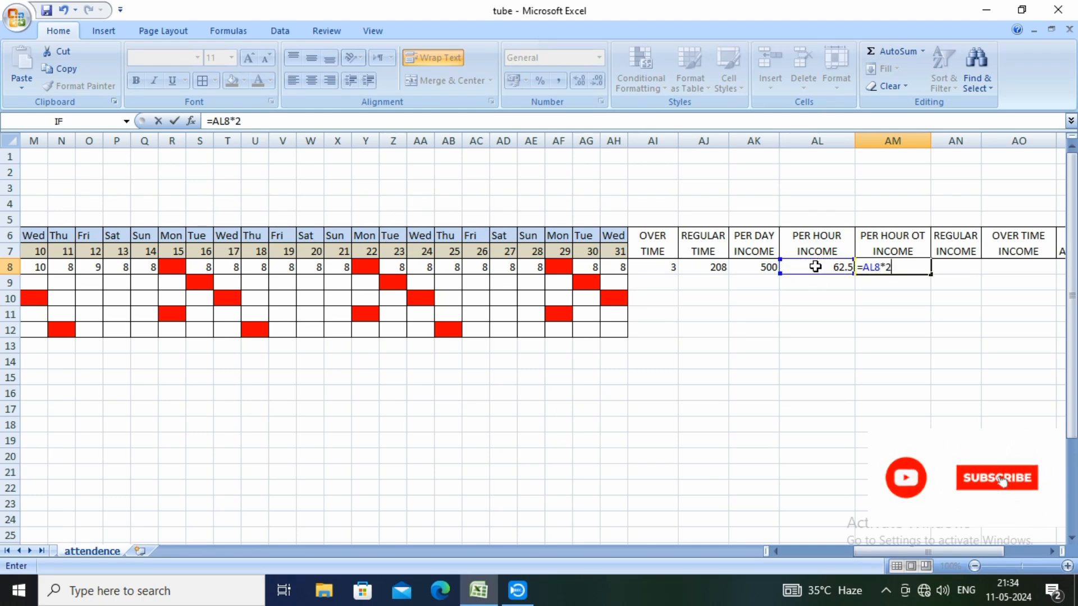
key("Return")
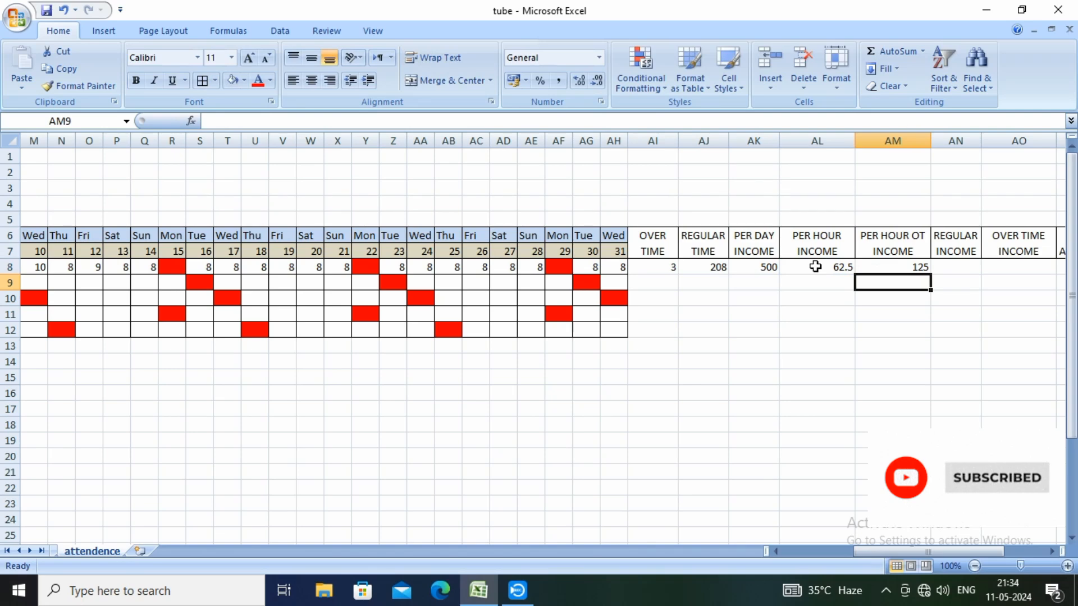
Review the row 8 entries for overtime, regular time, per day income, per hour income and per hour OT income
left_click(903, 266)
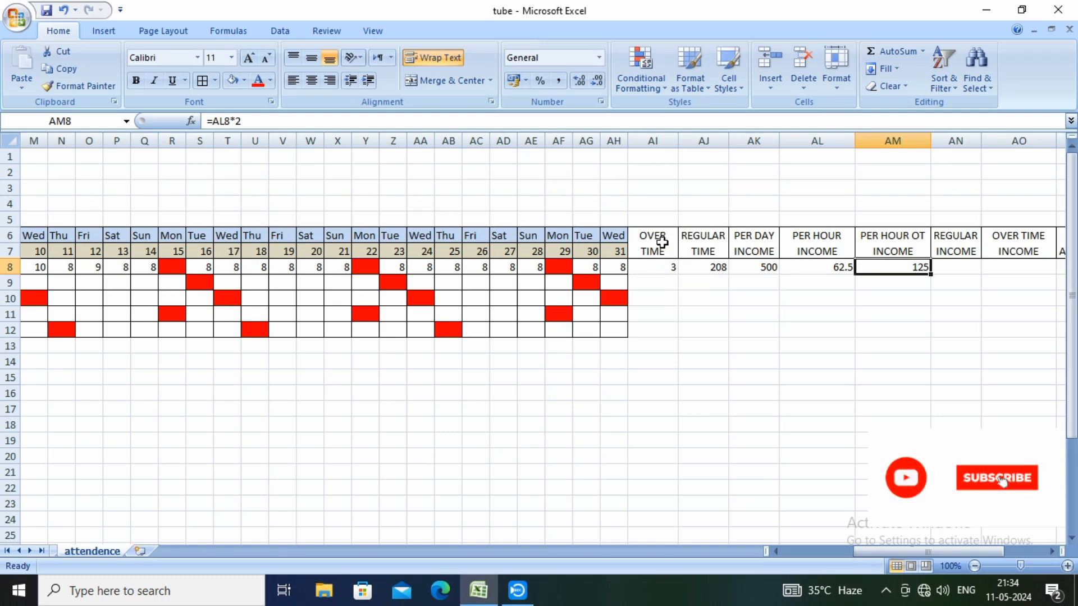
left_click(663, 266)
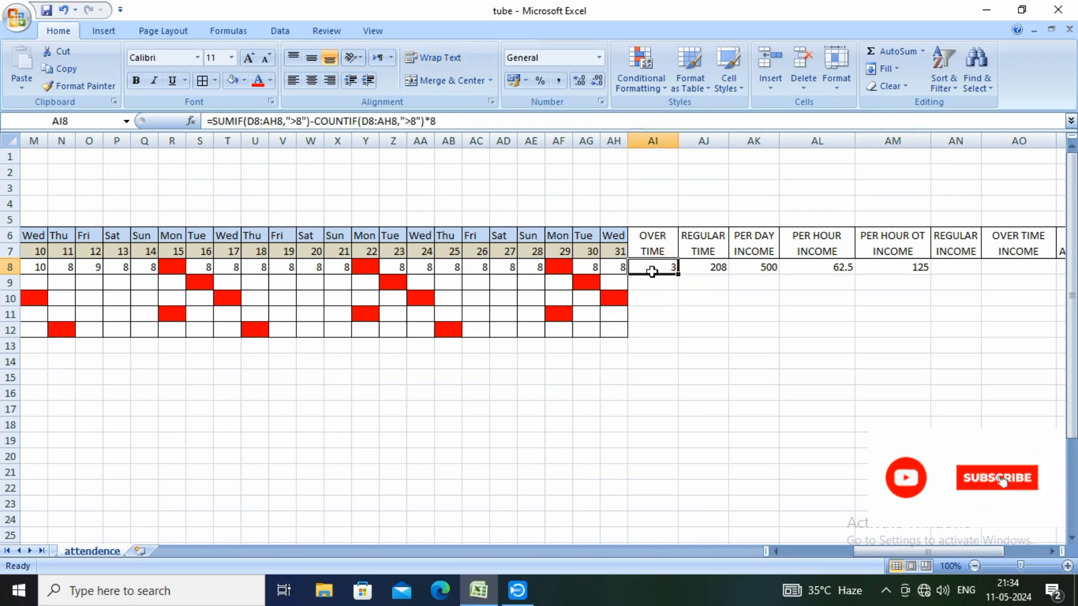
left_click(705, 267)
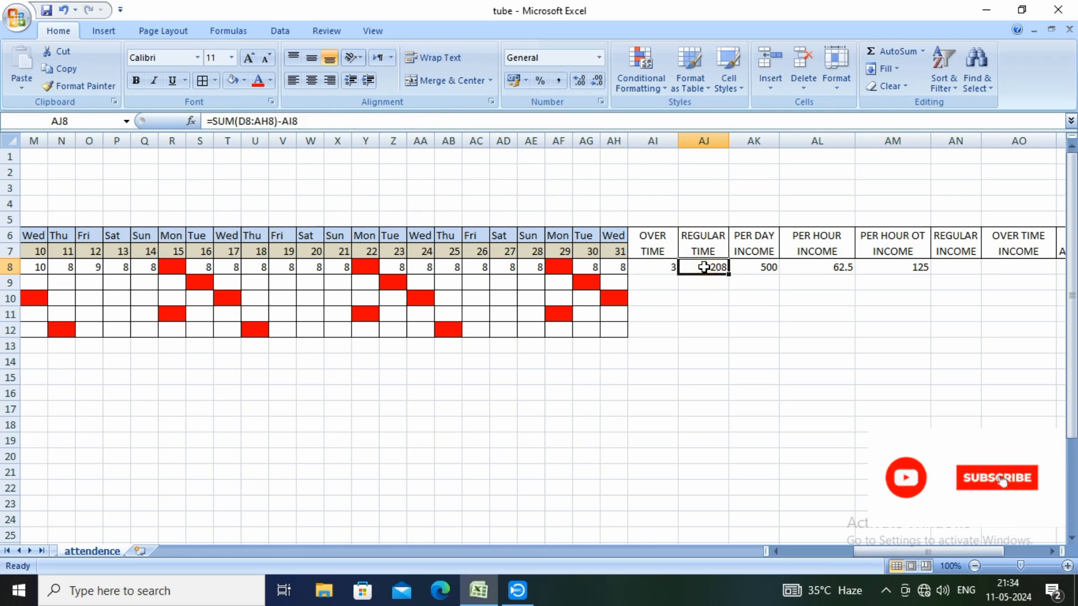
left_click(753, 268)
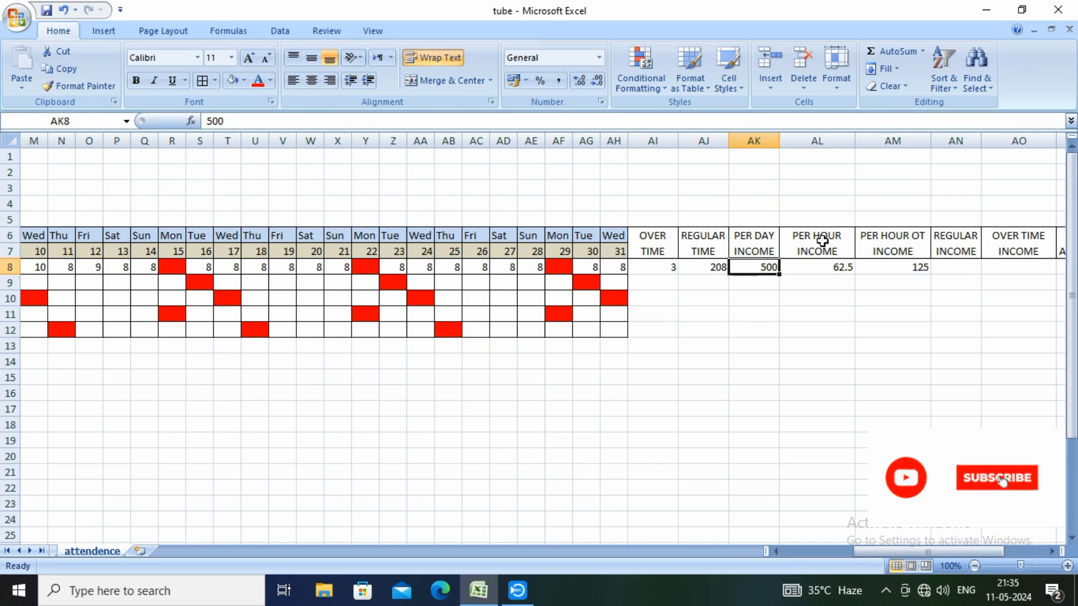
left_click(825, 269)
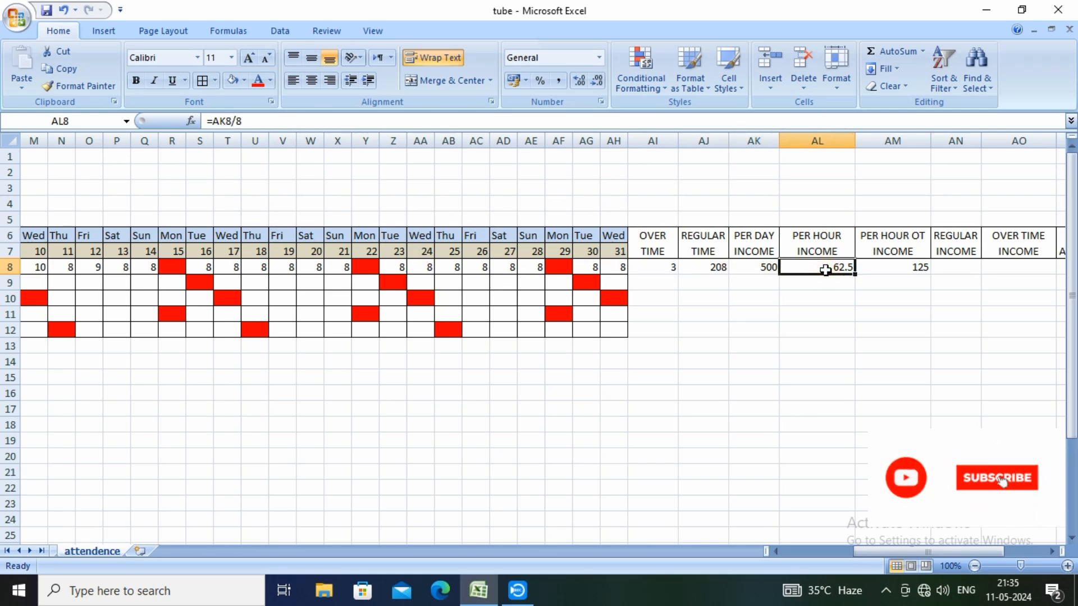
left_click(876, 267)
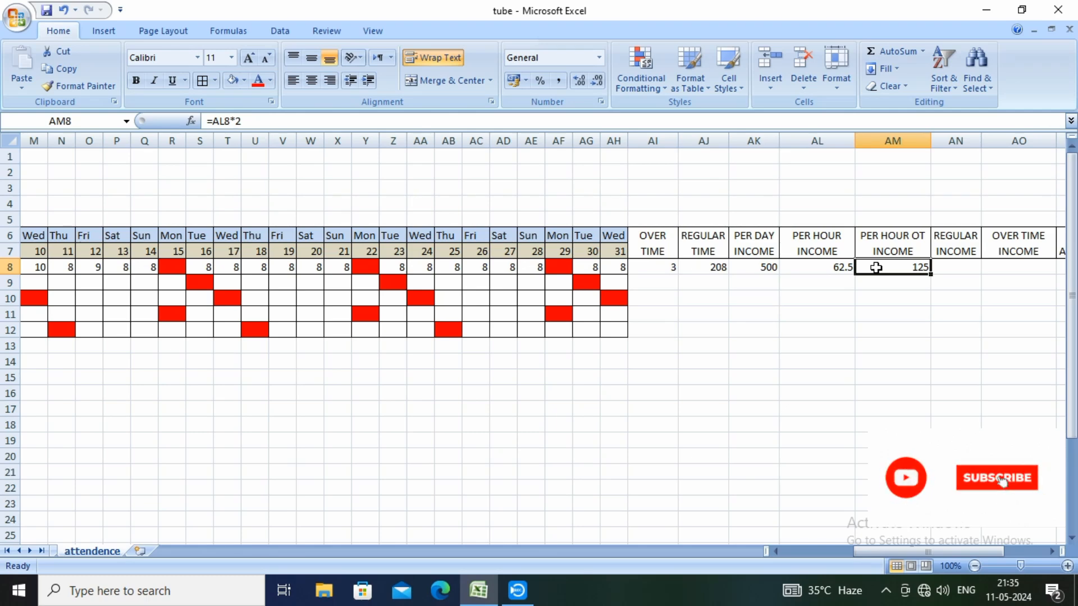
Enter the formula =AJ8*AL8 in cell AN8 to calculate the regular income from regular time and hourly income
left_click(956, 266)
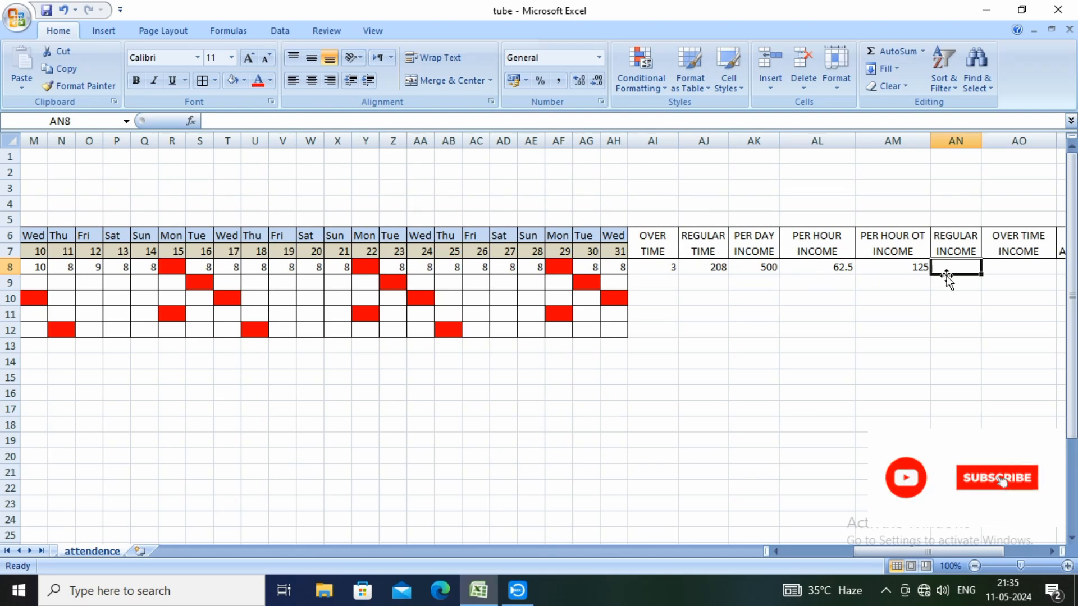
type("=")
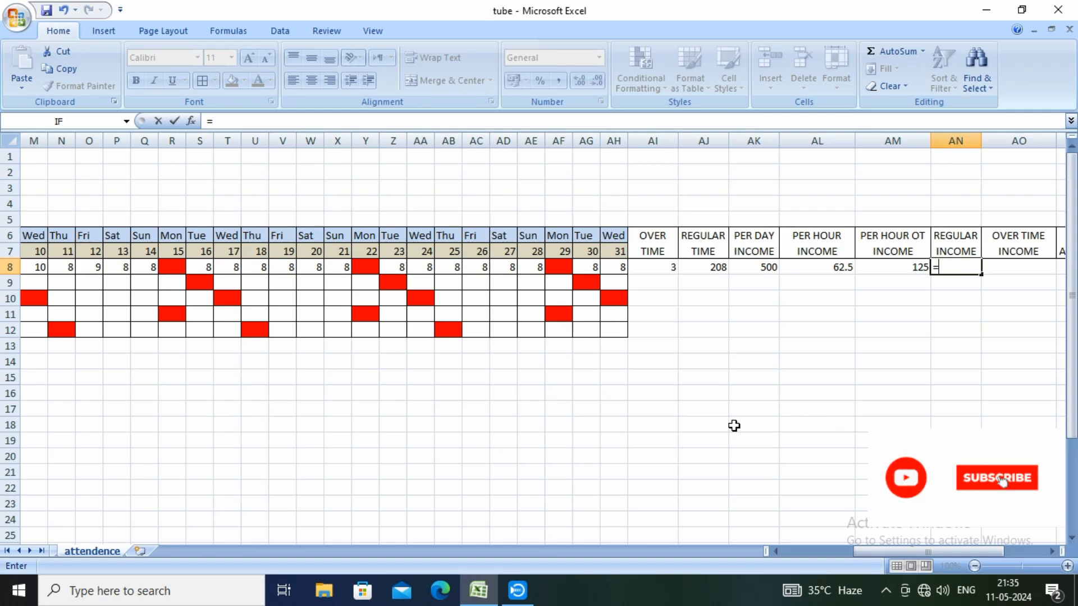
left_click(713, 270)
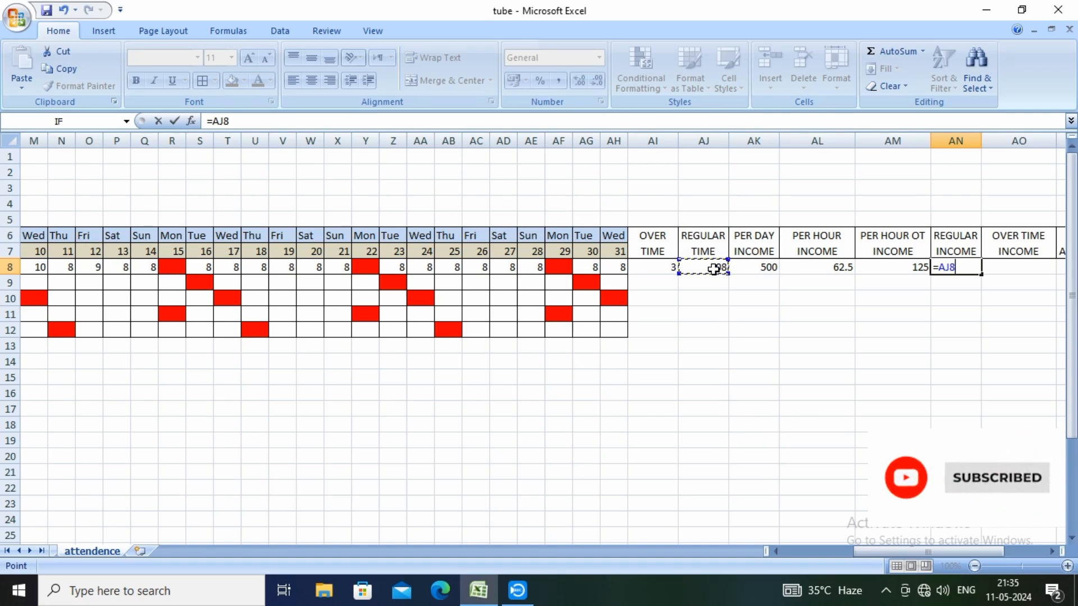
type("*")
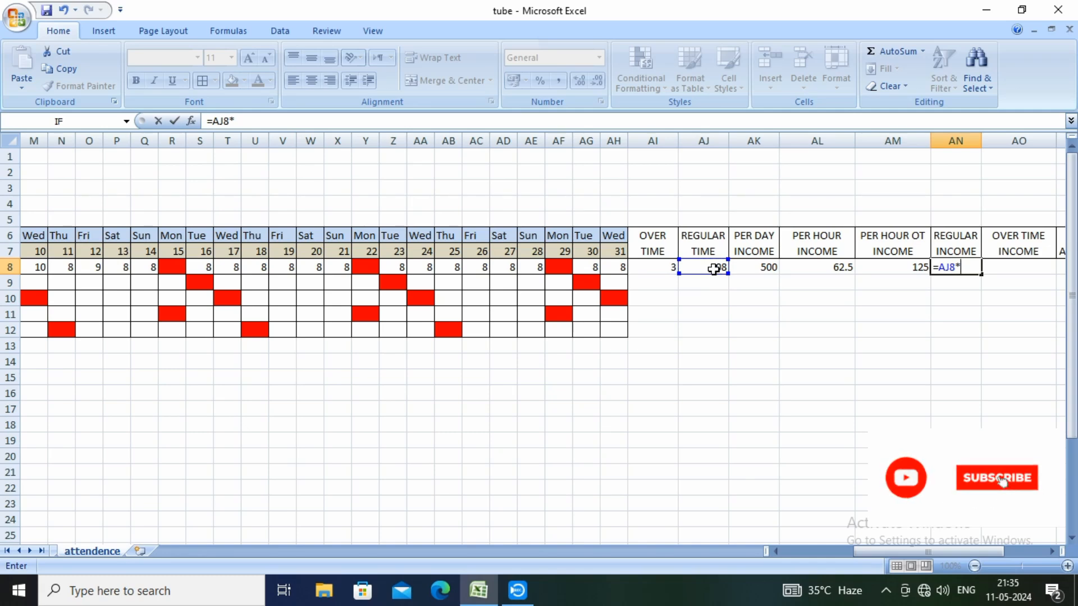
left_click(825, 269)
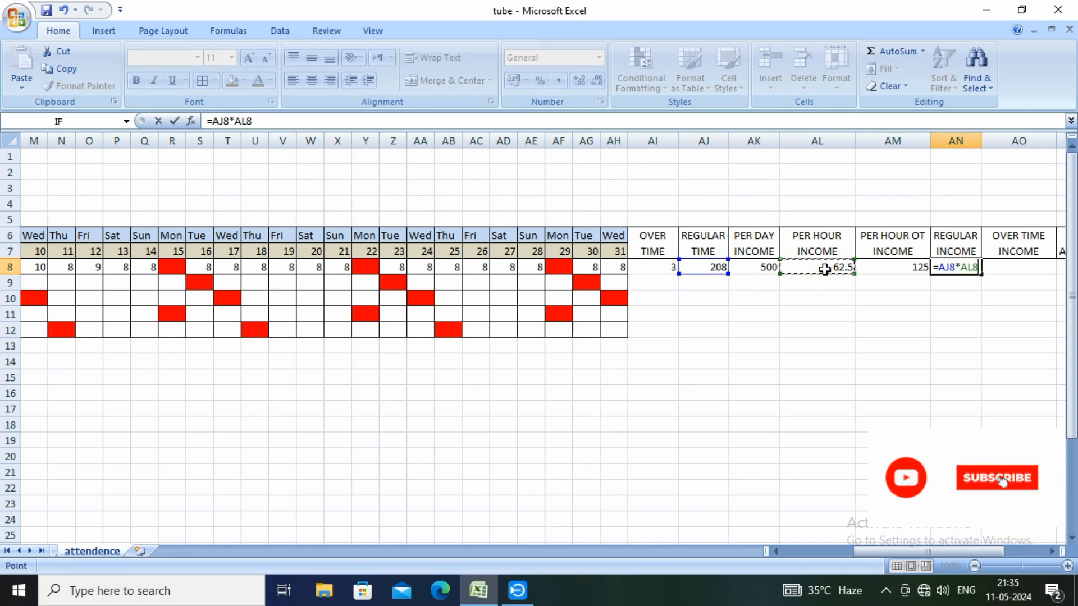
key("Return")
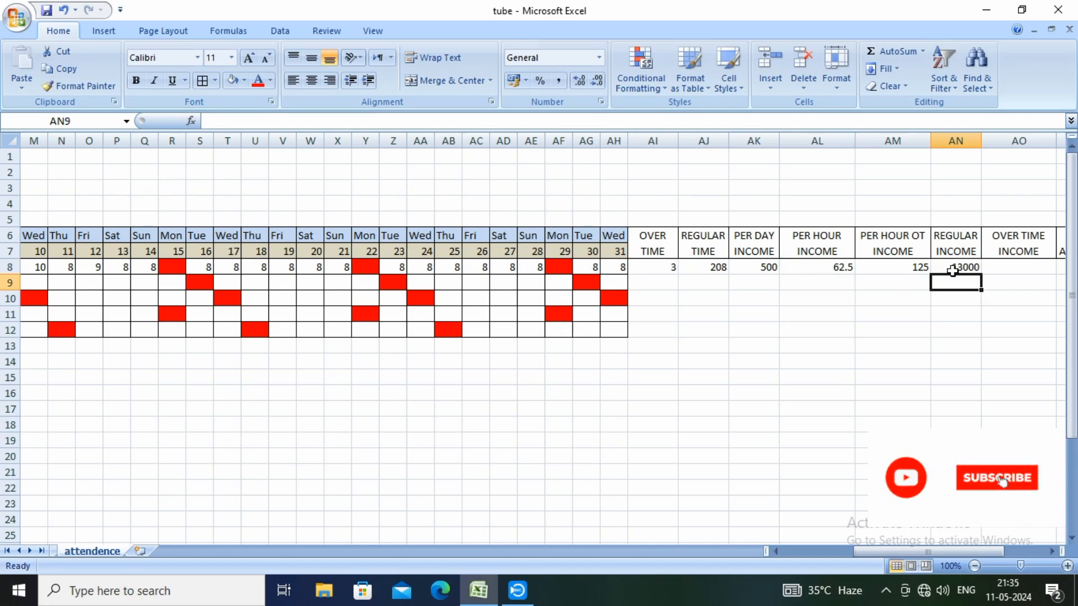
Enter the formula =AI8*AM8 in cell AO8 to calculate the overtime income from overtime hours and OT rate
left_click(1005, 269)
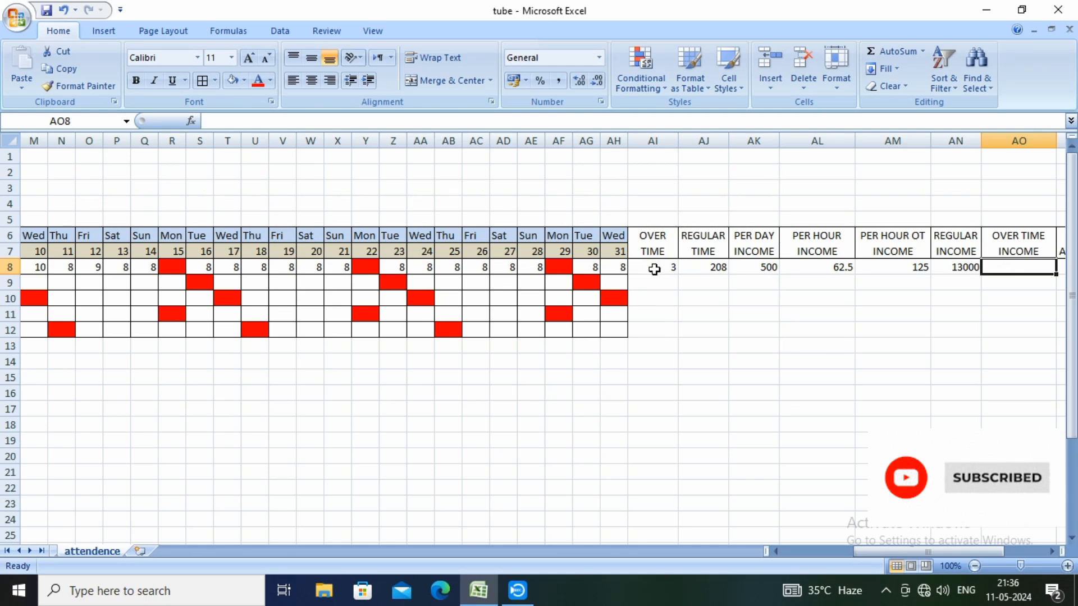
type("=")
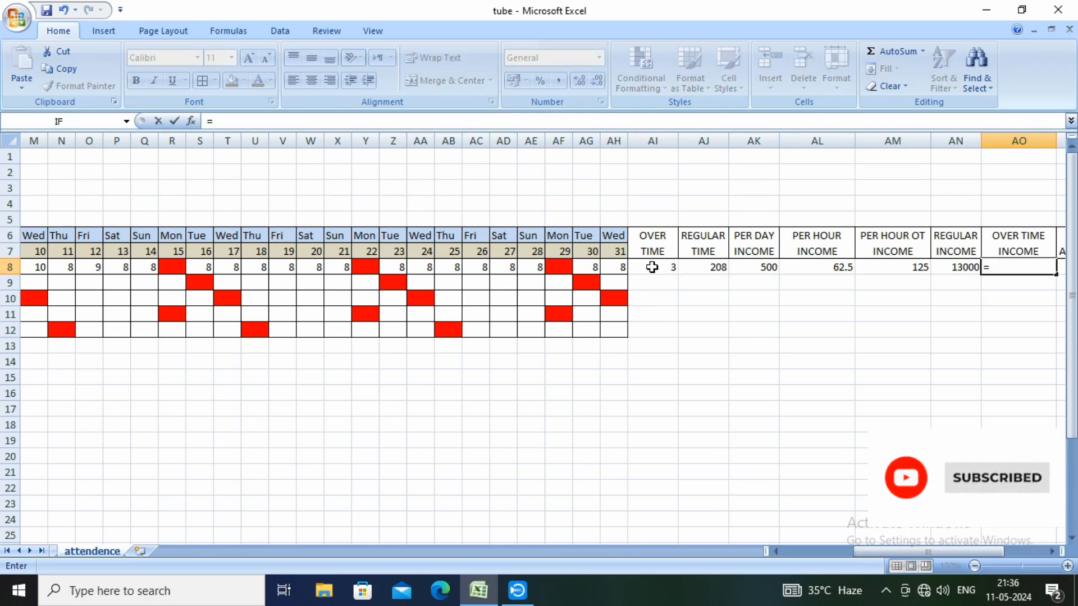
left_click(651, 267)
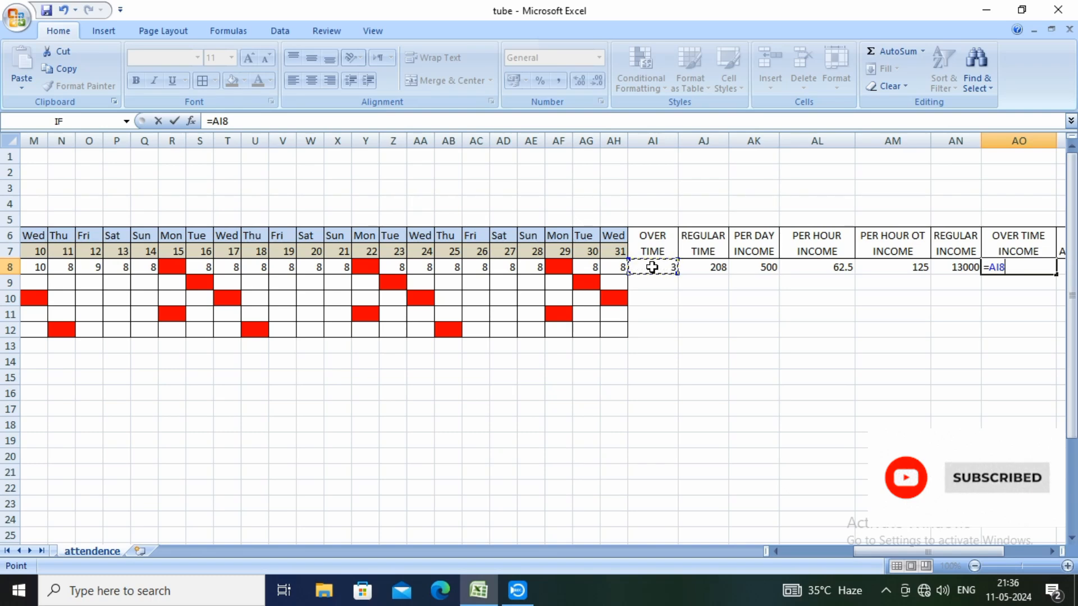
type("*")
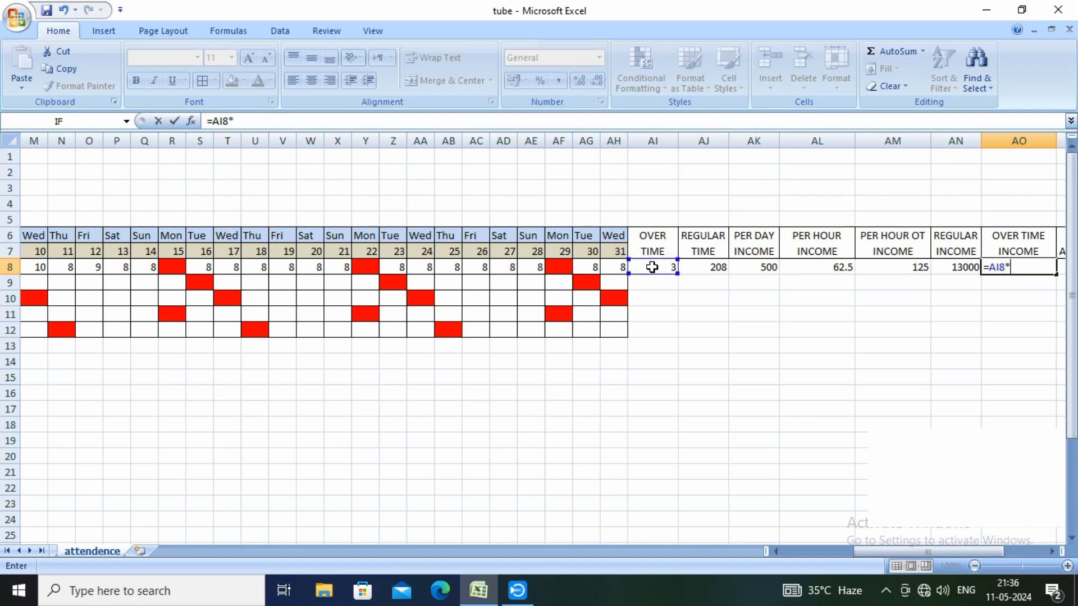
left_click(895, 268)
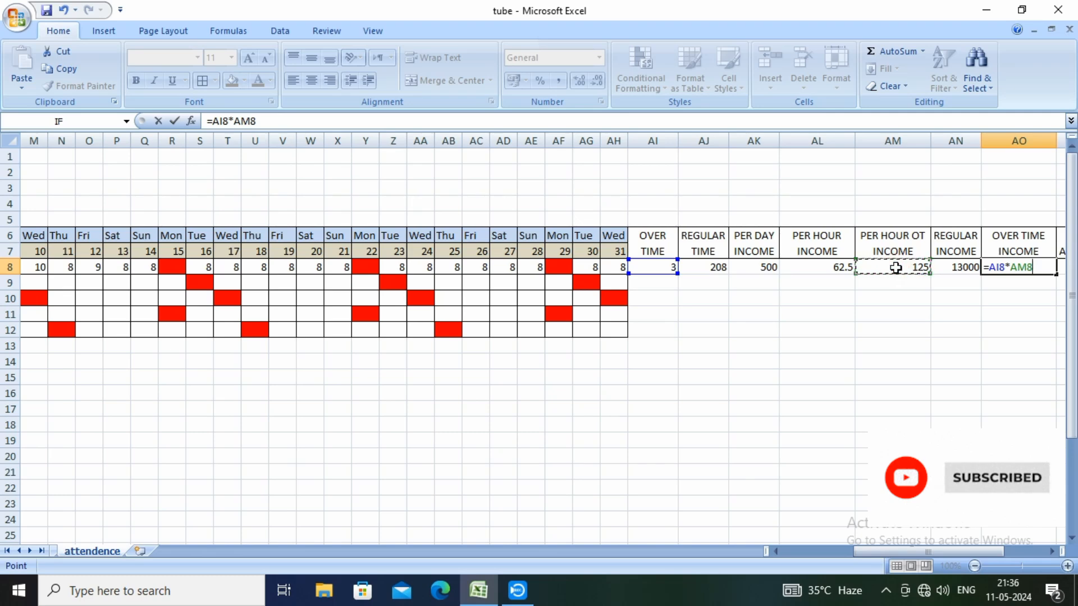
key("Return")
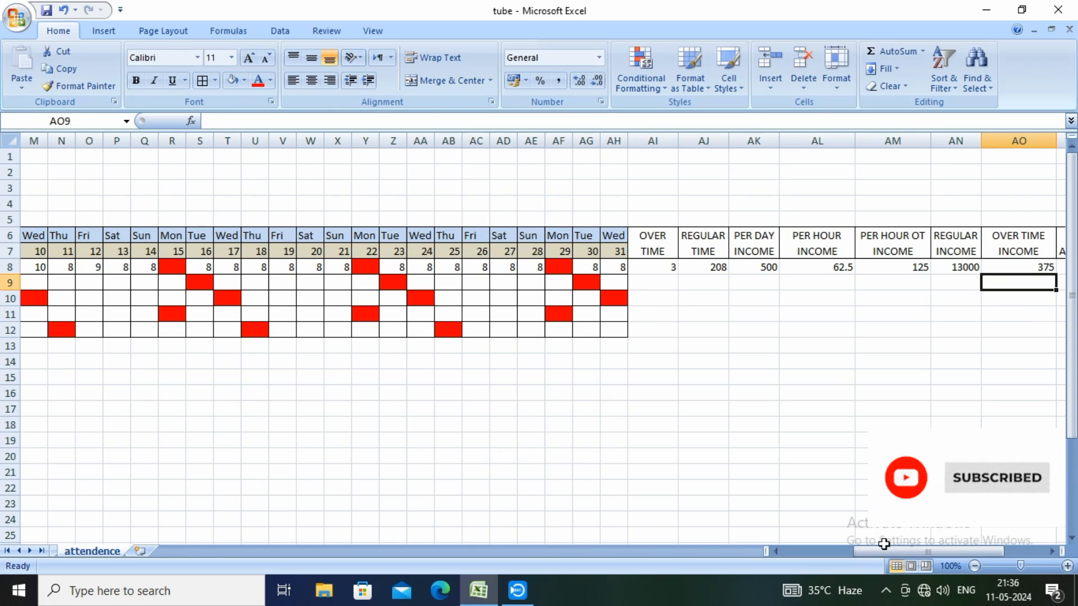
Enter the formula =AN8+AO8 in cell AP8 to calculate the total amount from regular and overtime income
left_click_drag(867, 548, 888, 548)
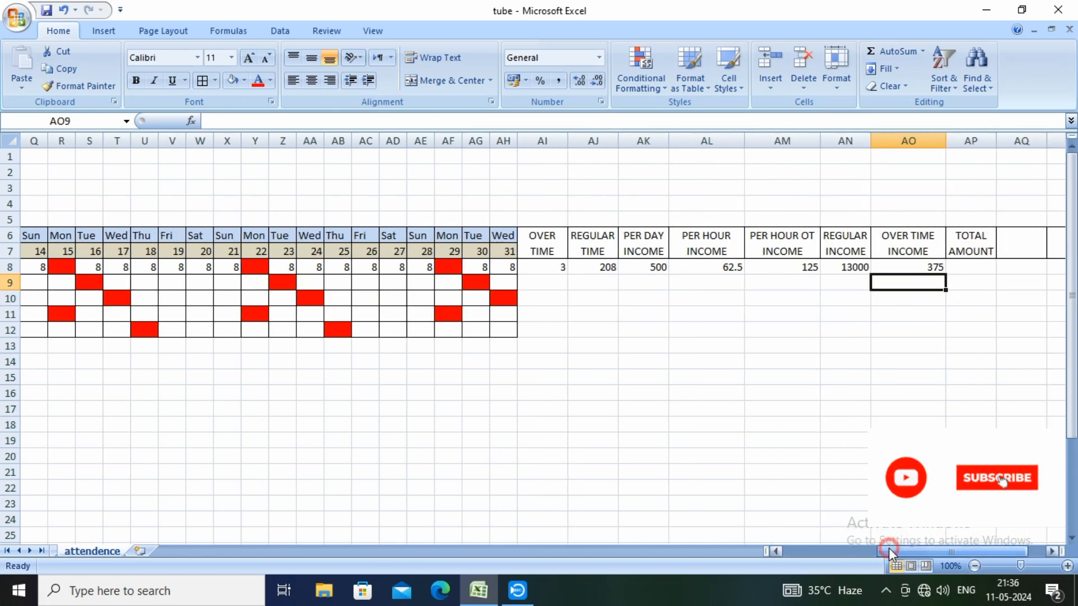
left_click(973, 266)
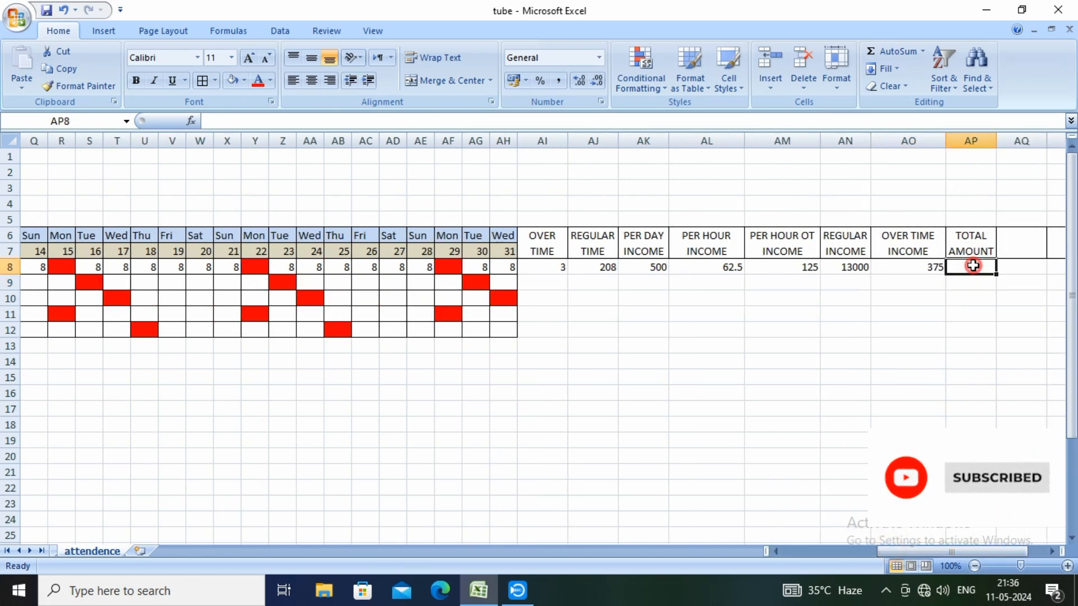
type("=")
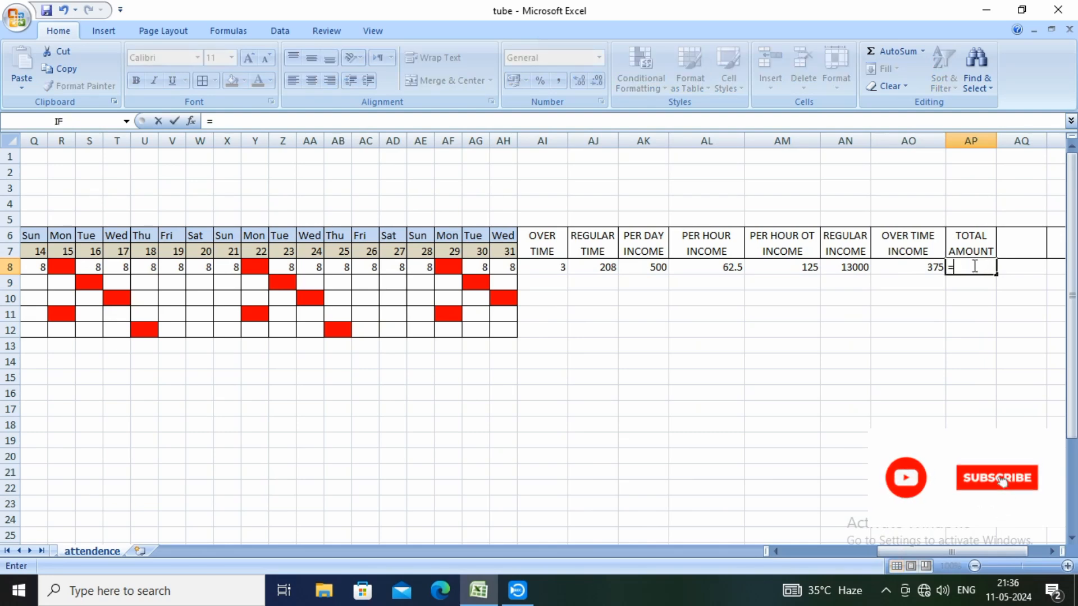
left_click(854, 268)
type("+")
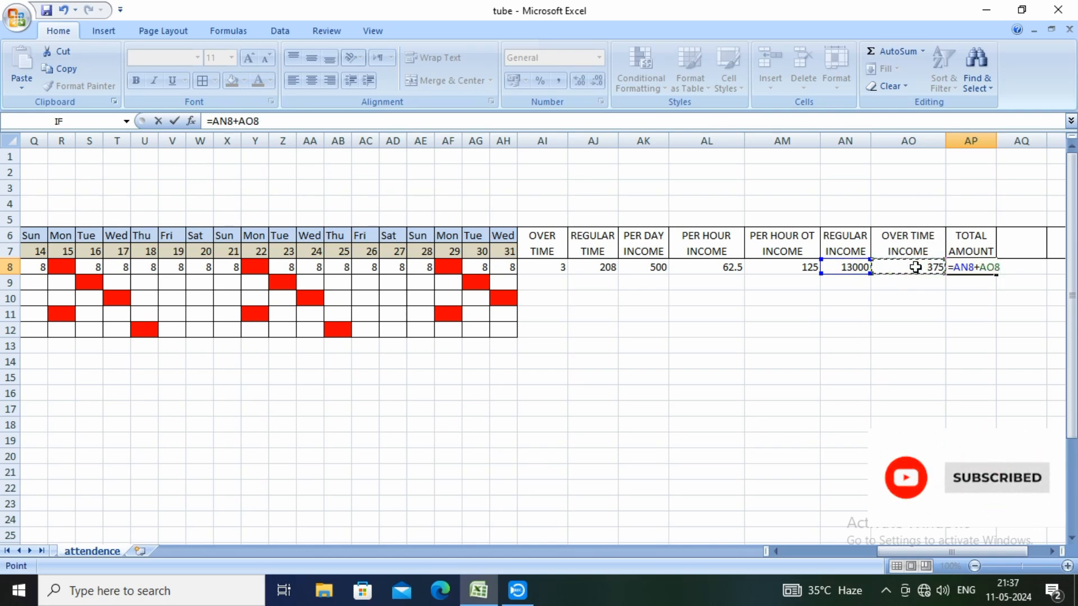
type(")")
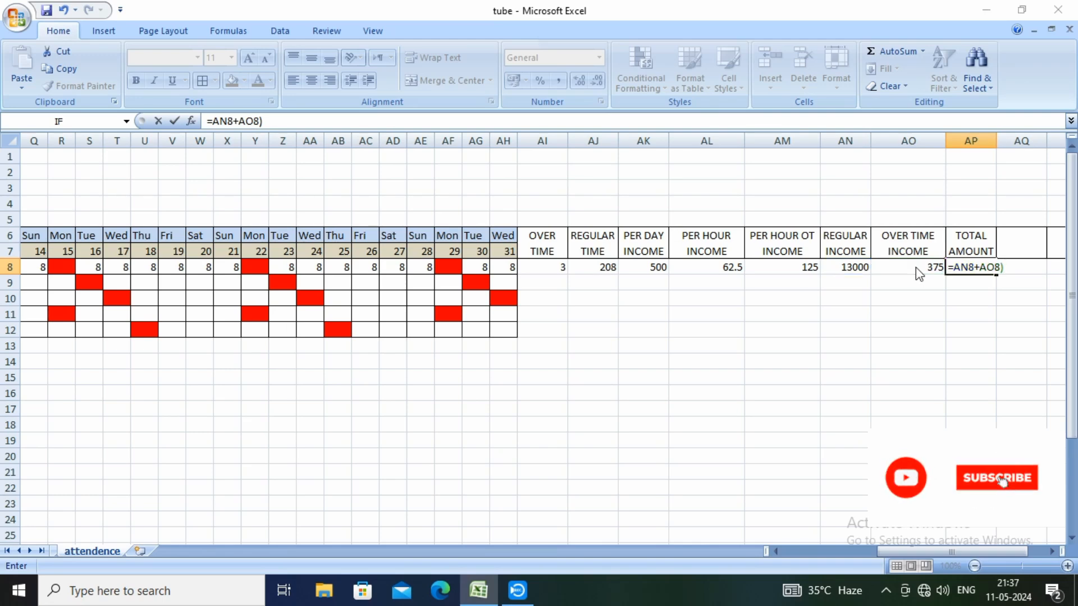
key("Return")
key("Return")
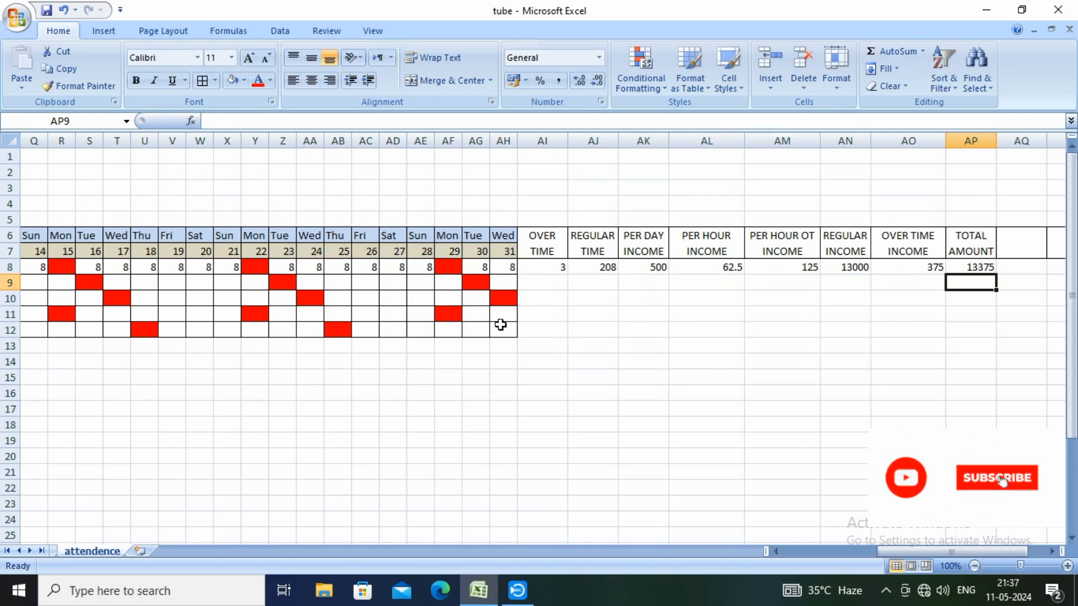
Set the first employee's hours for day 28 in cell AE8 to 9 and check the overtime cell AI8
left_click_drag(908, 551, 807, 550)
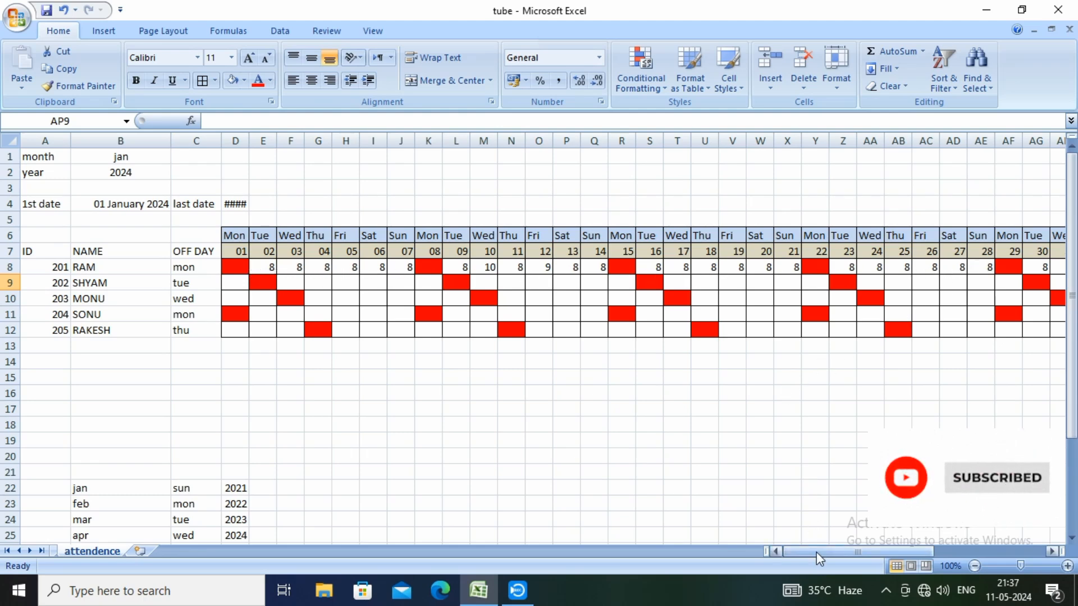
left_click_drag(817, 551, 877, 553)
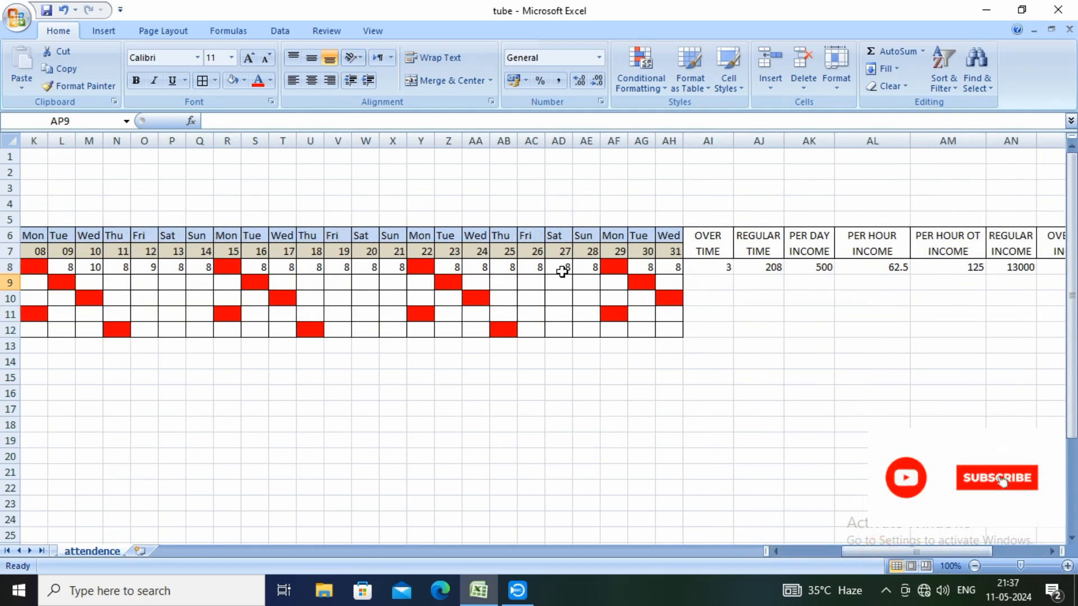
left_click(590, 268)
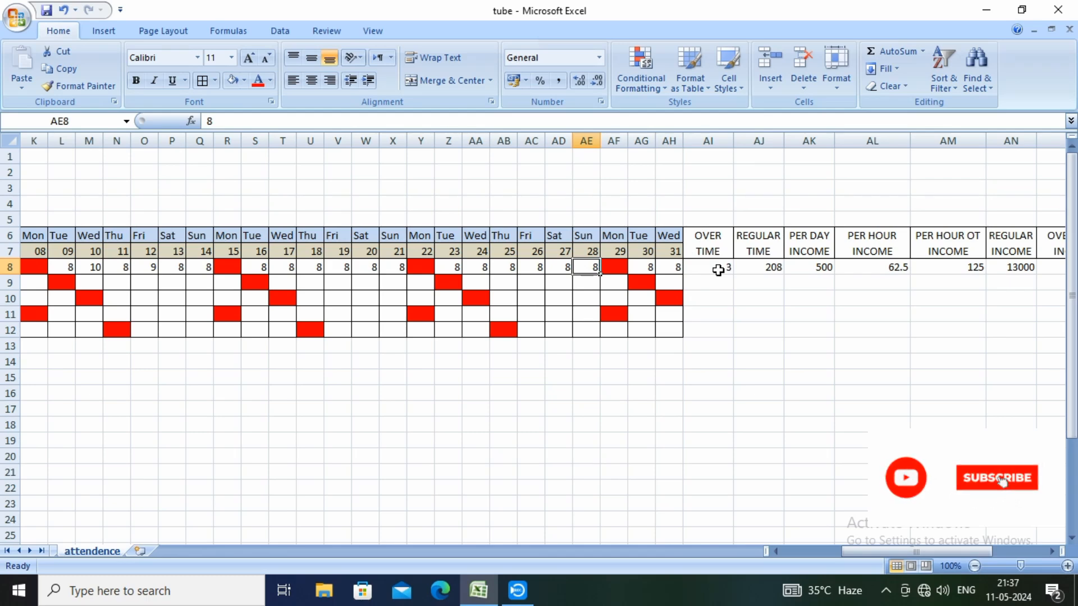
type("9")
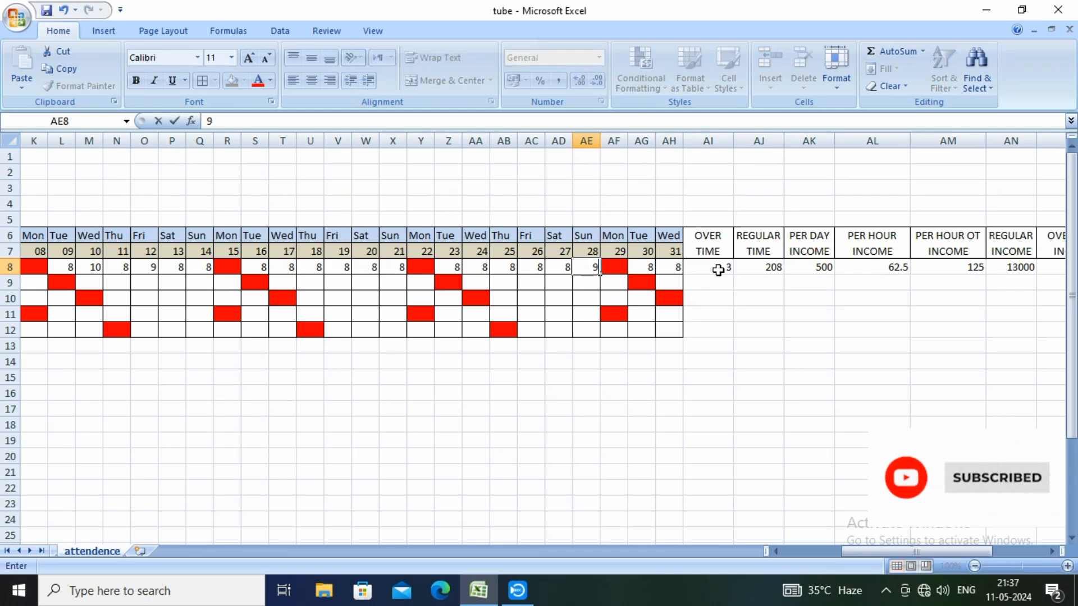
key("Return")
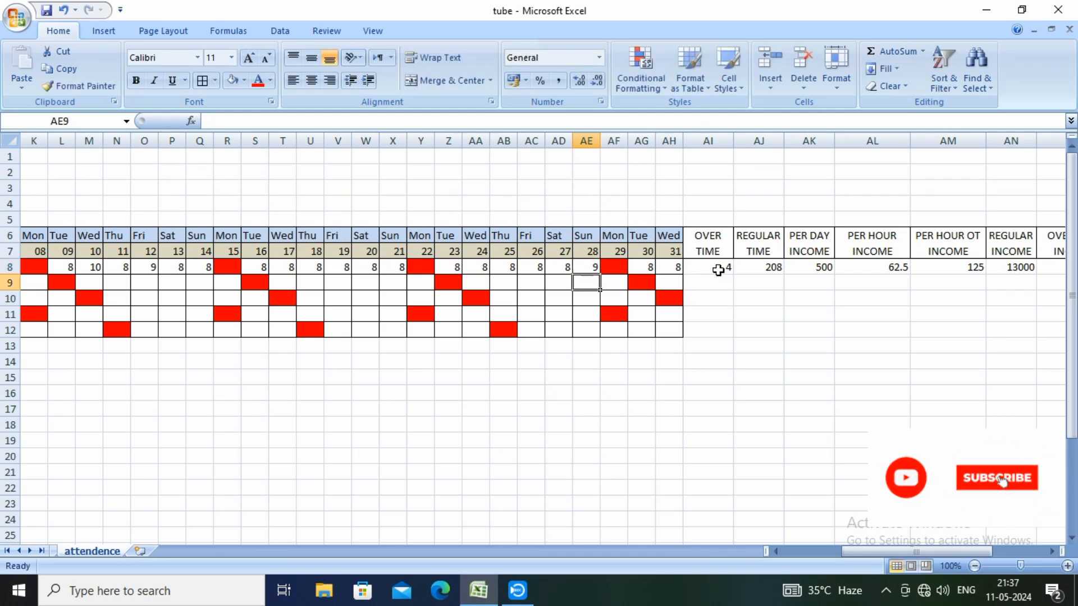
left_click(719, 267)
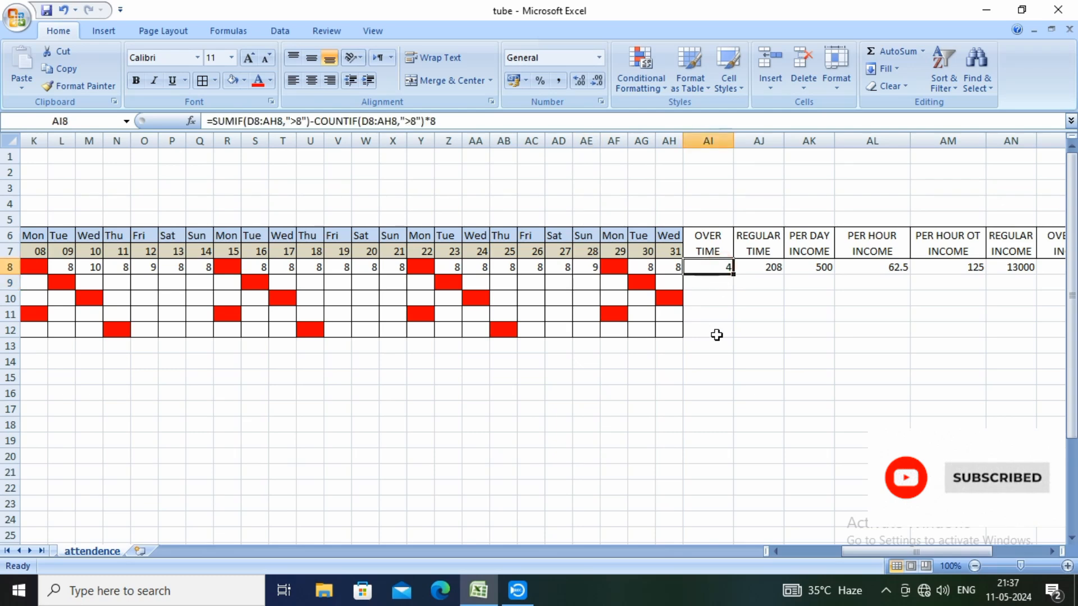
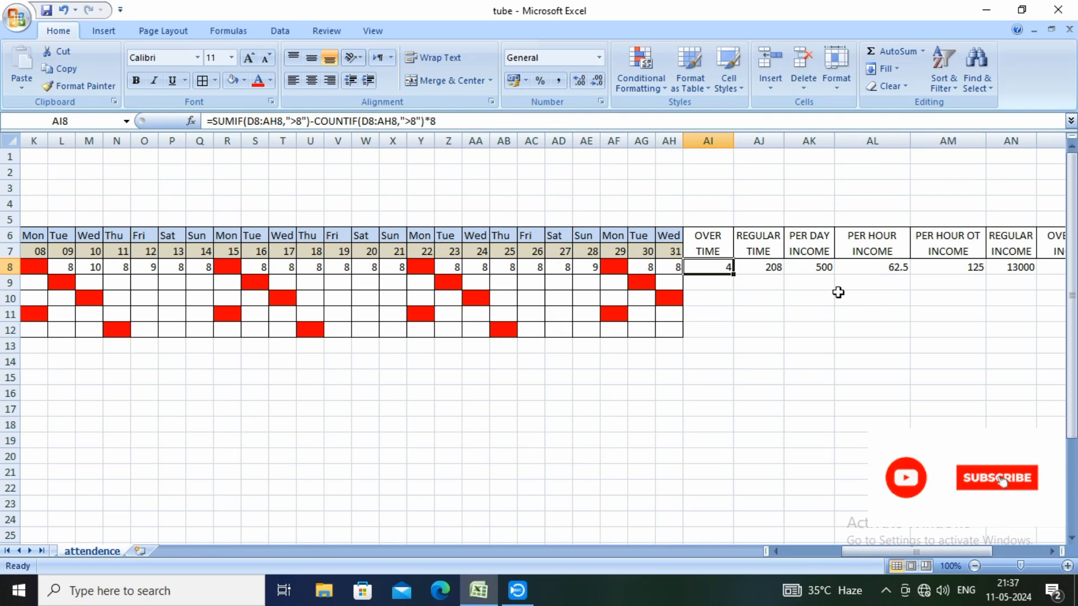
Review the first employee's formulas for hourly income, hourly OT income, regular income and overtime income in cells AL8 to AO8
left_click(869, 270)
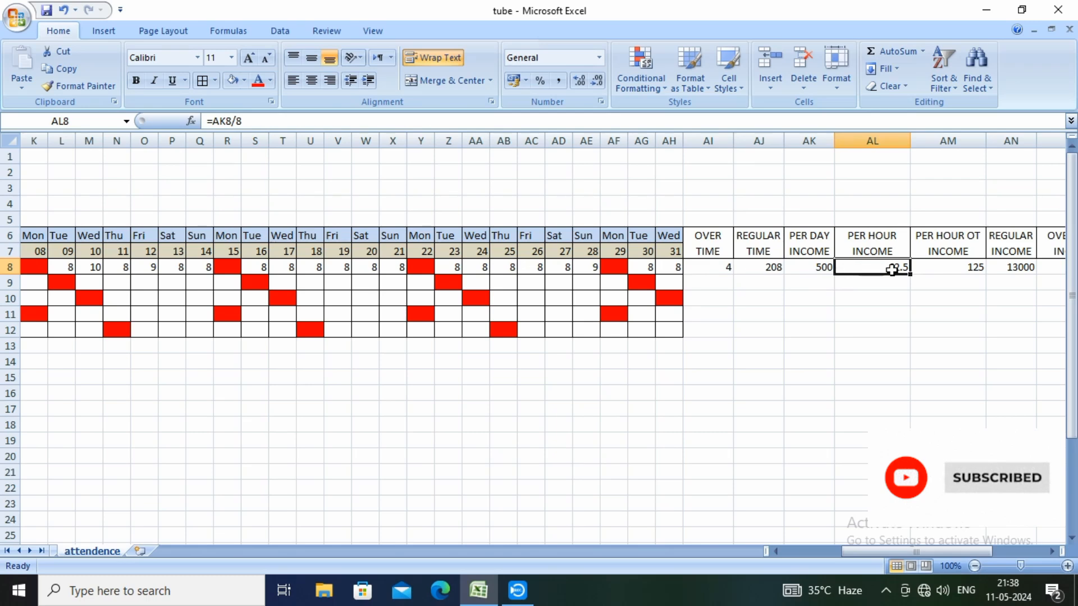
left_click(956, 267)
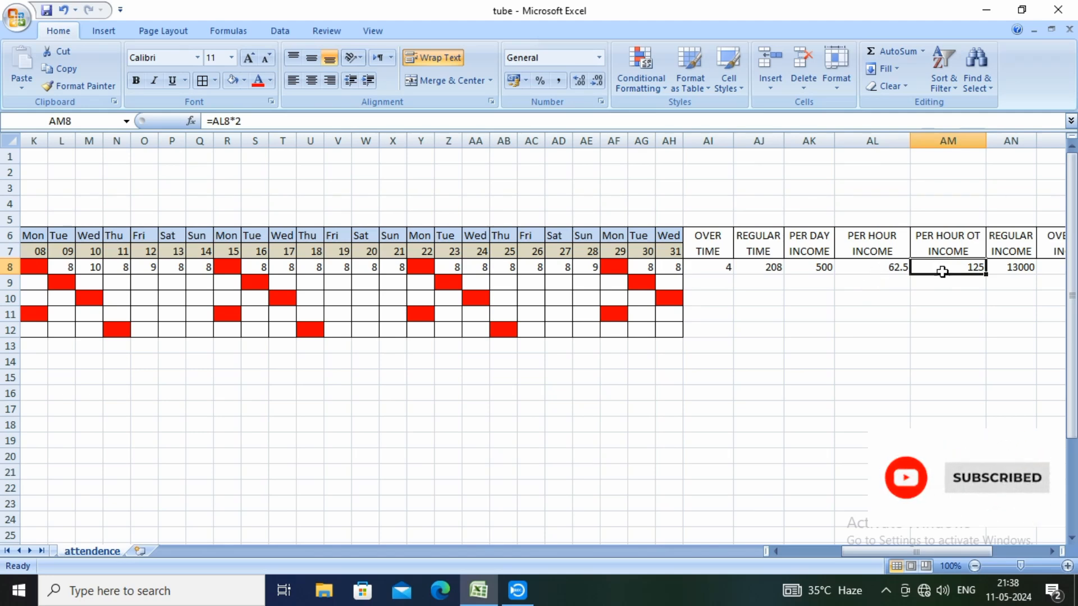
left_click(1018, 269)
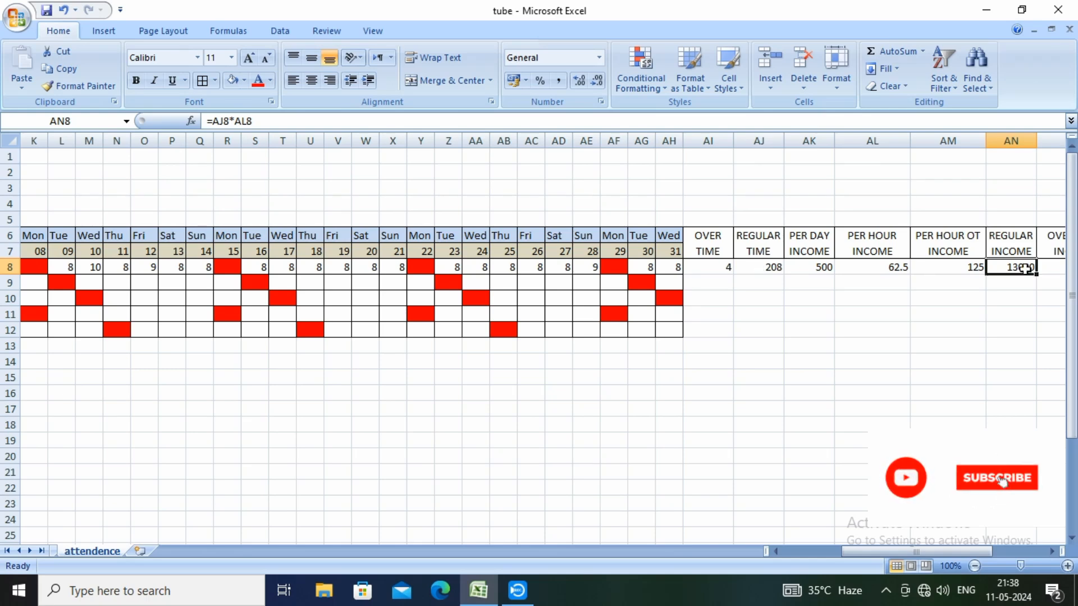
left_click_drag(884, 553, 900, 549)
left_click(982, 267)
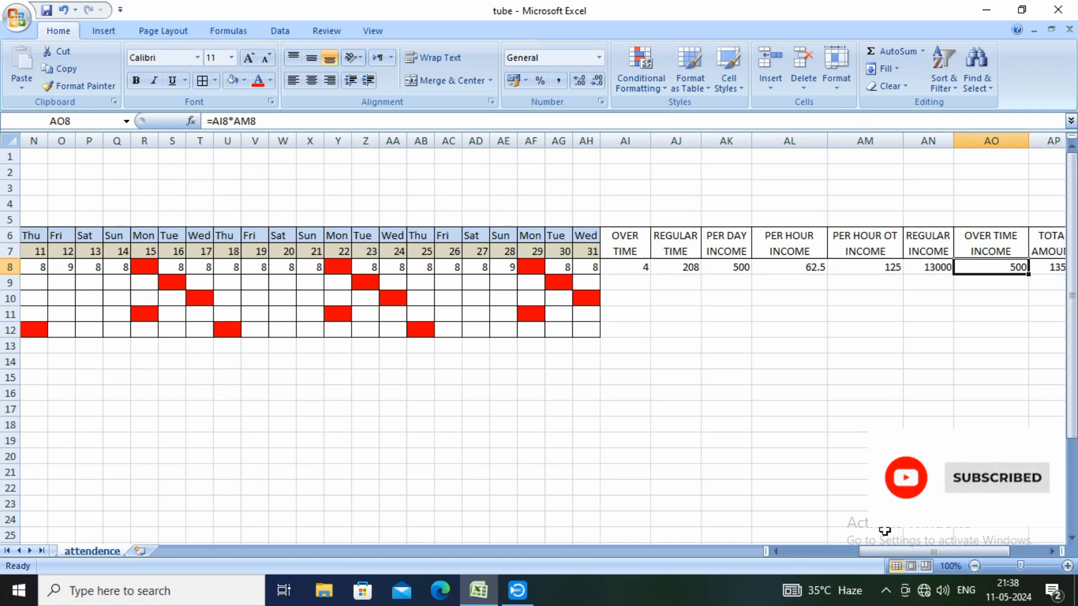
mouse_move(880, 549)
left_mouse_down()
mouse_move(900, 550)
mouse_move(871, 550)
left_mouse_up()
Fill the per-day income of 500 from AK8 down to AK12 for all employees
left_click(735, 268)
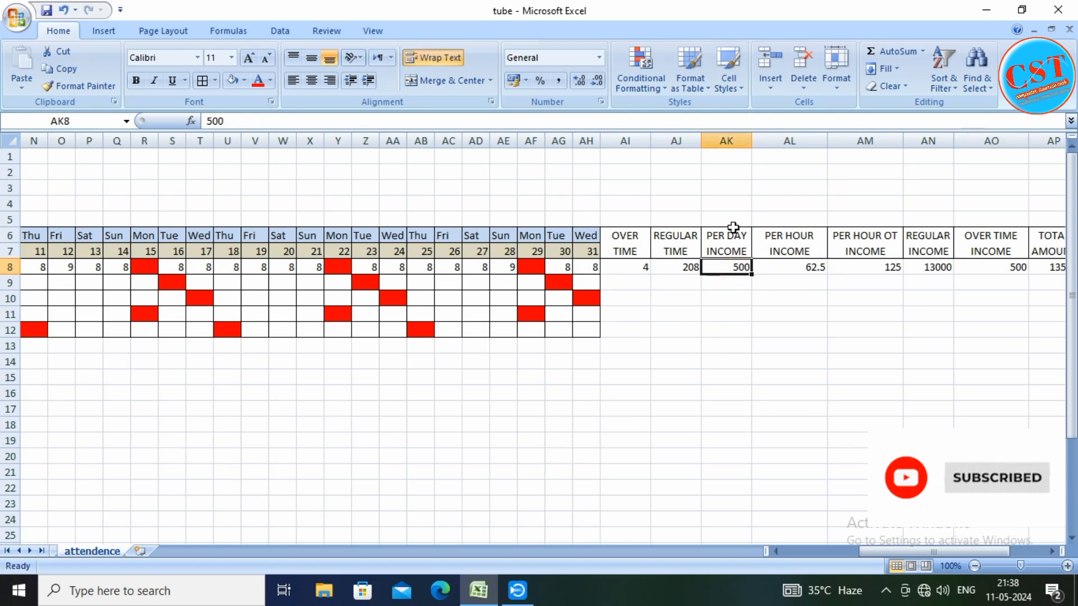
left_click_drag(751, 274, 753, 333)
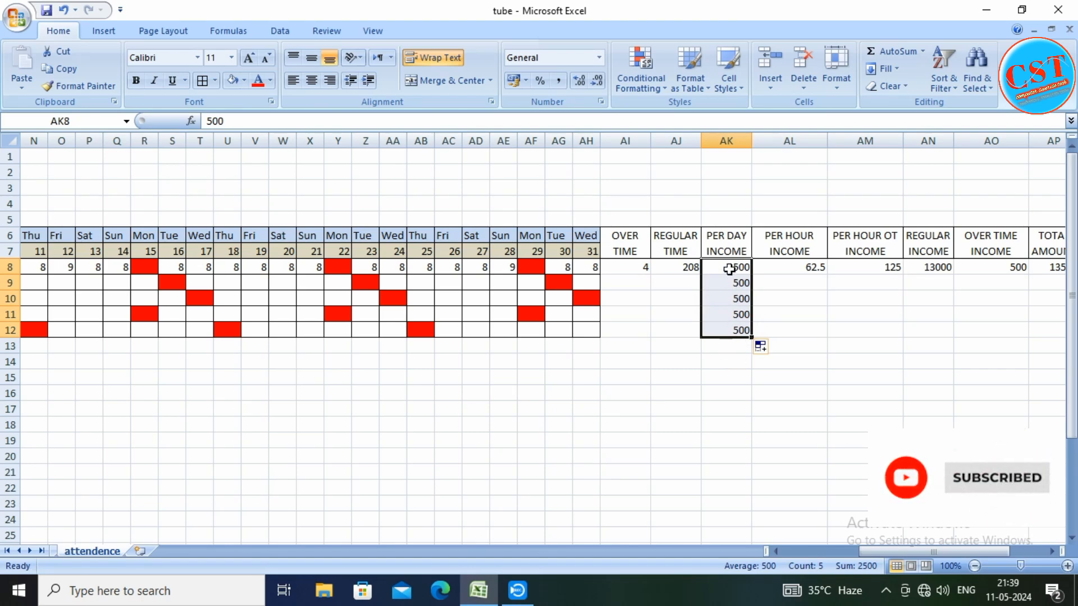
left_click(719, 316)
Test the income formulas by setting the per-day income in AK8 to 600, and restore it to 500
left_click(727, 270)
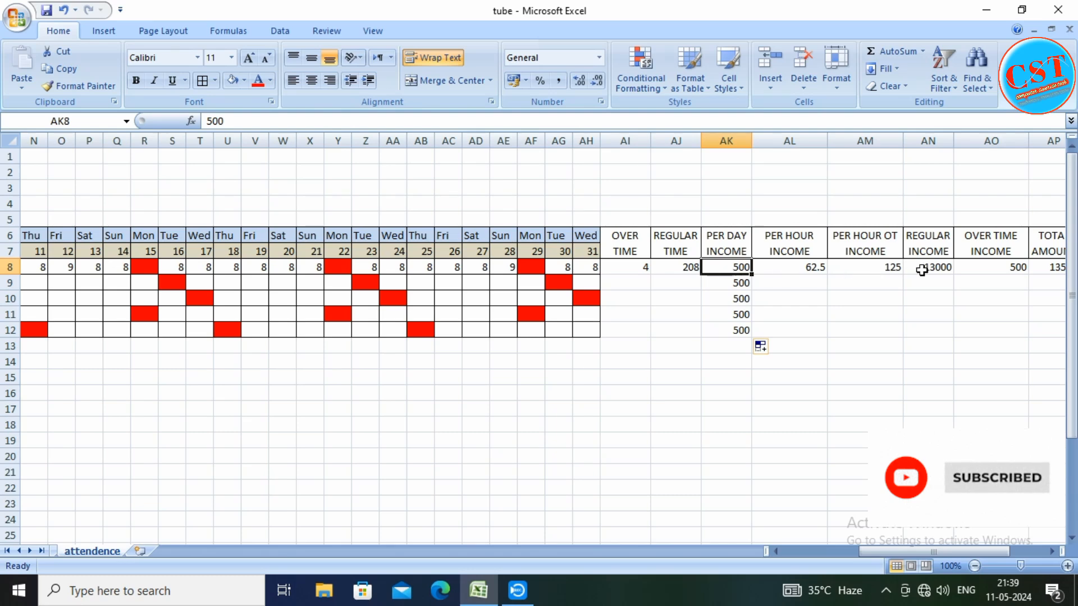
type("6")
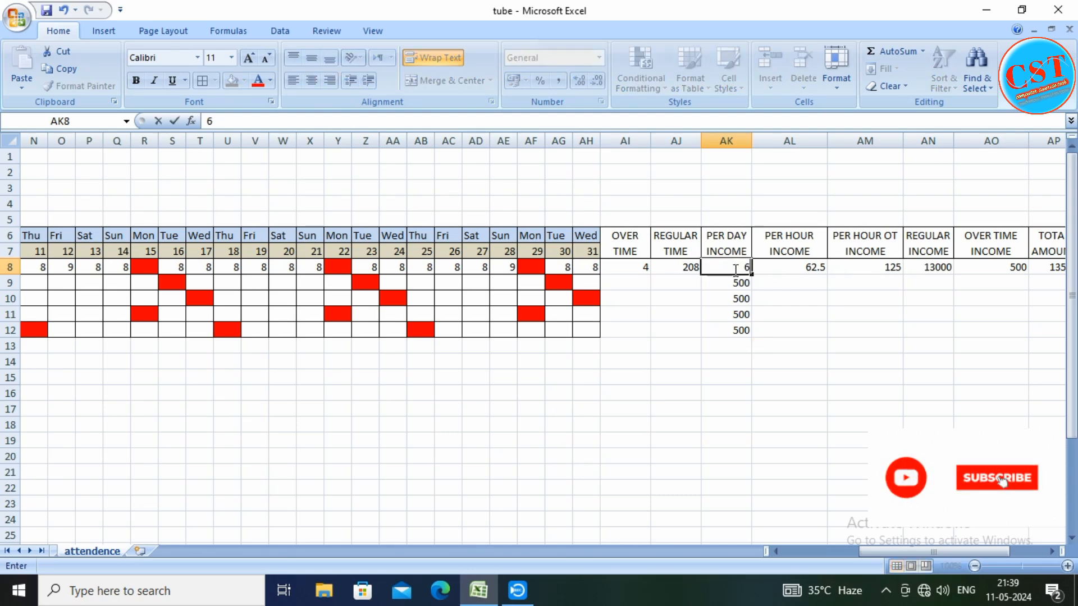
key("Return")
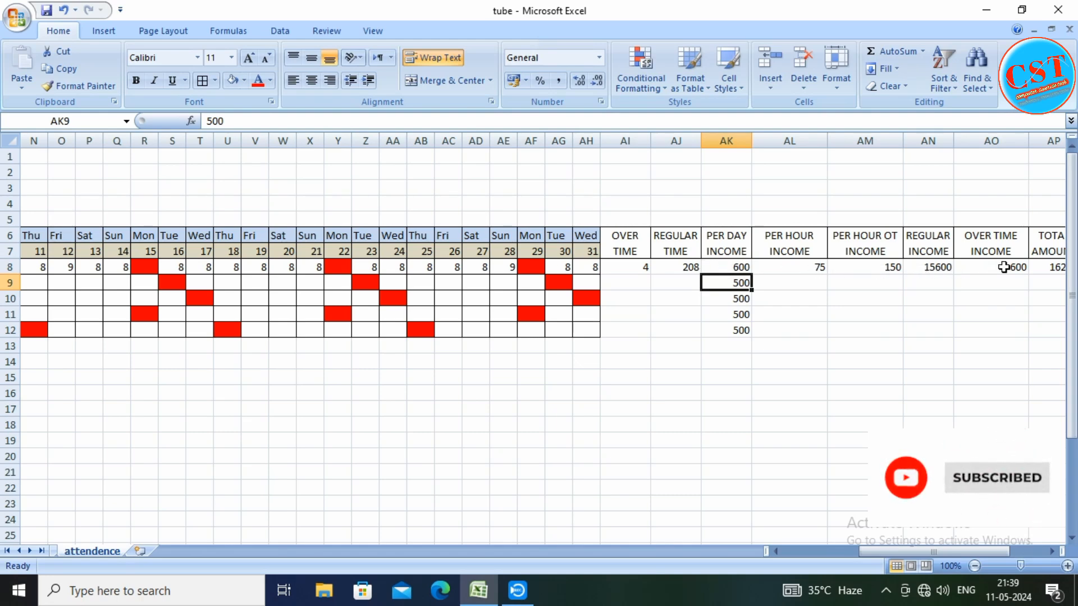
left_click(735, 266)
type("5")
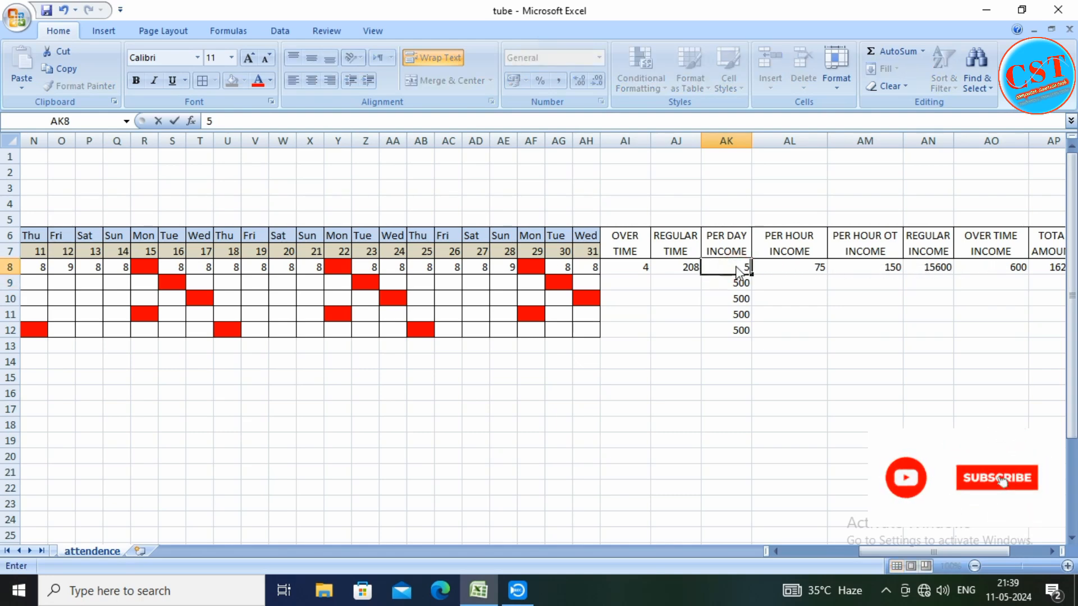
key("Return")
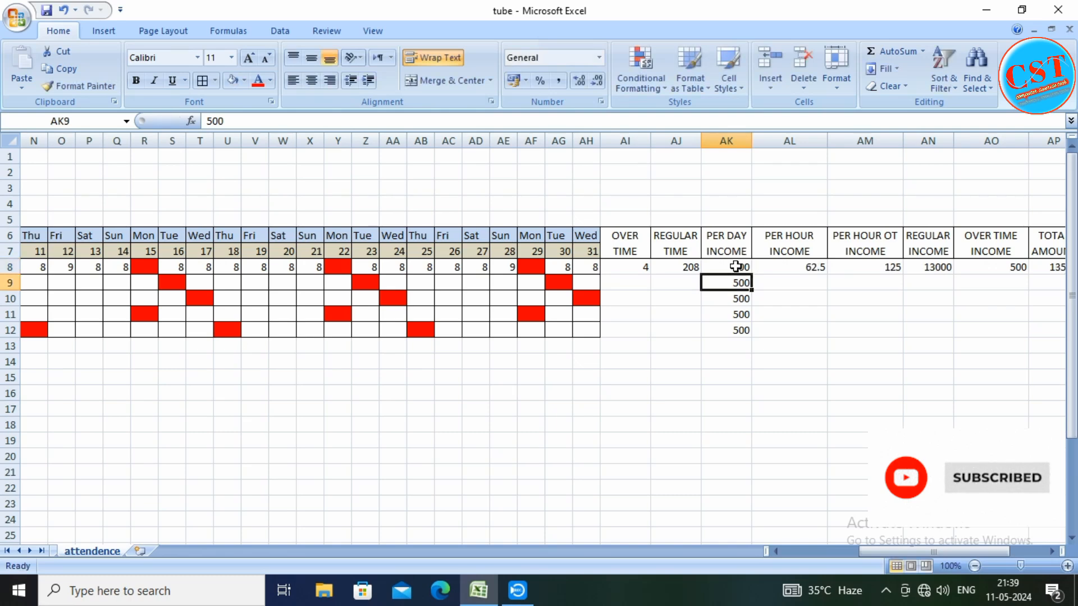
Fill the per-hour income and per-hour OT income formulas from AL8 and AM8 down to row 12
left_click(788, 268)
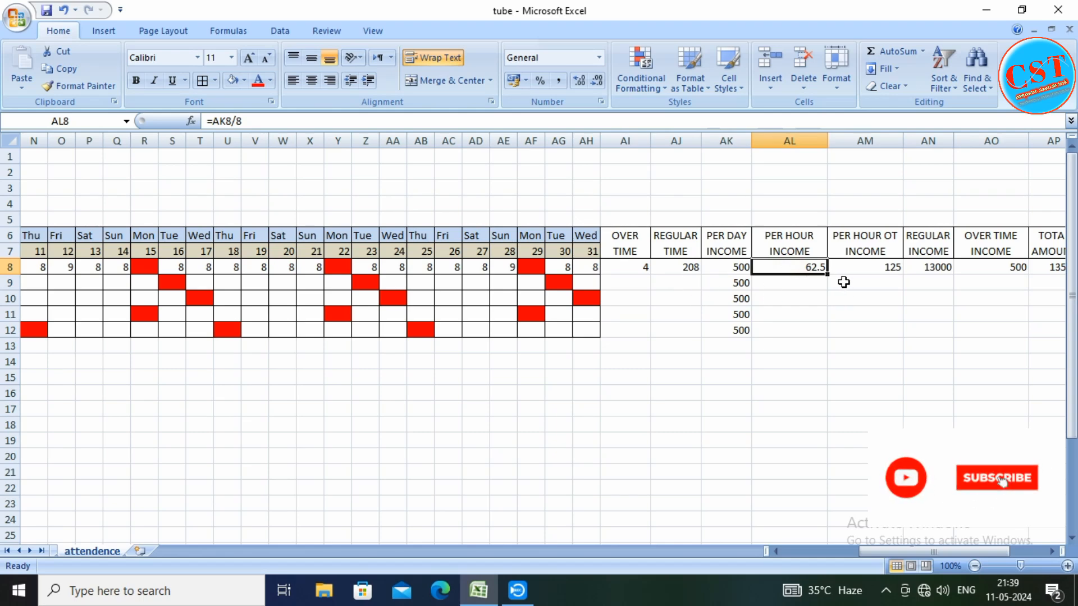
left_click_drag(826, 274, 827, 335)
left_click(885, 269)
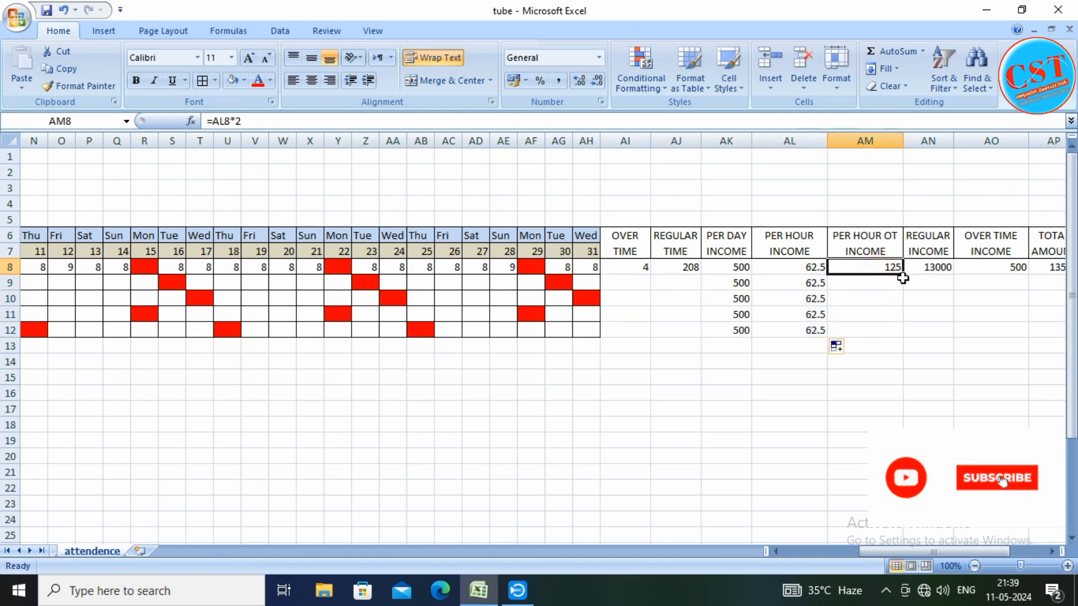
left_click_drag(902, 278, 898, 335)
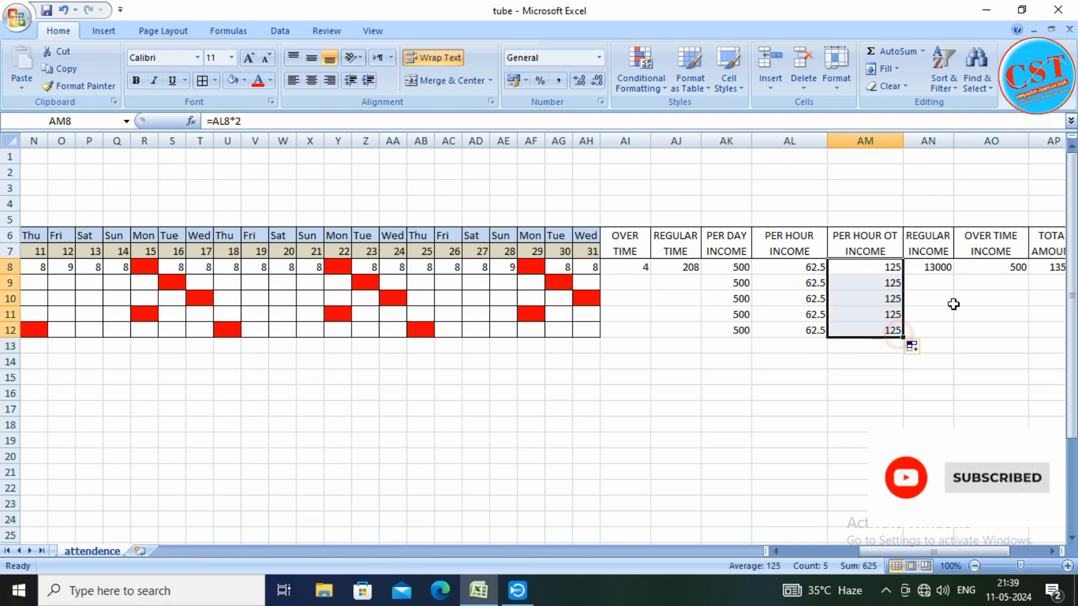
Fill the regular income and overtime income formulas from AN8 and AO8 down to row 12
left_click(945, 269)
left_click_drag(952, 274, 954, 334)
left_click(999, 268)
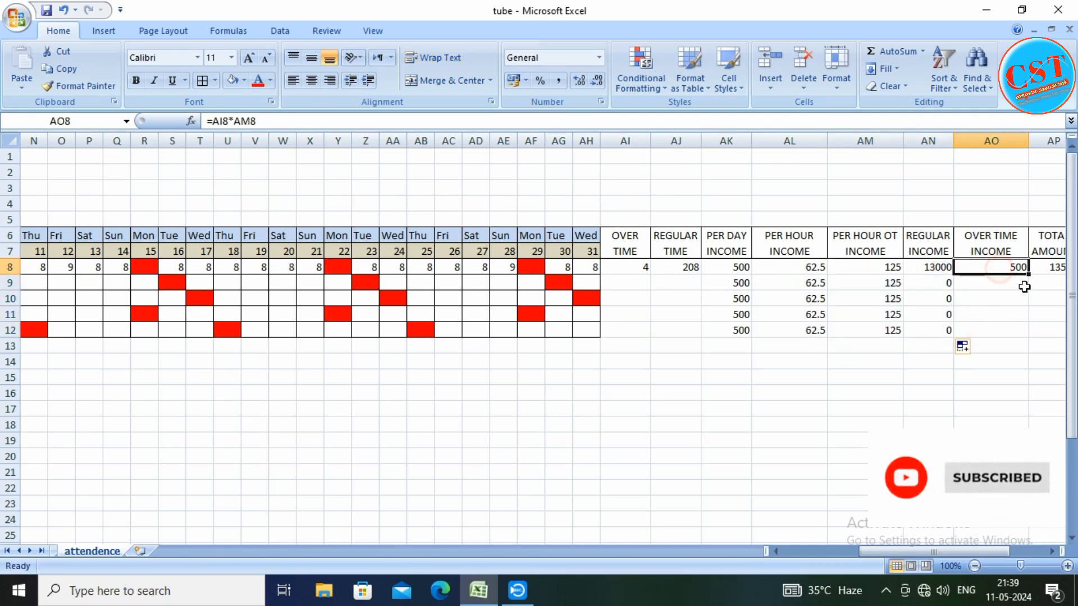
left_click_drag(1029, 274, 1022, 332)
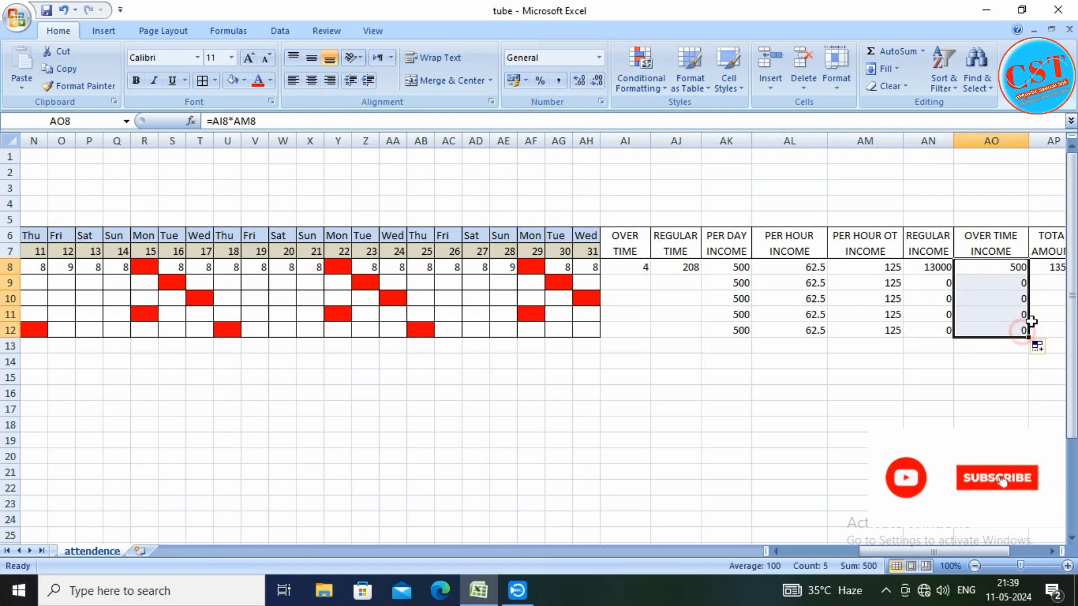
Fill the total amount formula from AP8 down to AP12
left_click(1048, 268)
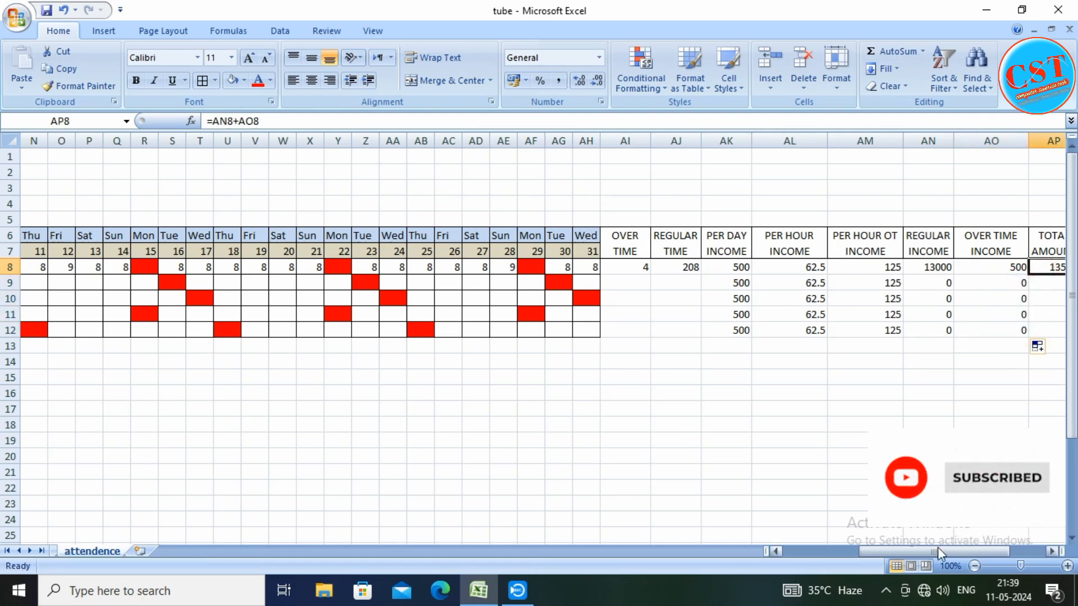
left_click_drag(937, 553, 956, 553)
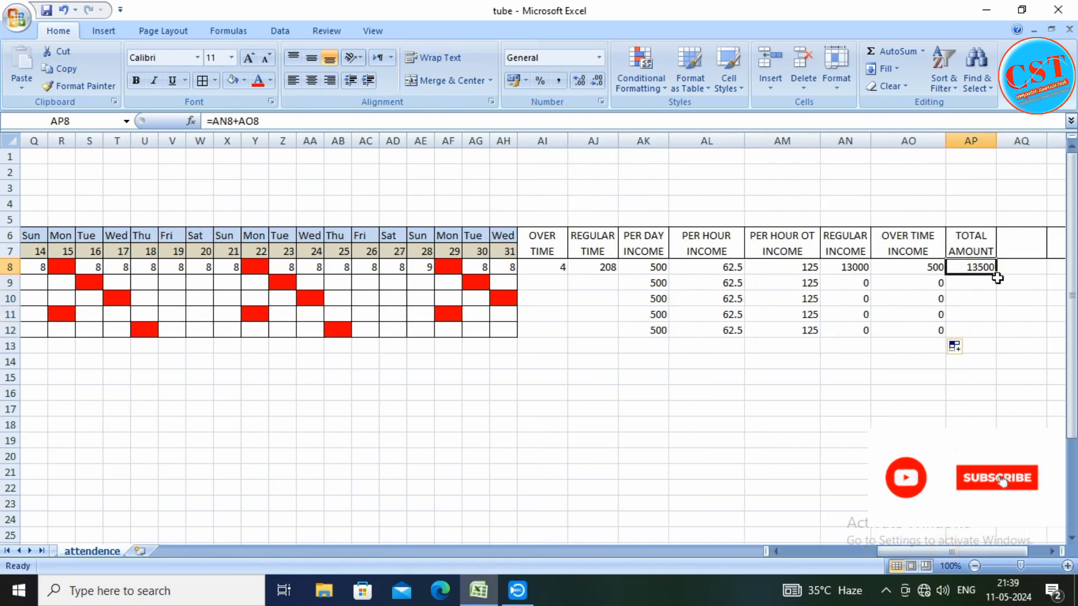
left_click_drag(996, 275, 996, 333)
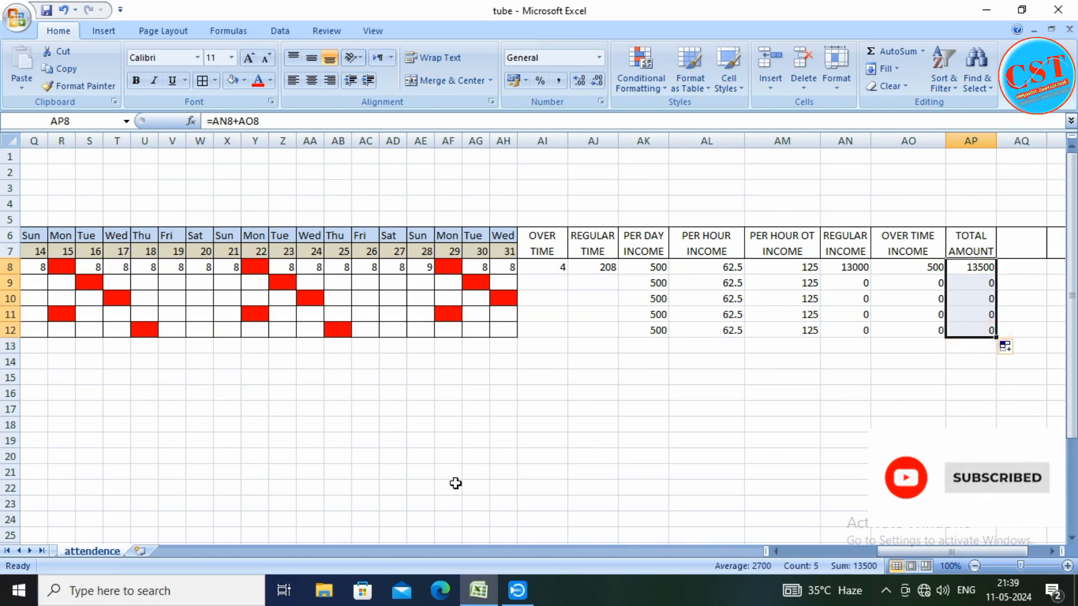
Enter 8 hours for day 31 in the second employee's row, cell AH9
left_click_drag(881, 550, 775, 558)
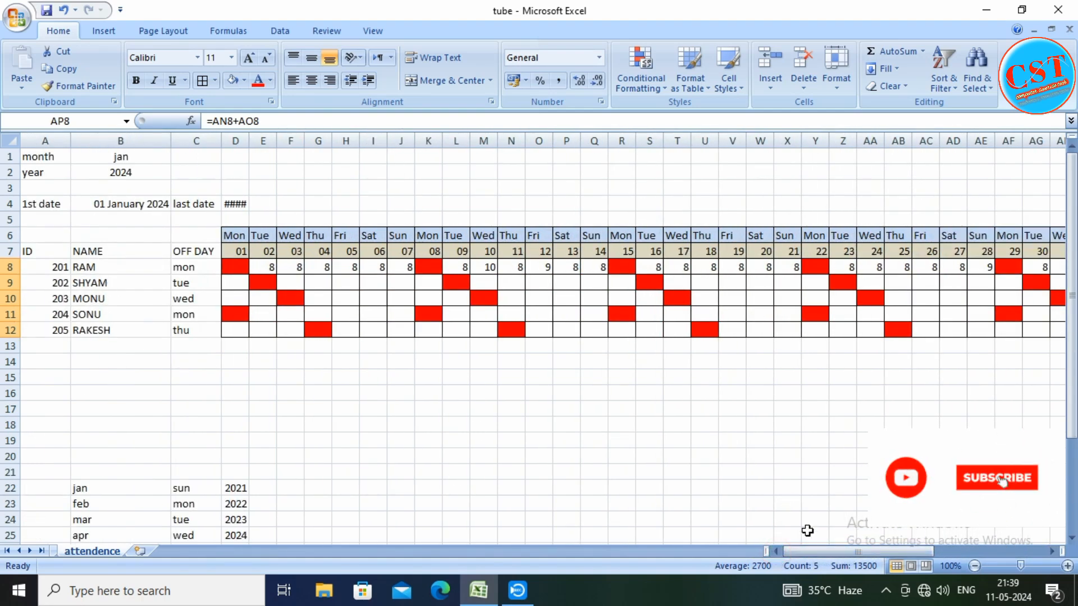
left_click_drag(811, 553, 833, 551)
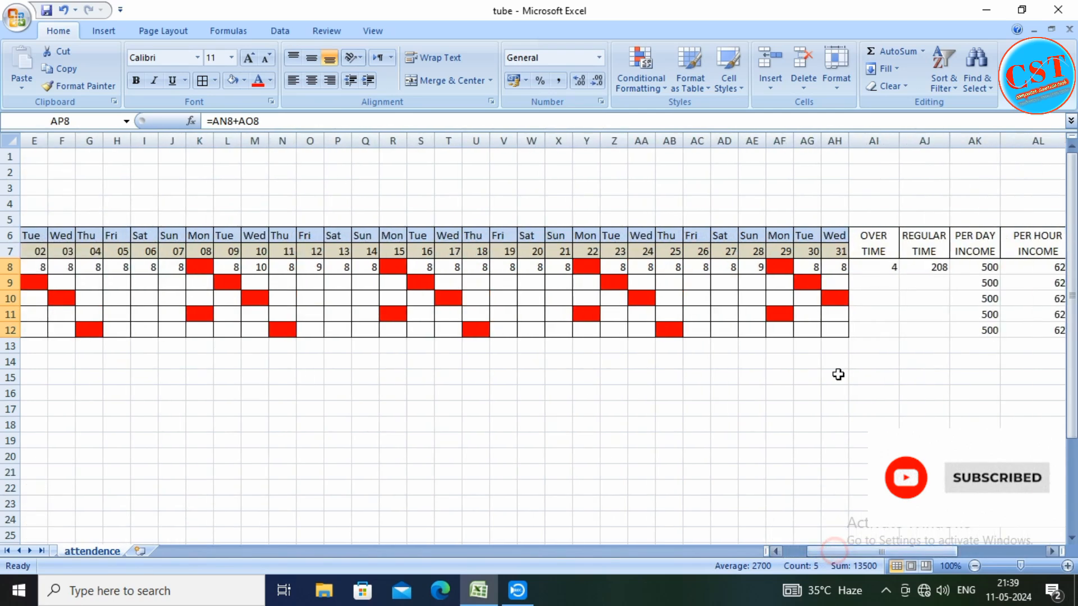
left_click(832, 284)
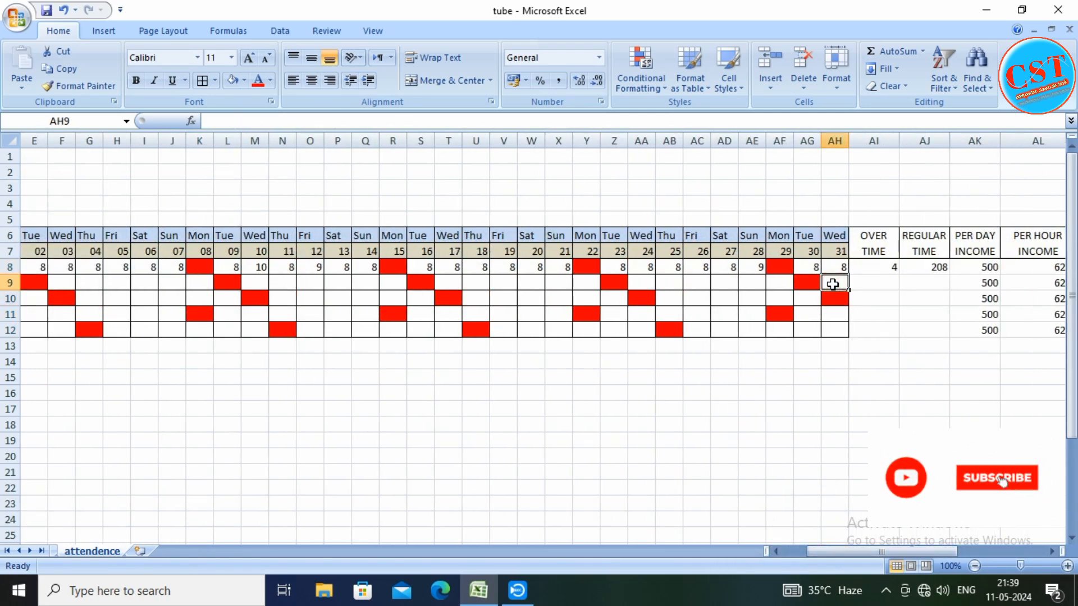
type("8")
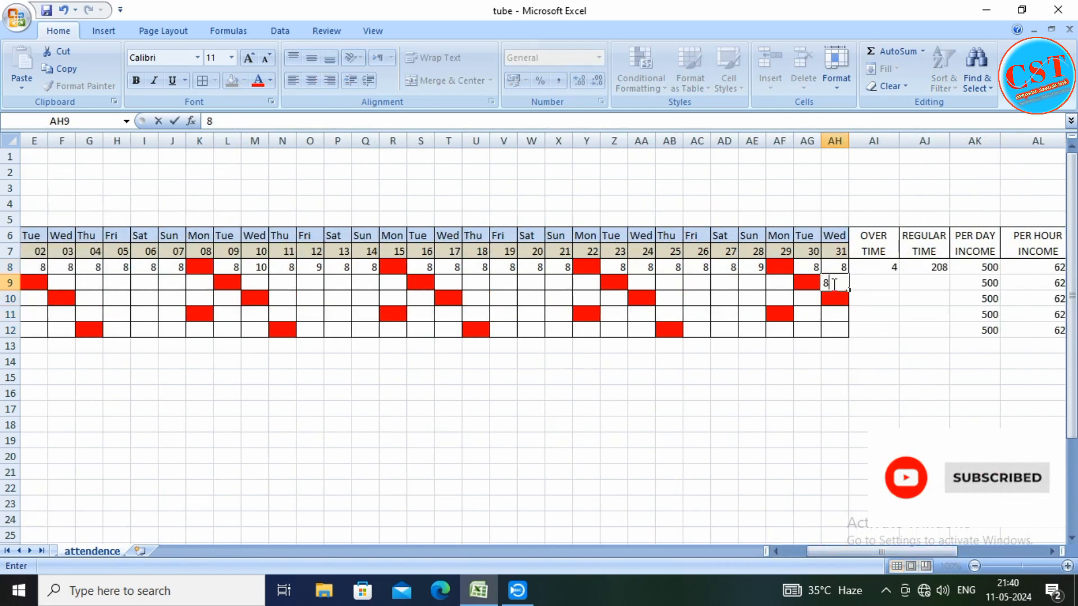
key("Return")
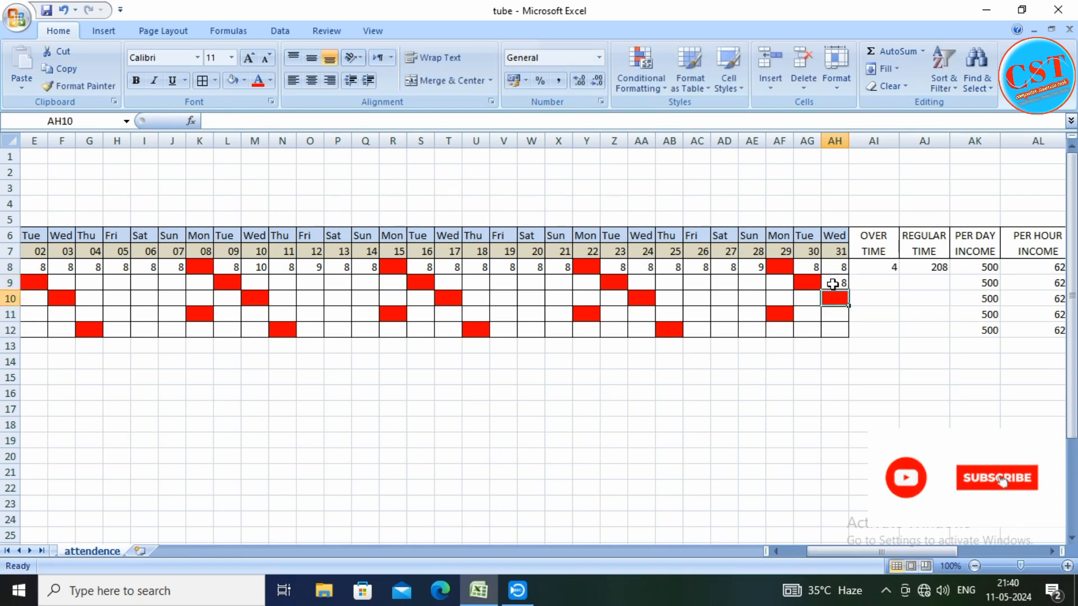
Fill the overtime and regular time formulas from AI8 and AJ8 down to row 12 and check cell AJ9
left_click(883, 268)
left_click_drag(898, 272, 901, 337)
left_click(932, 268)
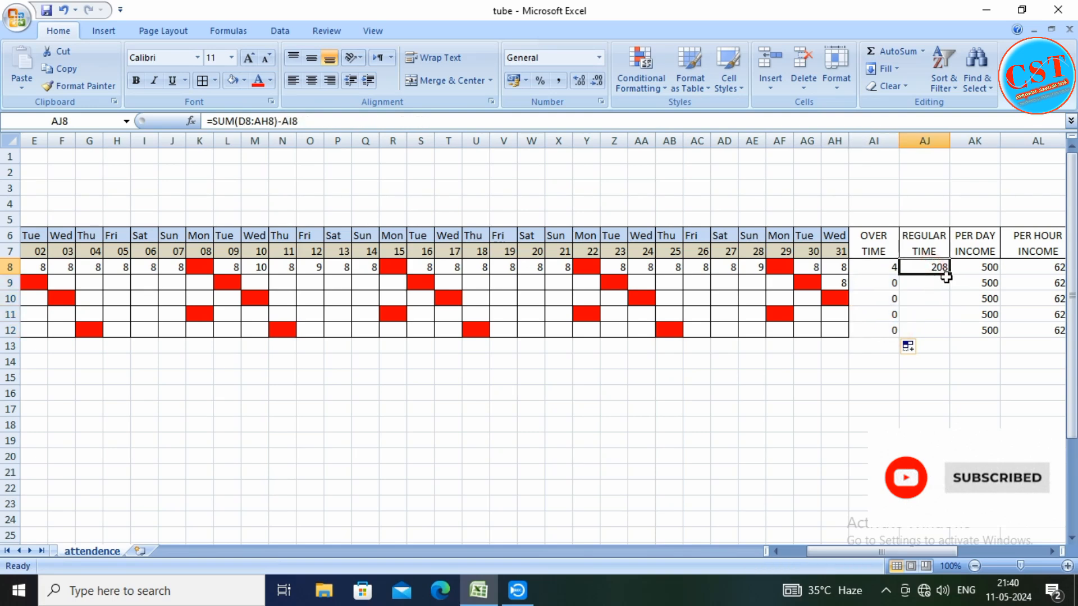
left_click_drag(949, 275, 947, 337)
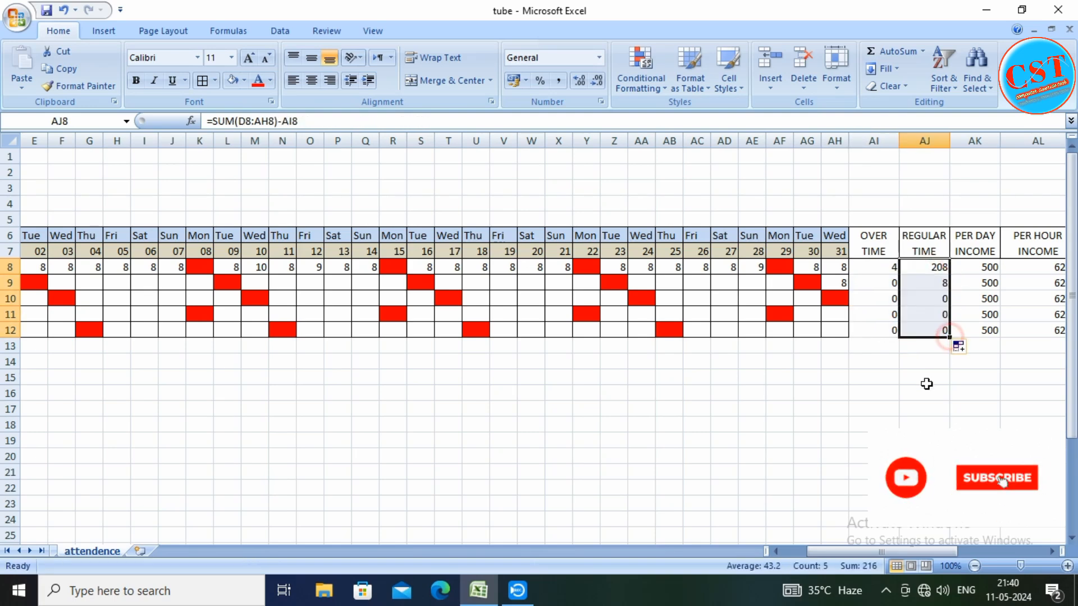
left_click(941, 284)
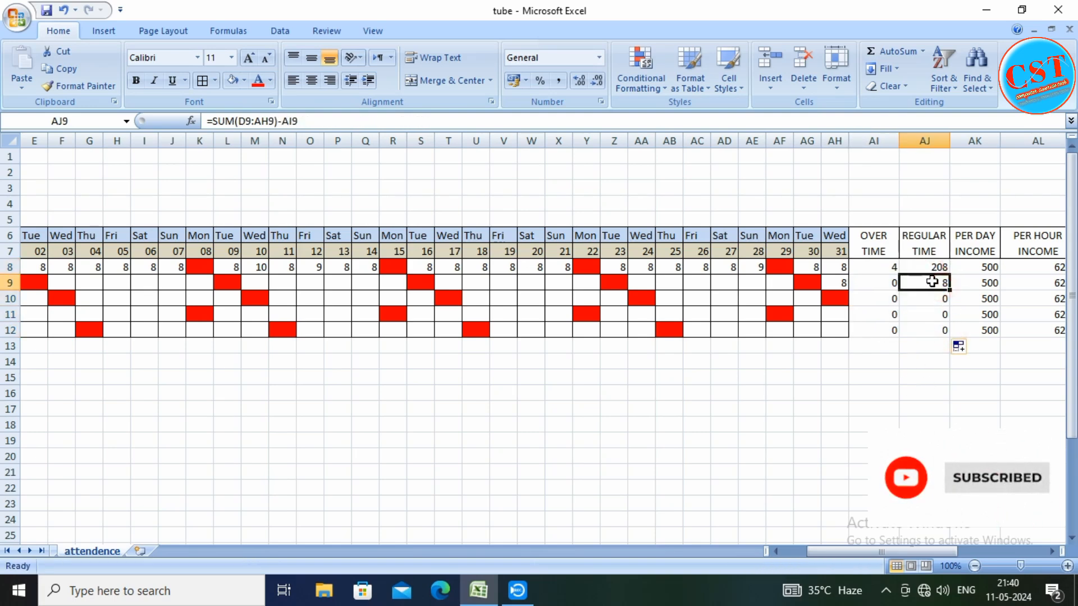
Enter the second employee's hours as 8 for day 29 and 10 for day 28, and check the overtime in AI9
left_click(780, 282)
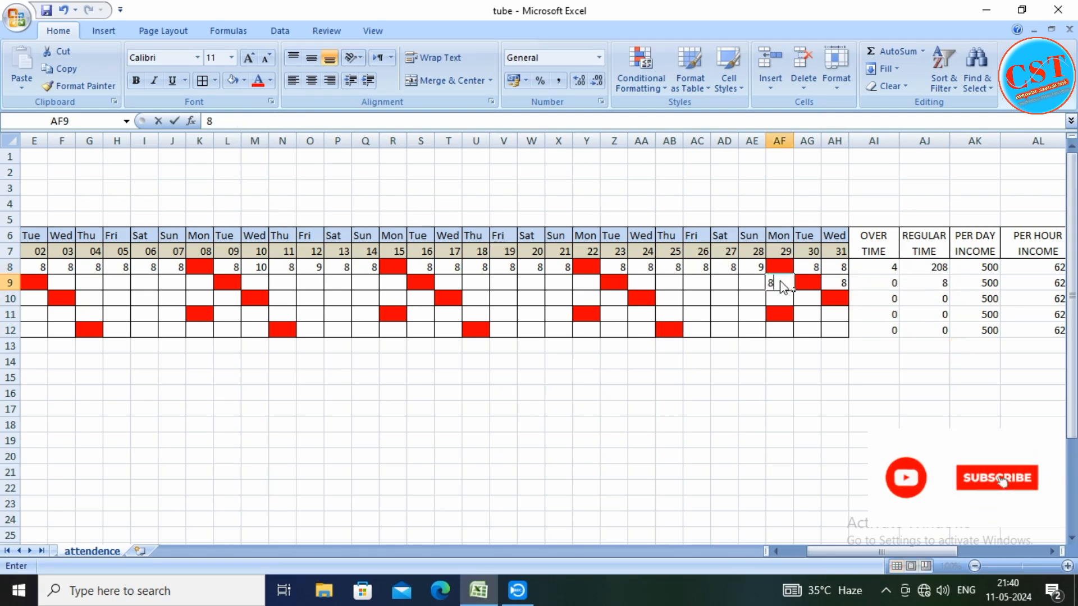
type("8")
left_click(755, 285)
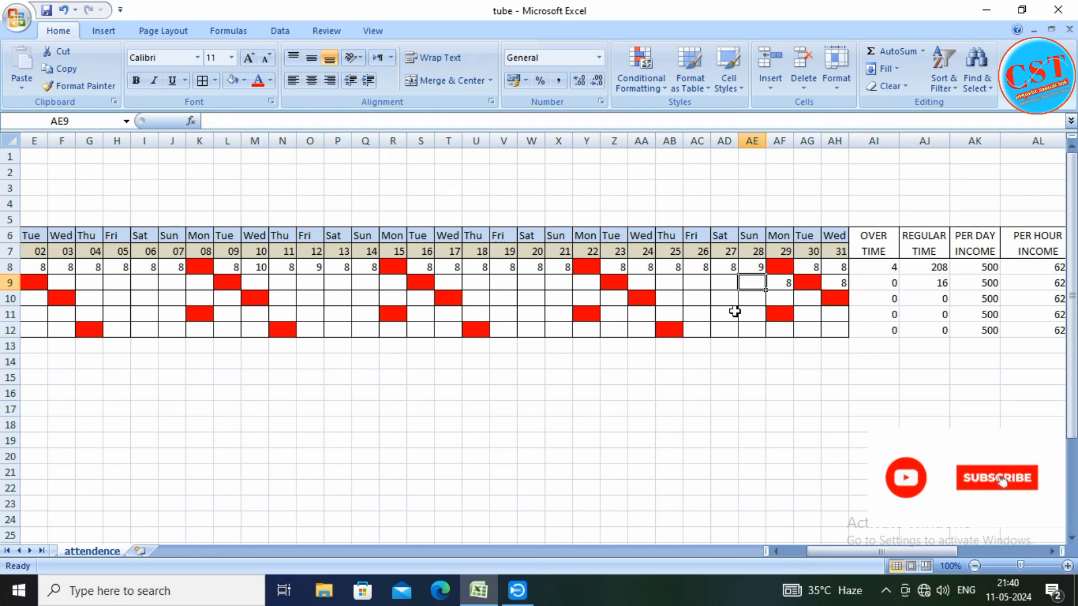
type("10")
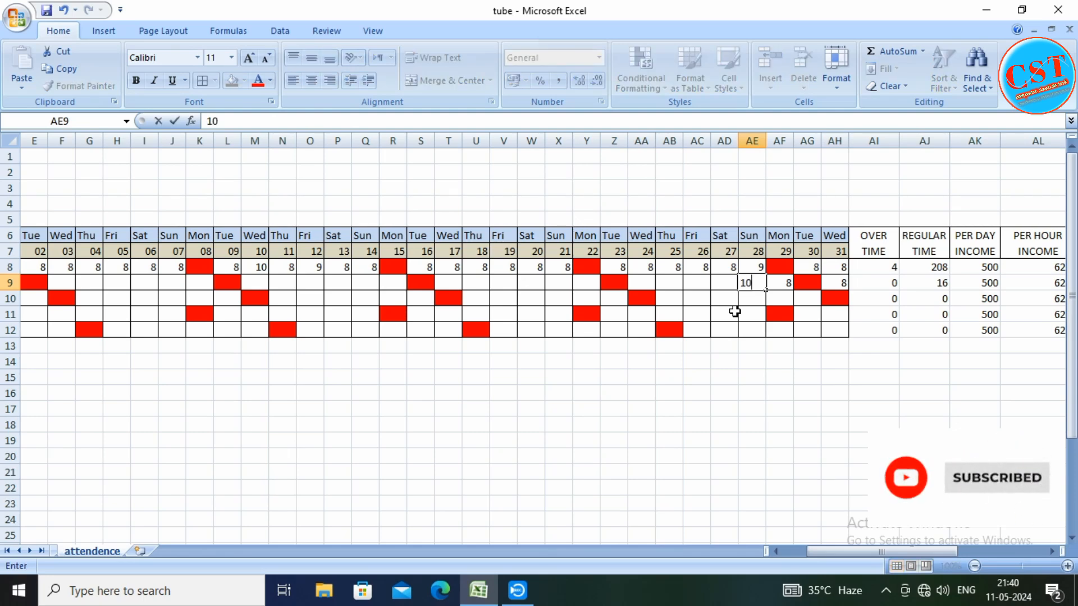
key("Return")
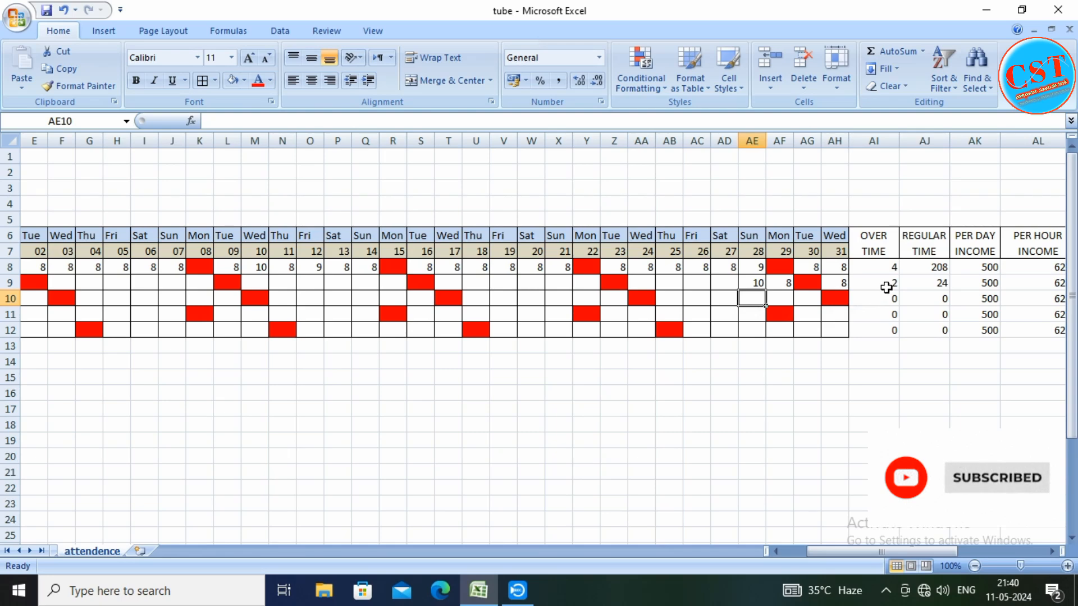
left_click_drag(861, 554, 912, 553)
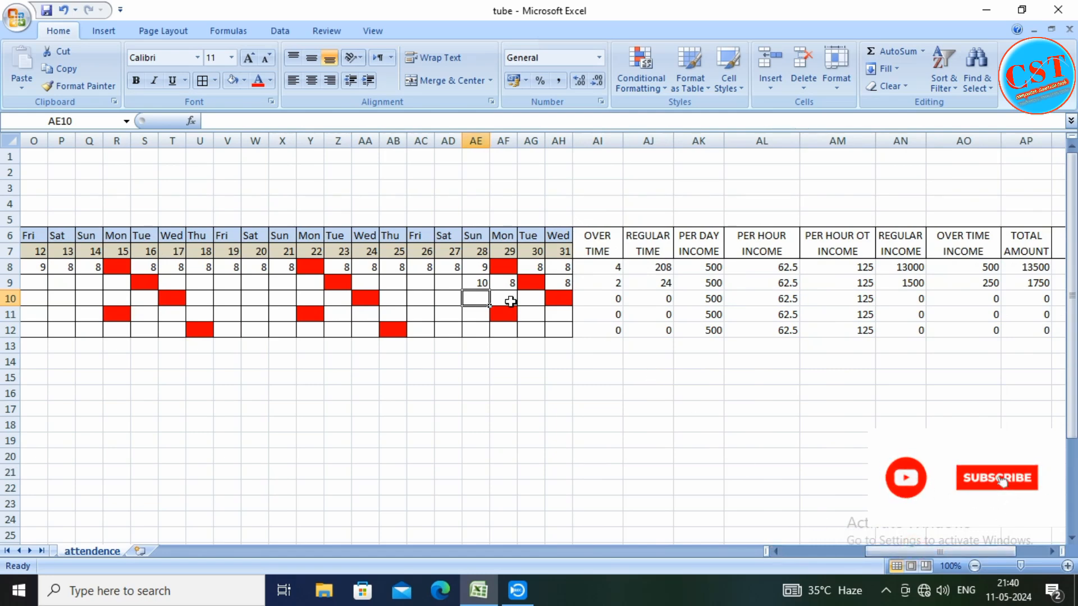
left_click(475, 283)
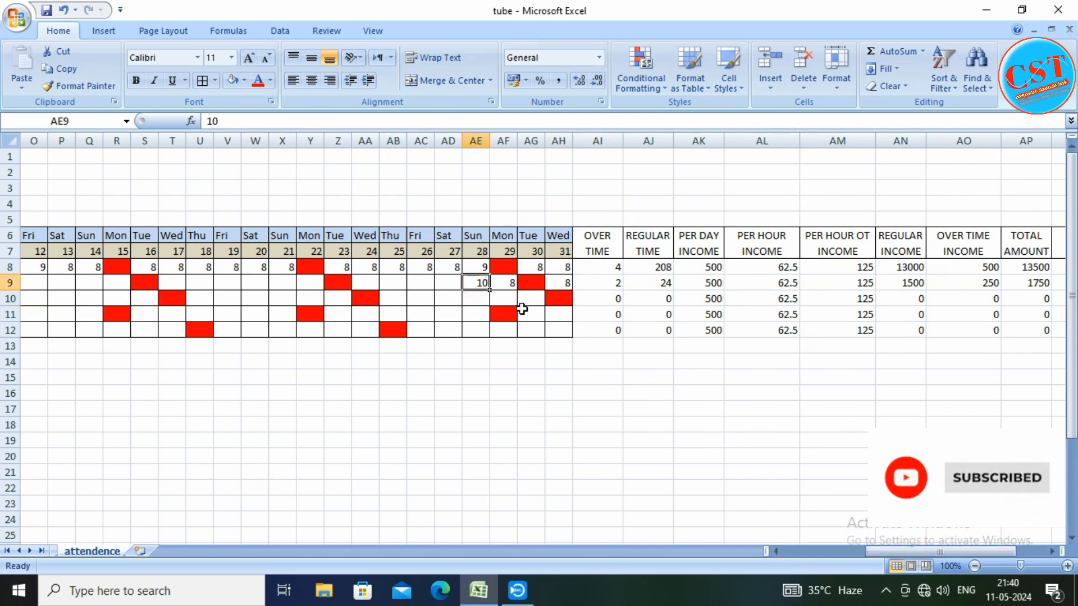
left_click(601, 283)
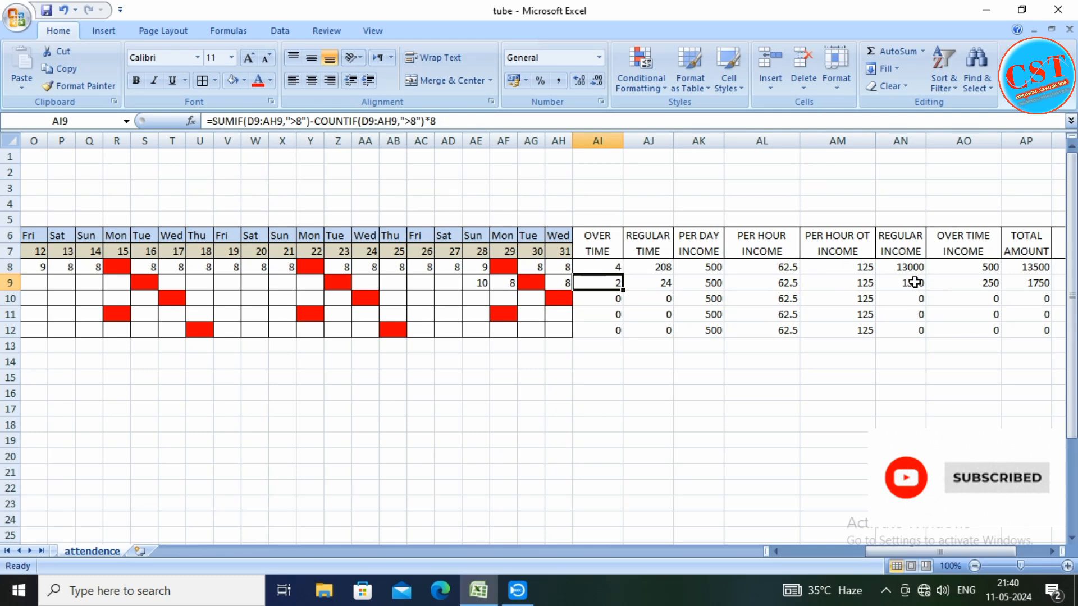
Check the second employee's income formulas in AN9 and AO9, and enter 8 hours for day 19 in V9
left_click(915, 282)
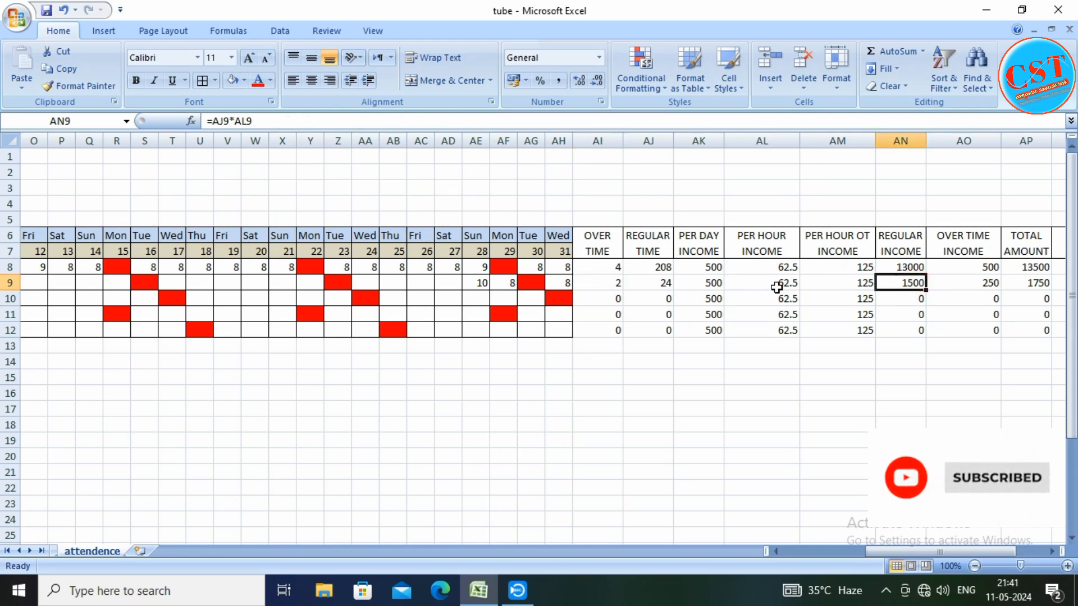
left_click(979, 285)
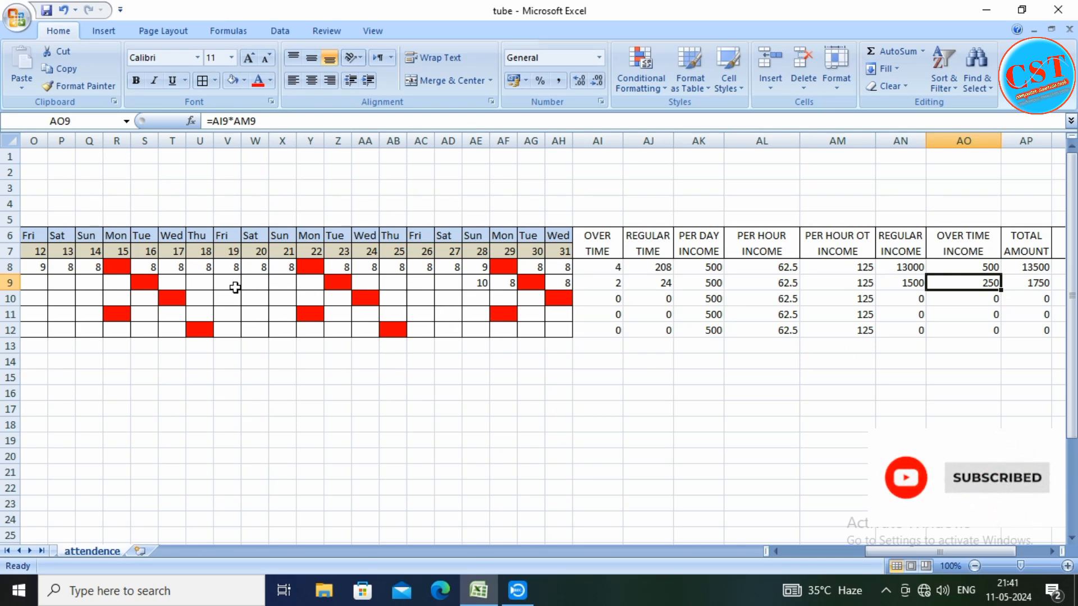
left_click(235, 288)
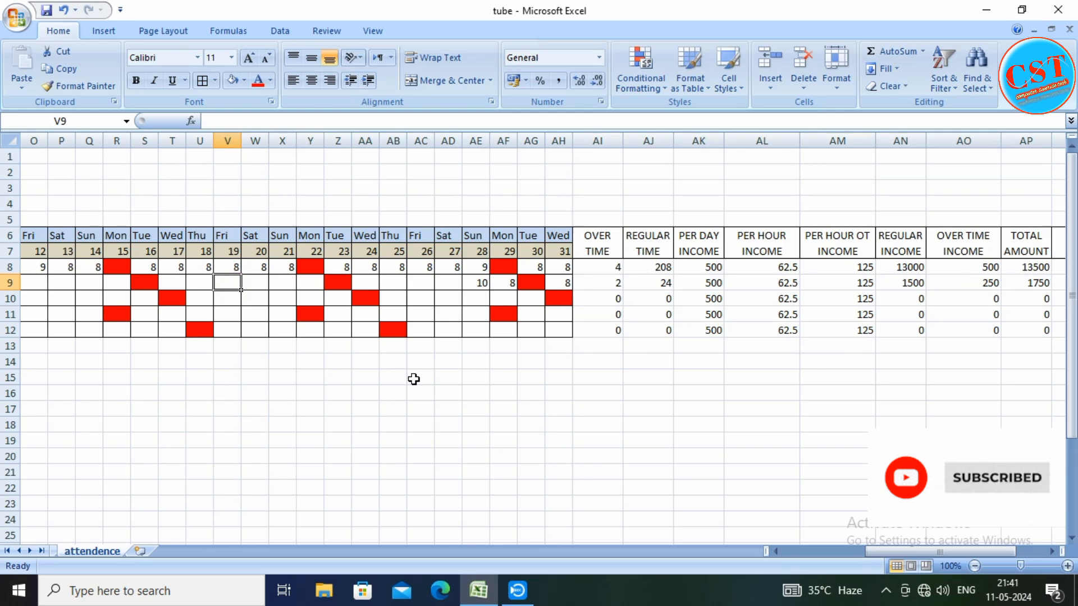
type("8")
key("Return")
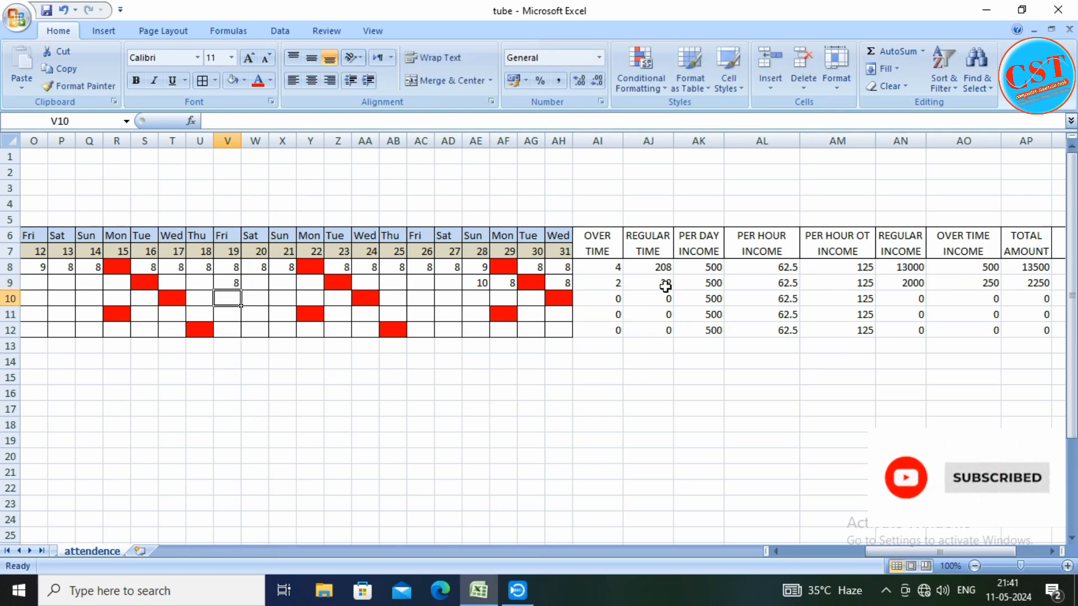
Enter the second employee's hours as 10 for day 20 in W9 and 12 for day 21 in X9
left_click(261, 282)
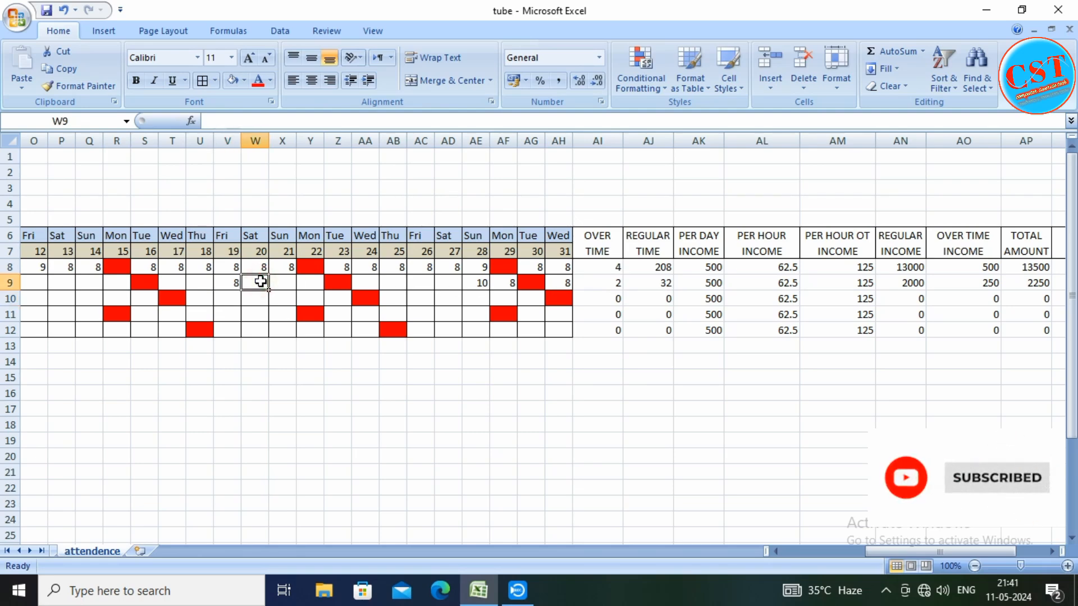
type("10")
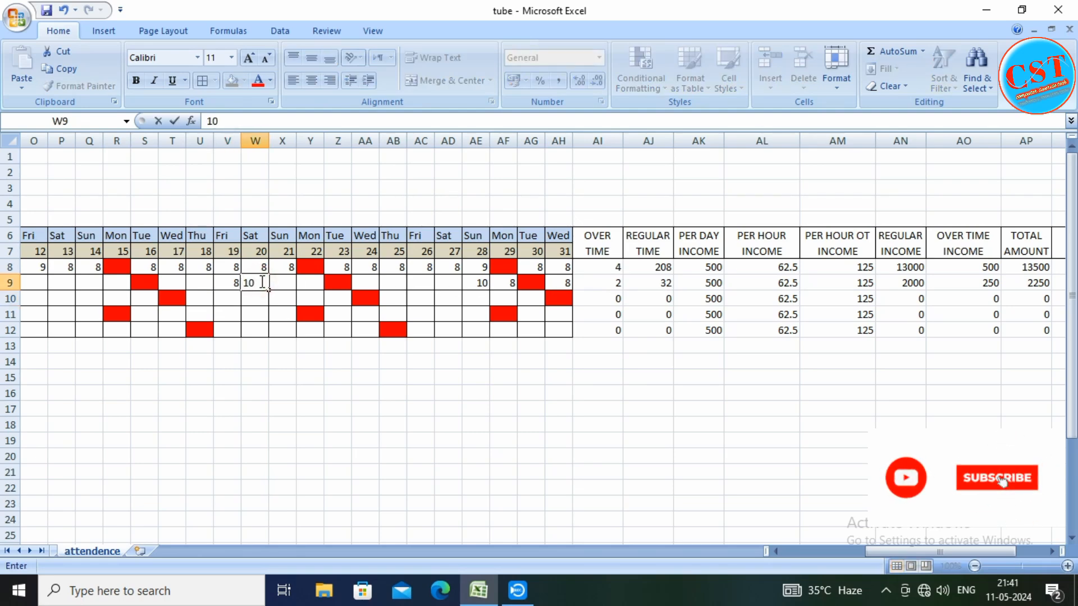
key("Tab")
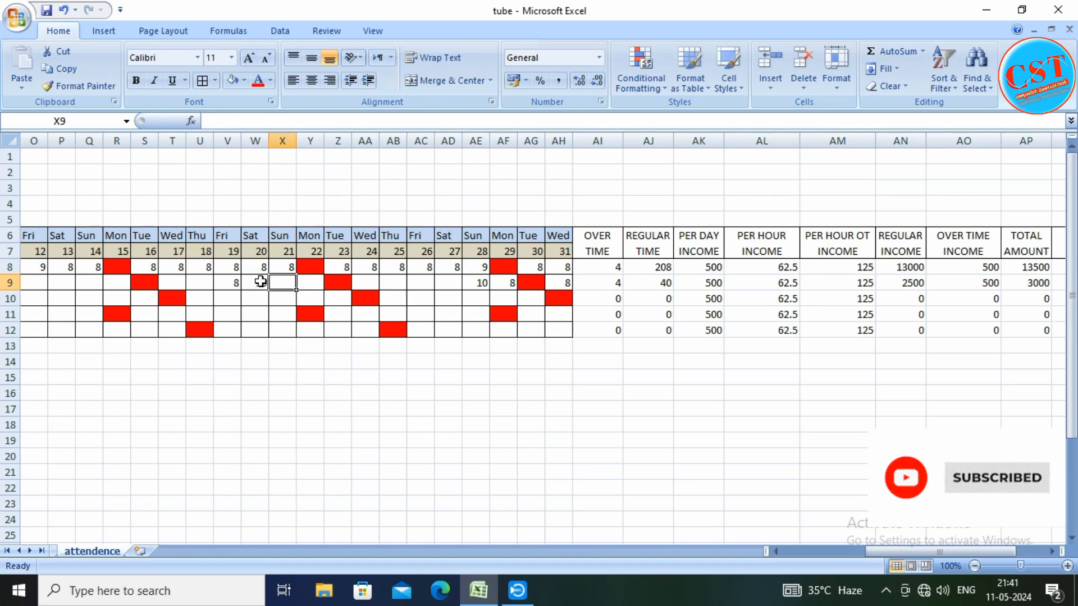
type("12")
left_click(320, 290)
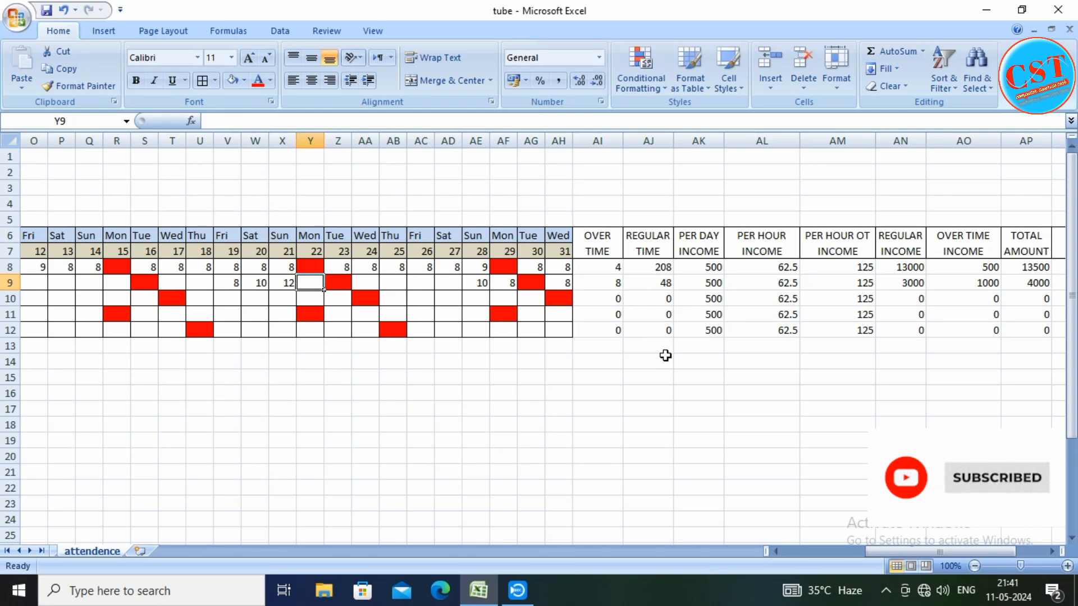
Fill the calculation headers from OVER TIME to TOTAL AMOUNT in AI6:AP7 with light orange and make their text bold
left_click_drag(941, 551, 902, 553)
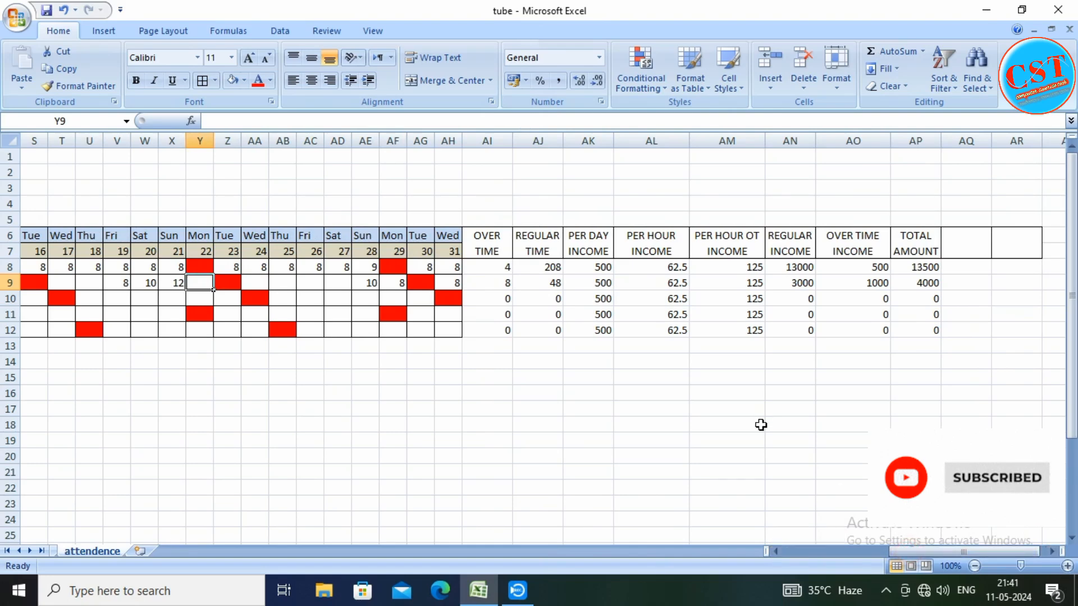
left_click(727, 377)
left_click_drag(488, 236, 904, 244)
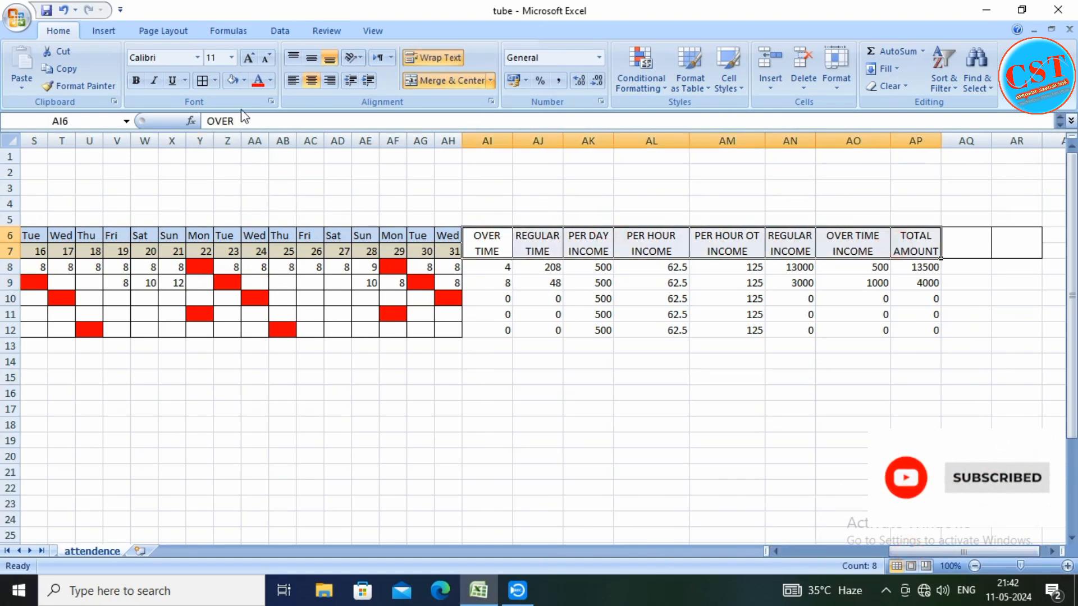
left_click(244, 80)
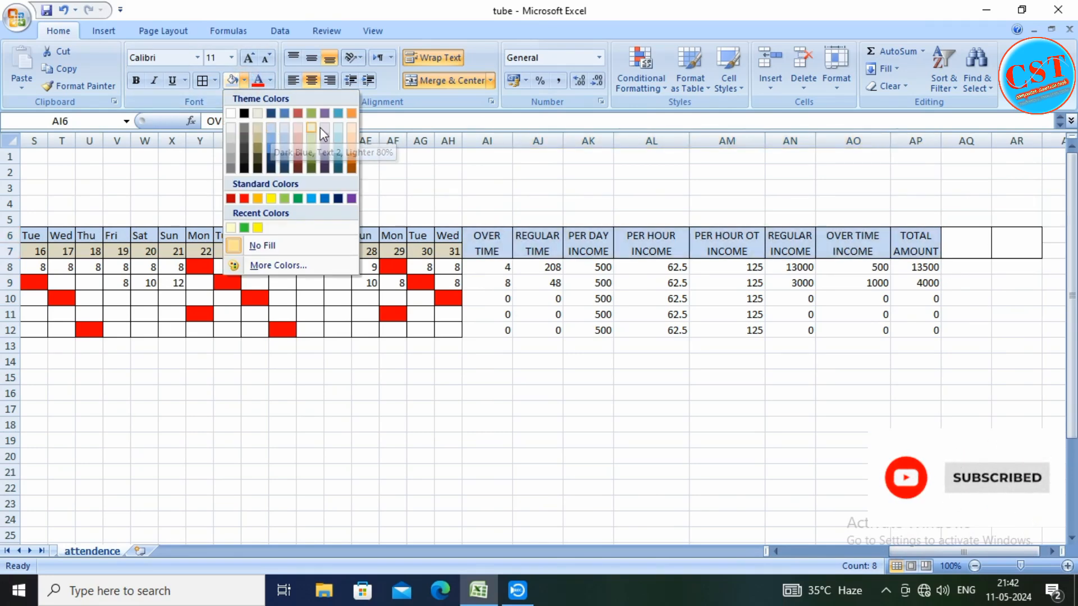
left_click(352, 129)
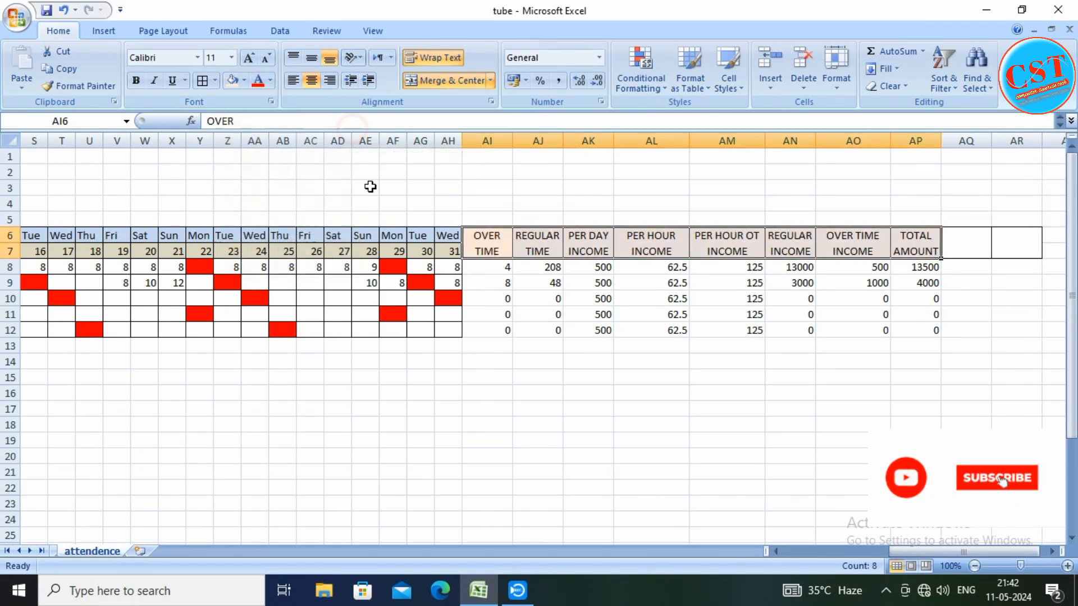
left_click(578, 394)
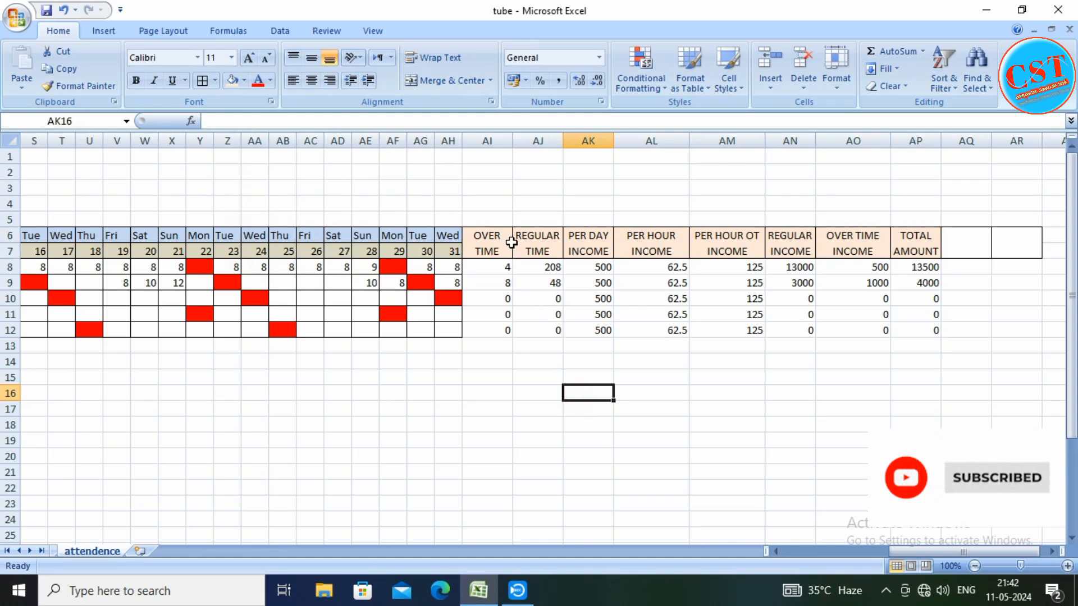
left_click_drag(505, 242, 915, 250)
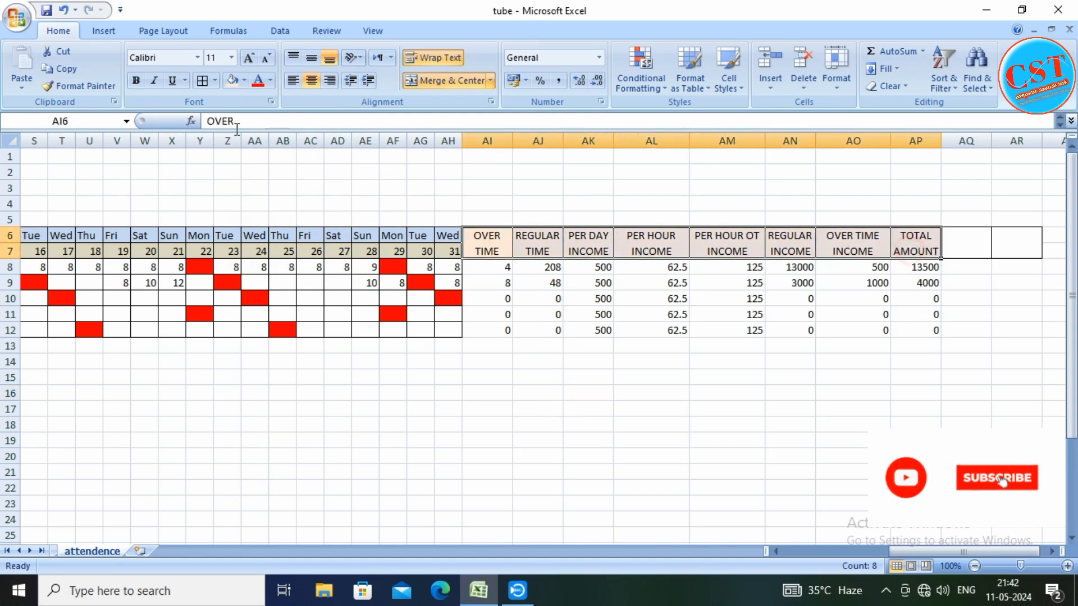
left_click(136, 80)
left_click(498, 437)
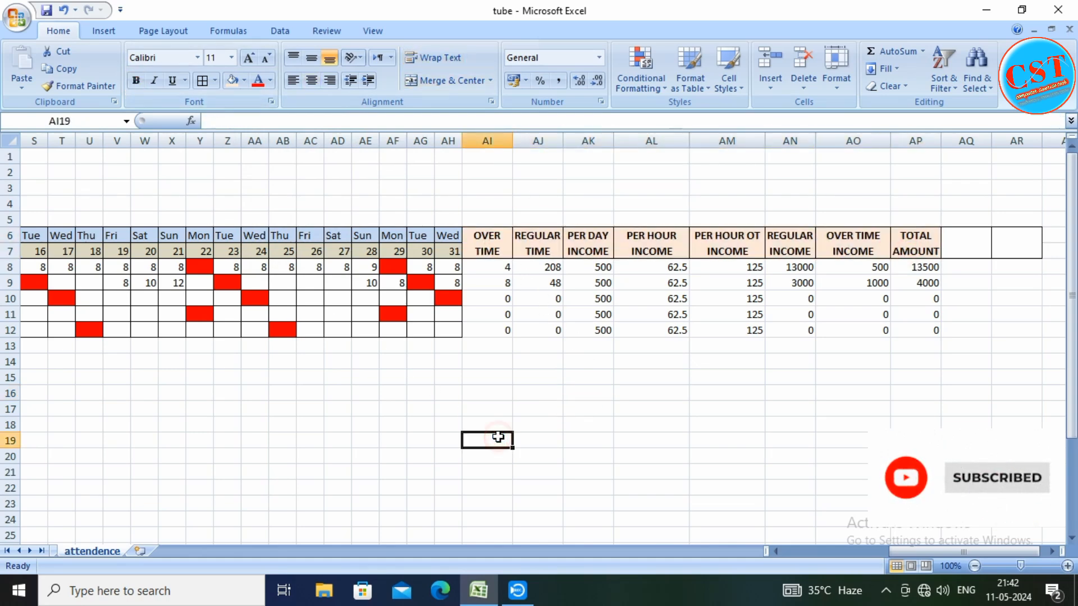
Clear the formats from the unused header cells AQ6:AR7
left_click_drag(961, 245, 1014, 250)
left_click(896, 86)
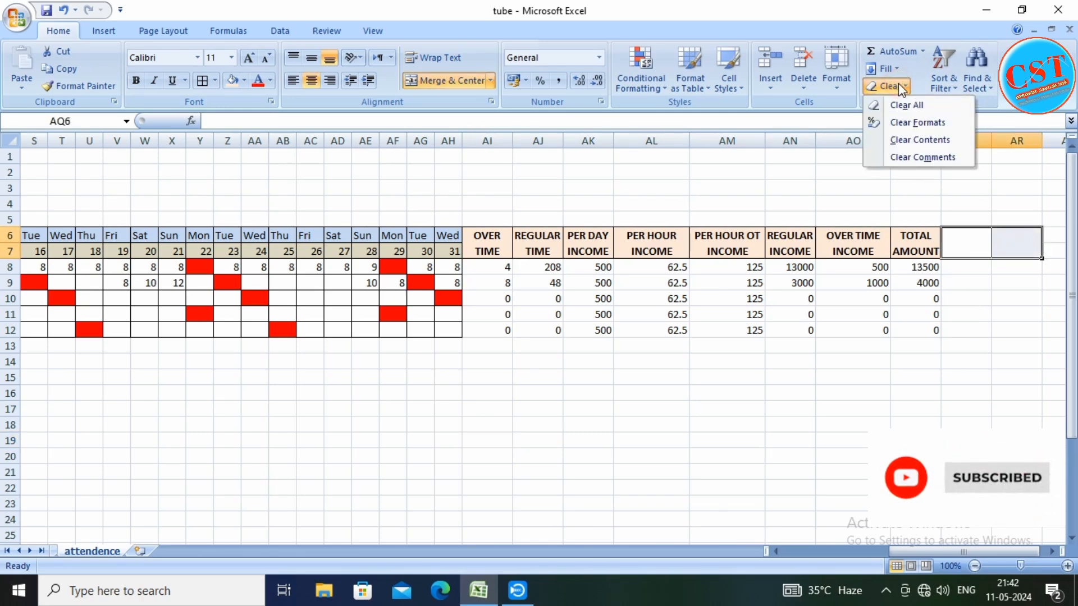
left_click(917, 122)
left_click(897, 407)
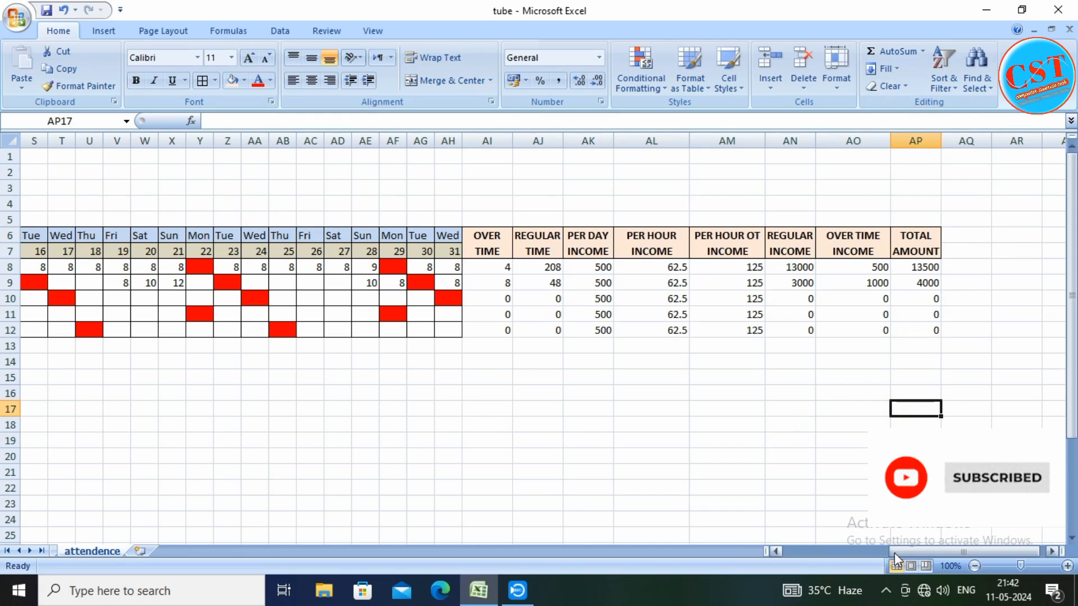
Switch the month in B1 to feb and examine the hours under the last two day columns, AG8:AH9
left_click_drag(894, 552, 790, 545)
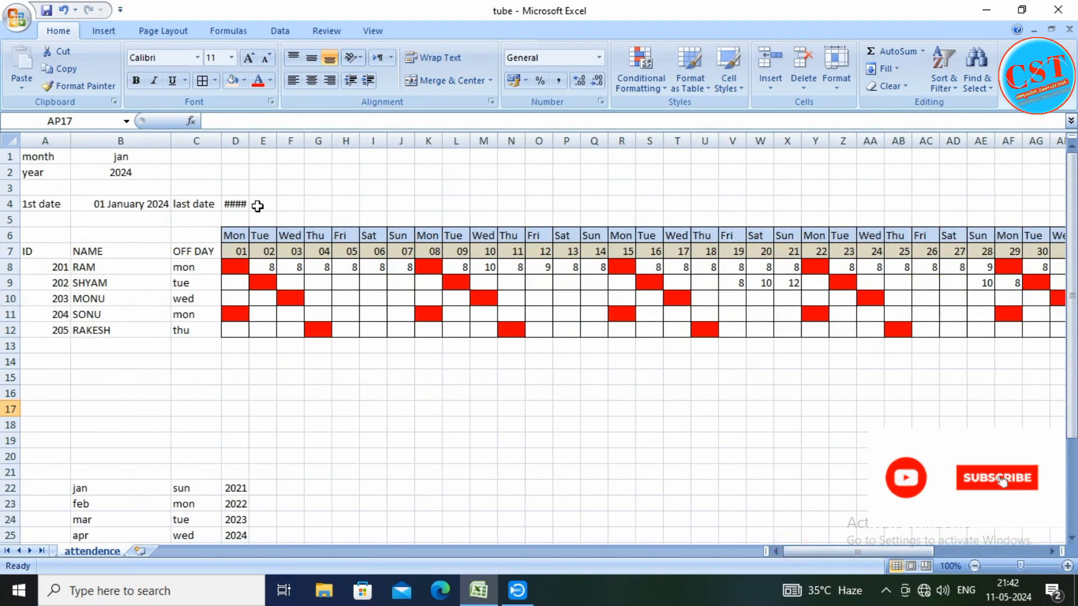
left_click(109, 159)
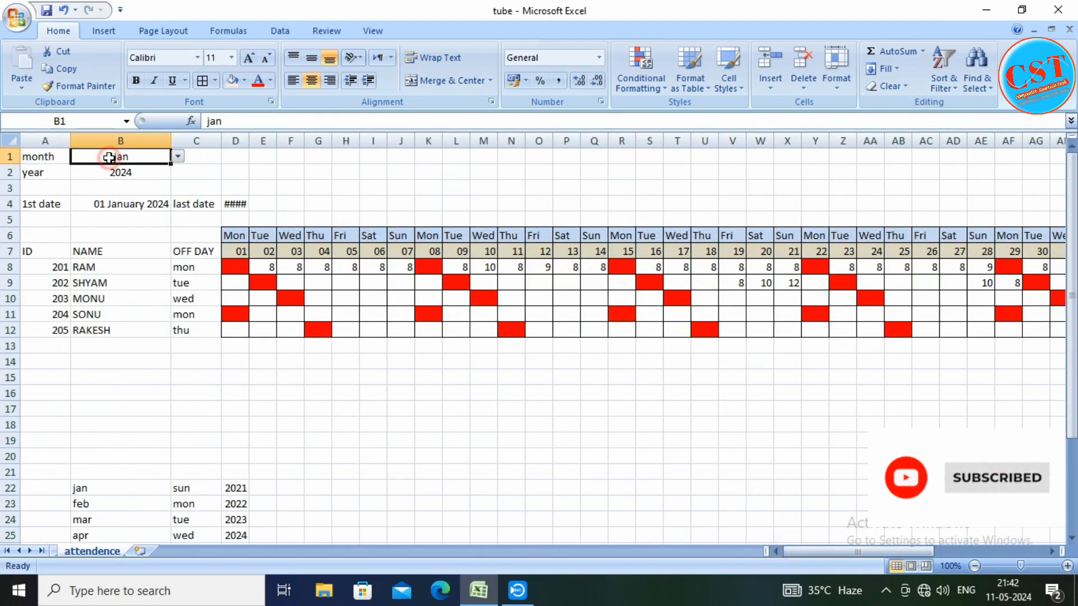
left_click(177, 158)
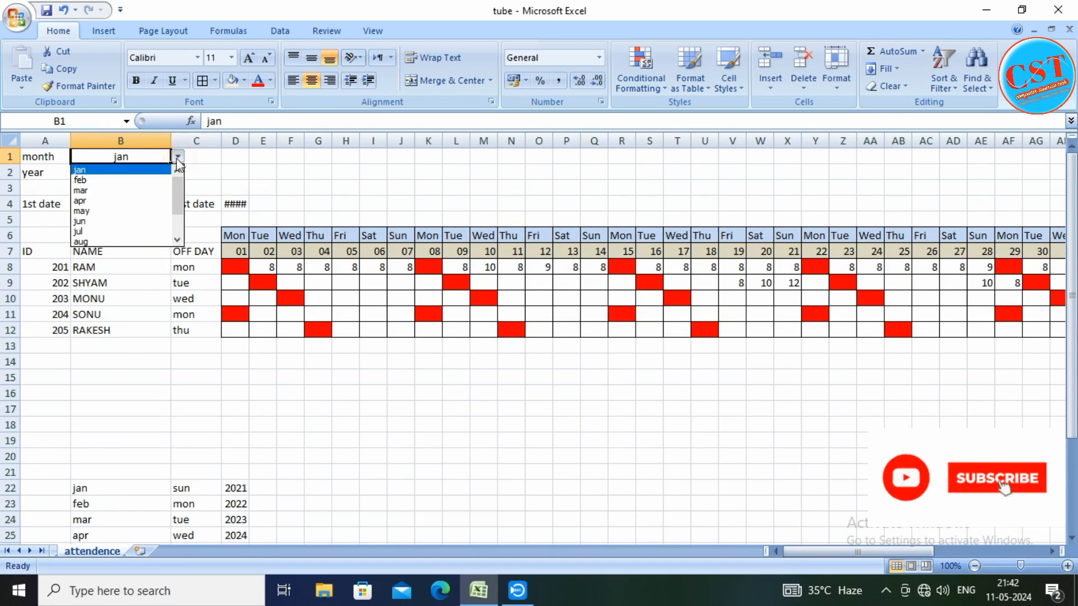
left_click(89, 180)
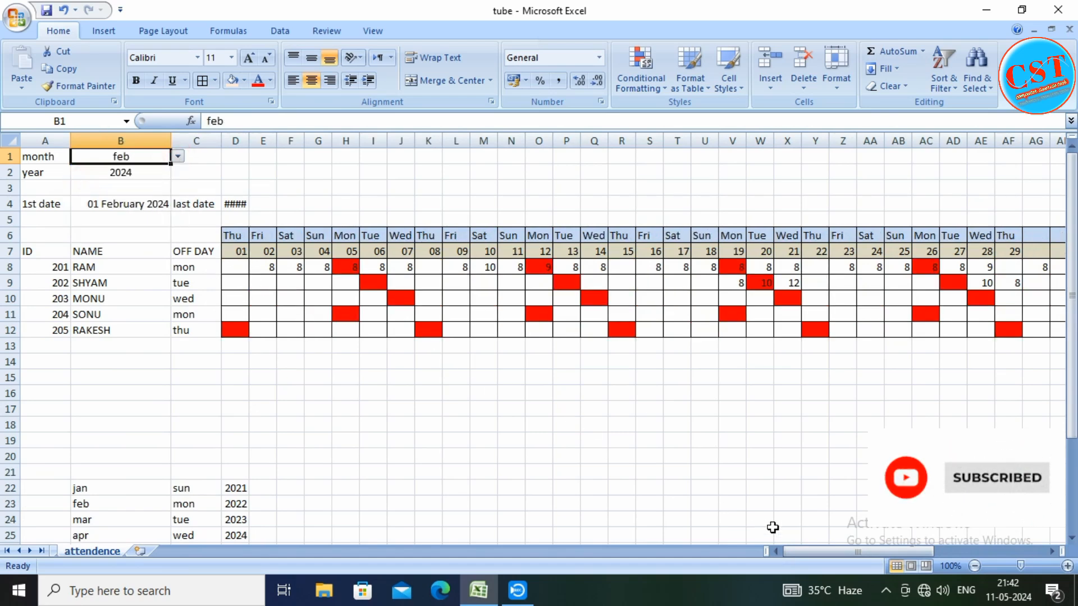
left_click_drag(792, 551, 816, 552)
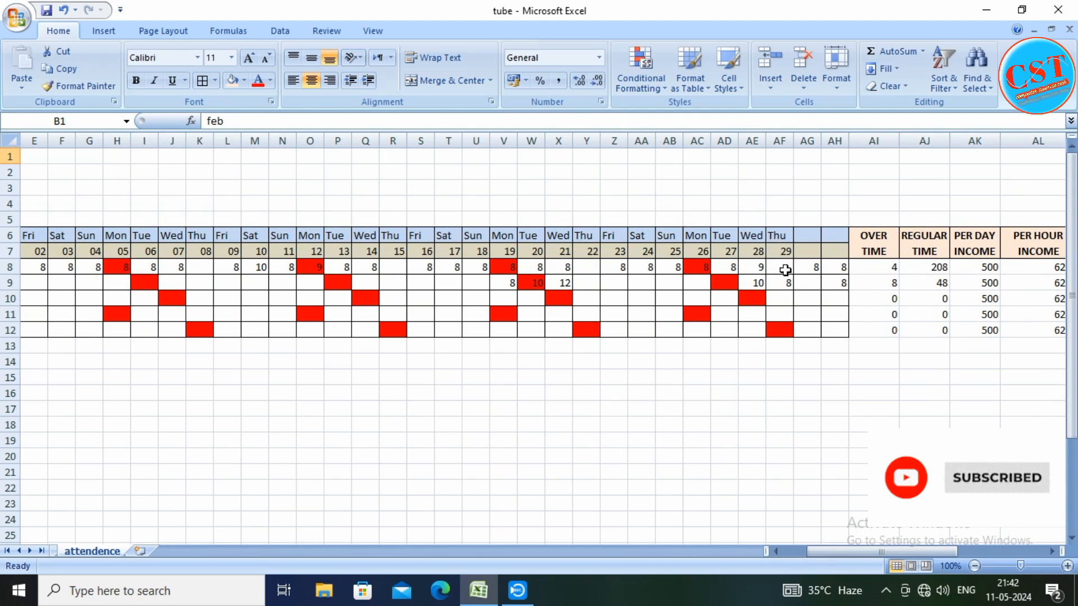
left_click(808, 268)
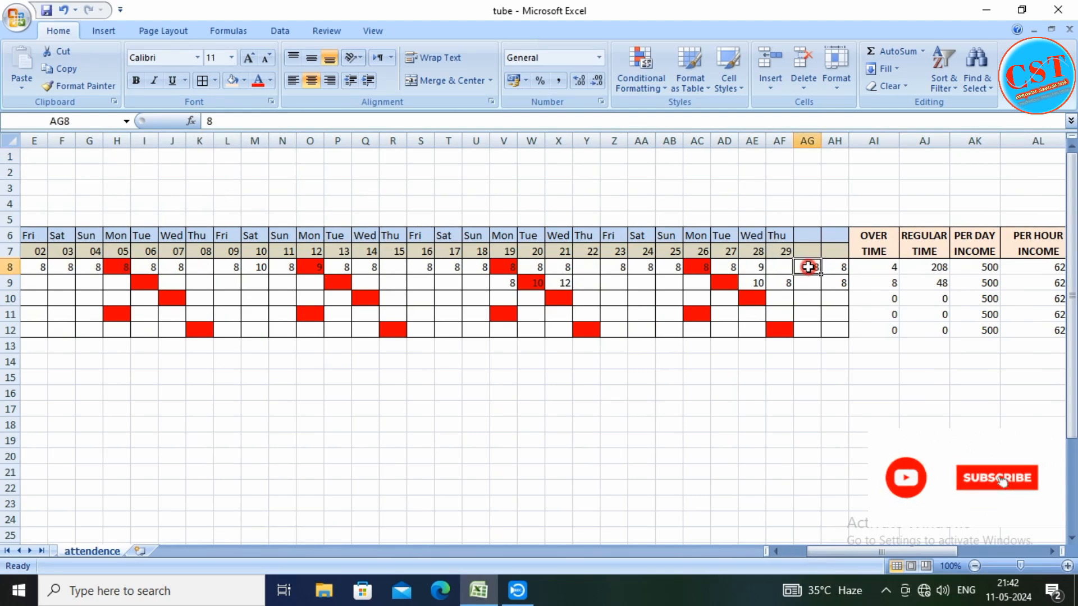
left_click_drag(808, 267, 830, 285)
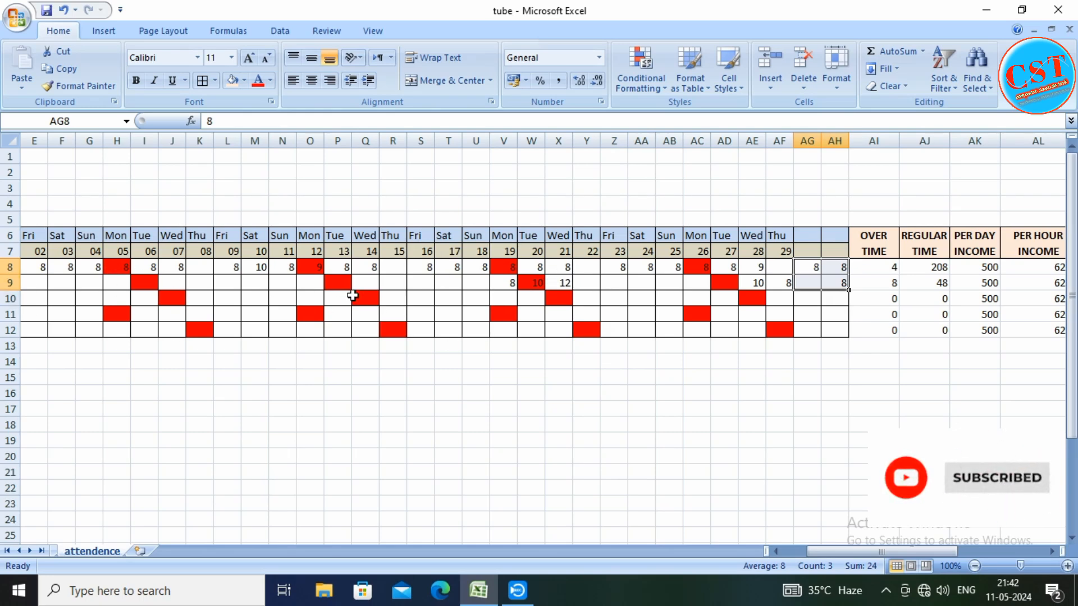
left_click_drag(806, 548, 783, 550)
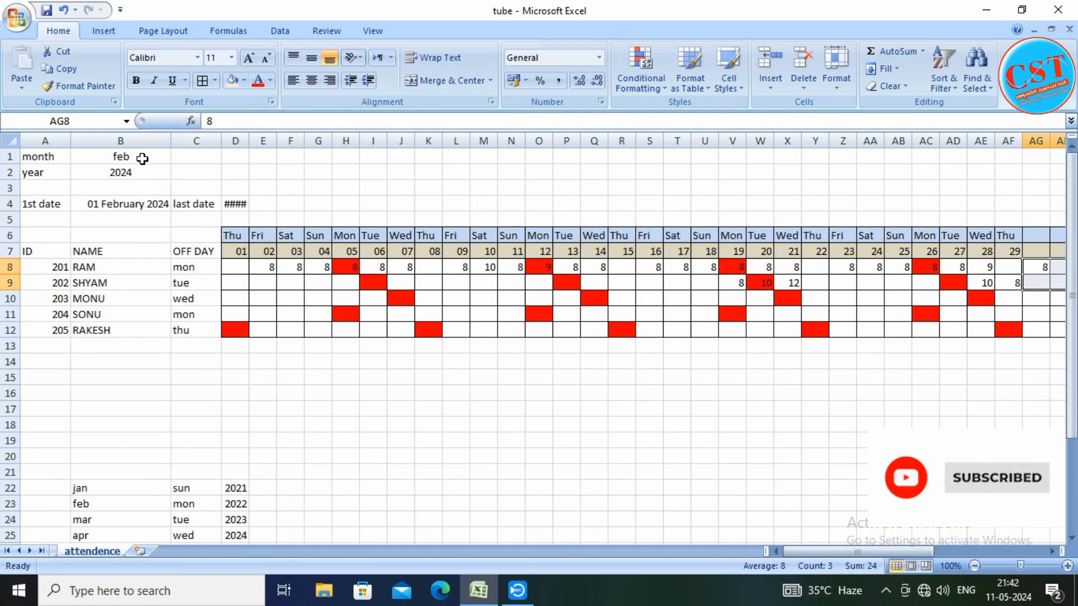
Switch the month in B1 to may and after that to jun, and review the employees' daily hours and off days
left_click(142, 159)
left_click(177, 156)
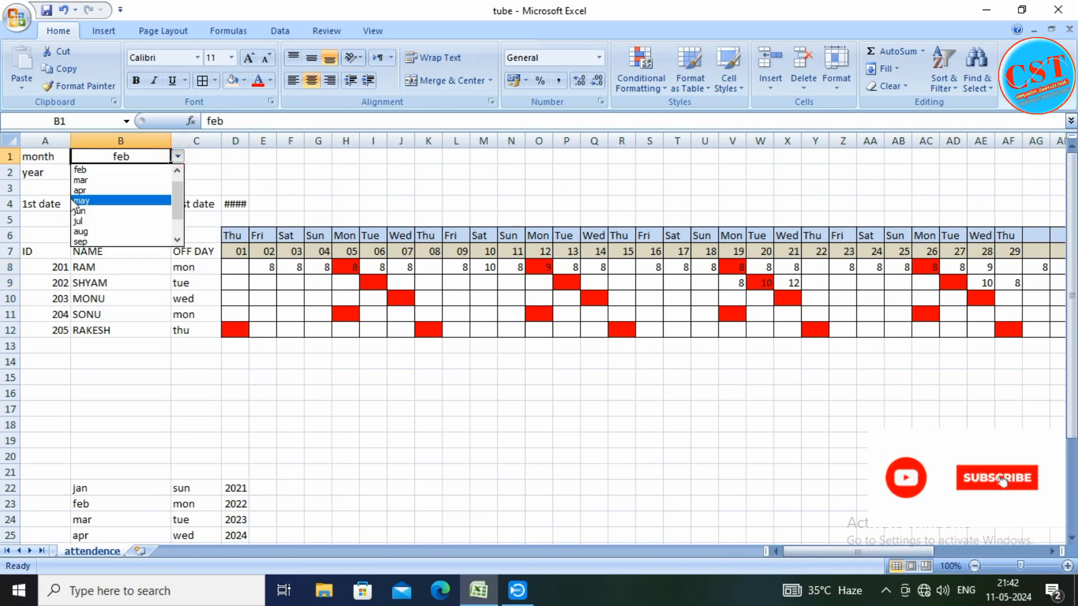
left_click(93, 201)
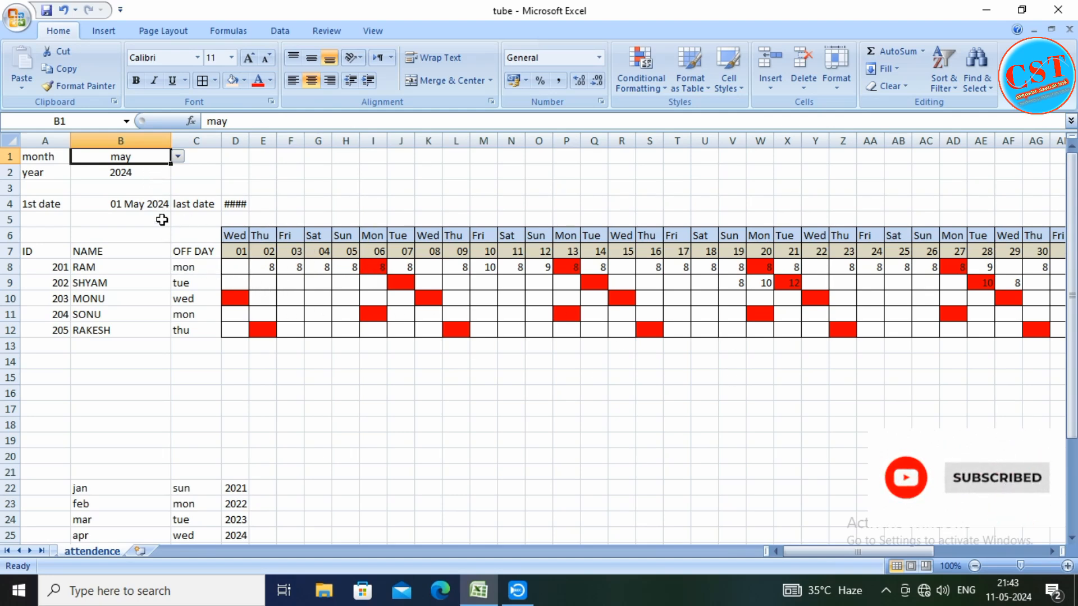
left_click(178, 157)
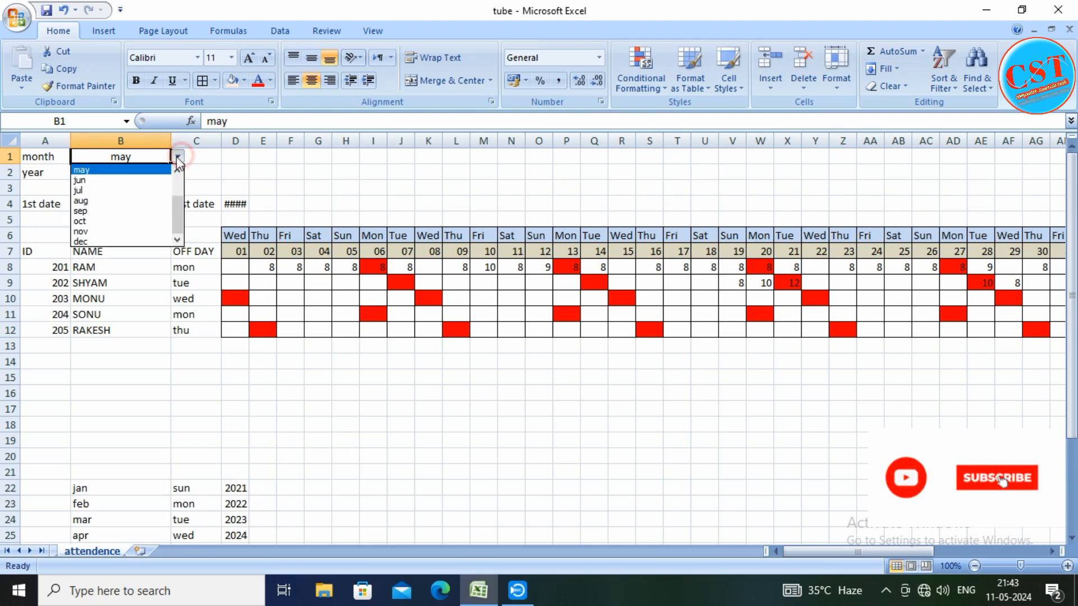
left_click(98, 181)
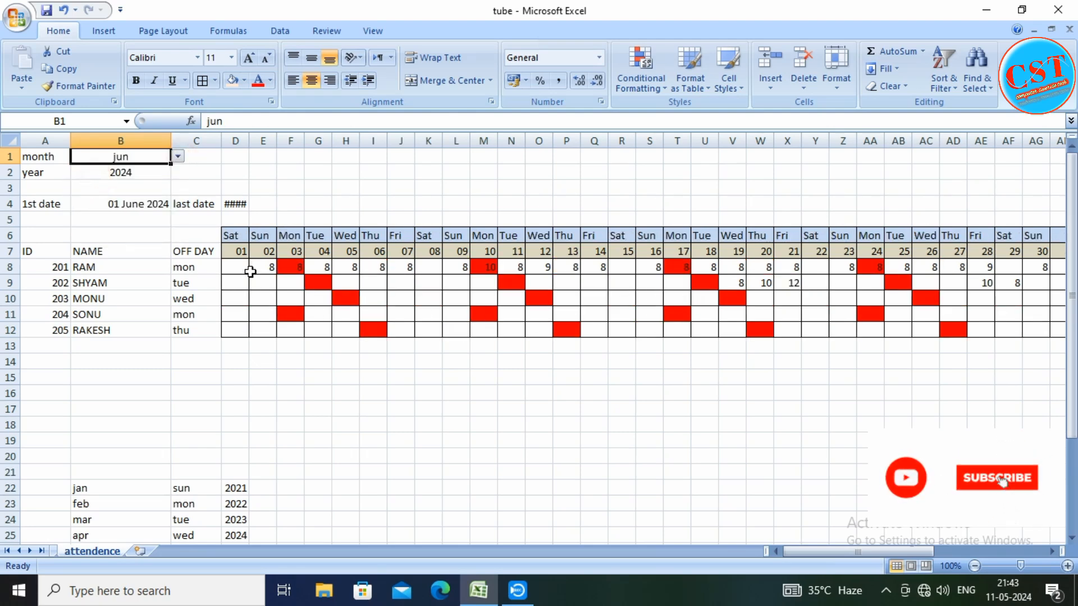
left_click_drag(249, 270, 695, 314)
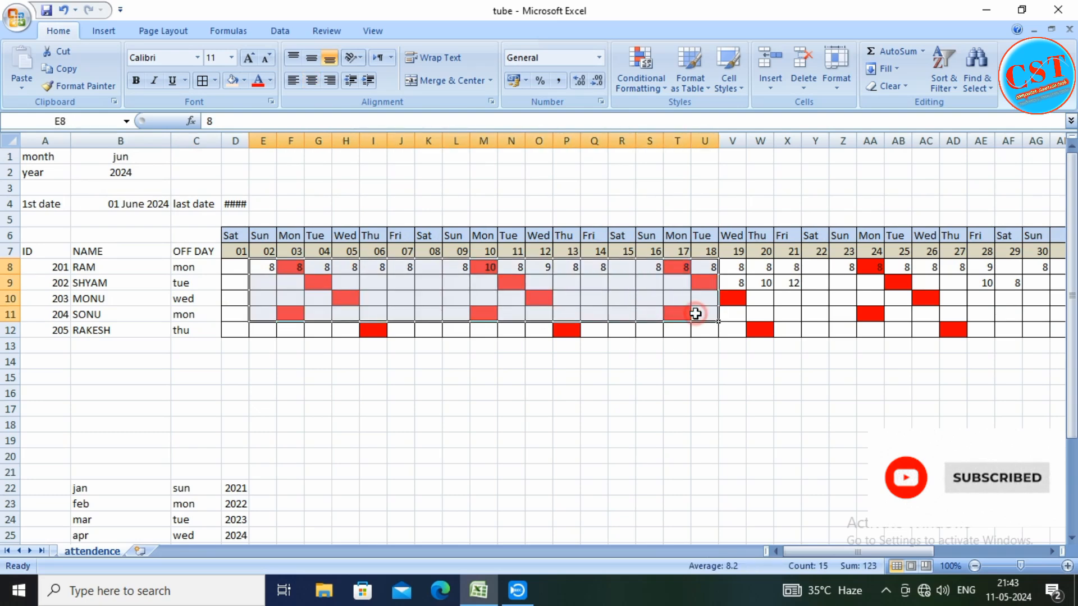
left_click(235, 268)
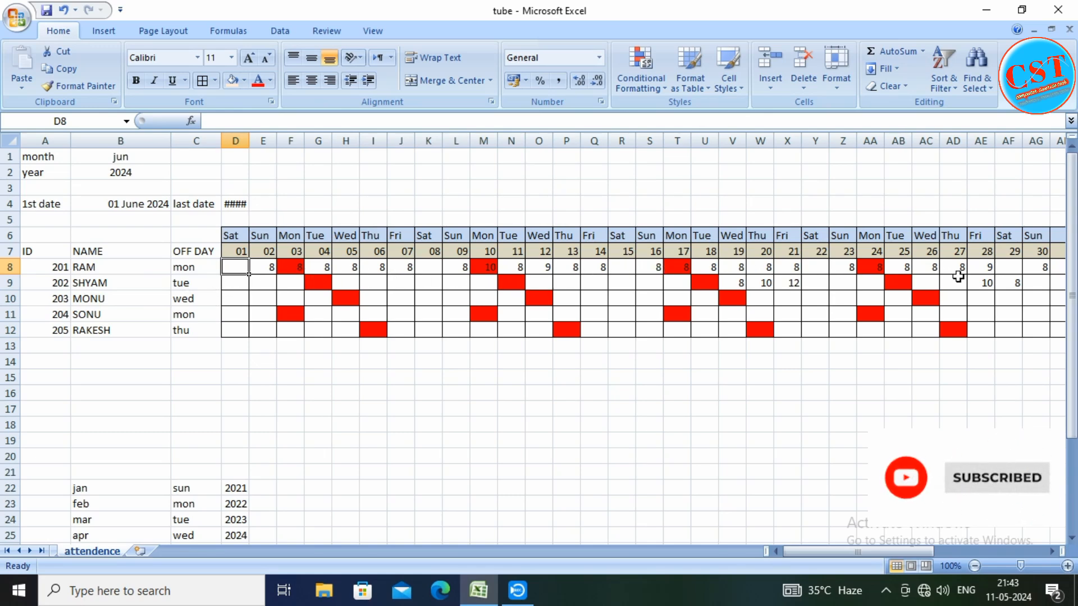
mouse_move(826, 556)
left_mouse_down()
mouse_move(874, 556)
mouse_move(810, 552)
left_mouse_up()
Set the month in B1 back to jan
left_click(138, 155)
left_click(178, 156)
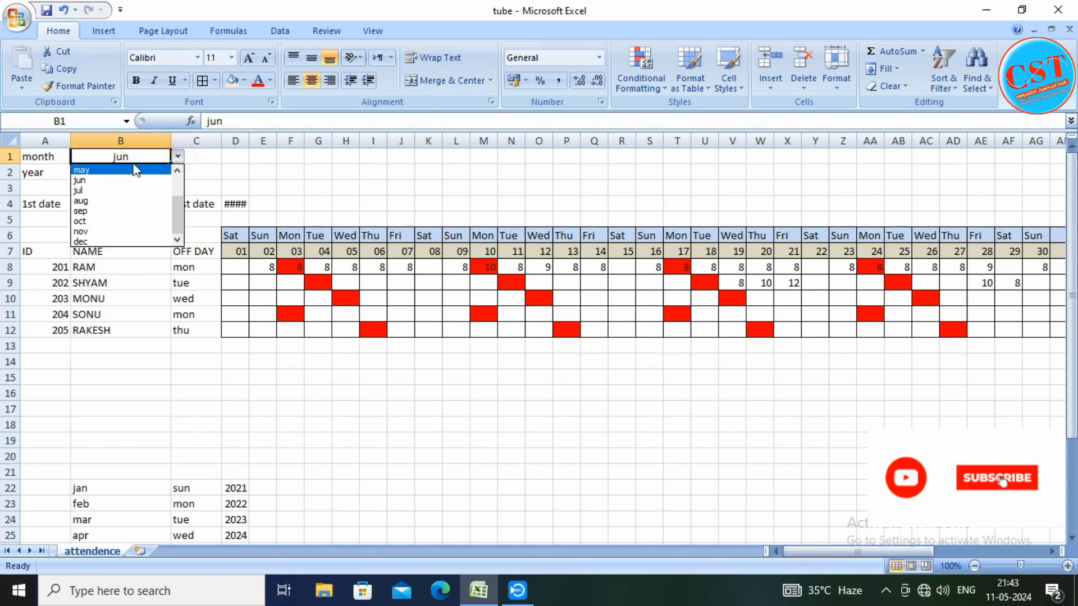
left_click(178, 170)
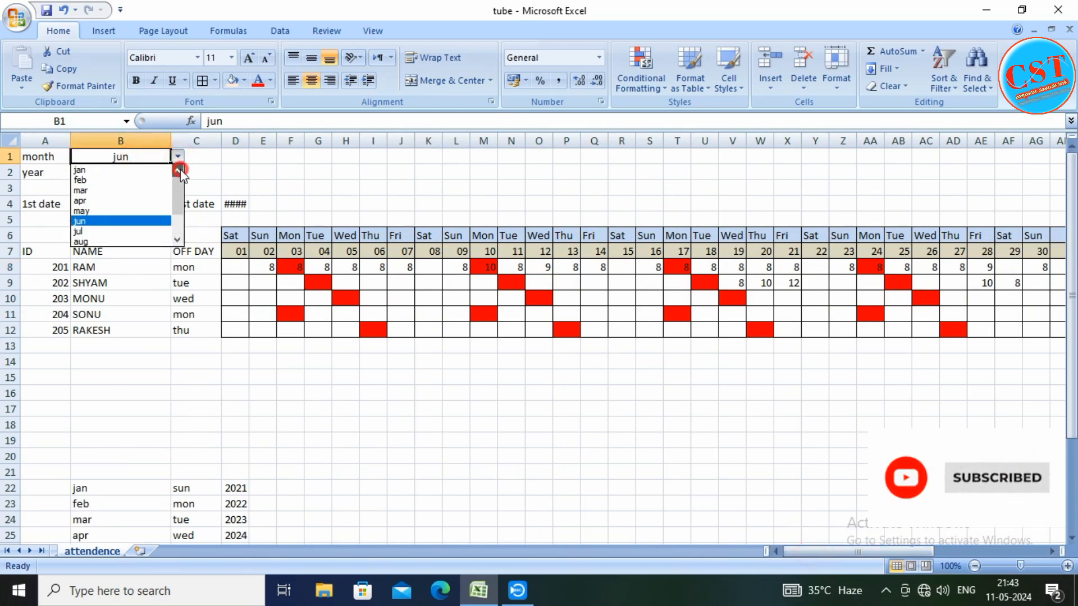
left_click(121, 169)
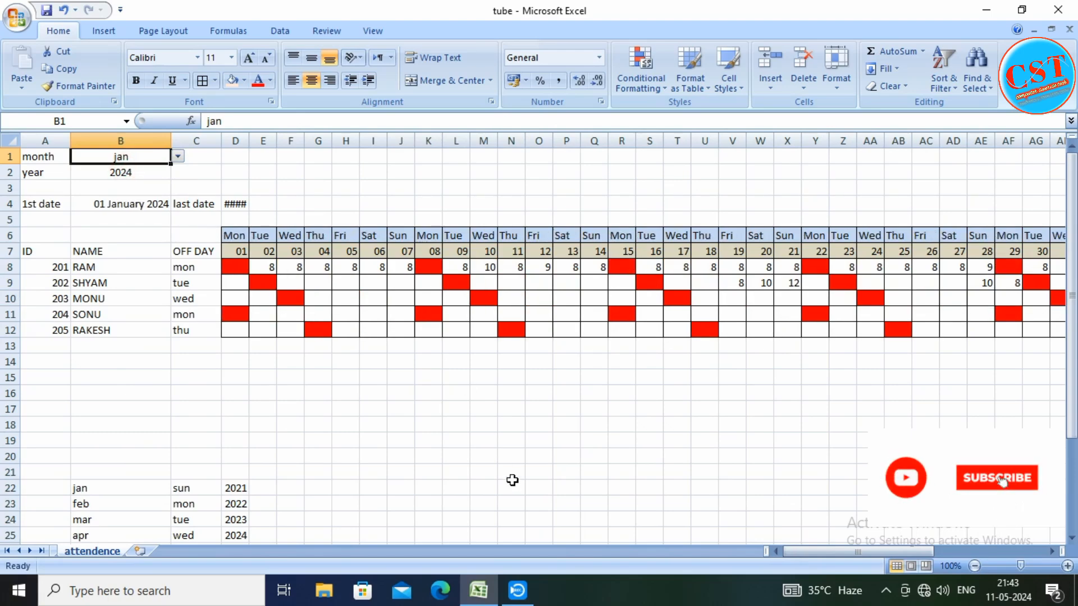
Fill the OFF DAY column, C7:C12, with the standard orange colour
left_click_drag(814, 551, 782, 556)
left_click_drag(187, 251, 185, 330)
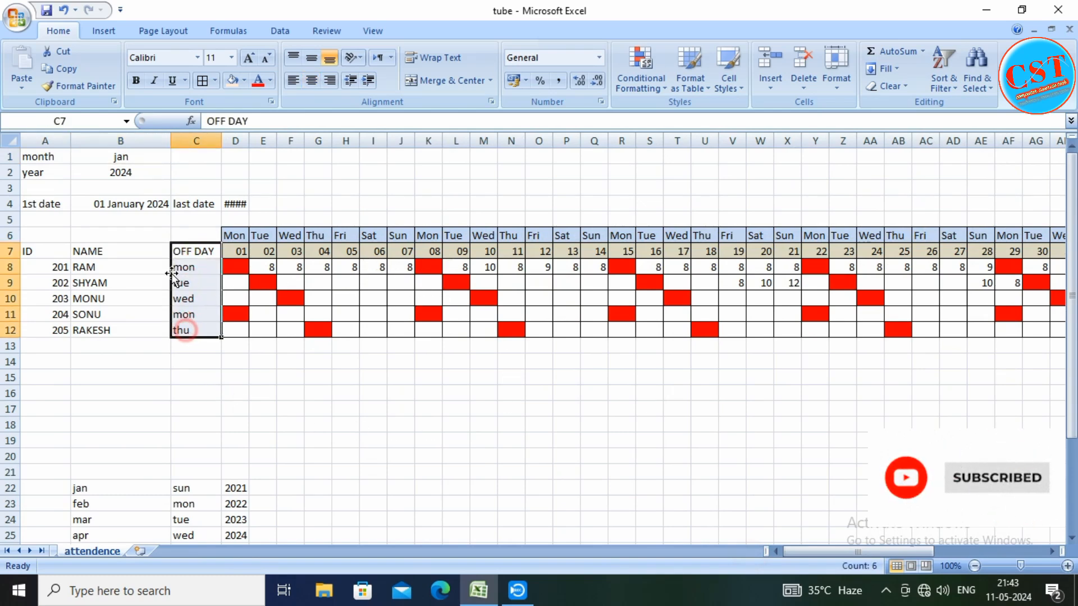
left_click(245, 83)
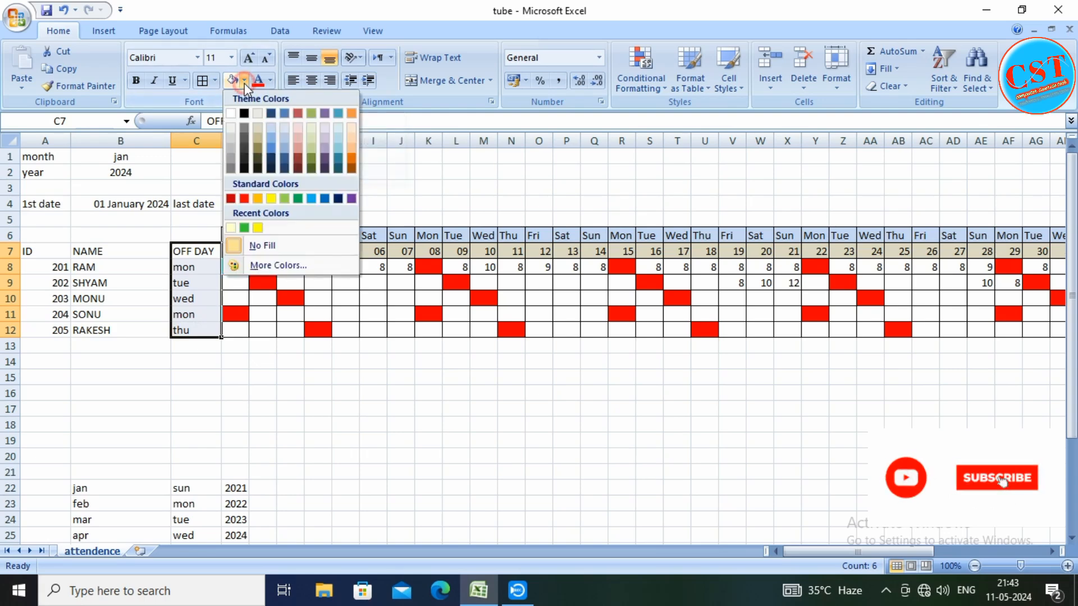
left_click(259, 199)
left_click(246, 391)
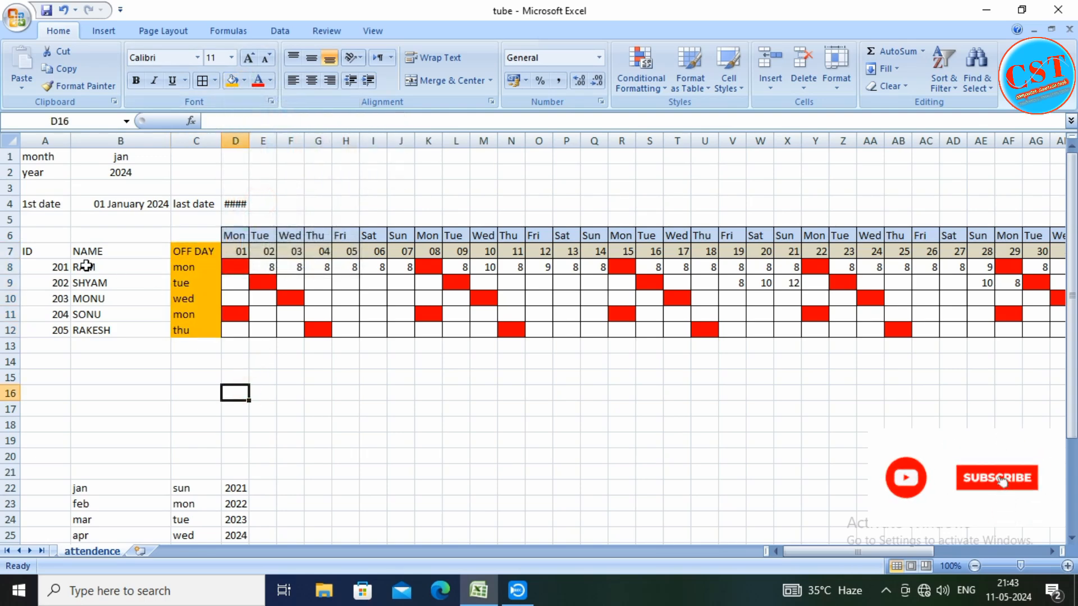
Apply borders and a dark tan fill to the ID, NAME and OFF DAY header cells A7:C7
left_click_drag(51, 253, 185, 257)
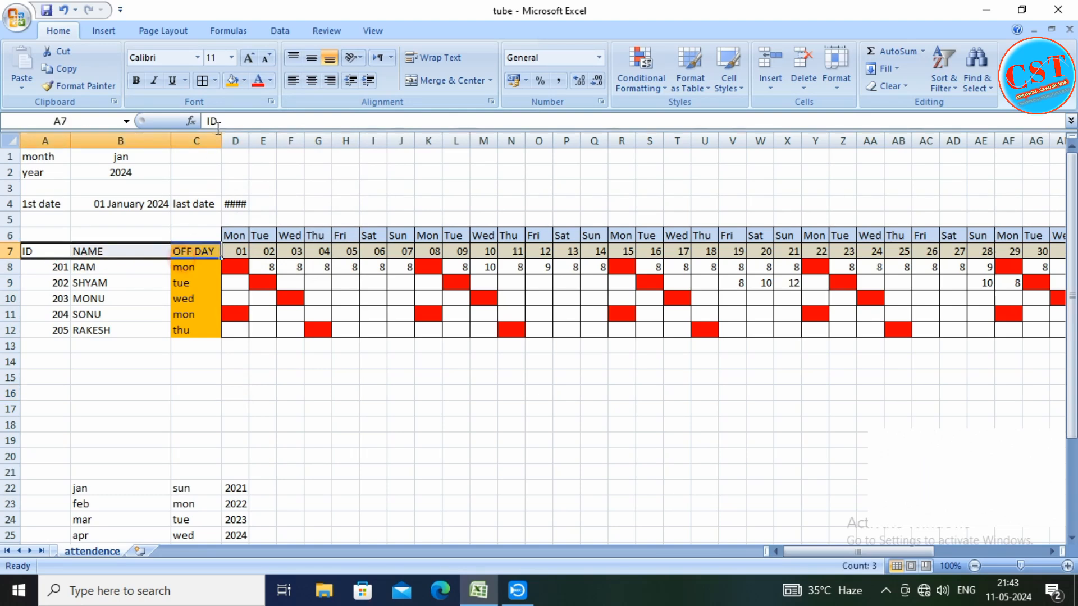
left_click(201, 81)
left_click(245, 81)
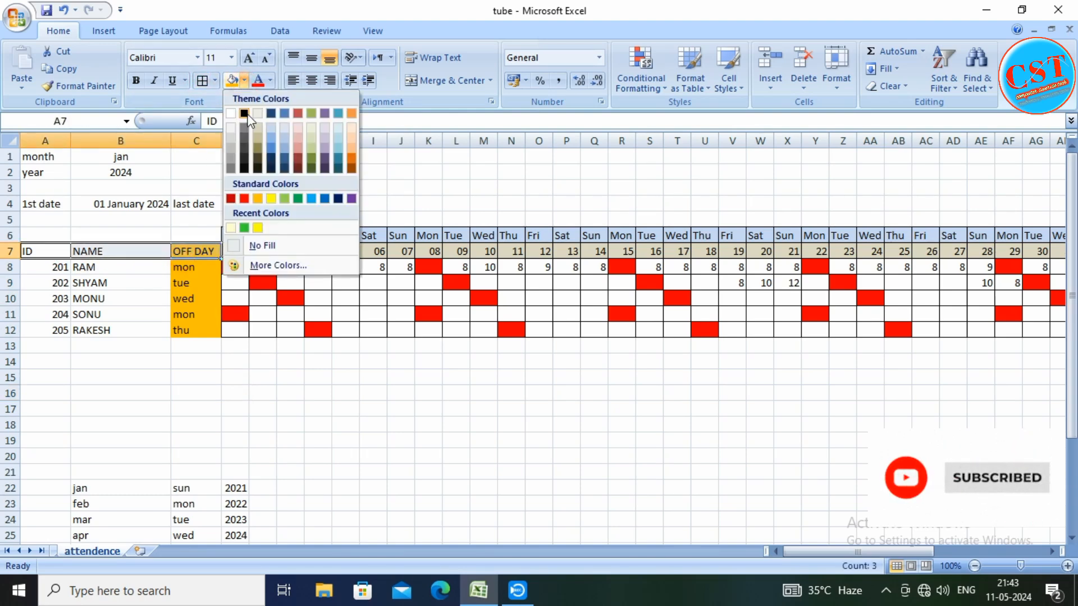
left_click(258, 150)
left_click(211, 392)
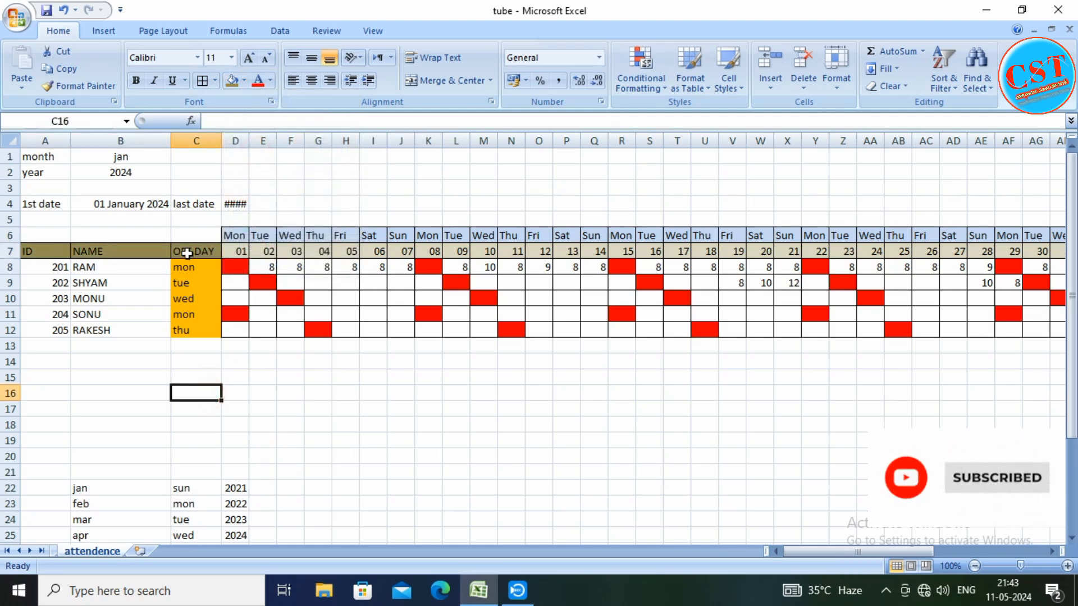
Reapply the orange fill to the OFF DAY column, C7:C12, and add borders around its cells
left_click_drag(183, 251, 186, 331)
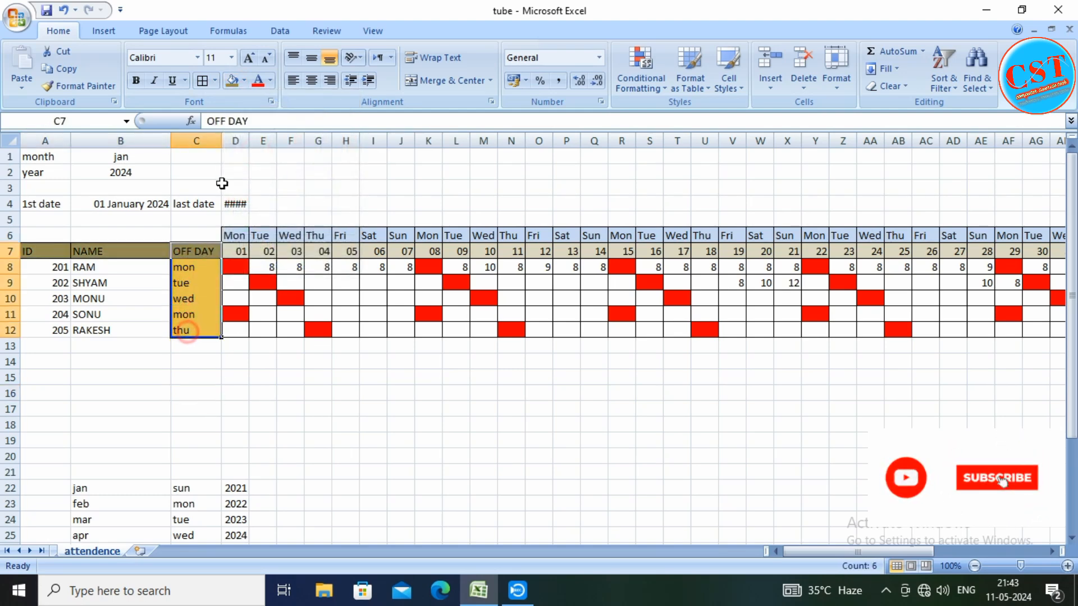
left_click(244, 83)
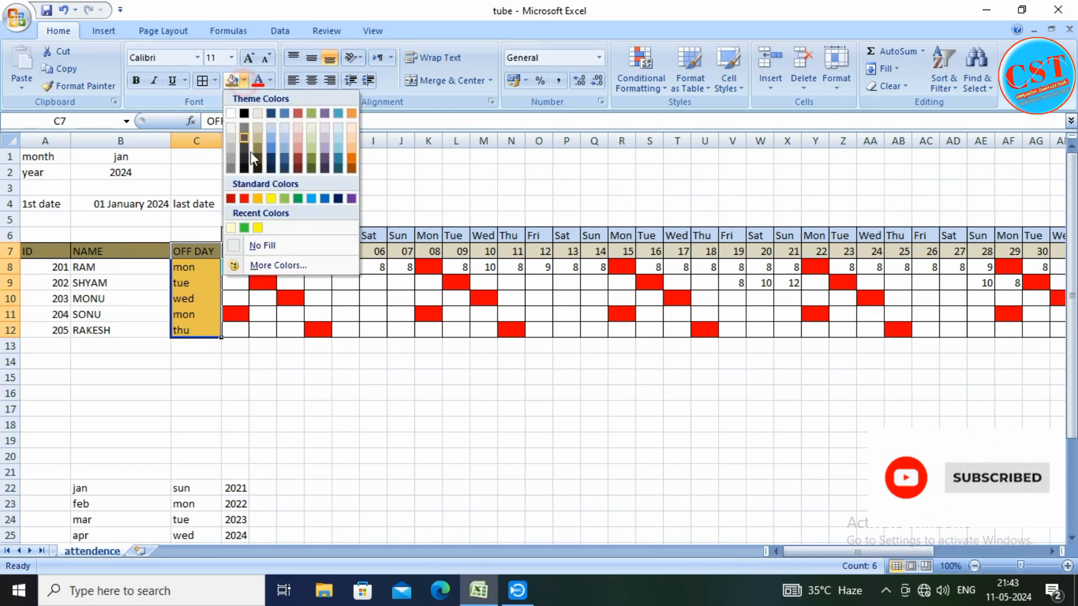
left_click(258, 196)
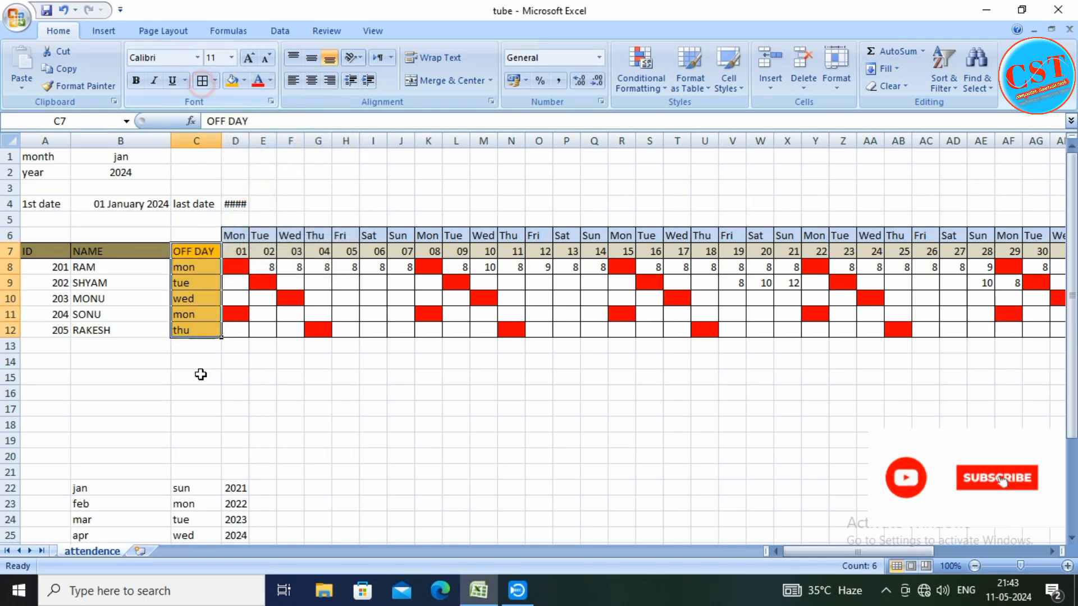
left_click(197, 424)
Add borders to the employees' ID and name cells, A8:A12 and B8:B12
left_click_drag(52, 269, 43, 331)
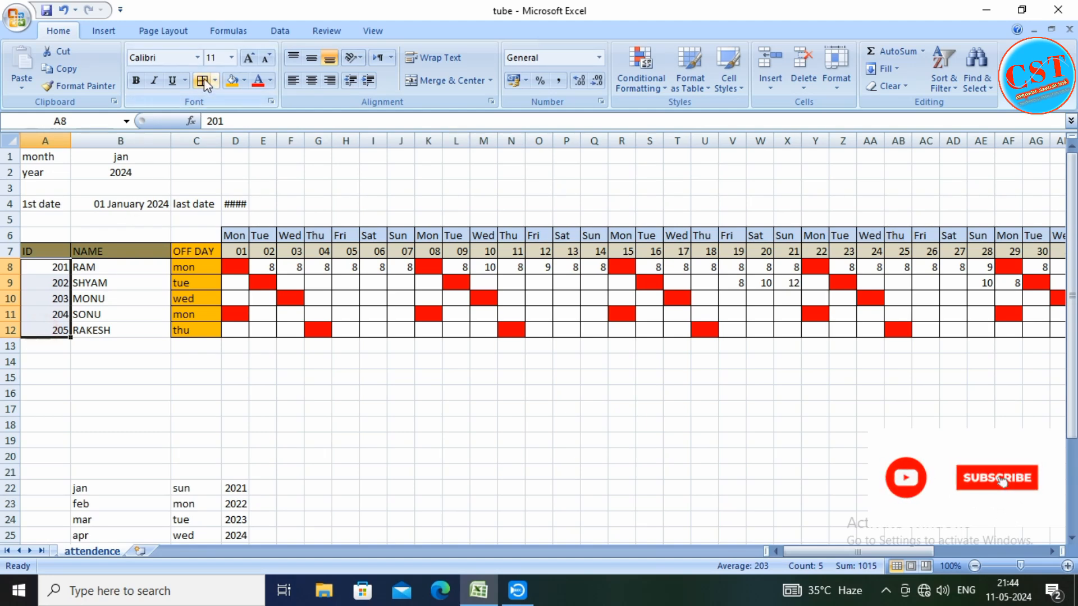
left_click_drag(120, 268, 126, 325)
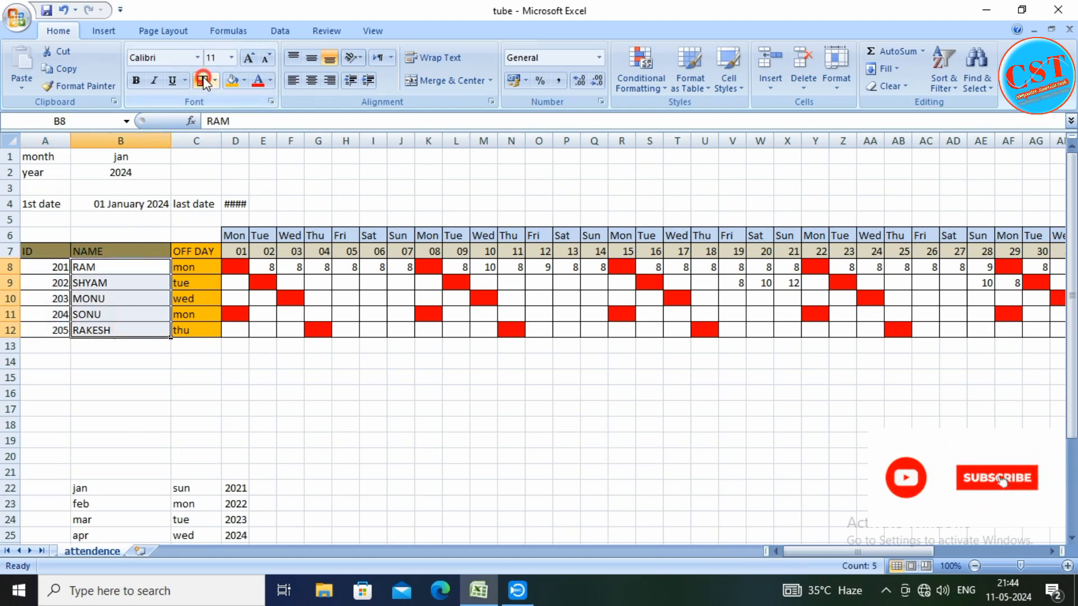
left_click(133, 349)
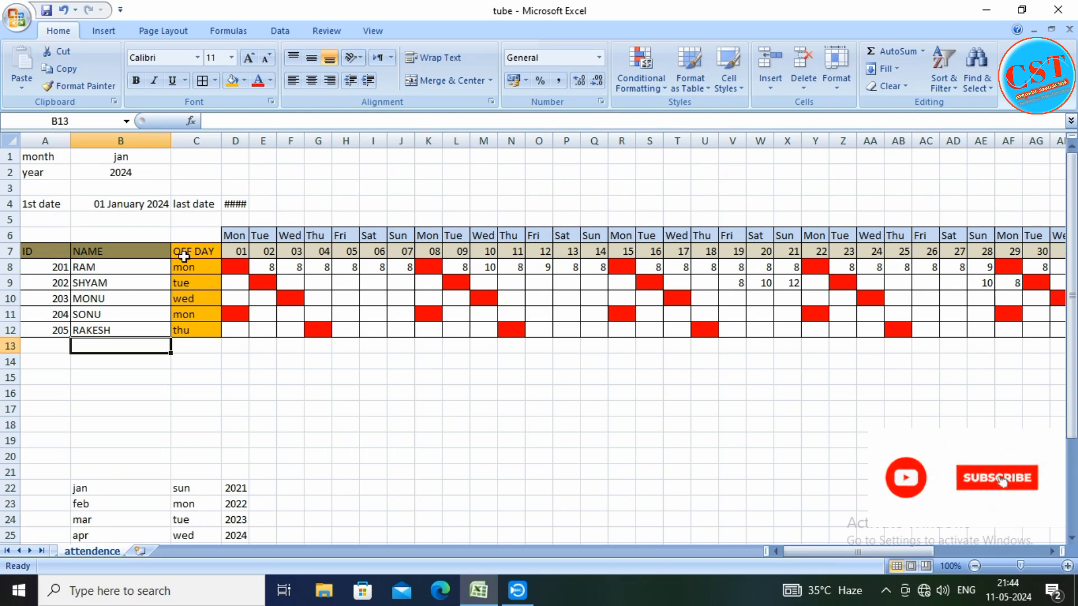
Enter 8 hours for the first employee in F8 and in the red off-day cell K8
left_click(159, 158)
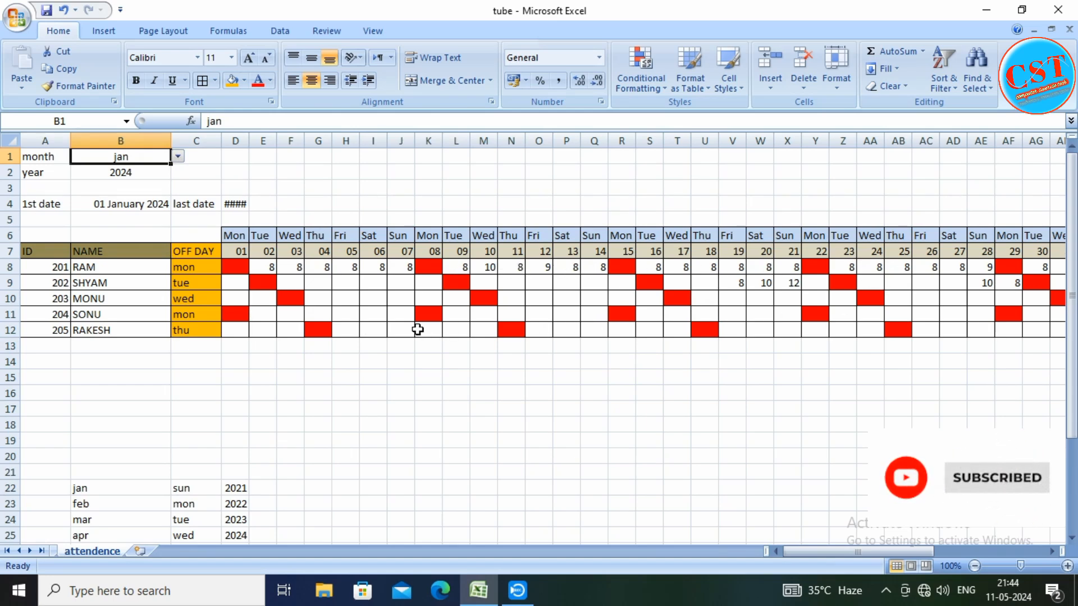
left_click(298, 268)
type("8")
left_click(315, 267)
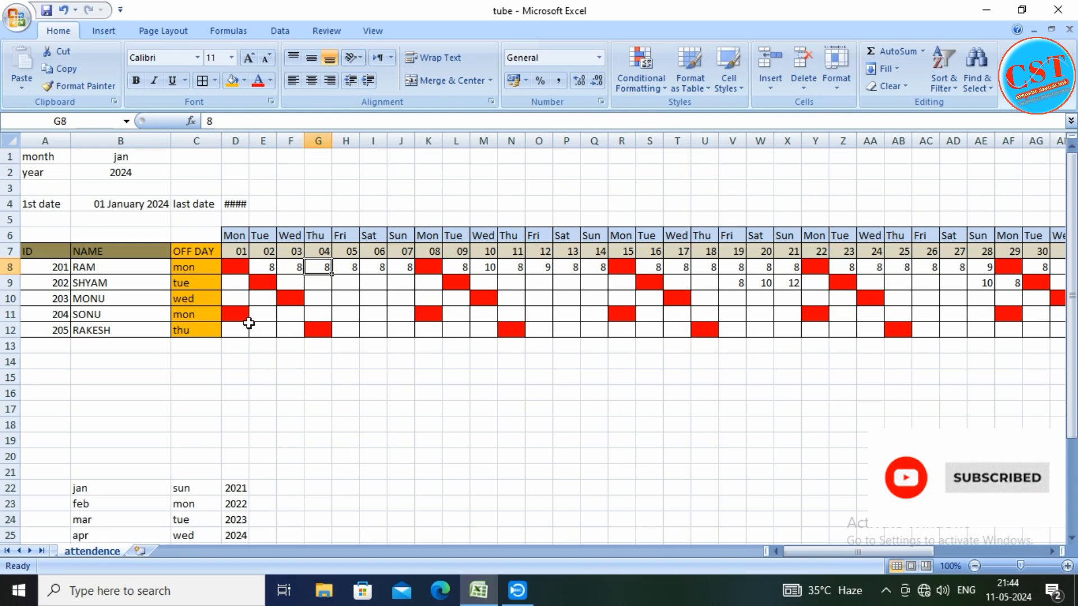
left_click(429, 268)
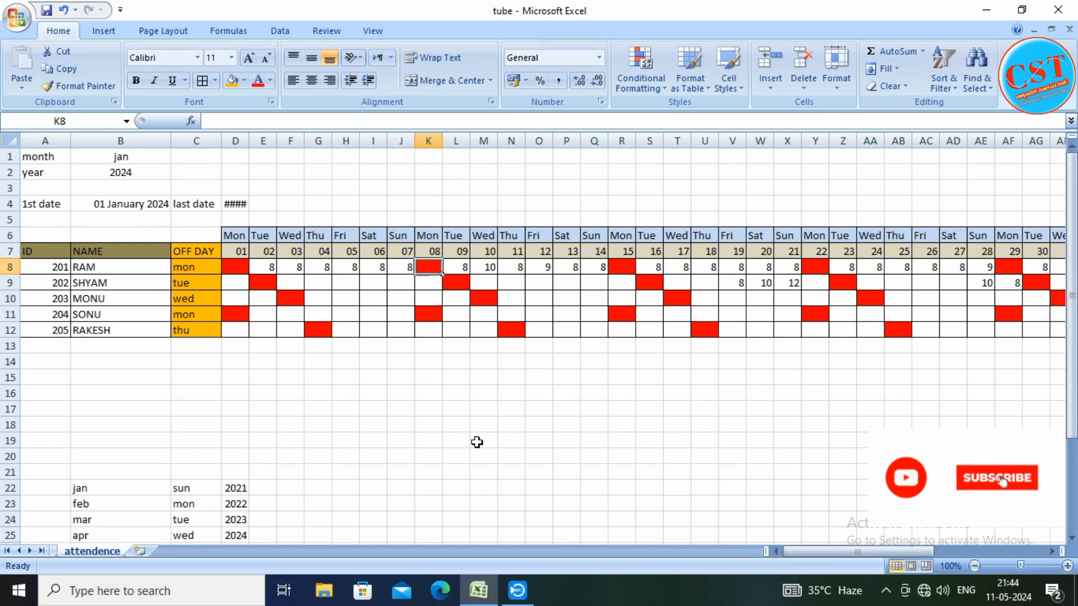
type("8")
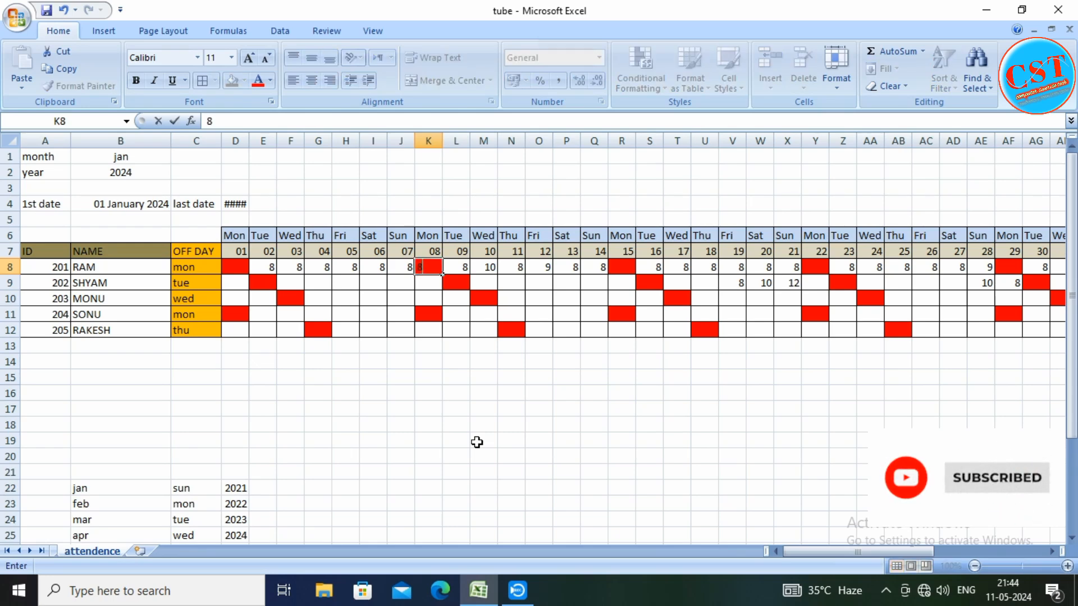
key("Return")
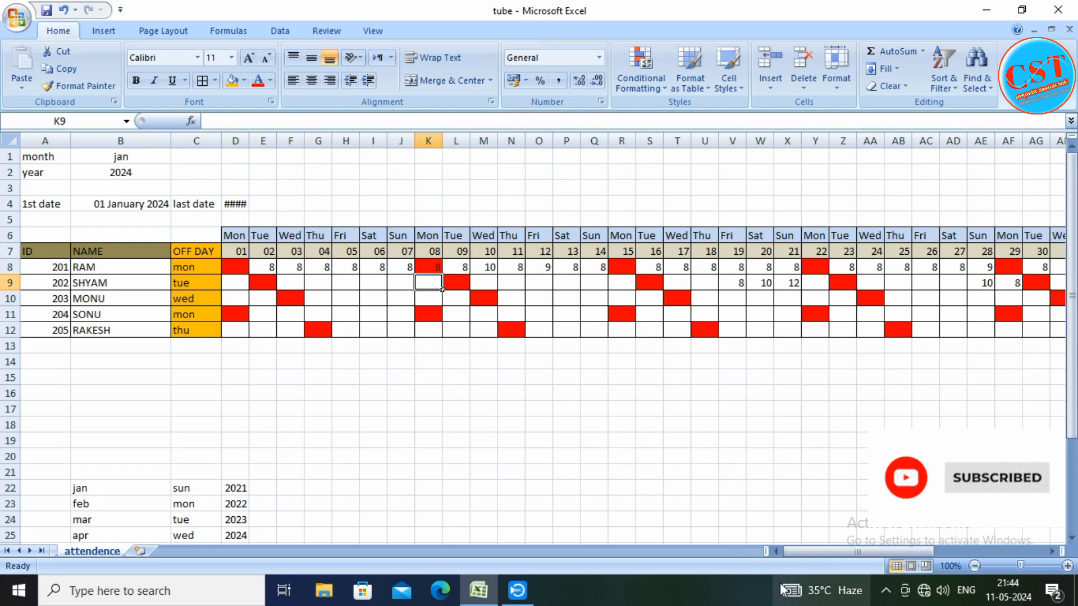
Check the first employee's overtime and regular time columns, and clear the hours from off-day cell K8
left_click_drag(790, 552, 836, 552)
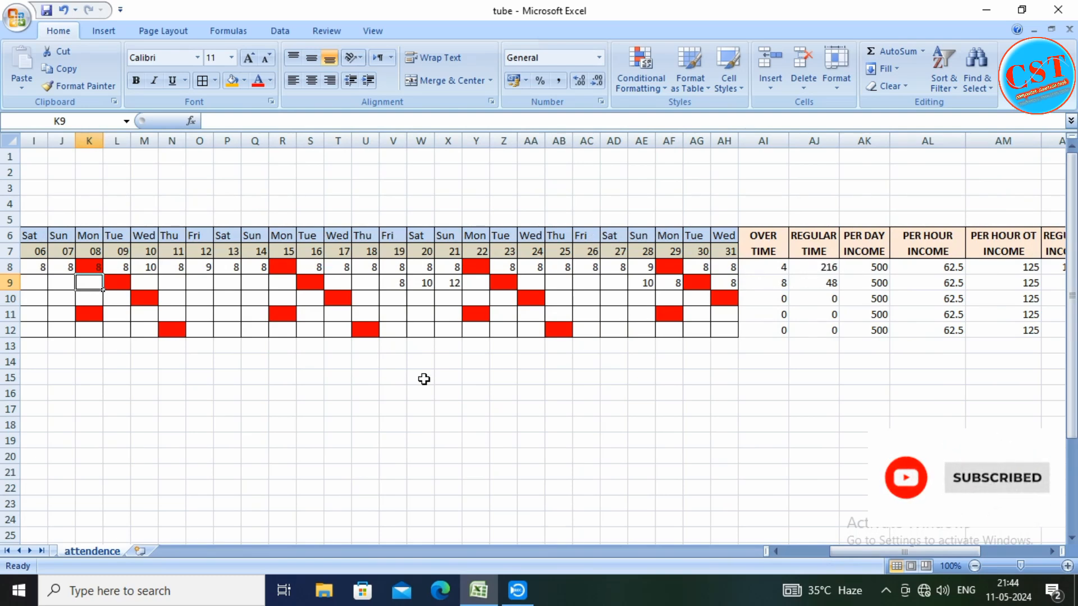
left_click_drag(865, 552, 818, 552)
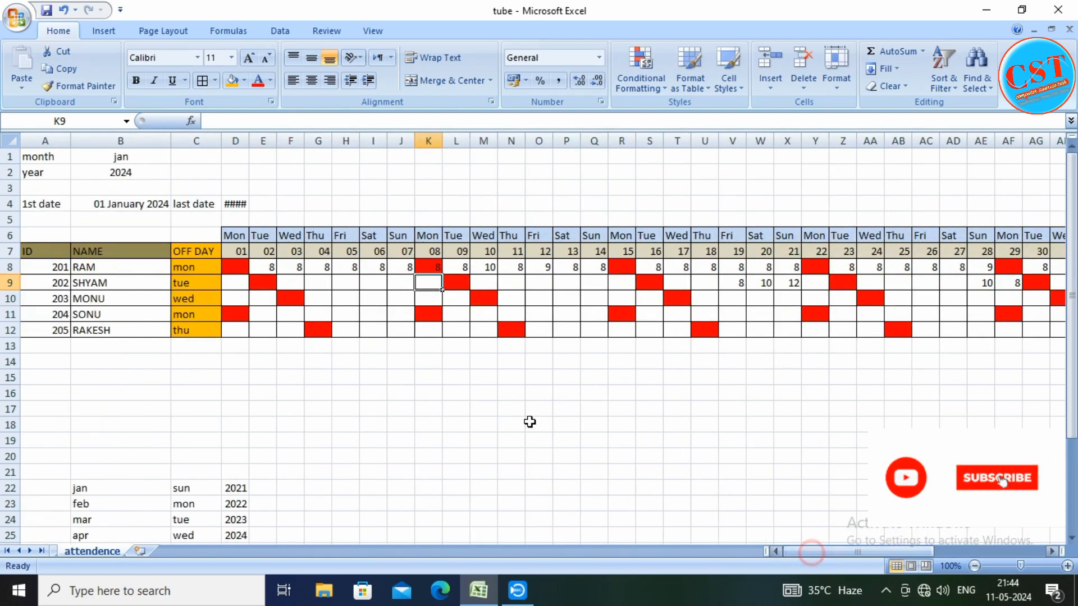
left_click(431, 266)
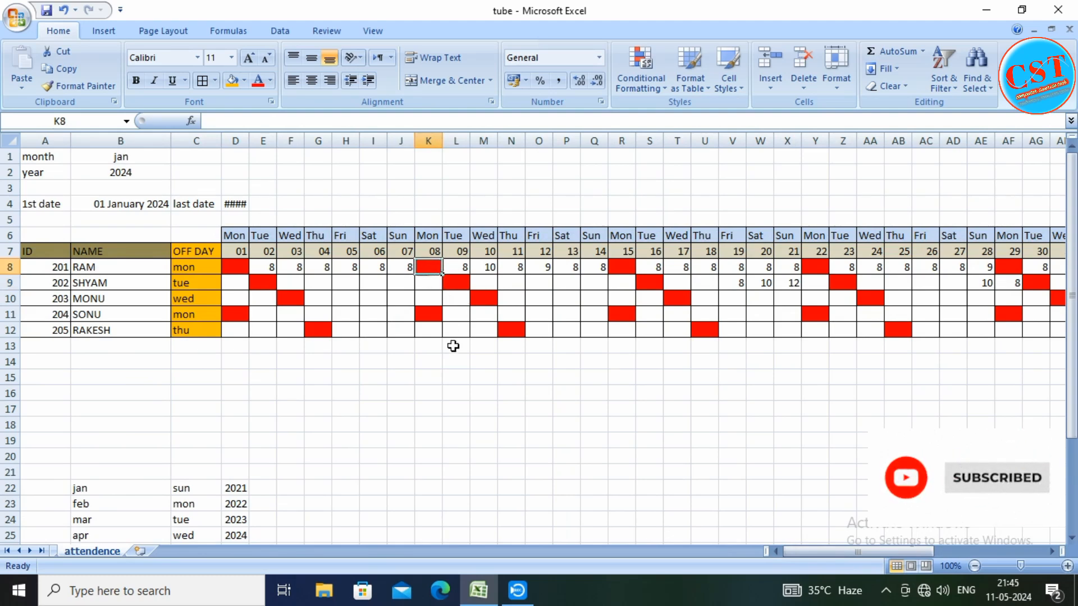
left_click(303, 377)
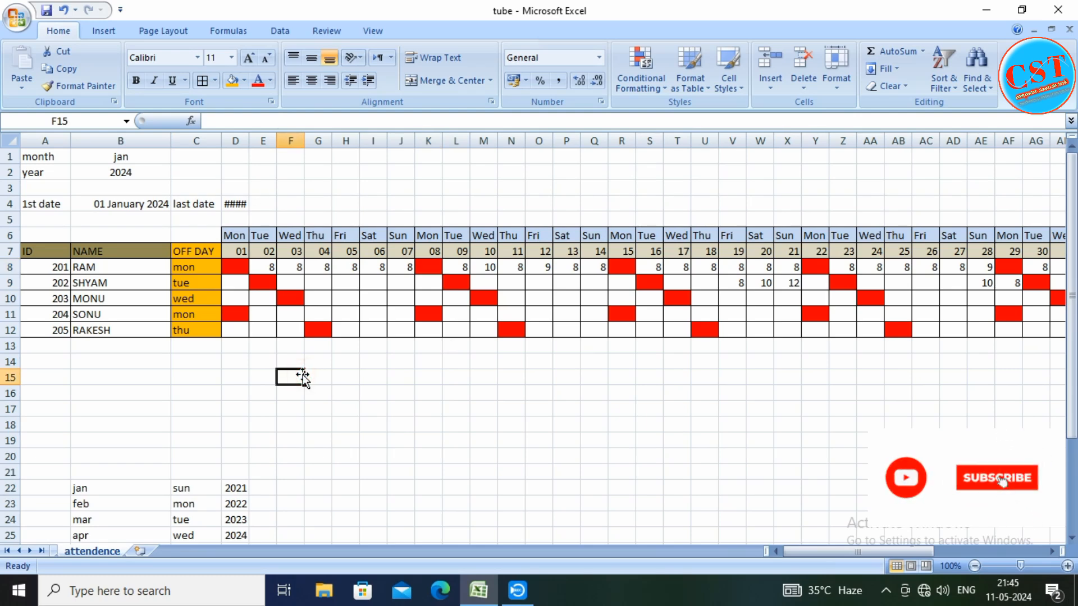
left_click(227, 266)
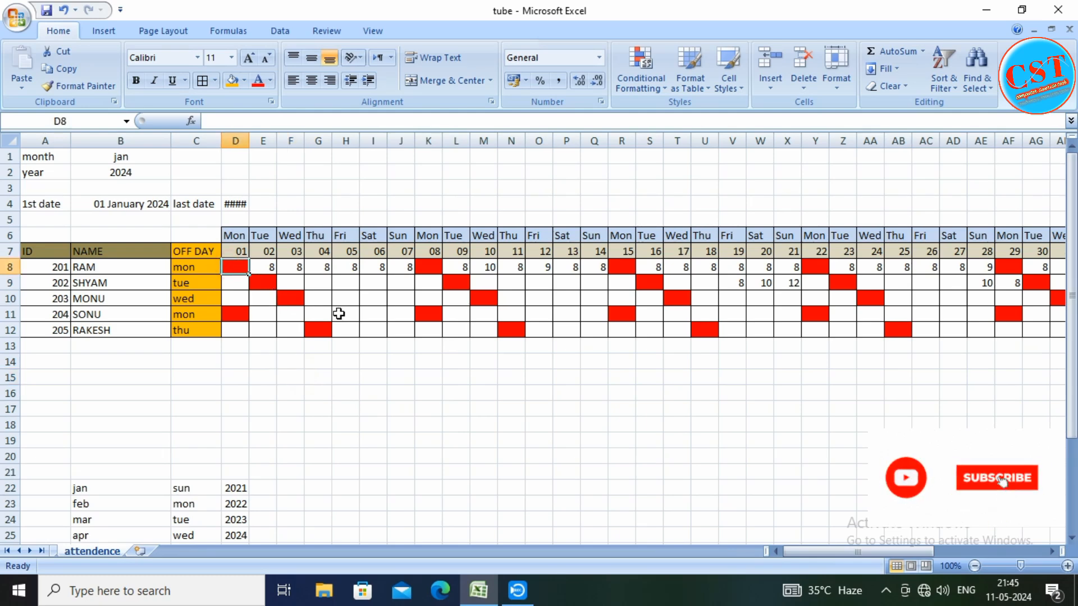
mouse_move(230, 267)
left_mouse_down()
mouse_move(686, 296)
mouse_move(929, 291)
mouse_move(247, 269)
left_mouse_up()
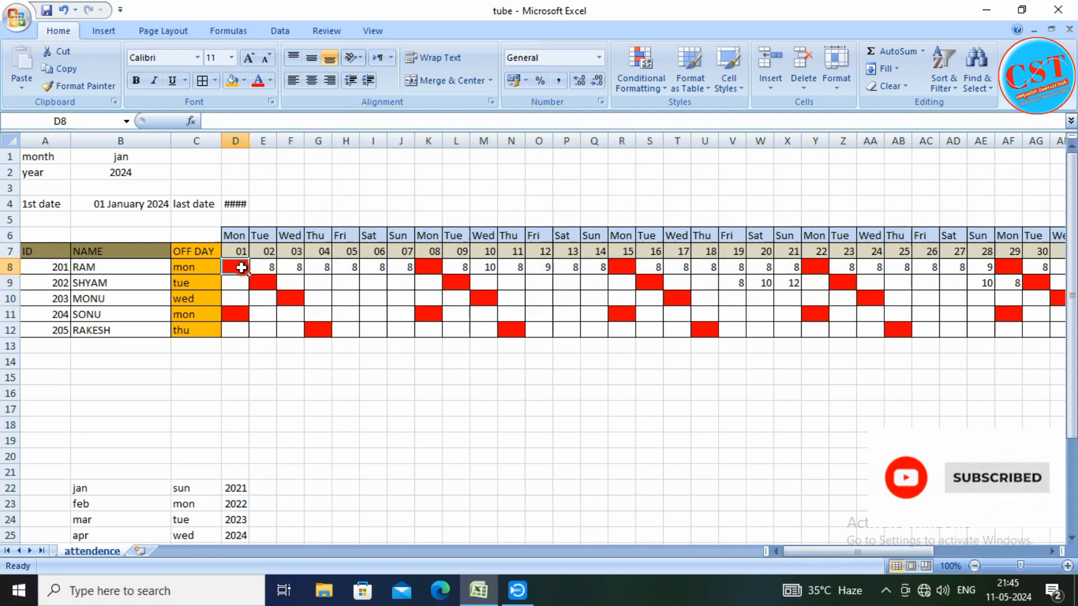
left_click(260, 288)
left_click(242, 267)
left_click(666, 83)
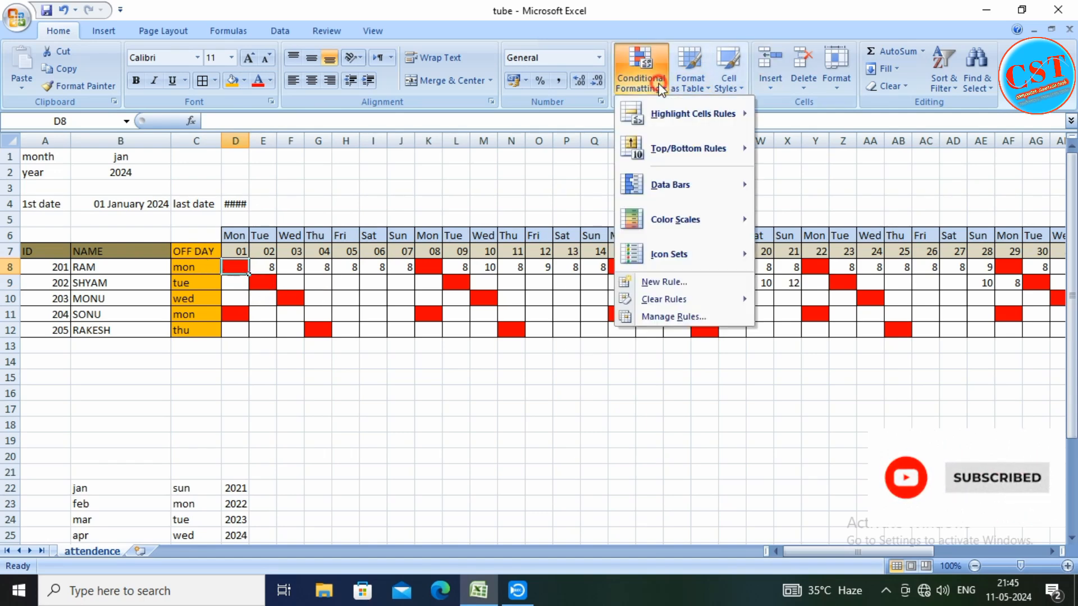
left_click(645, 284)
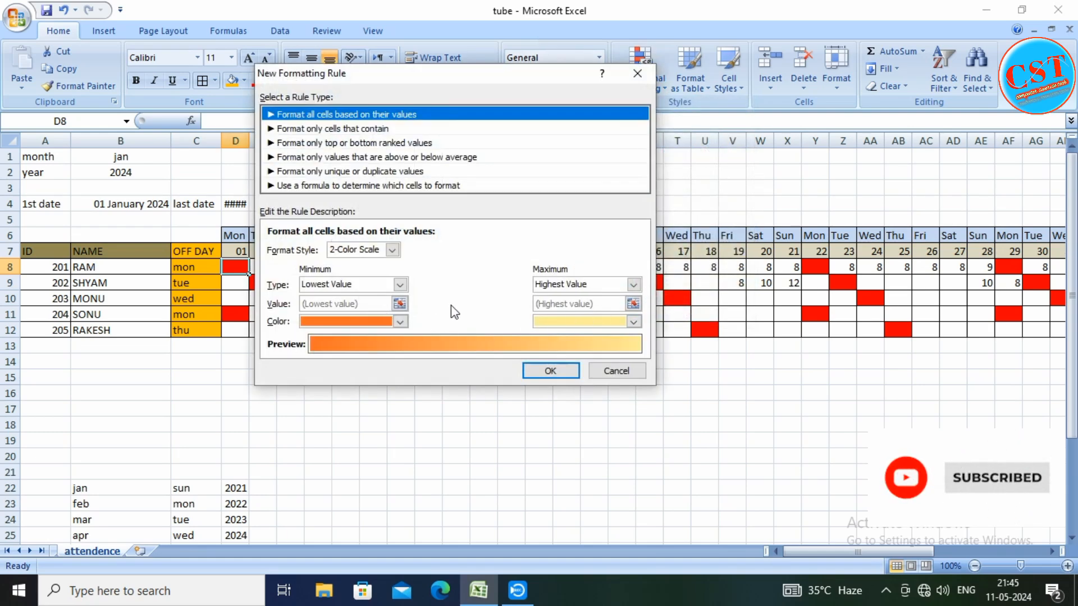
left_click(413, 186)
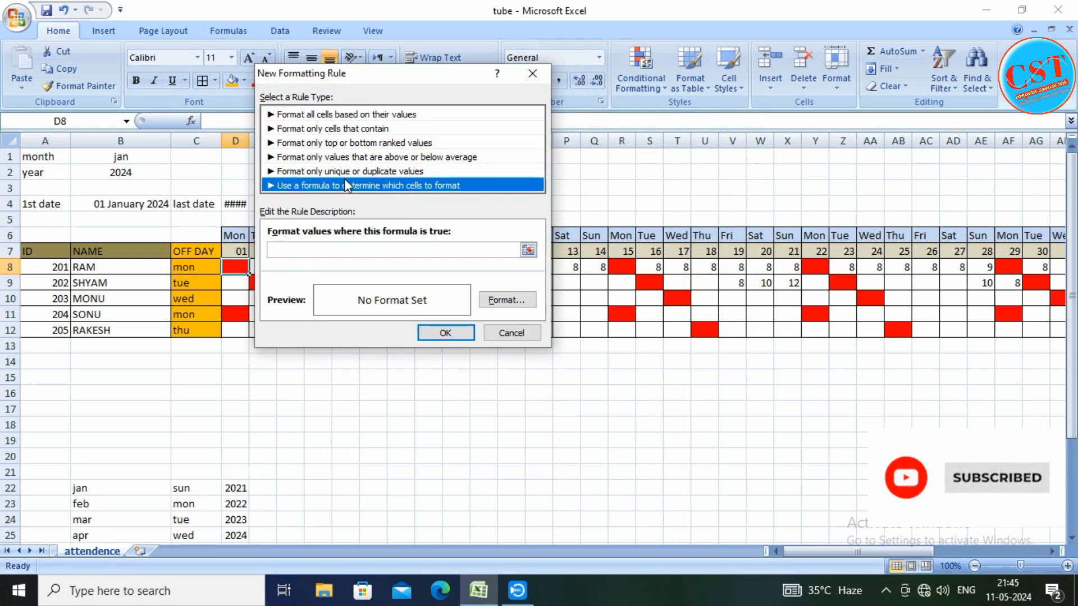
left_click(509, 333)
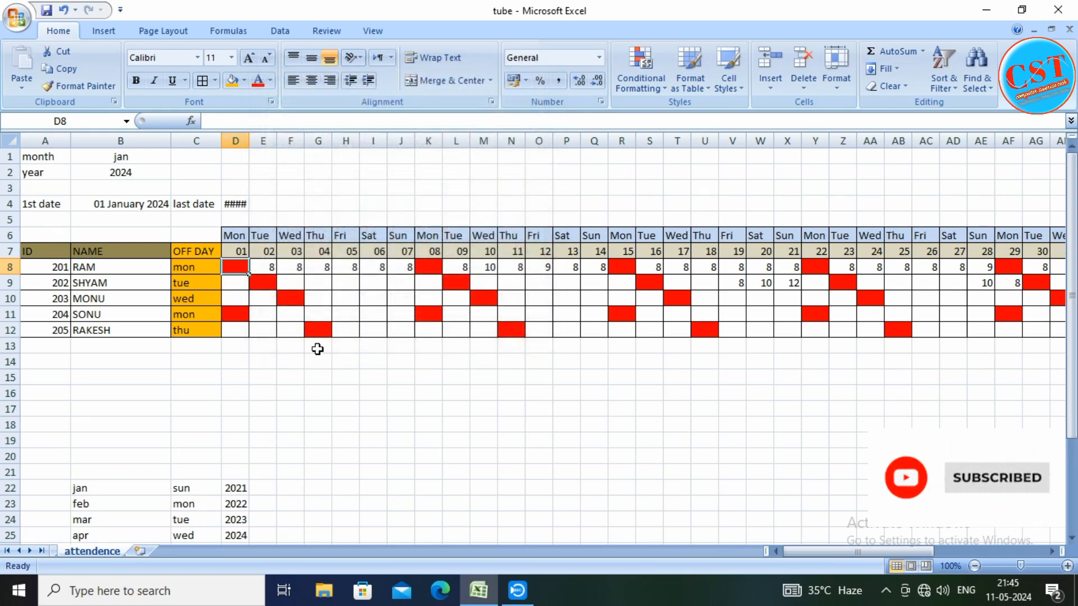
Start a data validation rule for off-day cell D8 with Custom as the allowed criteria
left_click(435, 267)
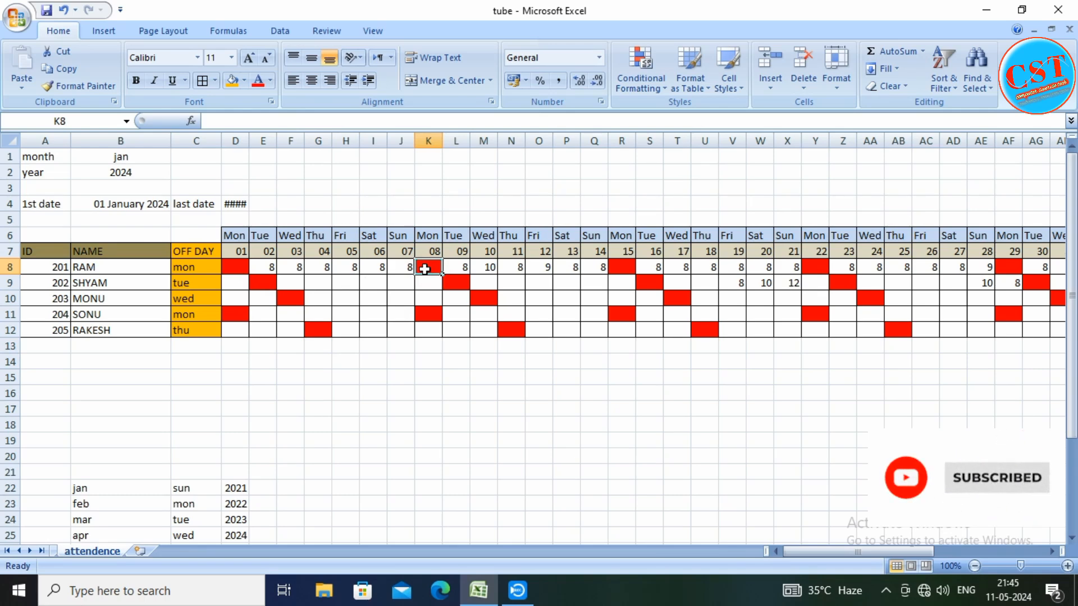
left_click(230, 267)
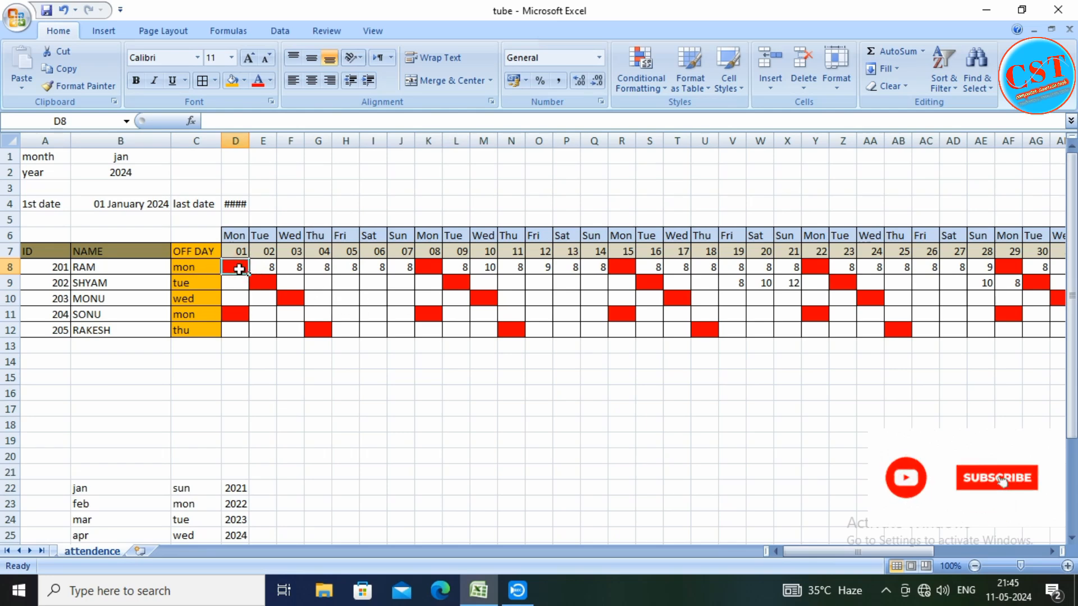
left_click(280, 35)
left_click(617, 89)
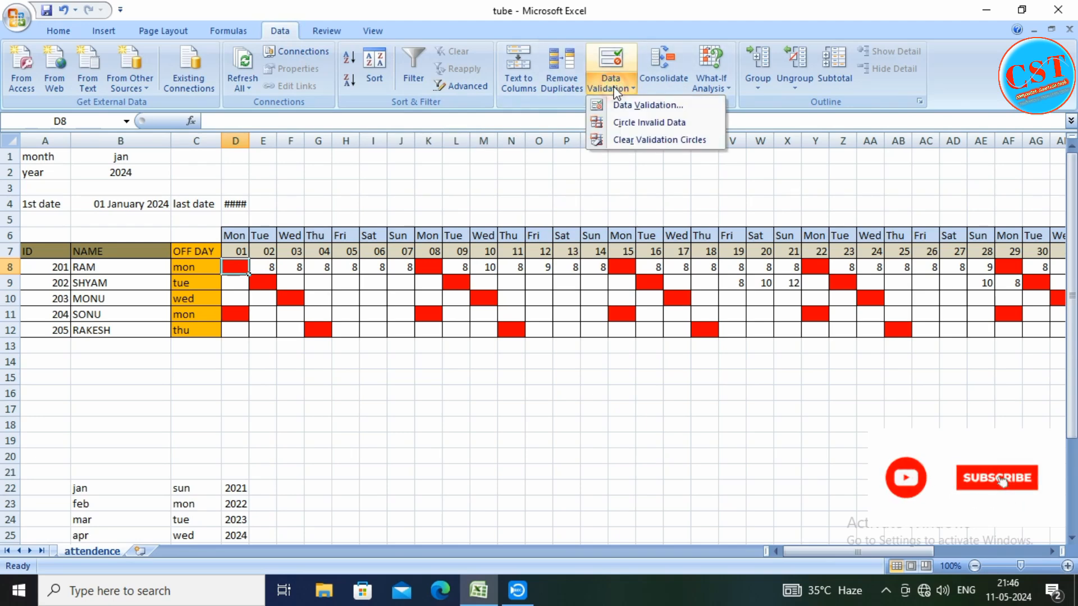
left_click(628, 106)
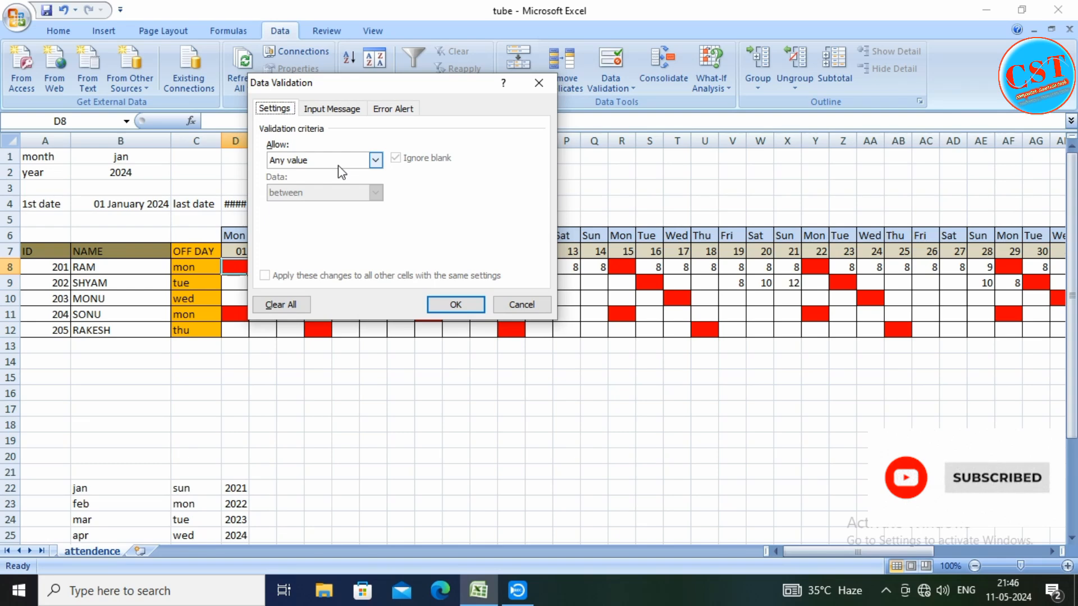
left_click(375, 160)
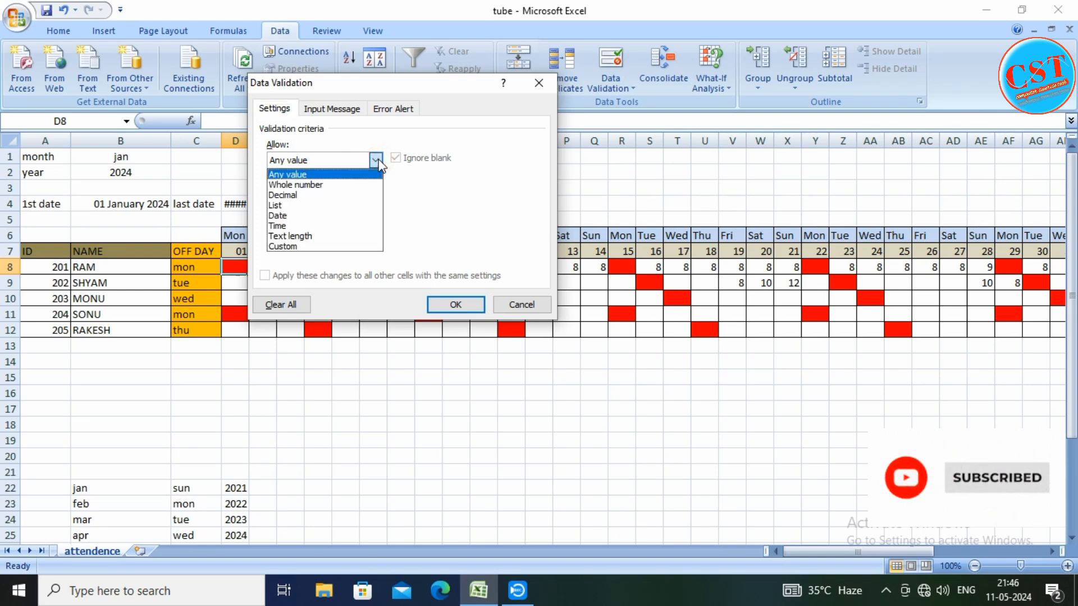
left_click(289, 246)
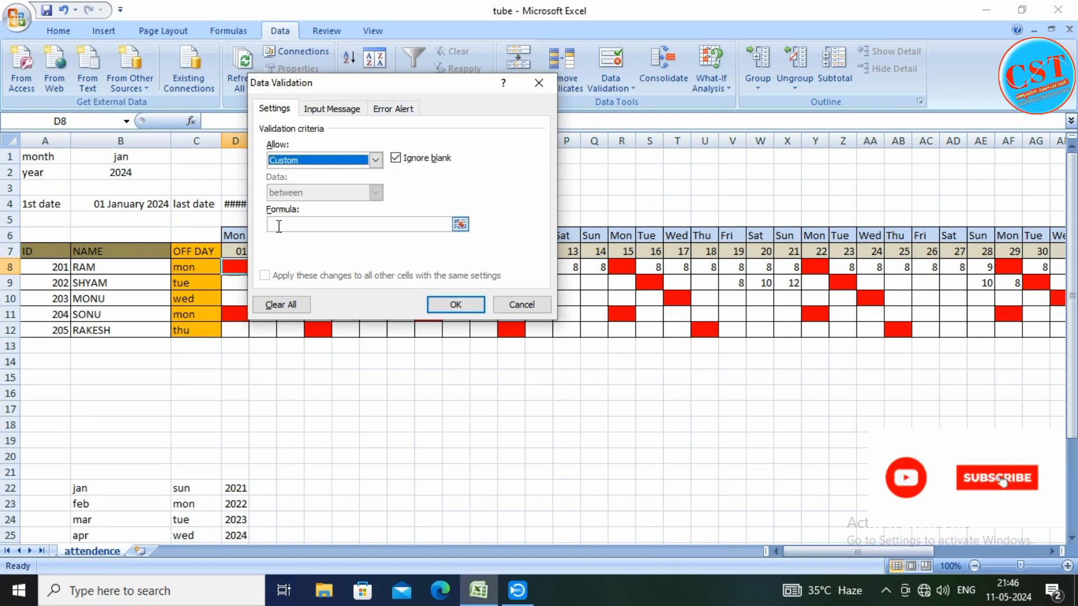
left_click(278, 226)
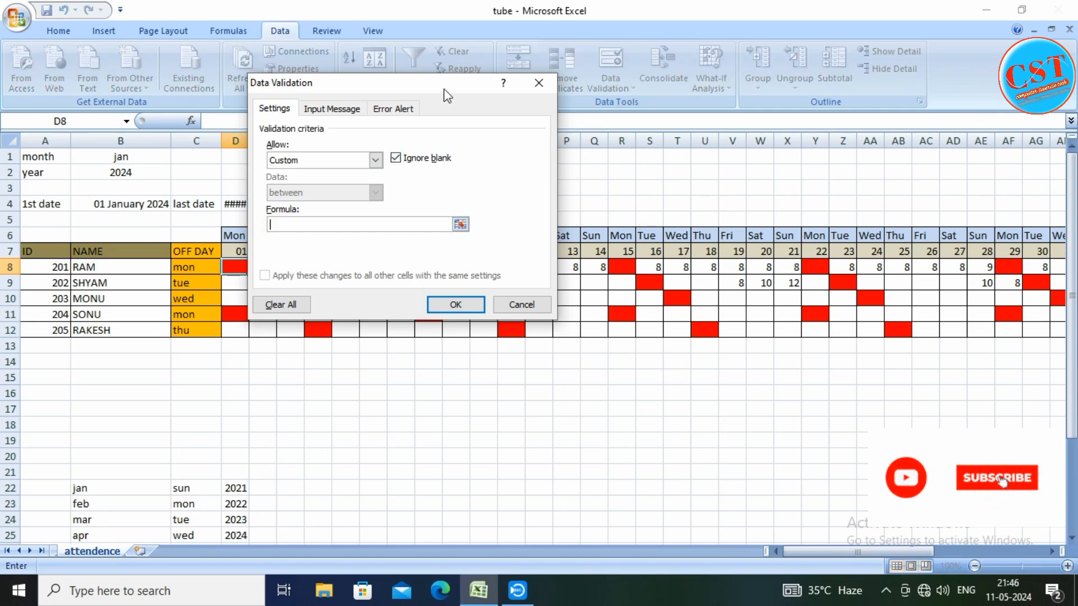
Enter the validation formula =$C8<>D$6, comparing the employee's off day with the weekday header
left_click_drag(444, 89, 577, 99)
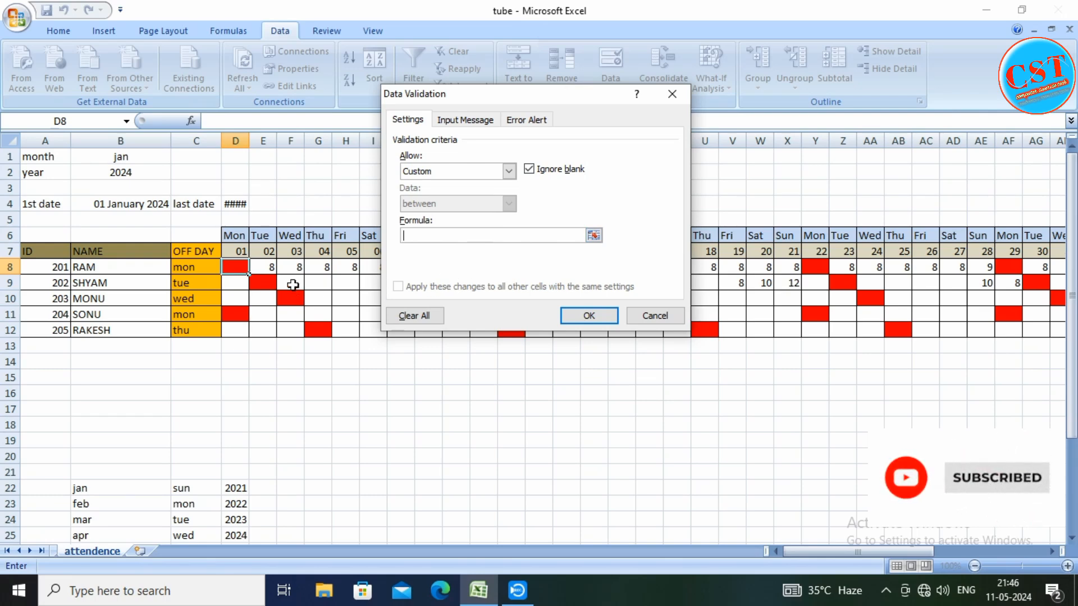
left_click(203, 271)
type("<>")
left_click(236, 235)
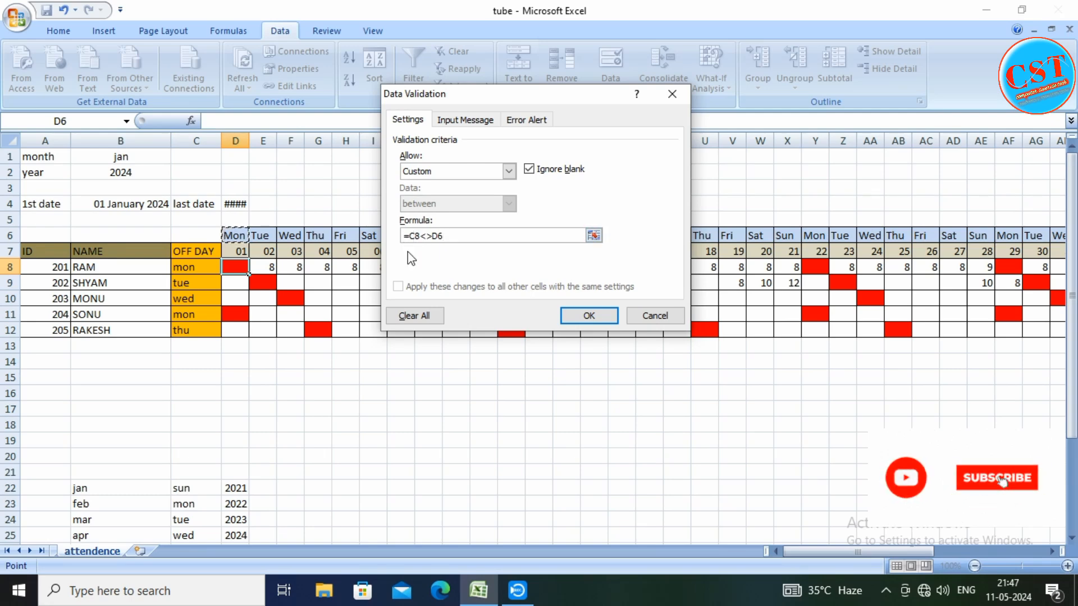
left_click(410, 236)
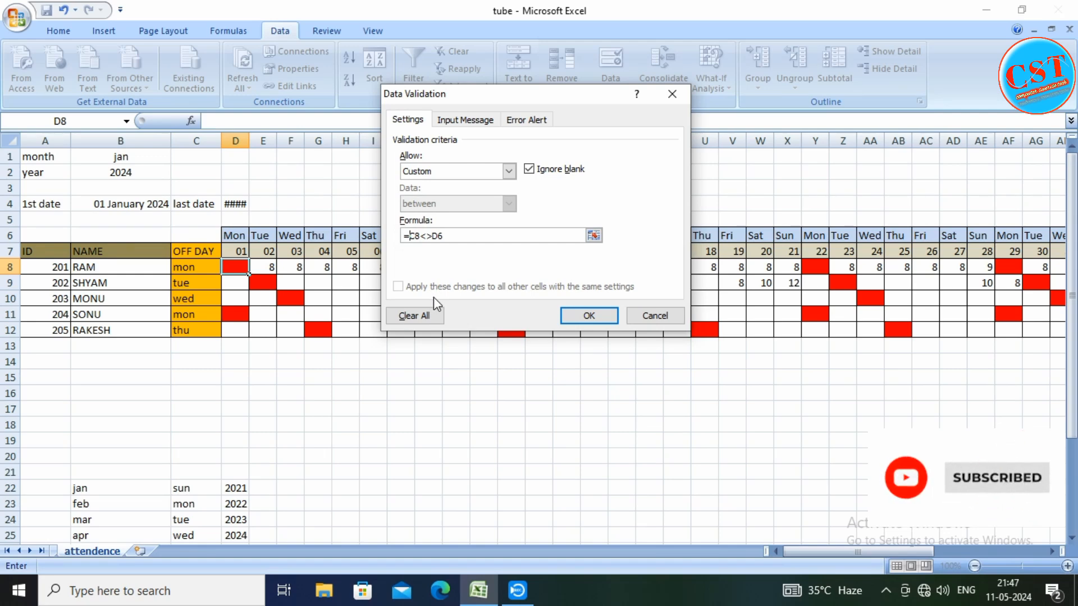
type("$")
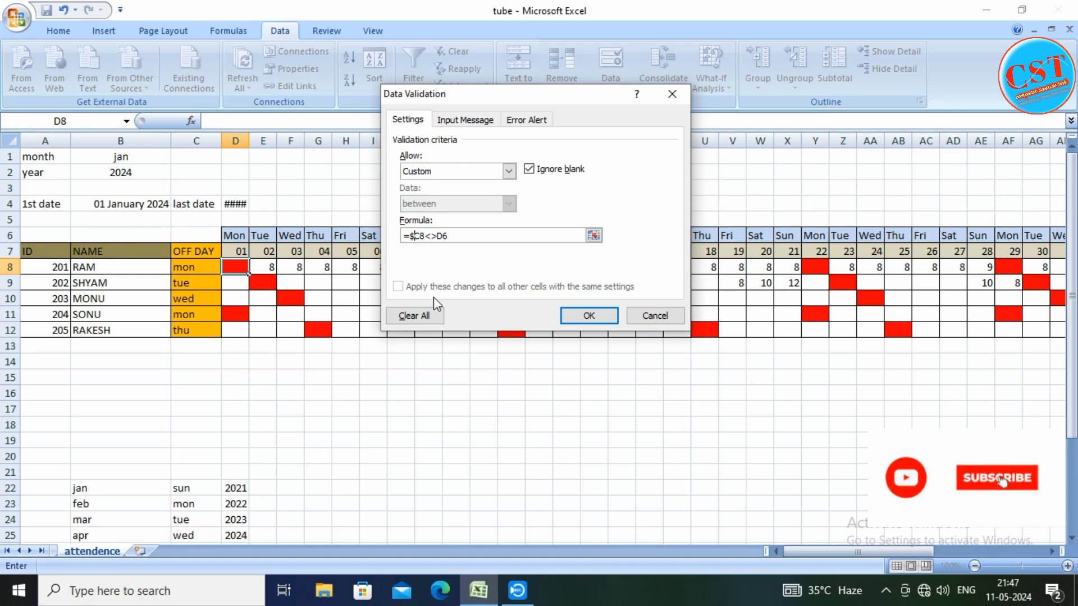
left_click(442, 235)
Give the validation a Stop-style error alert titled STOP with the message OFF DAY, and apply the rule to D8
left_click(529, 120)
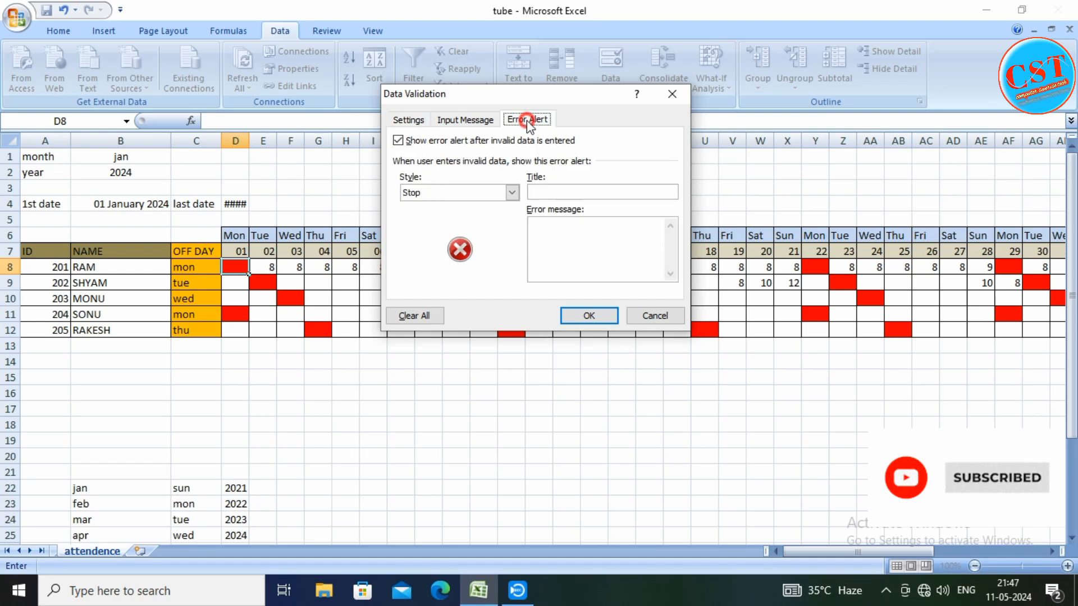
left_click(547, 193)
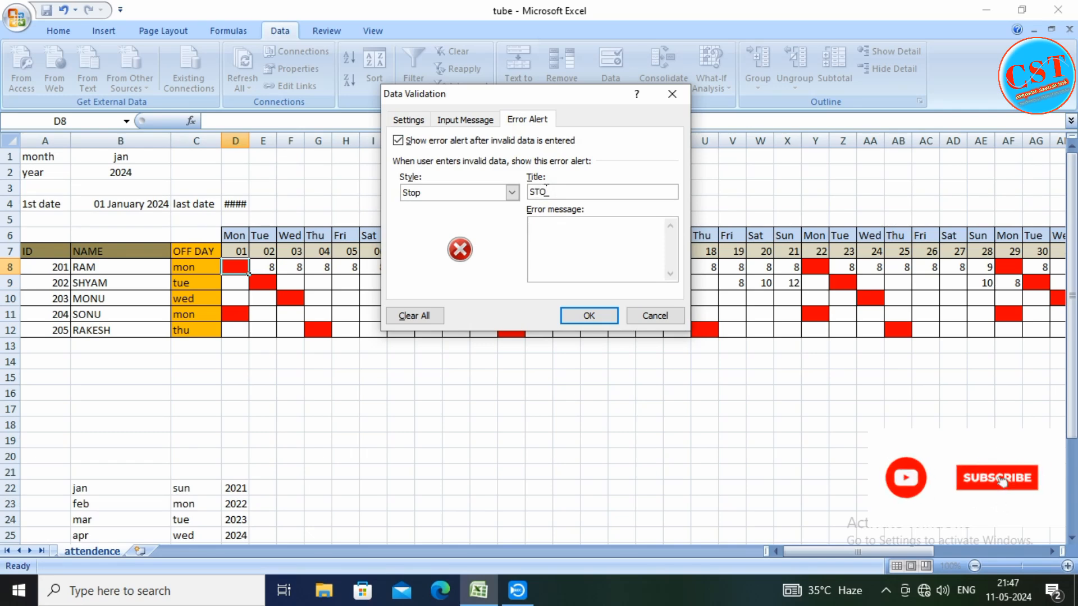
left_click(543, 230)
left_click(408, 120)
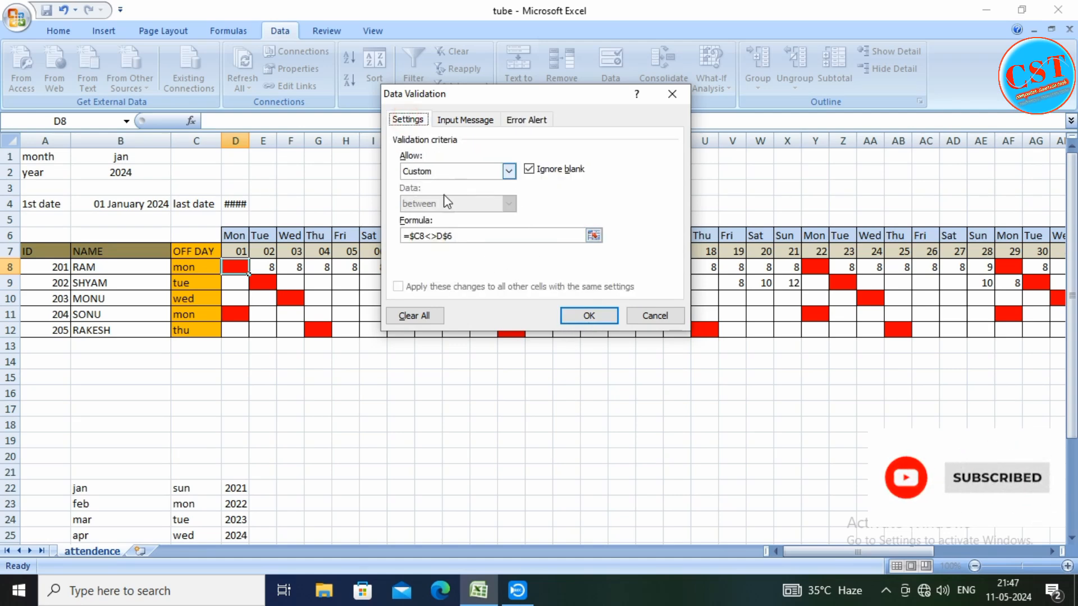
left_click(588, 316)
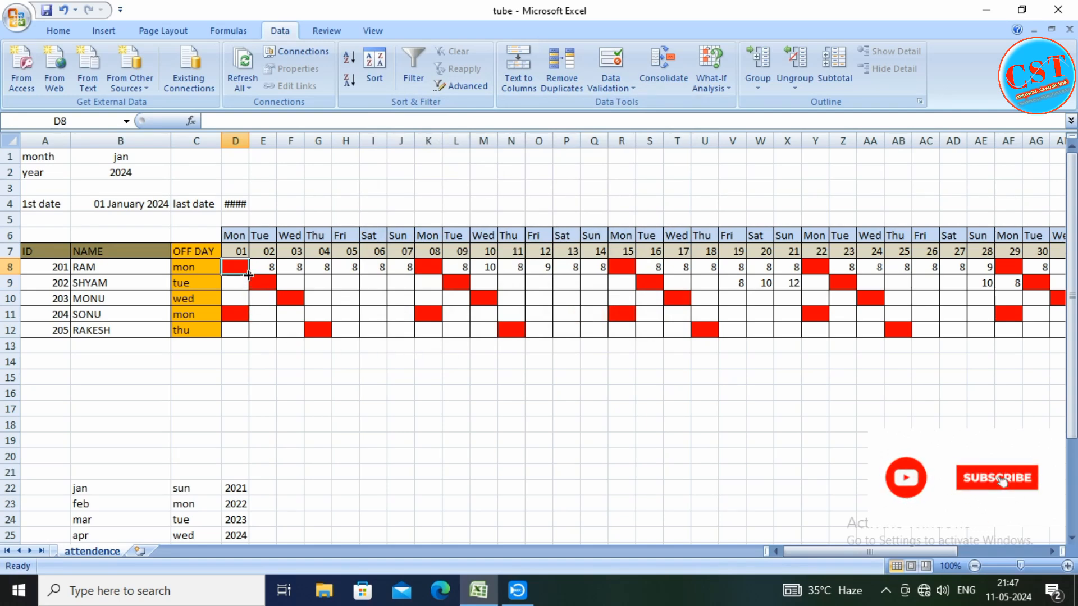
Fill the validated cell D8 across to AH8 and down through row 12 to cover the whole attendance grid
left_click_drag(249, 275, 873, 278)
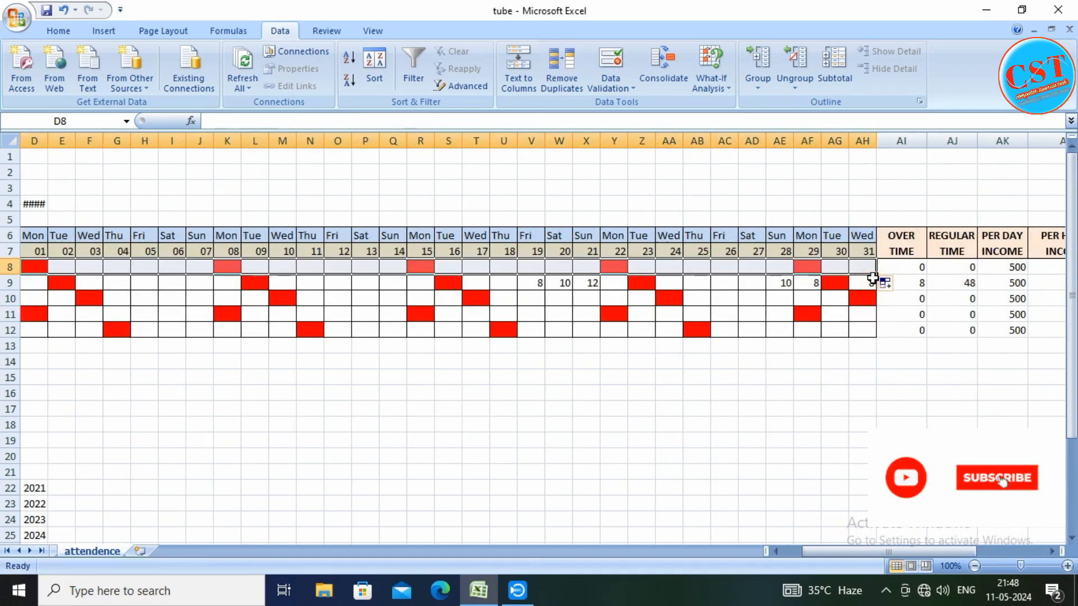
left_click_drag(877, 276, 878, 336)
left_click(316, 369)
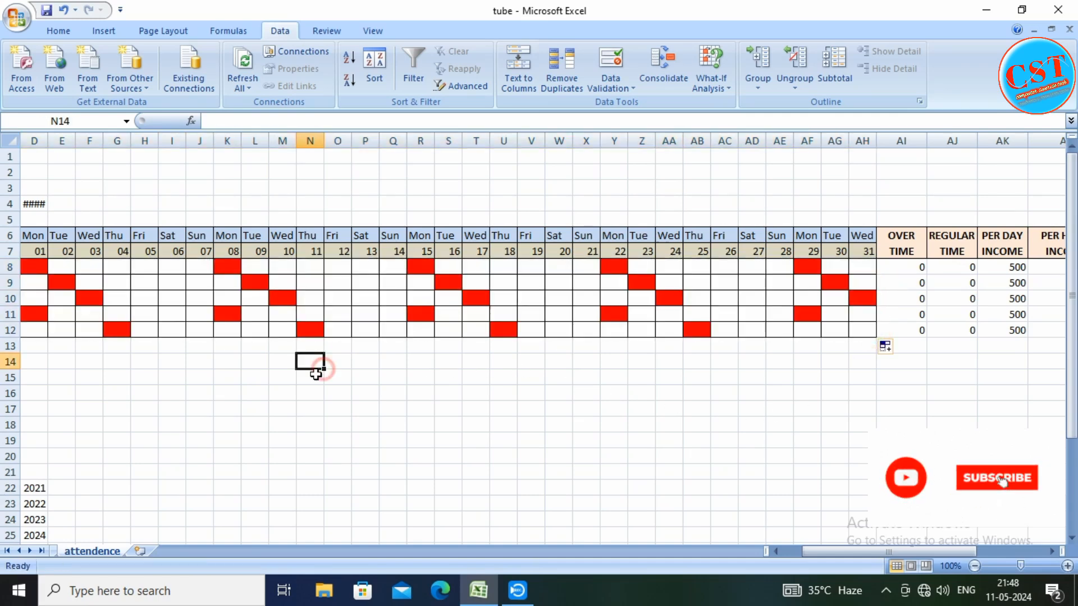
left_click_drag(831, 548, 812, 548)
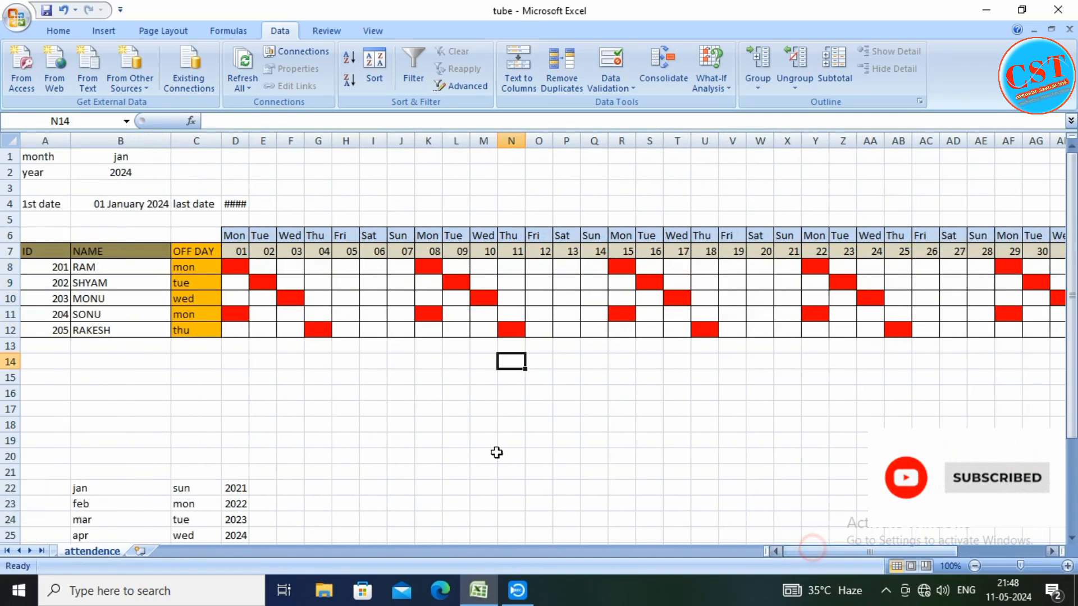
Test the validation by entering 8 in off-day cell D8, and cancel the entry
left_click(232, 269)
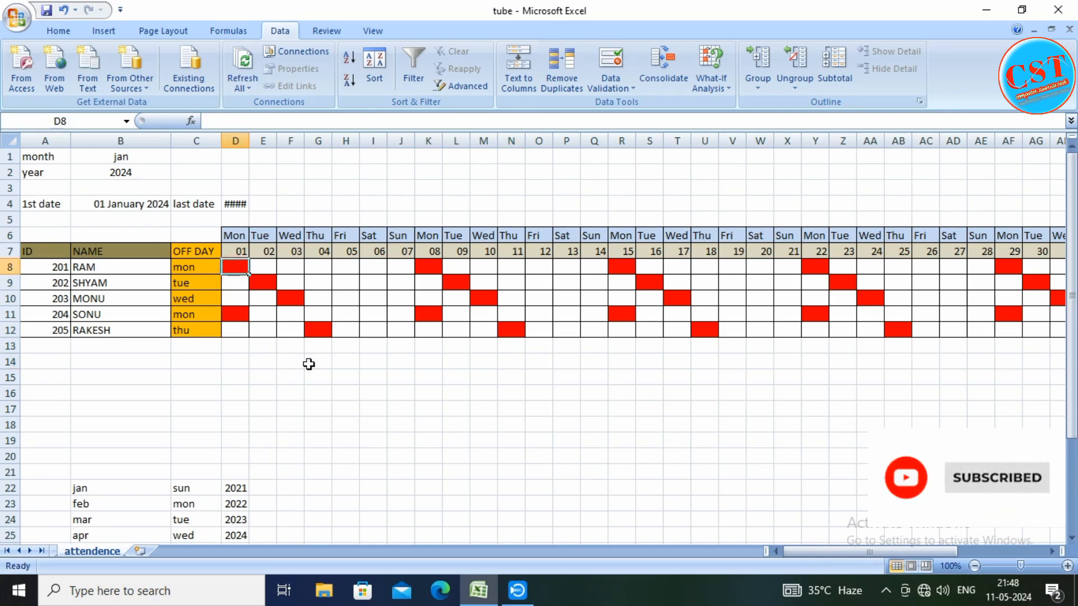
type("8")
key("Return")
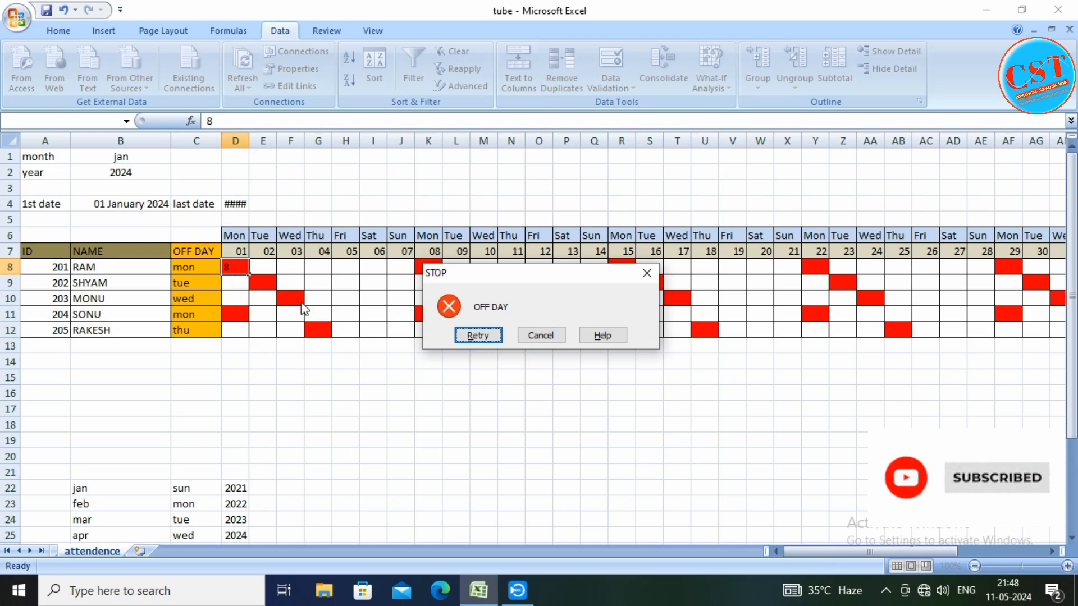
left_click(531, 335)
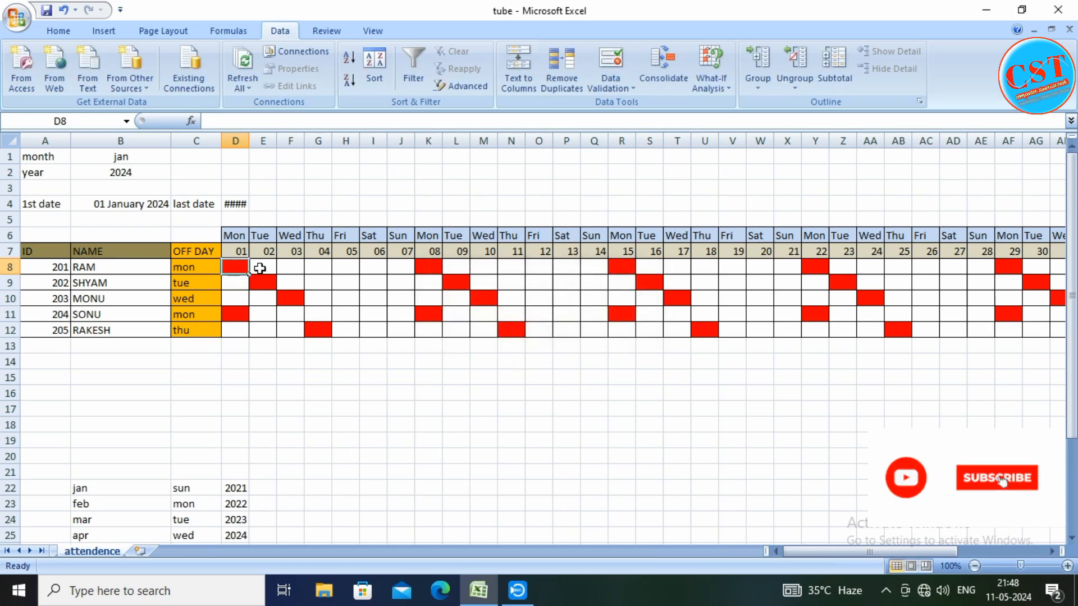
Enter 8 hours for the first employee on days 02 to 07, cells E8:J8
left_click(261, 268)
left_click(298, 270)
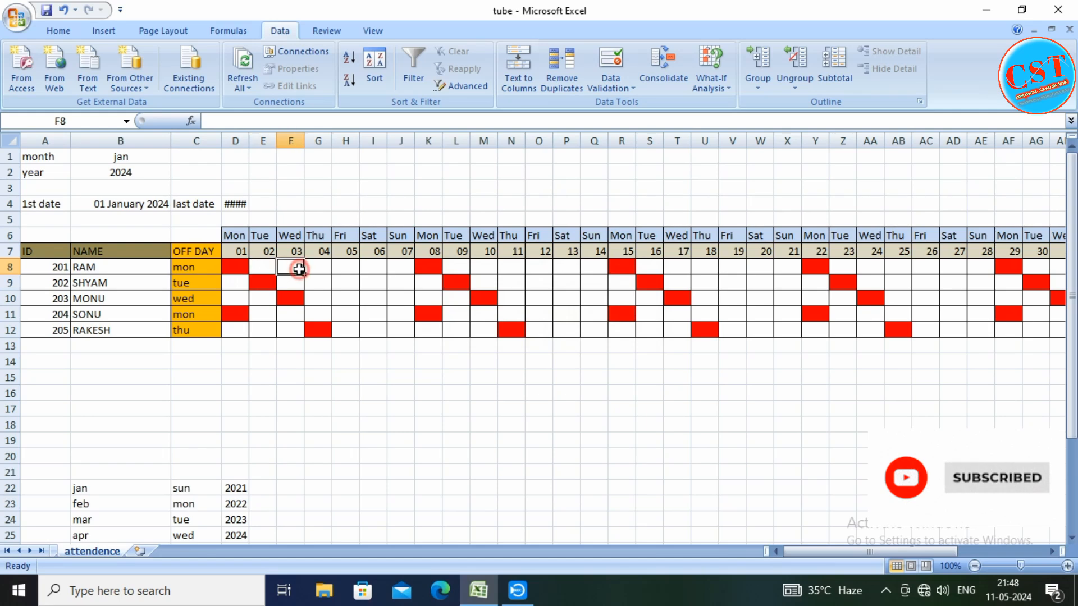
left_click(265, 270)
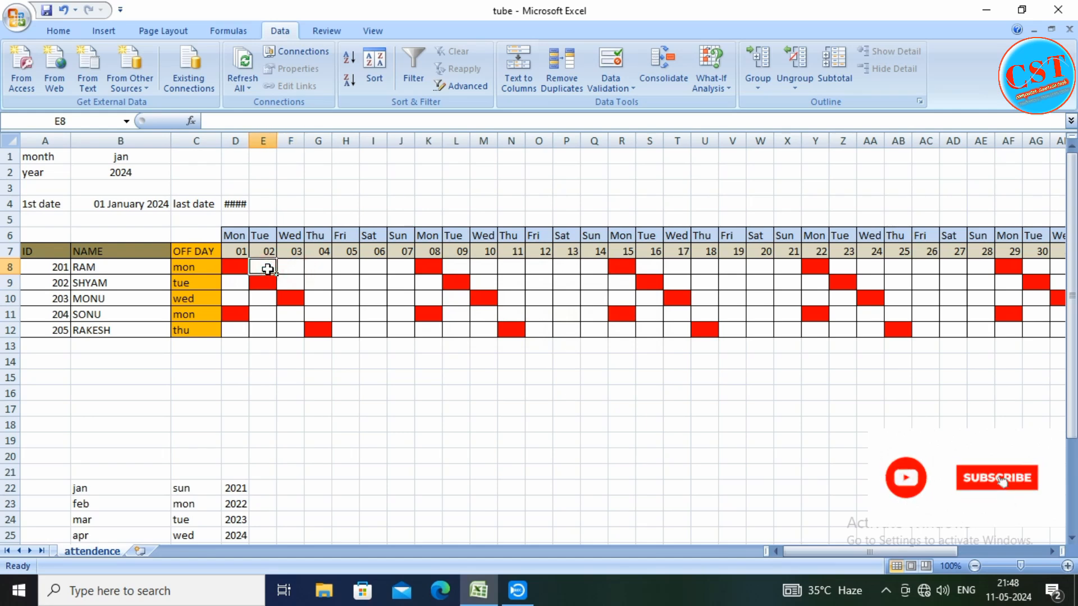
key("Down")
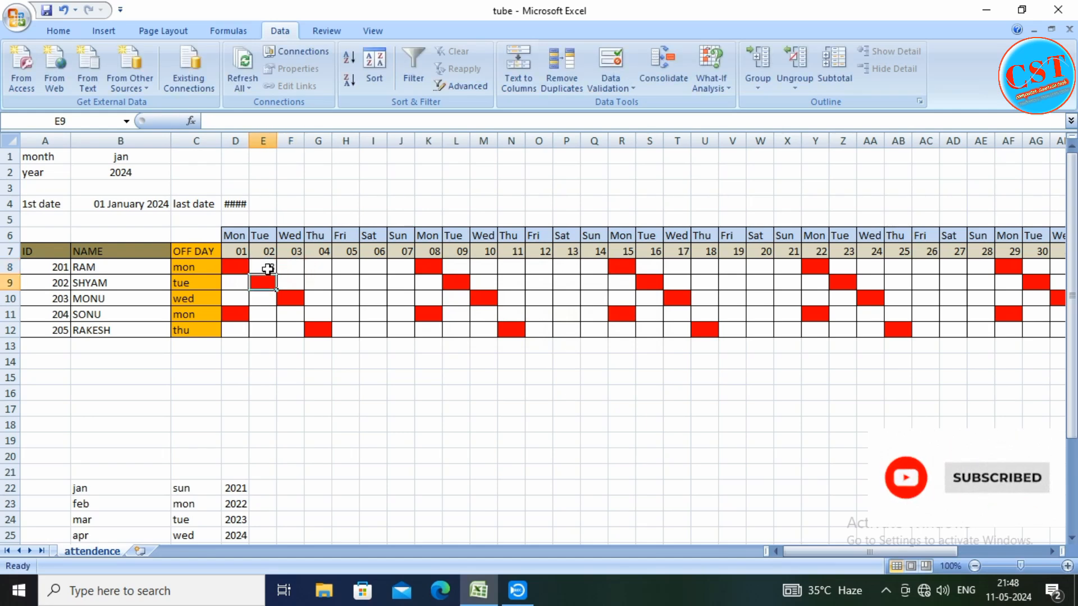
key("Right")
key("Up")
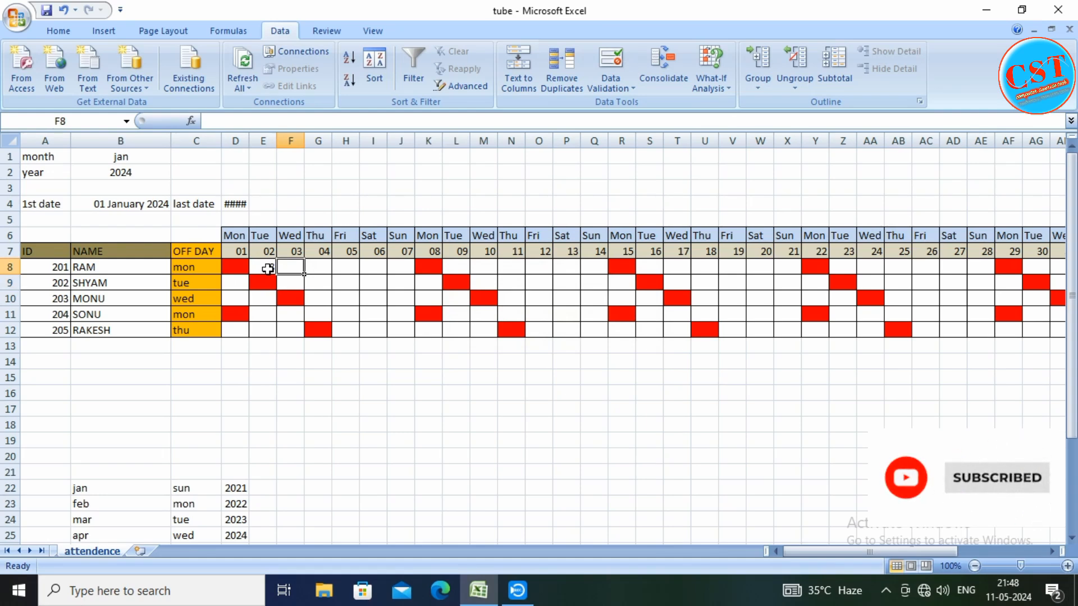
type("8")
key("Right")
type("8")
key("Right")
type("8")
key("Right")
type("8")
key("Right")
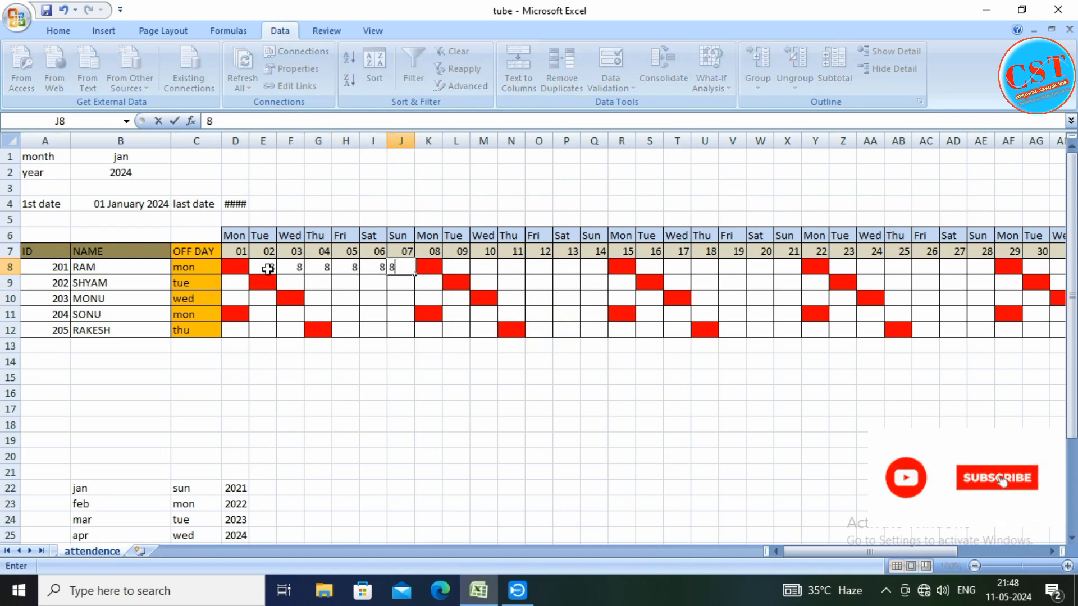
key("Right")
Try entering 8 in the first employee's off-day cell K8, and cancel the entry
type("8")
key("Right")
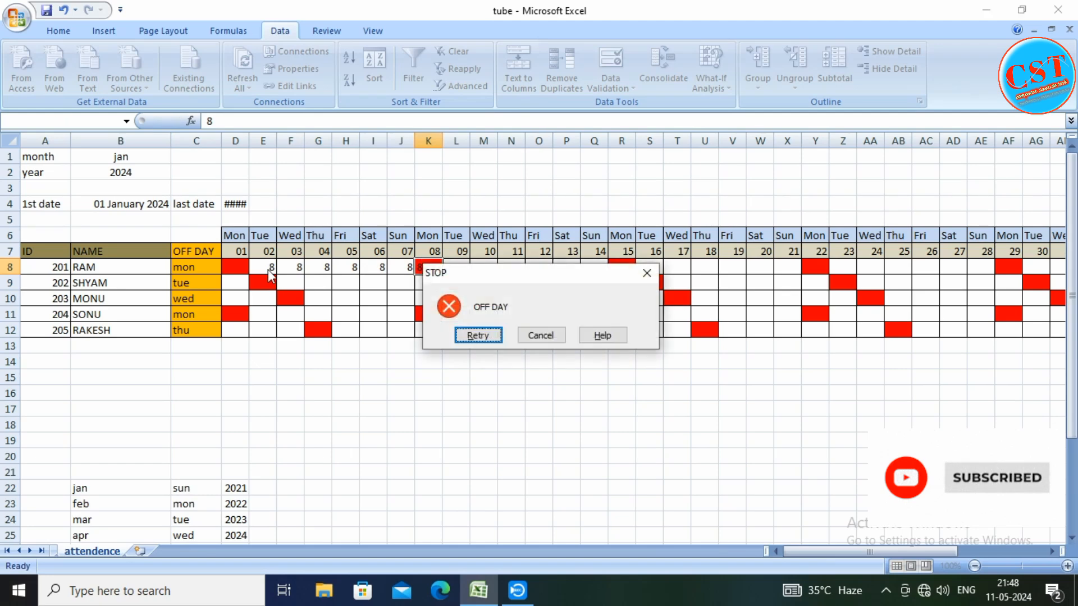
left_click(541, 335)
Enter 8 hours for the first employee on days 09 to 14, cells L8:Q8
left_click(459, 268)
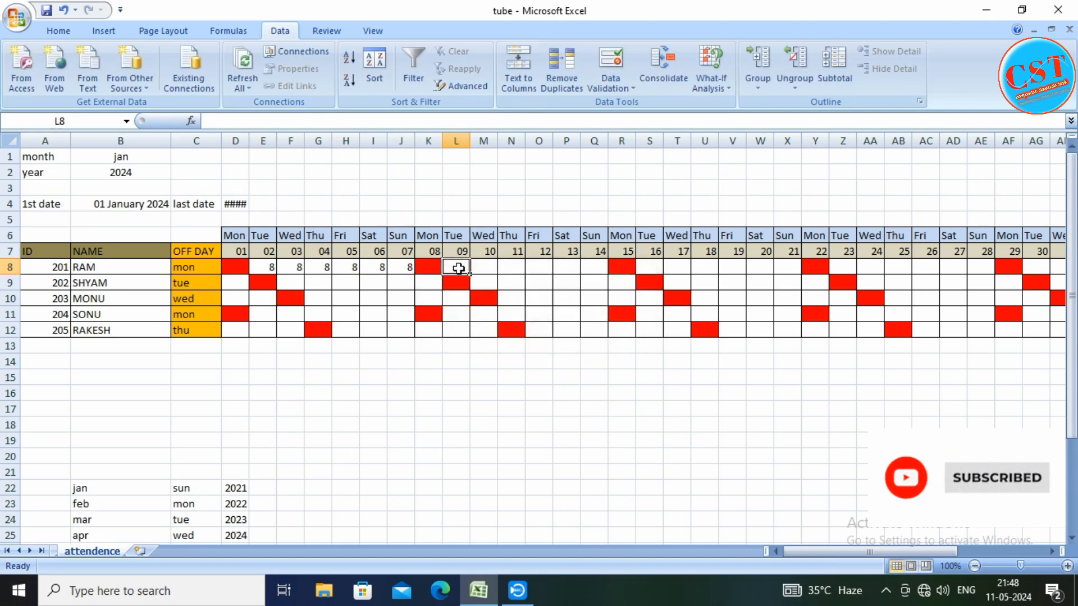
key("8")
key("Right")
key("8")
key("Right")
key("8")
key("Right")
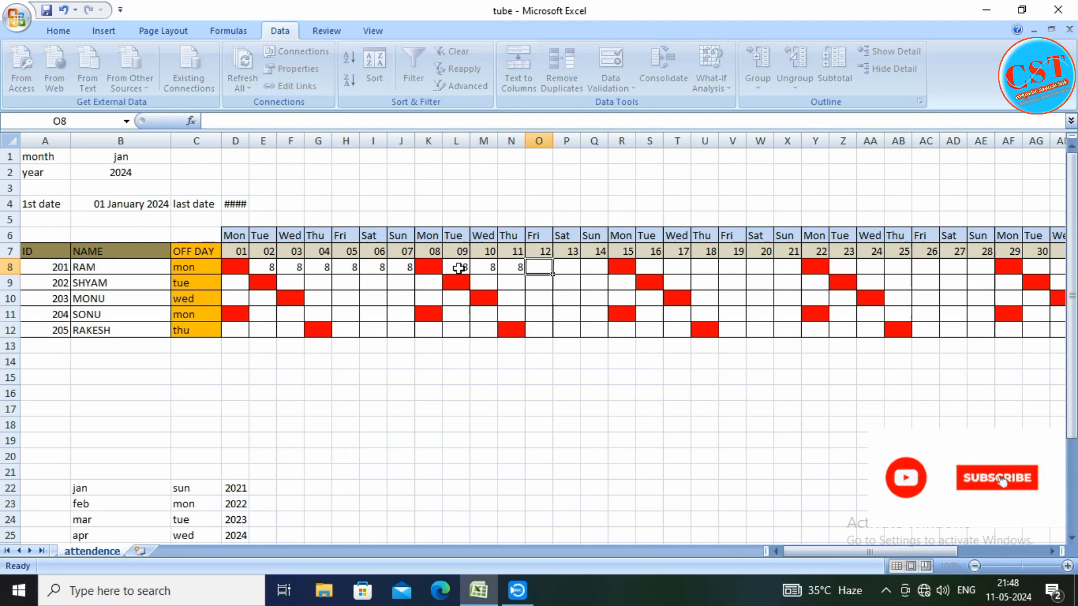
key("8")
key("Right")
key("8")
Try entering 8 in the off-day cell for day 15, R8, and cancel the entry
key("Right")
key("8")
key("Right")
type("8")
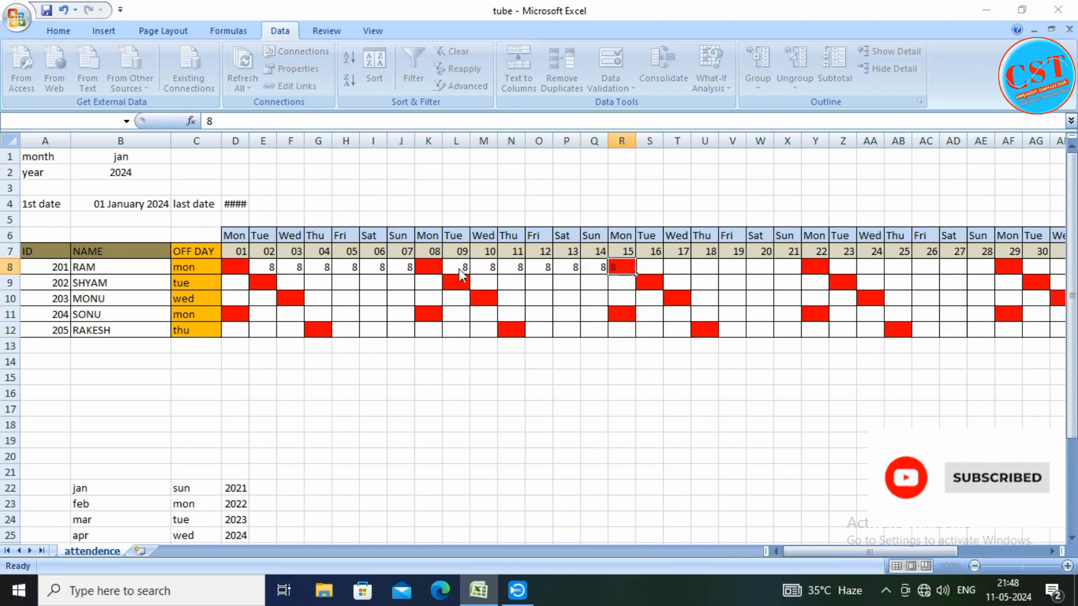
key("Right")
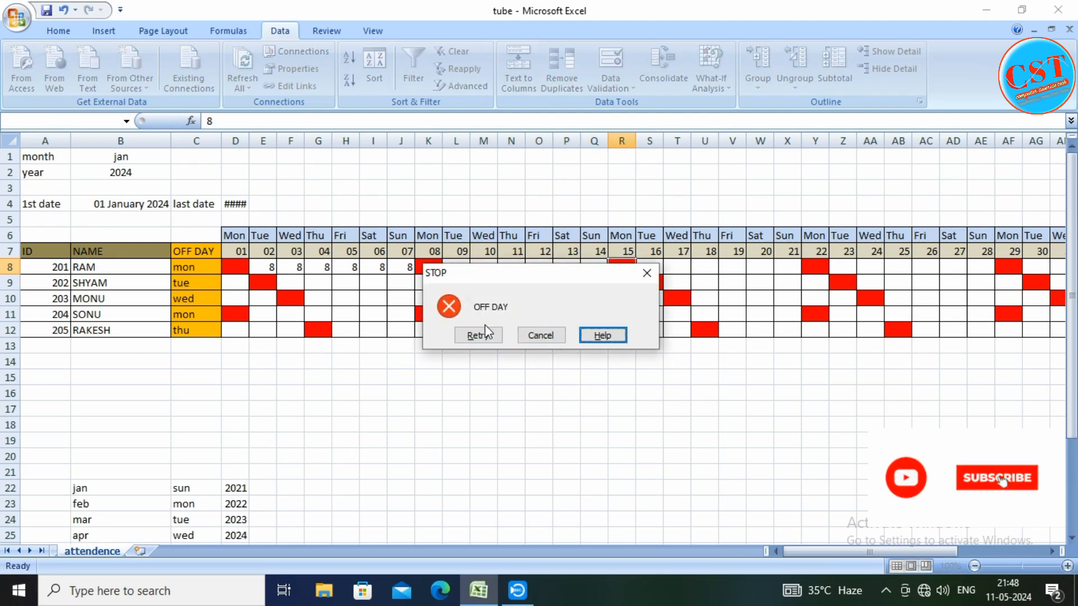
left_click(542, 337)
Enter 8 hours for the first employee on days 16 to 21, cells S8:X8
left_click(656, 267)
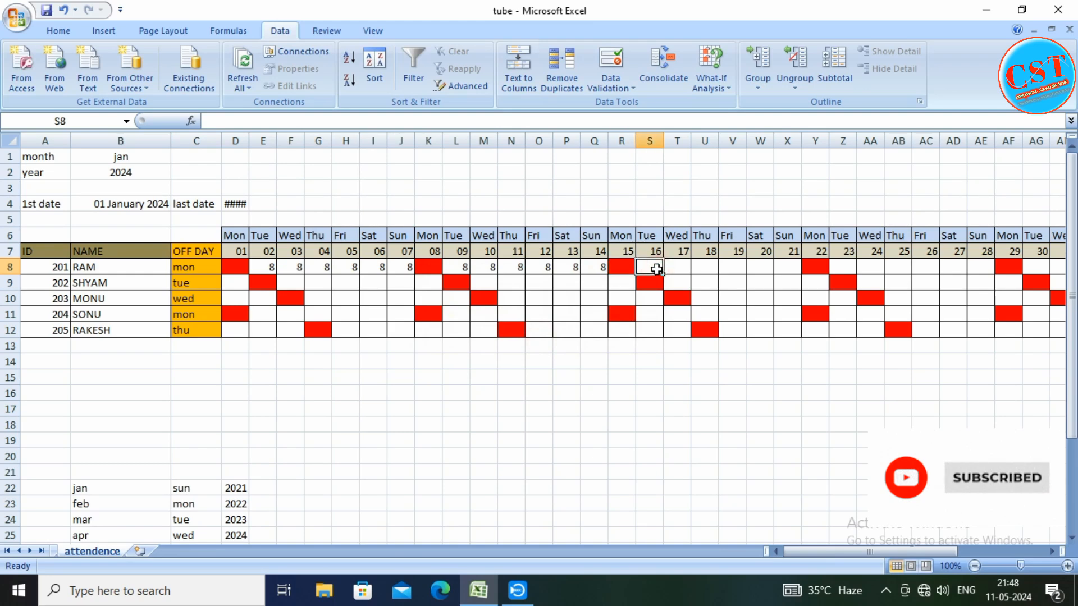
type("8")
key("Right")
type("8")
key("Right")
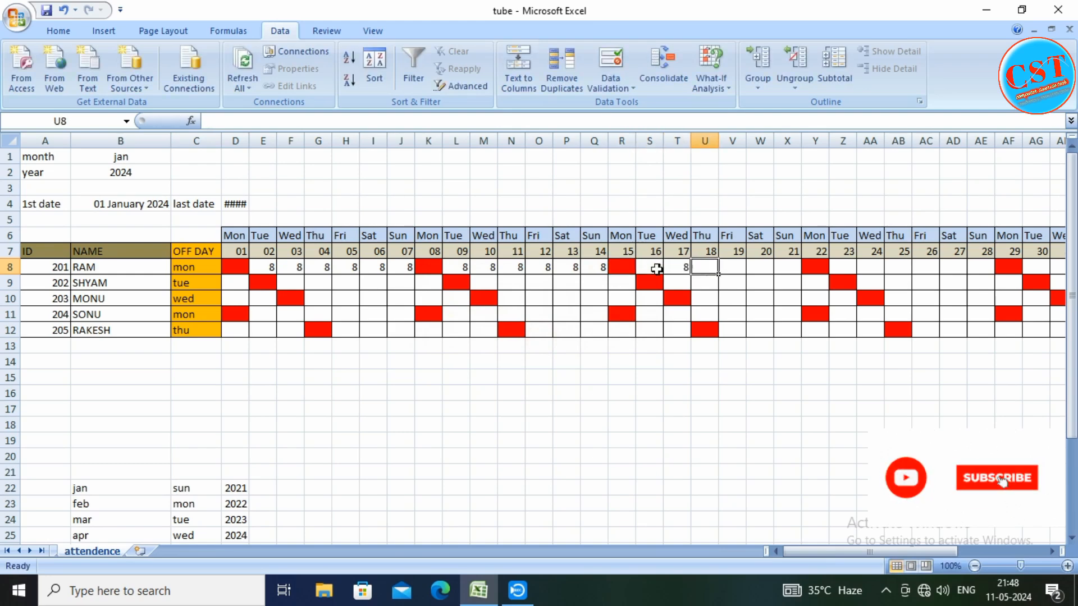
type("8")
key("Right")
type("8")
key("Right")
type("8")
key("Right")
type("8")
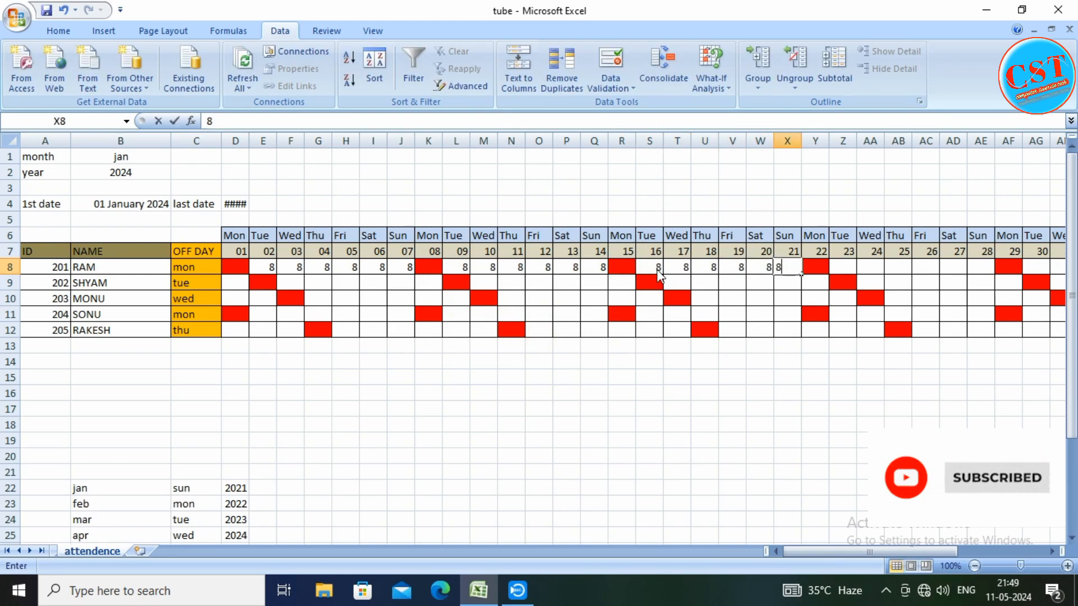
key("Right")
Enter 8 hours for the first employee on days 23 to 28 and day 30, cells Z8:AE8 and AG8
key("Right")
type("8")
key("Right")
type("8")
key("Right")
type("8")
key("Right")
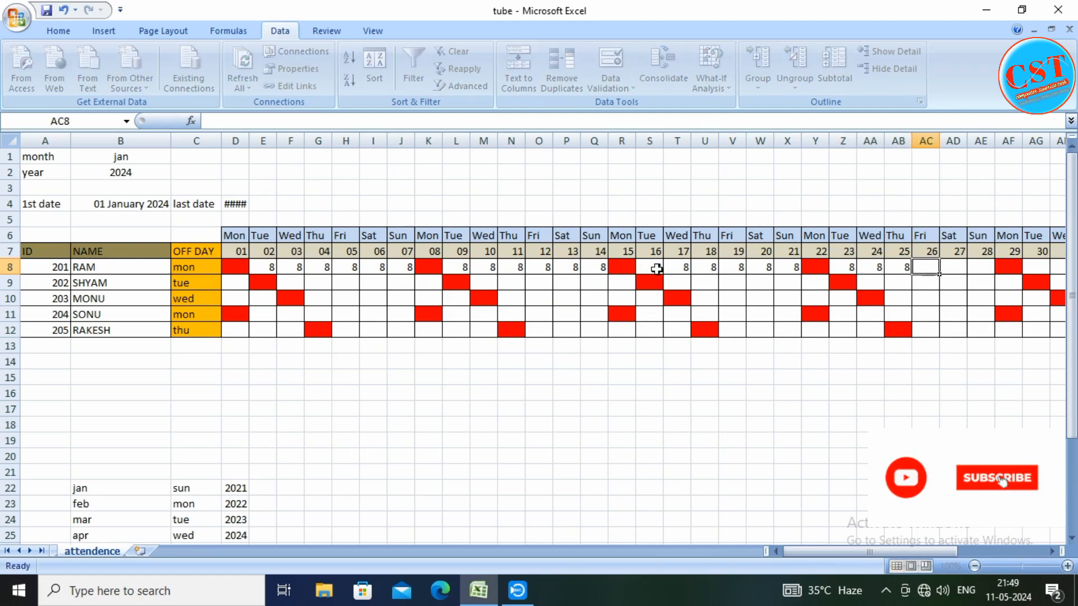
type("8")
key("Right")
type("8")
key("Right")
type("8")
key("Right")
key("Right")
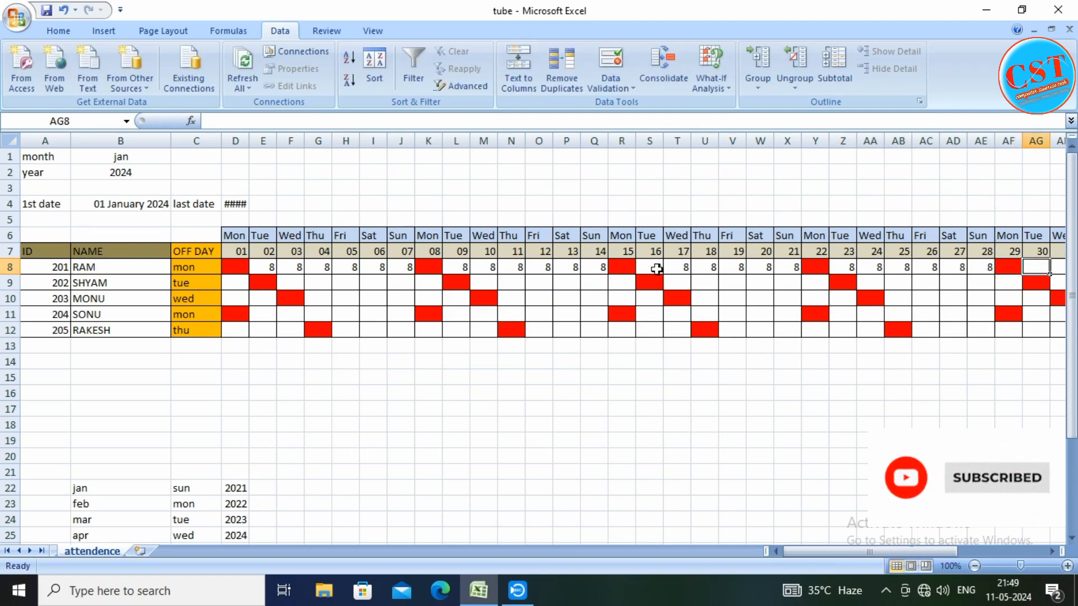
type("8")
key("Right")
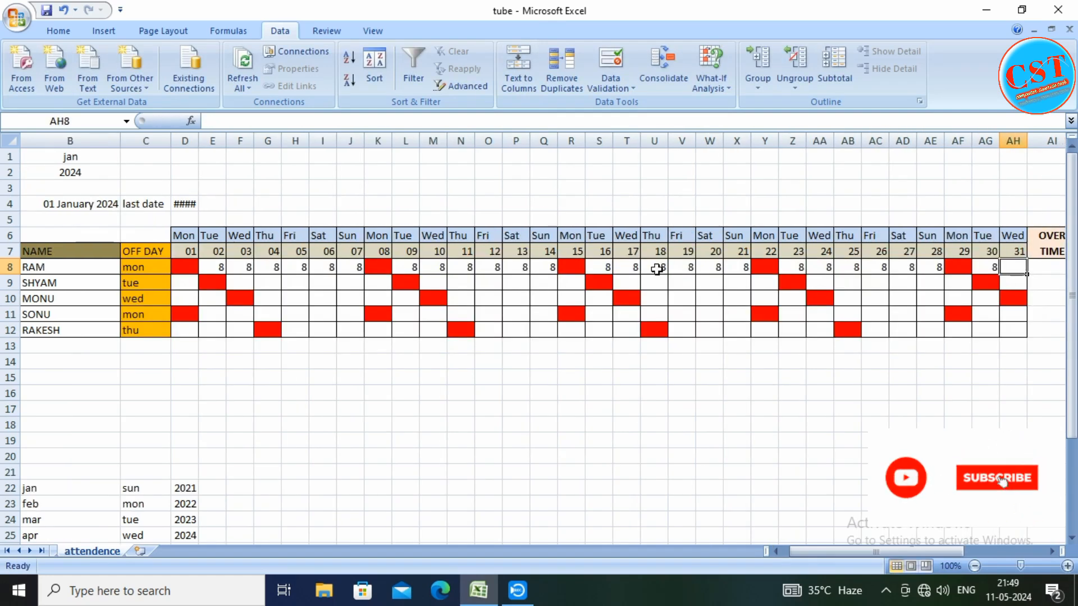
Try entering 8 in the fourth employee's off-day cell for day 01, D11, and cancel the entry
mouse_move(801, 552)
left_mouse_down()
mouse_move(877, 551)
mouse_move(783, 550)
left_mouse_up()
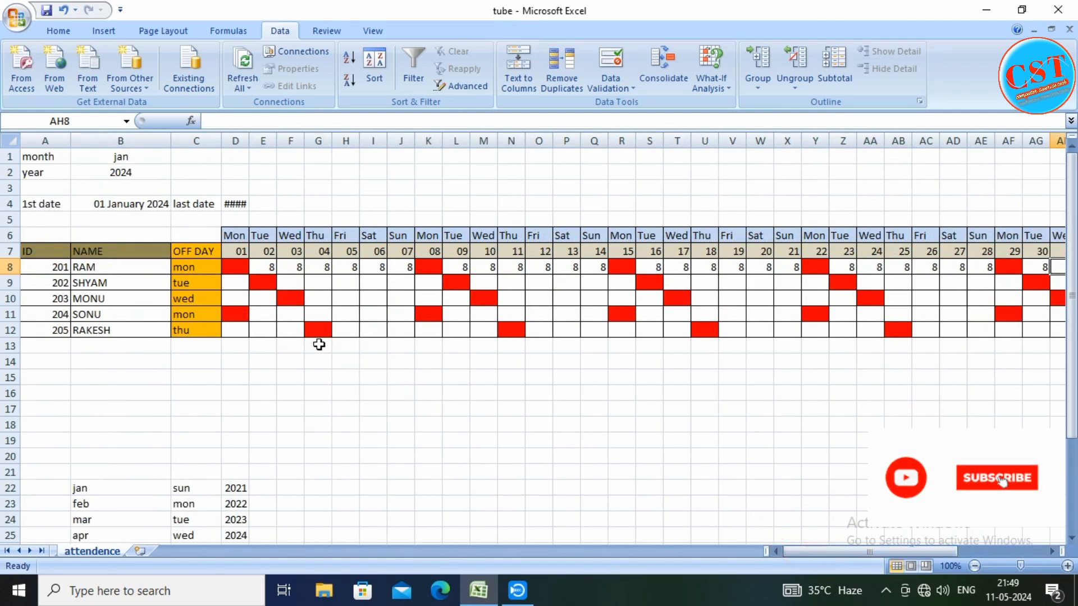
left_click(316, 330)
left_click(236, 314)
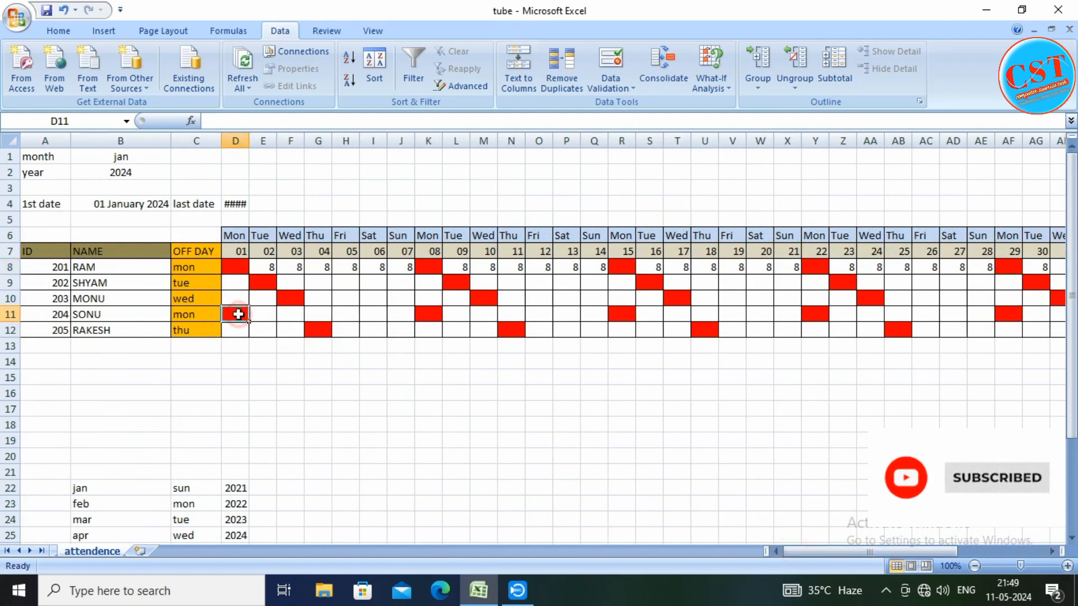
type("8")
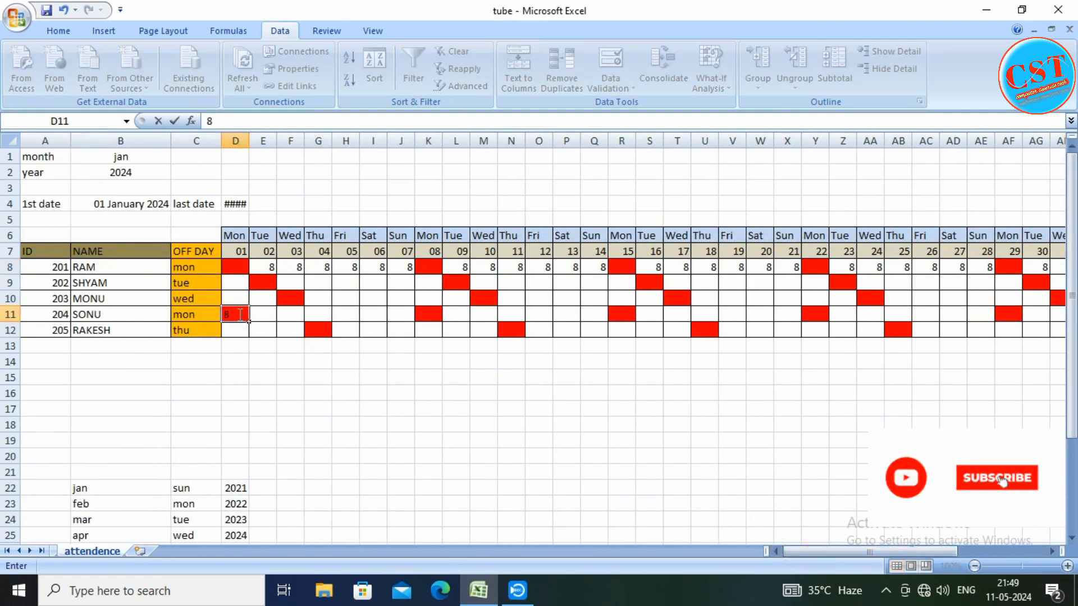
key("Return")
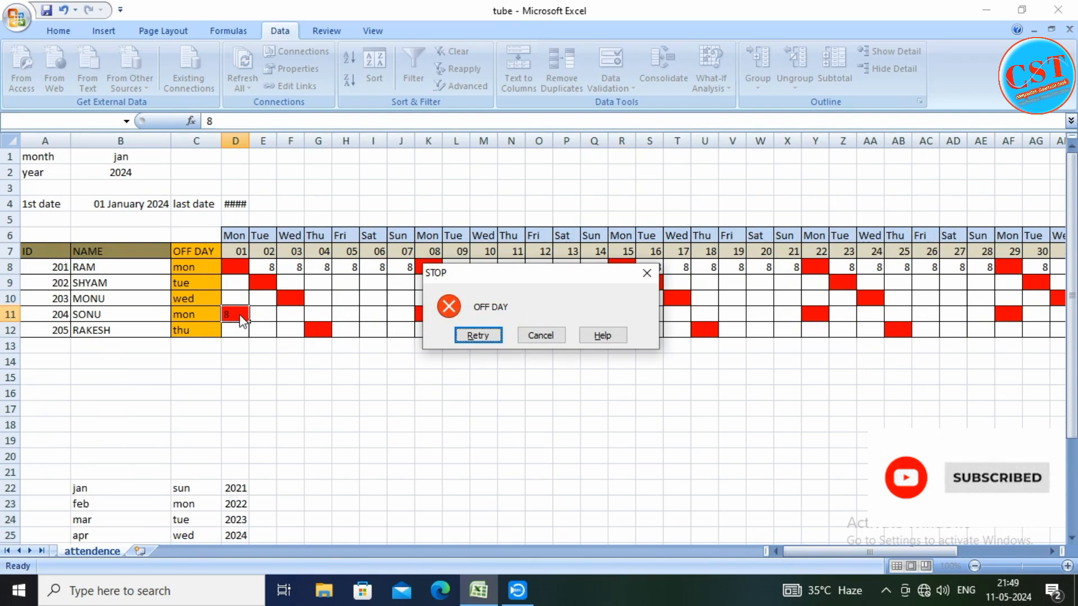
left_click(533, 335)
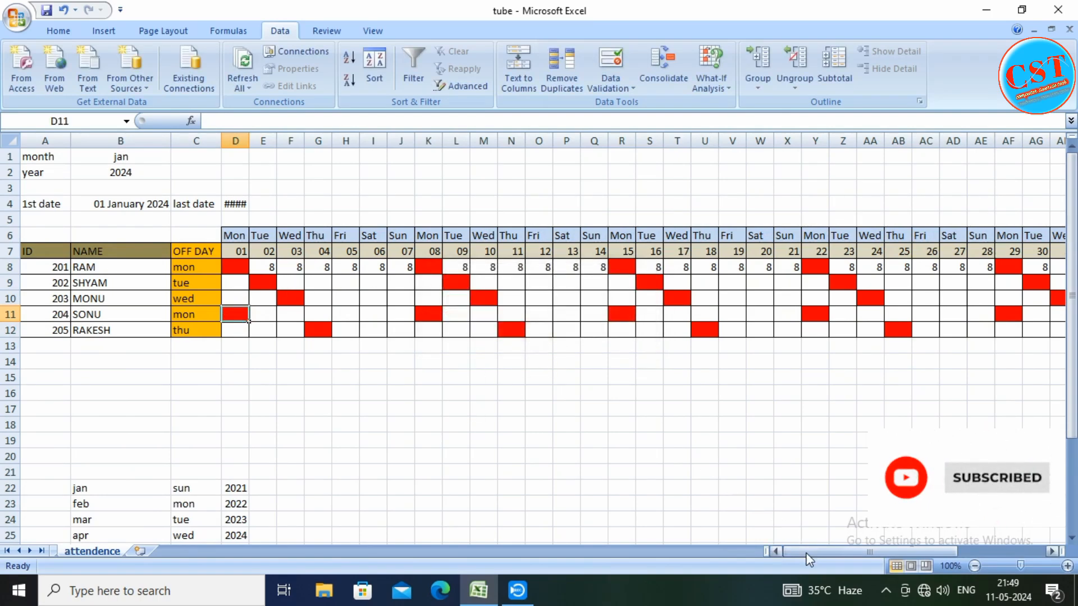
Set the first employee's day 24 hours to 12 in AA8, and check the overtime income in AO8
left_click_drag(808, 553, 830, 554)
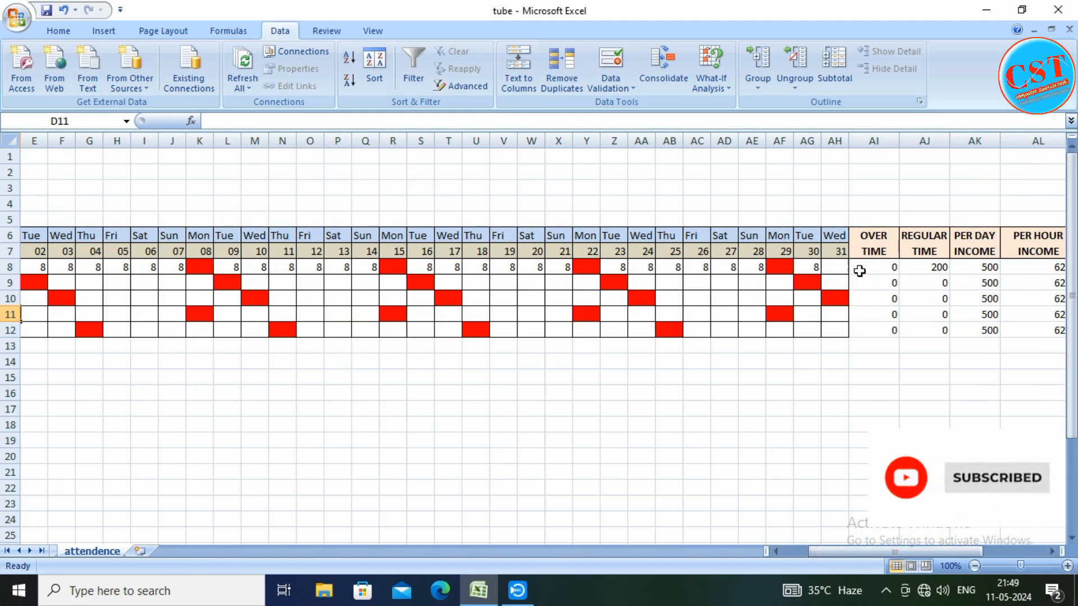
left_click(645, 268)
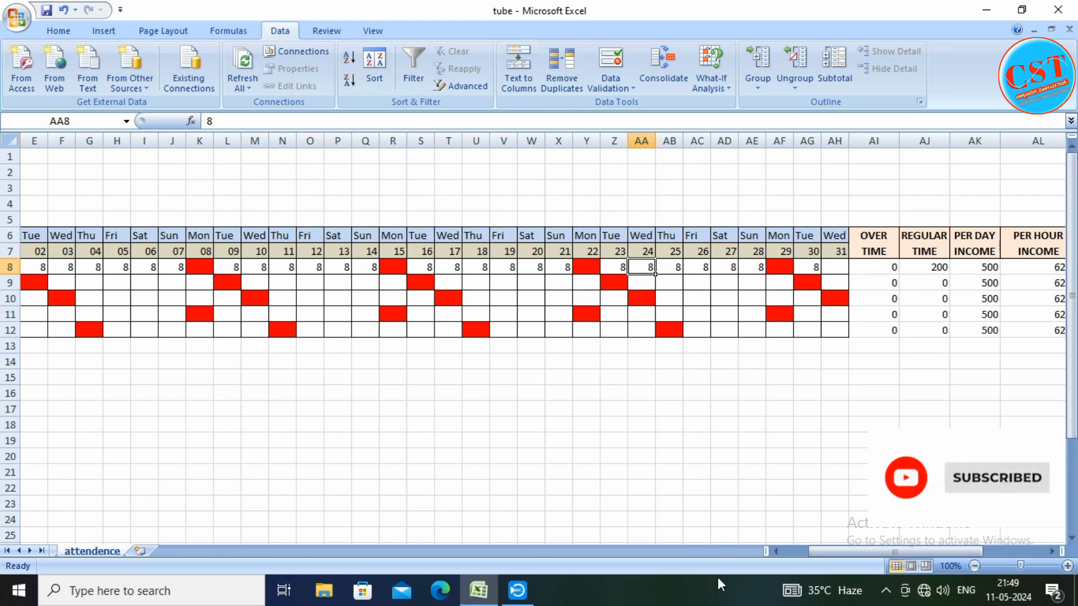
type("12")
key("Return")
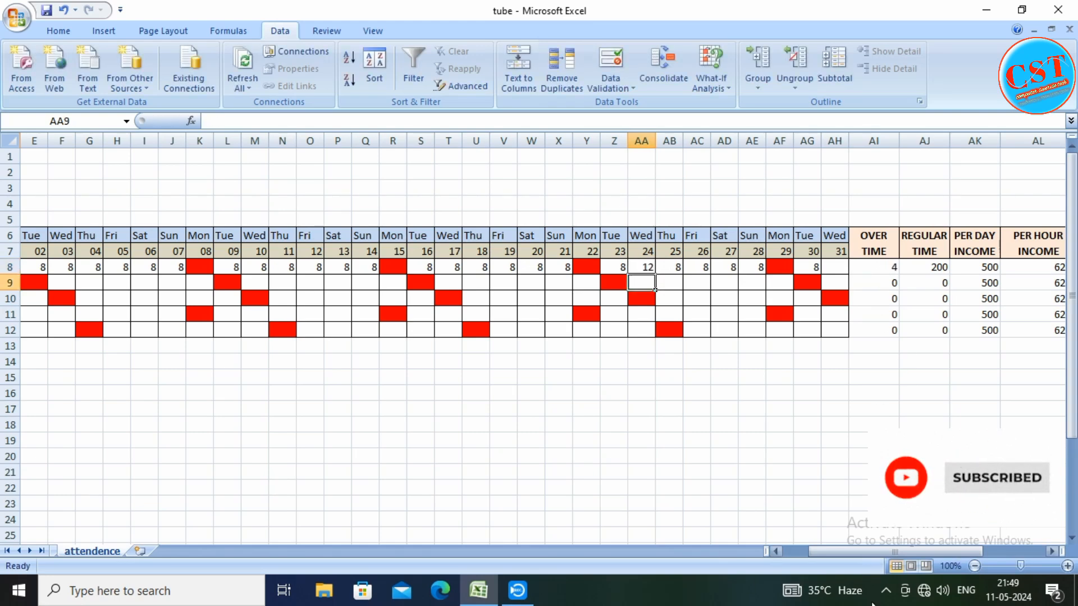
left_click_drag(896, 552, 946, 551)
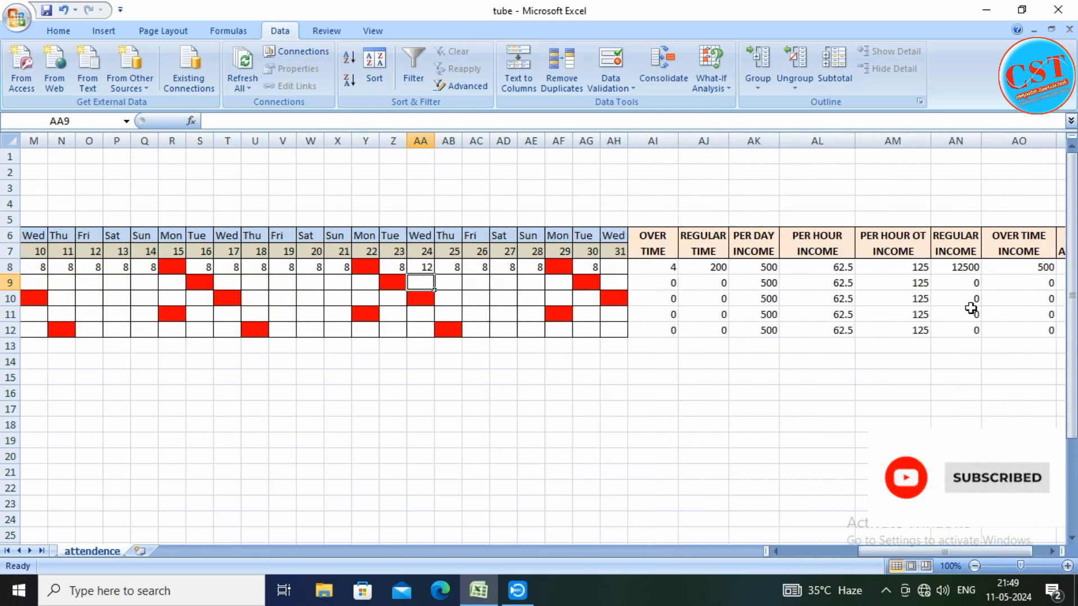
left_click(1019, 268)
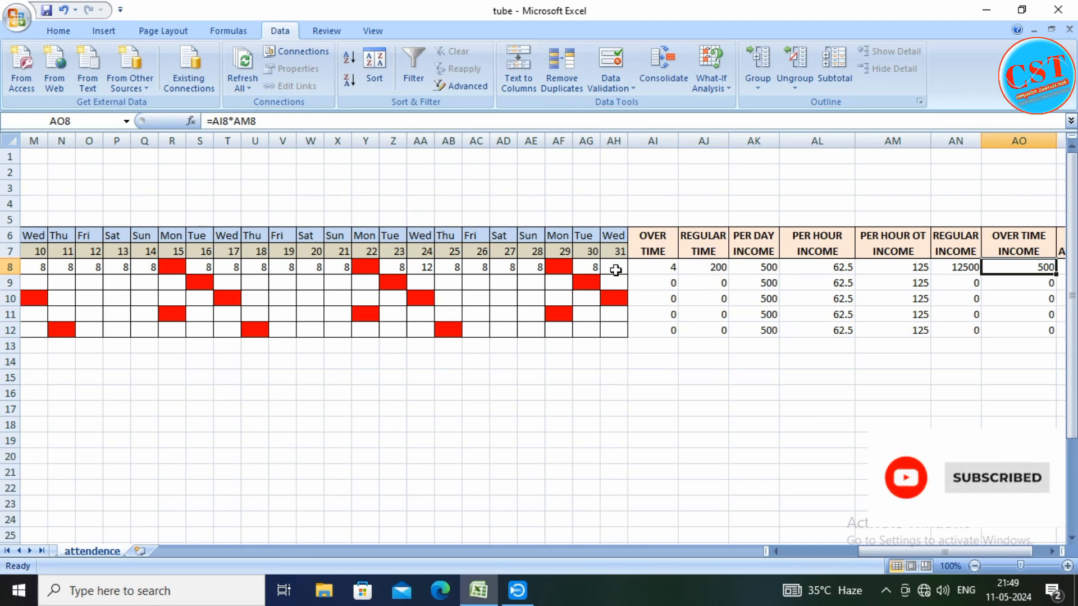
Enter 8 hours for the first employee on day 31, cell AH8
left_click(615, 270)
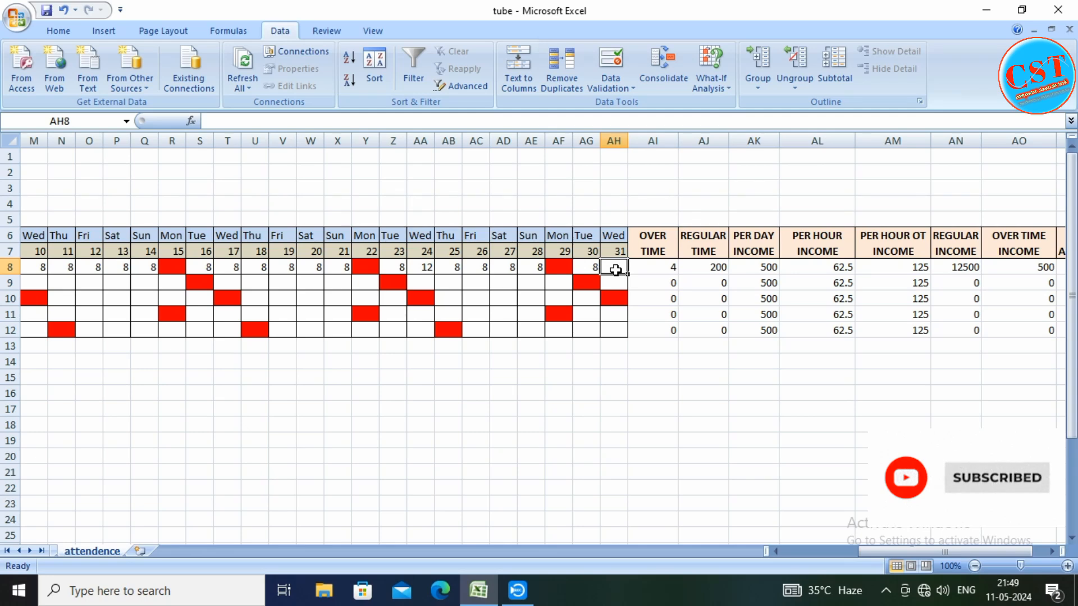
type("8")
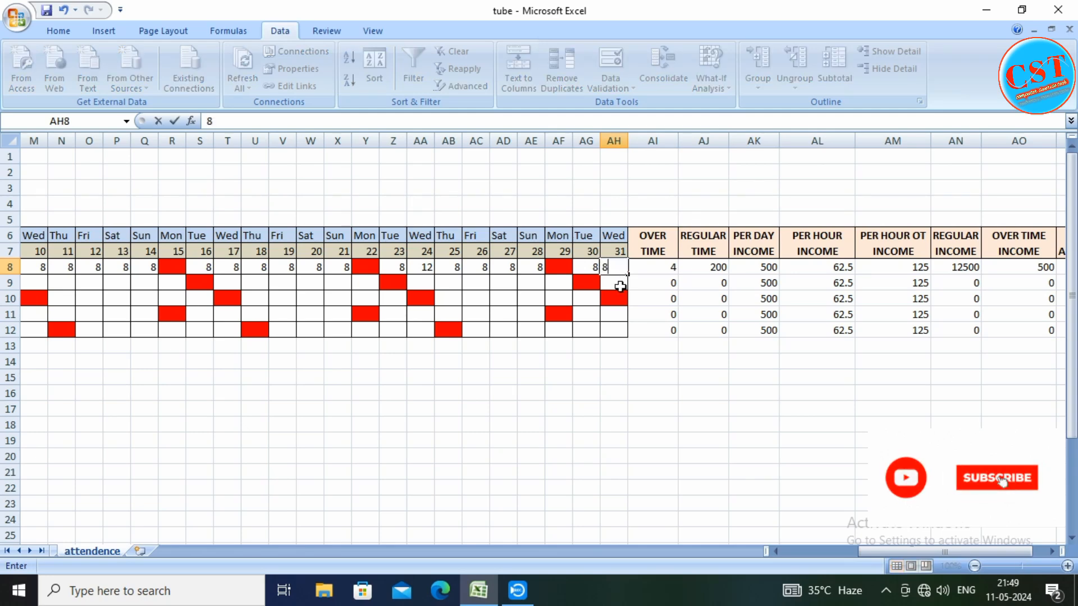
left_click(665, 298)
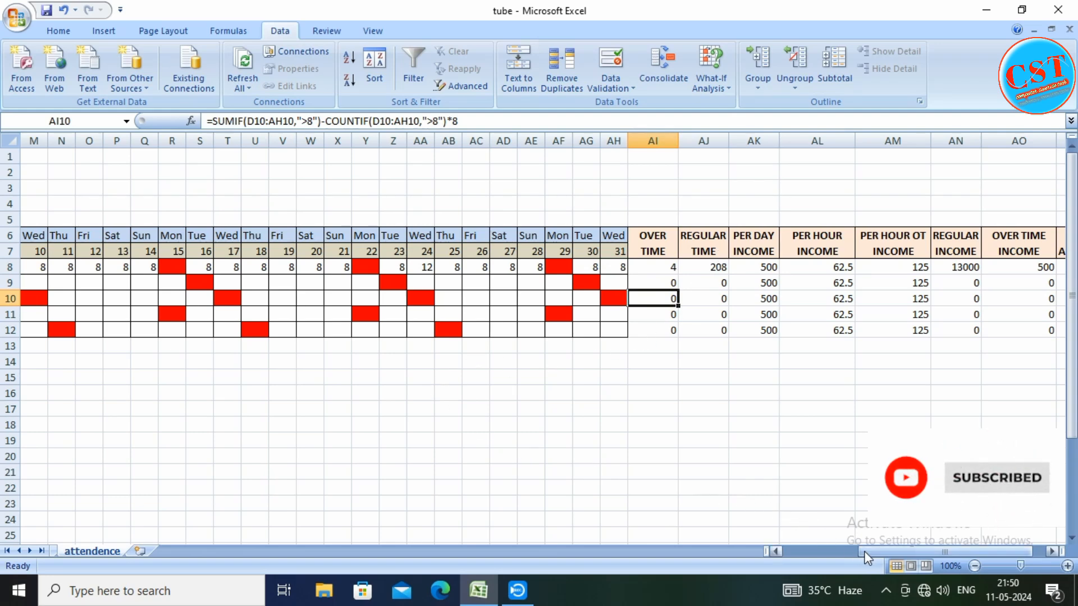
Merge and center the range E1:O2 above the attendance table
left_click_drag(859, 551, 773, 550)
left_click(393, 409)
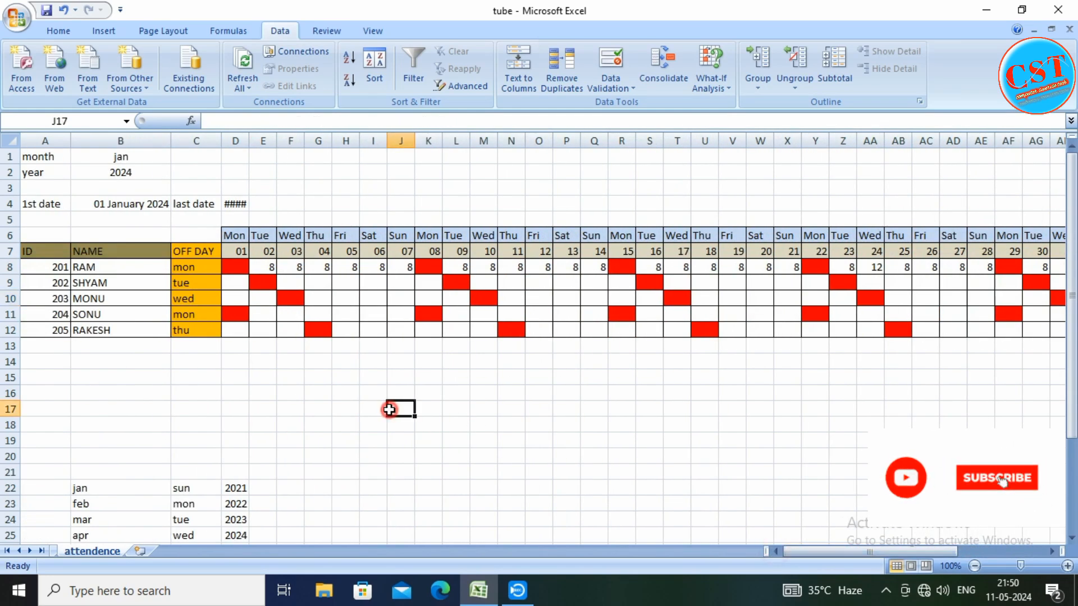
left_click_drag(249, 156, 547, 170)
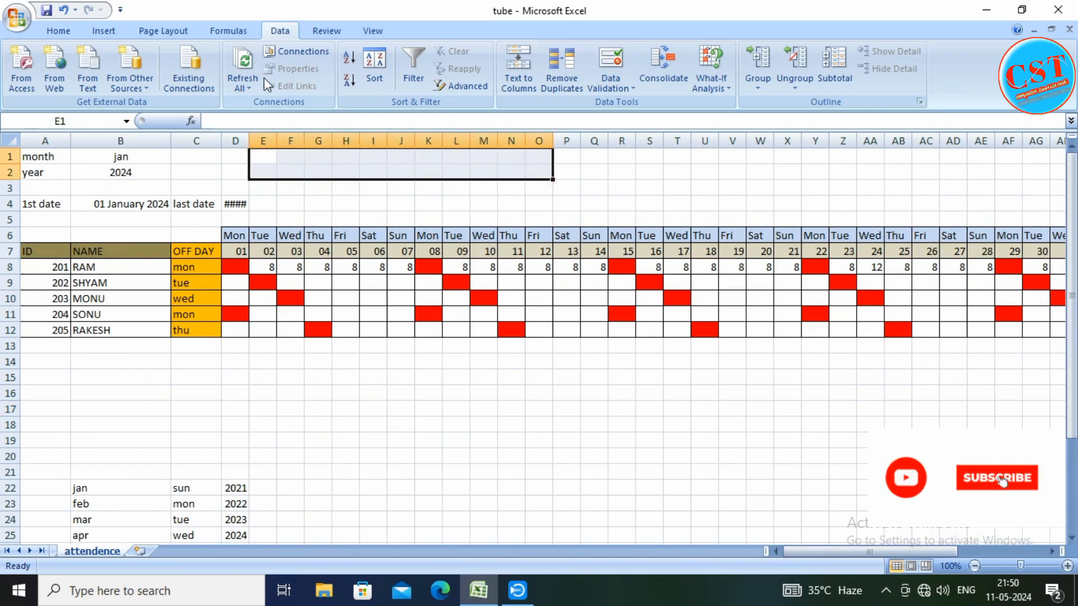
left_click(60, 32)
left_click(423, 82)
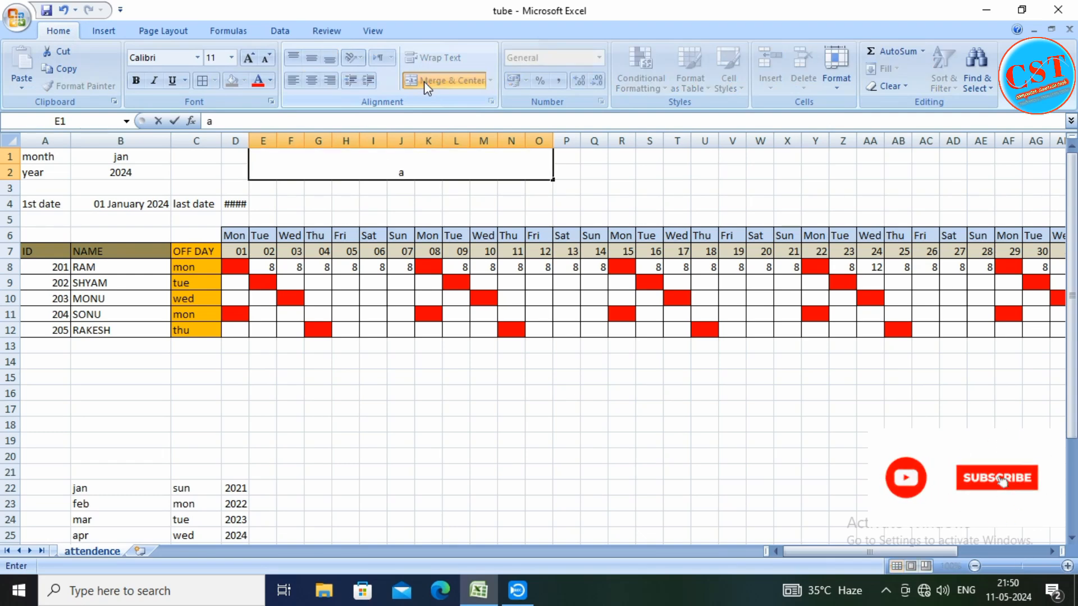
Enter the title AUTO METED ATTENDENCE LIST in the merged cell E1
key("BackSpace")
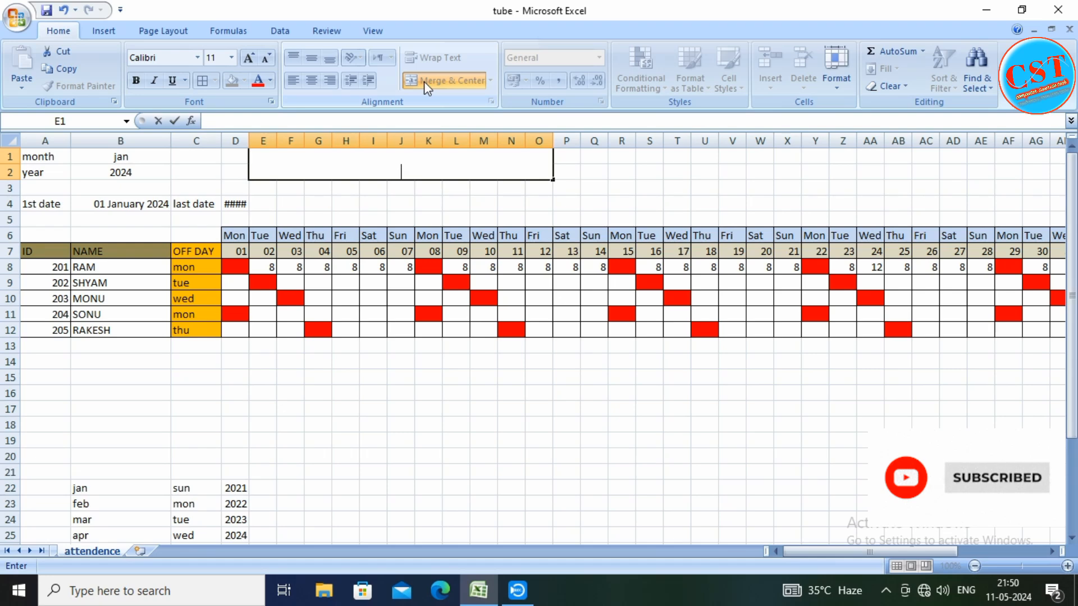
type("AU")
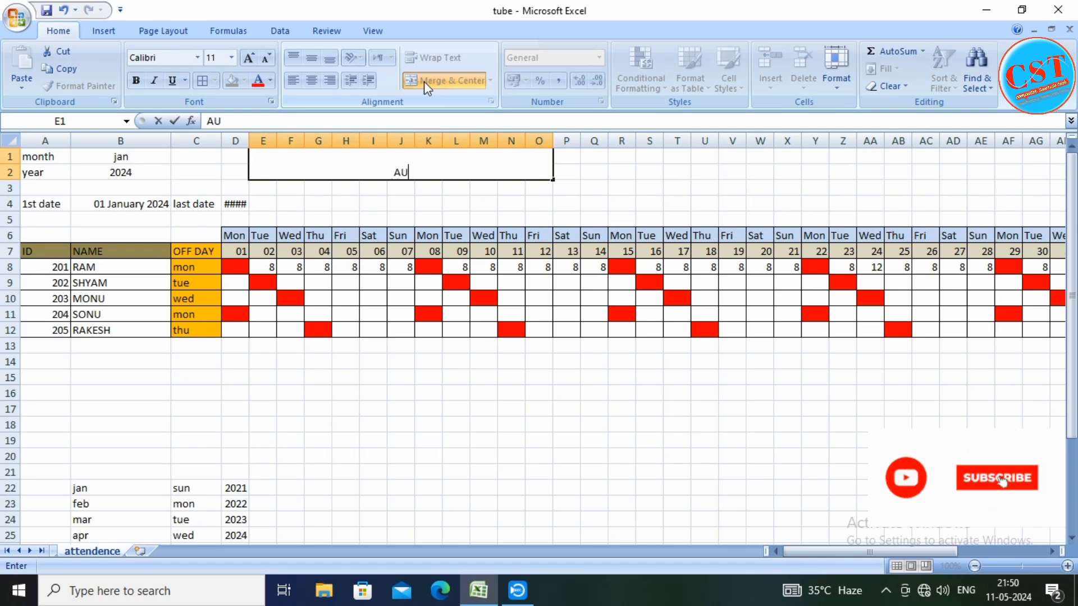
type("TO M")
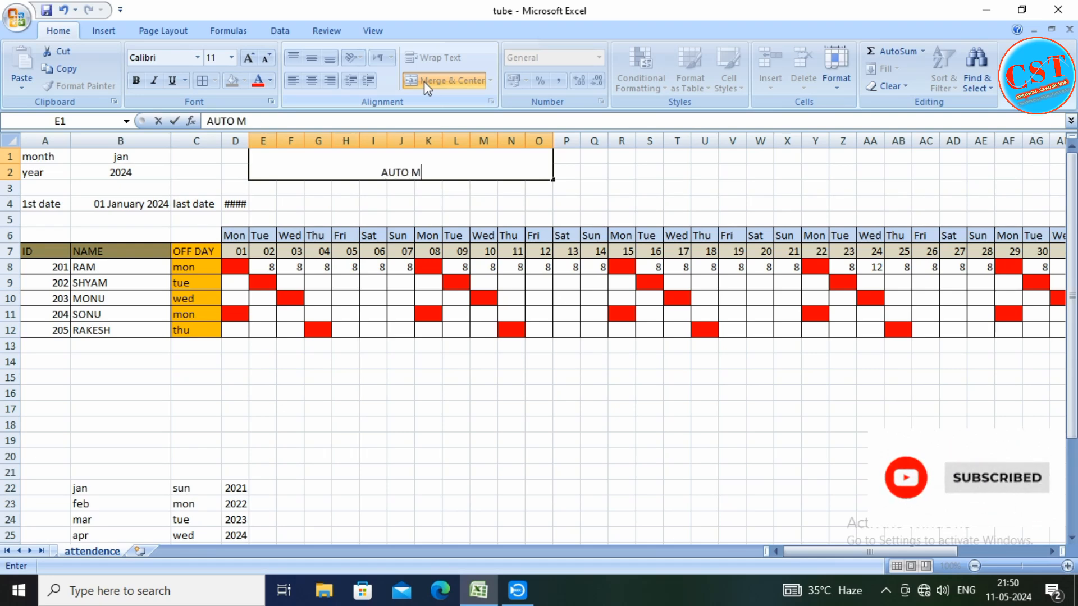
type("ETED")
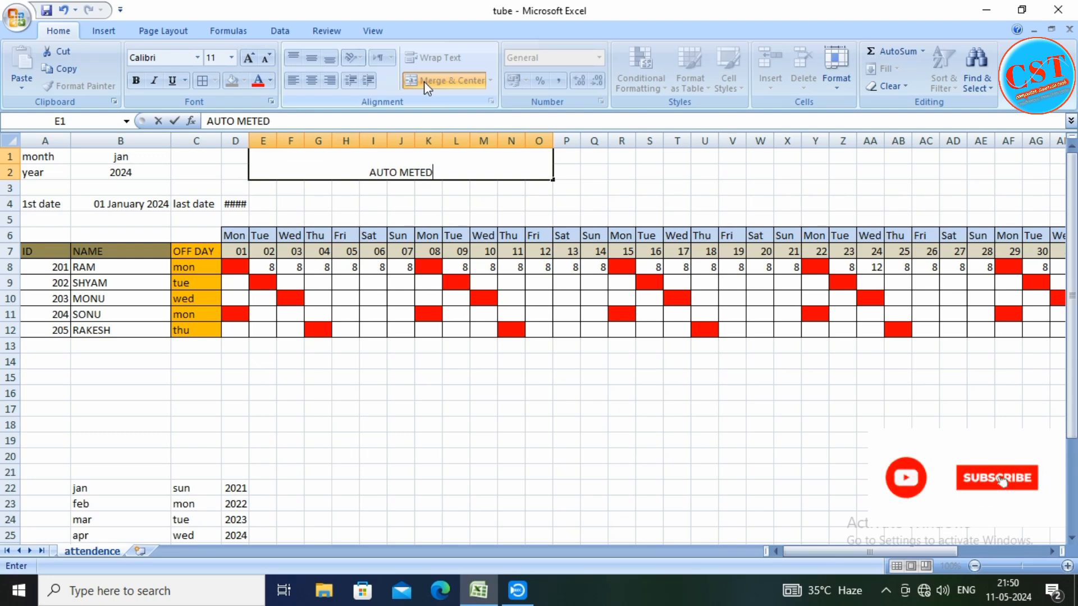
type(" A")
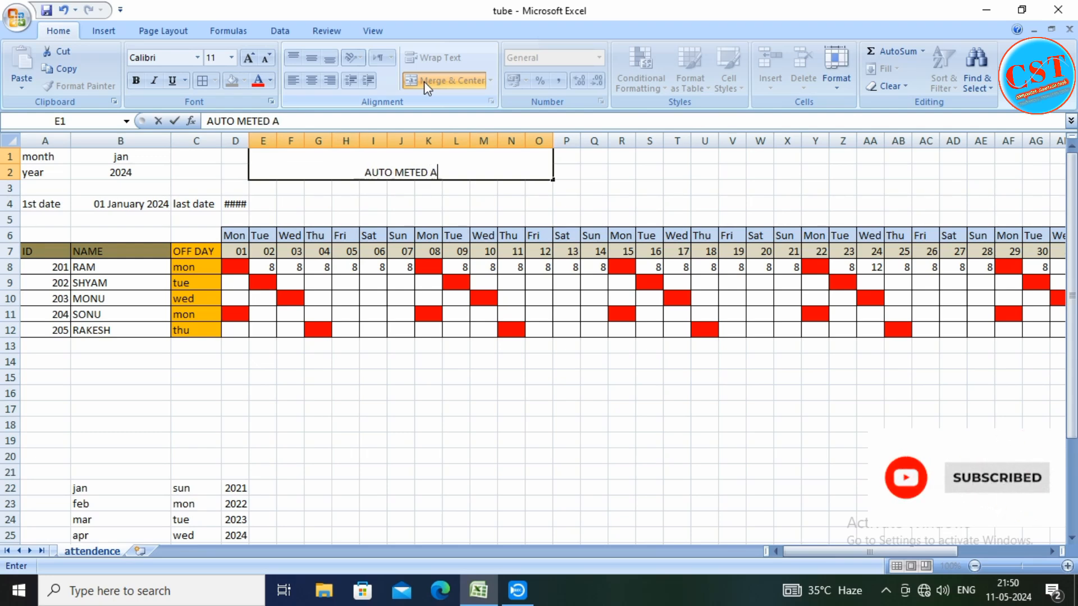
type("TTENDE")
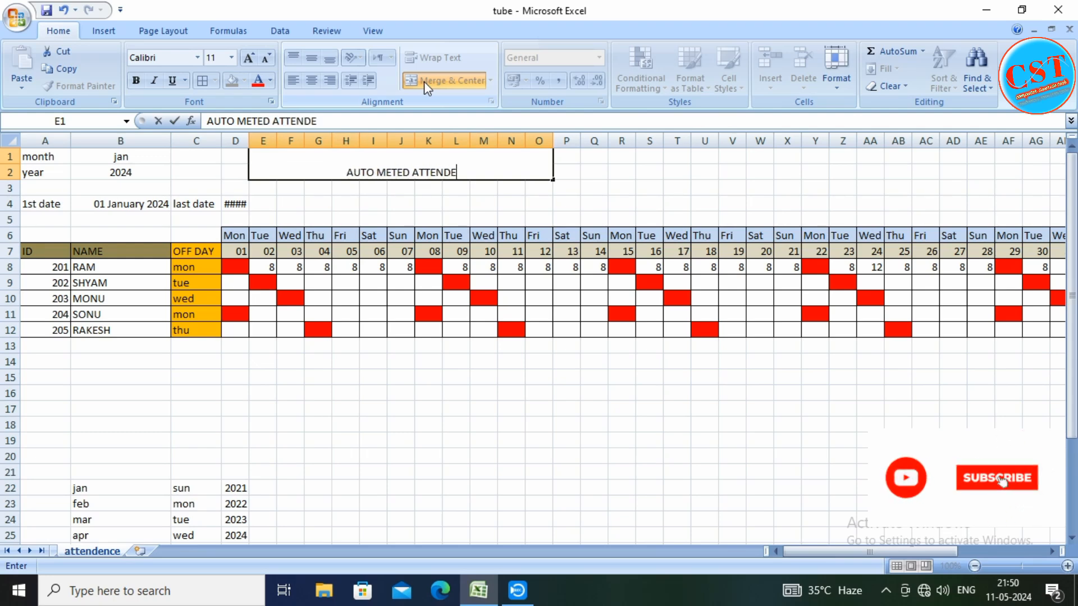
type("NCE LIST")
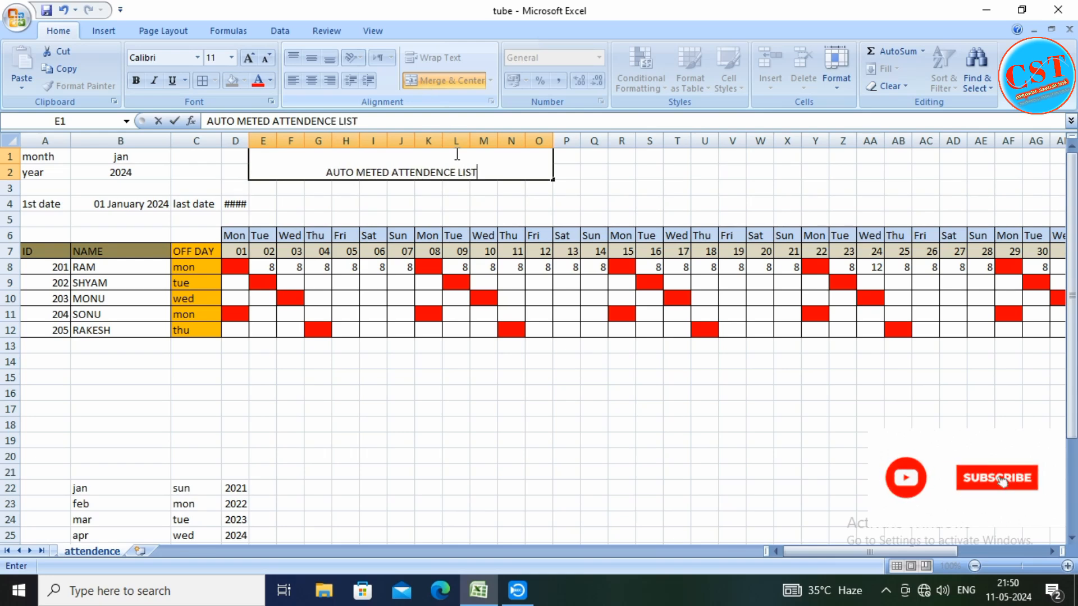
left_click(483, 204)
Remove the first space from the title in E1 so it reads AUTOMETED ATTENDENCE LIST
left_click(415, 172)
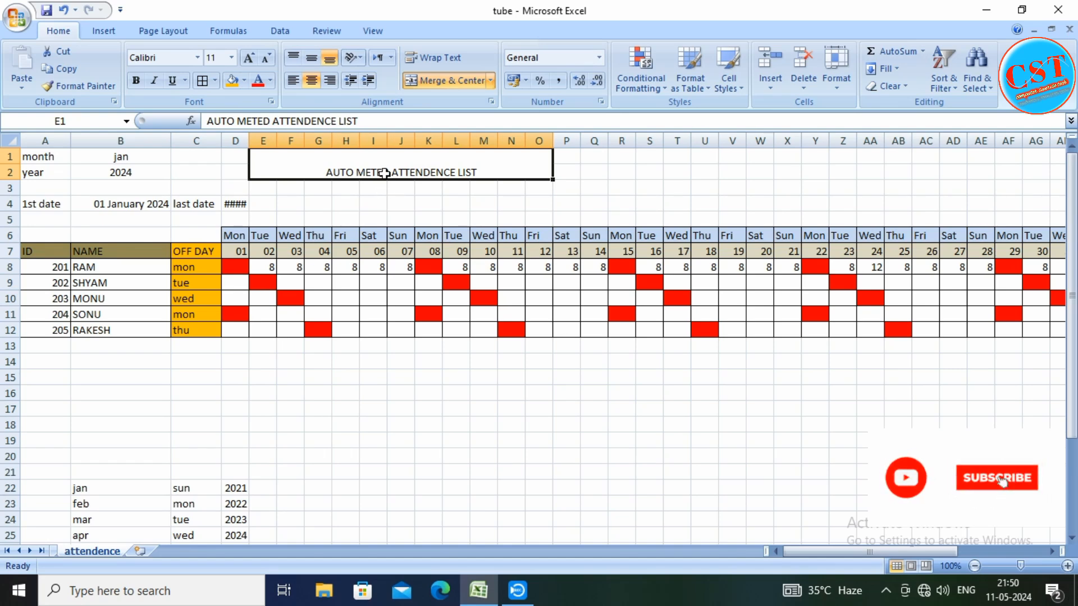
left_click(353, 171)
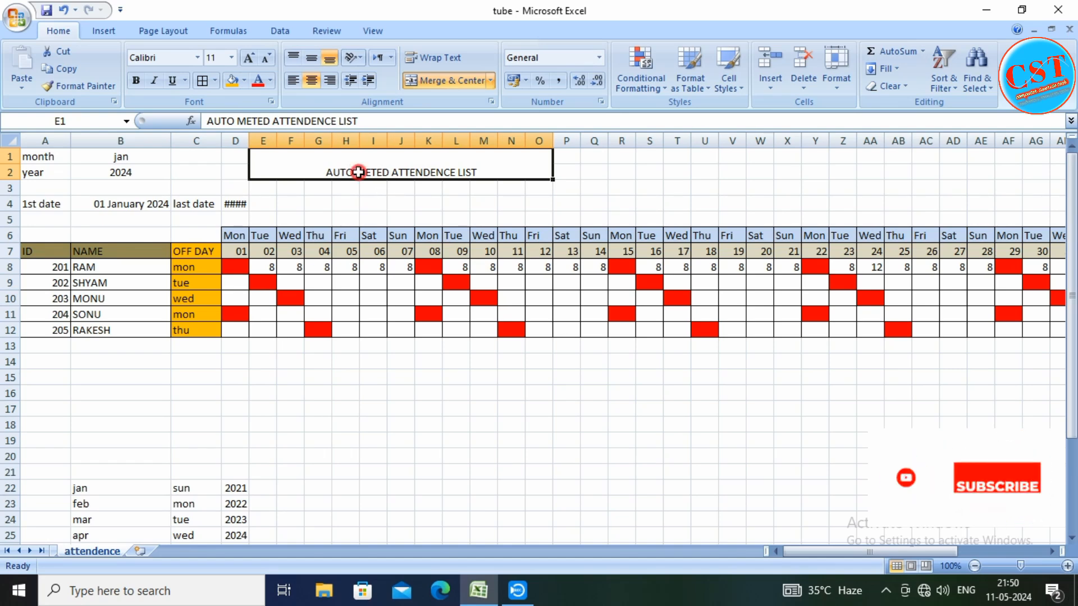
left_click(235, 120)
key("Delete")
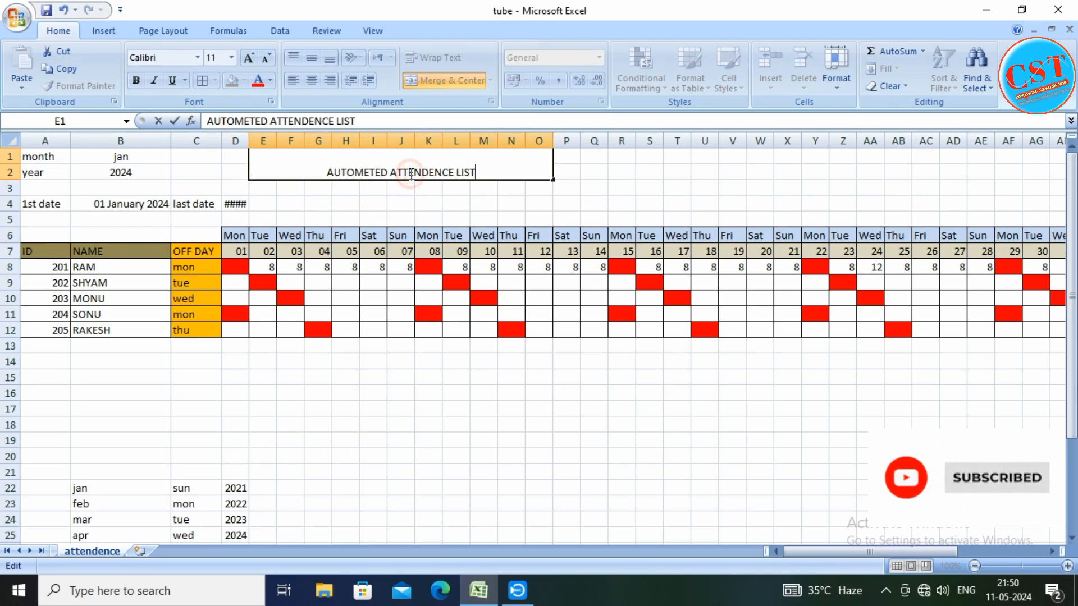
left_click(334, 204)
Make the title in E1 bold and increase its font size to 14
left_click(328, 162)
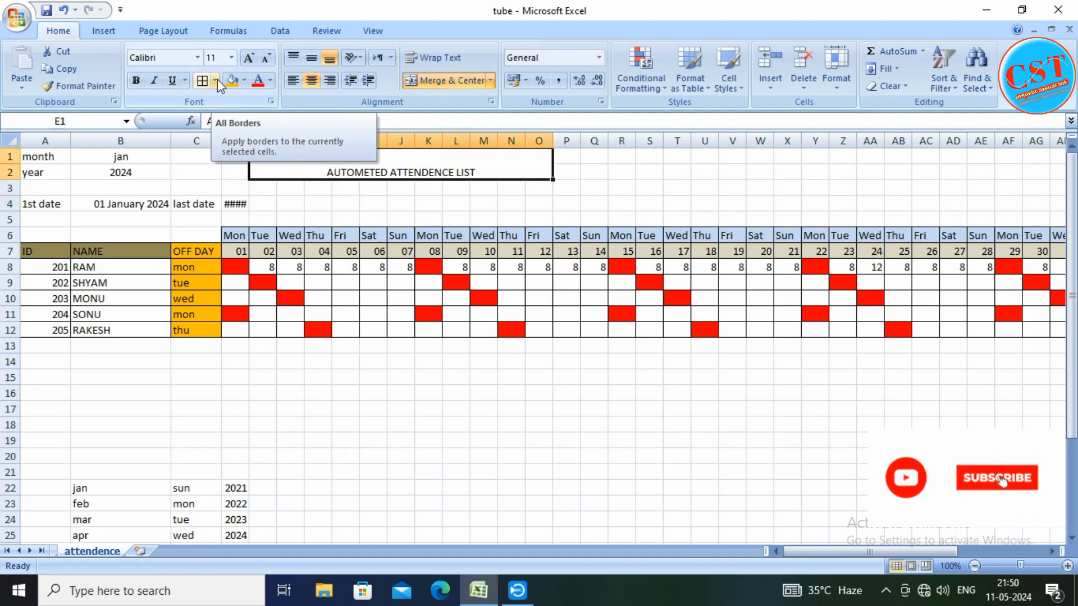
left_click(133, 83)
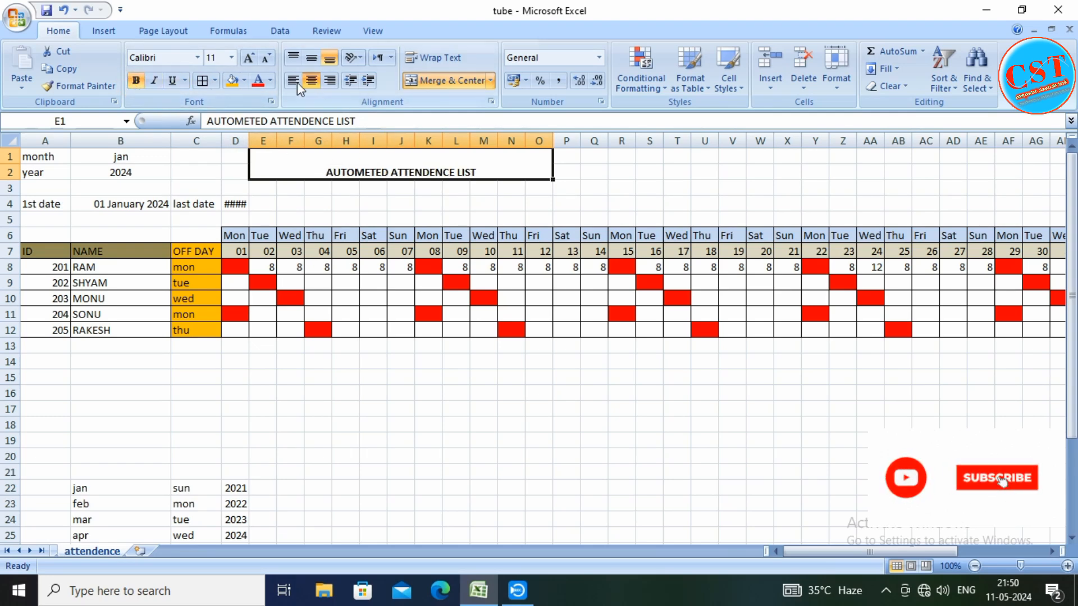
left_click(248, 58)
left_click(248, 58)
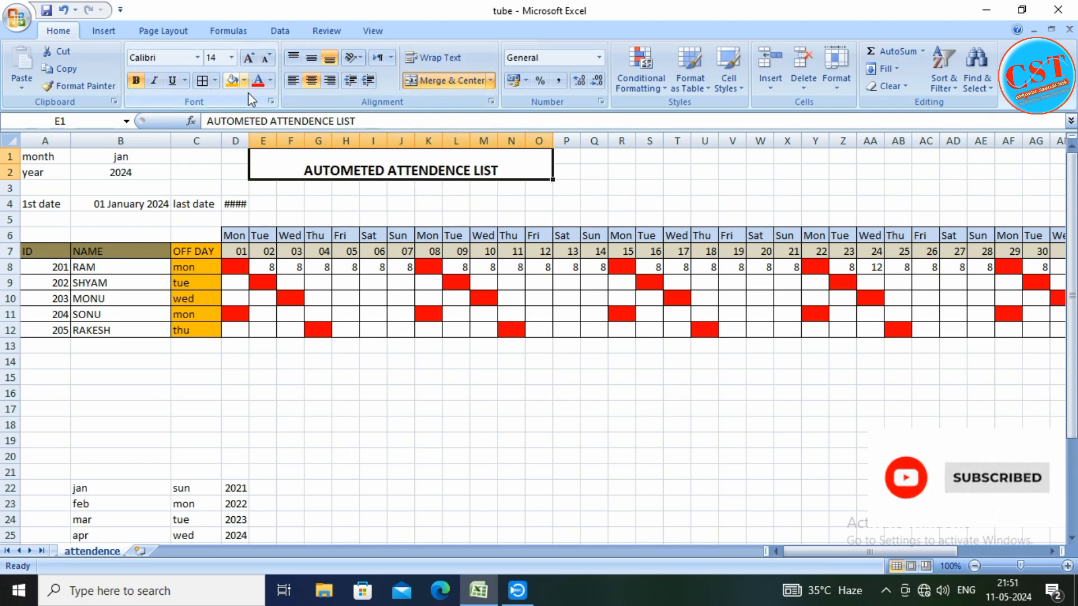
Fill the merged title cell E1 with standard yellow and apply borders to it
left_click(244, 80)
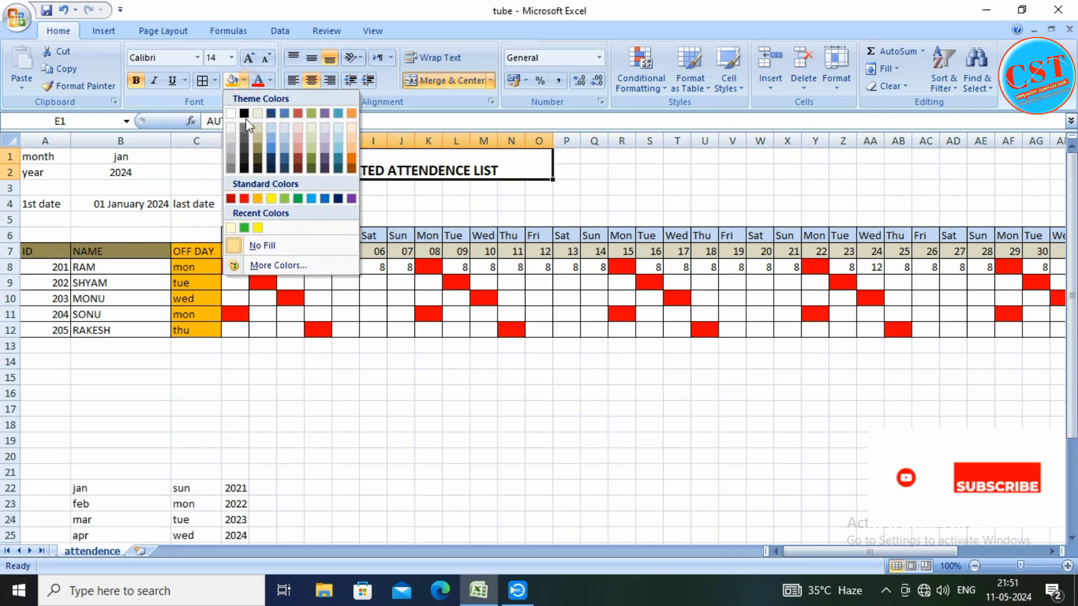
left_click(271, 200)
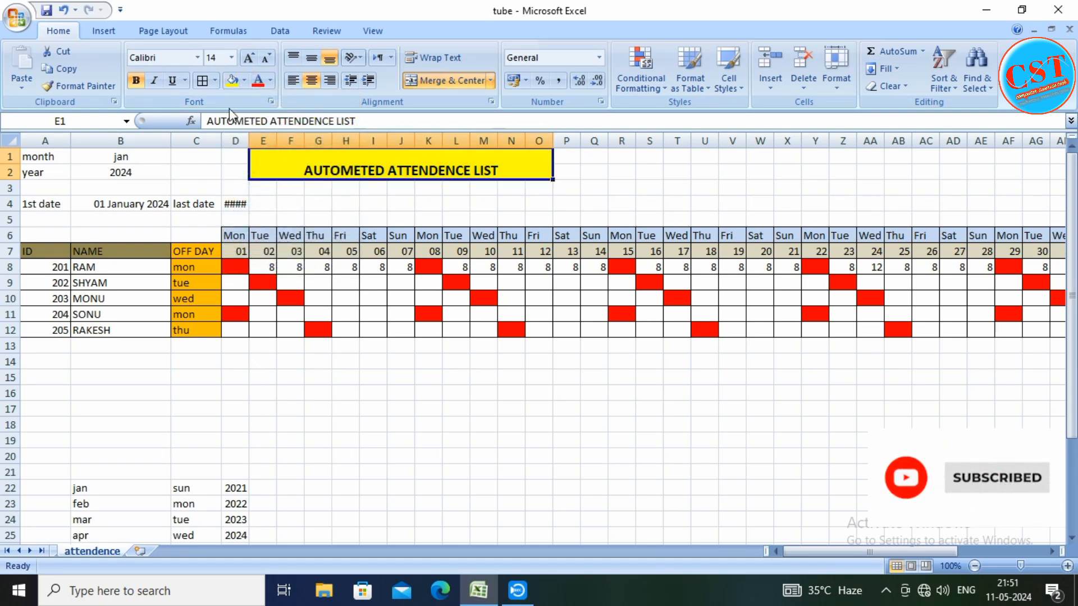
left_click(202, 80)
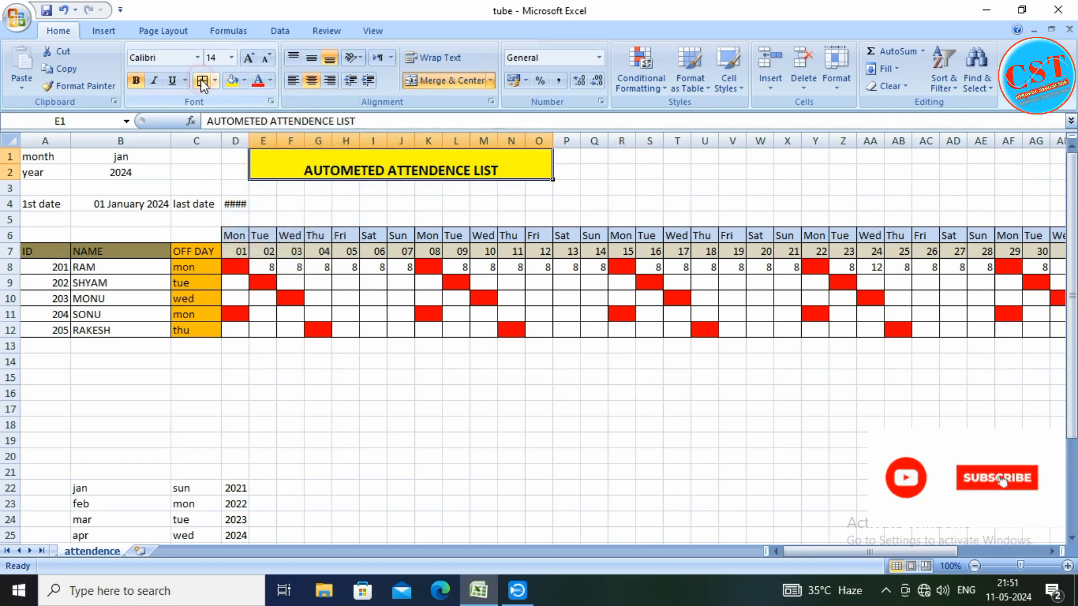
left_click(300, 393)
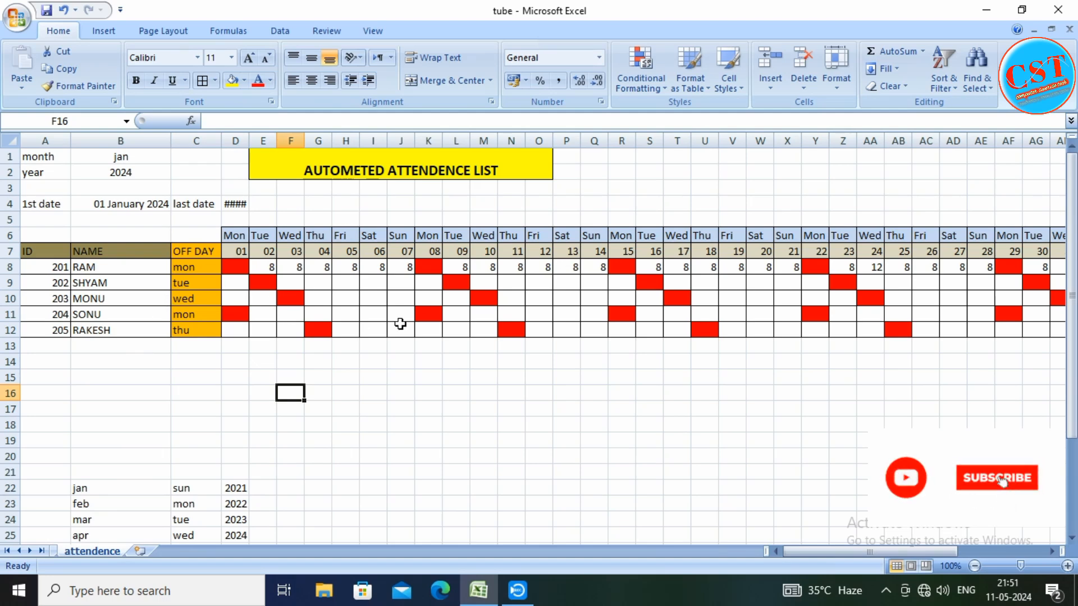
mouse_move(806, 555)
left_mouse_down()
mouse_move(893, 553)
mouse_move(787, 554)
left_mouse_up()
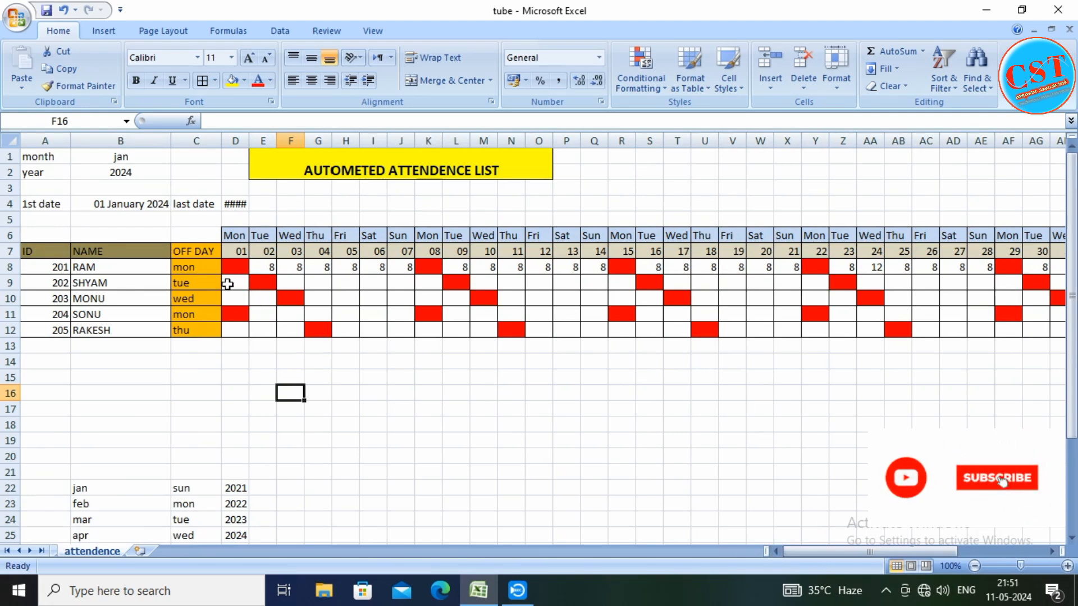
left_click(231, 267)
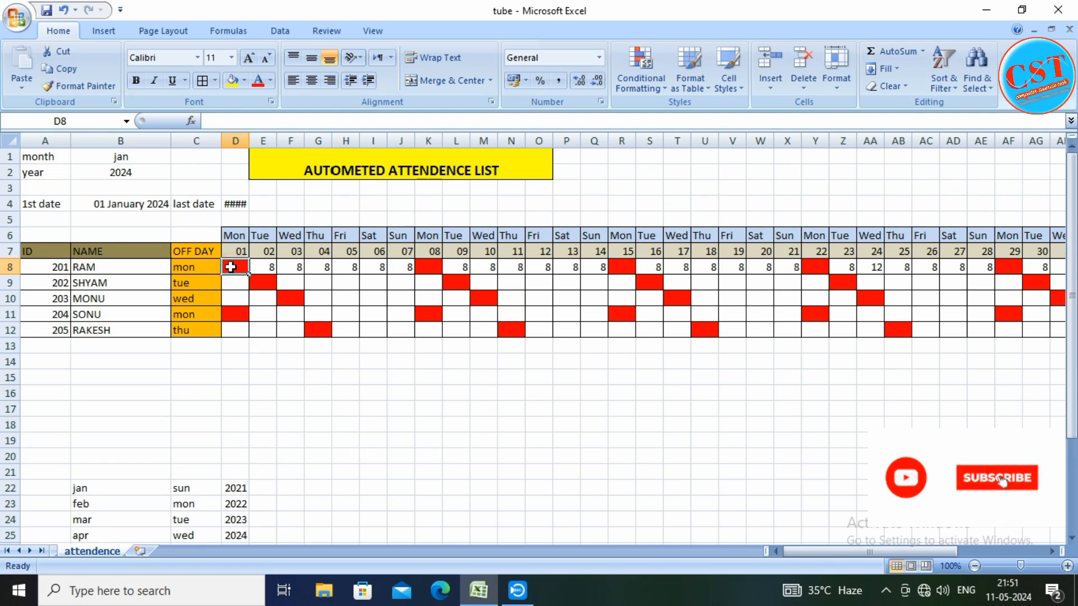
left_click(287, 300)
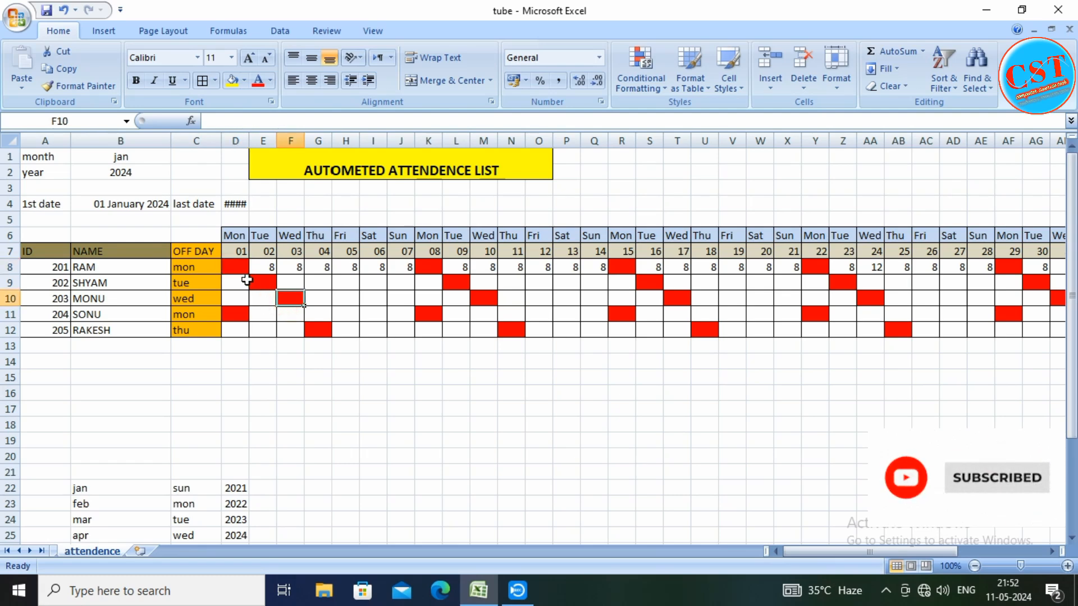
left_click(231, 268)
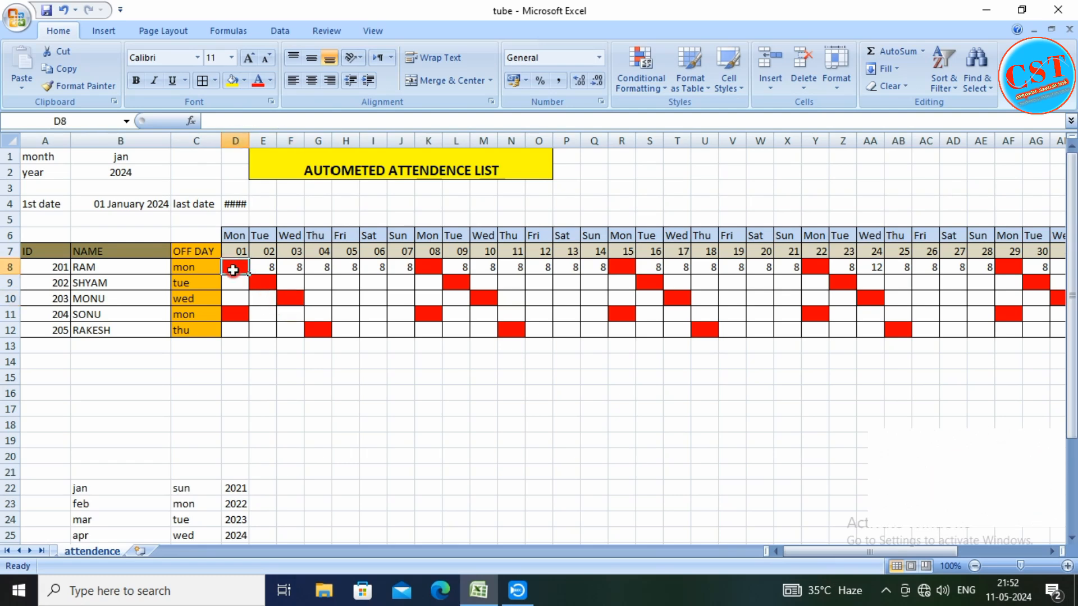
left_click(264, 287)
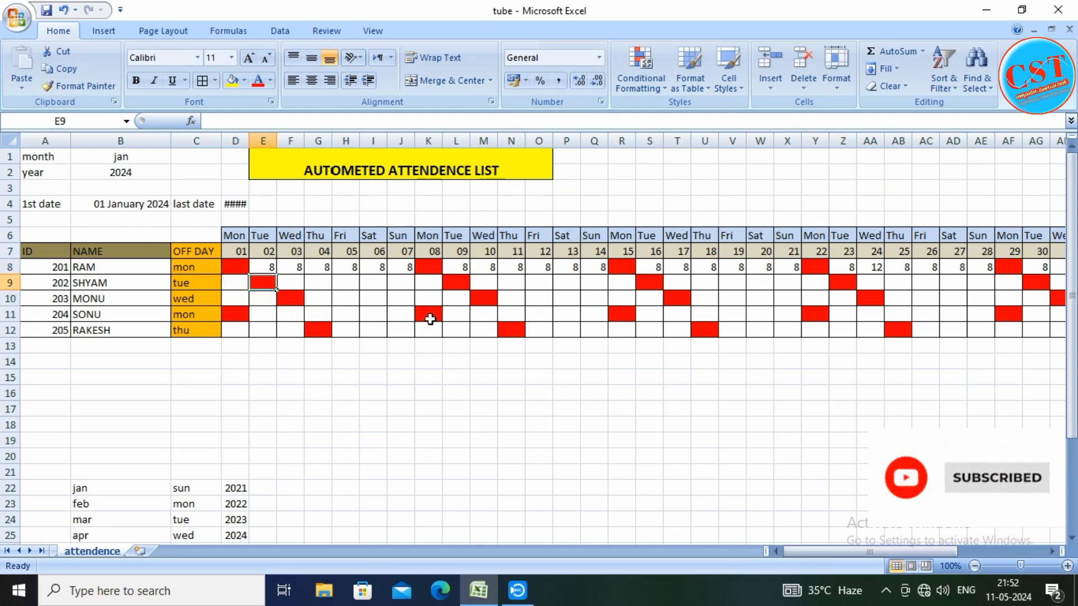